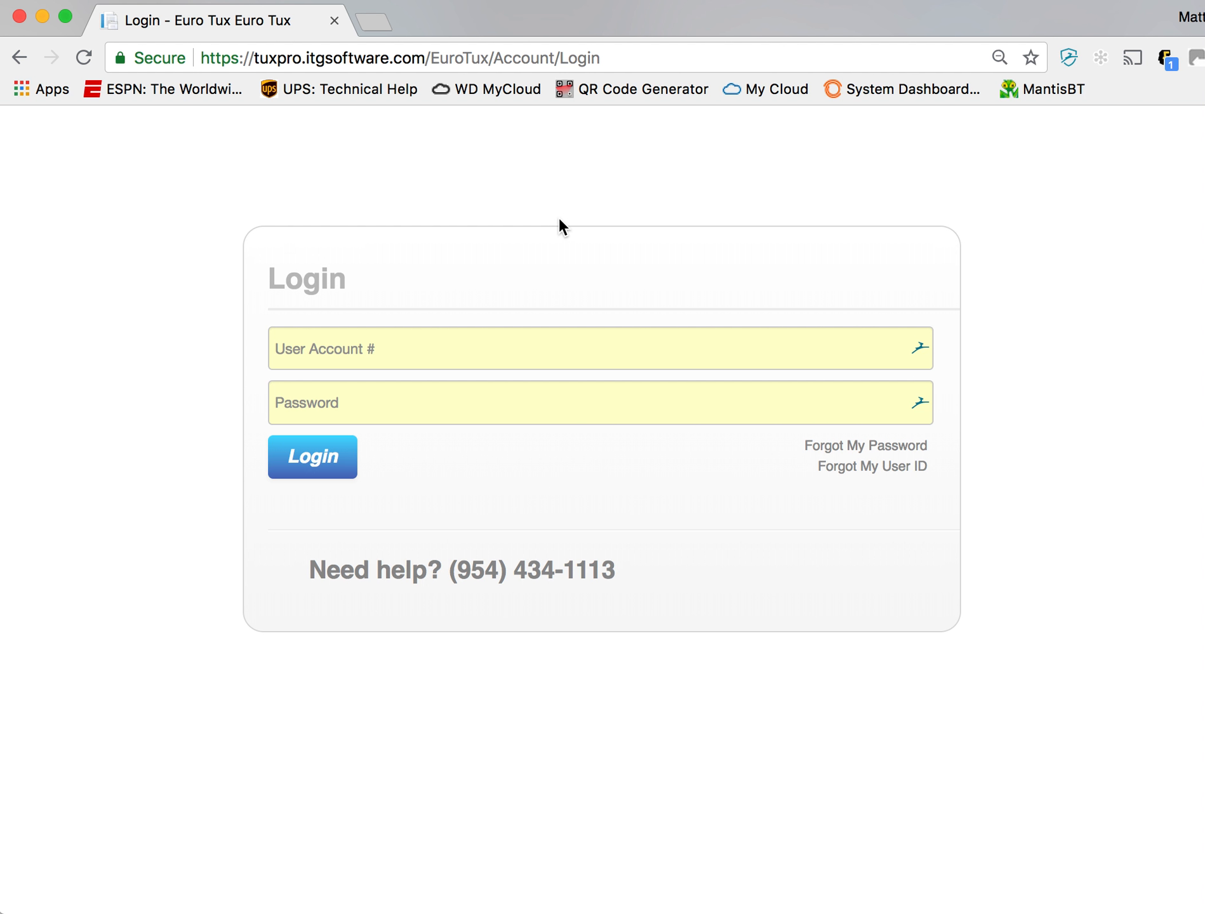
# - Log in with the user account number and password, dismissing the offers to fill in or save the login
pyautogui.click(419, 357)
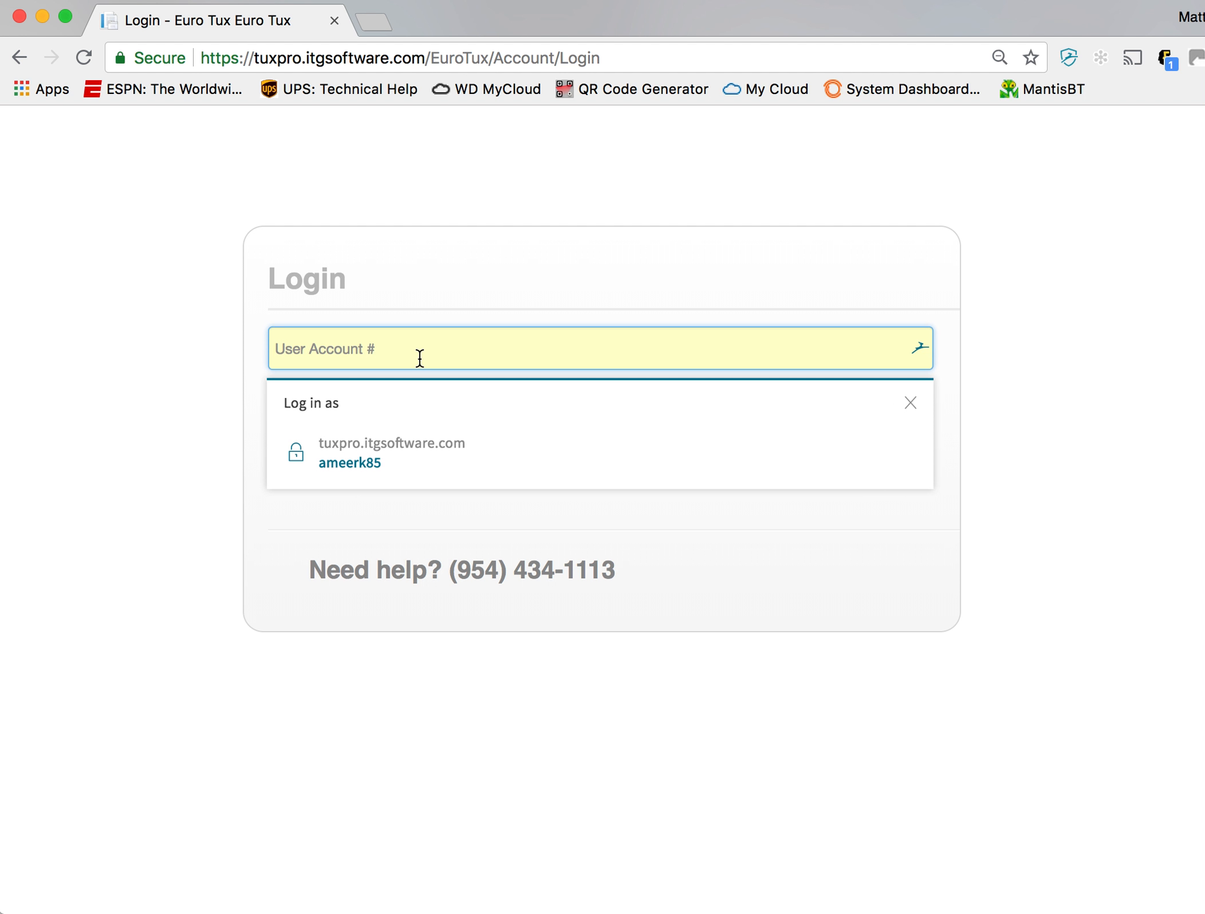
pyautogui.click(910, 404)
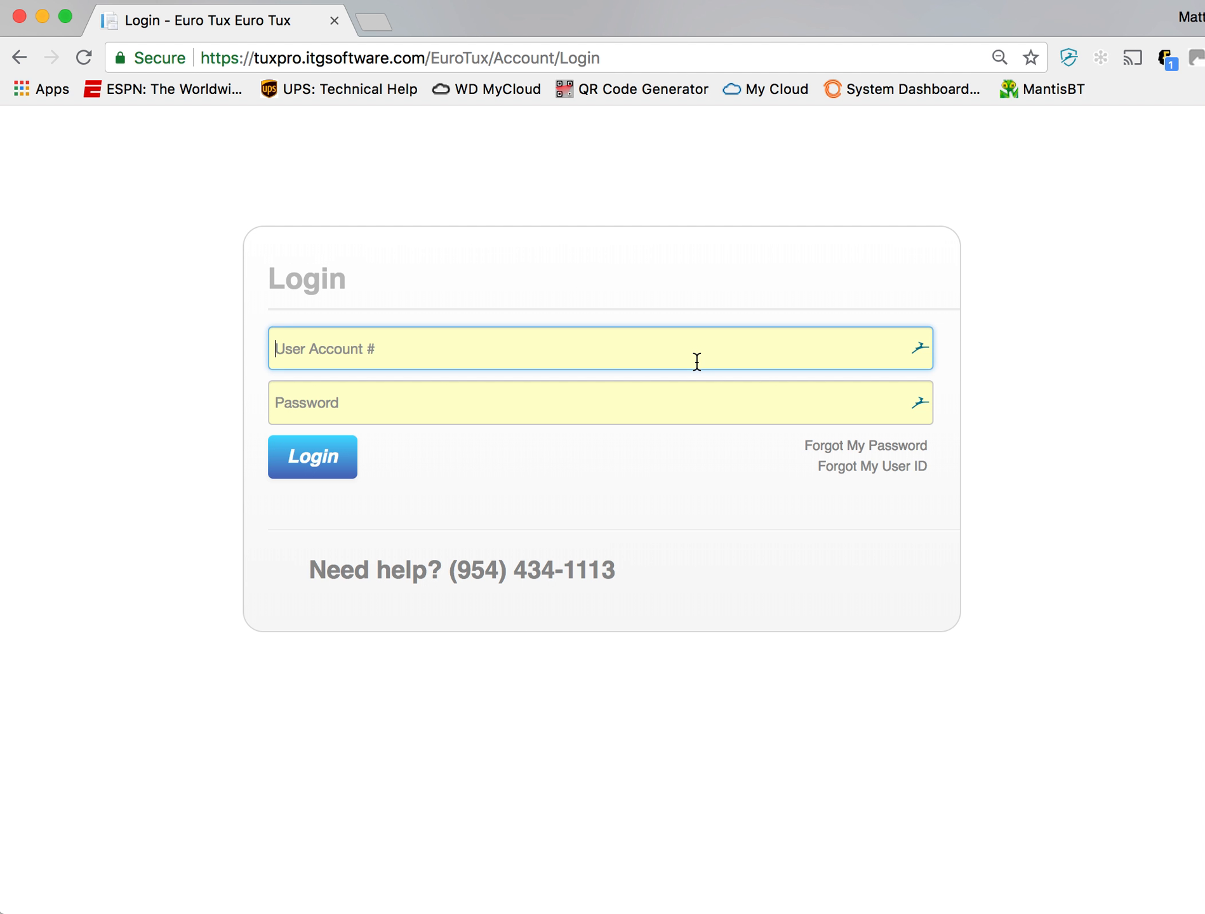
pyautogui.write('tux002')
pyautogui.press('BackSpace')
pyautogui.write('1')
pyautogui.press('Tab')
pyautogui.write('******')
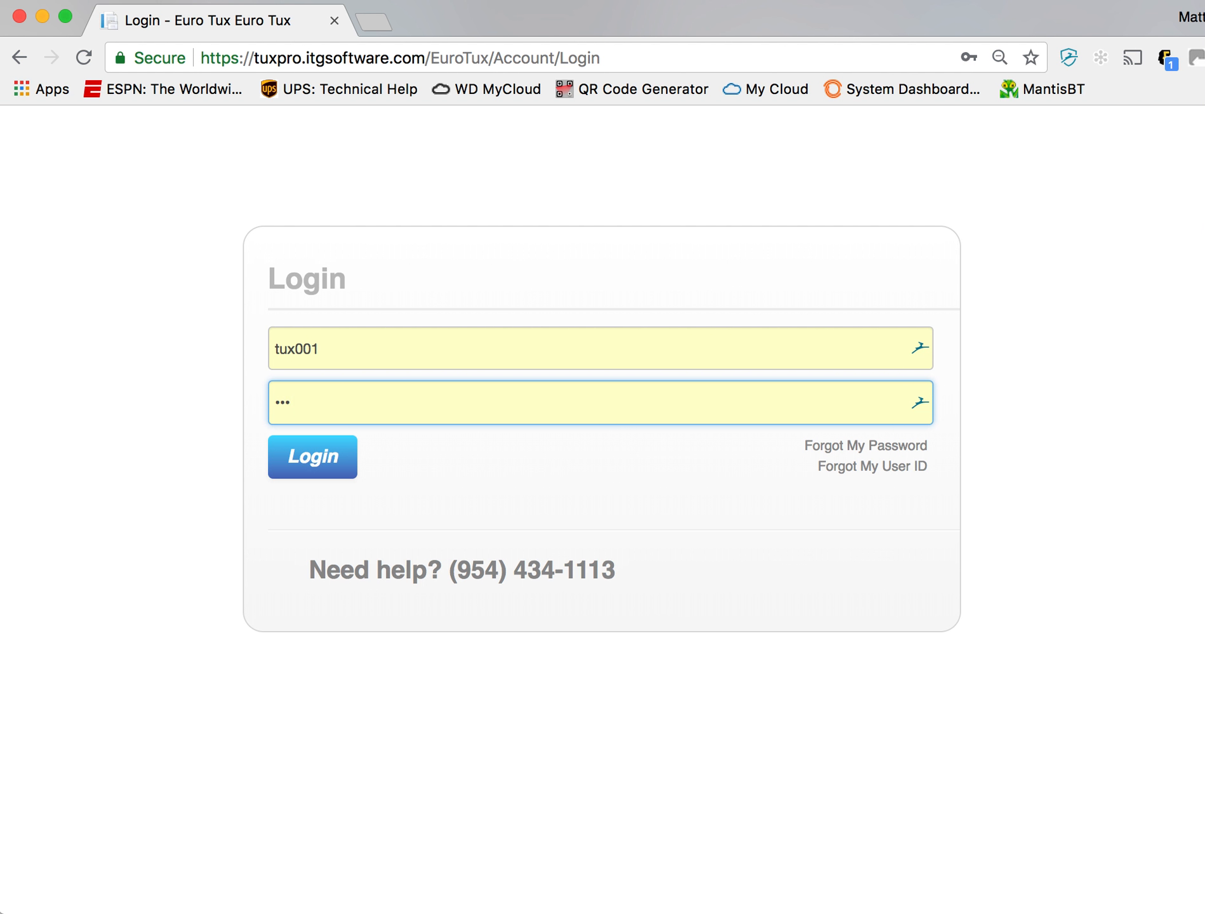
pyautogui.press('Return')
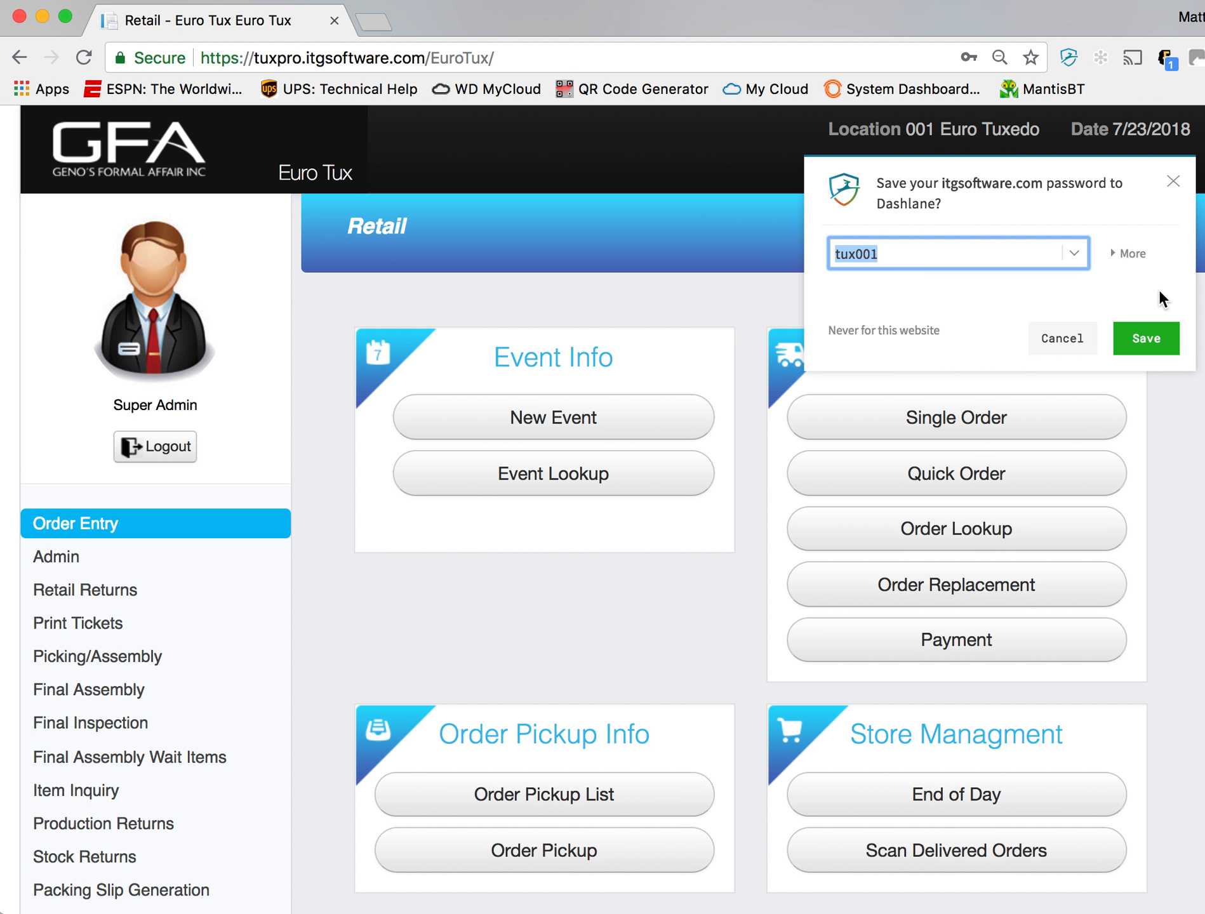
pyautogui.click(1174, 183)
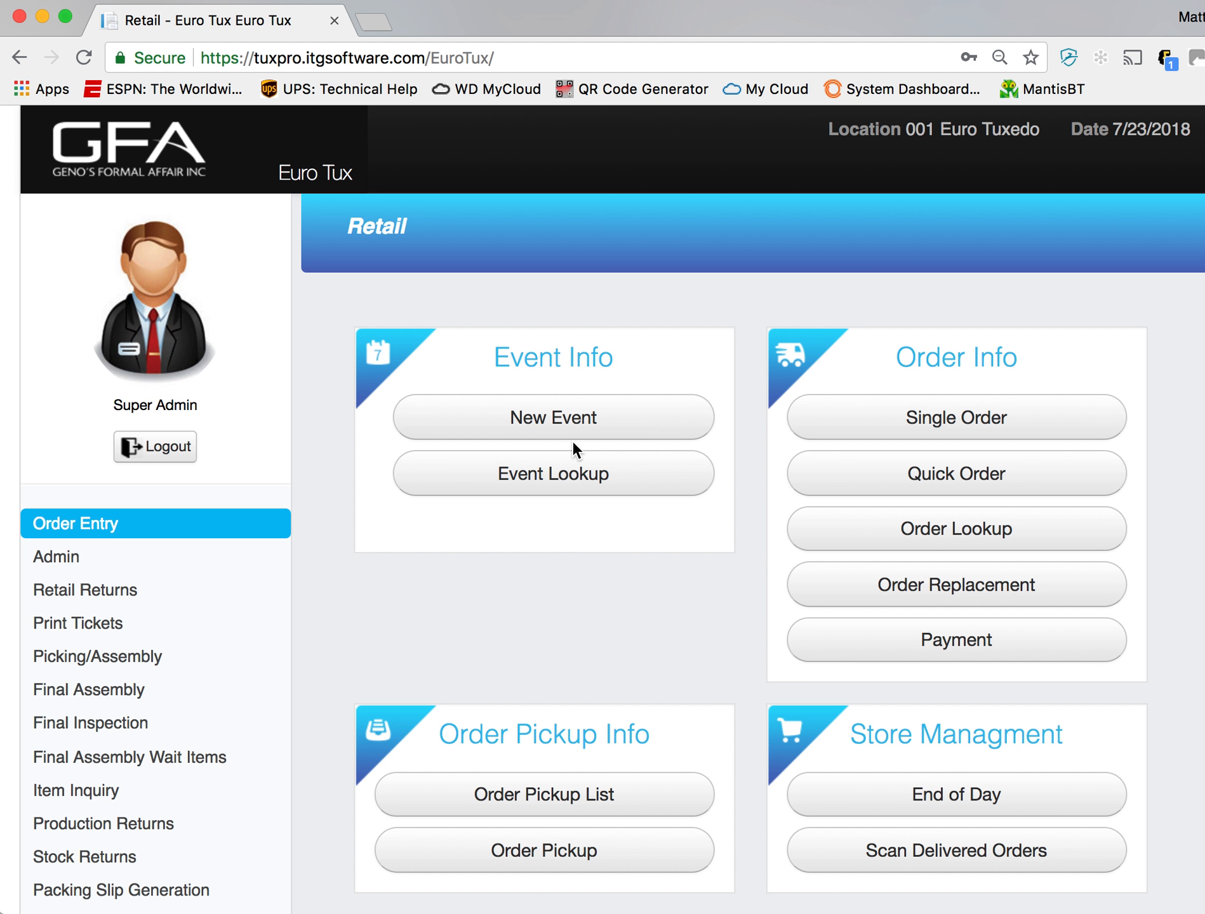
# - Look over the available retail functions and start a new event of the Prom type
pyautogui.scroll(-2, 573, 439)
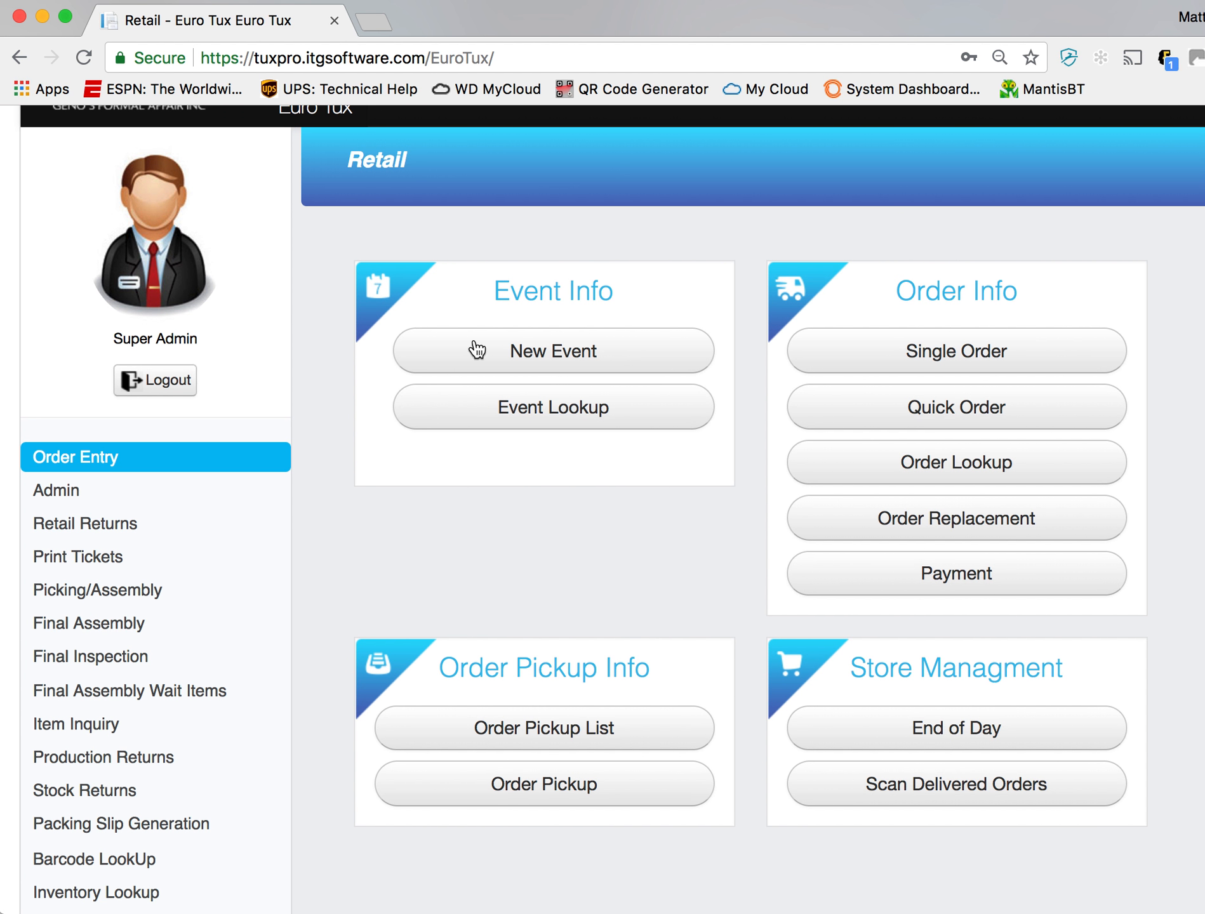
pyautogui.scroll(-5, 100, 504)
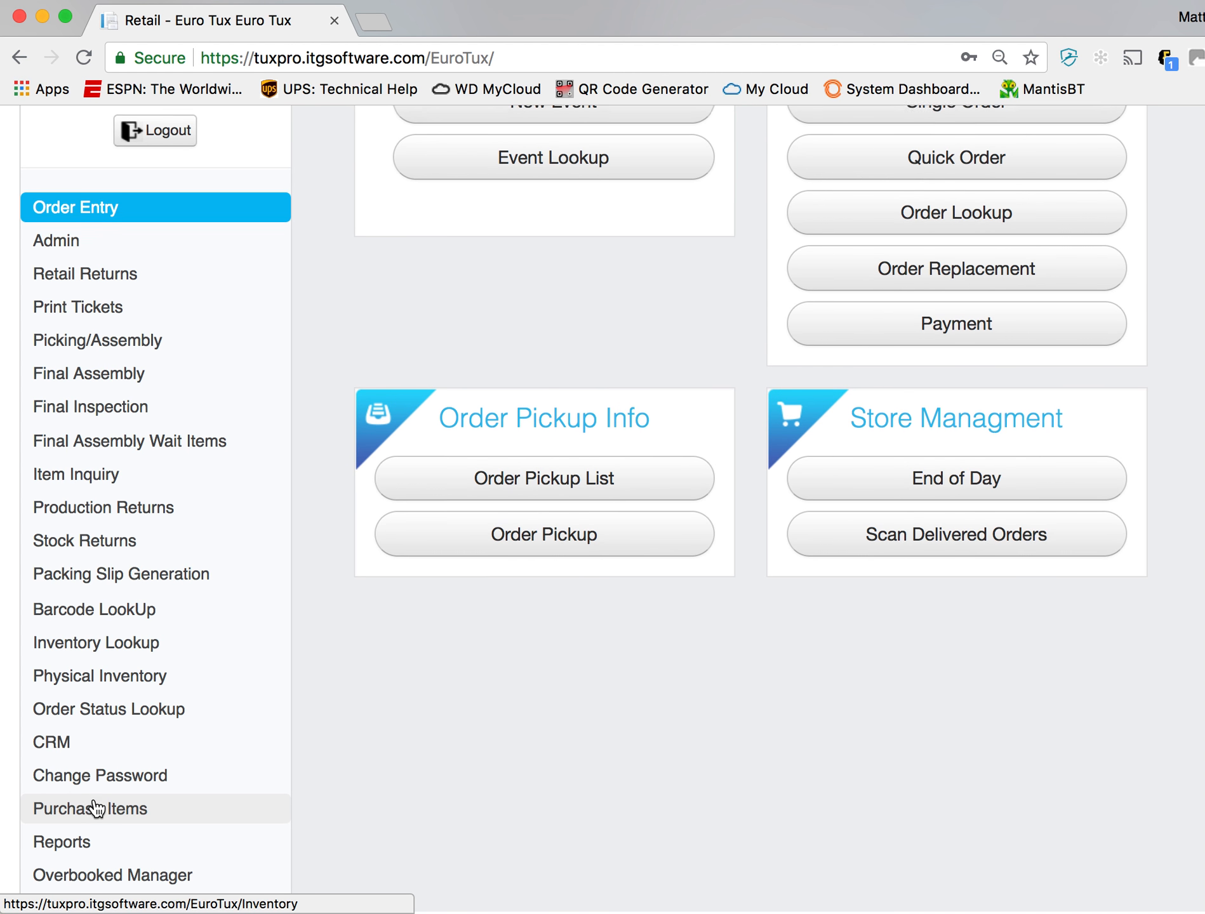
pyautogui.scroll(4, 560, 781)
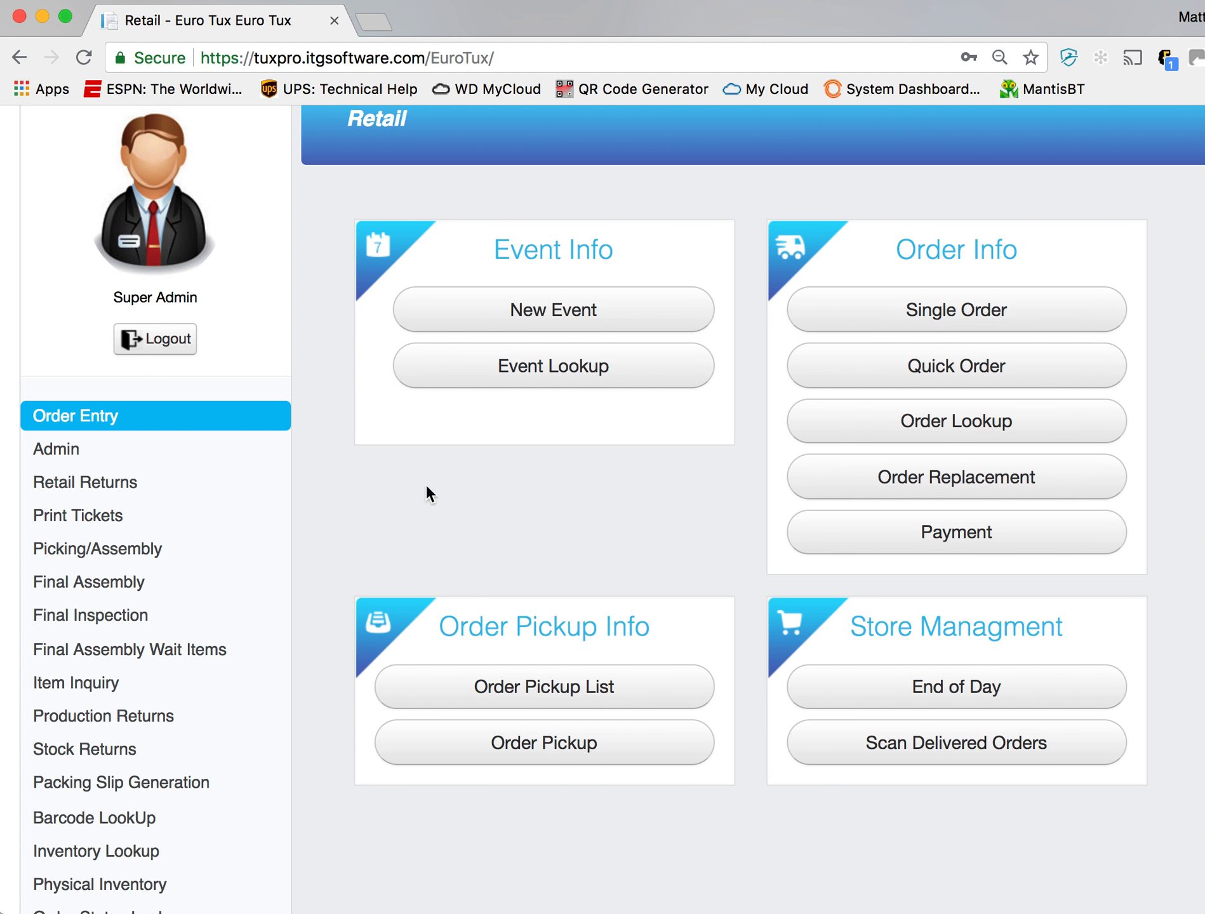
pyautogui.scroll(2, 422, 482)
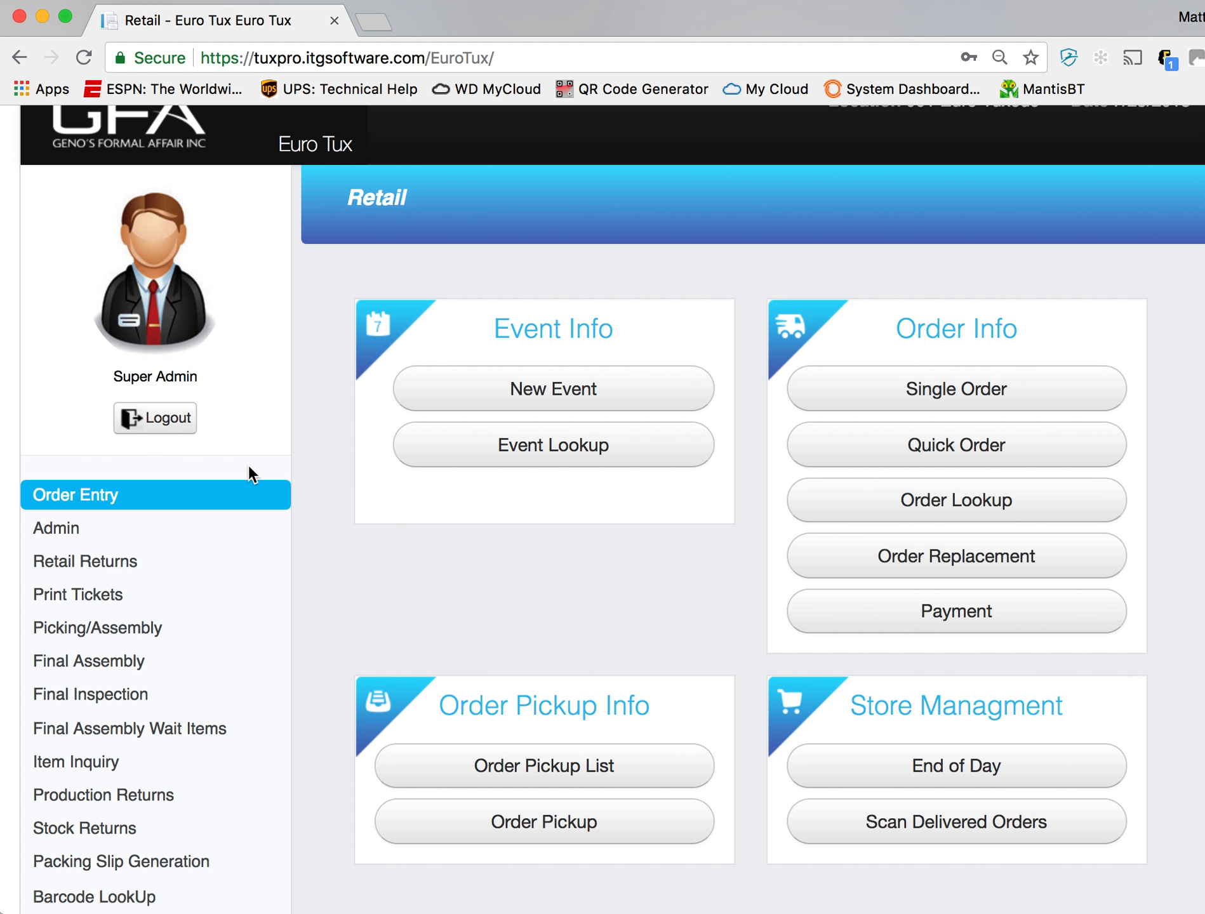
pyautogui.scroll(-5, 186, 541)
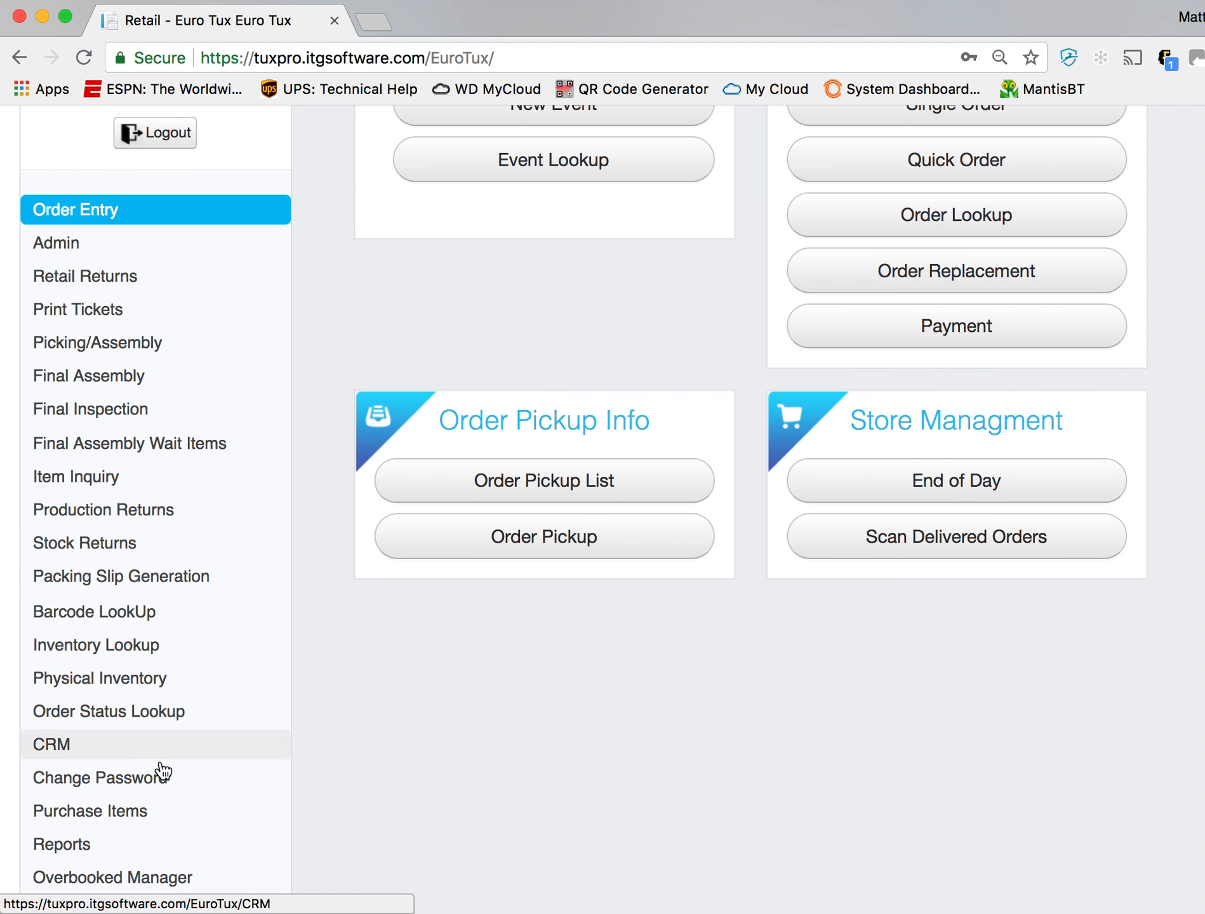
pyautogui.scroll(5, 407, 825)
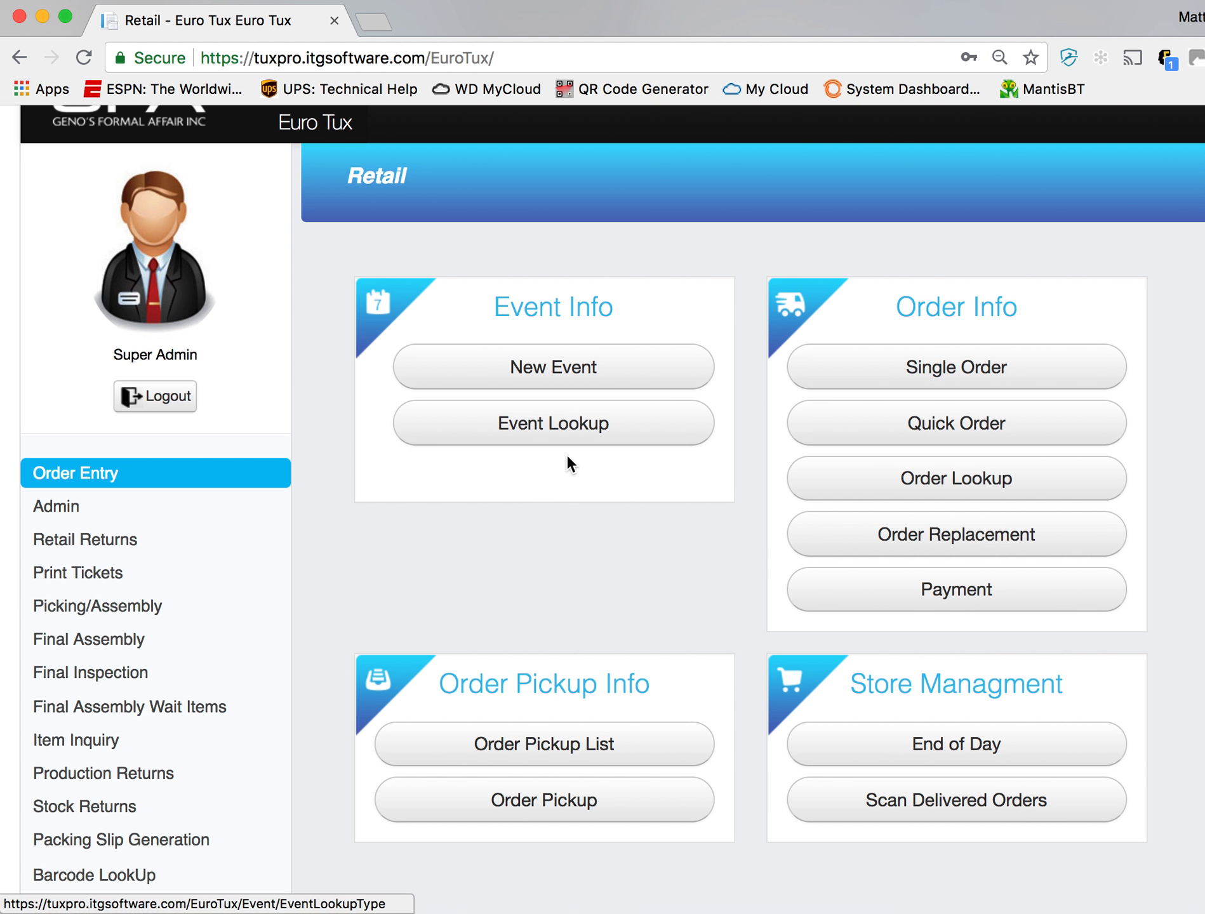
pyautogui.click(547, 388)
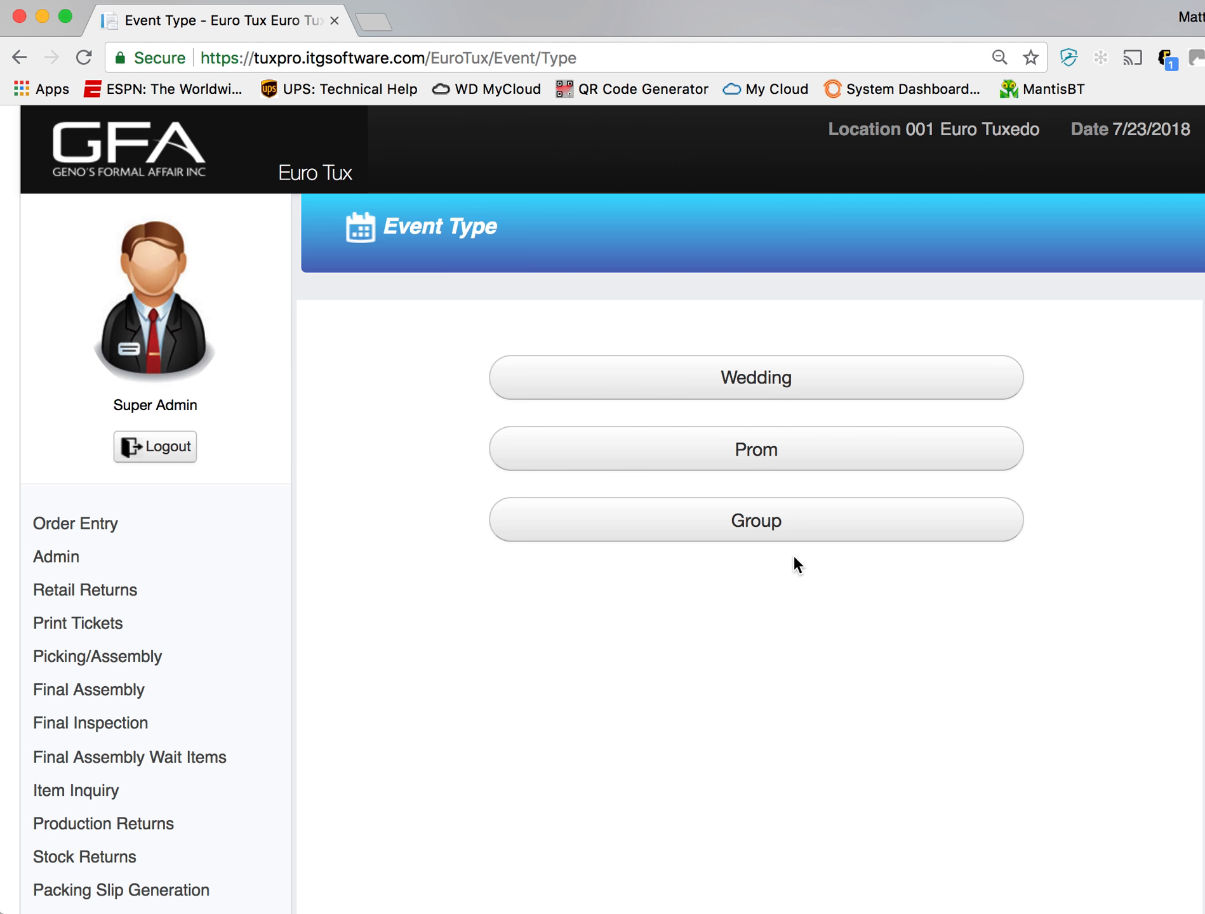
pyautogui.click(786, 452)
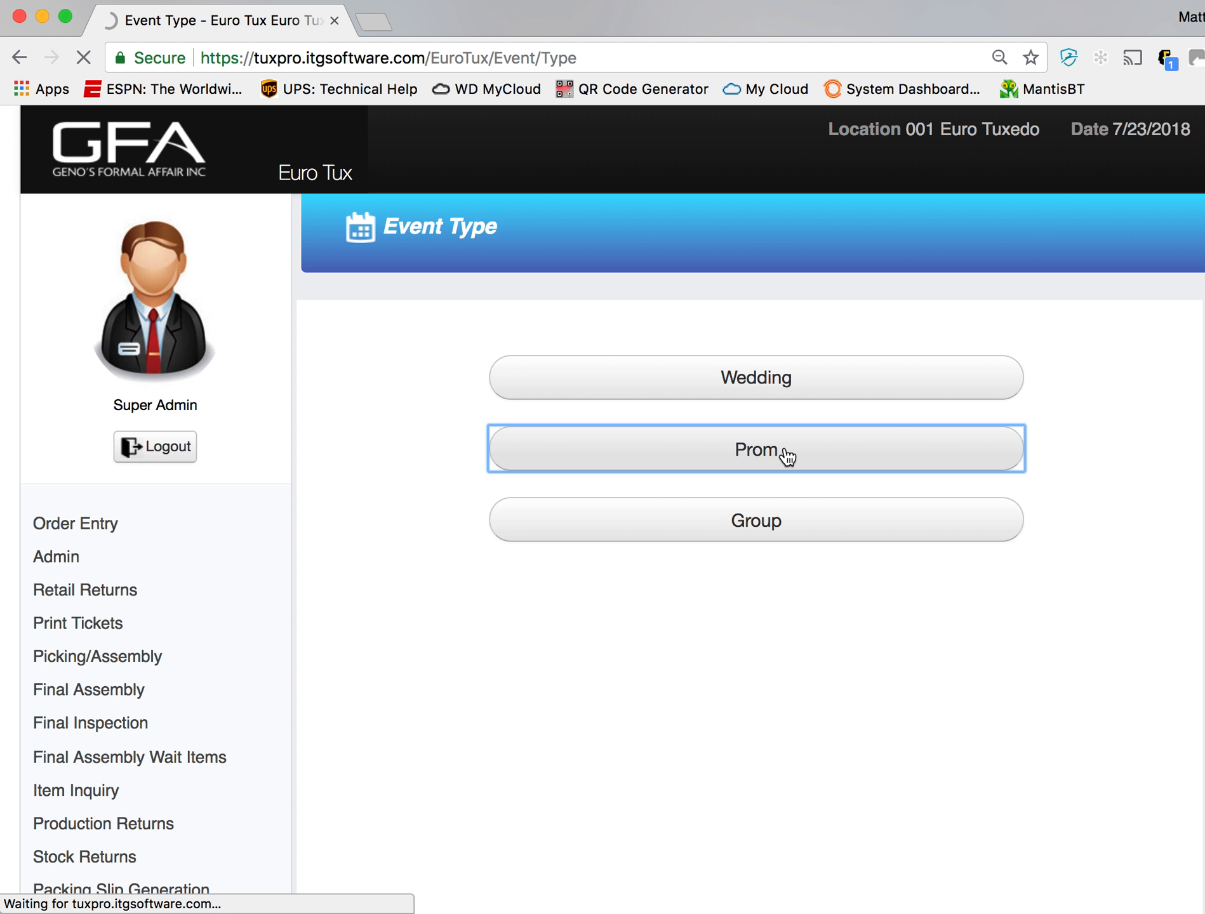
# - Enter ANDERSON COUNTY PROM as the event name
pyautogui.click(829, 408)
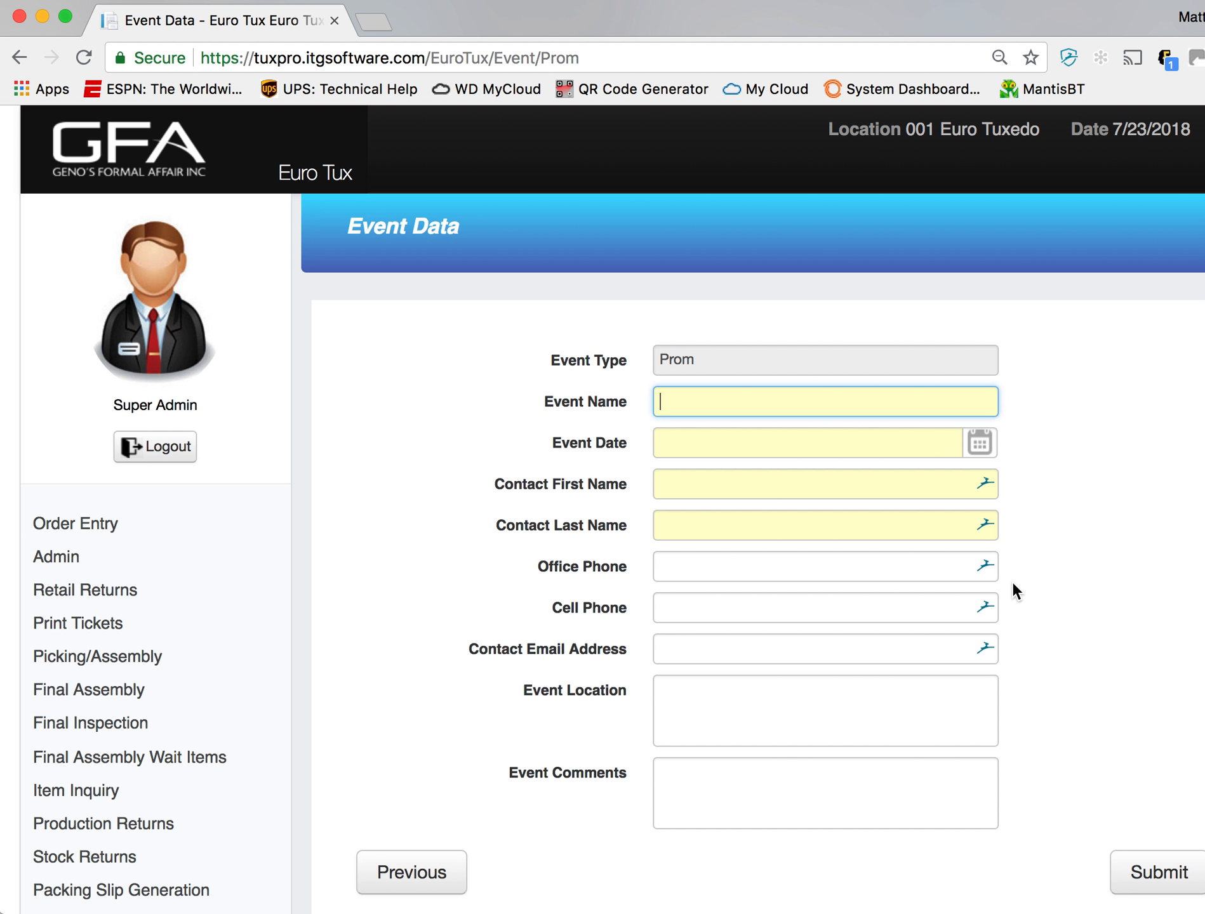
pyautogui.write('ANERSON COUNTY PR')
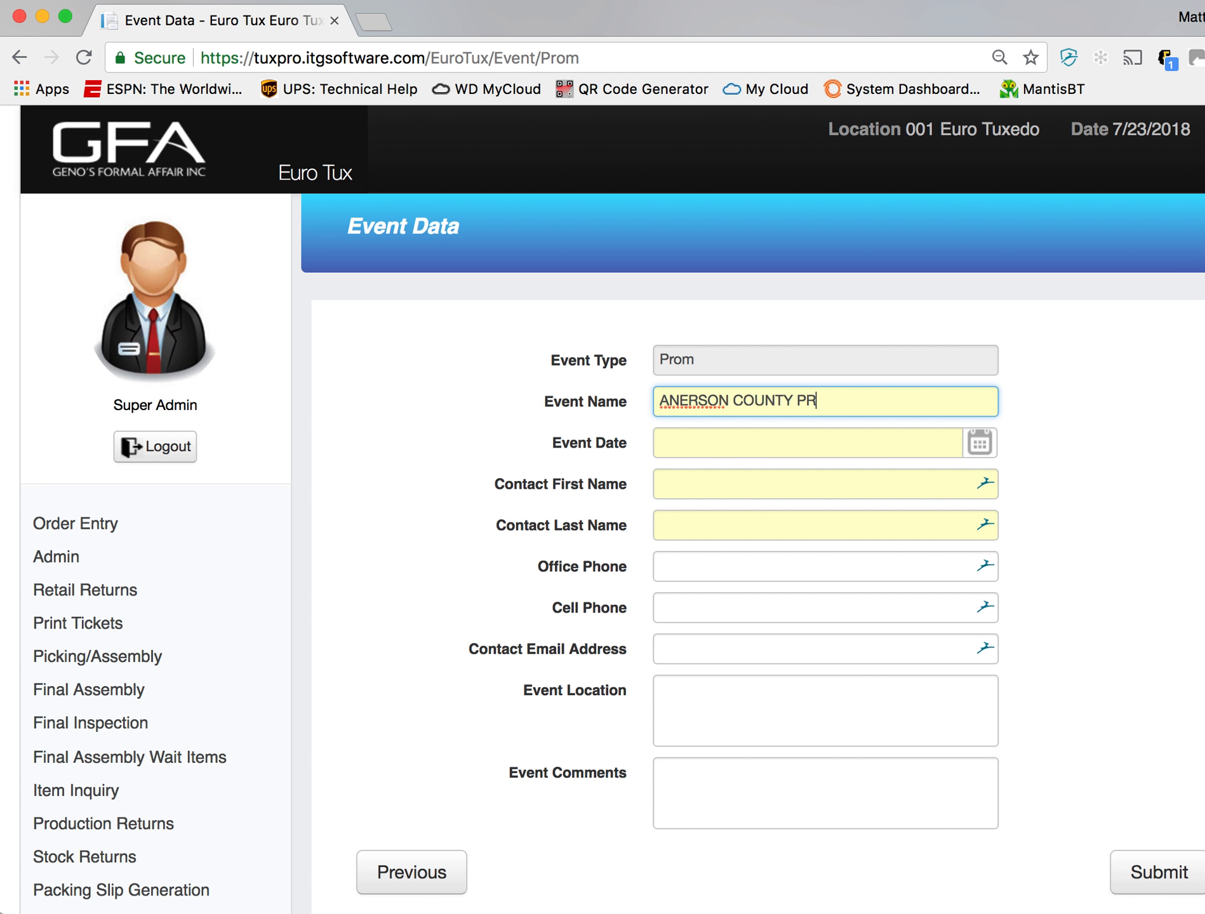
pyautogui.write('OM')
pyautogui.press('super+Left')
pyautogui.click(678, 401)
pyautogui.write('D')
# - Set the event date to 08/11/2018
pyautogui.click(693, 439)
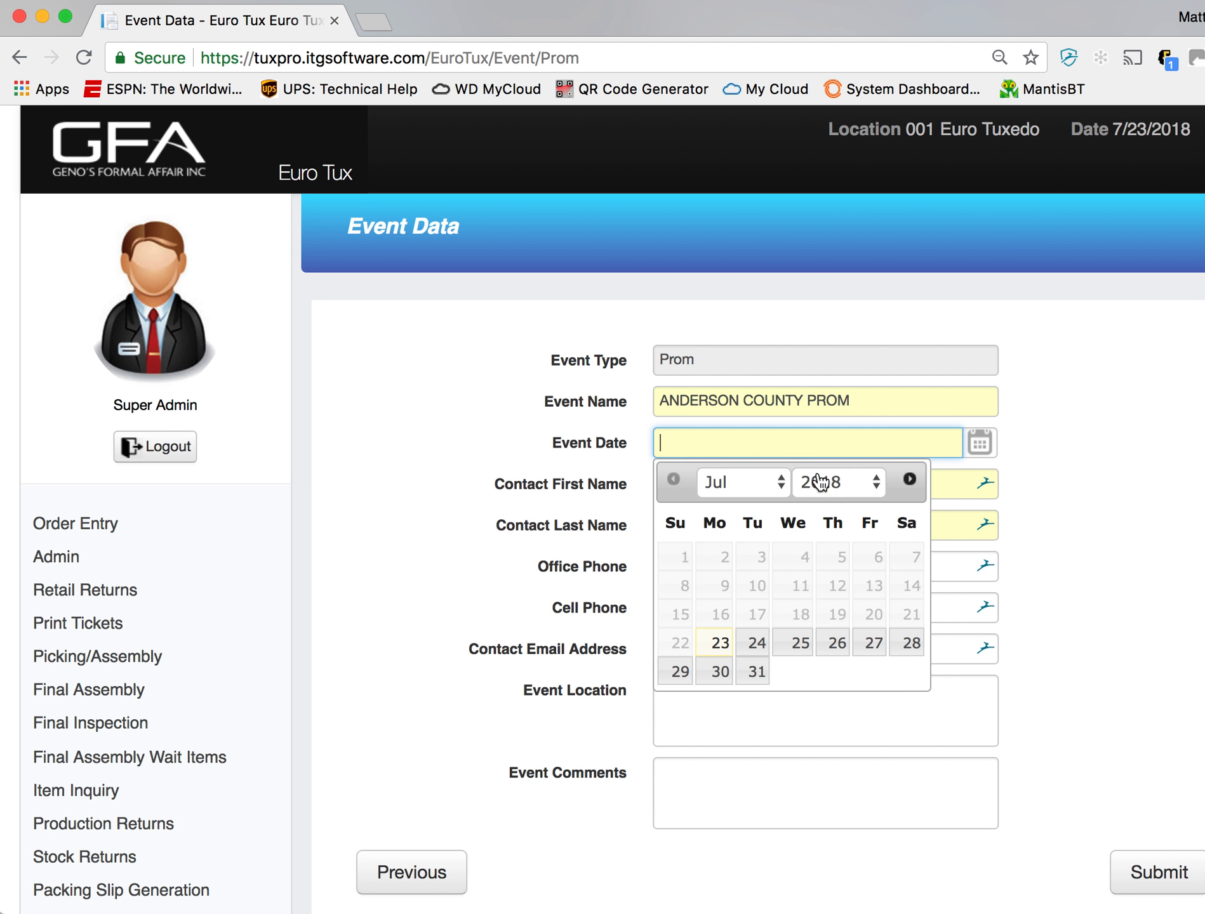
pyautogui.click(908, 481)
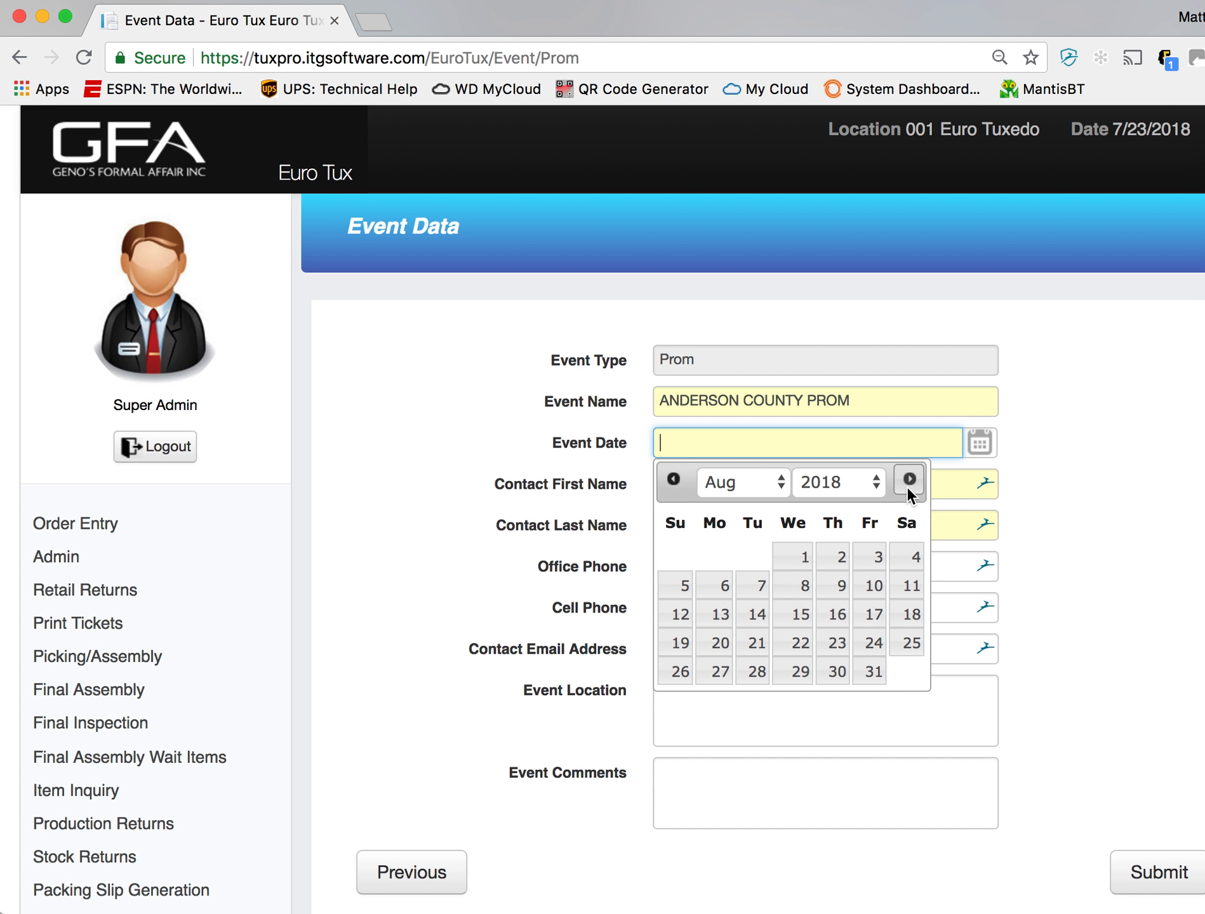
pyautogui.click(911, 586)
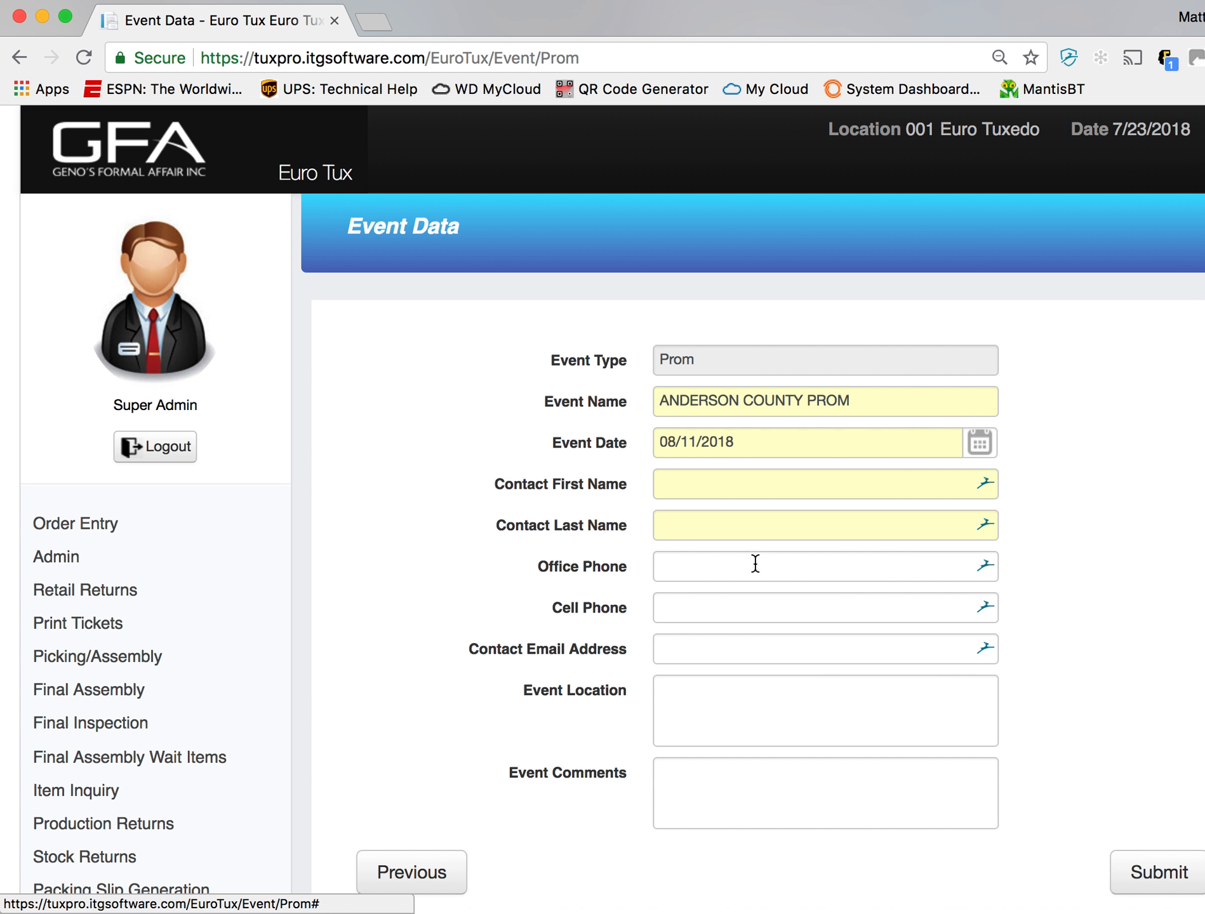
# - Fill in the contact's first name as XXXX and last name as XXXXX, leaving the office phone empty
pyautogui.click(749, 486)
pyautogui.write('XXXX')
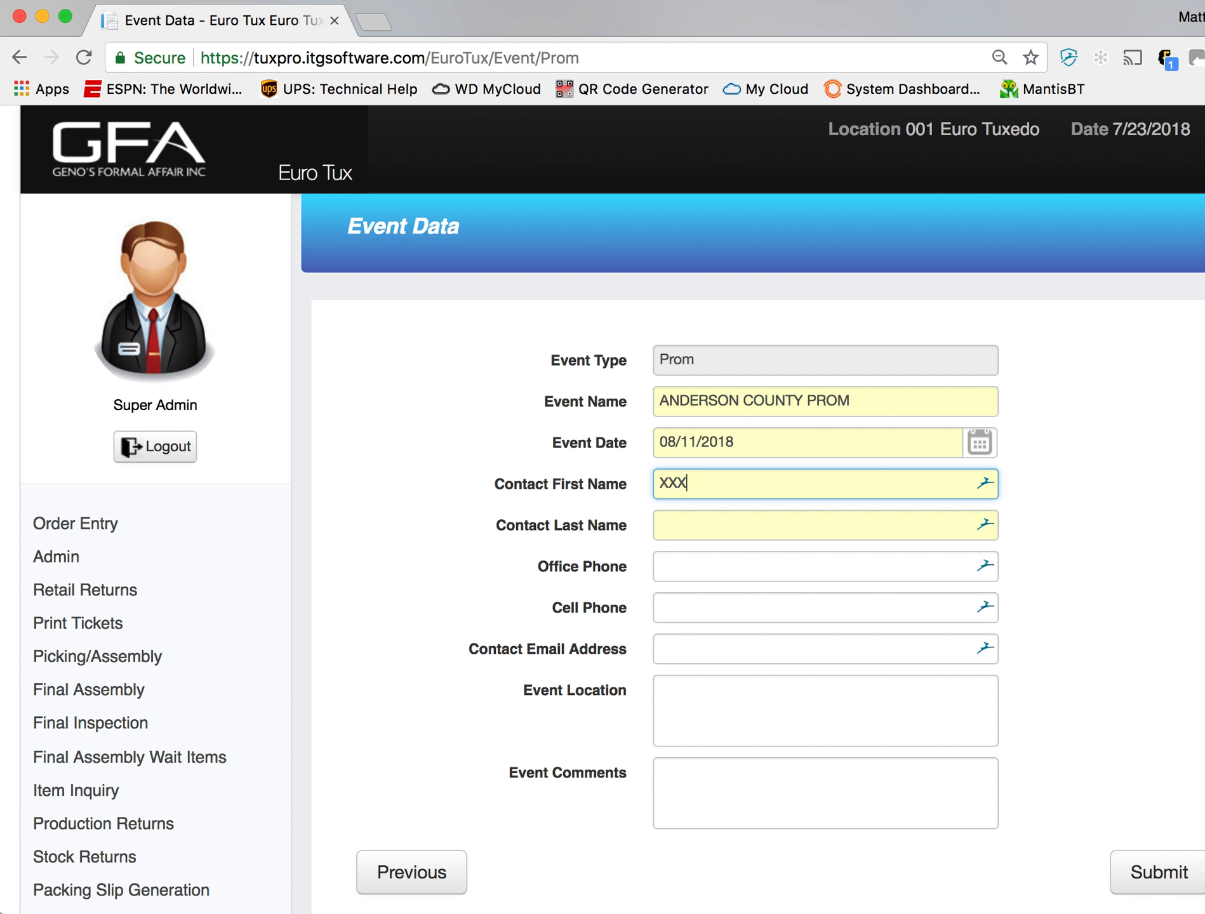
pyautogui.click(732, 521)
pyautogui.write('XXXXX')
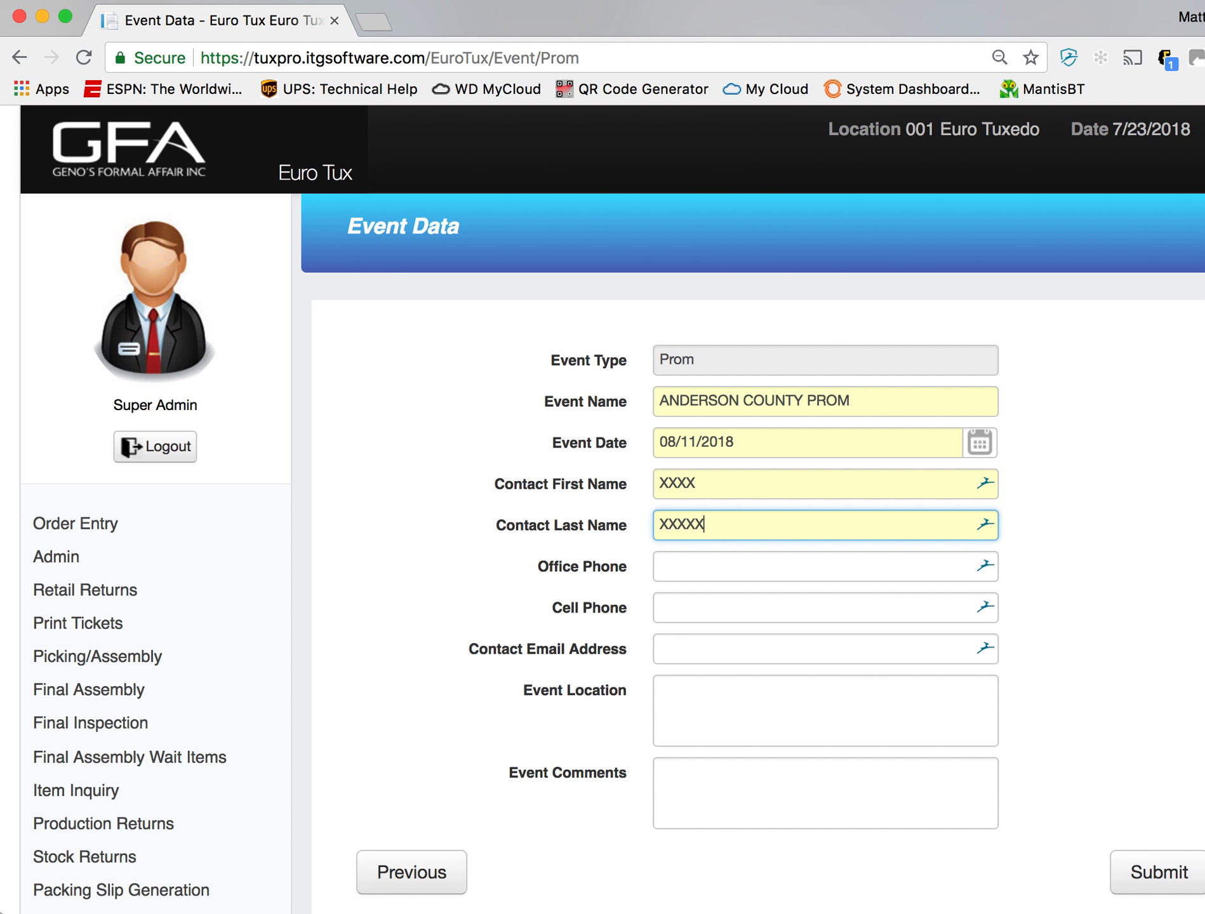
pyautogui.click(804, 582)
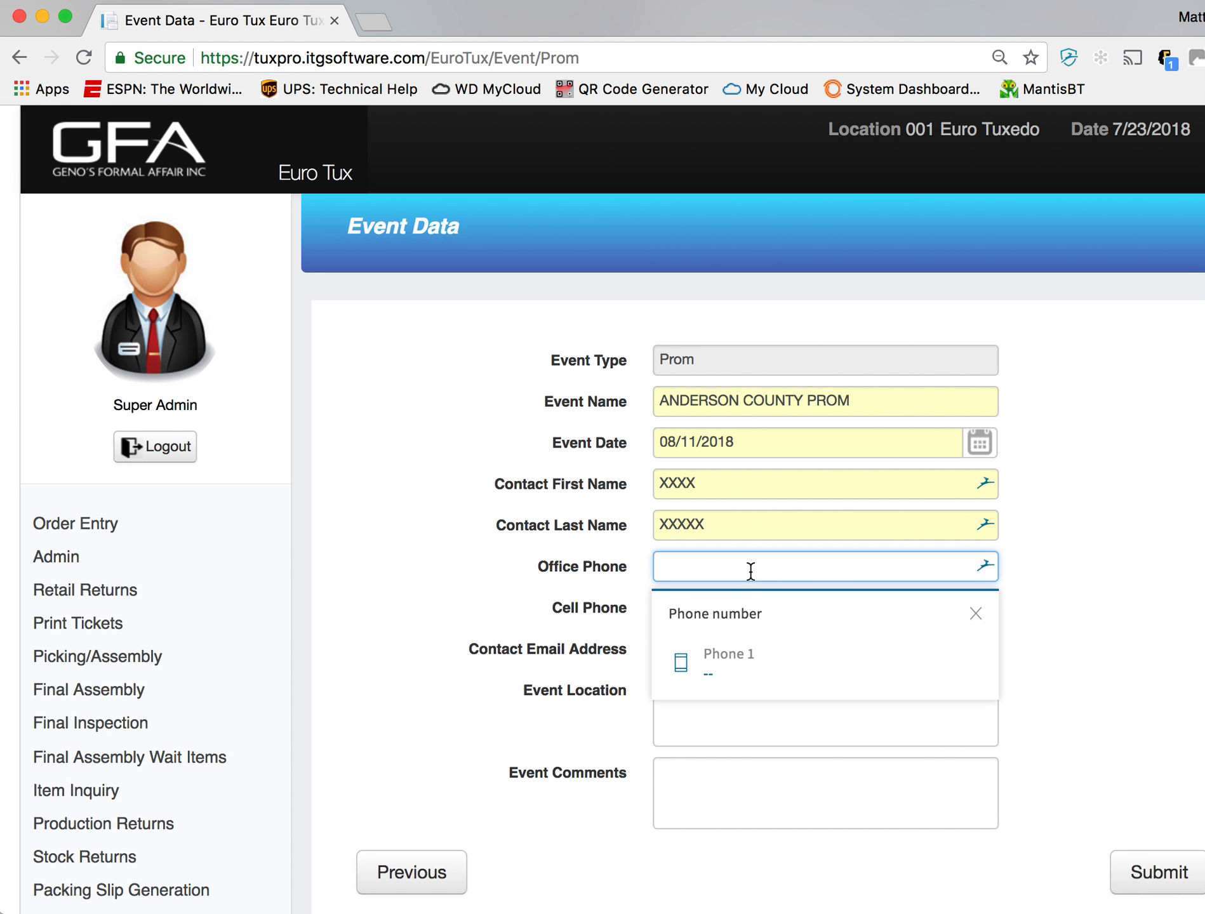
pyautogui.click(975, 619)
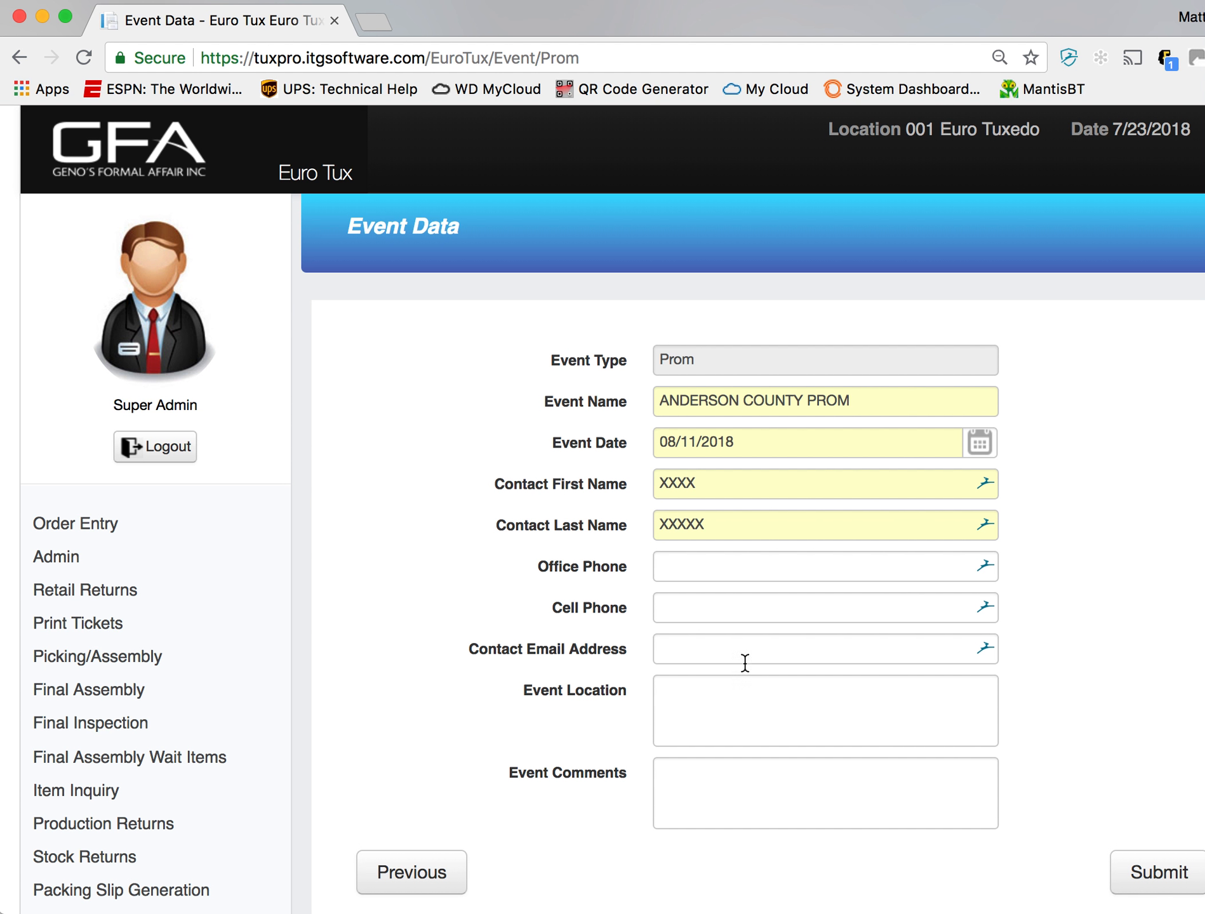
# - Enter the event comment LKJASJLSKJFSLKA and submit the prom event
pyautogui.click(713, 807)
pyautogui.write('LKJASJLSKJFSLKA')
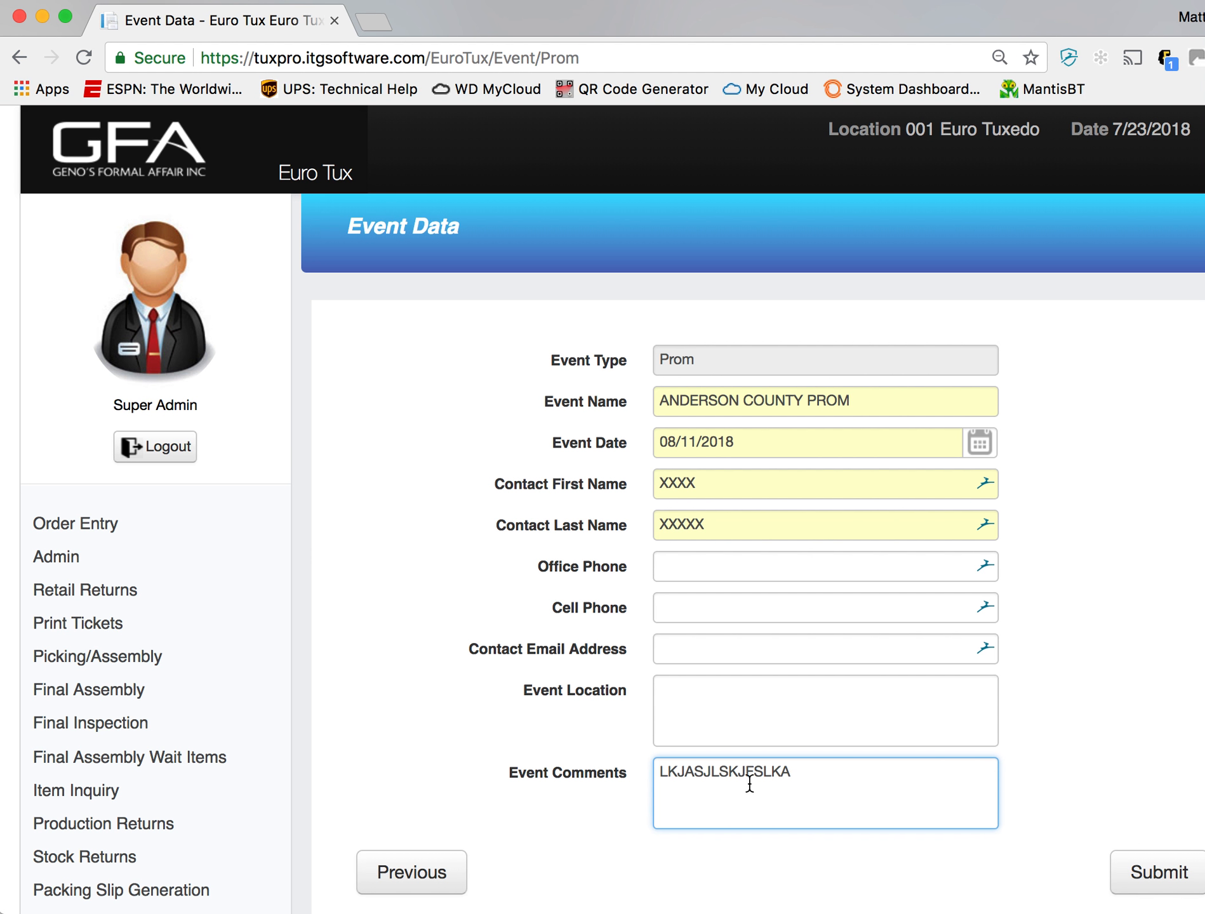
pyautogui.scroll(-1, 1035, 567)
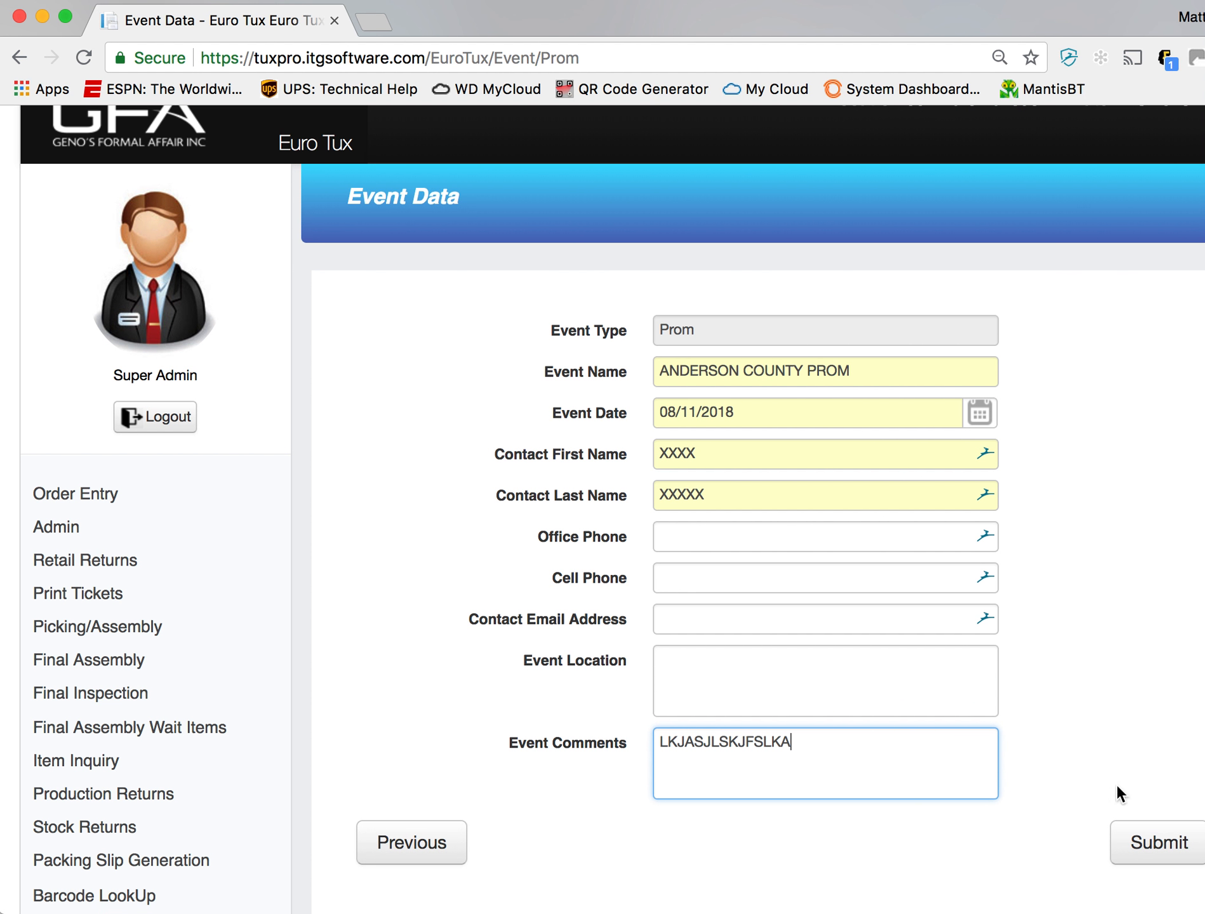
pyautogui.click(1139, 841)
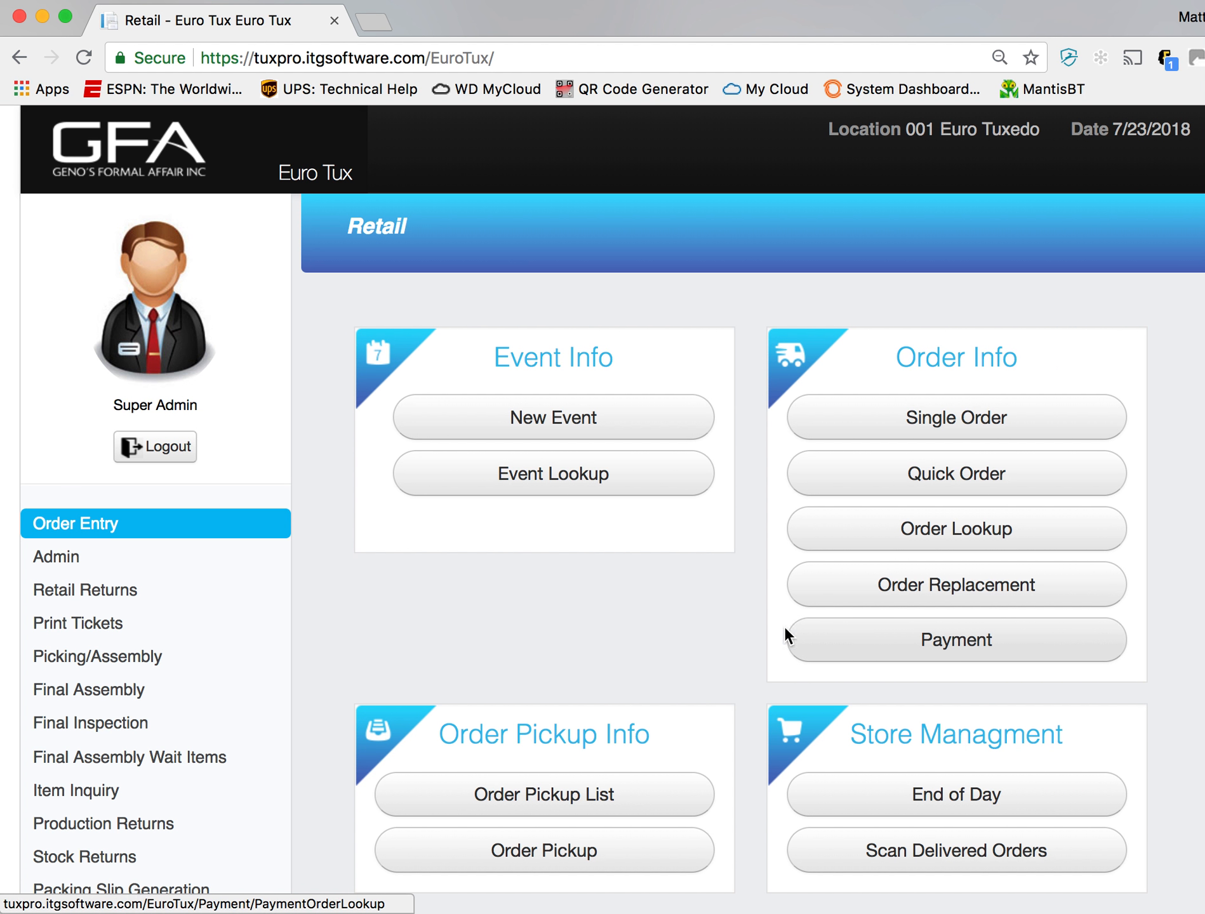
# - Look up prom events whose name matches AND
pyautogui.click(604, 492)
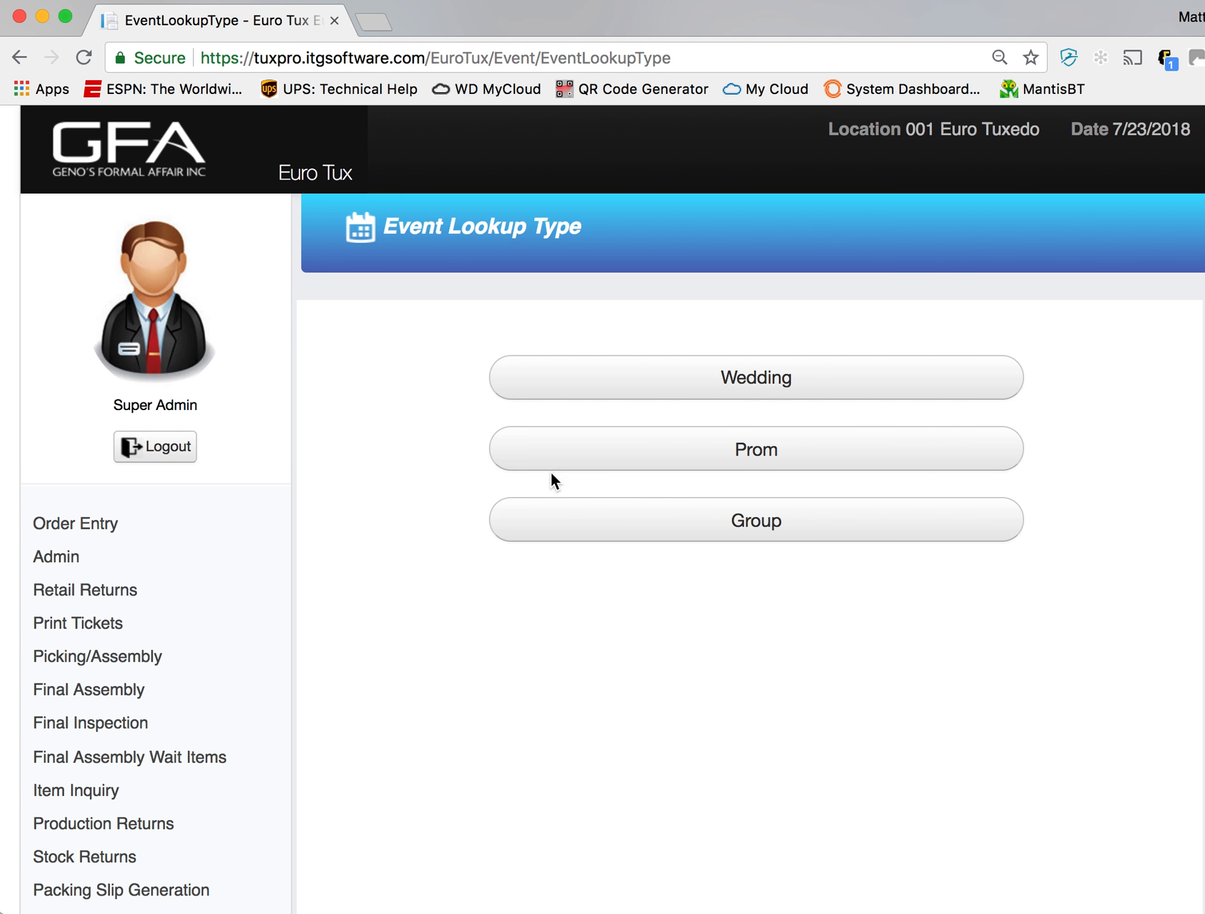
pyautogui.click(701, 455)
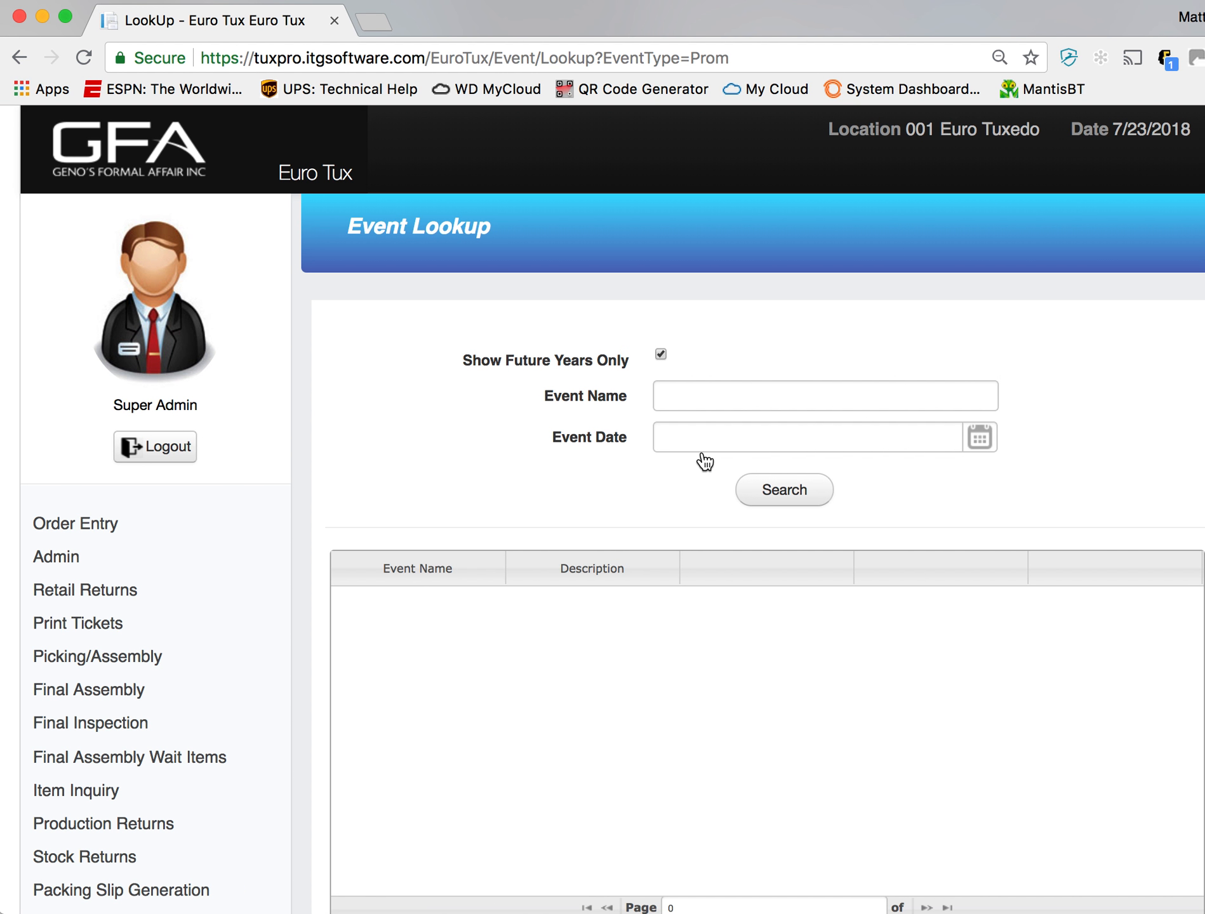
pyautogui.click(759, 398)
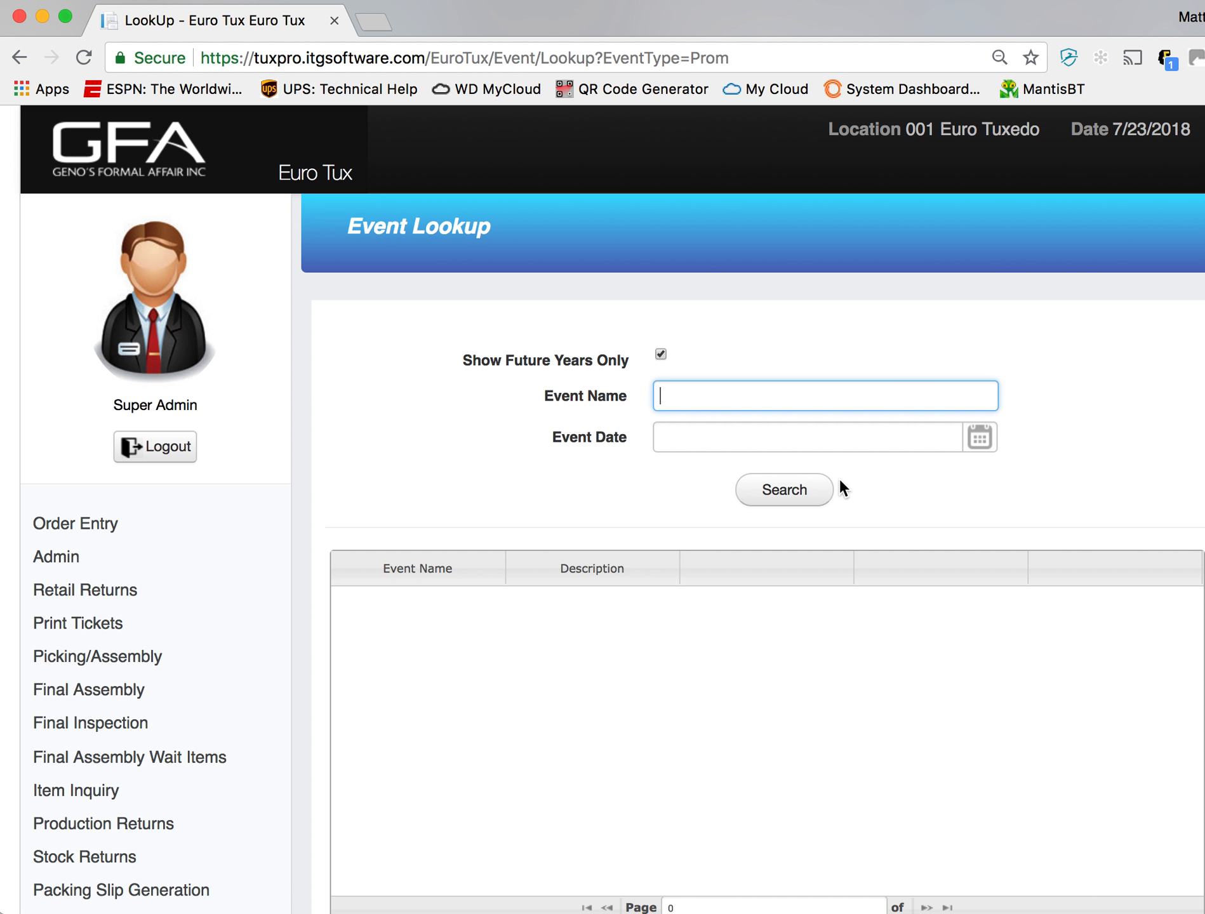
pyautogui.write('AND')
pyautogui.click(788, 492)
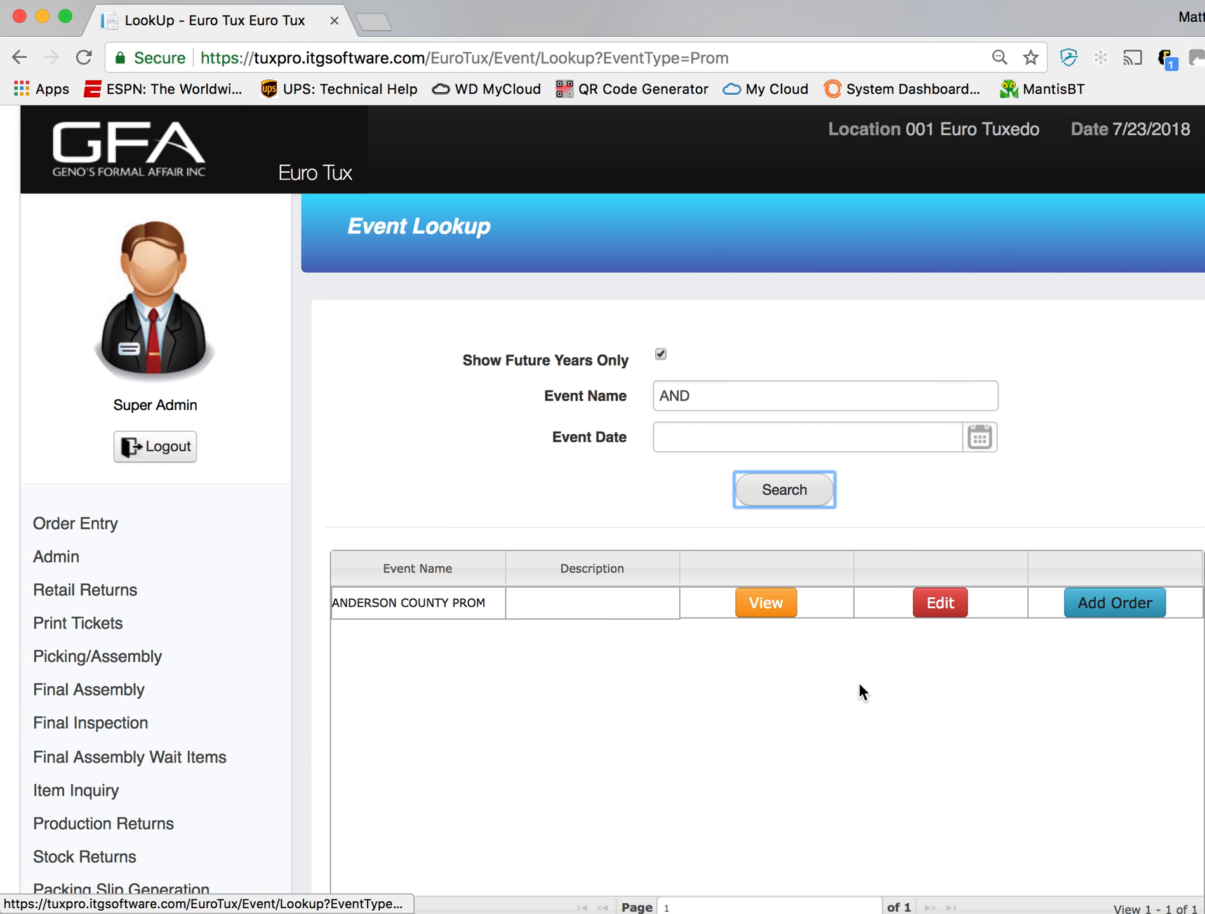
# - Add an order to the ANDERSON COUNTY PROM event and enter TEST 1 as the customer's first name
pyautogui.click(1096, 619)
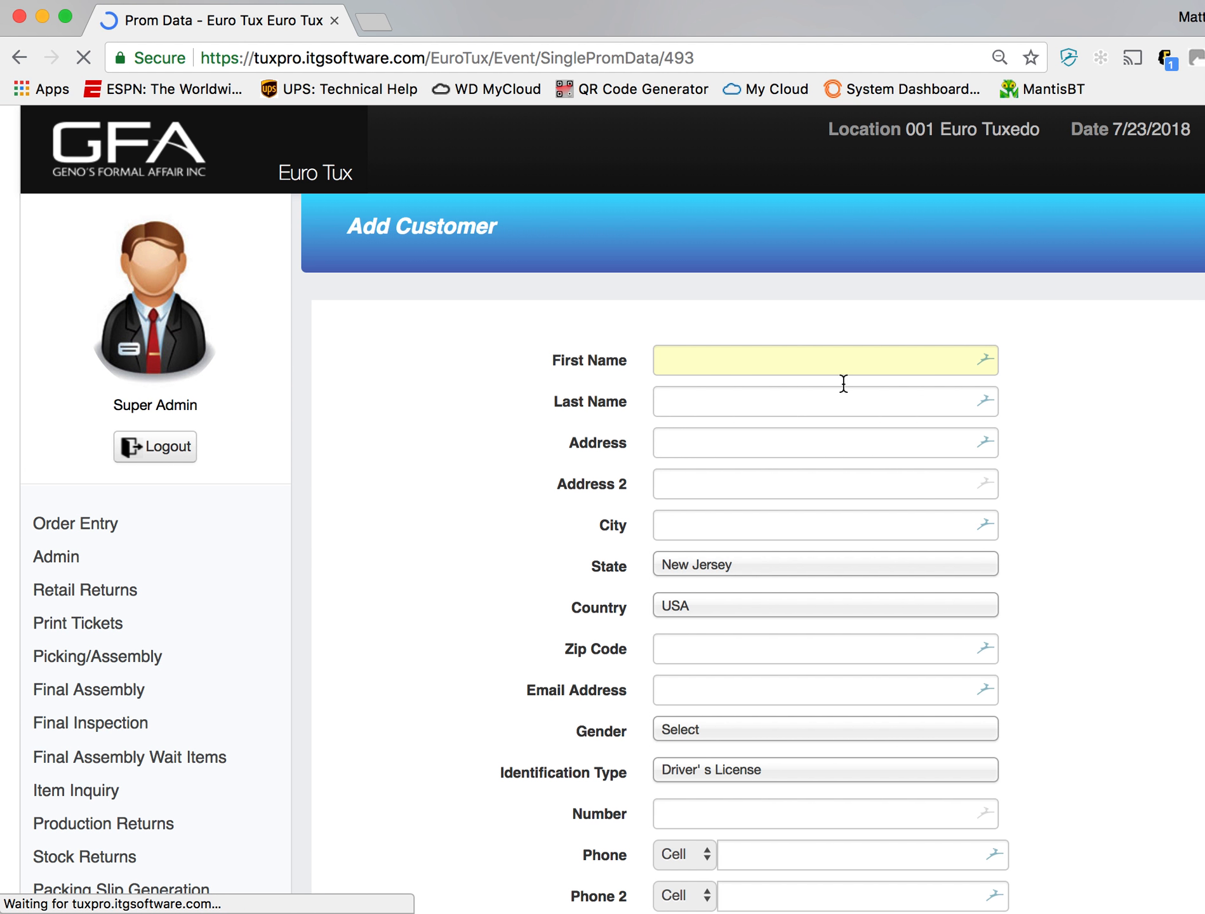
pyautogui.click(847, 362)
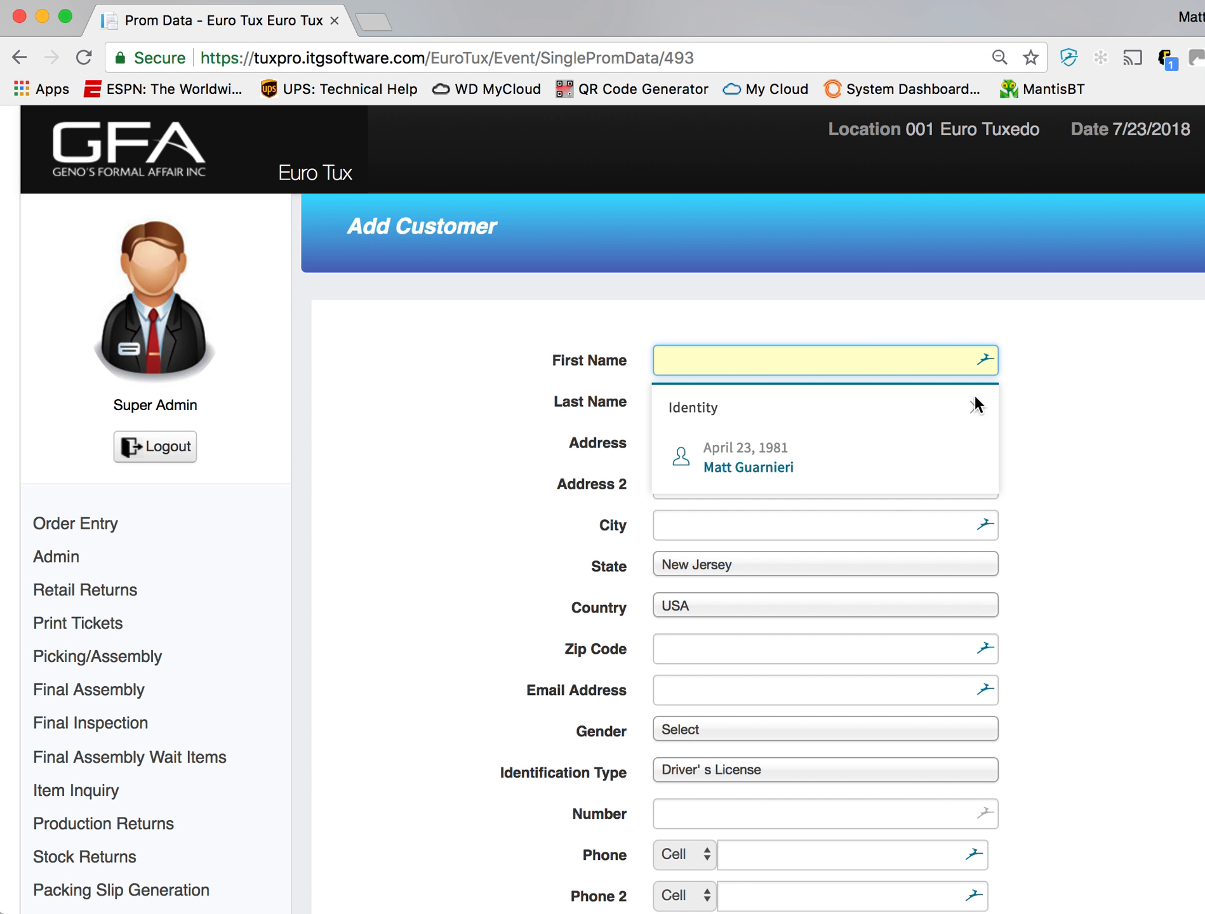
pyautogui.click(975, 413)
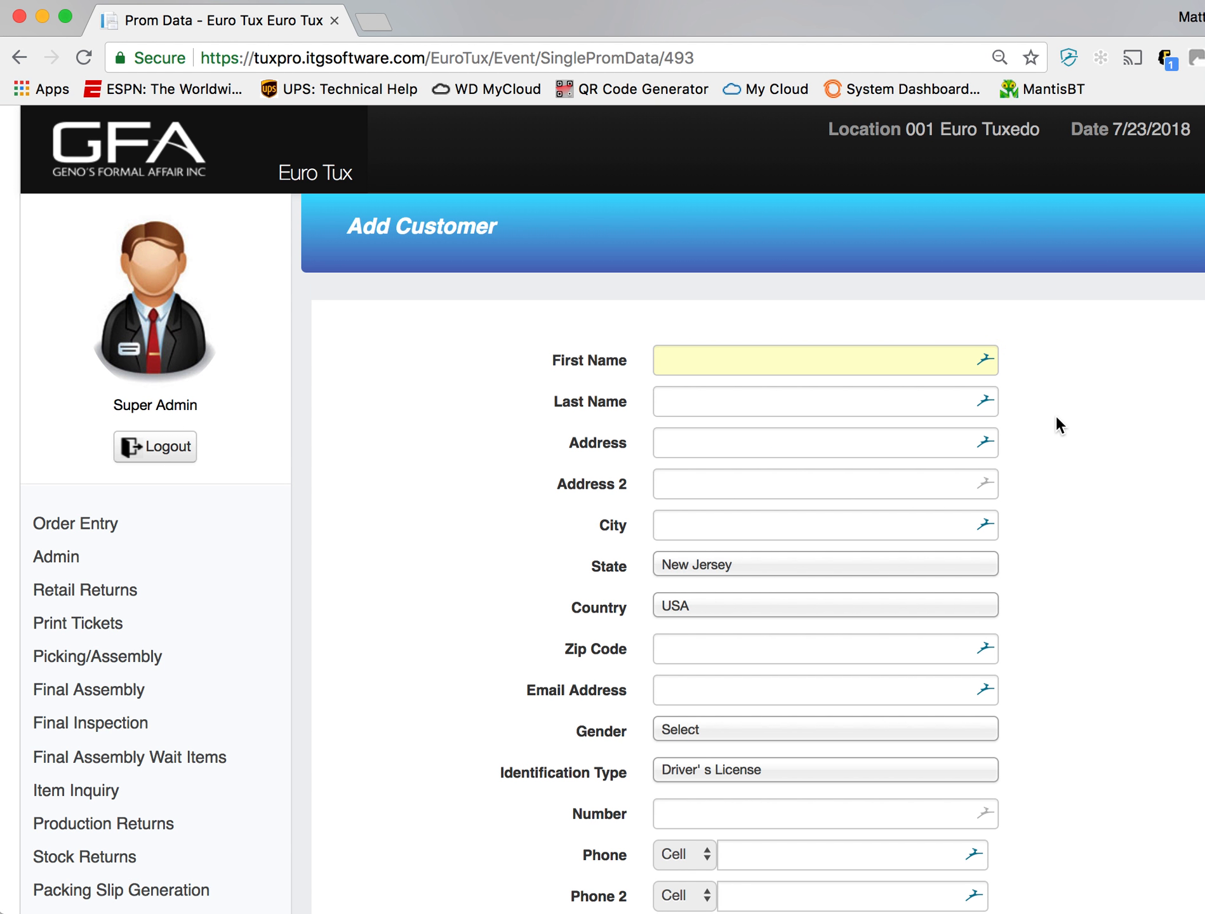
pyautogui.click(854, 367)
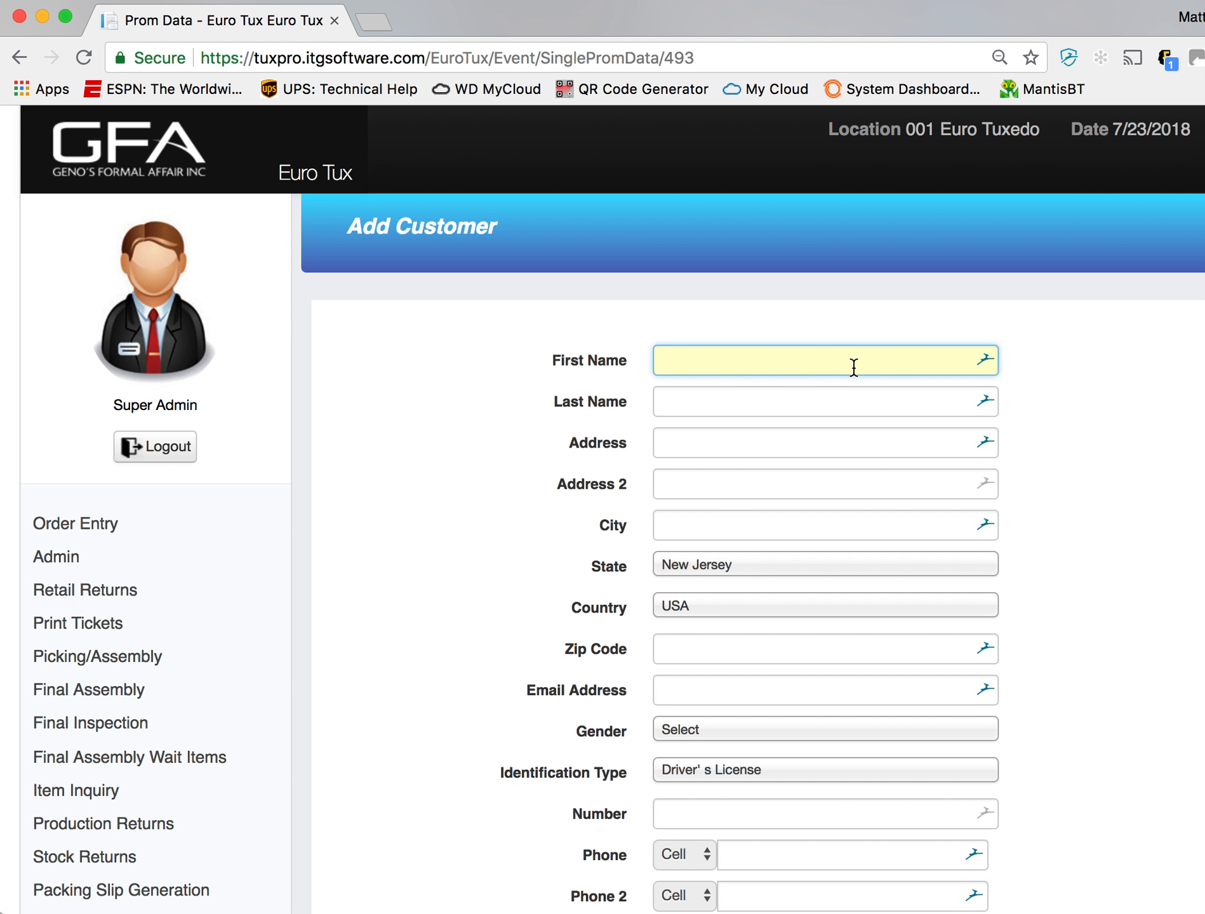
pyautogui.write('TEST 1')
pyautogui.scroll(-3, 820, 827)
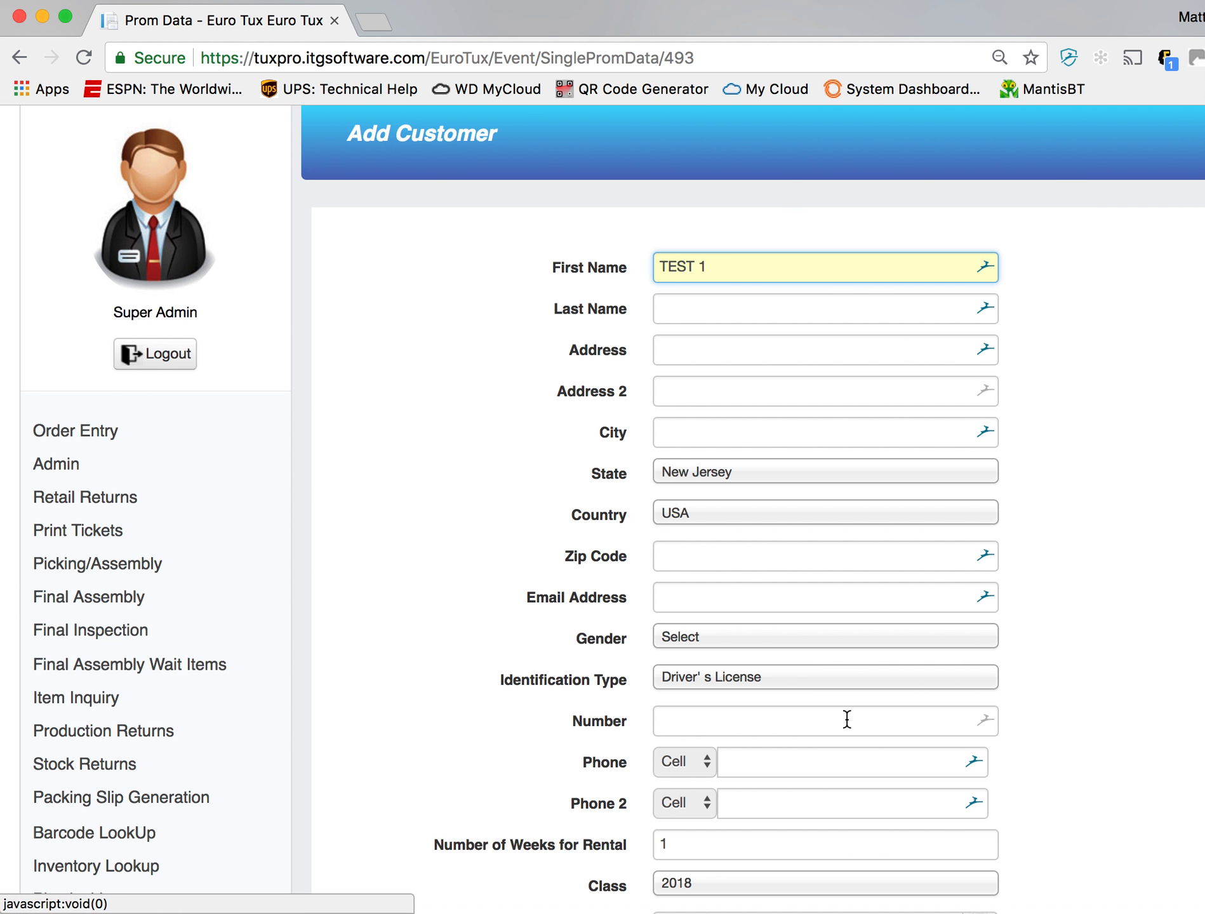
pyautogui.scroll(-2, 869, 796)
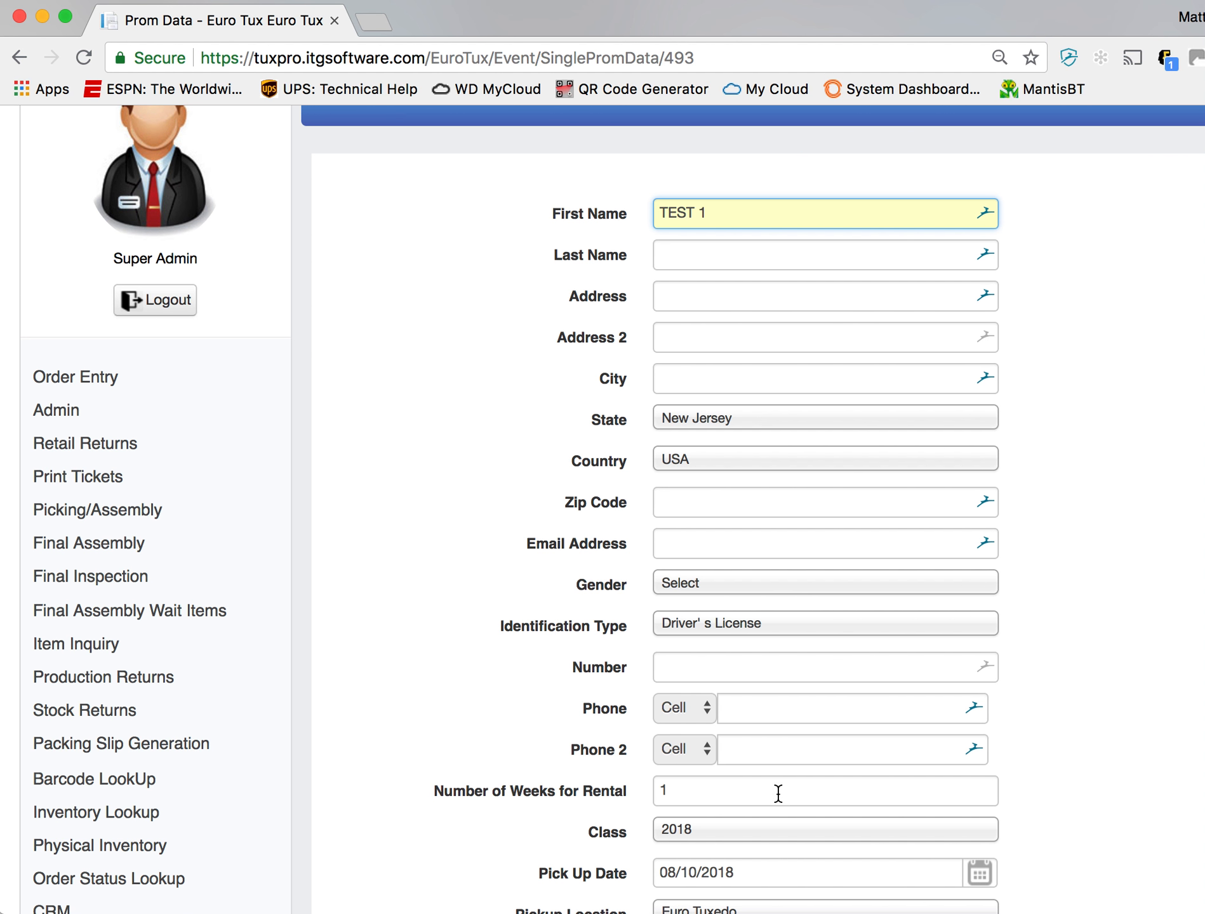
# - Set the customer's class to 2019 in the prom order data
pyautogui.scroll(-2, 863, 806)
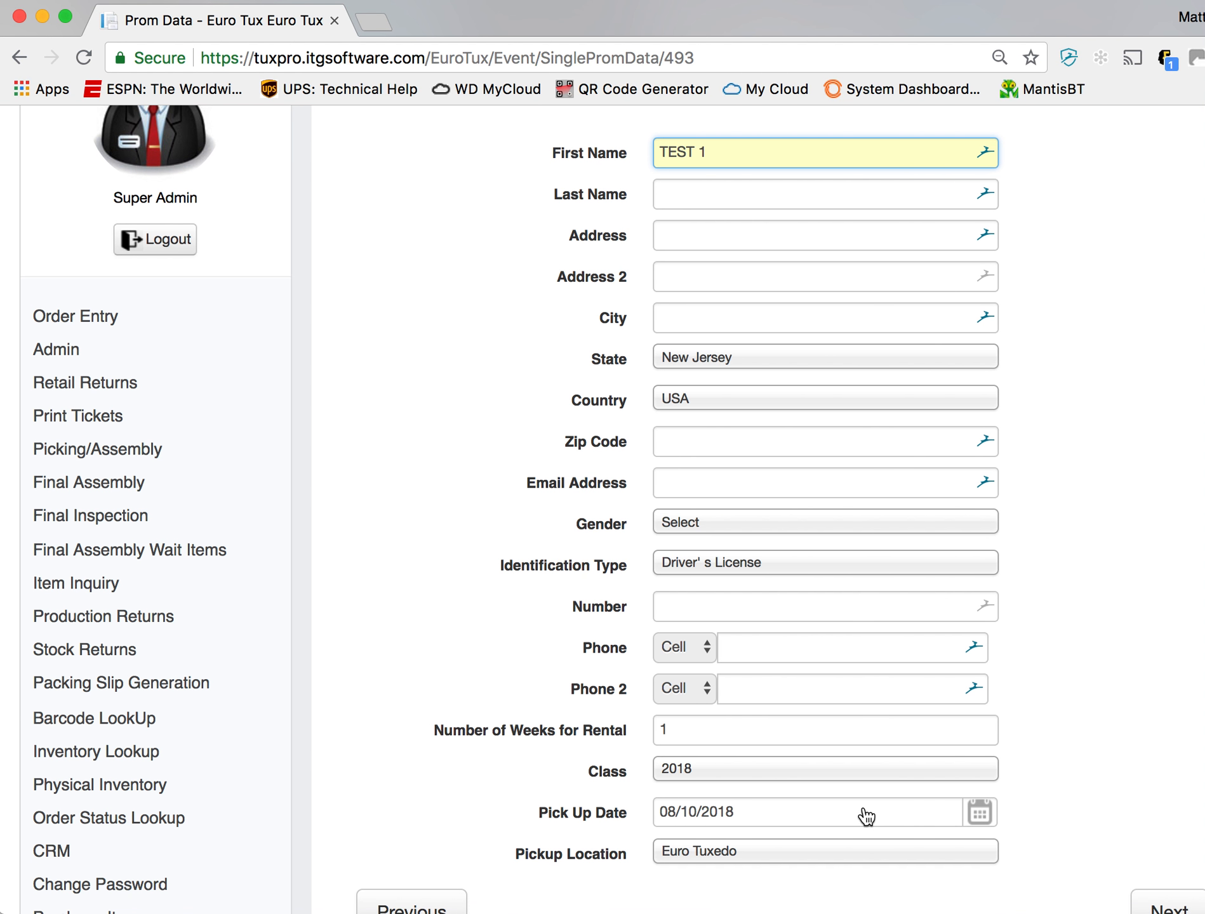
pyautogui.click(795, 777)
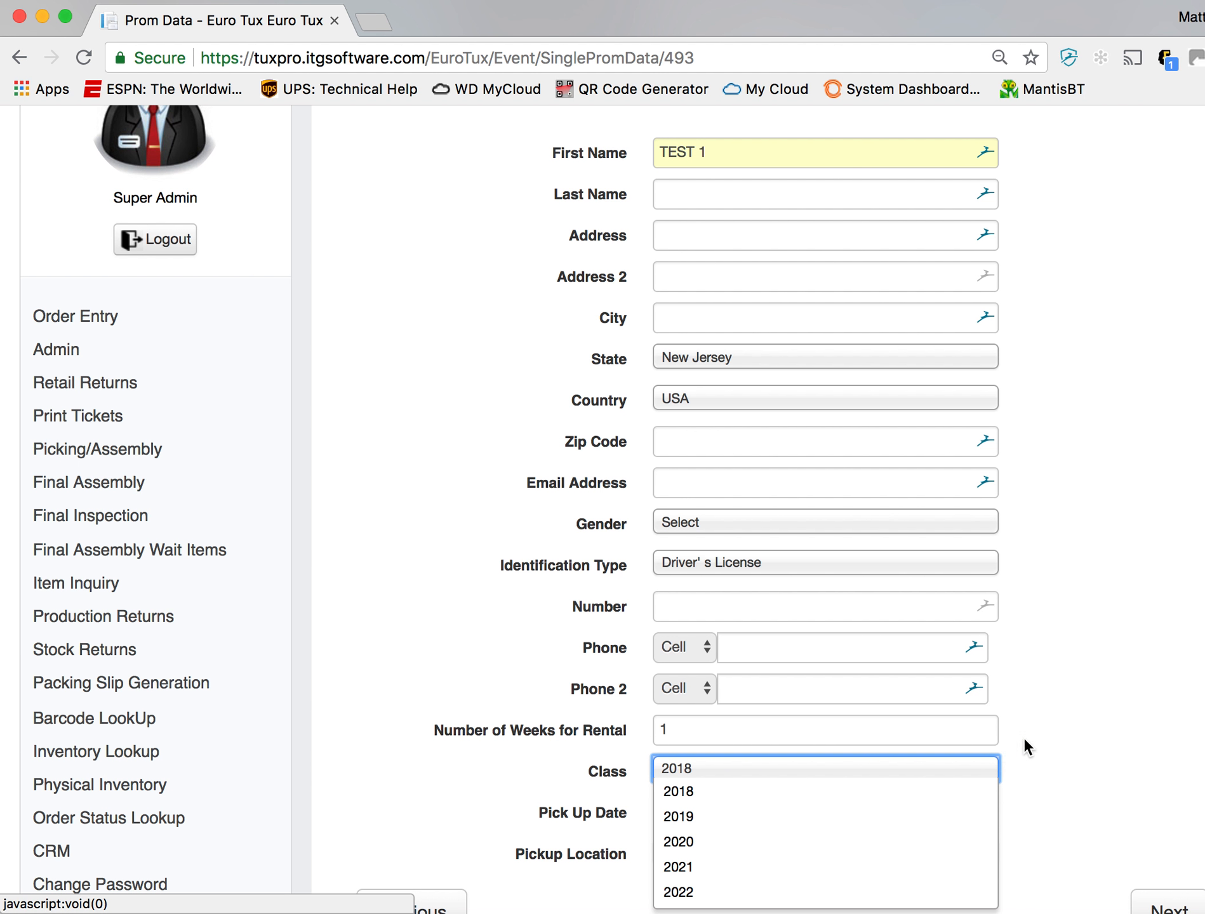
pyautogui.click(895, 817)
pyautogui.scroll(-3, 1043, 727)
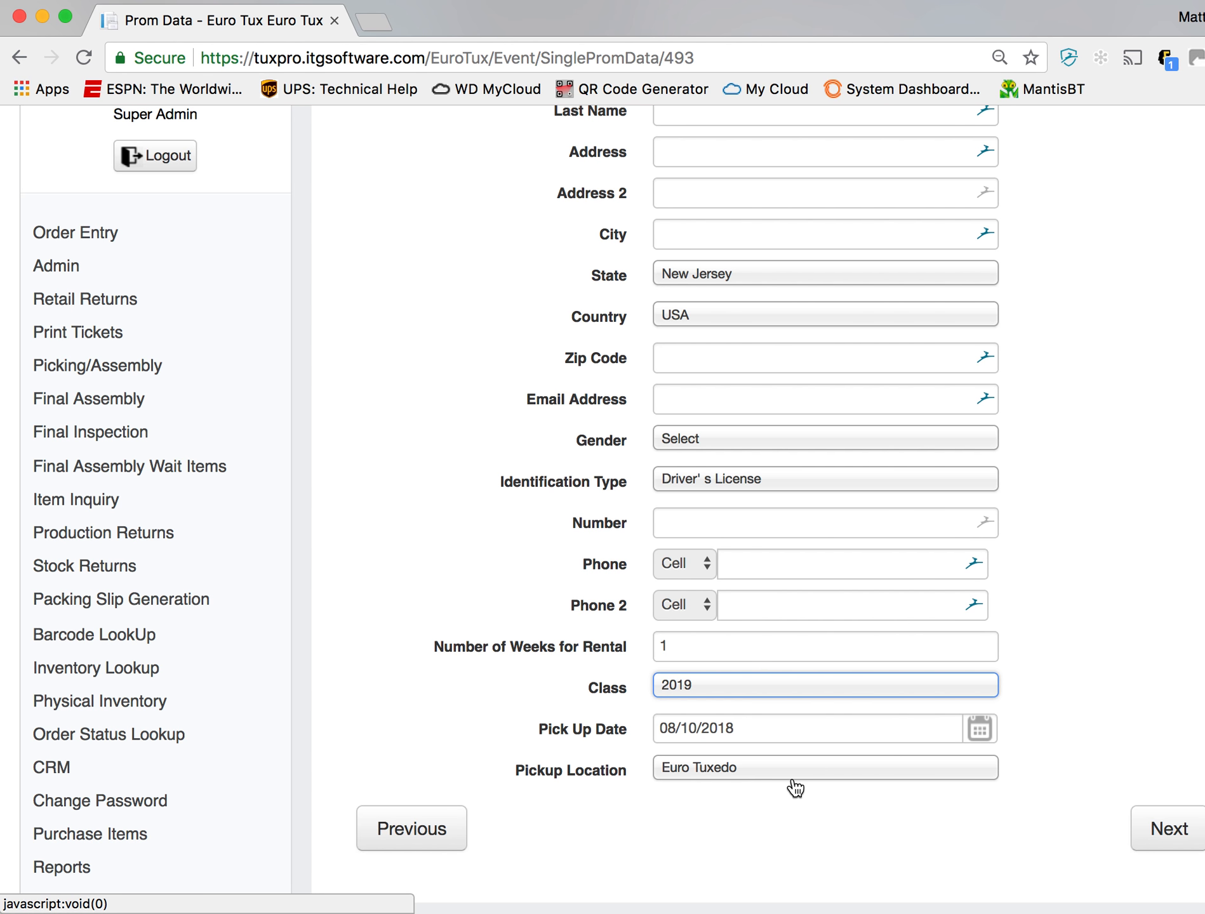
# - Choose Euro Tuxedo as the pickup location and proceed to the order details
pyautogui.click(753, 775)
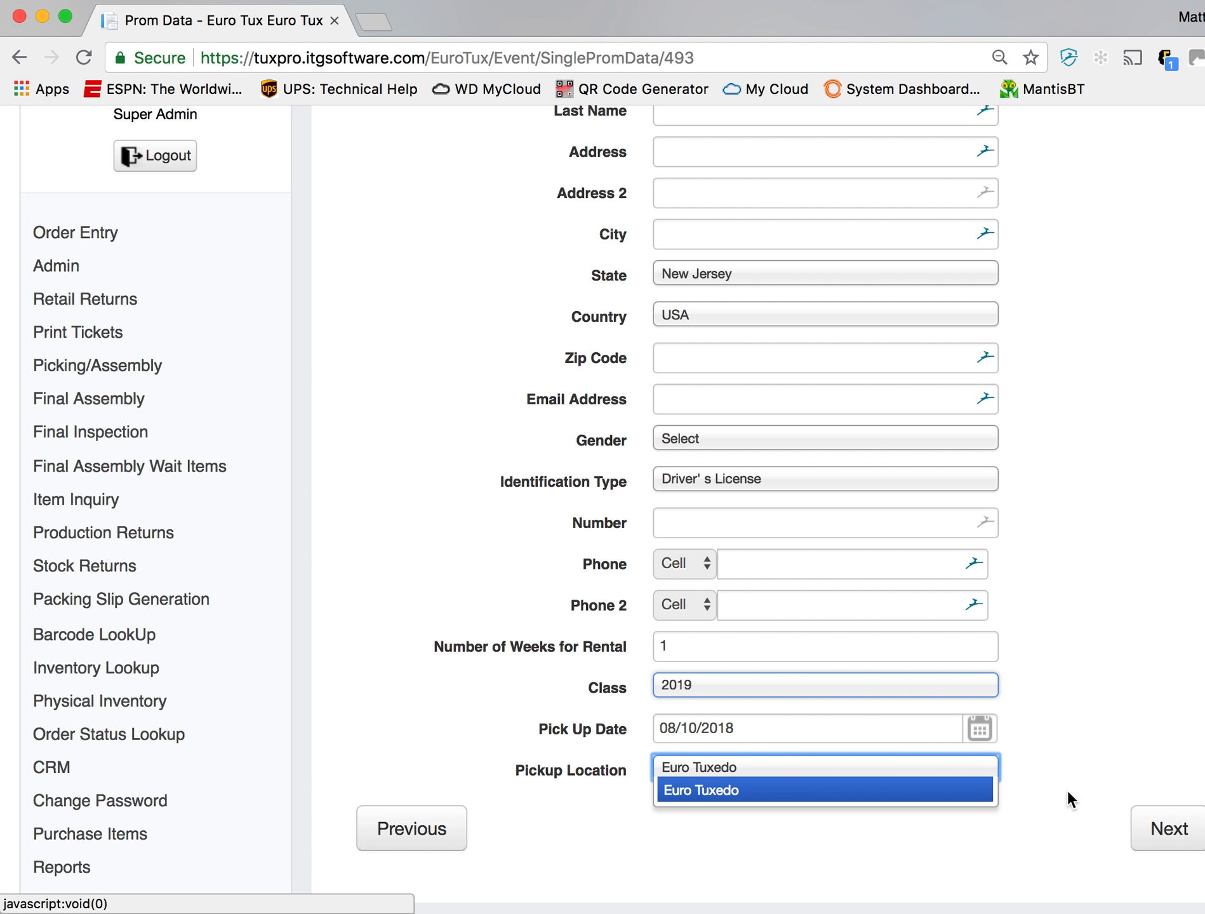
pyautogui.click(825, 788)
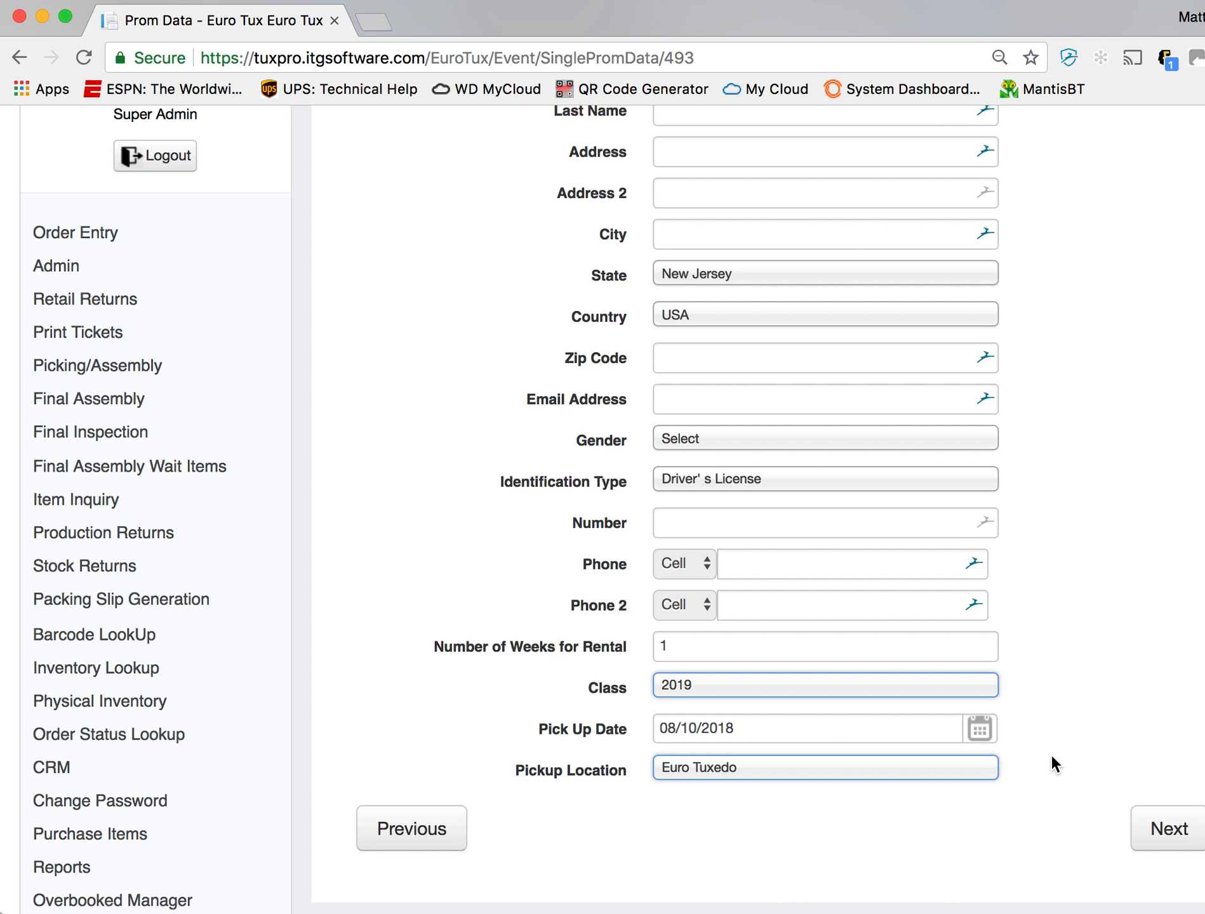
pyautogui.scroll(3, 1051, 755)
pyautogui.scroll(-3, 1051, 754)
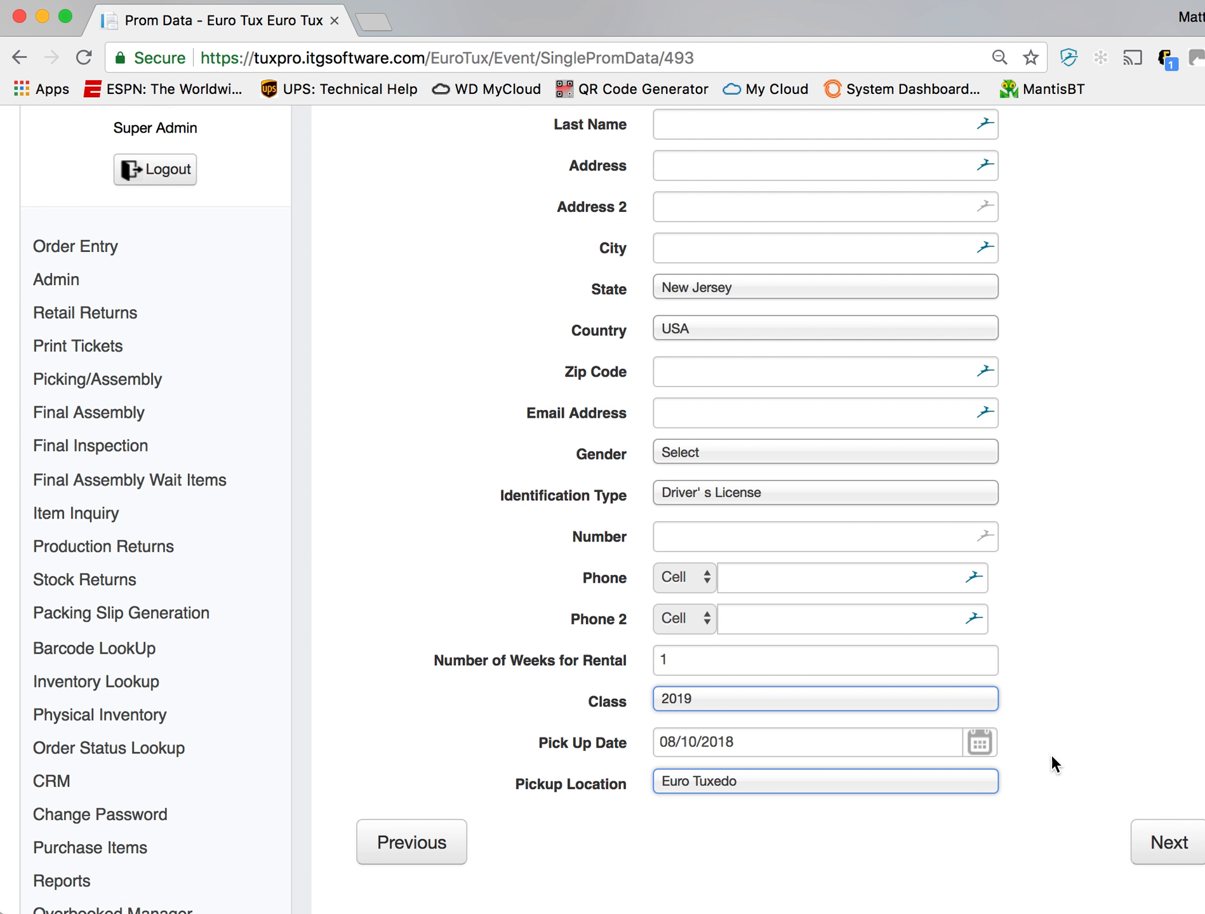
pyautogui.click(1151, 862)
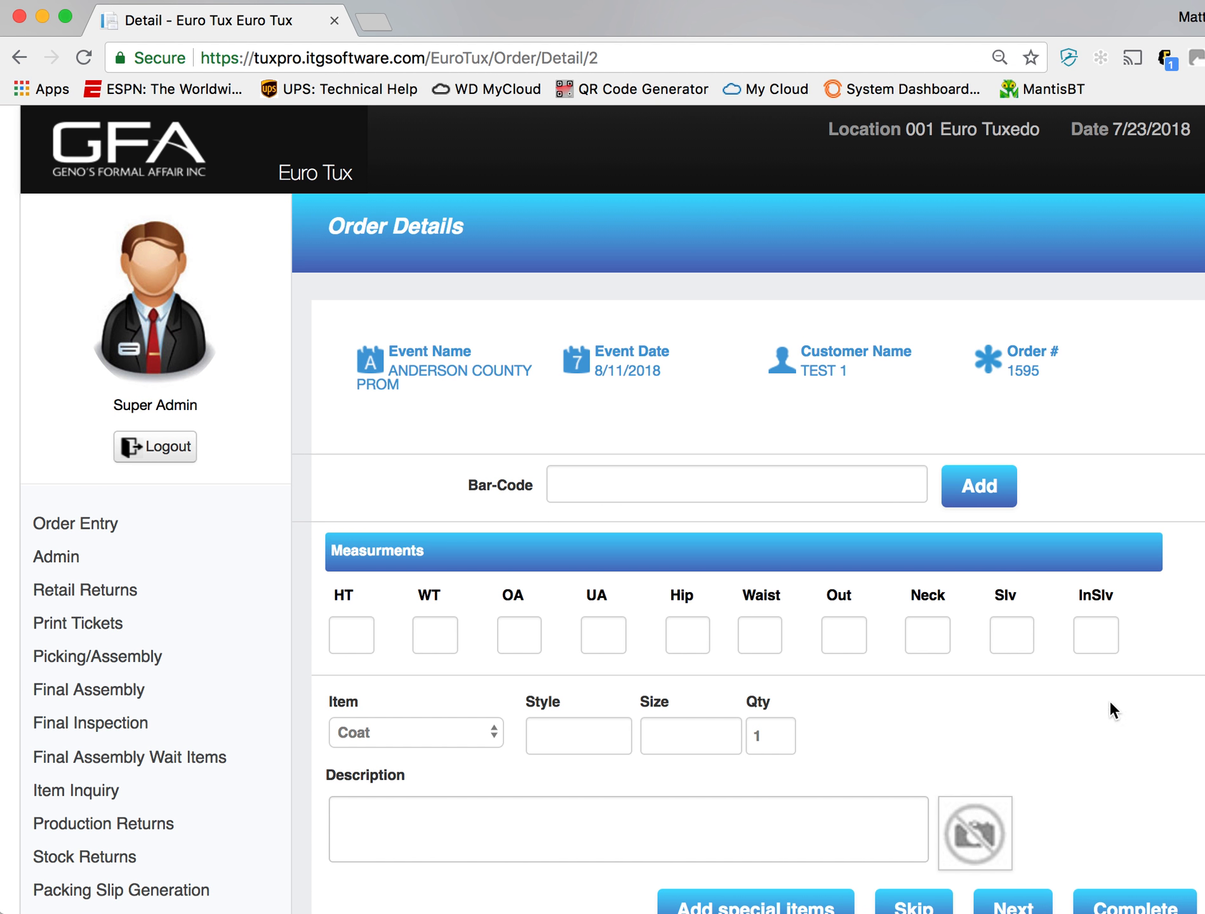
# - Enter the customer's height as 6' 2 and weight as 175 in the measurements
pyautogui.scroll(-2, 1104, 686)
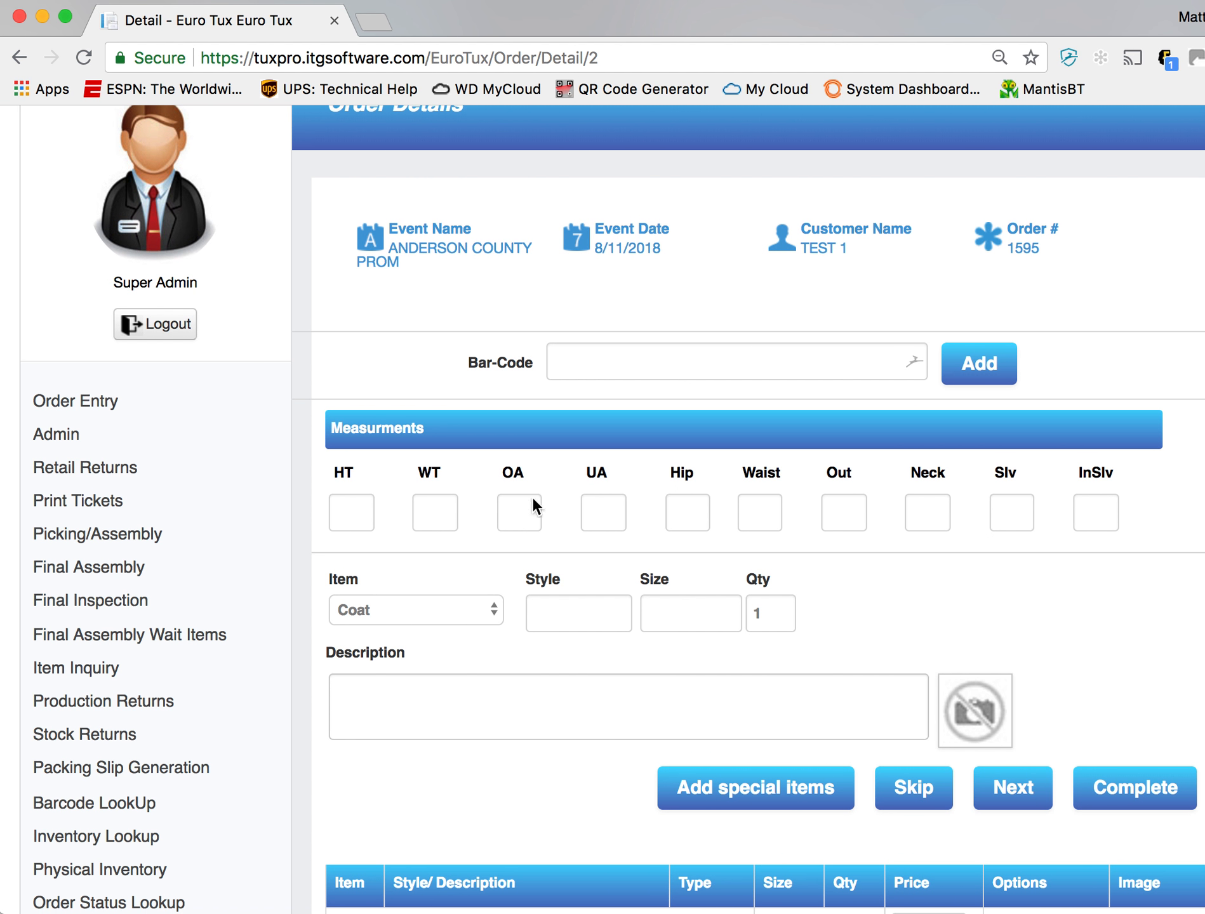
pyautogui.click(354, 511)
pyautogui.write("6' 2")
pyautogui.press('Tab')
pyautogui.write('175')
pyautogui.press('Tab')
# - Fill in the remaining measurements with OA 33, UA 33, Hip 333, Waist 333 and Out 33
pyautogui.write('33')
pyautogui.press('Tab')
pyautogui.write('33')
pyautogui.press('Tab')
pyautogui.write('333')
pyautogui.press('Tab')
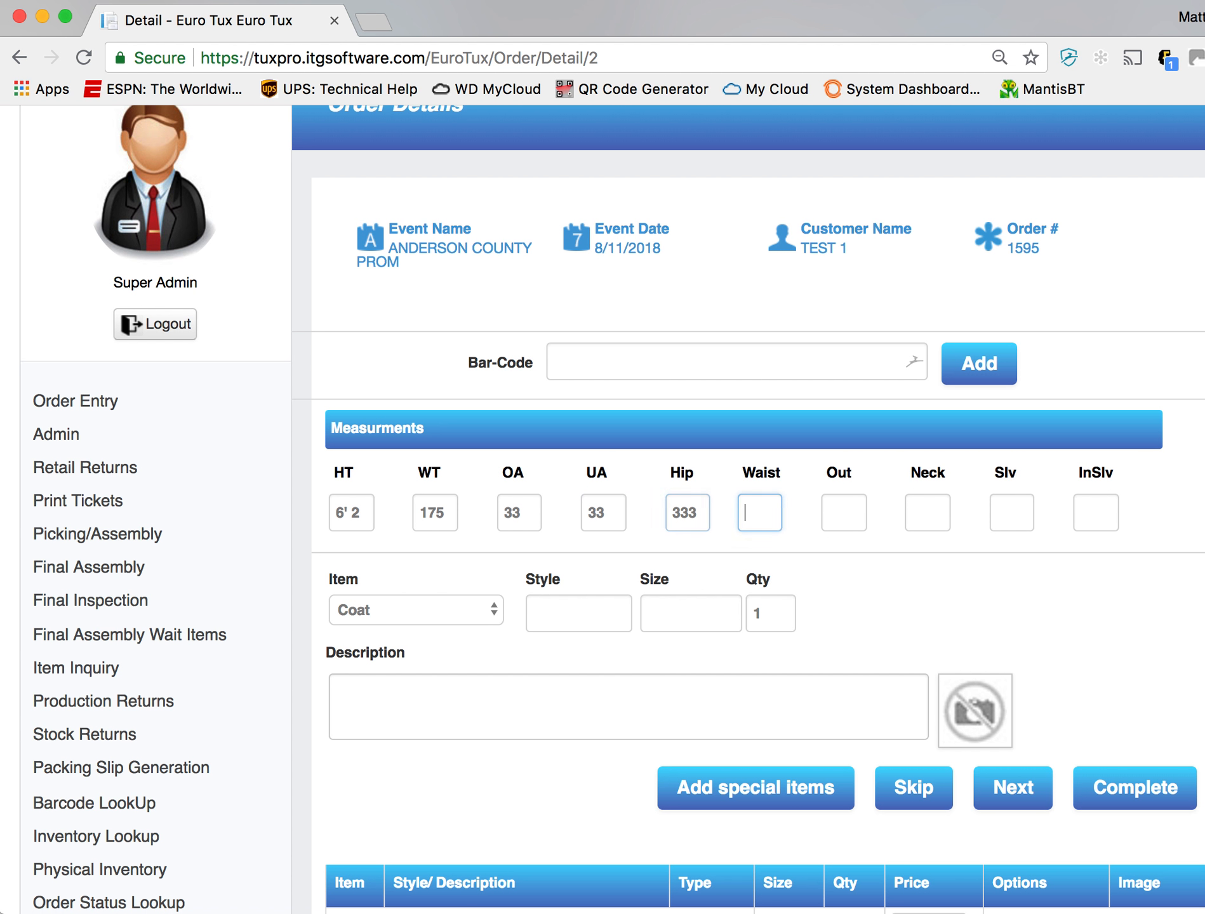
pyautogui.write('333')
pyautogui.press('Tab')
pyautogui.write('33')
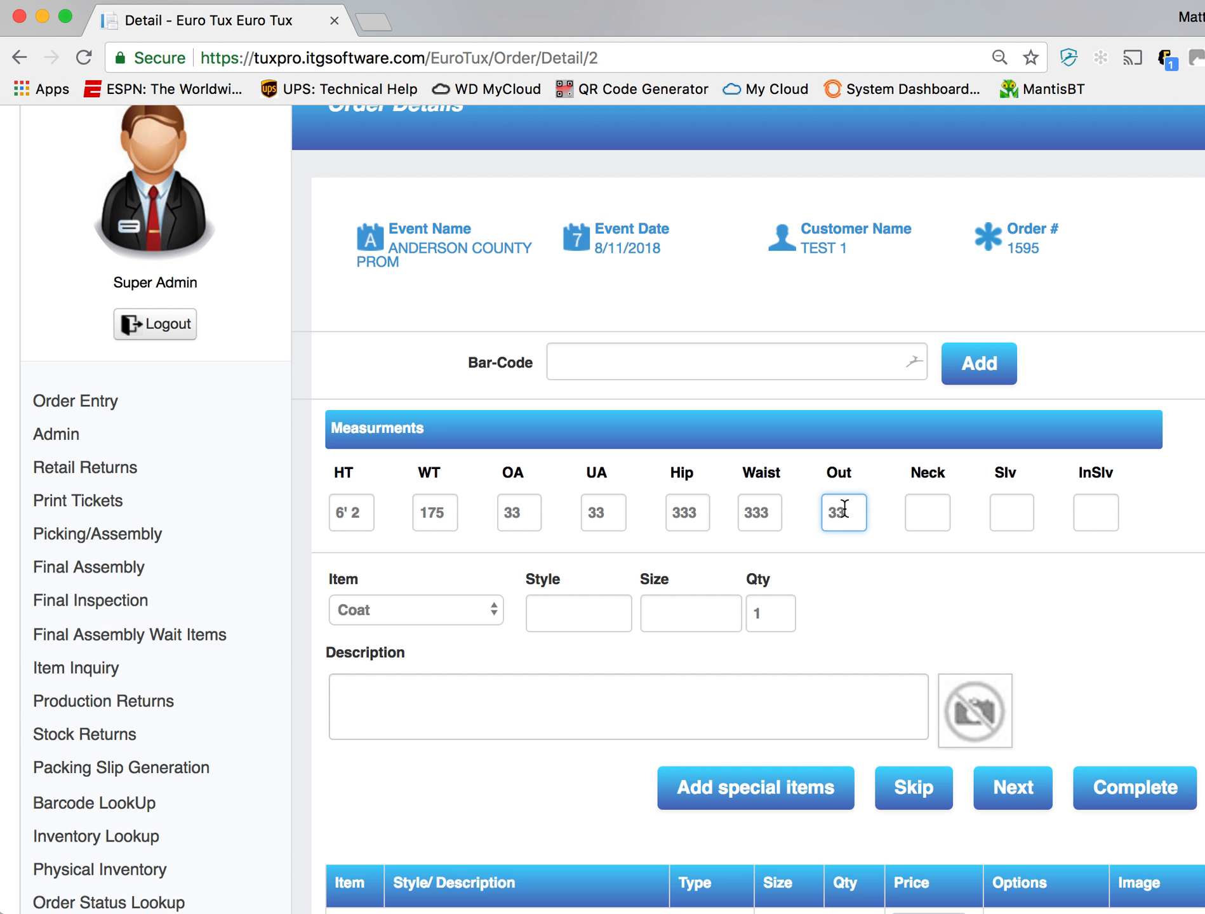
# - Add a coat in style 101, size 40R, quantity 1, to the order
pyautogui.scroll(-3, 842, 484)
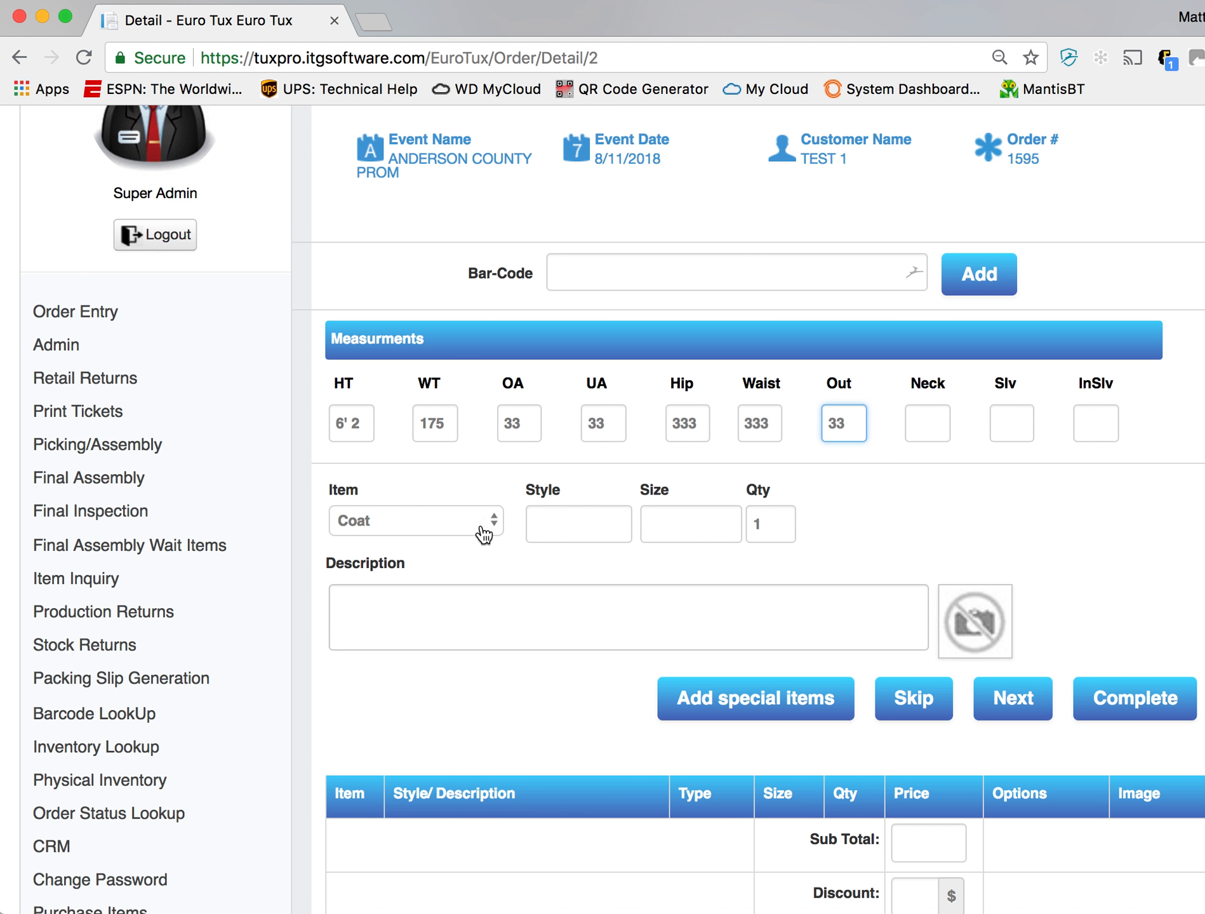
pyautogui.click(459, 530)
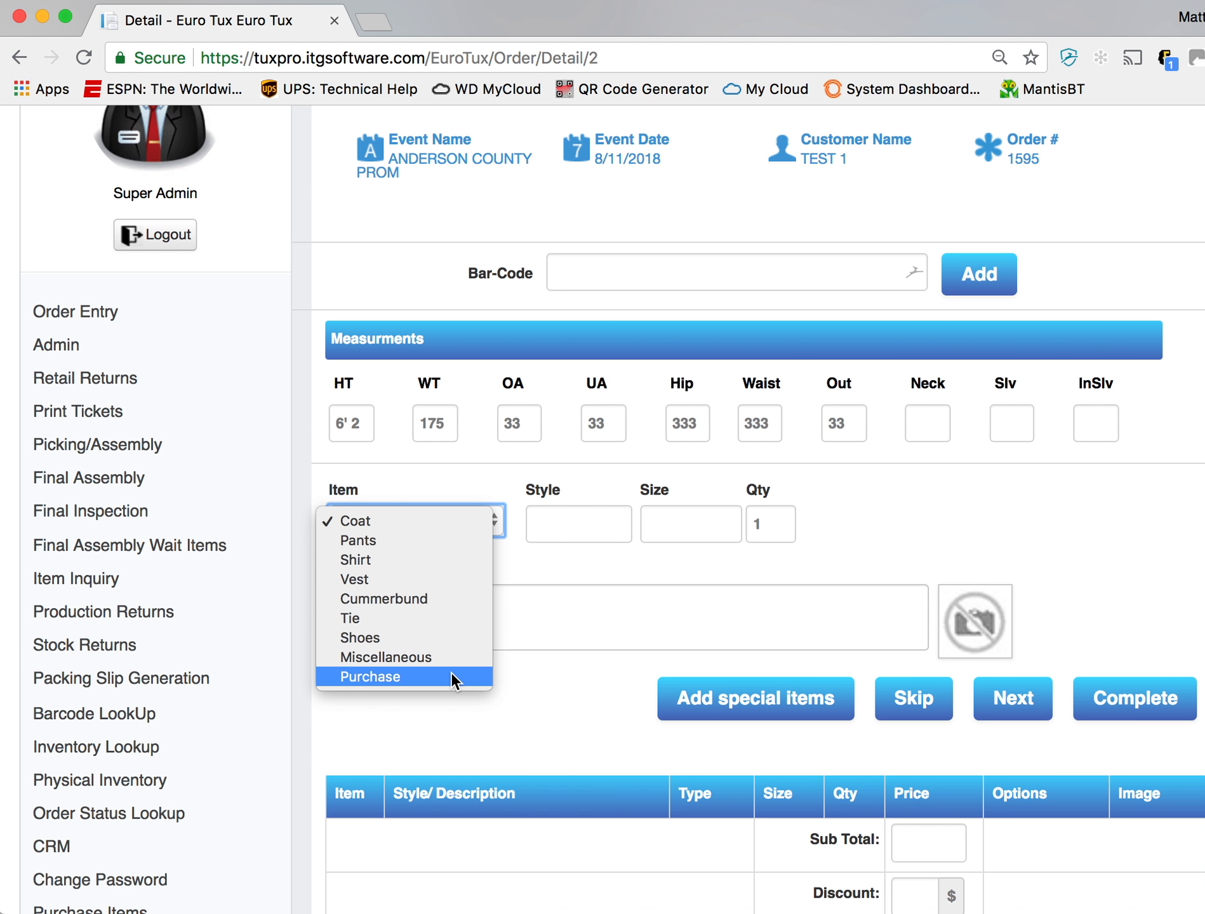
pyautogui.click(543, 564)
pyautogui.click(569, 517)
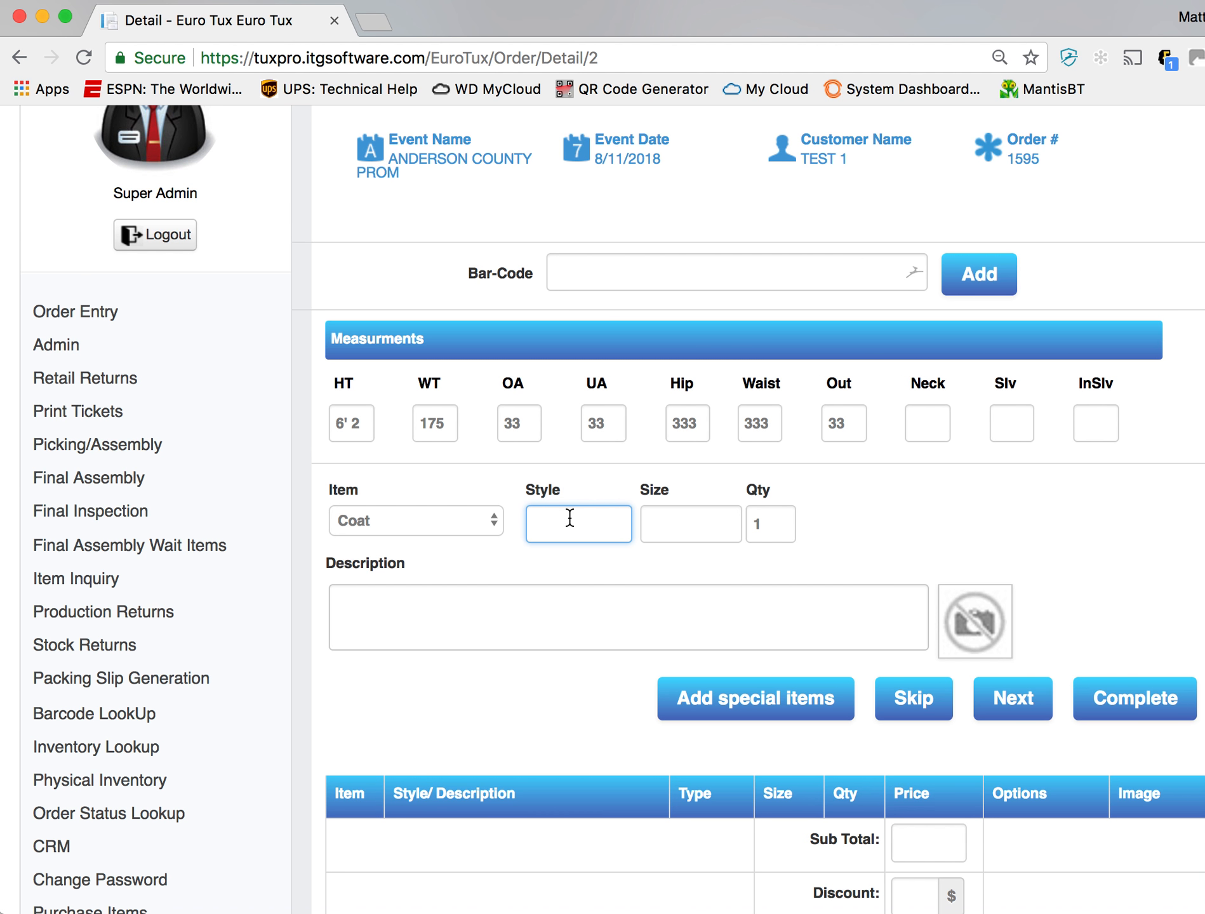
pyautogui.write('10')
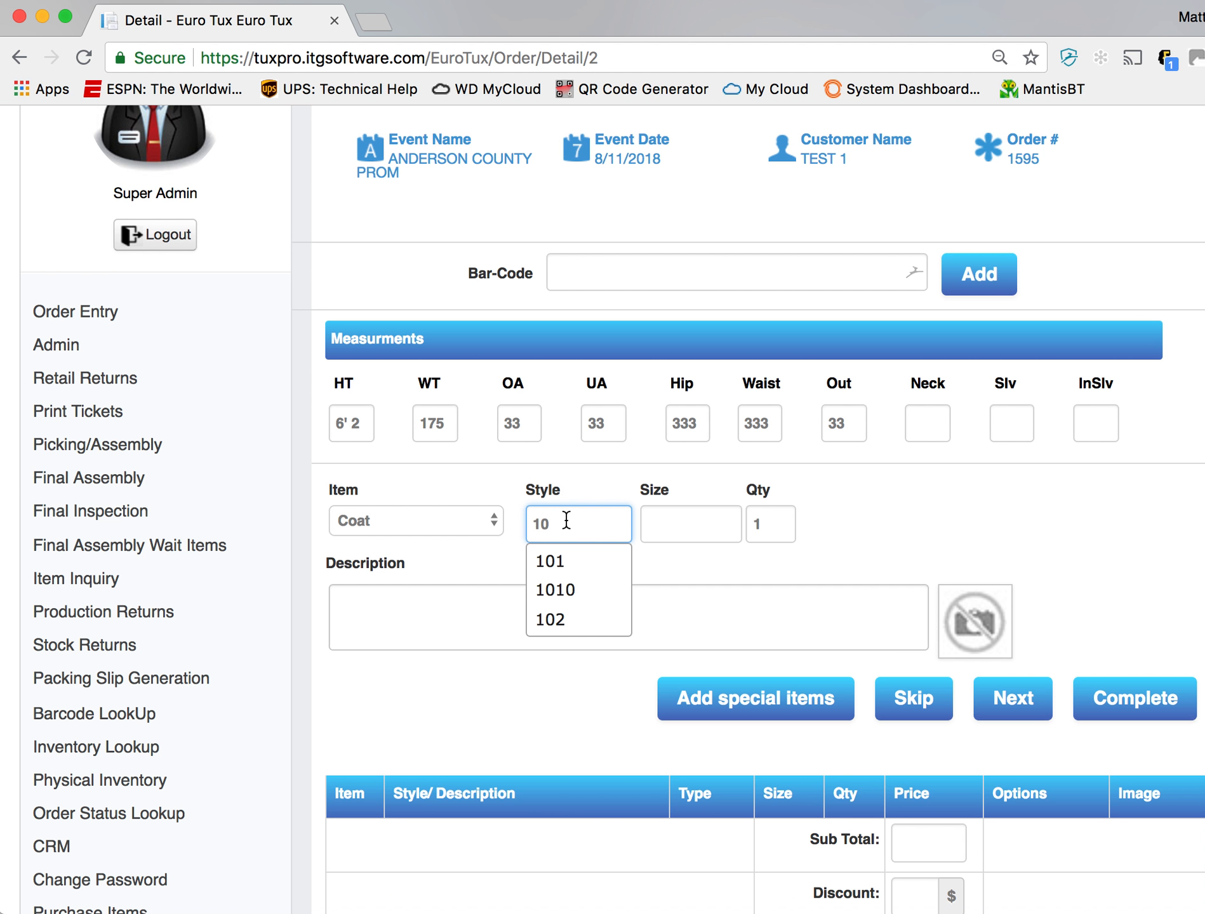
pyautogui.write('1')
pyautogui.press('Tab')
pyautogui.write('40R')
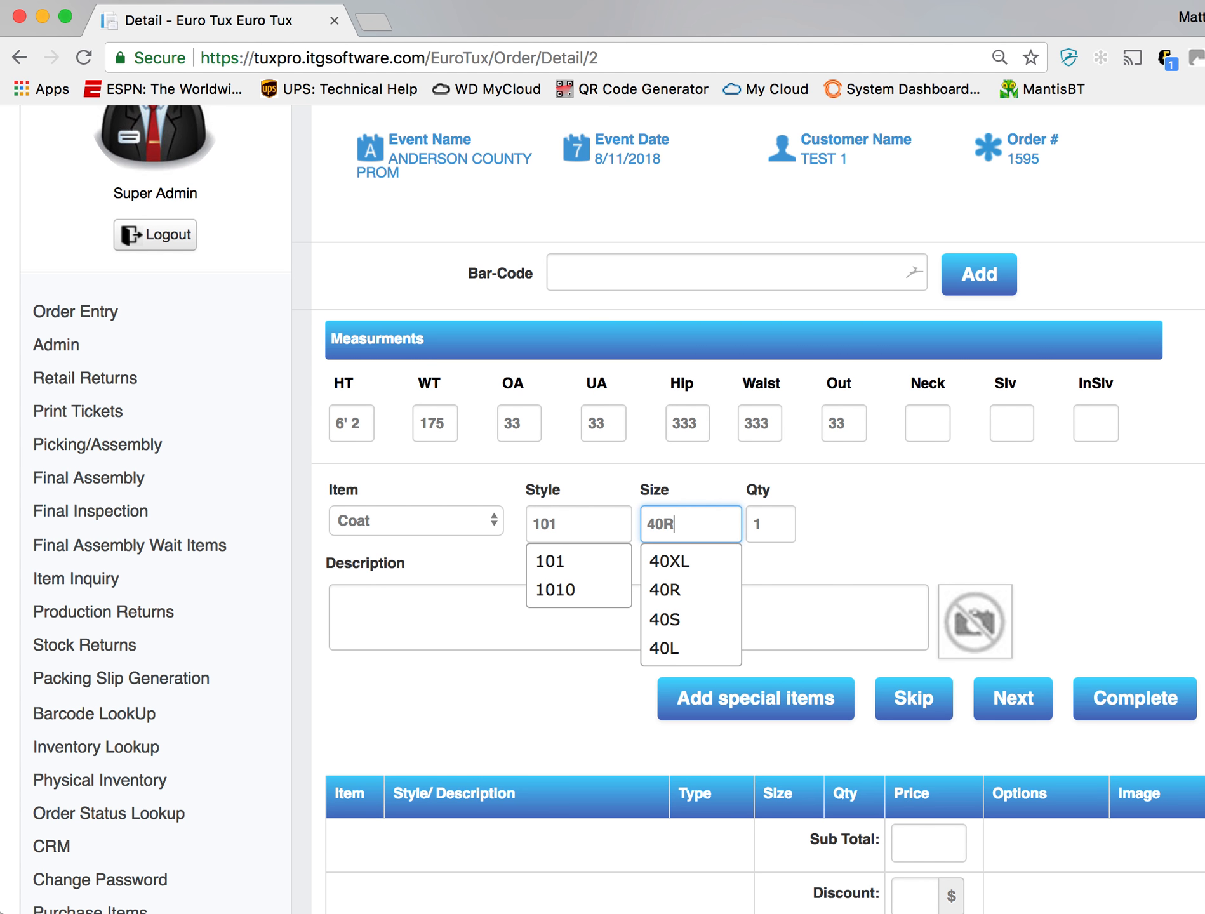
pyautogui.press('Tab')
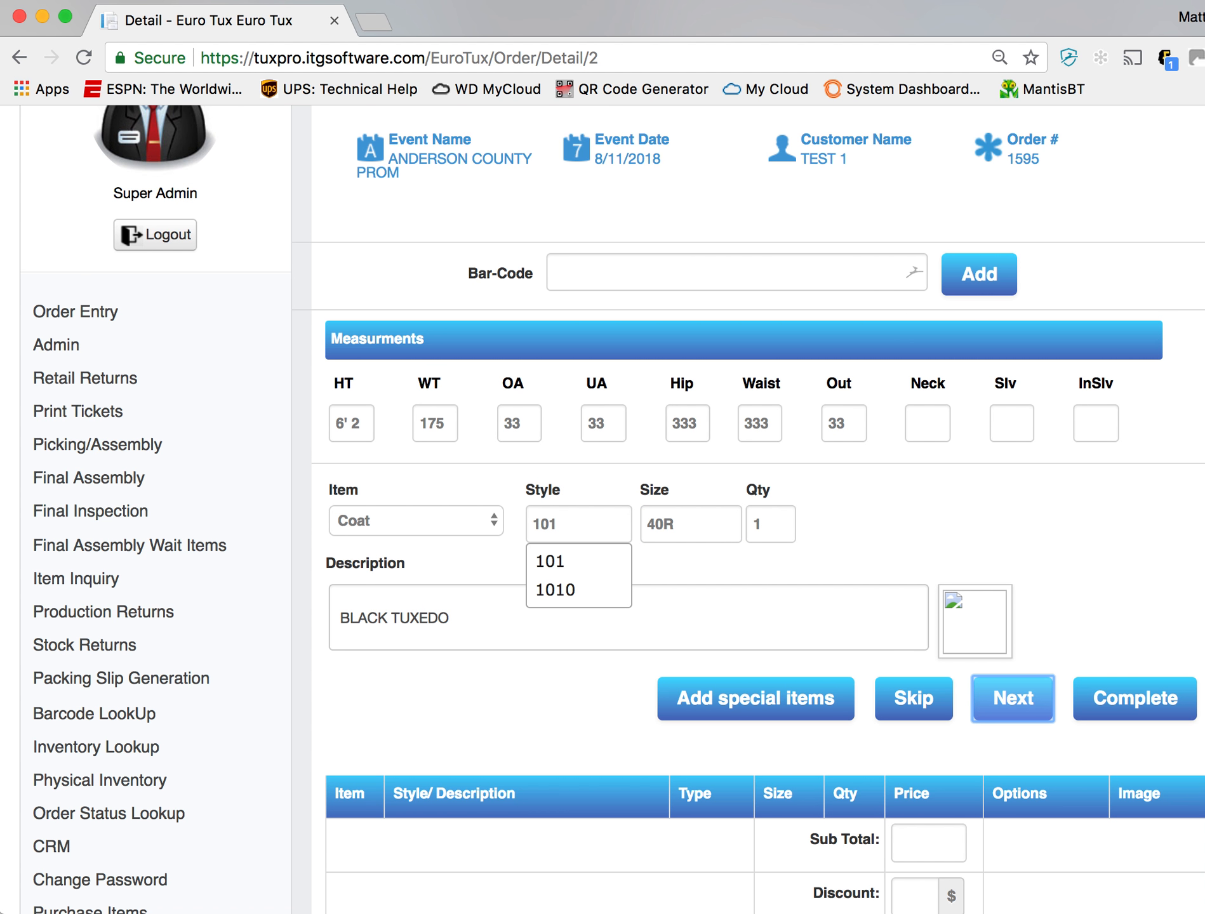
pyautogui.press('Return')
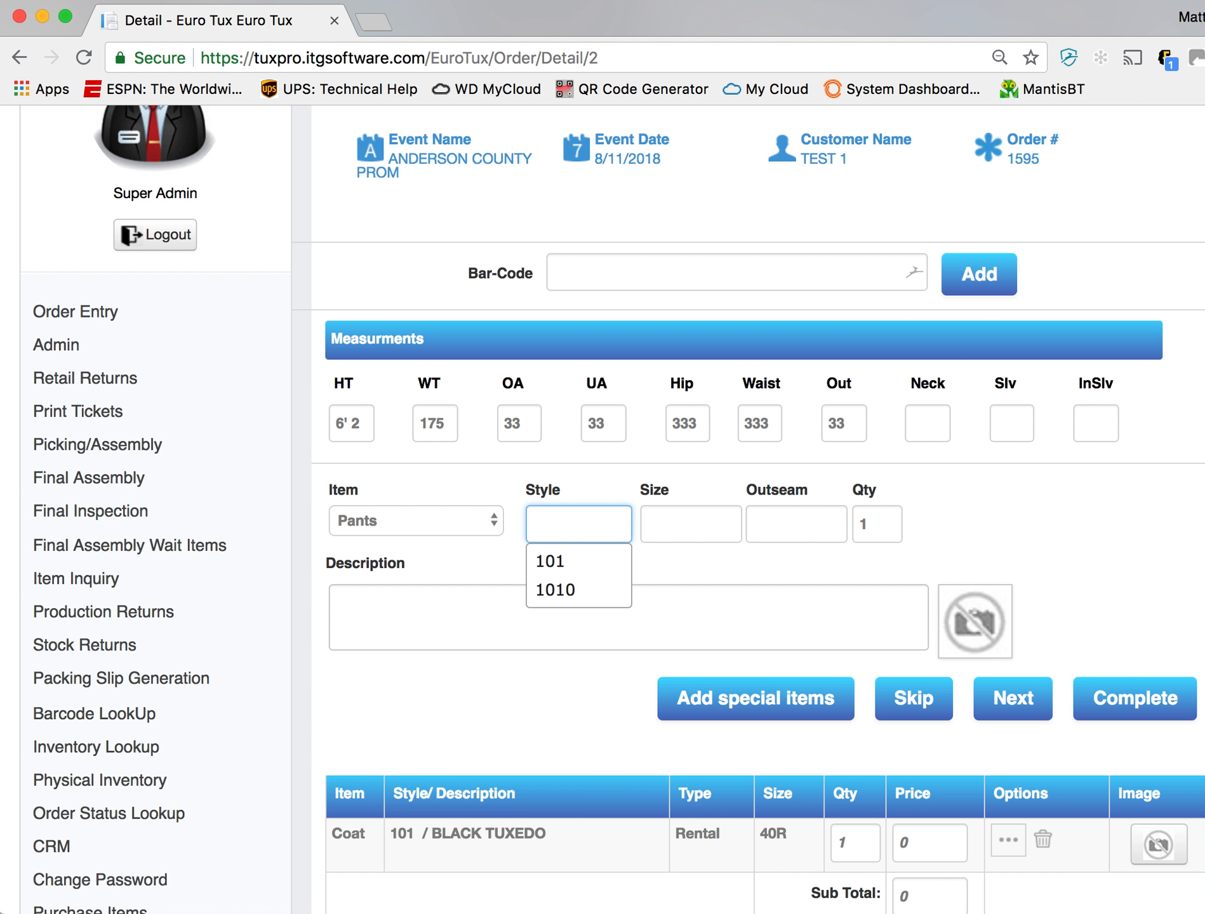
pyautogui.click(611, 572)
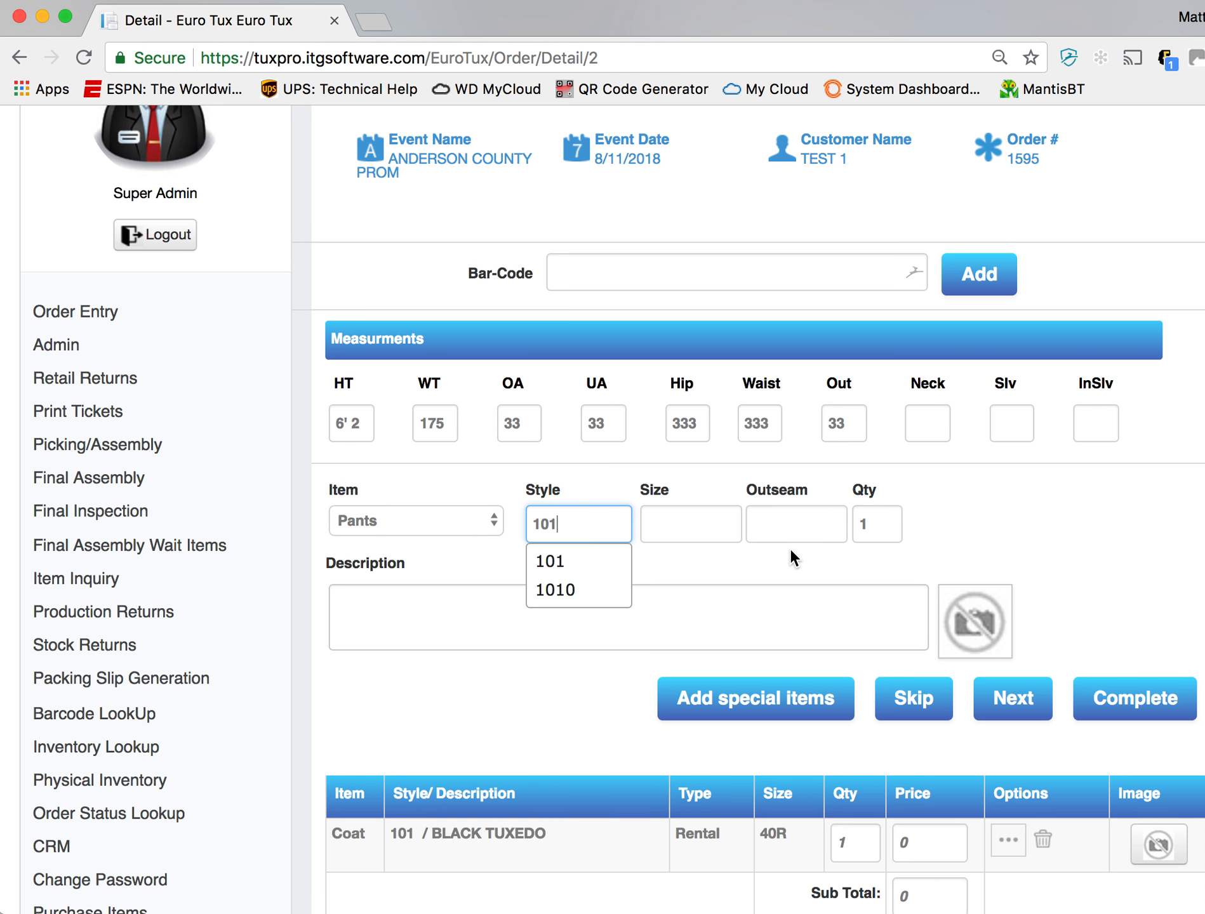
pyautogui.click(579, 721)
pyautogui.scroll(-3, 518, 774)
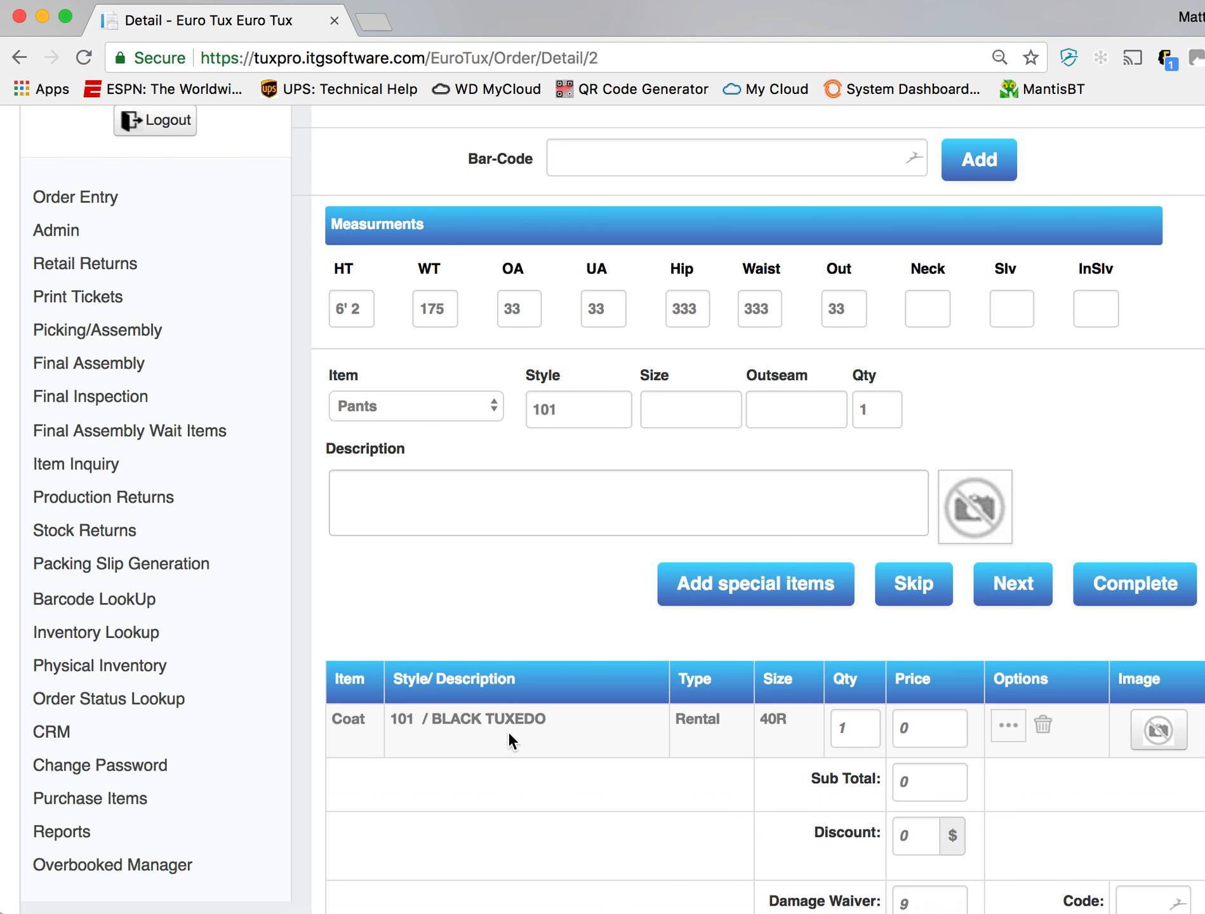
pyautogui.scroll(3, 540, 729)
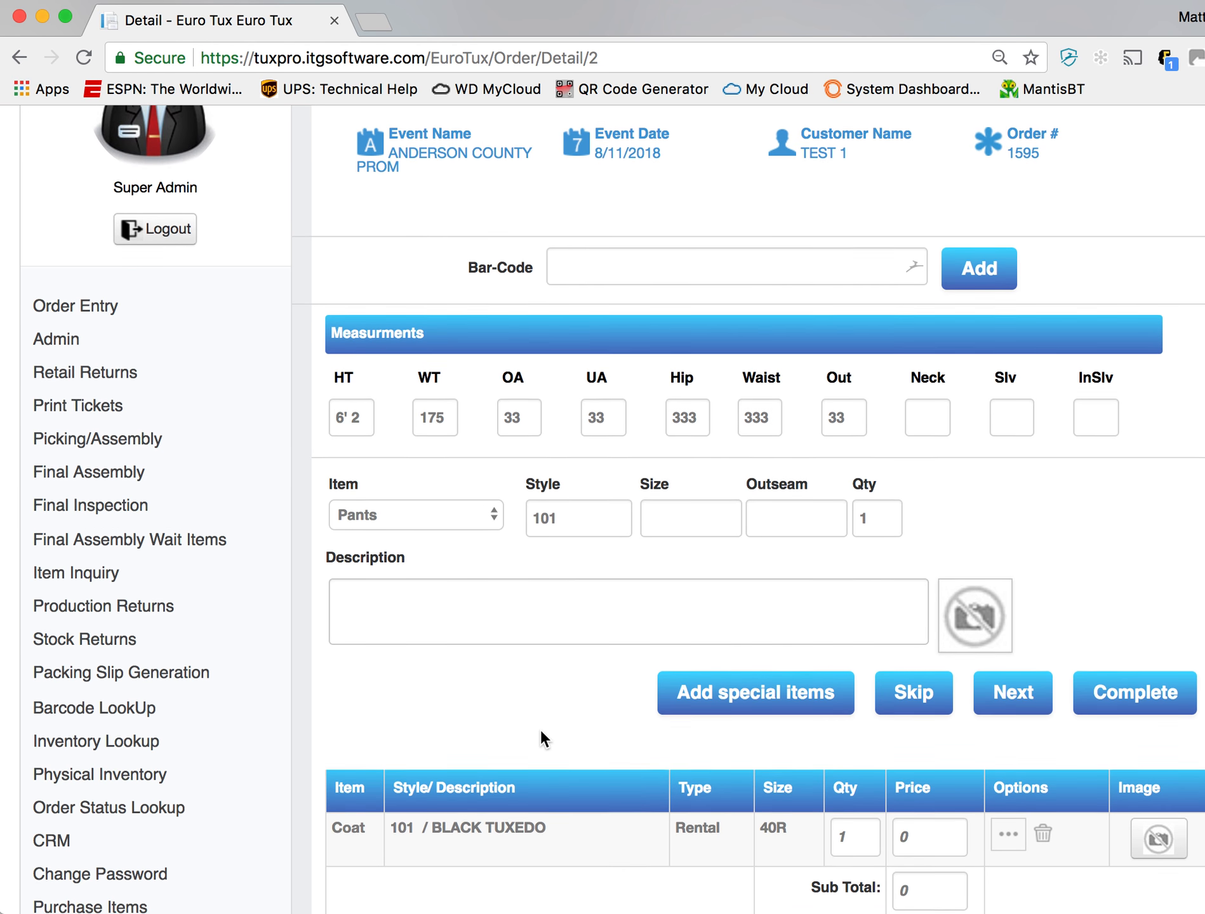
# - Add pants in style 201, size 34R, with an outseam of 40 to the order
pyautogui.doubleClick(556, 534)
pyautogui.write('201')
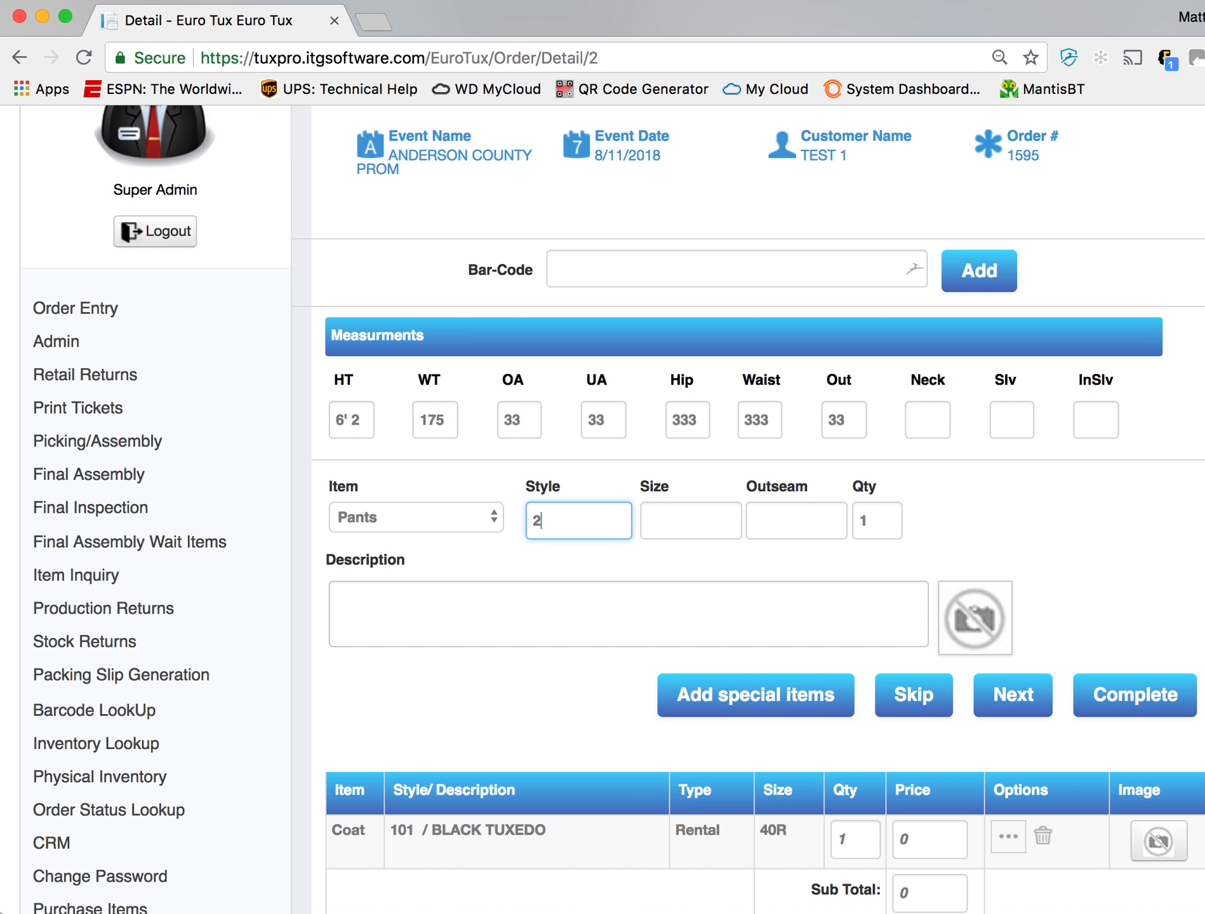
pyautogui.press('Tab')
pyautogui.write('34R')
pyautogui.press('Tab')
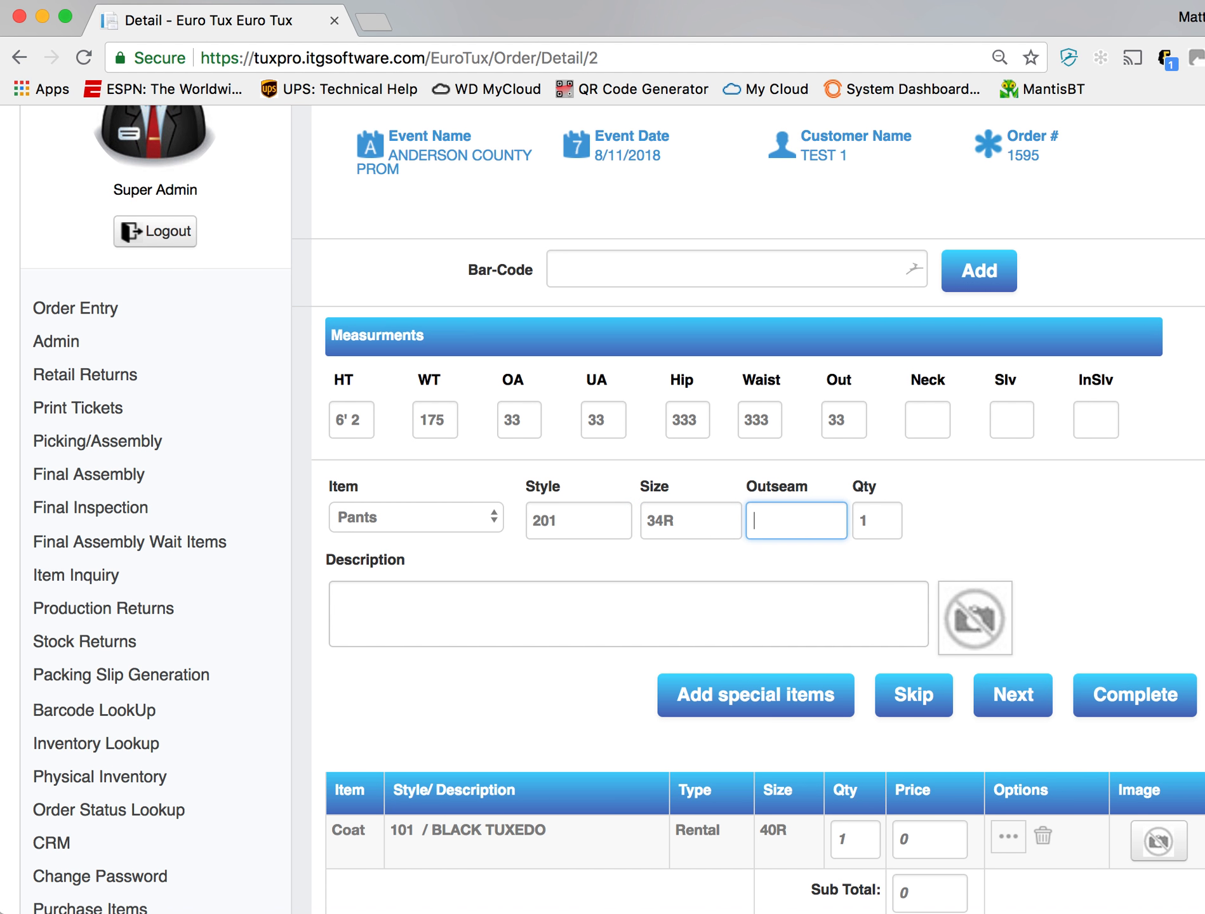
pyautogui.write('40')
pyautogui.press('Tab')
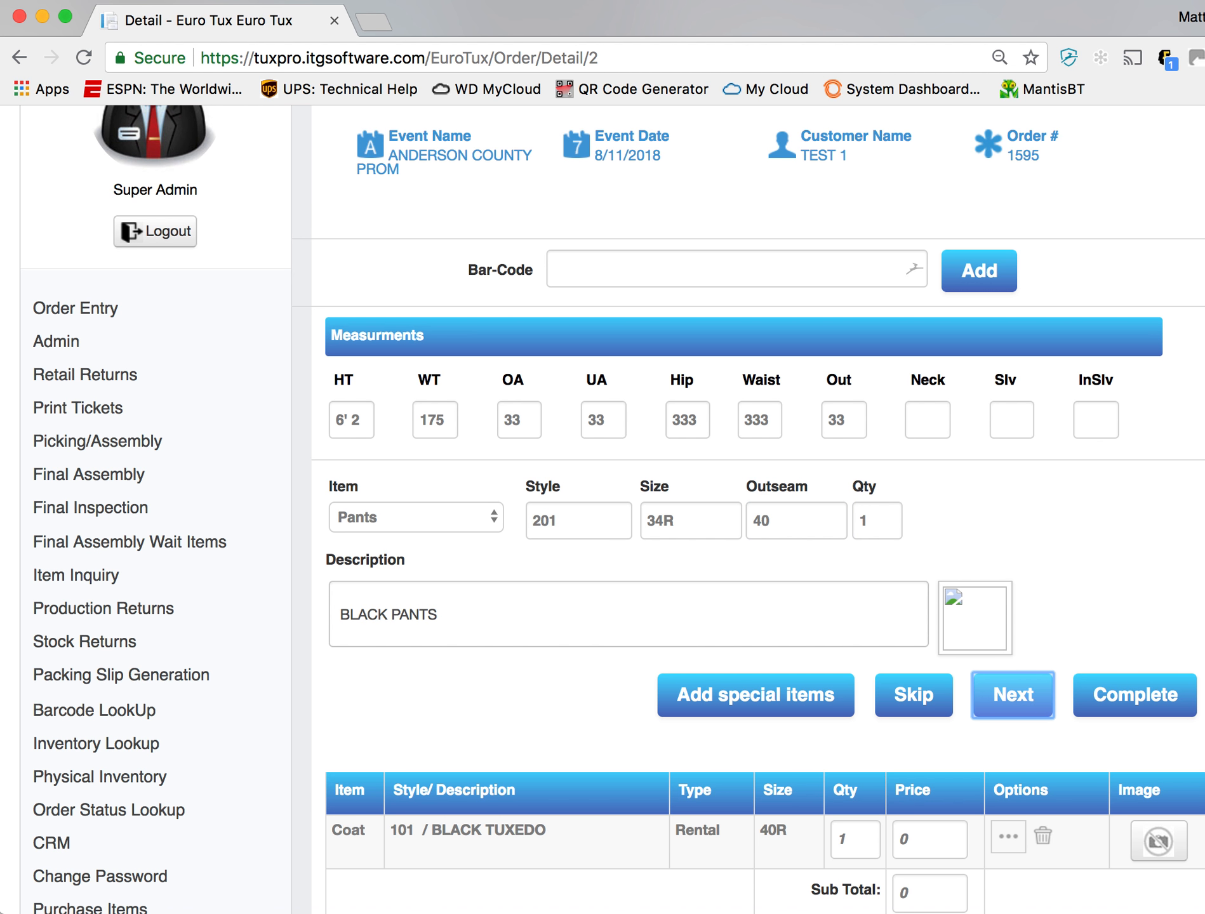
pyautogui.press('Return')
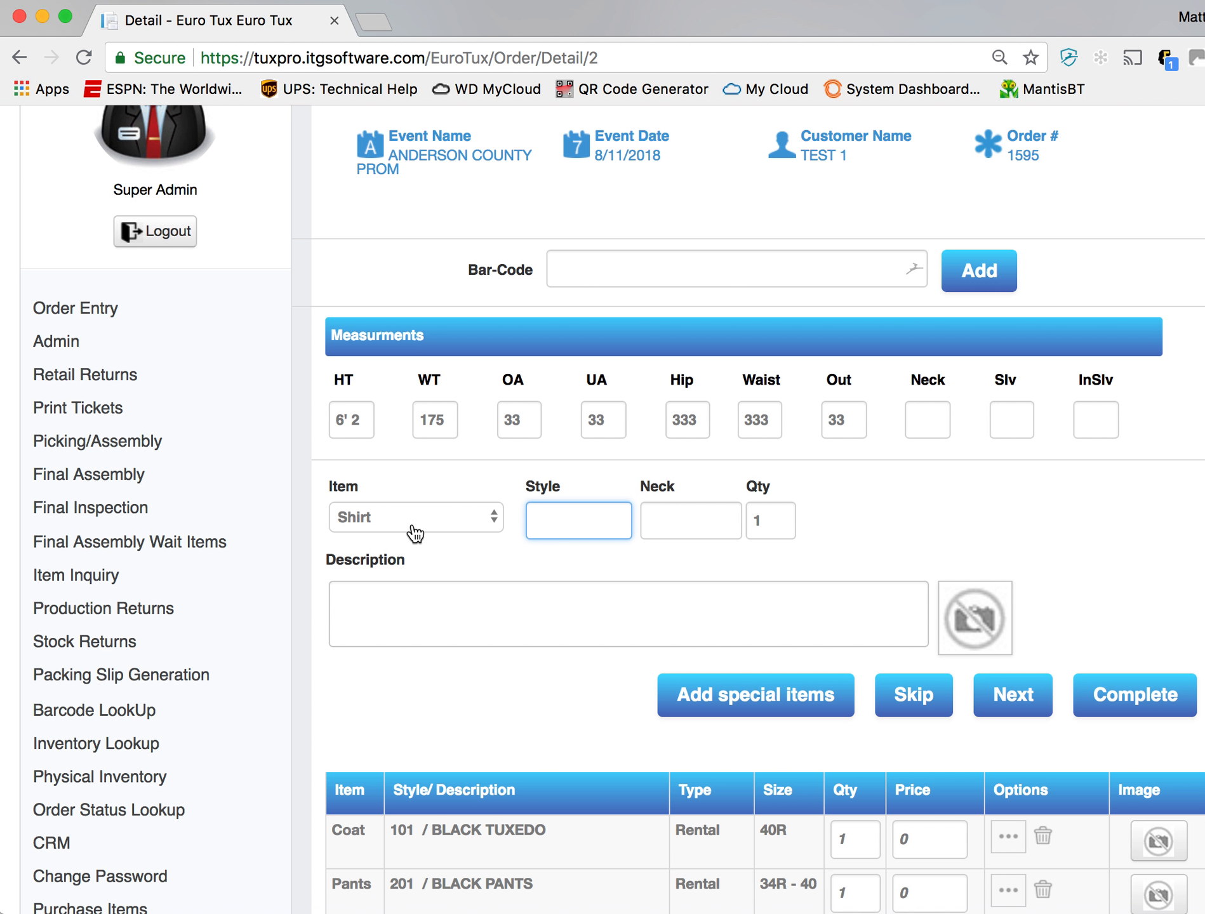
pyautogui.write('202')
pyautogui.press('BackSpace')
pyautogui.press('BackSpace')
pyautogui.press('BackSpace')
# - Add a shirt in style 301 with neck size M5 to the order
pyautogui.write('301')
pyautogui.press('Tab')
pyautogui.write('M5')
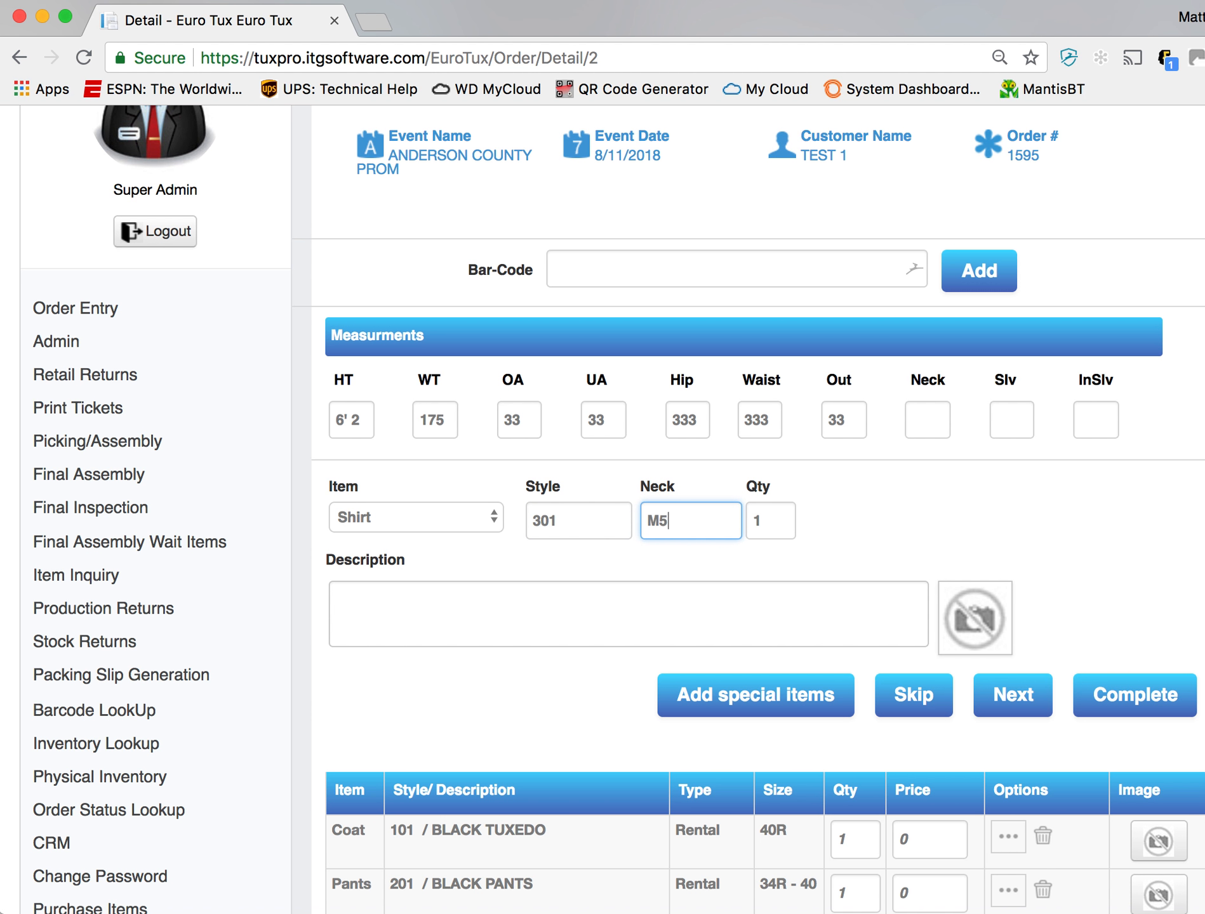
pyautogui.press('Return')
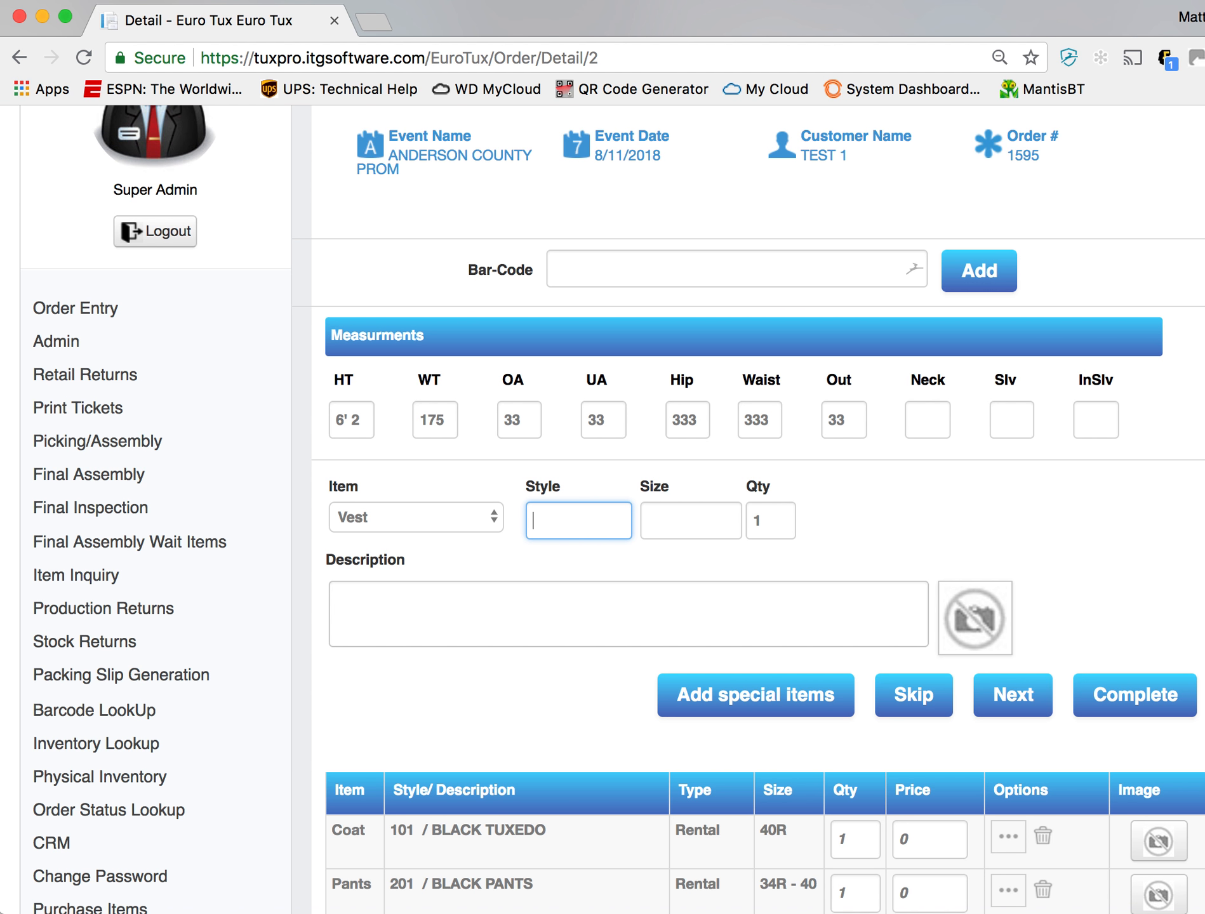
# - Add a vest in style 10CANV, size M, to the order
pyautogui.write('40')
pyautogui.click(1, 51)
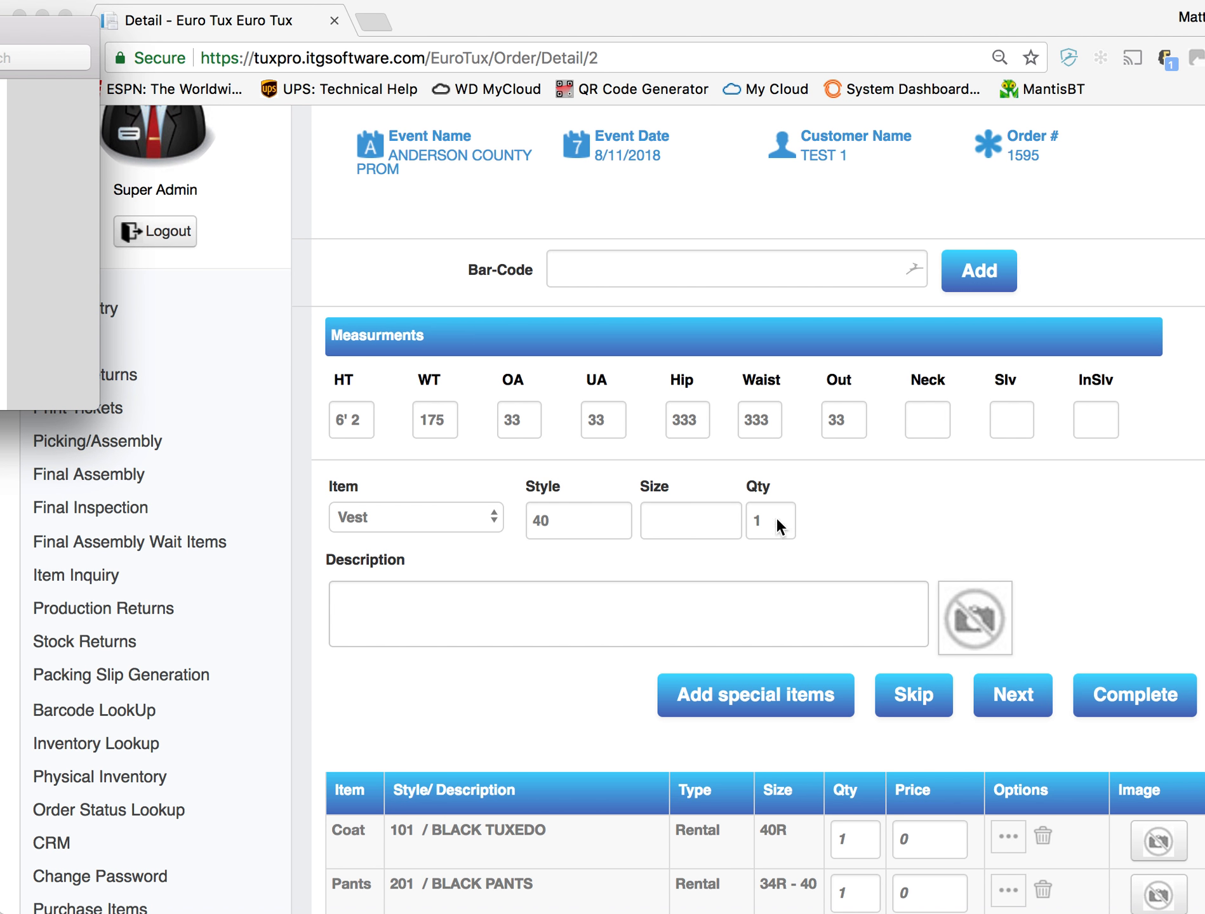
pyautogui.click(589, 528)
pyautogui.doubleClick(585, 518)
pyautogui.write('10CANV')
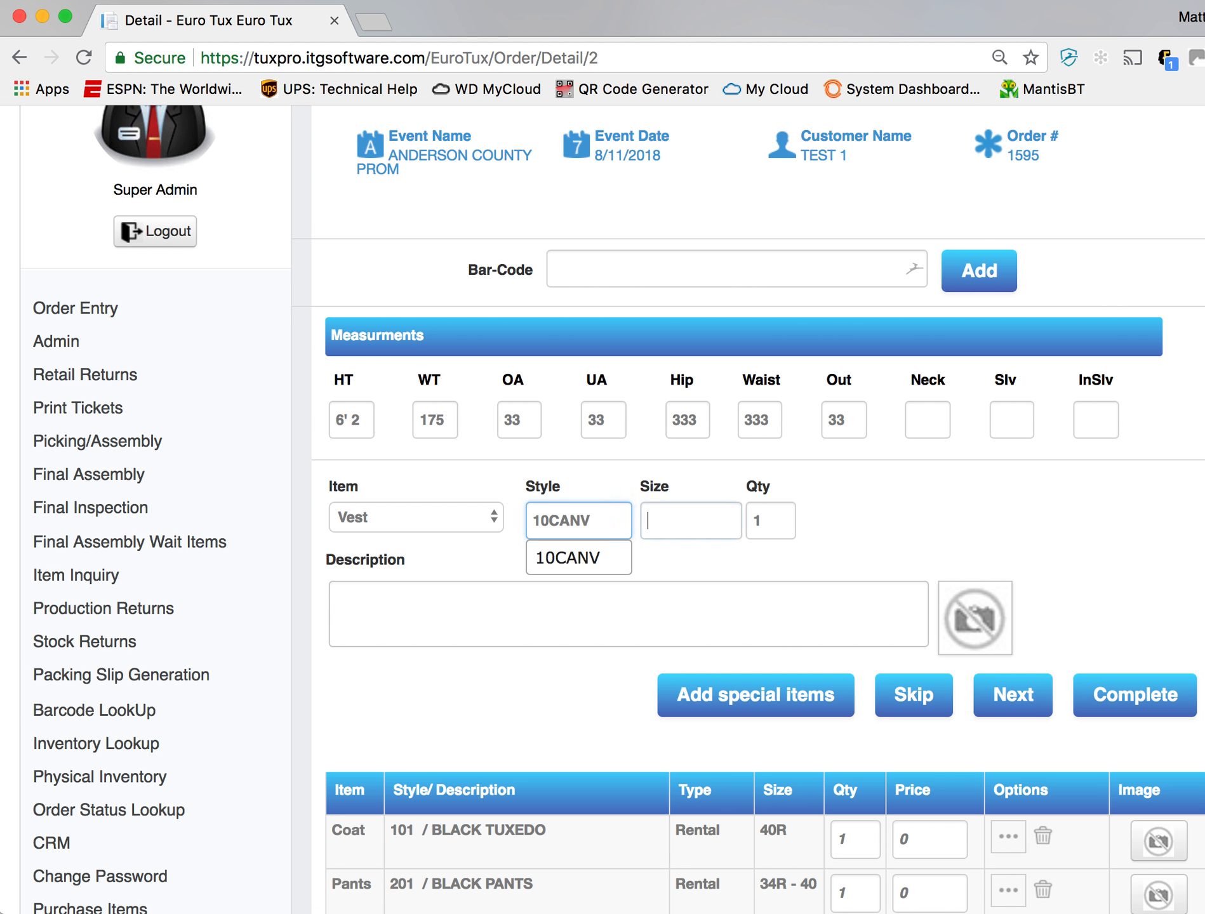
pyautogui.click(726, 520)
pyautogui.write('M')
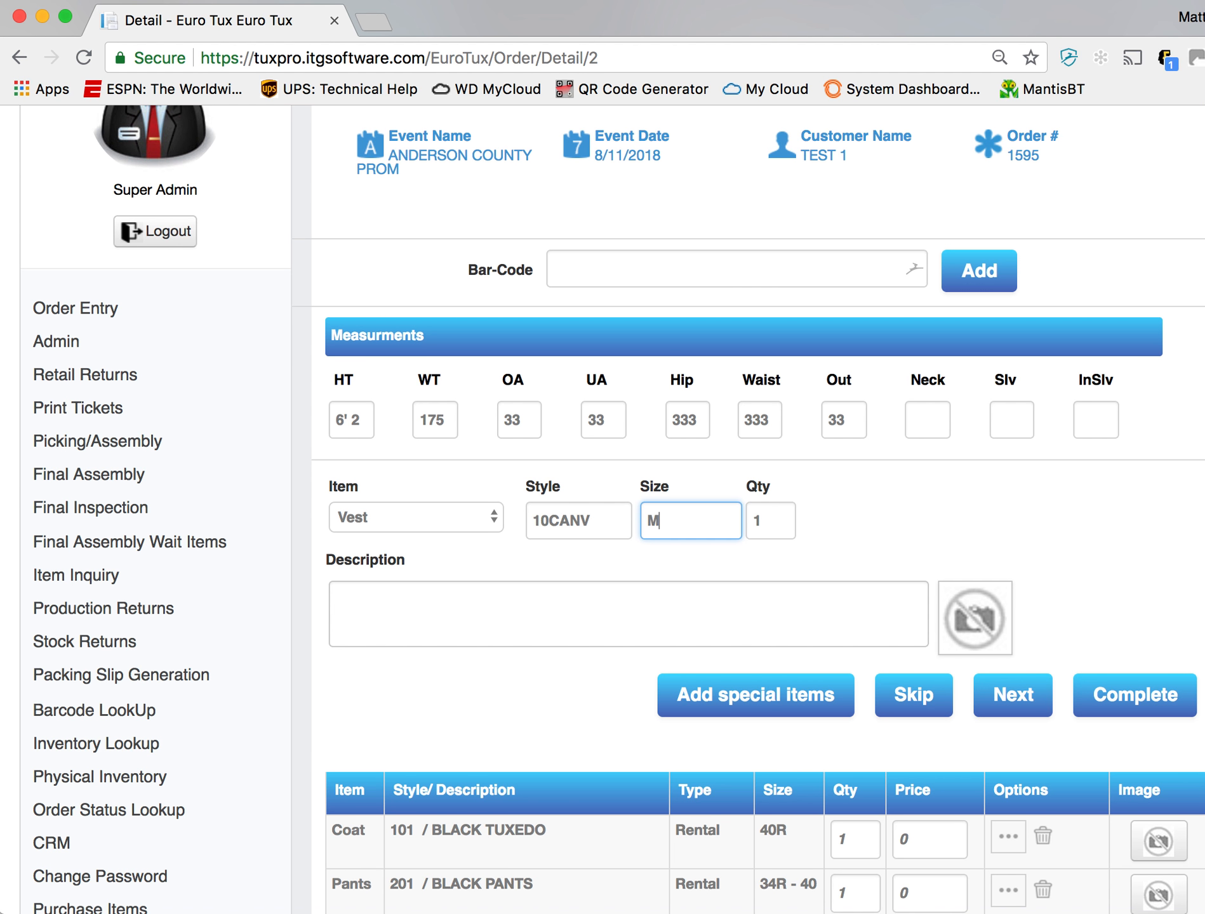
pyautogui.press('Return')
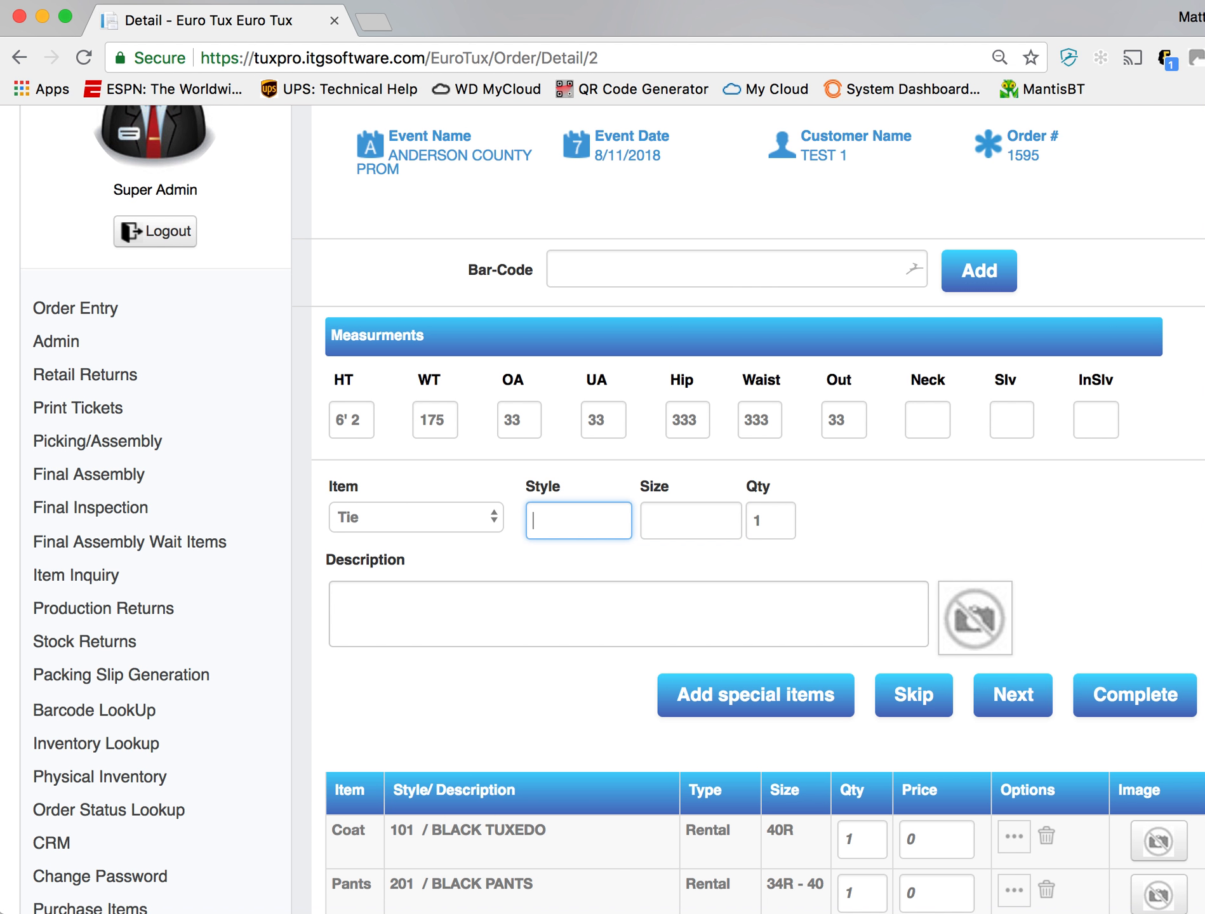
# - Add a tie in style 10WISWT, size M, to the order
pyautogui.write('10WISWT')
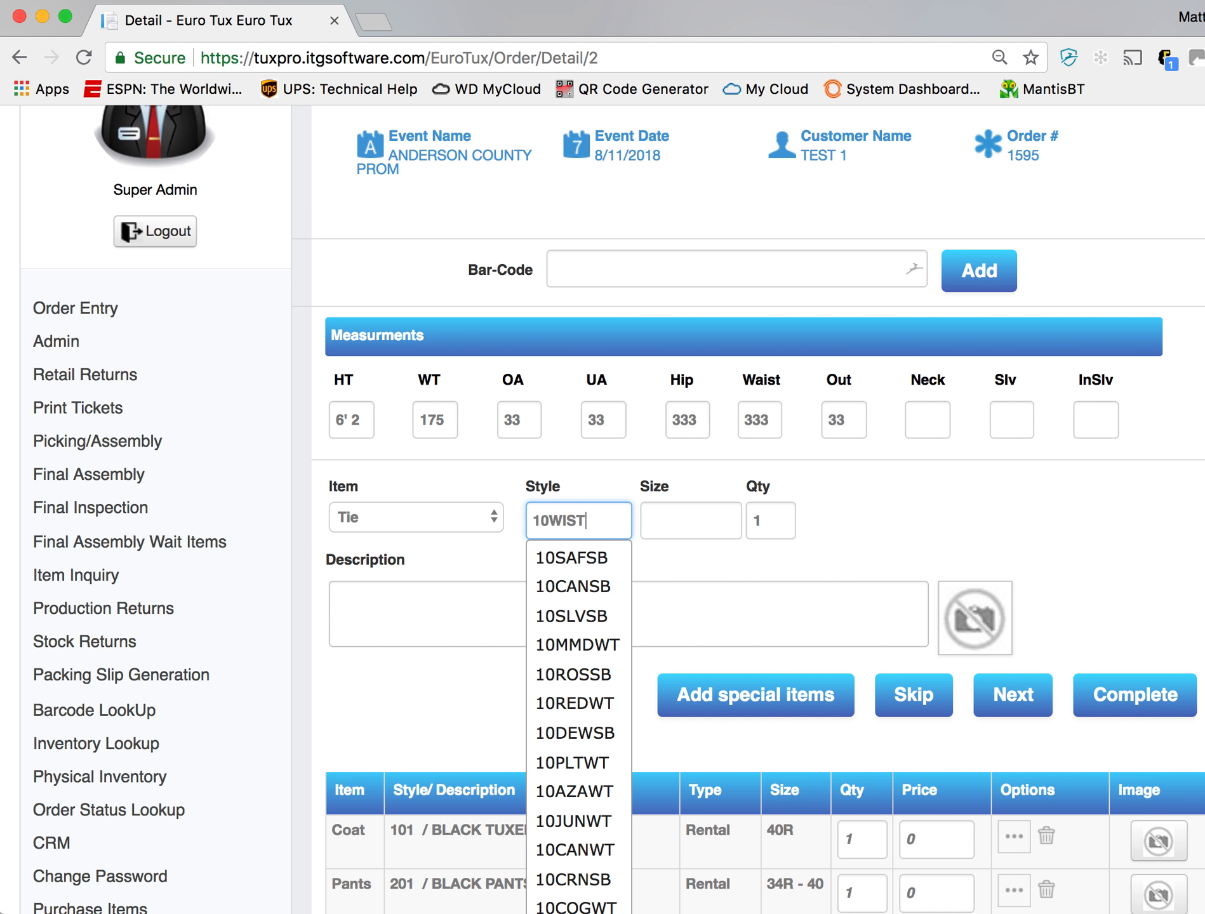
pyautogui.press('BackSpace')
pyautogui.write('WT')
pyautogui.press('Tab')
pyautogui.write('M')
pyautogui.press('Tab')
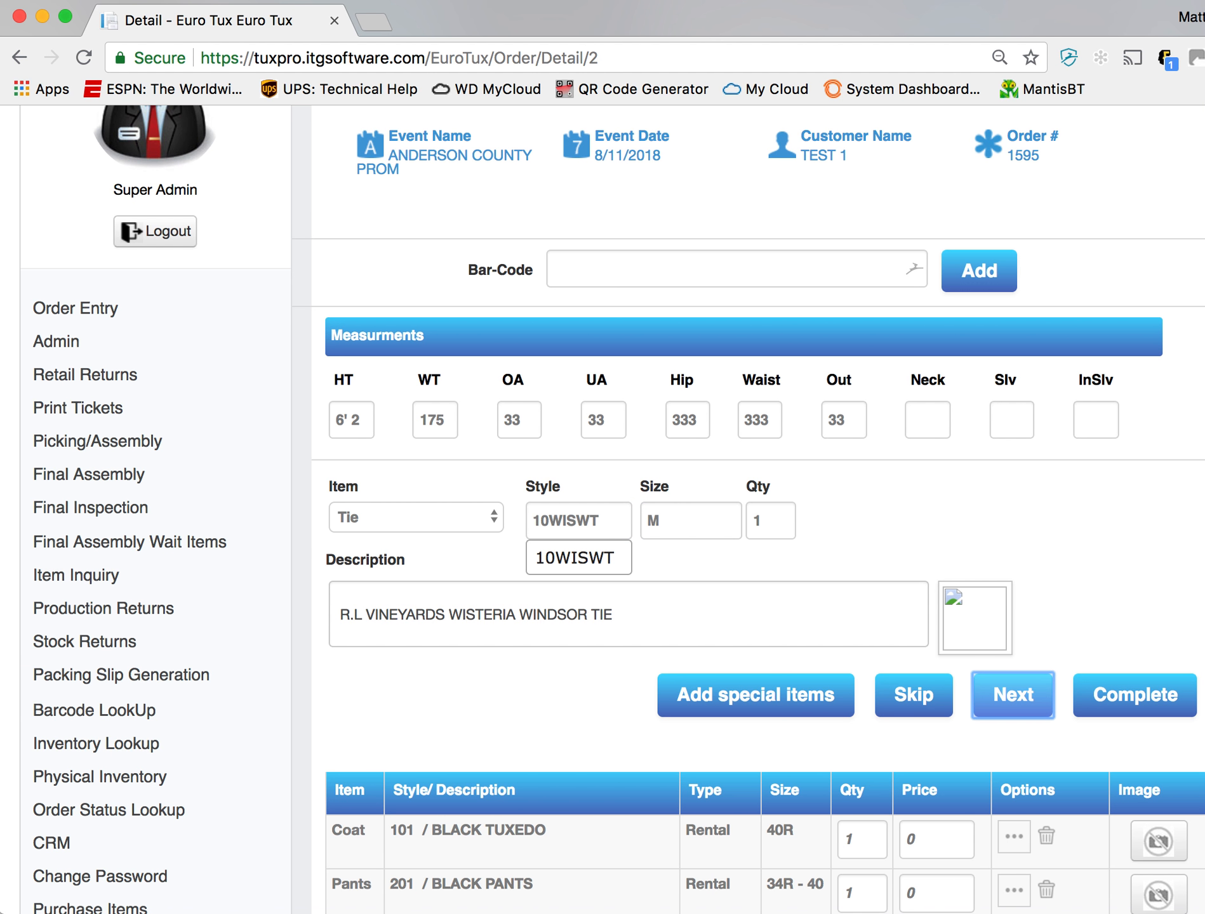
pyautogui.press('Return')
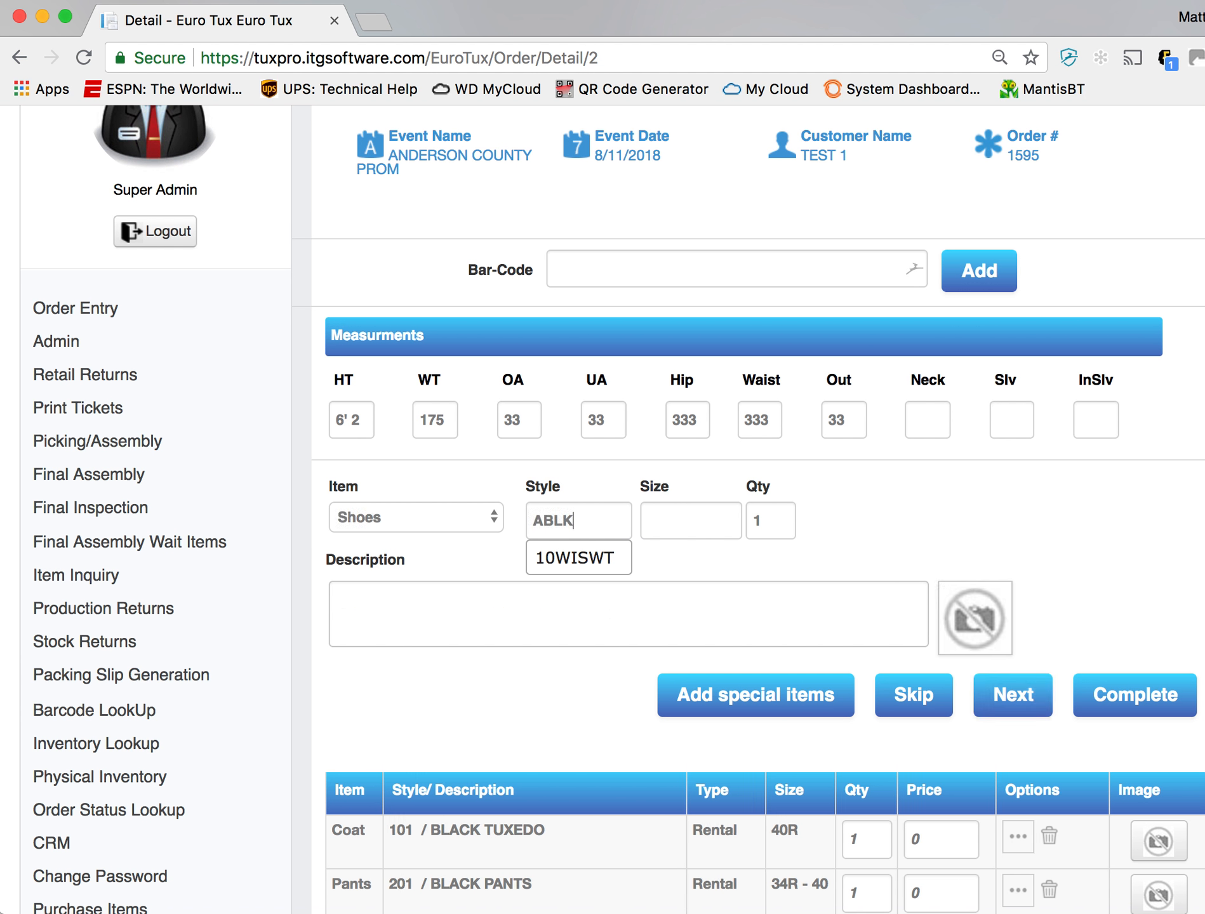
# - Add shoes in style ABLK, size 10M, to the order
pyautogui.press('Tab')
pyautogui.write('M')
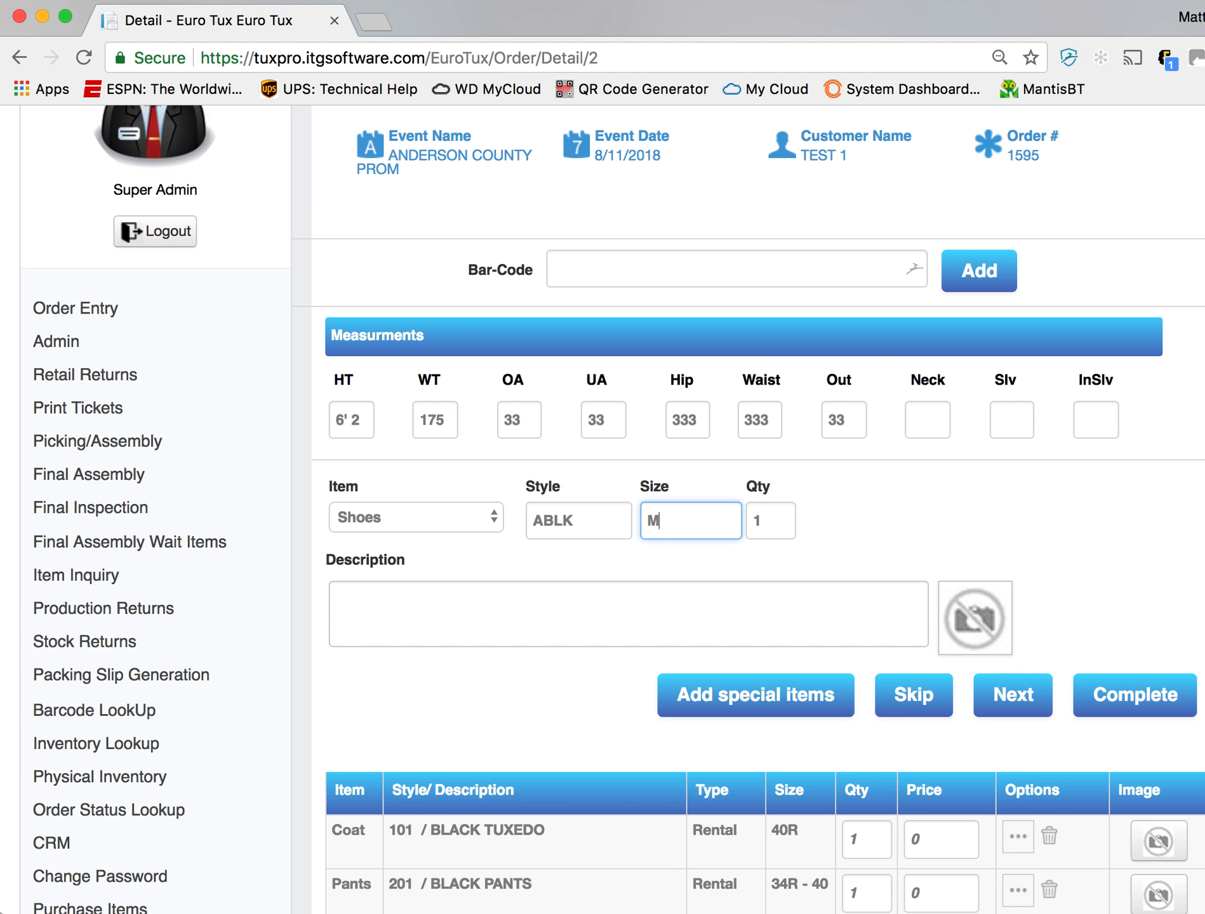
pyautogui.press('Tab')
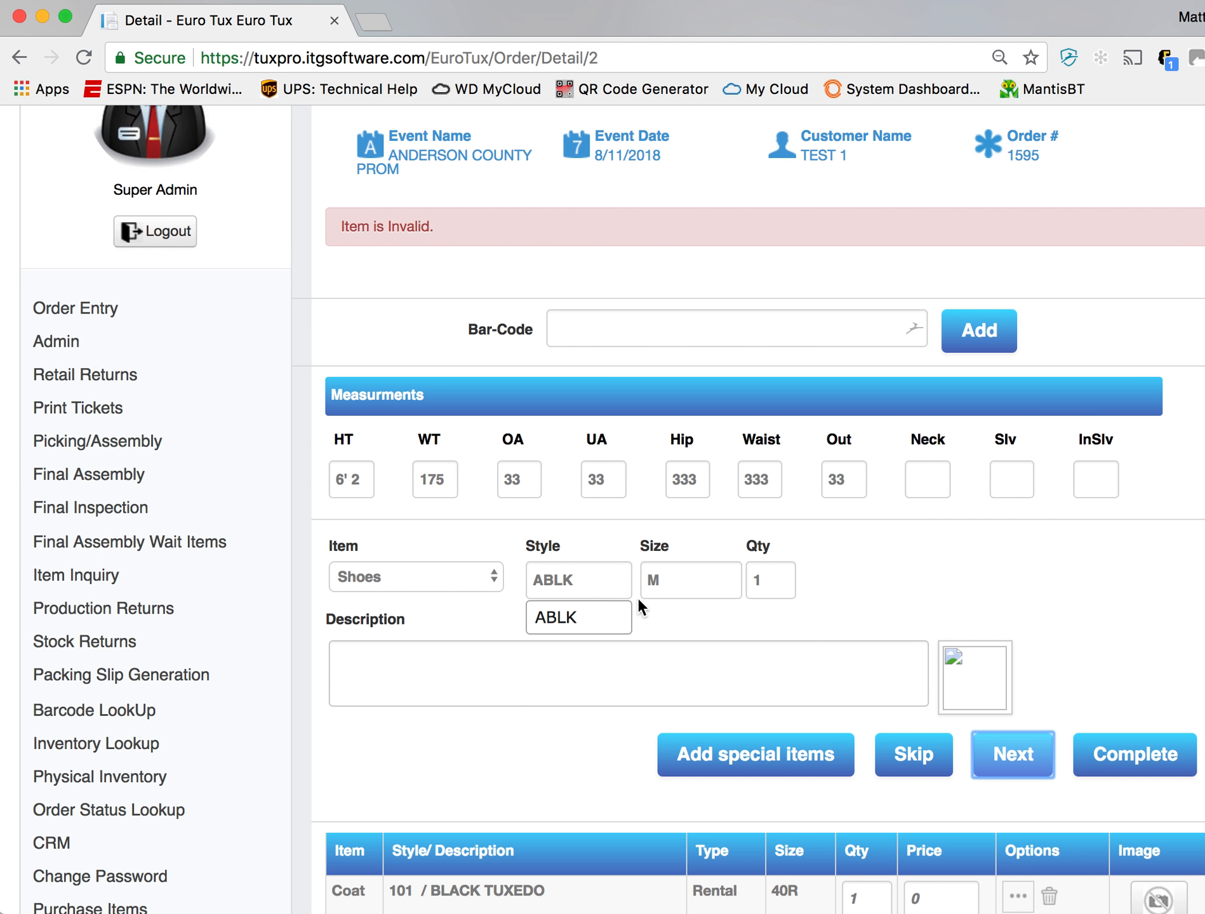
pyautogui.doubleClick(670, 581)
pyautogui.write('10M')
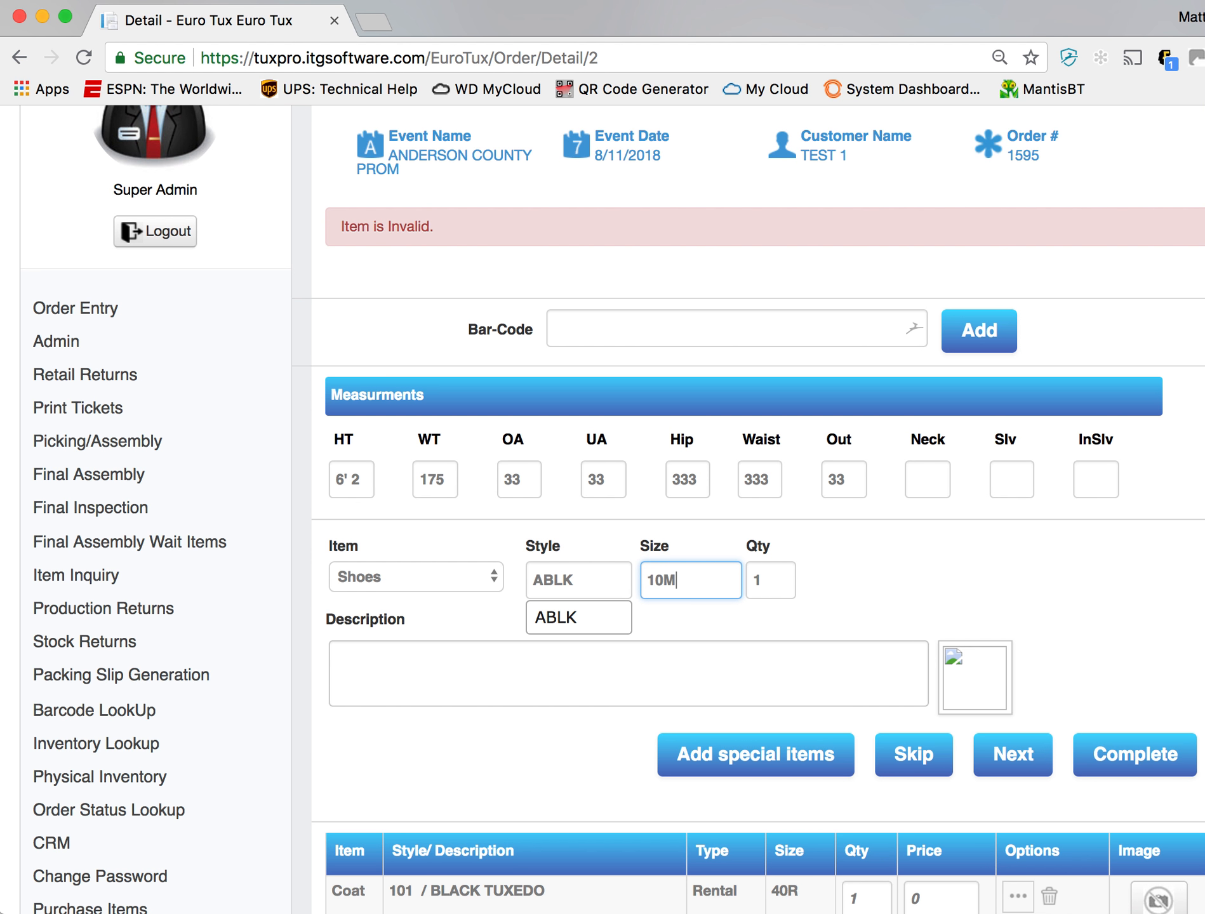
pyautogui.press('Tab')
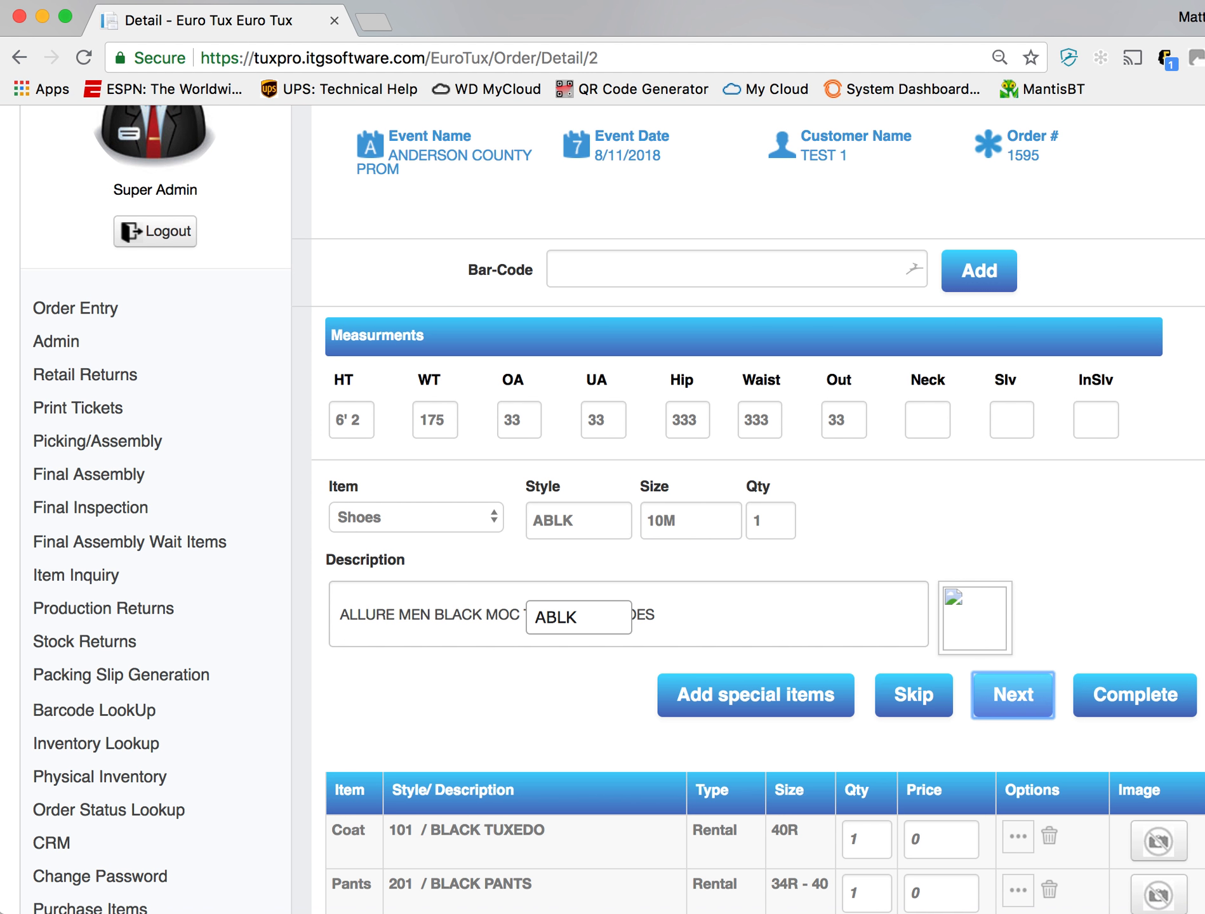
pyautogui.press('Return')
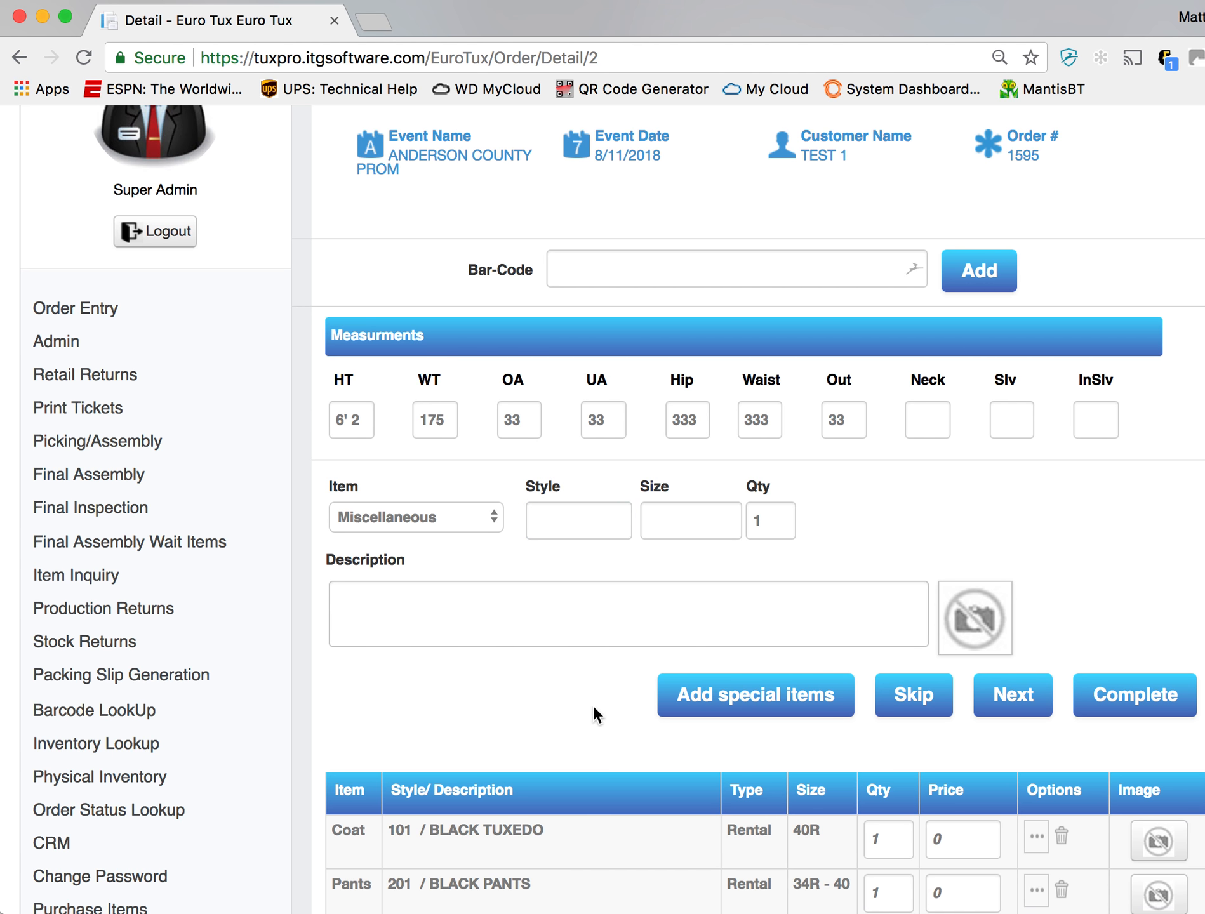
# - Get the prices for the order with the shoes included and review the item prices and totals
pyautogui.scroll(-7, 593, 704)
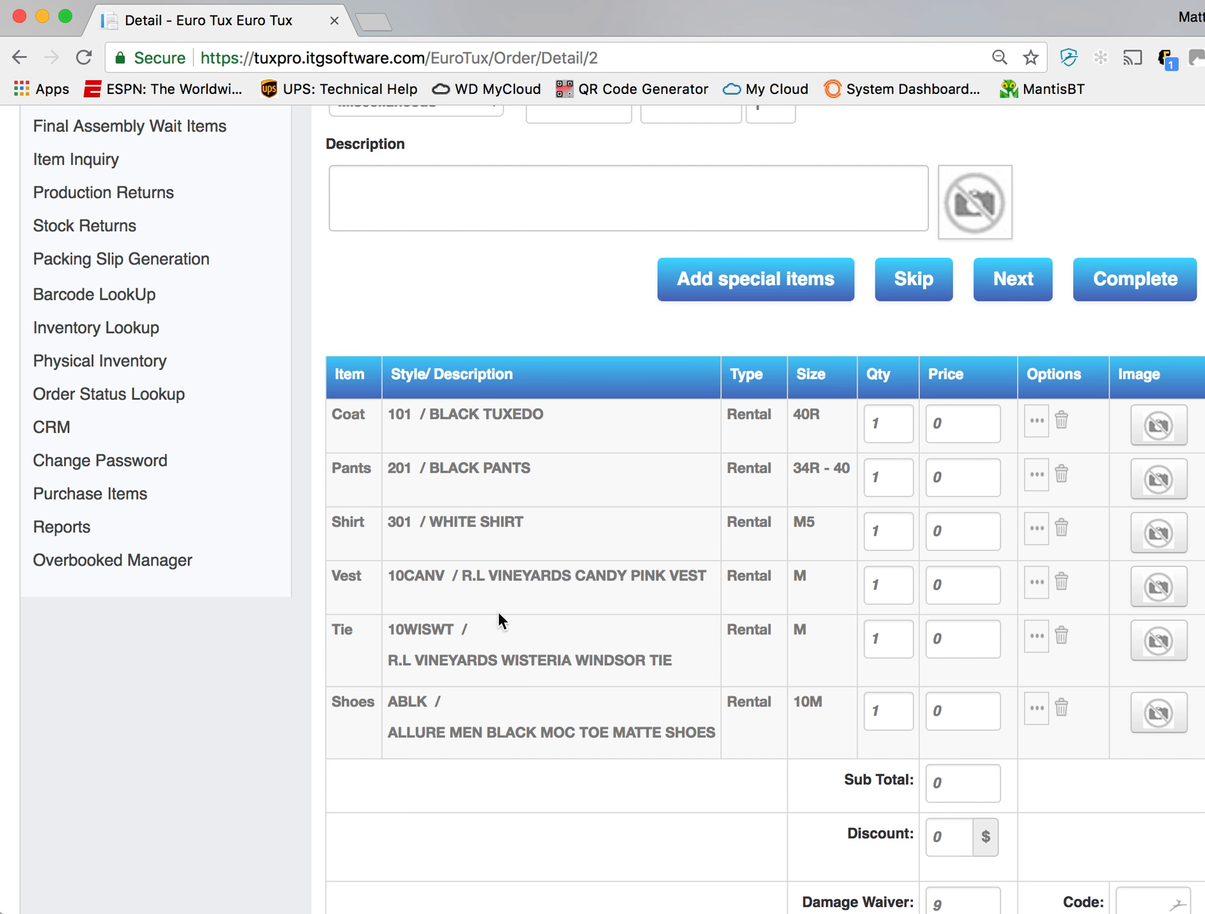
pyautogui.scroll(-4, 519, 652)
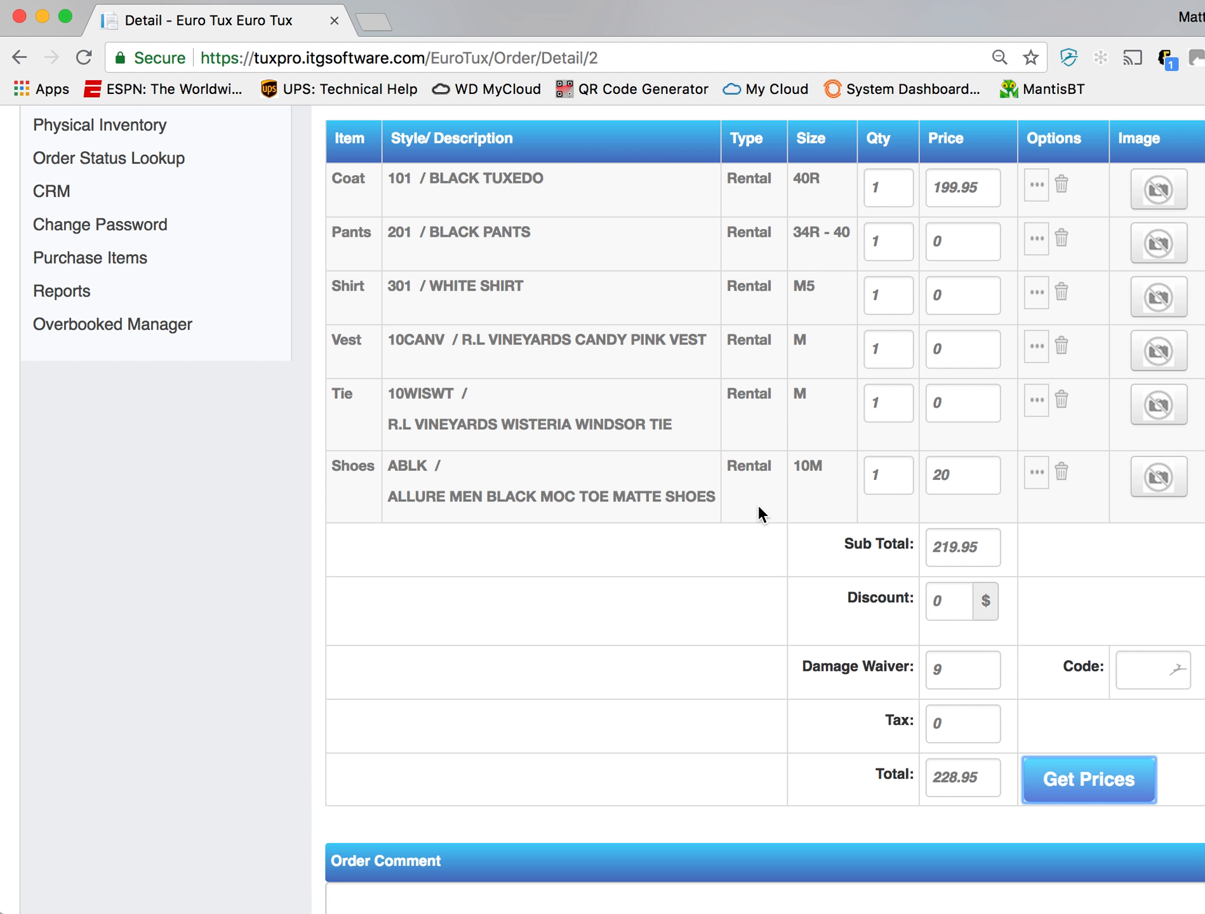
pyautogui.scroll(-5, 761, 519)
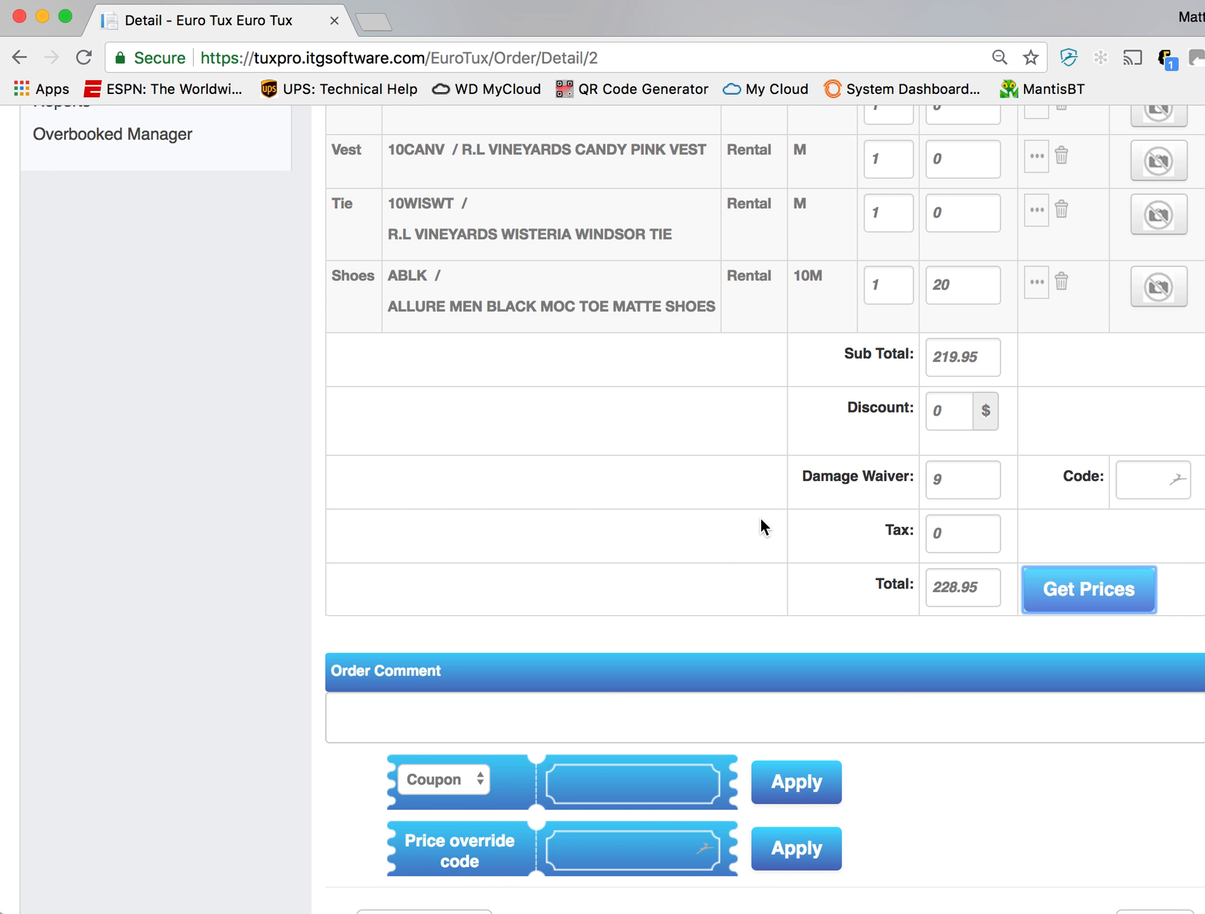
pyautogui.scroll(10, 760, 517)
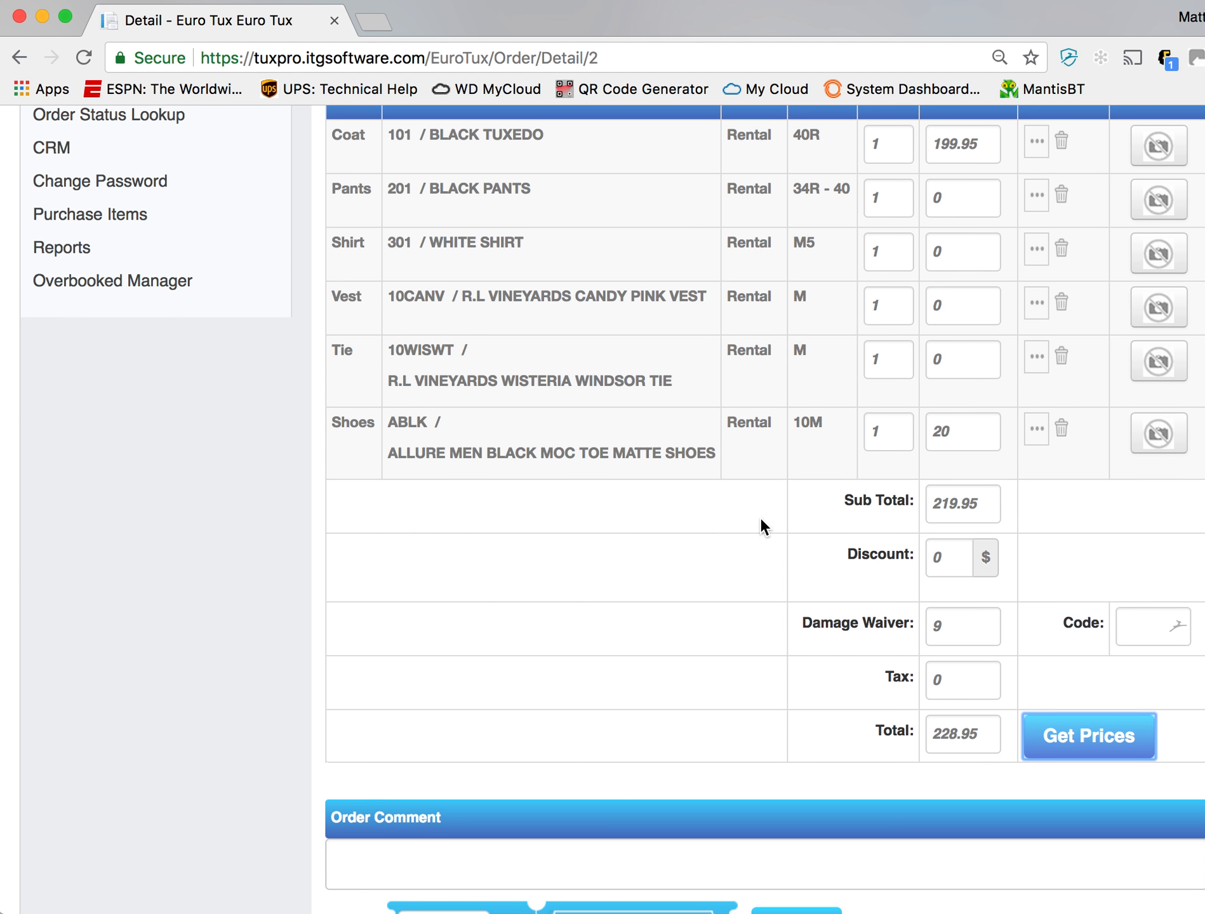
pyautogui.scroll(2, 760, 517)
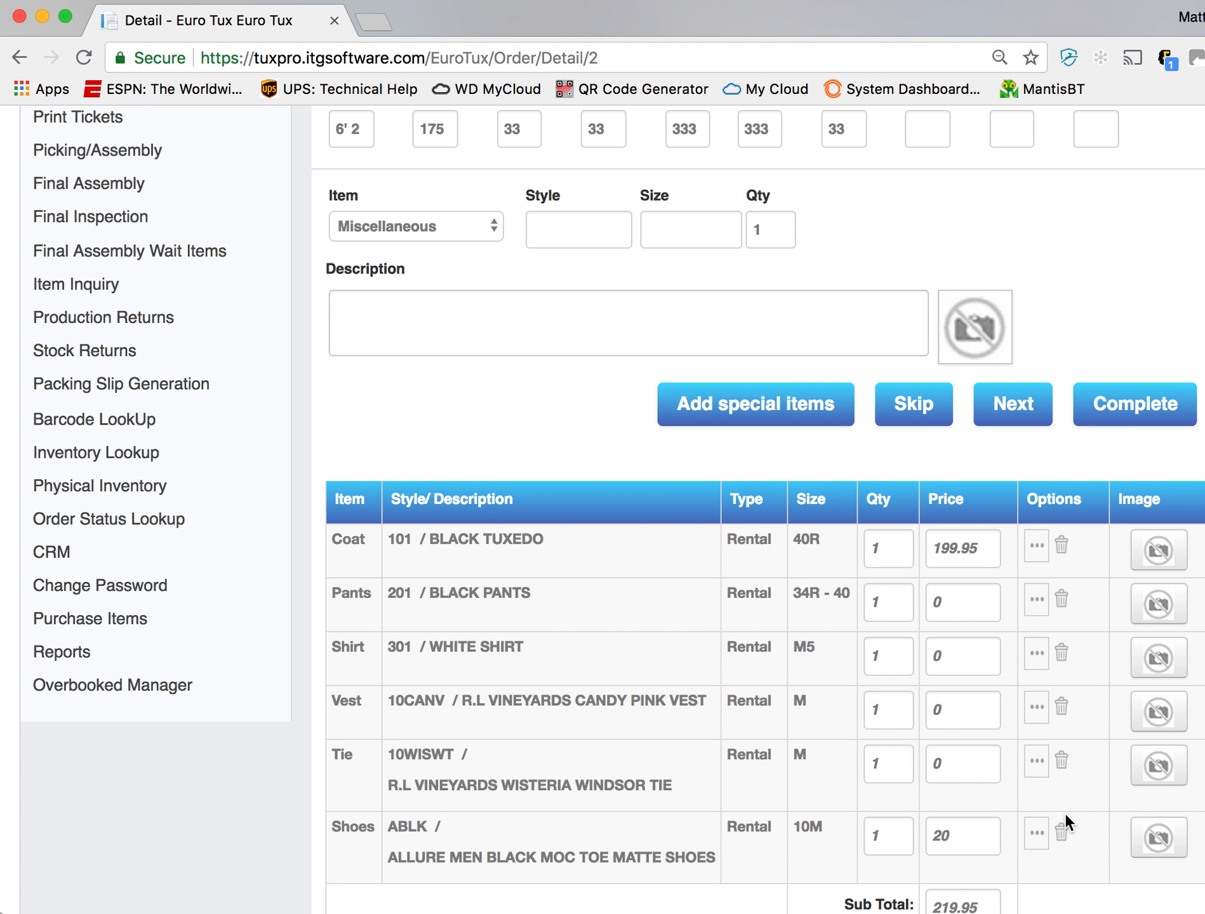
# - Delete the shoes from the order and confirm the deletion
pyautogui.scroll(-2, 1064, 813)
pyautogui.click(1061, 764)
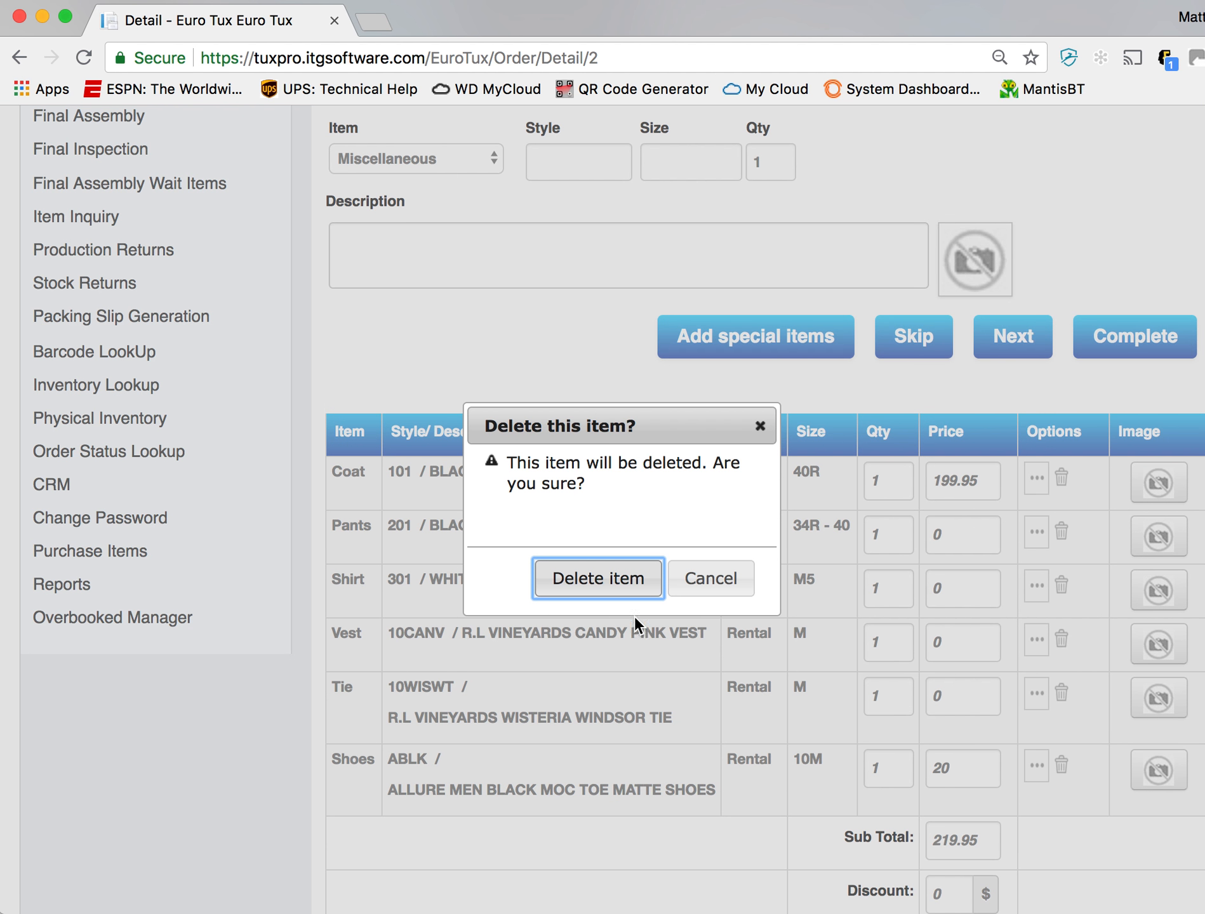
pyautogui.click(633, 597)
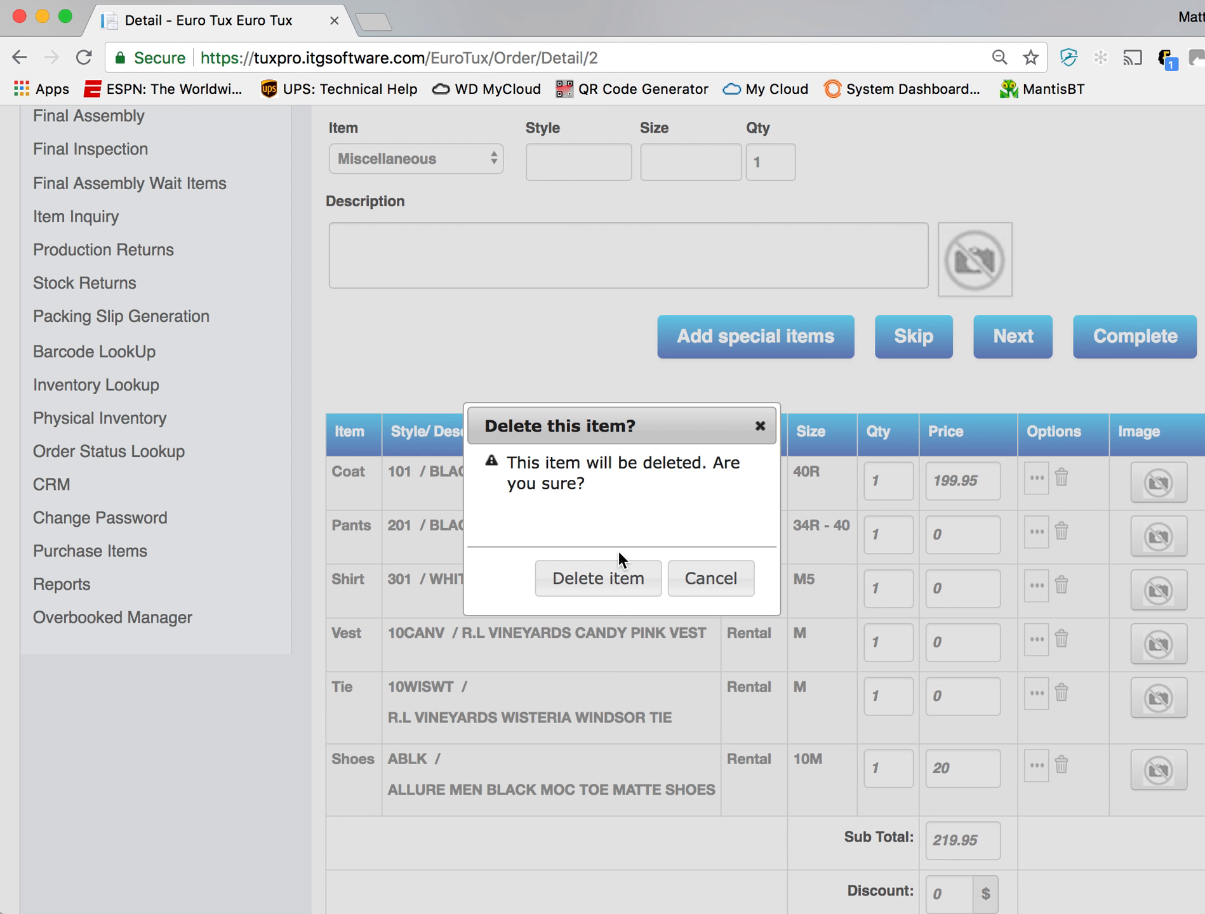
pyautogui.click(616, 587)
pyautogui.scroll(3, 616, 751)
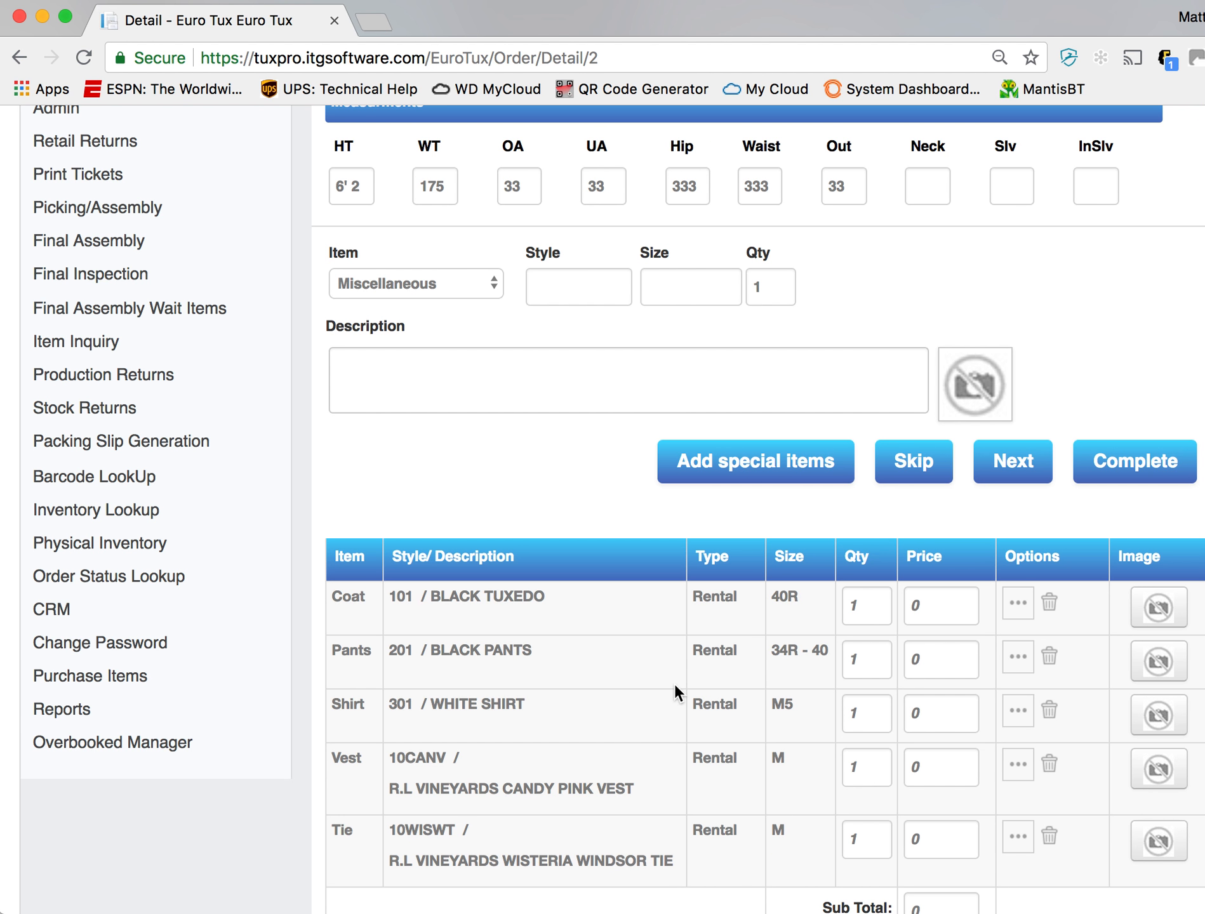
pyautogui.click(464, 286)
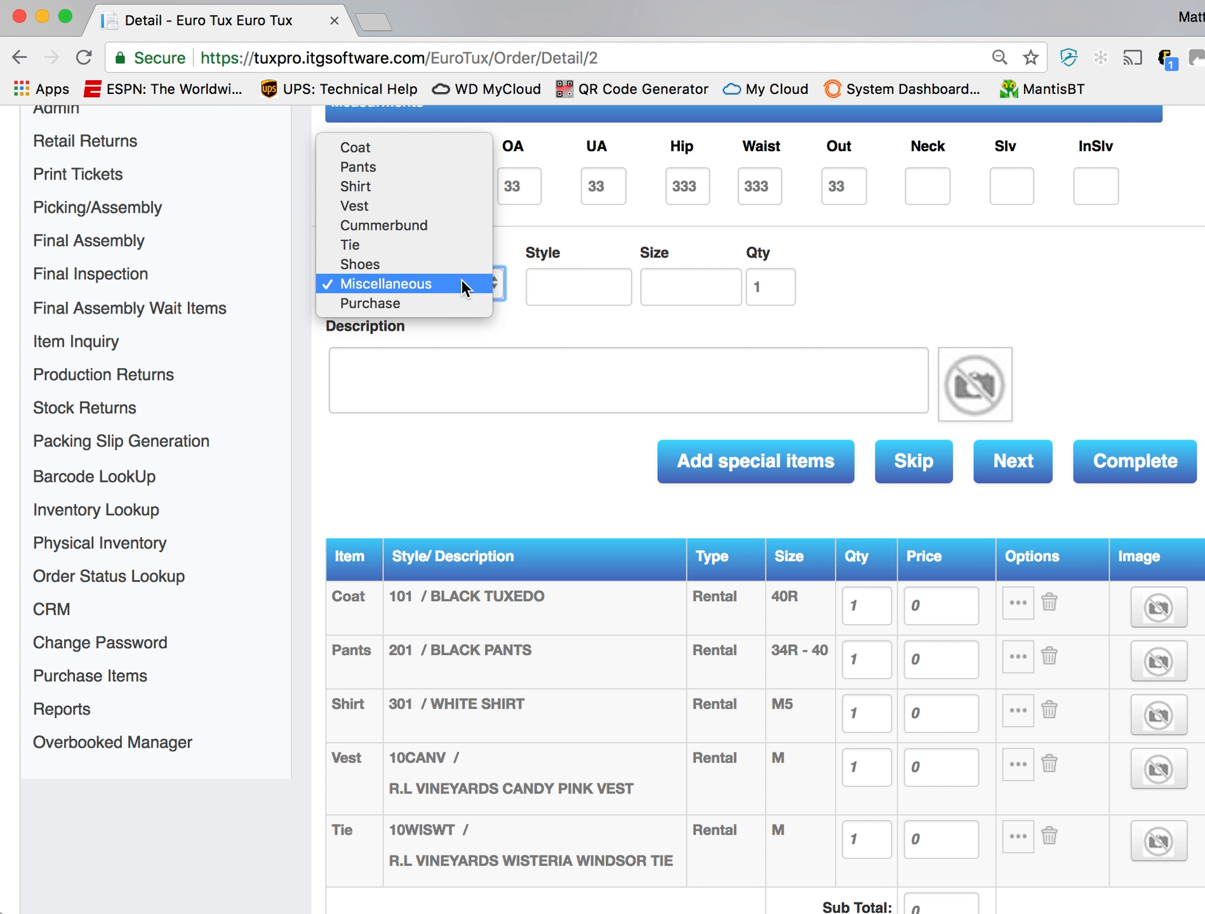
pyautogui.click(452, 226)
pyautogui.click(575, 295)
pyautogui.write('20')
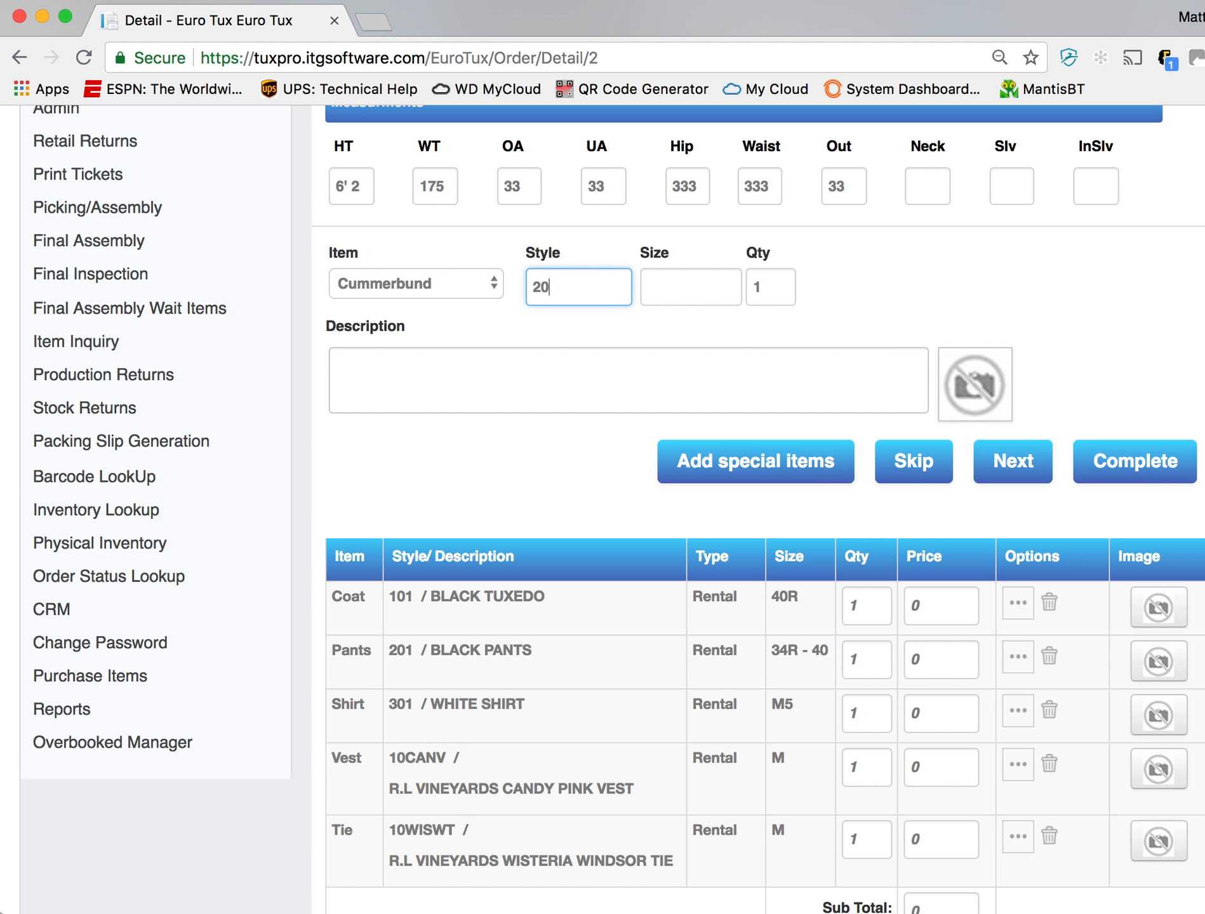
pyautogui.press('BackSpace')
pyautogui.press('BackSpace')
pyautogui.write('10C')
pyautogui.press('BackSpace')
pyautogui.press('BackSpace')
pyautogui.press('BackSpace')
pyautogui.click(458, 283)
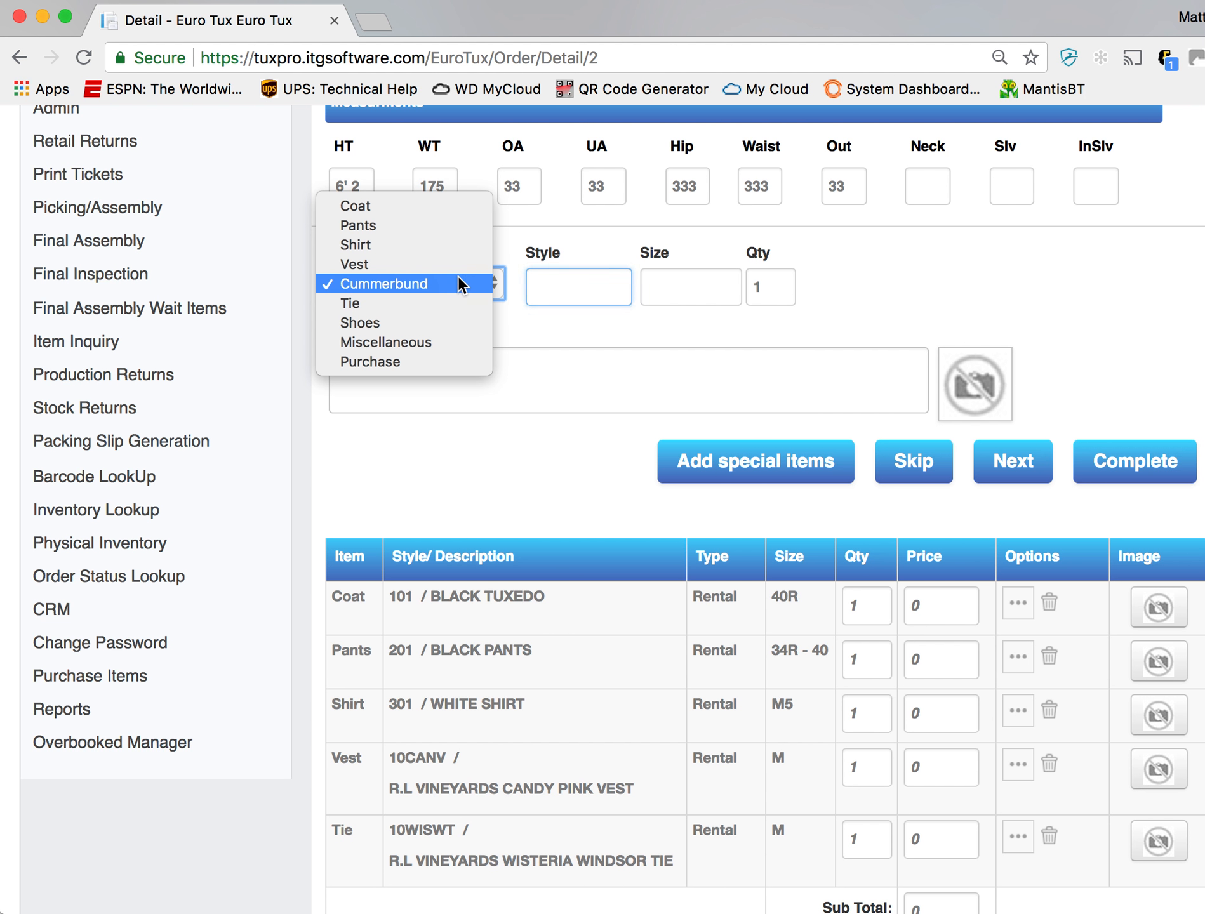
pyautogui.click(698, 351)
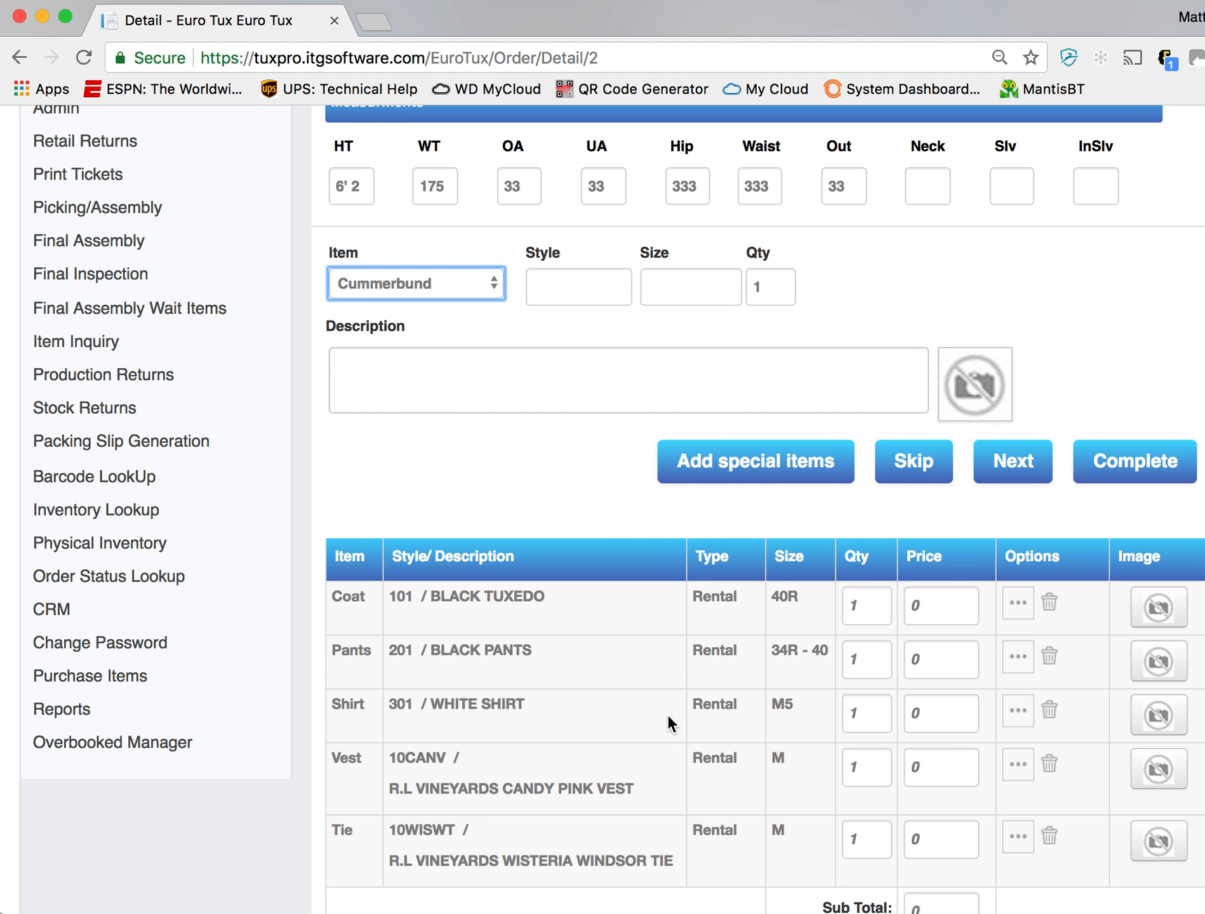
# - Get the prices for the order's coat, pants, shirt, vest and tie
pyautogui.scroll(-4, 669, 720)
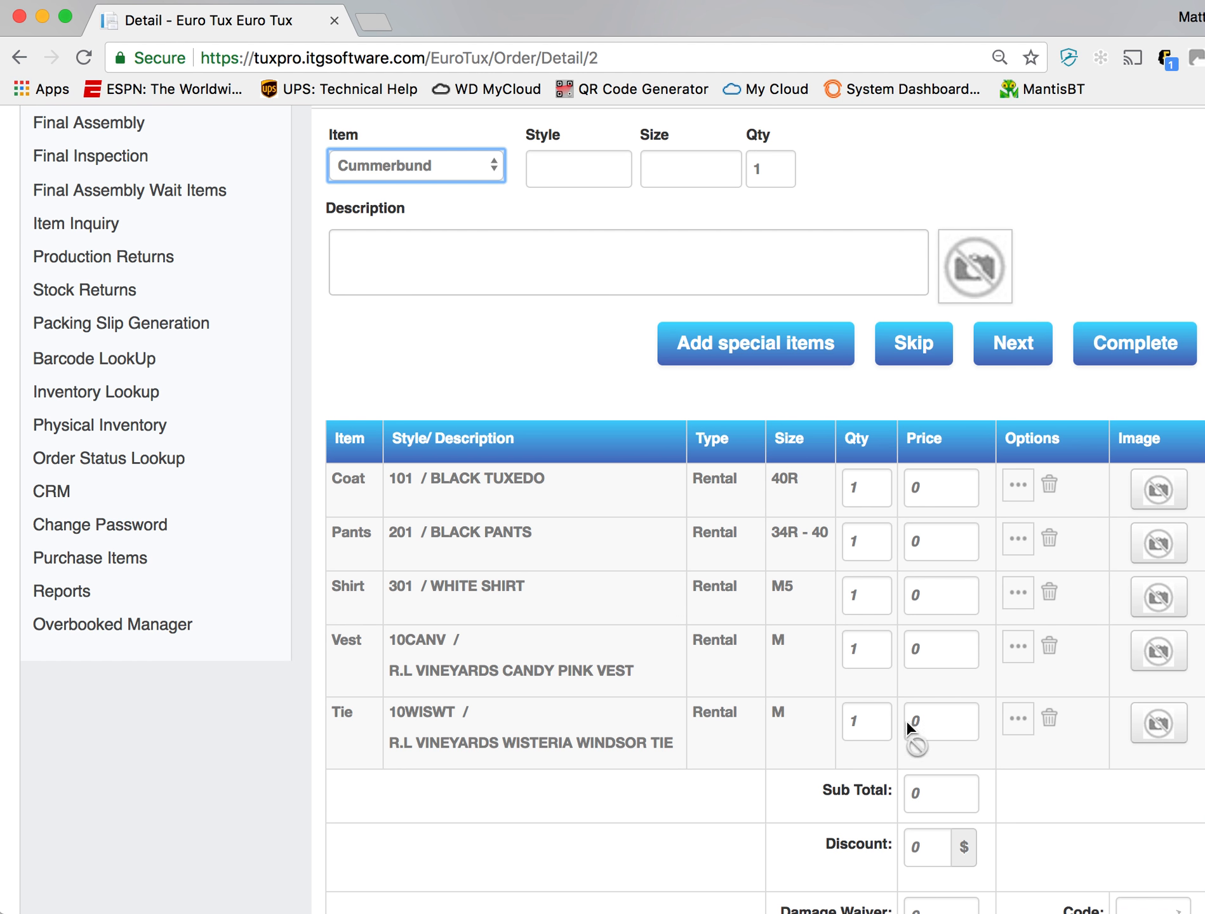
pyautogui.scroll(-14, 888, 699)
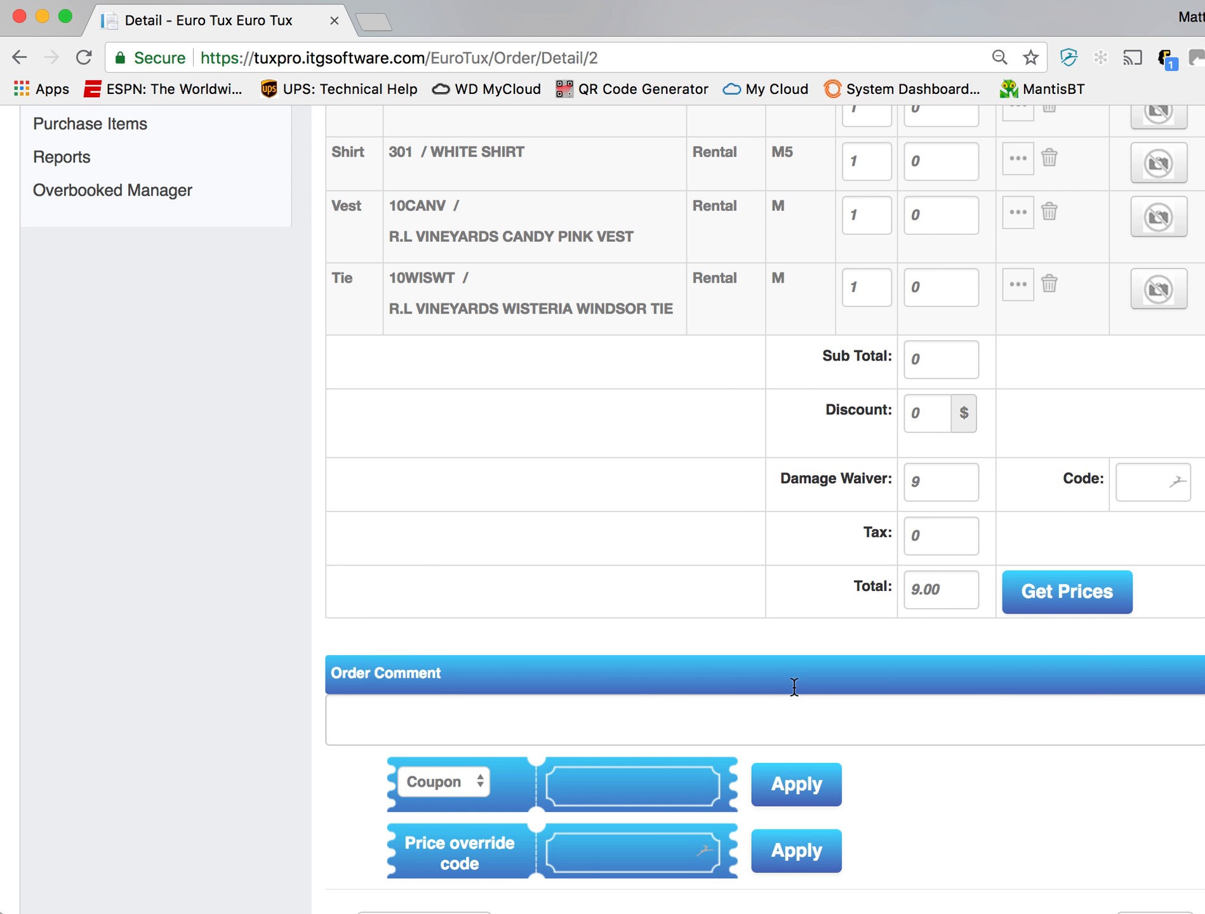
pyautogui.click(468, 712)
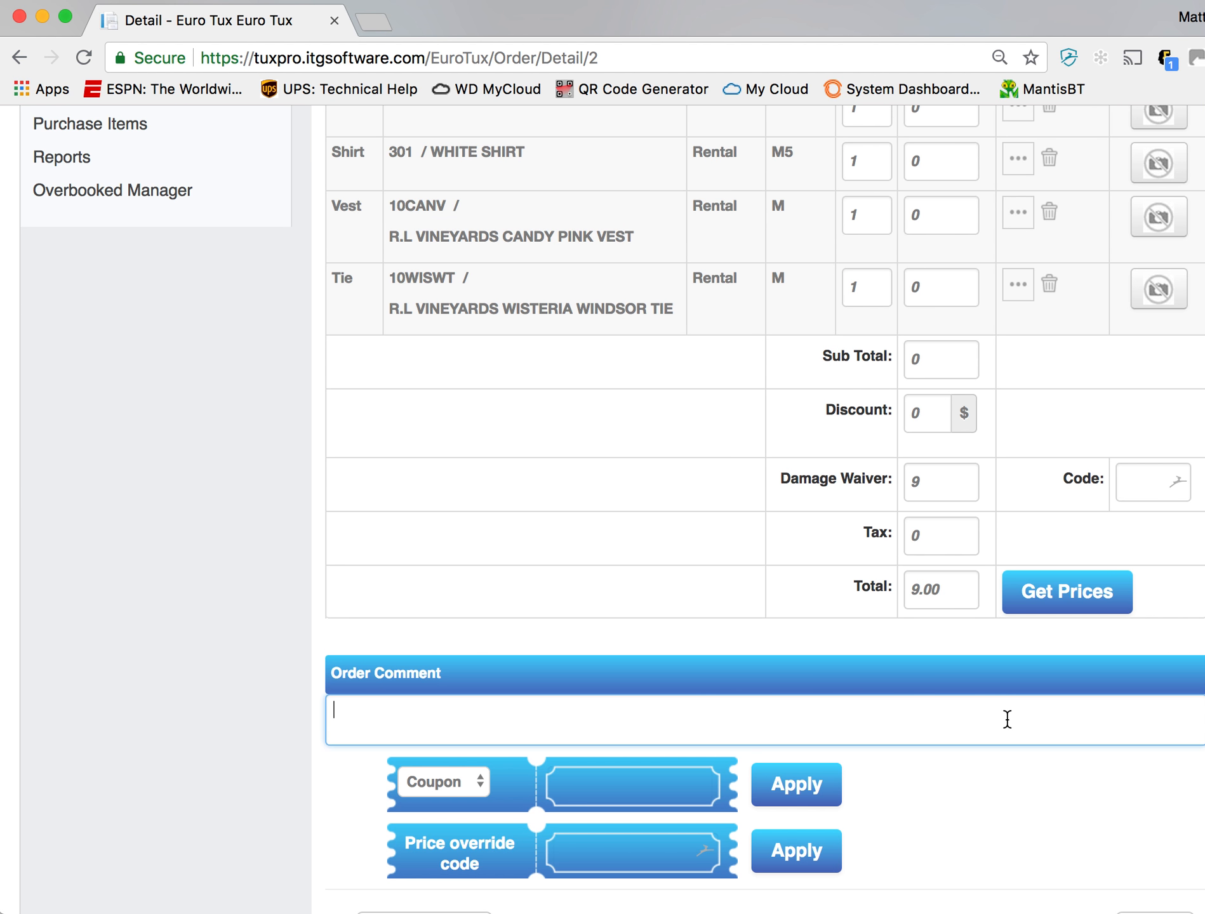
pyautogui.scroll(-3, 1006, 717)
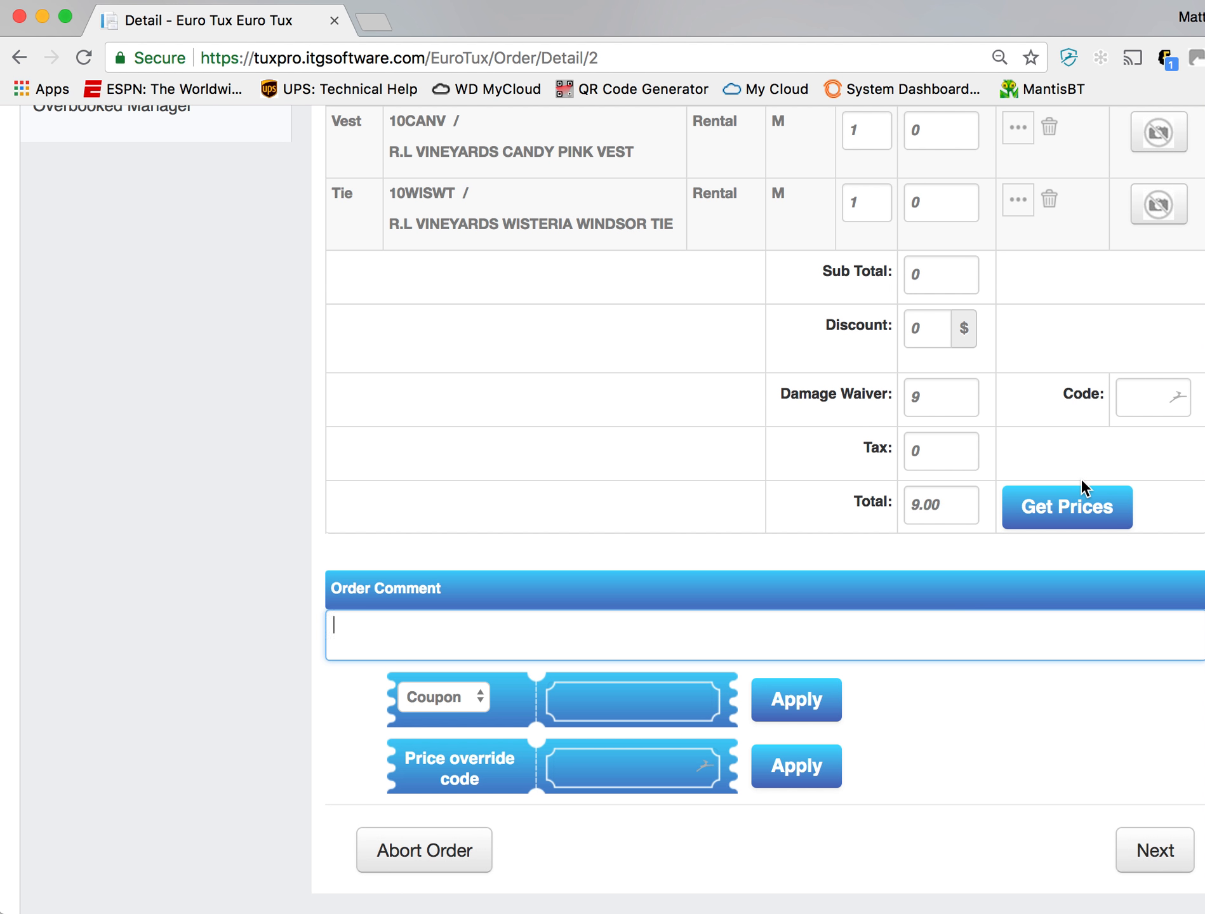
pyautogui.click(1071, 517)
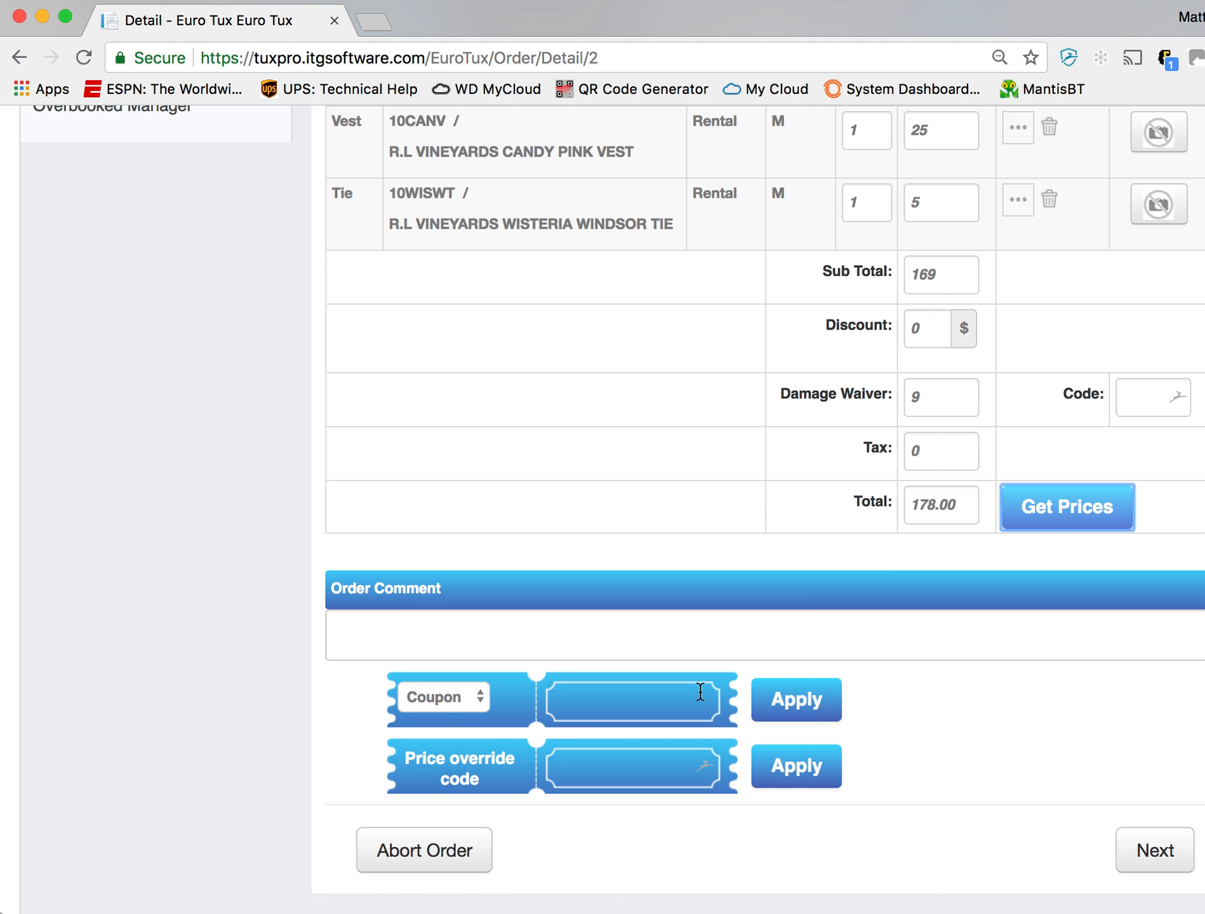
# - Enter and apply the price override code, then apply TEST as the price override reason
pyautogui.click(619, 708)
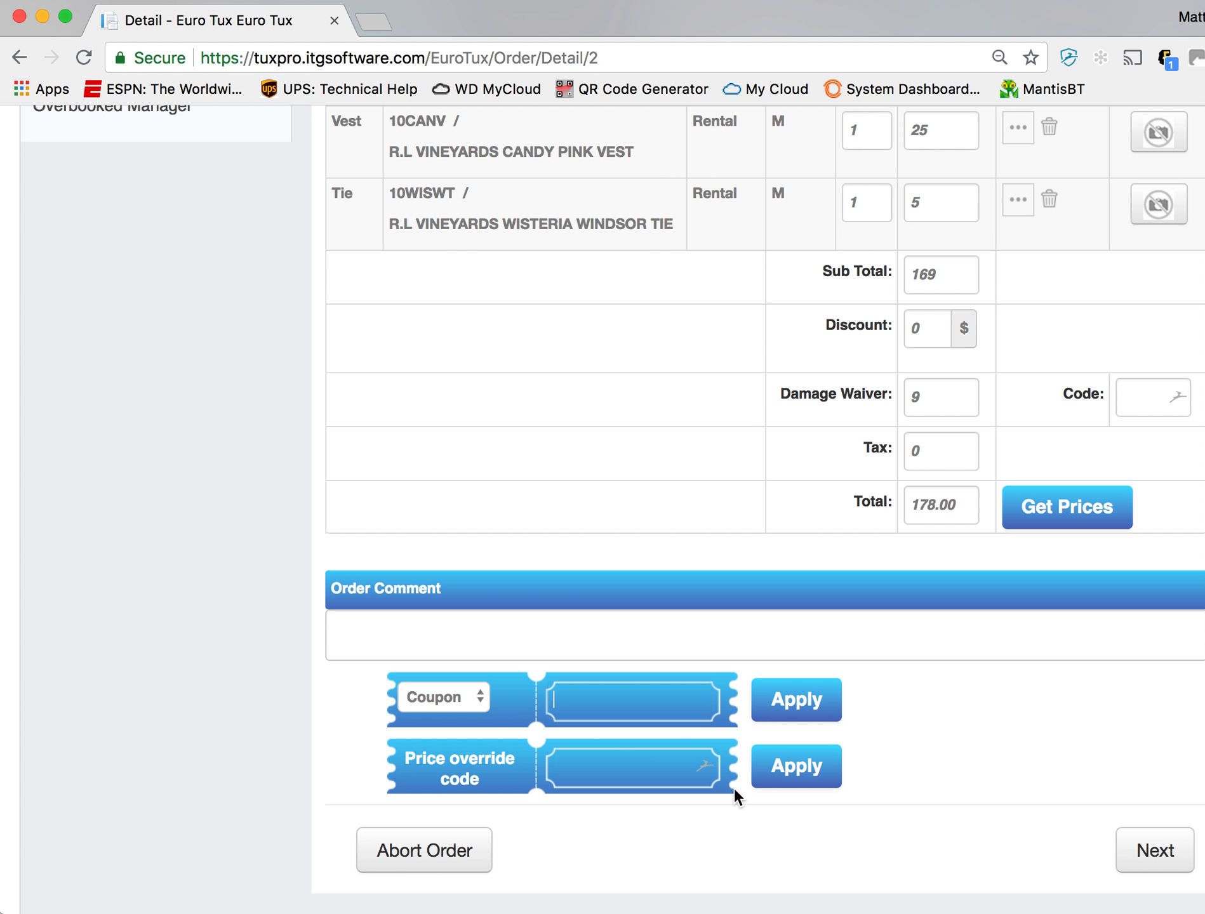
pyautogui.click(683, 774)
pyautogui.press('Tab')
pyautogui.click(818, 766)
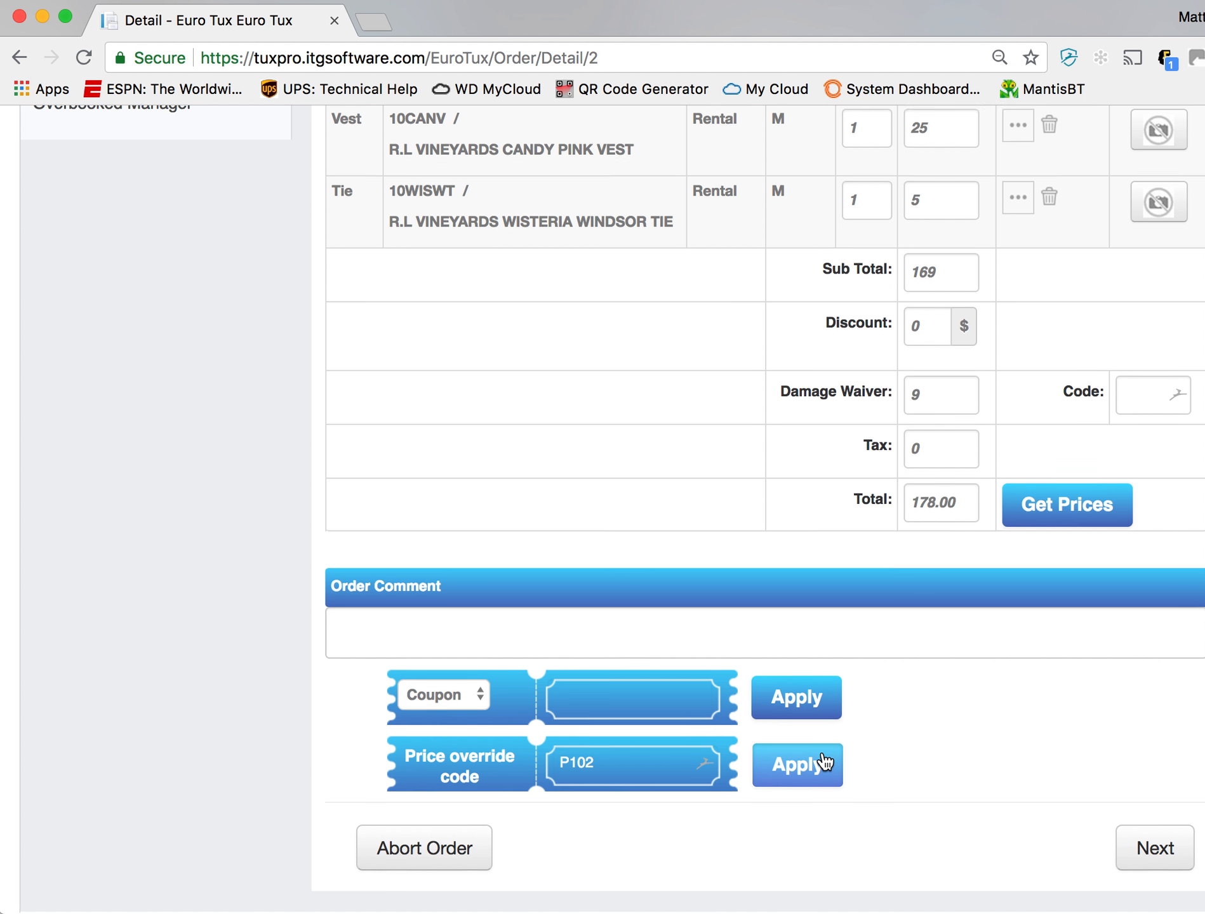
pyautogui.write('TEST')
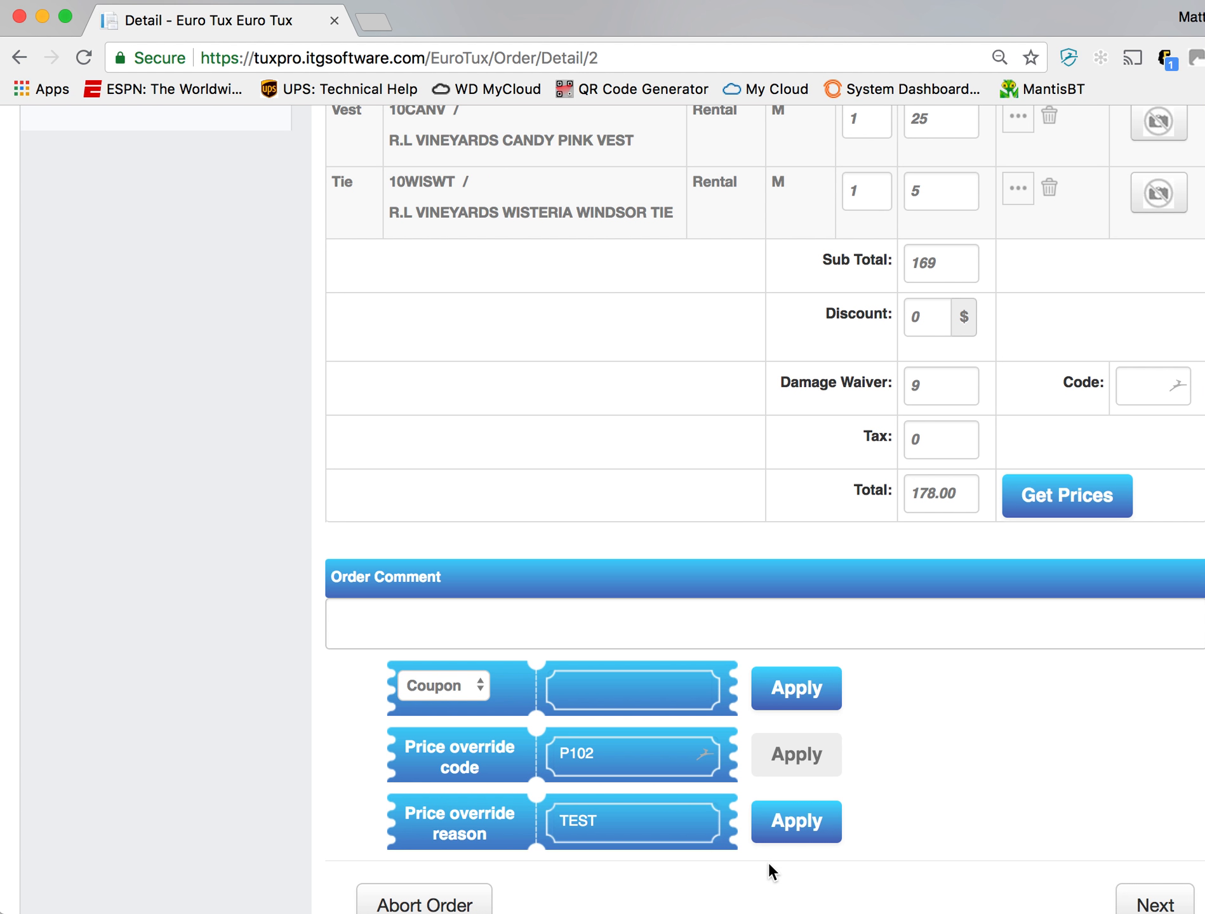
pyautogui.click(798, 825)
# - Set the price of the black tuxedo coat to 75
pyautogui.scroll(5, 987, 722)
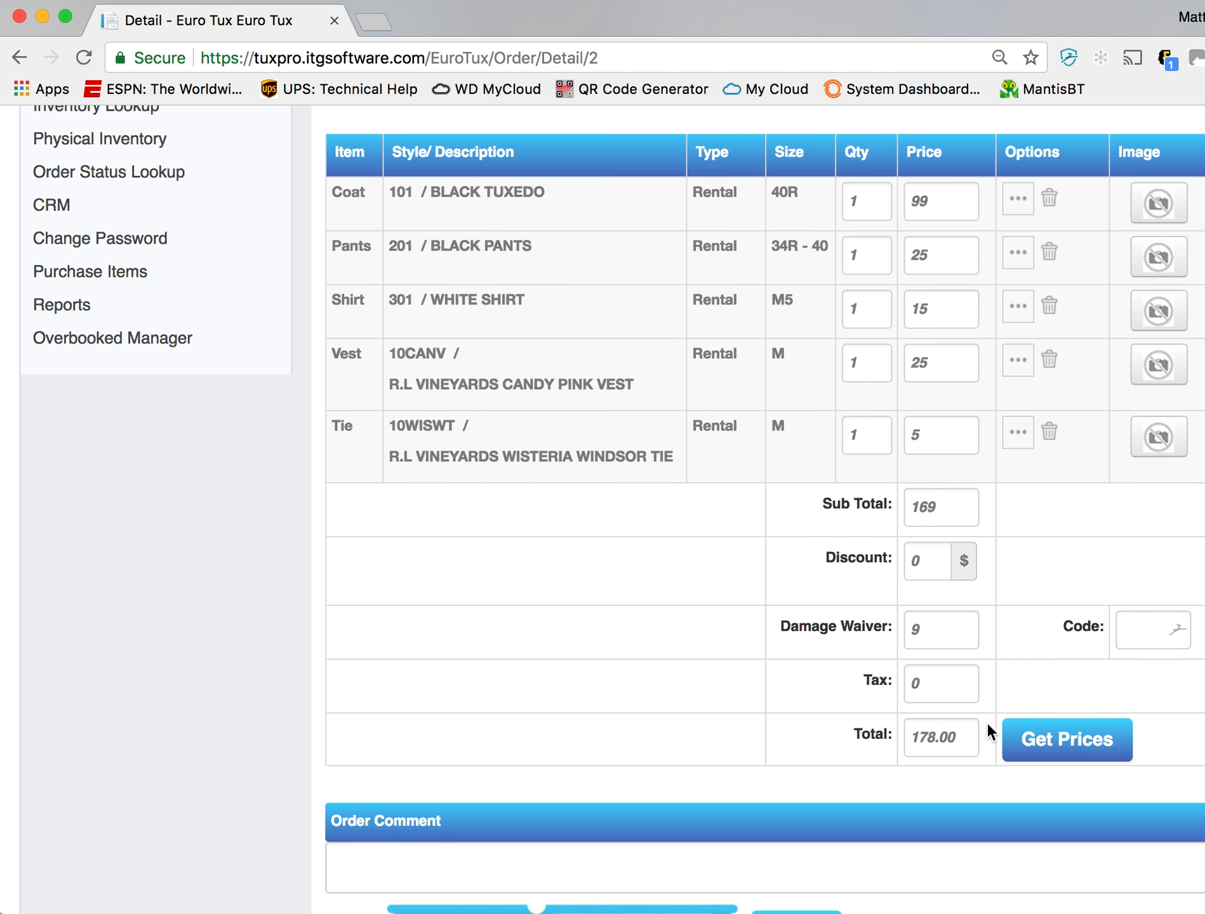
pyautogui.doubleClick(939, 203)
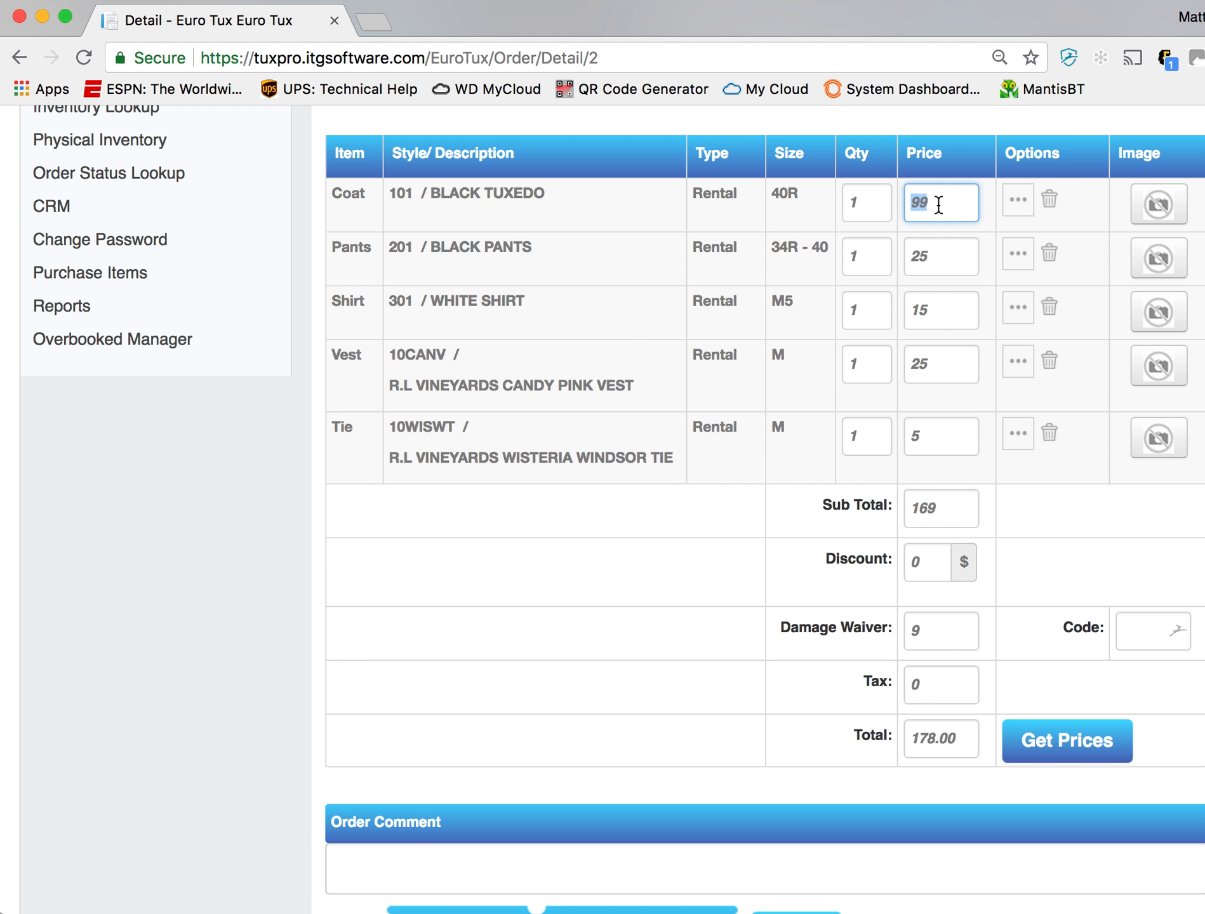
pyautogui.write('75')
pyautogui.press('Tab')
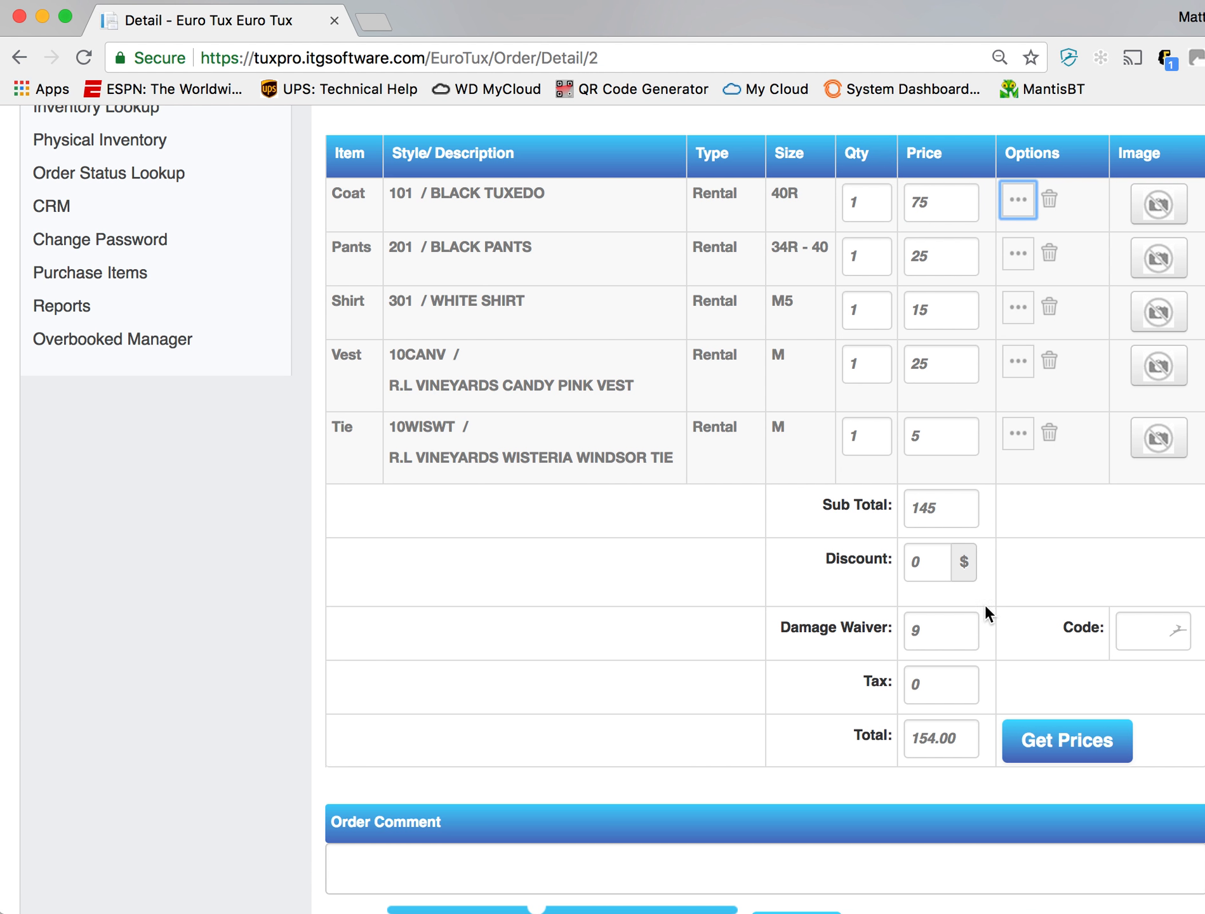
# - Continue to the order summary and review the event details, ordered items and totals
pyautogui.scroll(-5, 985, 605)
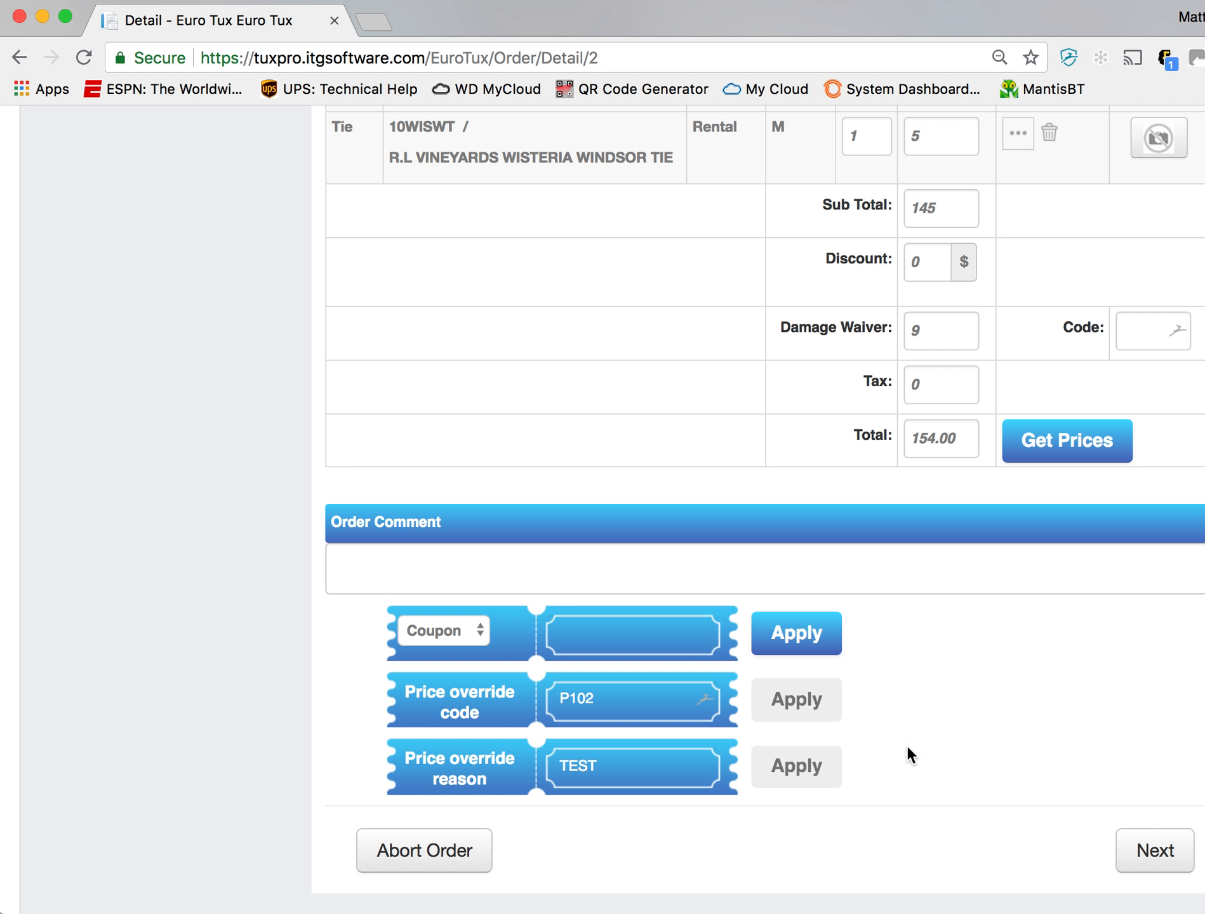
pyautogui.click(1162, 863)
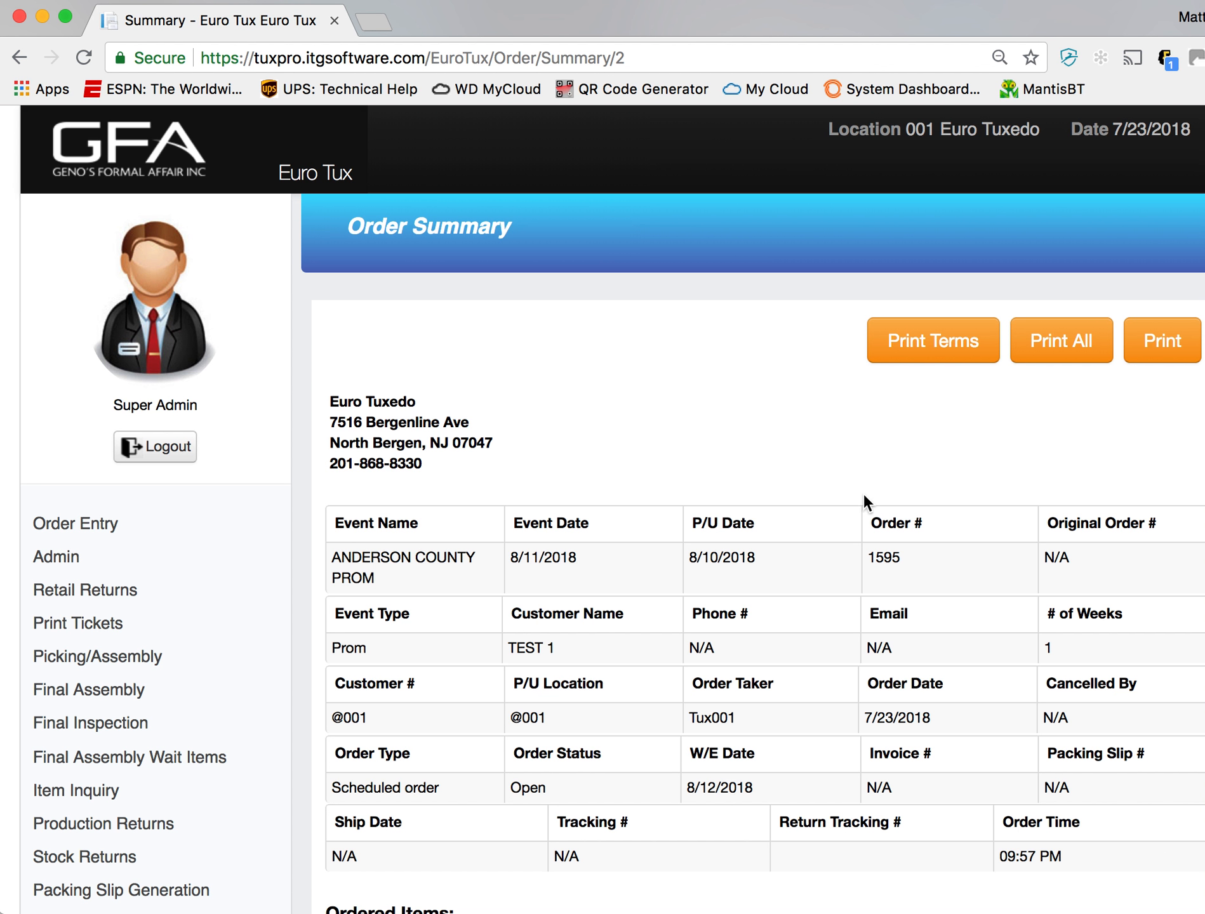
pyautogui.scroll(-7, 861, 498)
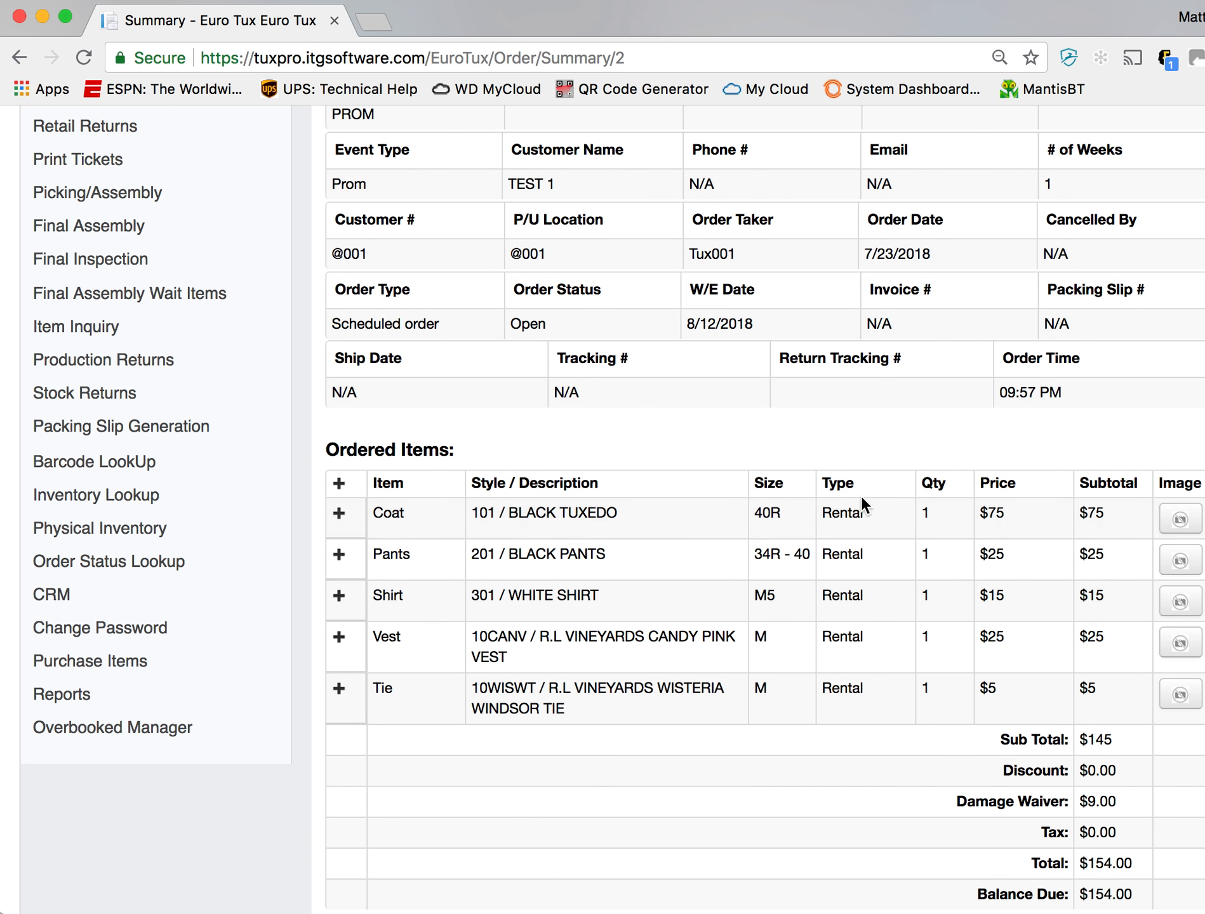
pyautogui.scroll(-4, 861, 500)
pyautogui.scroll(5, 862, 499)
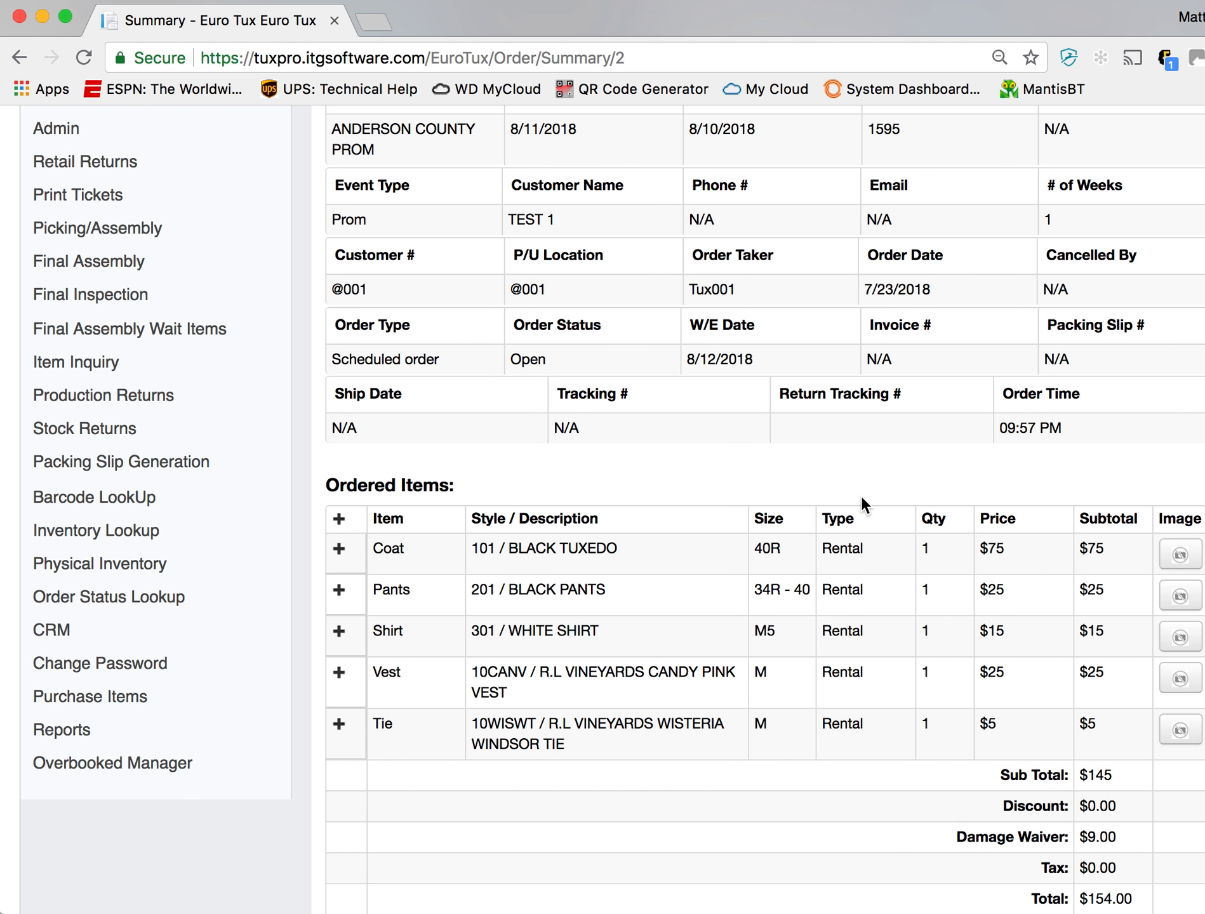
pyautogui.scroll(1, 601, 321)
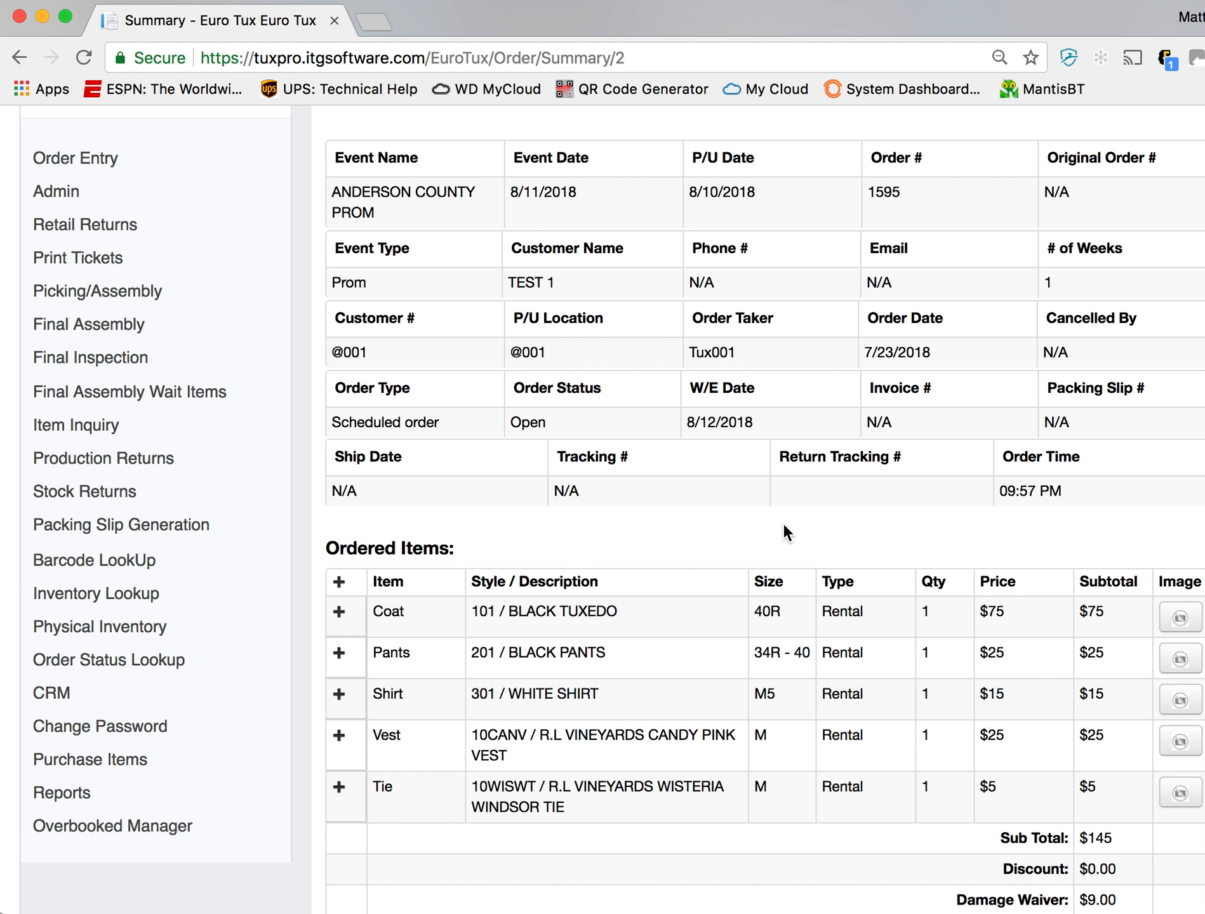
# - Open the print preview of the order's terms from the order summary
pyautogui.scroll(5, 785, 529)
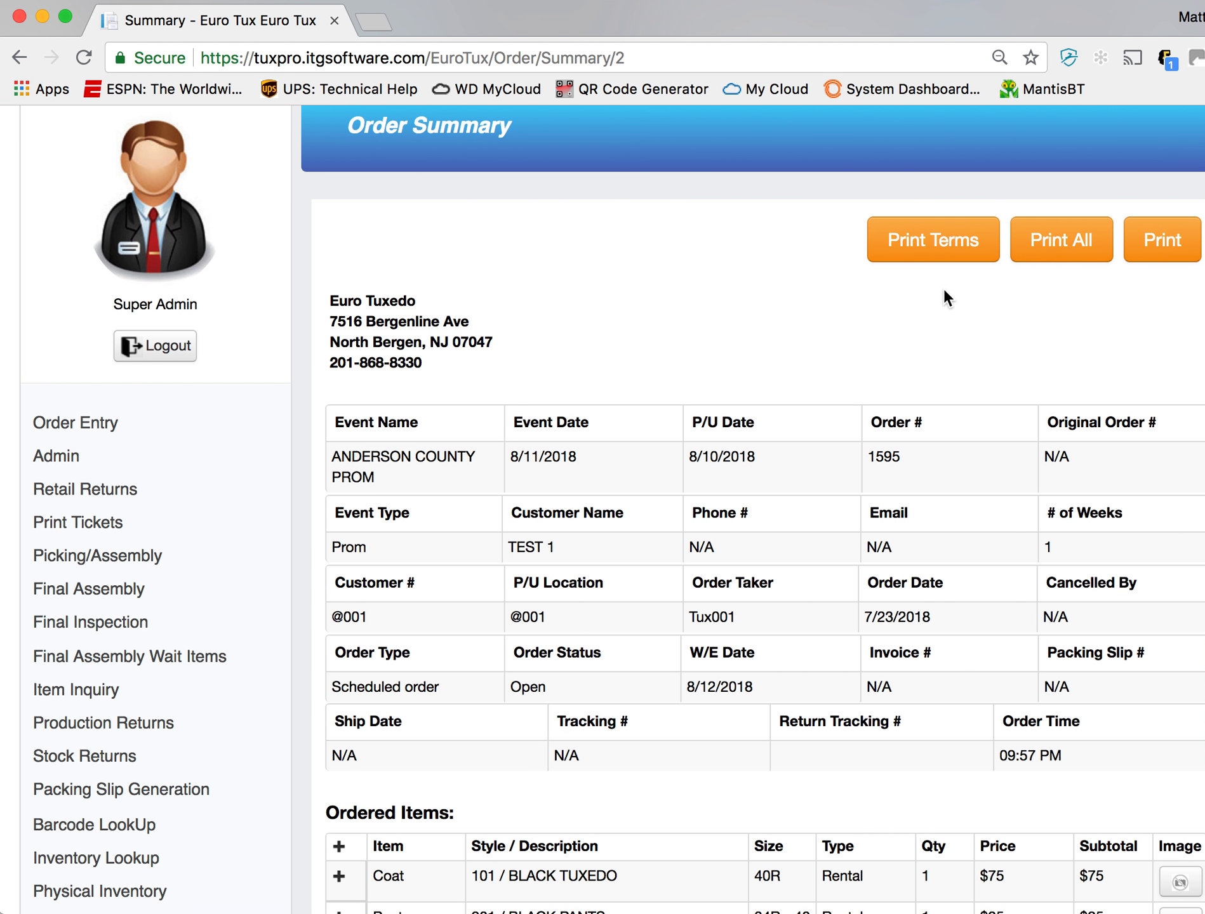
pyautogui.click(946, 251)
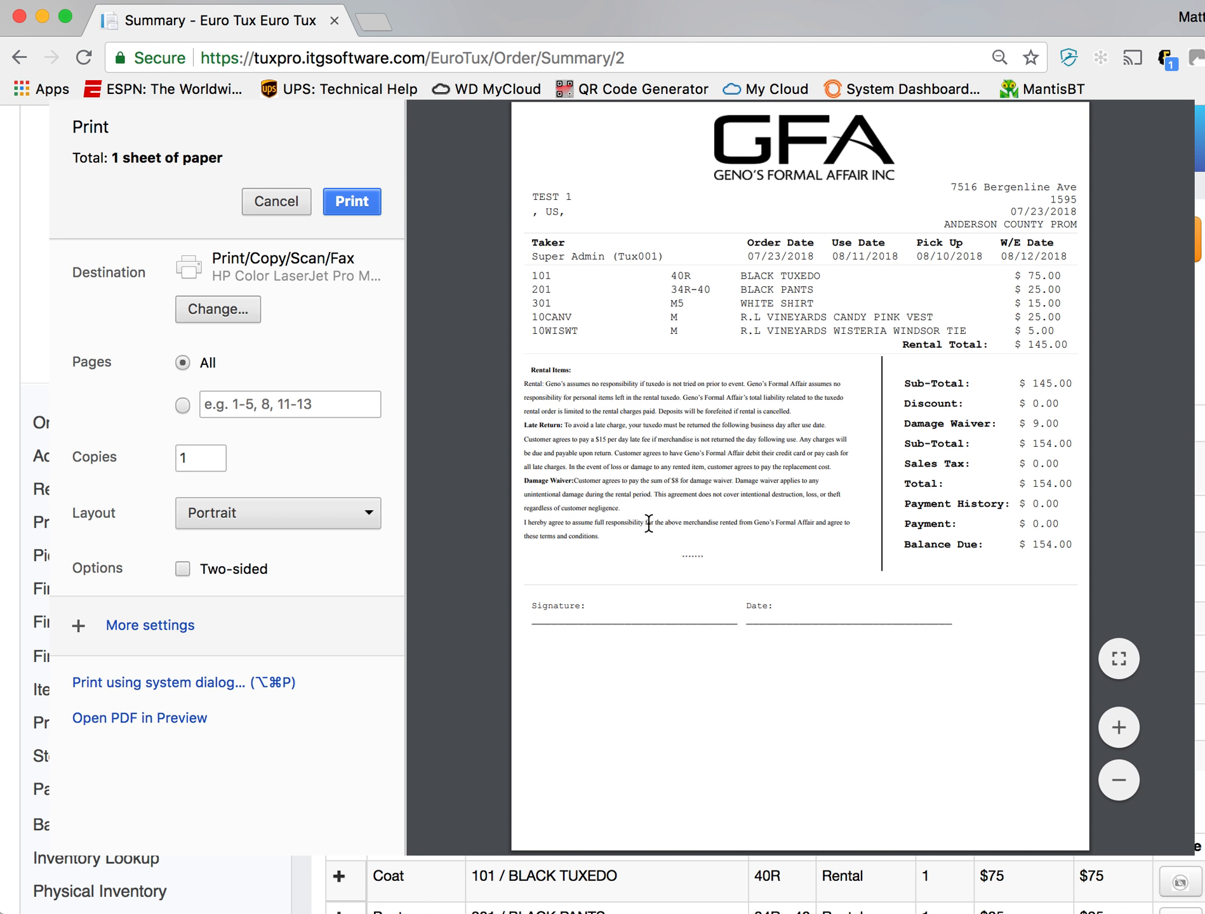
# - Expand the print settings, examine the order's items, rental terms and signature lines in the print preview, and close it without printing
pyautogui.click(77, 625)
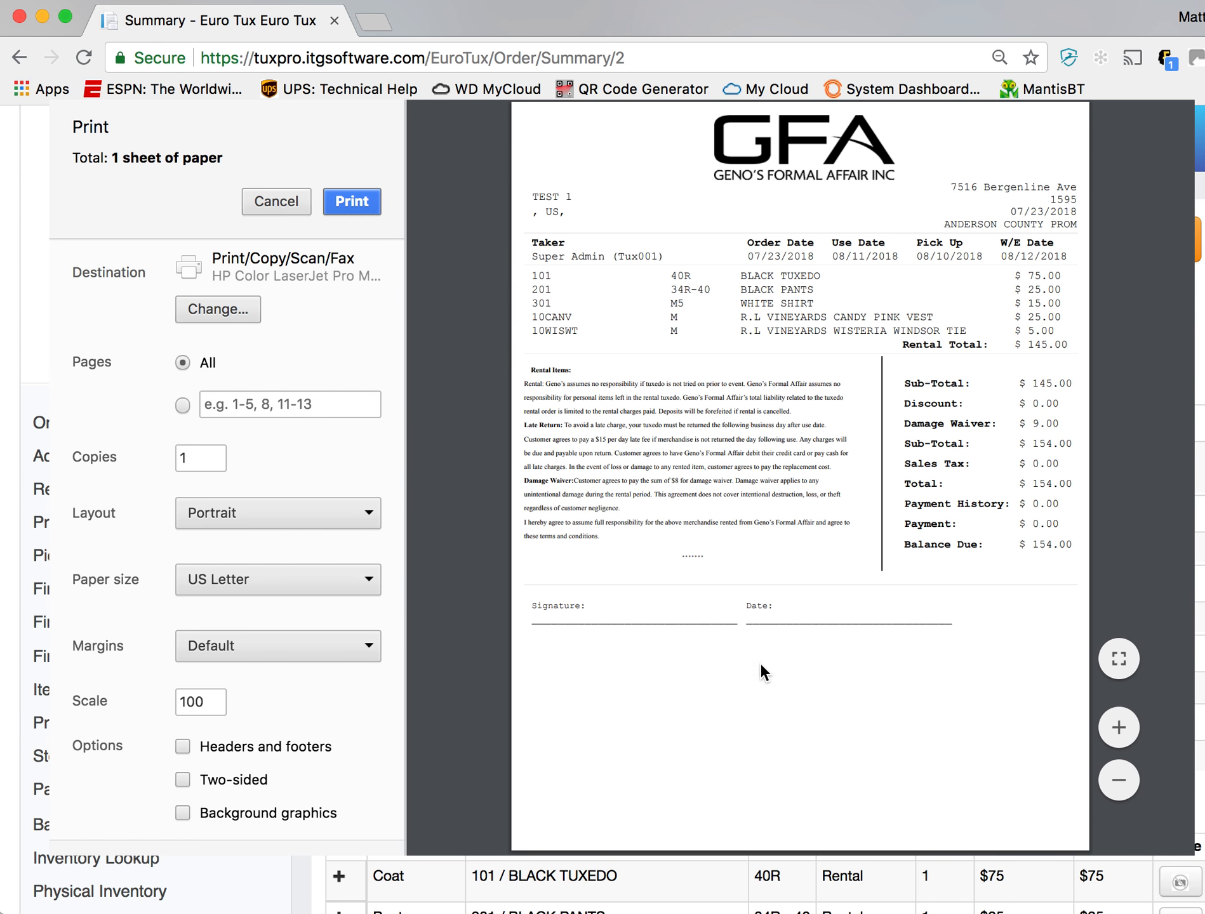
pyautogui.click(1117, 730)
pyautogui.click(1118, 727)
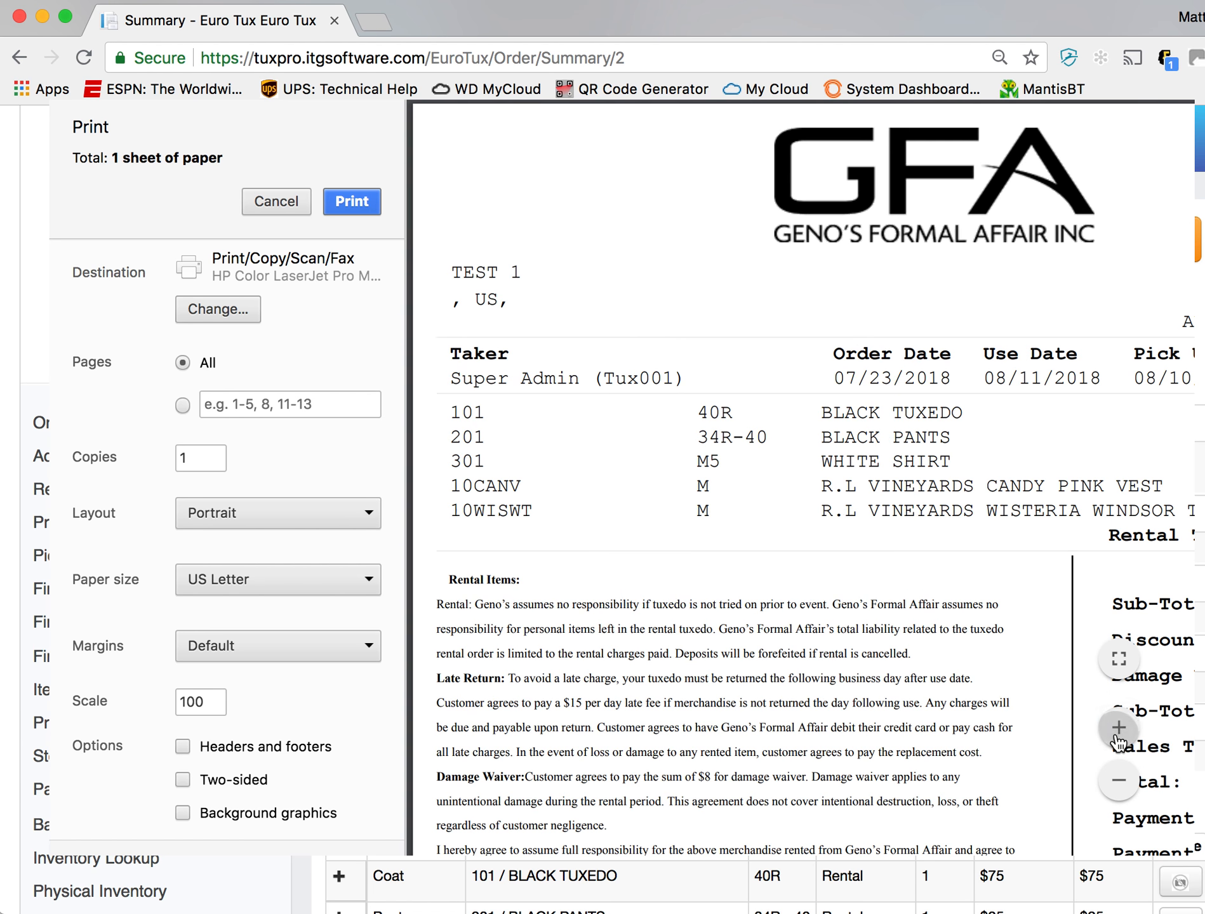
pyautogui.click(1118, 727)
pyautogui.scroll(-5, 845, 527)
pyautogui.scroll(-2, 844, 527)
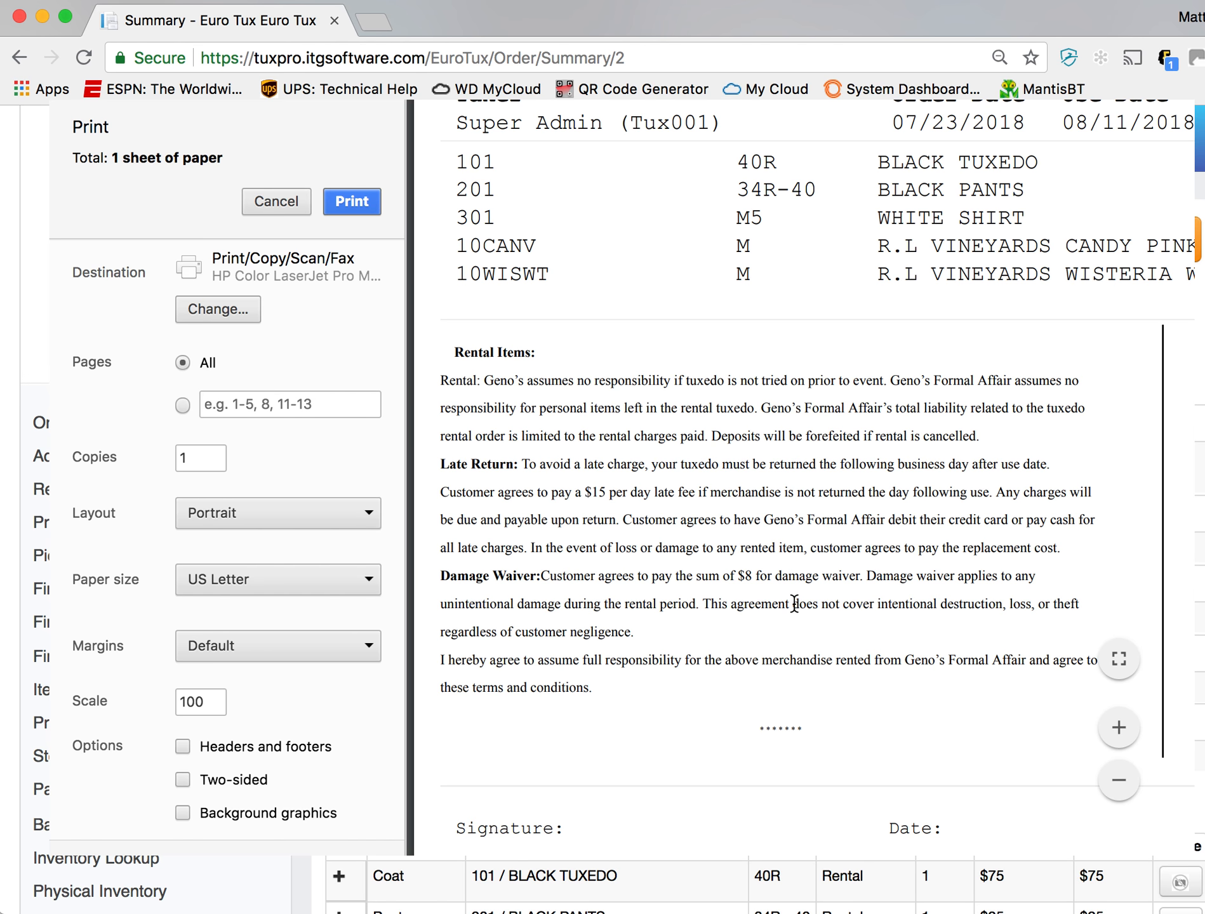
pyautogui.scroll(-4, 793, 600)
pyautogui.scroll(1, 794, 603)
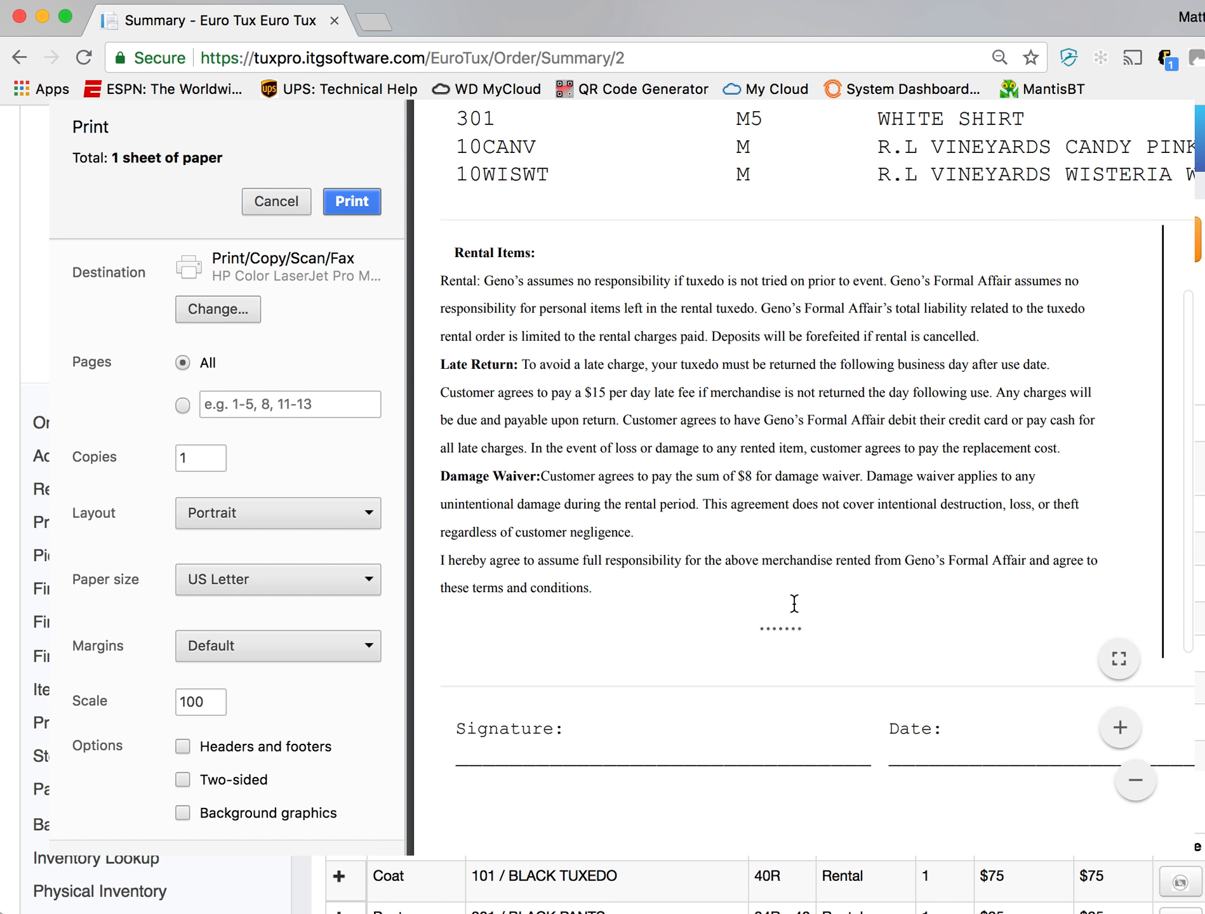
pyautogui.scroll(5, 713, 532)
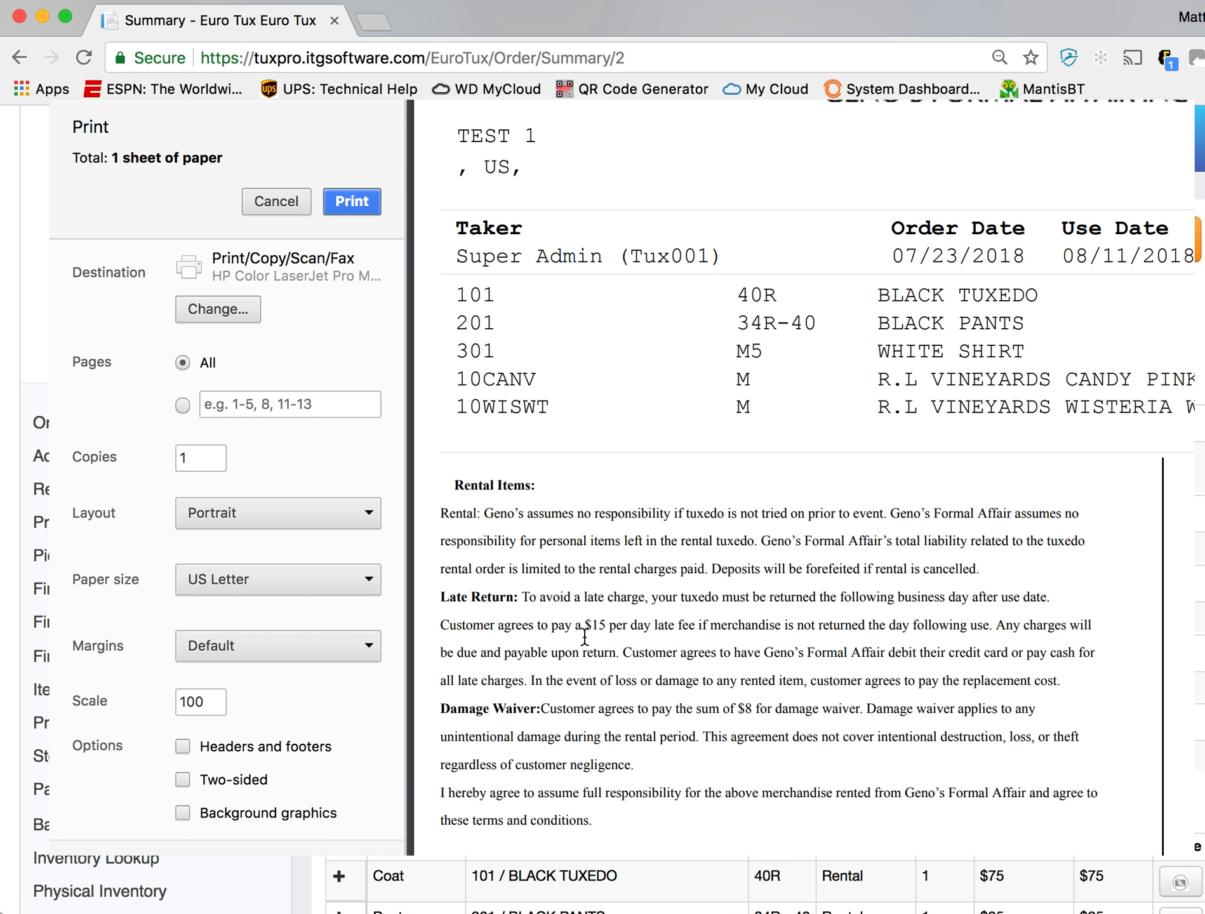
pyautogui.scroll(-3, 580, 678)
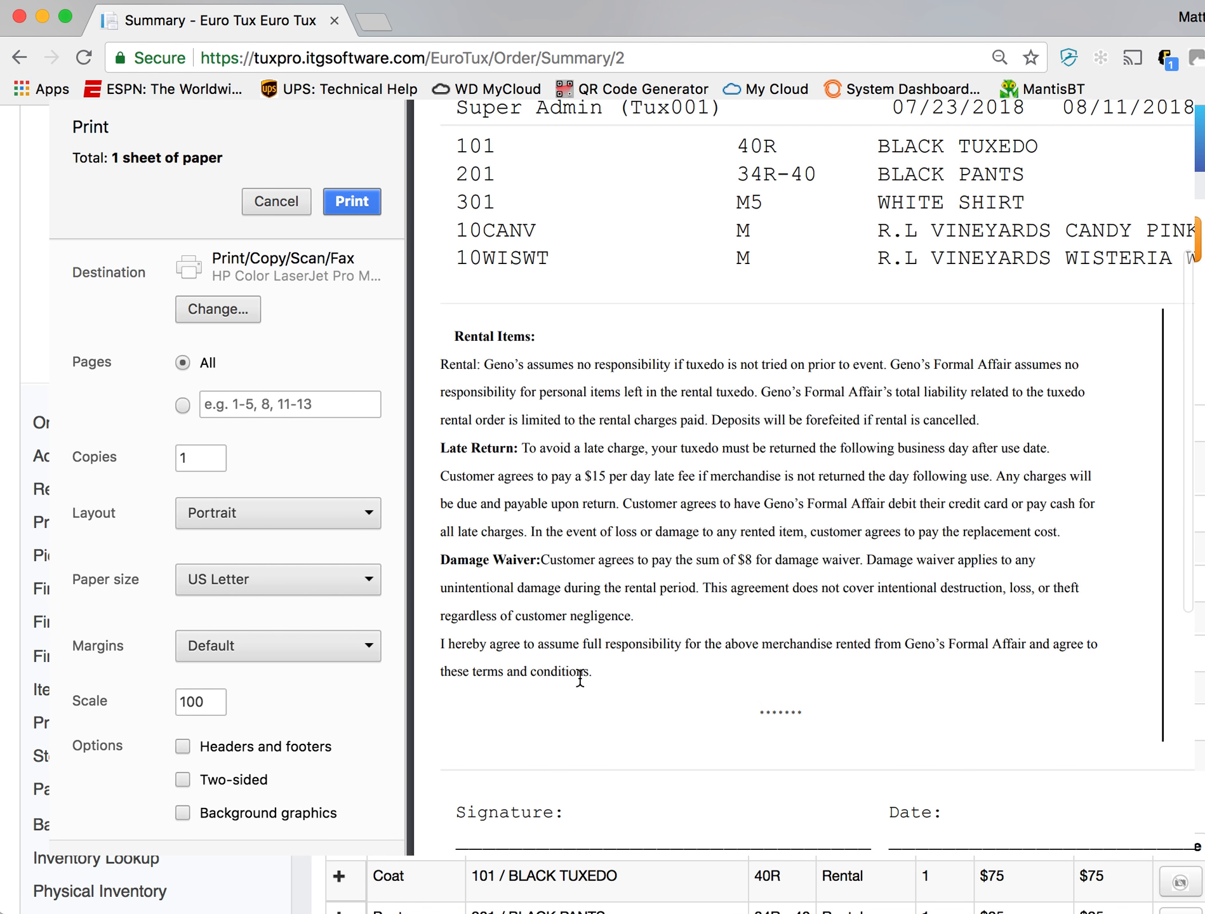
pyautogui.click(276, 202)
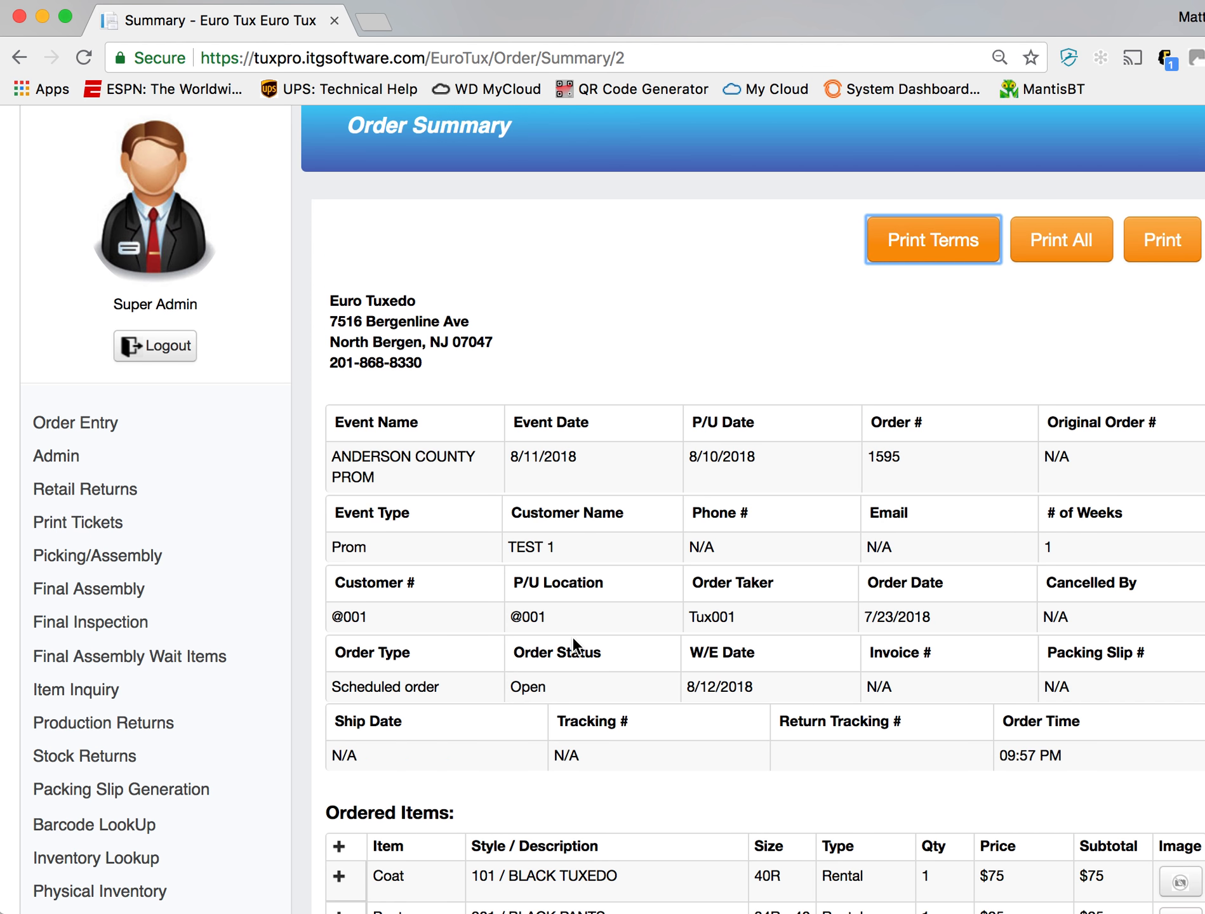
# - Look over the order summary's details, items and totals, and return to the Retail order entry home page
pyautogui.scroll(-10, 659, 605)
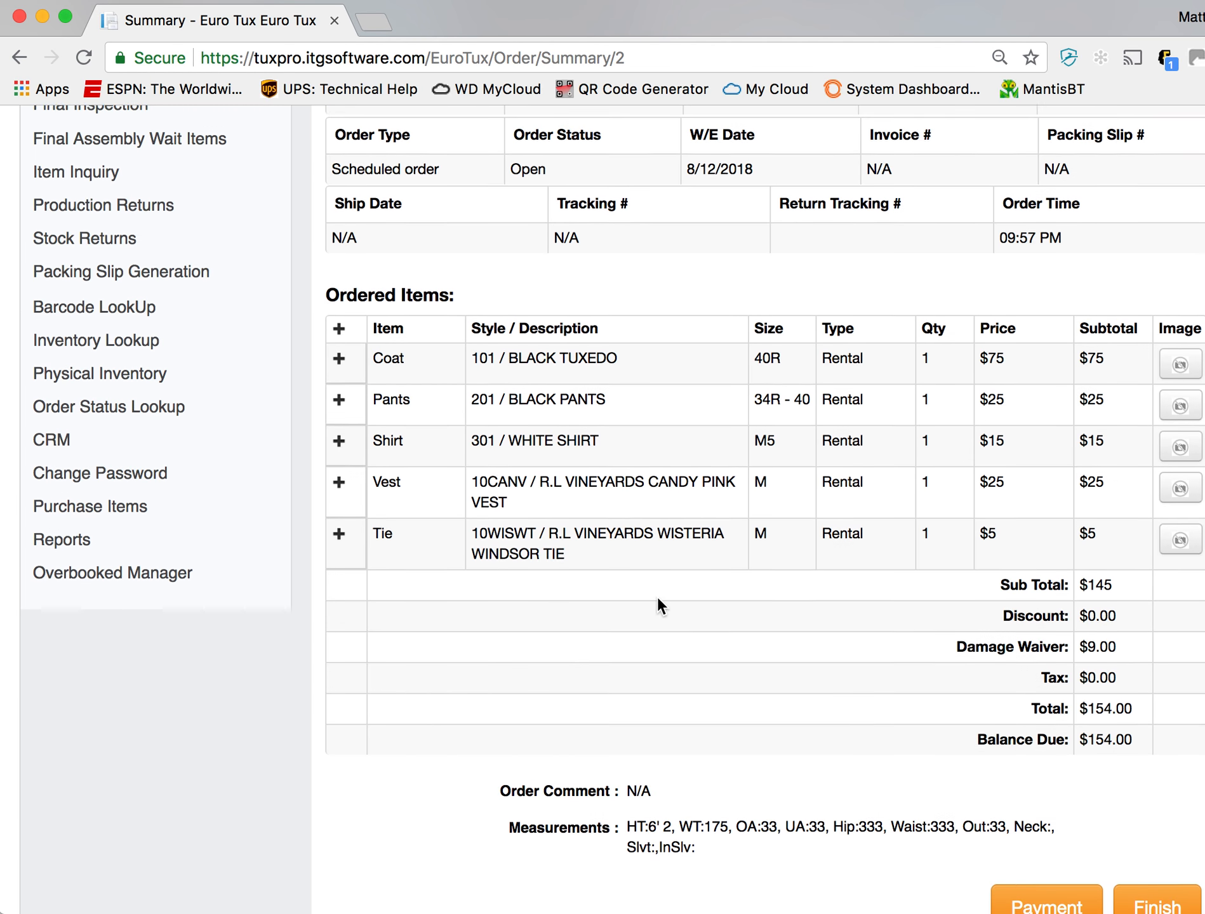
pyautogui.scroll(5, 658, 603)
pyautogui.scroll(-6, 659, 603)
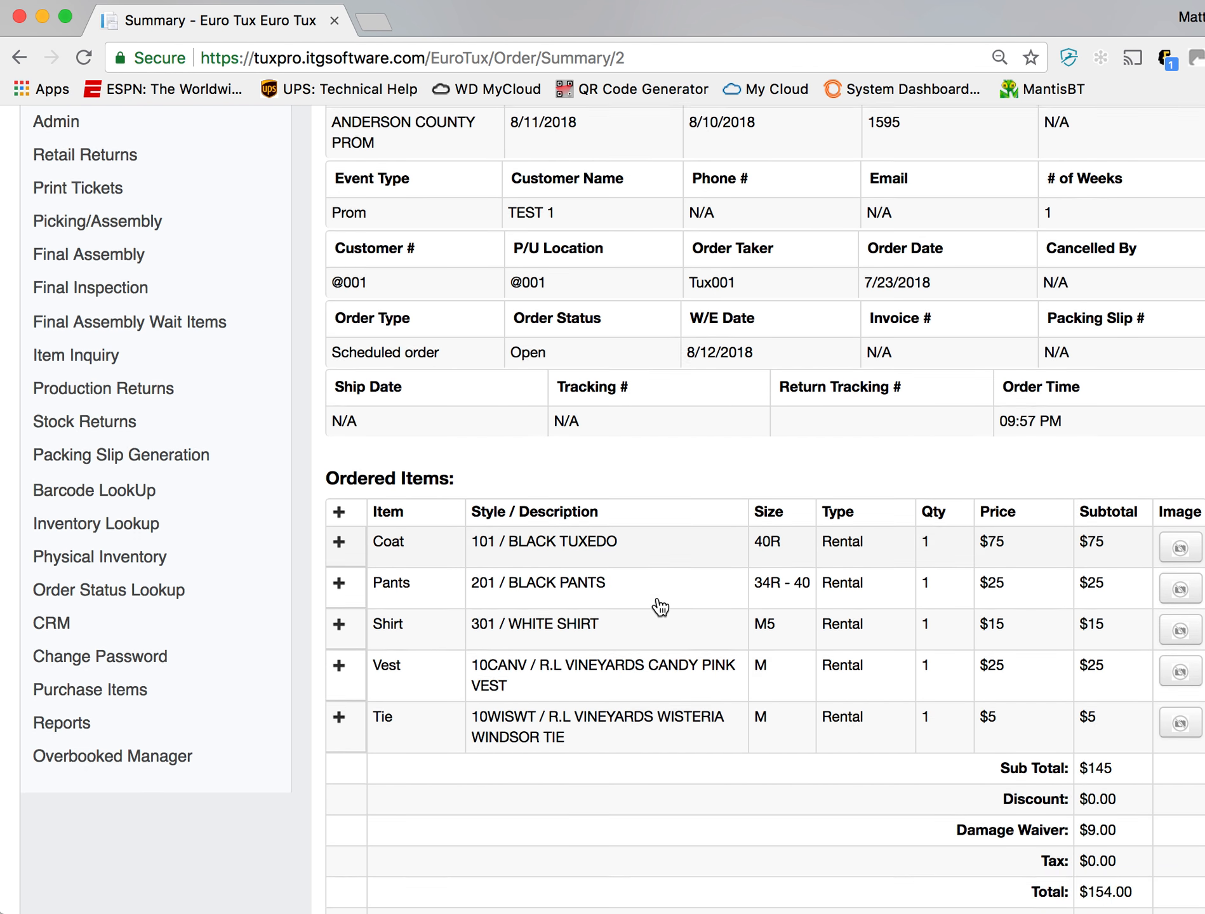
pyautogui.scroll(8, 657, 596)
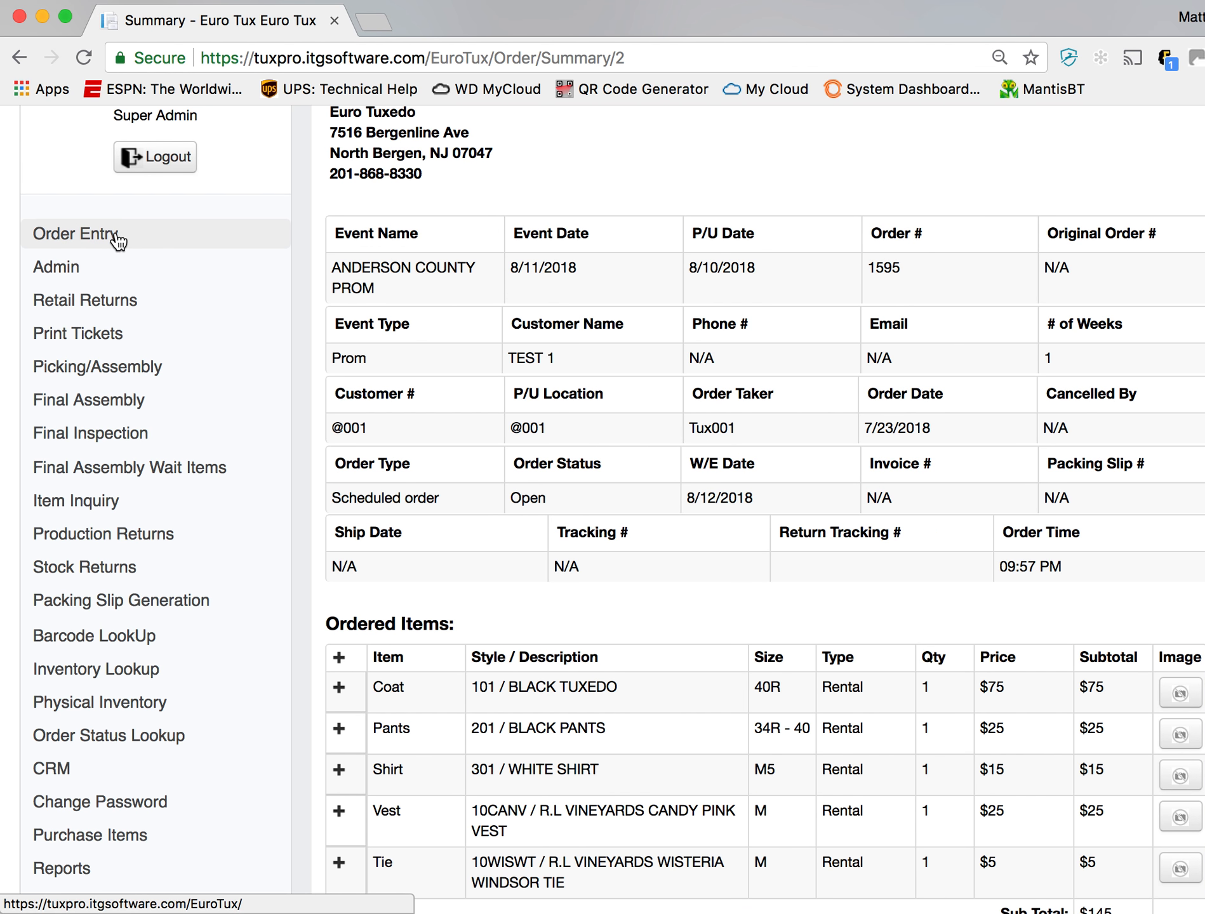
pyautogui.scroll(6, 502, 445)
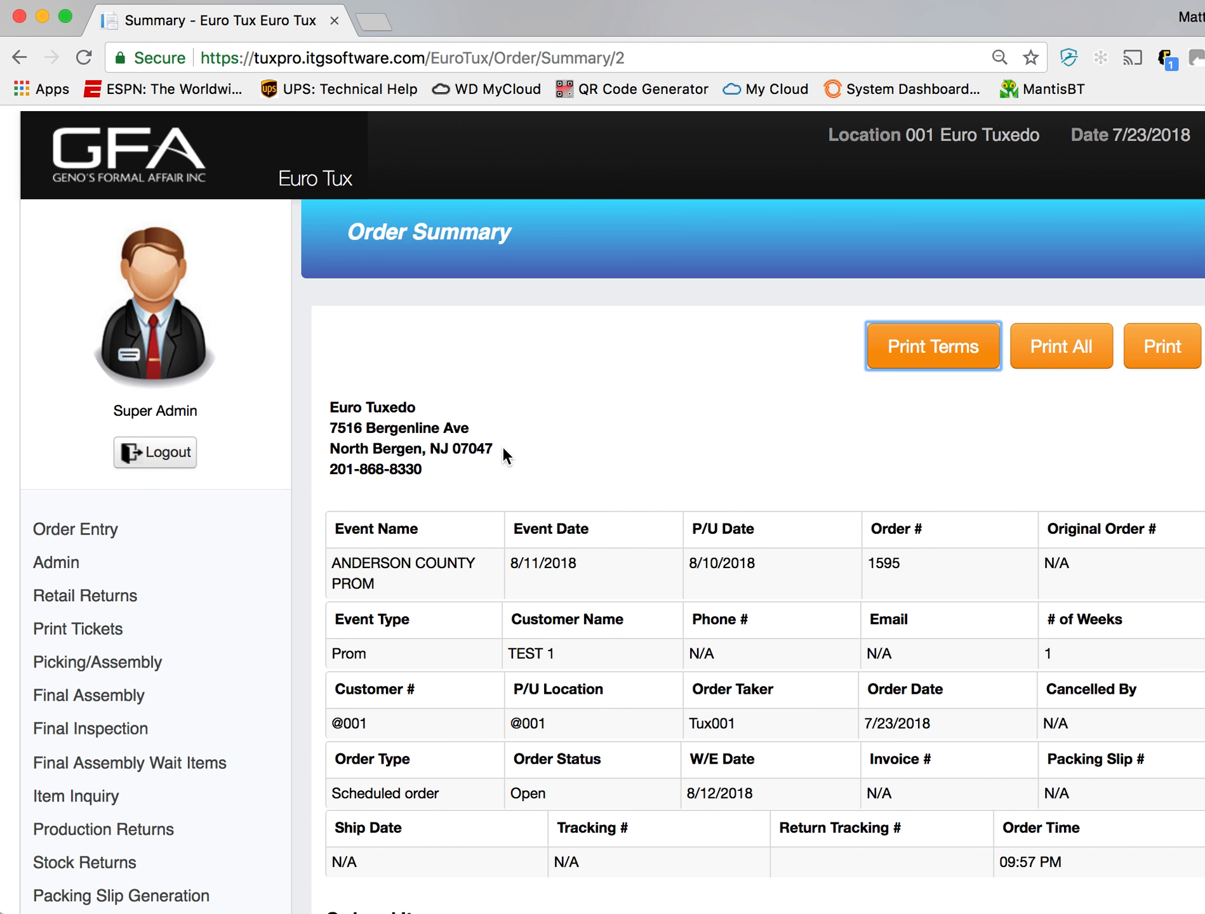
pyautogui.click(143, 166)
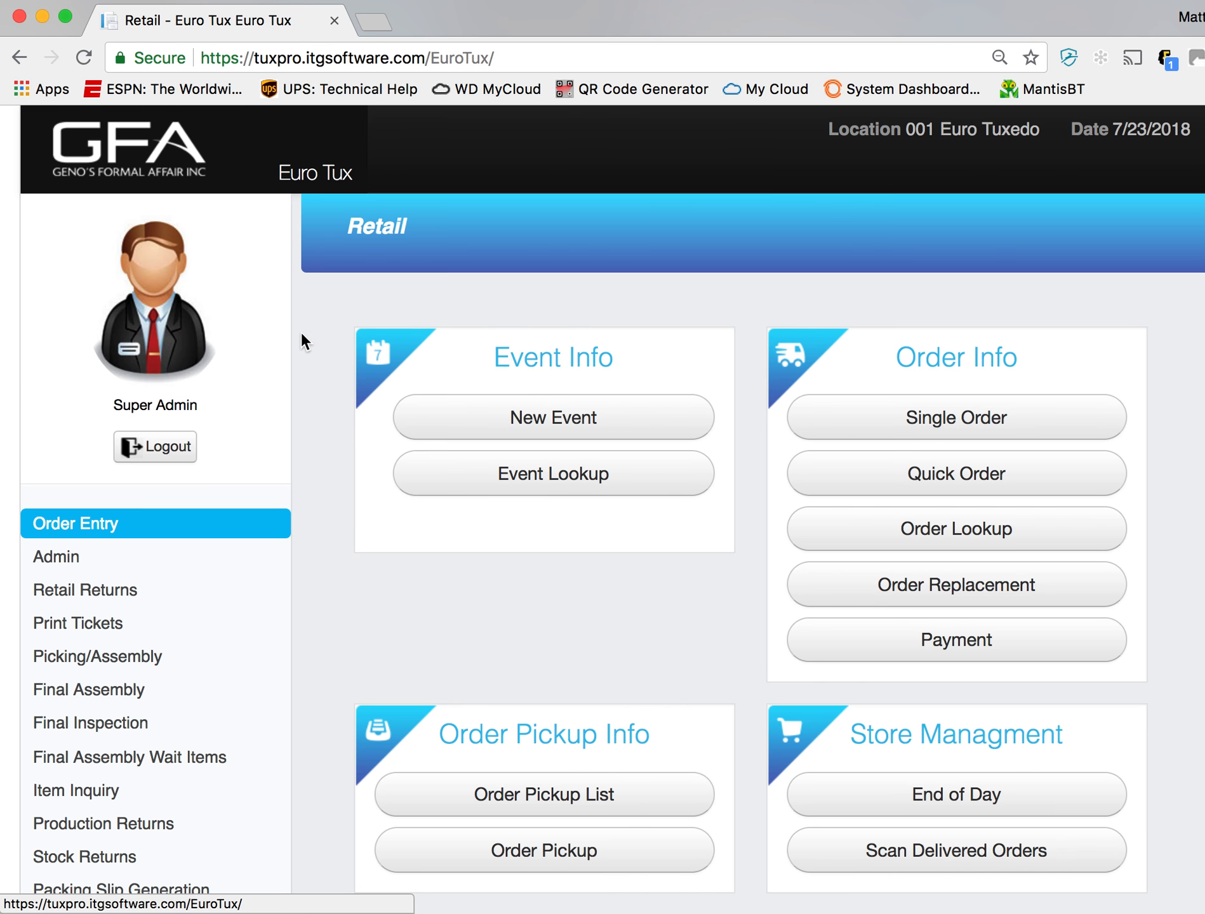
# - Create a new Wedding event dated 08/11/2018 and continue to the groom and bride details
pyautogui.scroll(-3, 310, 346)
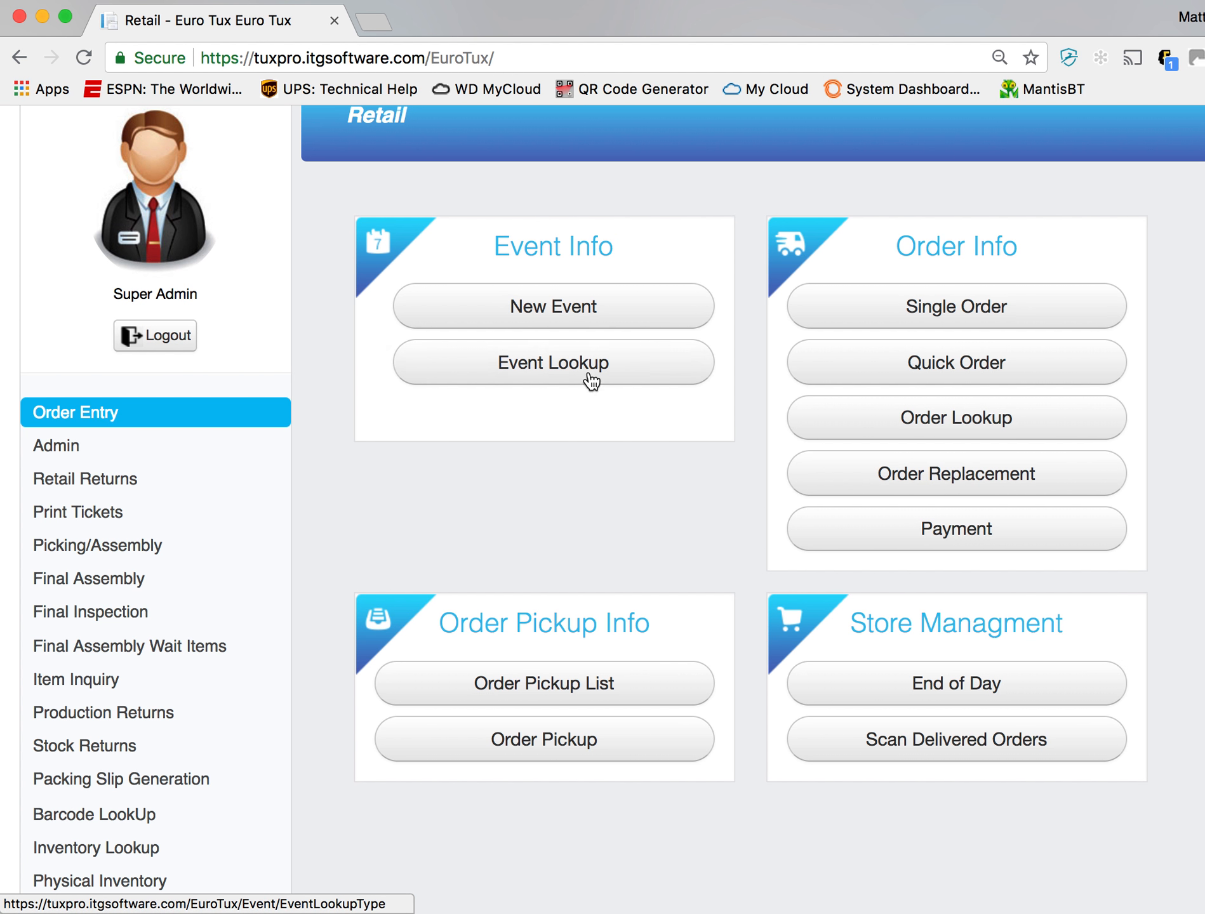
pyautogui.click(607, 317)
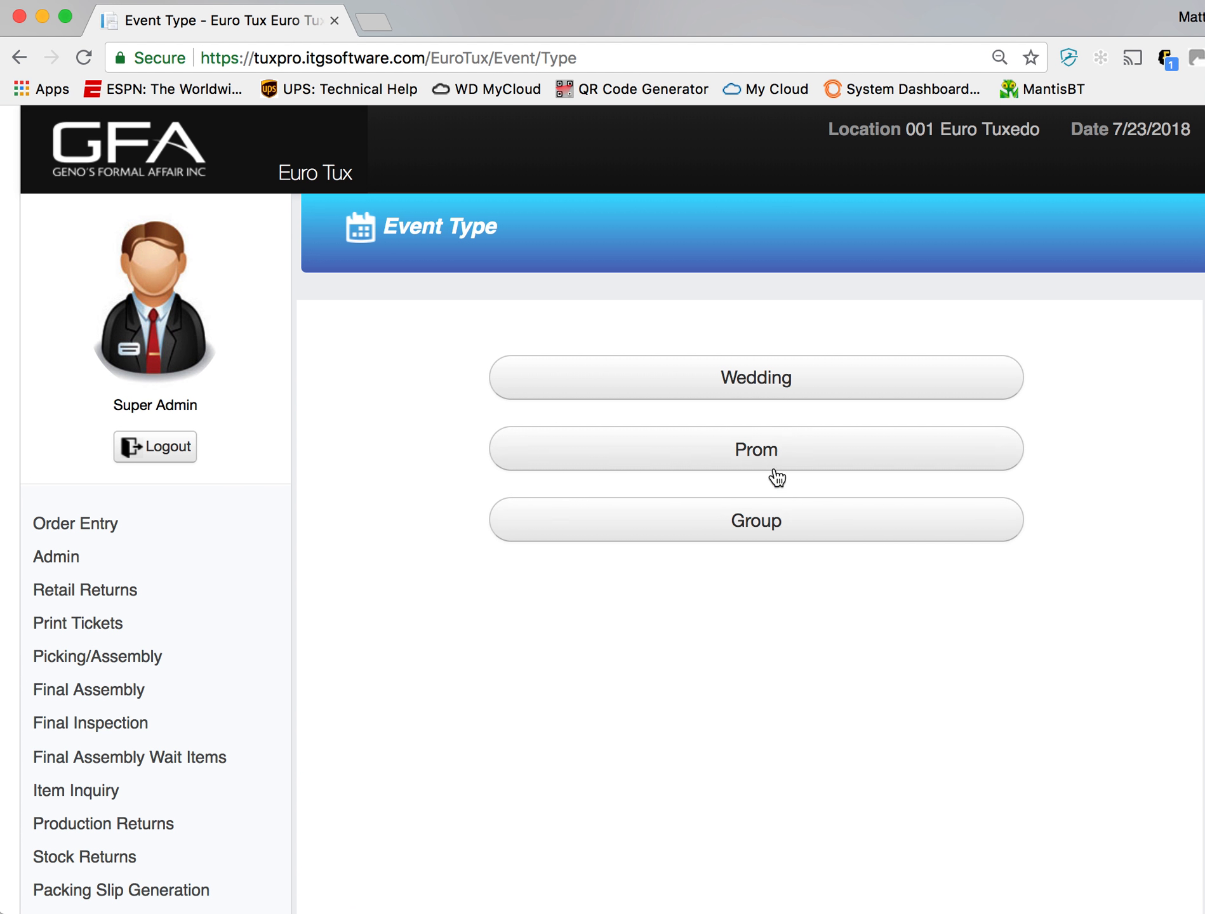
pyautogui.click(766, 383)
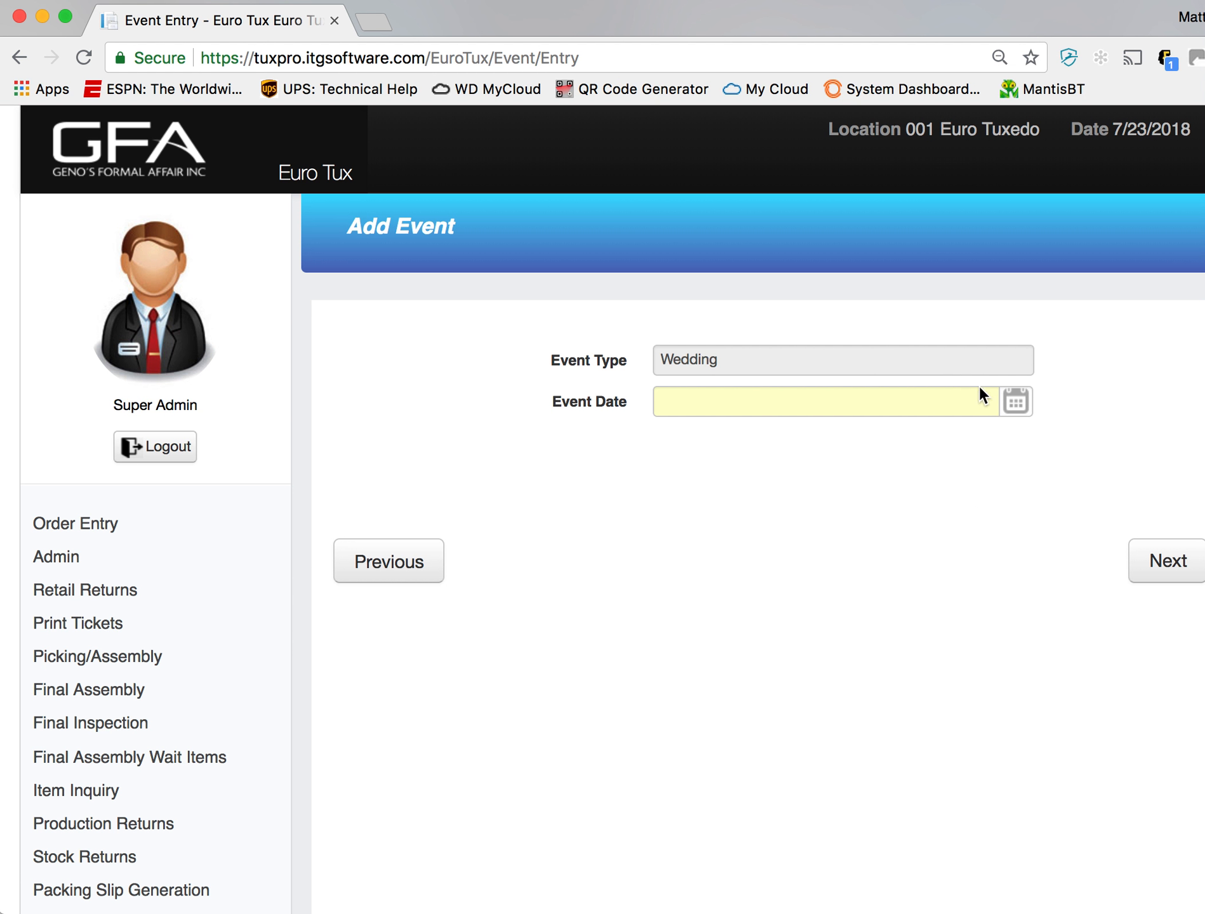
pyautogui.click(1013, 400)
pyautogui.click(909, 439)
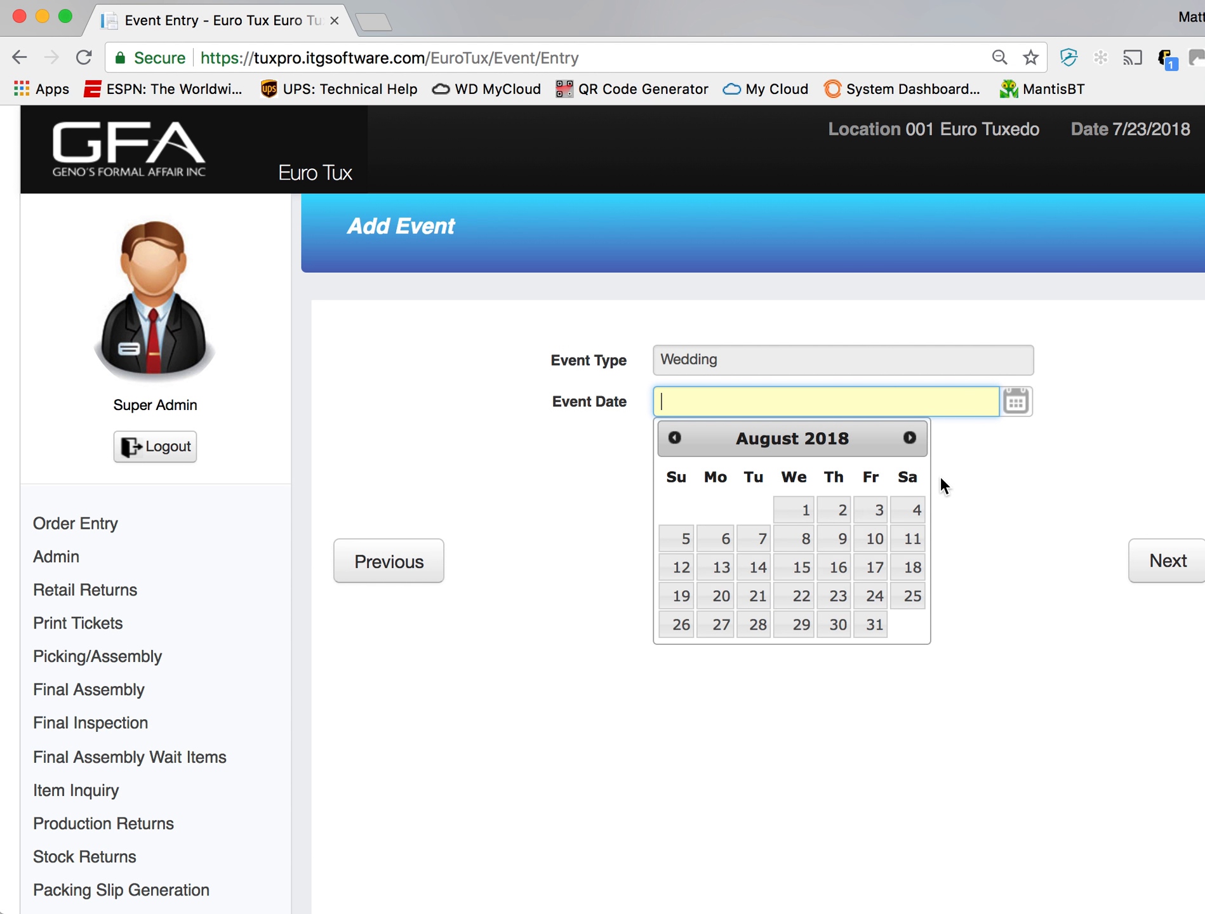
pyautogui.click(914, 541)
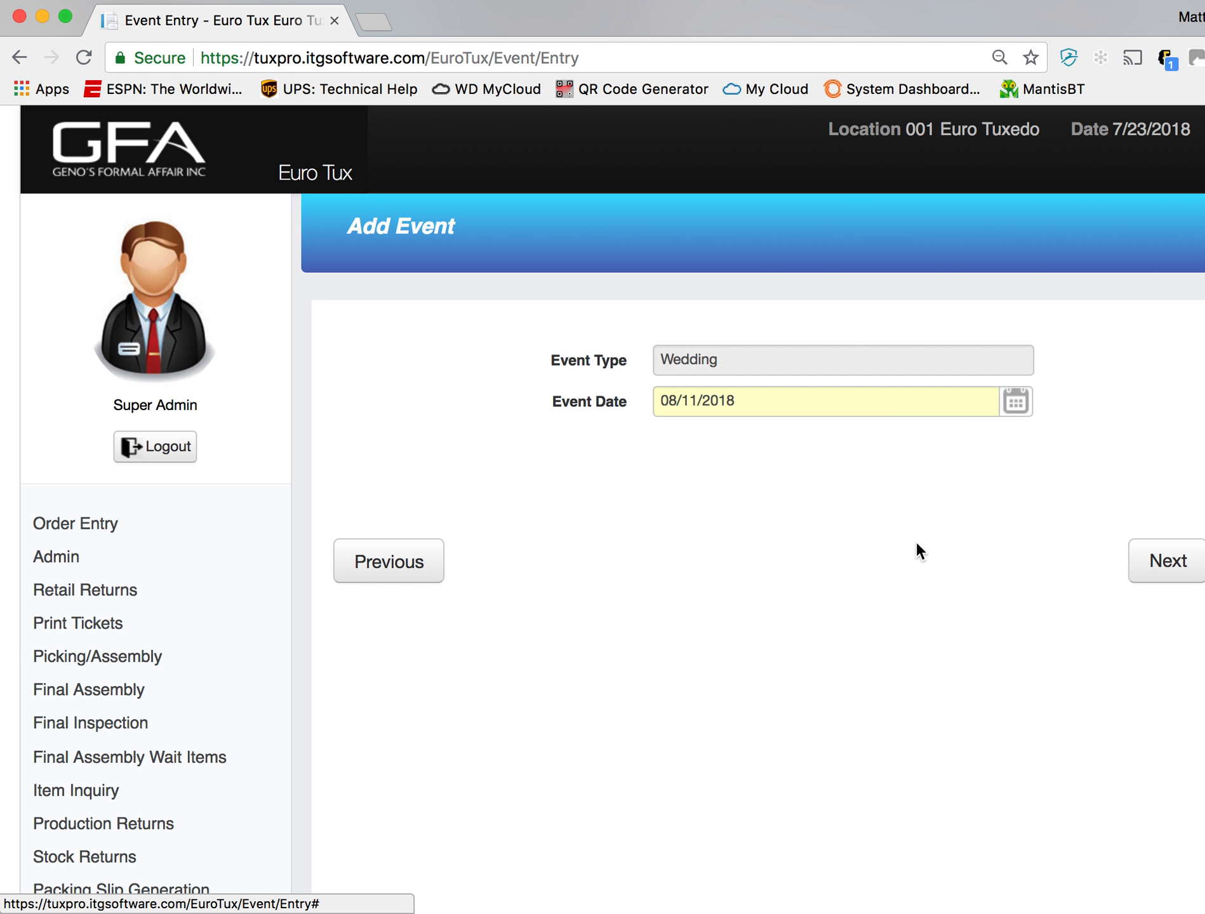
pyautogui.click(1162, 569)
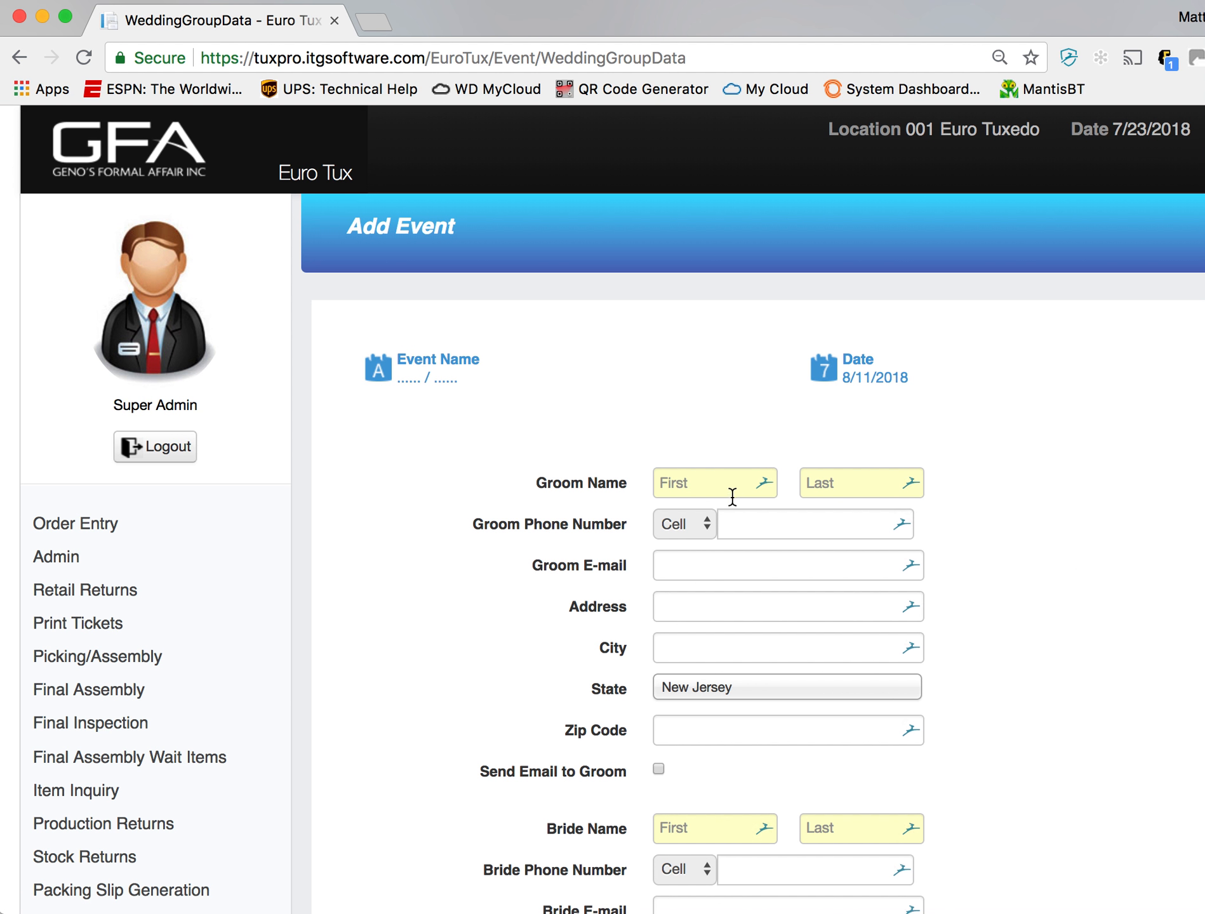
# - Enter the groom's first and last name in the wedding event details
pyautogui.click(732, 490)
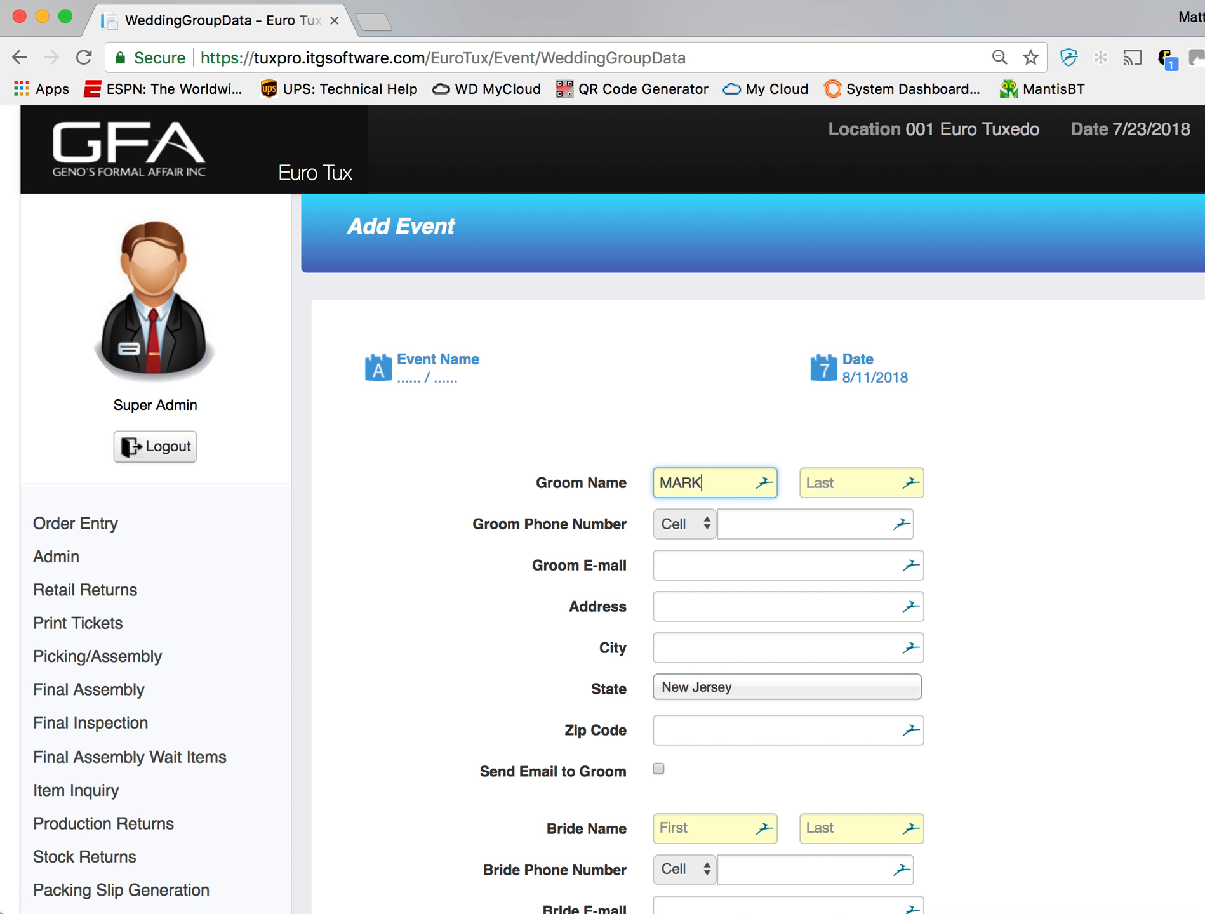
pyautogui.press('Tab')
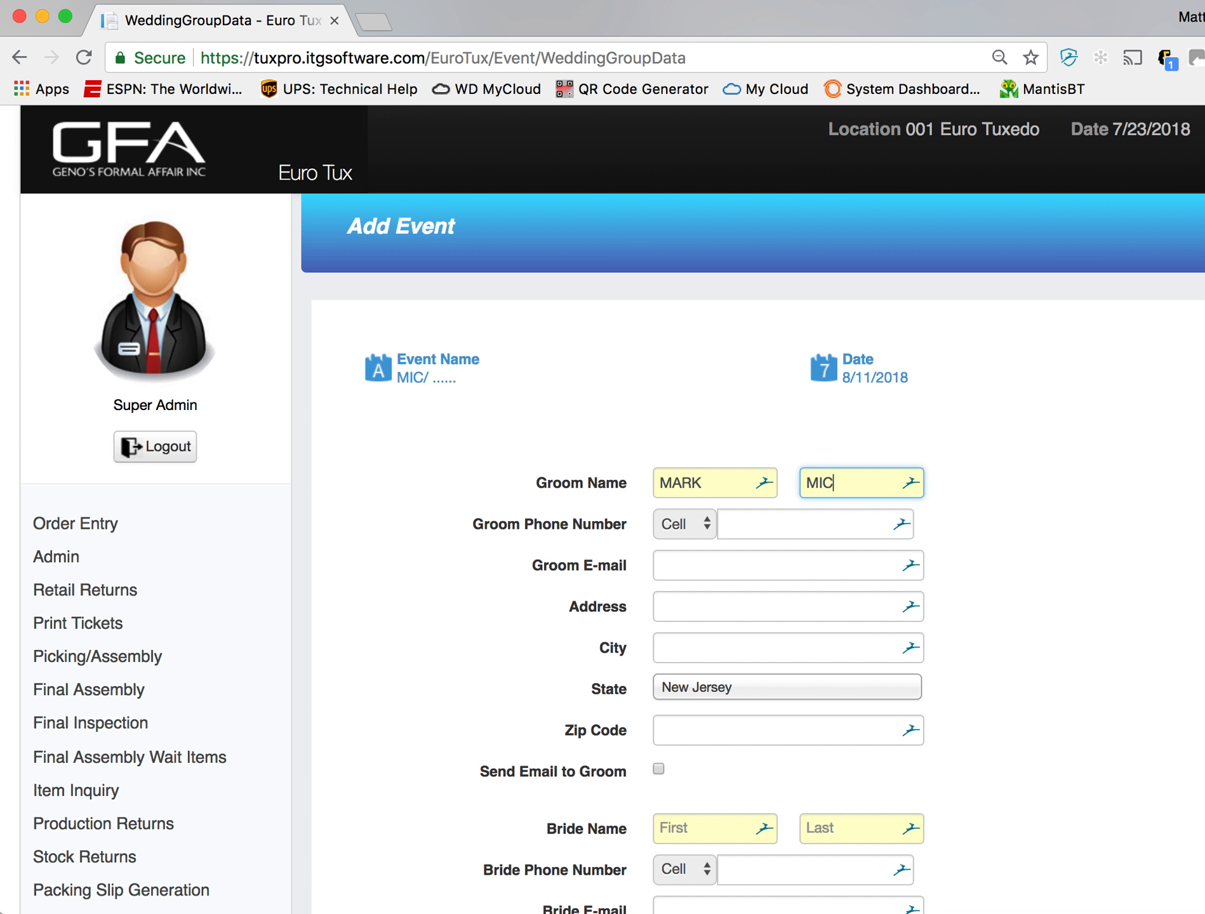
# - Enter the bride's first and last name in the wedding event details
pyautogui.click(721, 828)
pyautogui.scroll(-2, 814, 662)
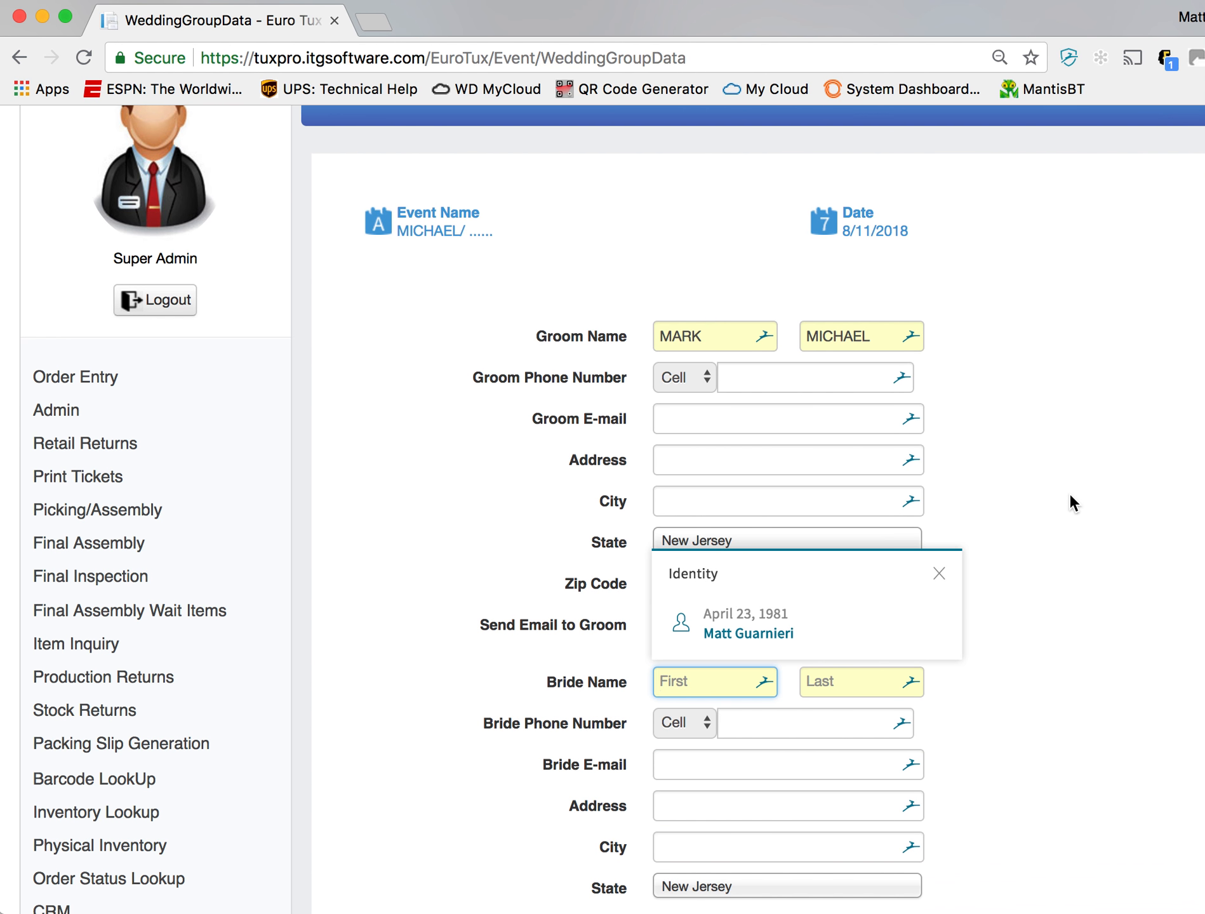
pyautogui.click(1069, 493)
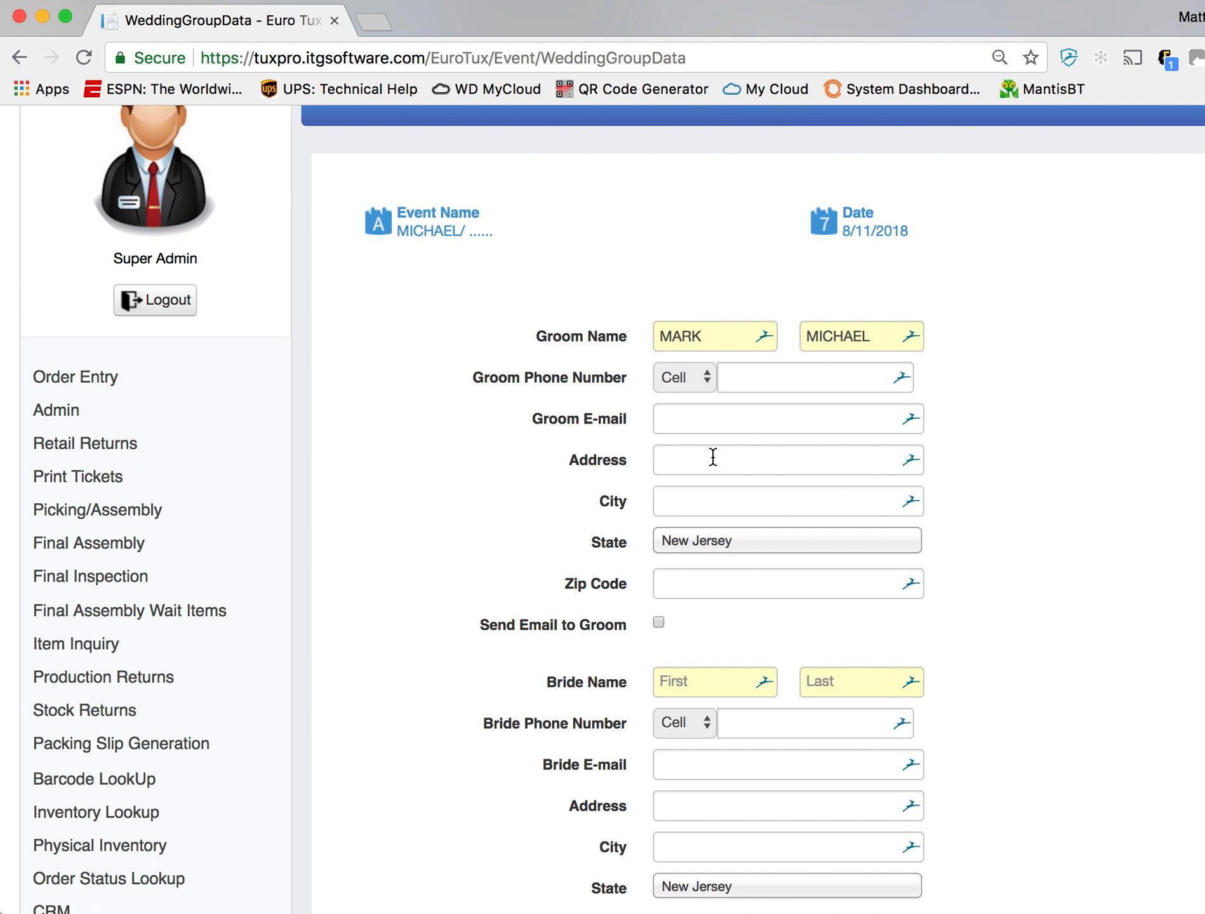
pyautogui.scroll(-2, 831, 564)
pyautogui.click(735, 576)
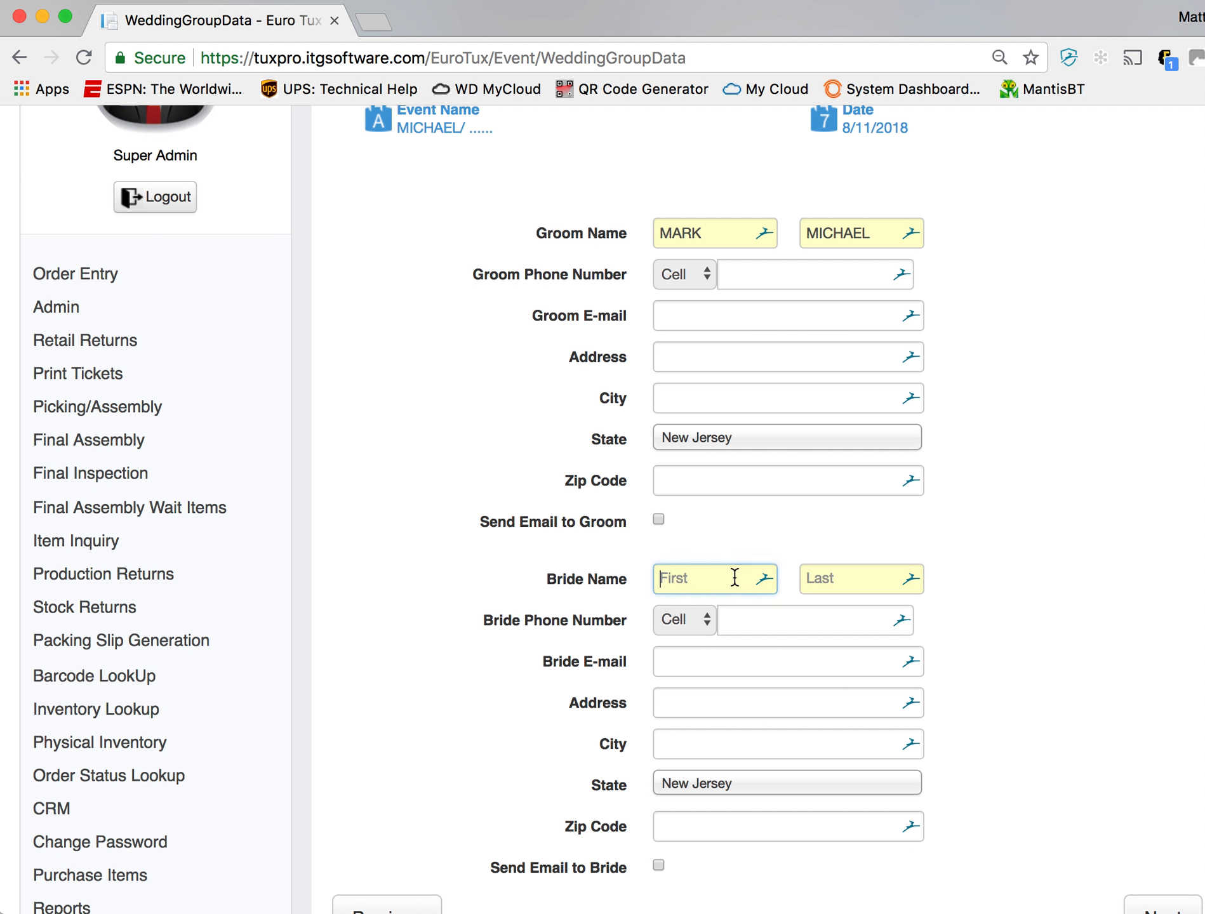
pyautogui.write('JESS')
pyautogui.press('Tab')
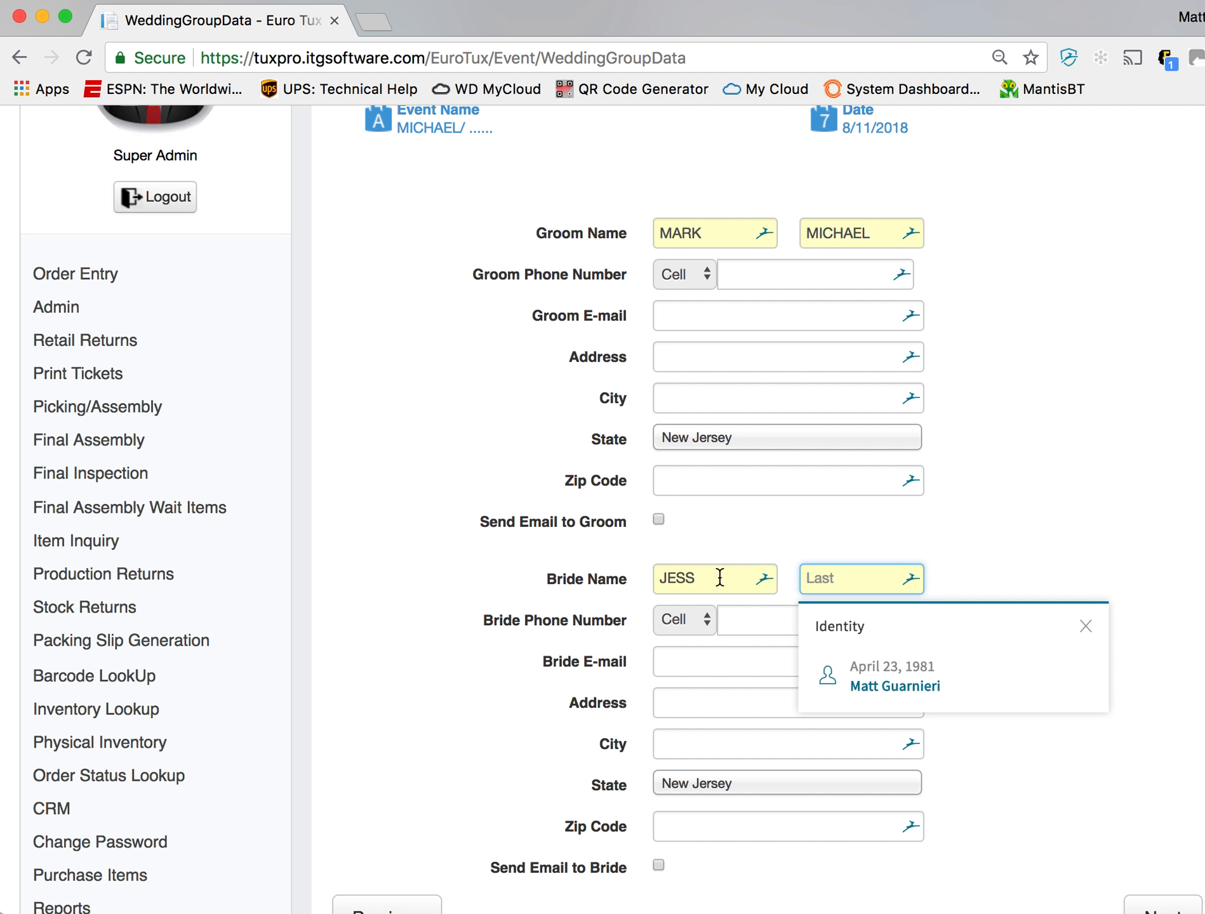
pyautogui.click(708, 576)
pyautogui.write('E')
pyautogui.press('Tab')
pyautogui.write('PRO')
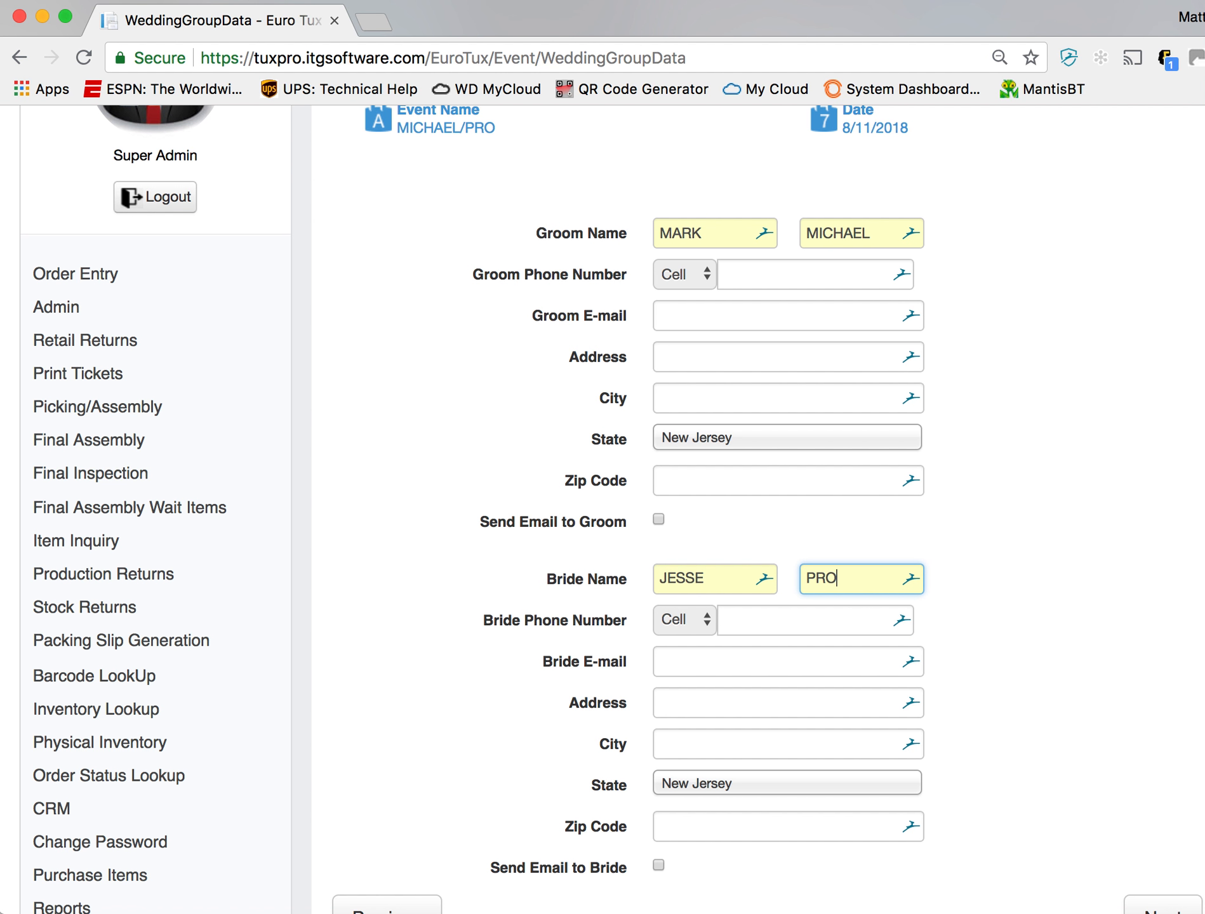
pyautogui.press('BackSpace')
pyautogui.write('ALL')
pyautogui.scroll(-5, 937, 543)
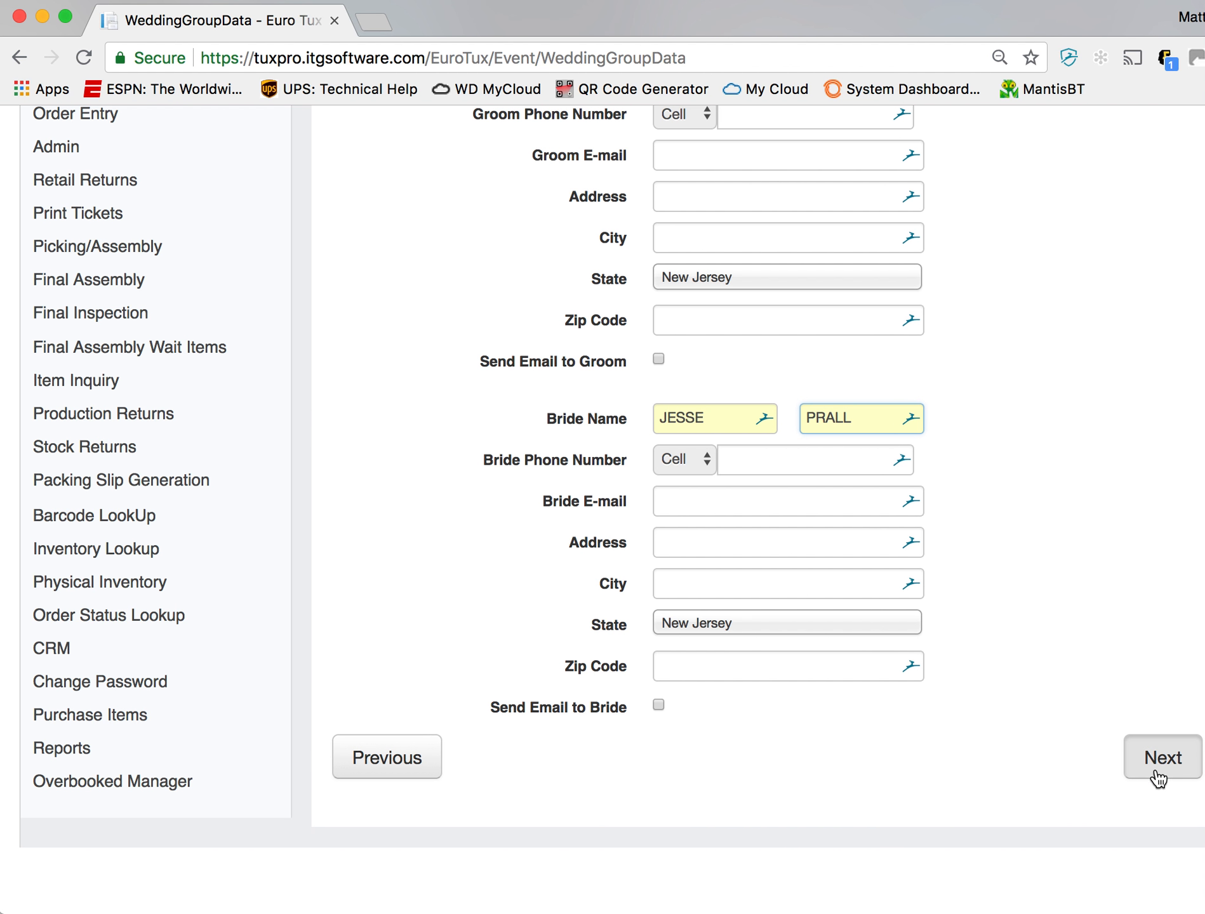
# - Continue to the wedding wearers and add five empty wearer rows
pyautogui.click(1159, 776)
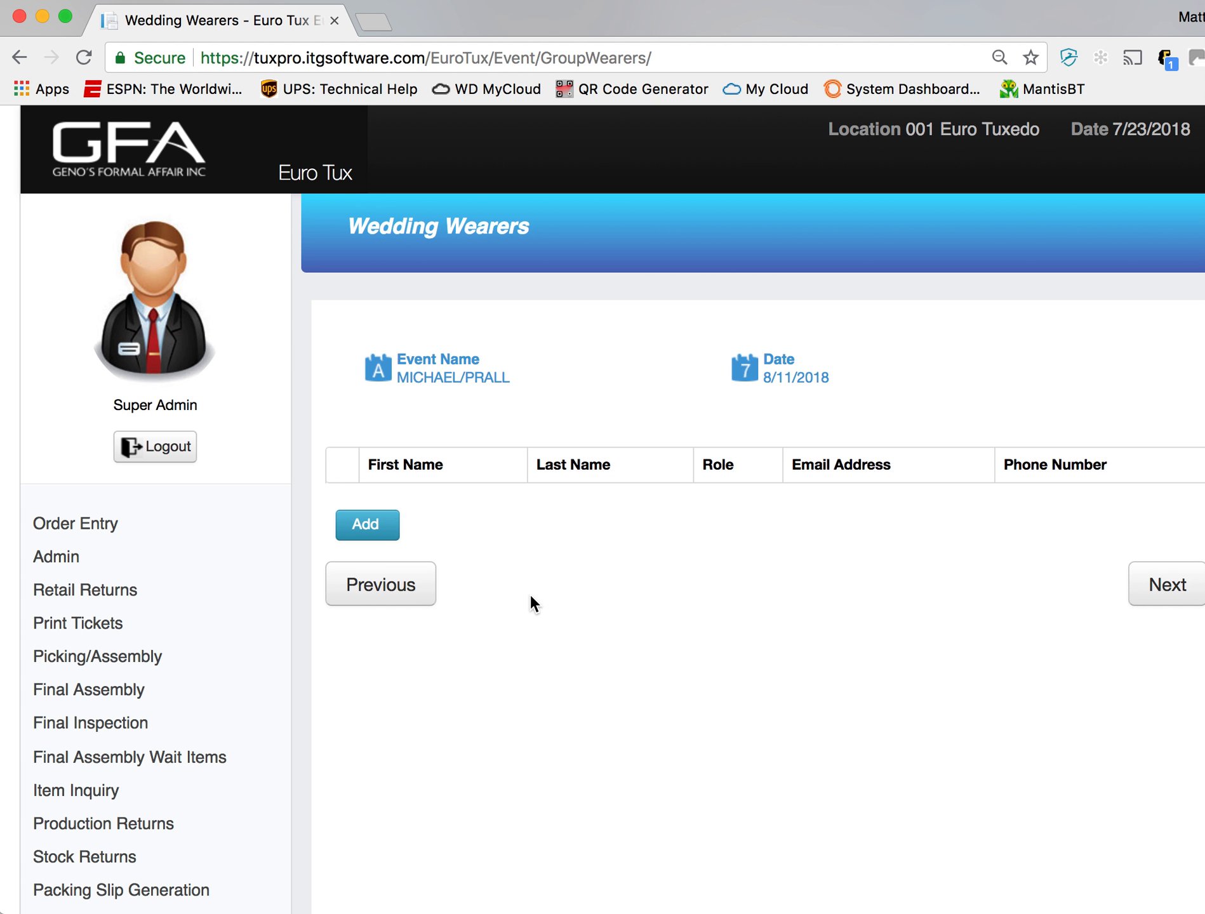
pyautogui.click(391, 532)
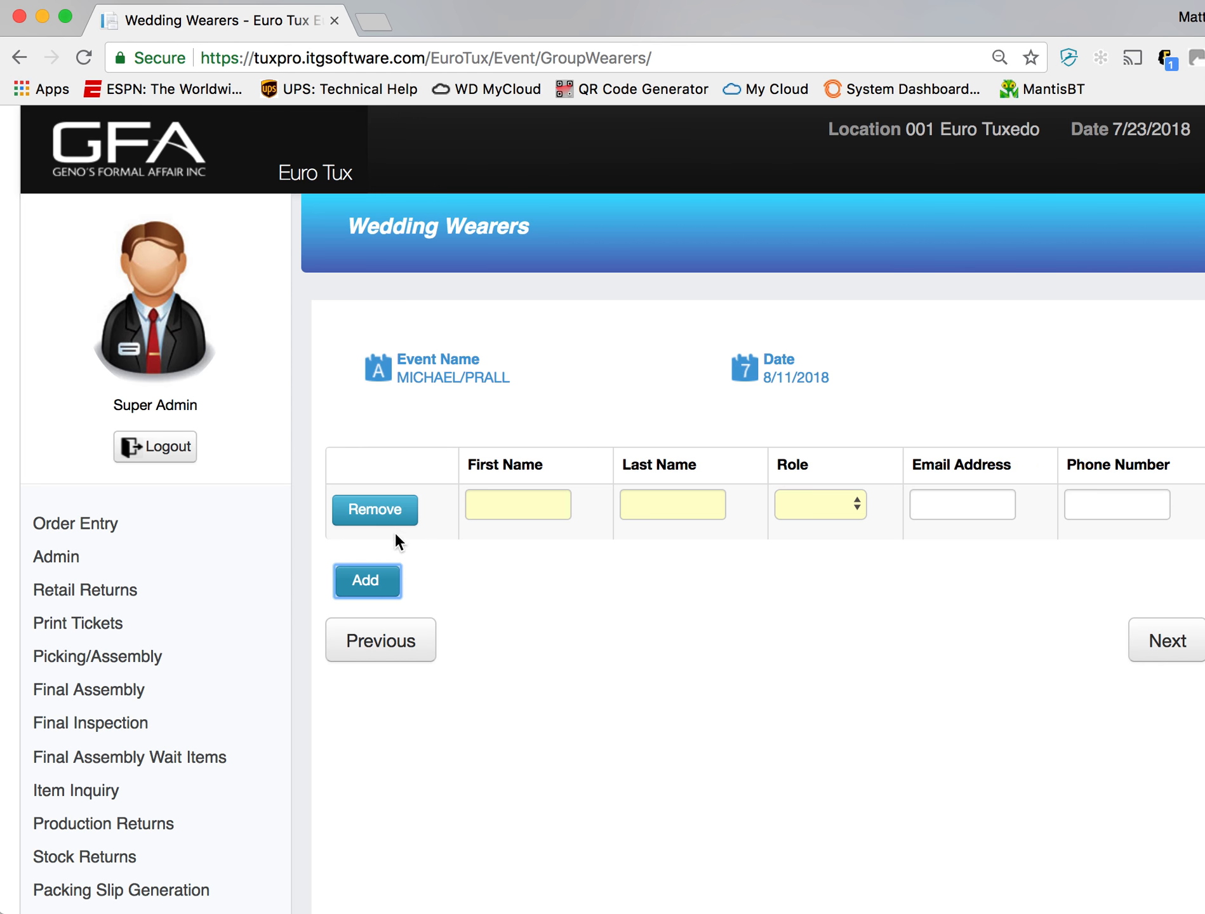
pyautogui.click(386, 585)
pyautogui.click(388, 642)
pyautogui.click(388, 696)
pyautogui.click(381, 739)
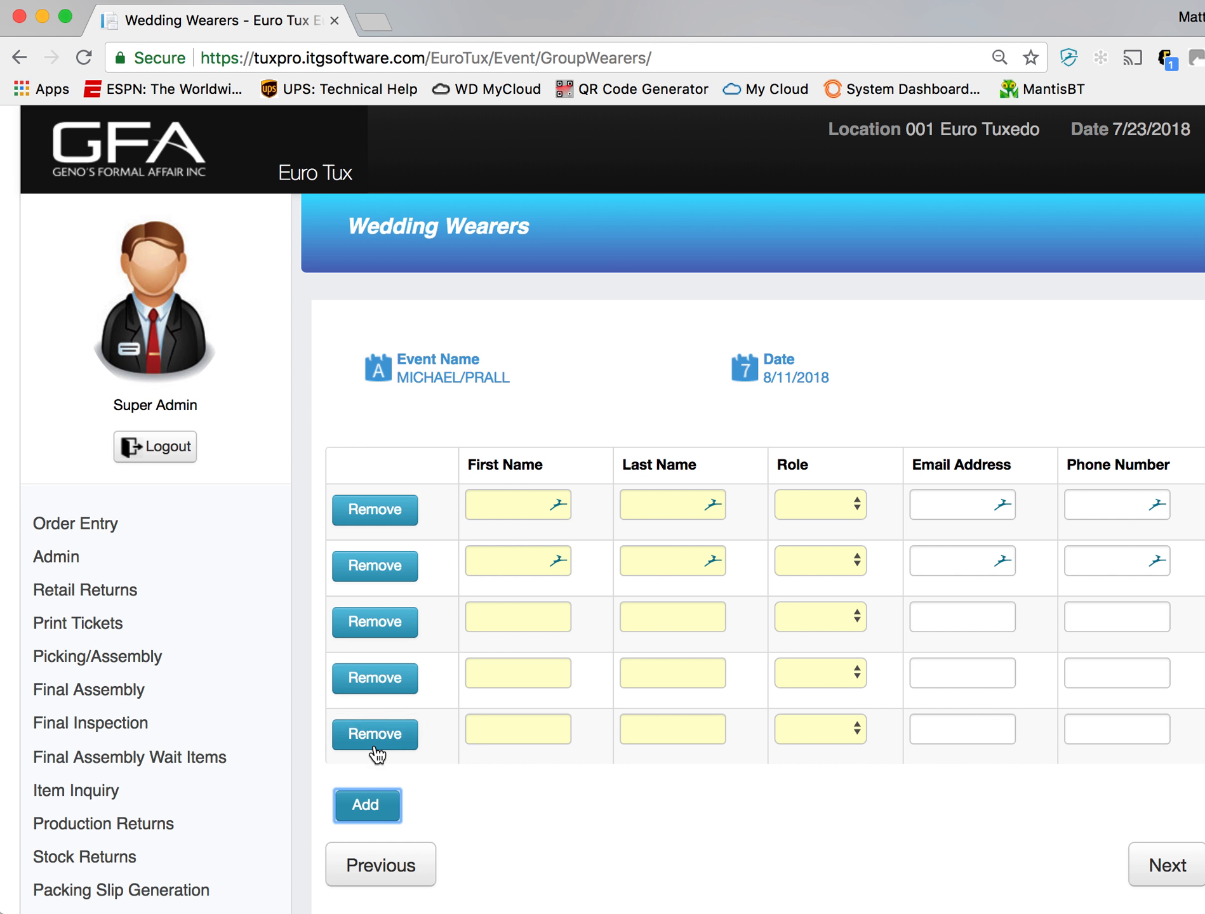
# - Enter the groom's first and last name in the first wearer row
pyautogui.click(527, 504)
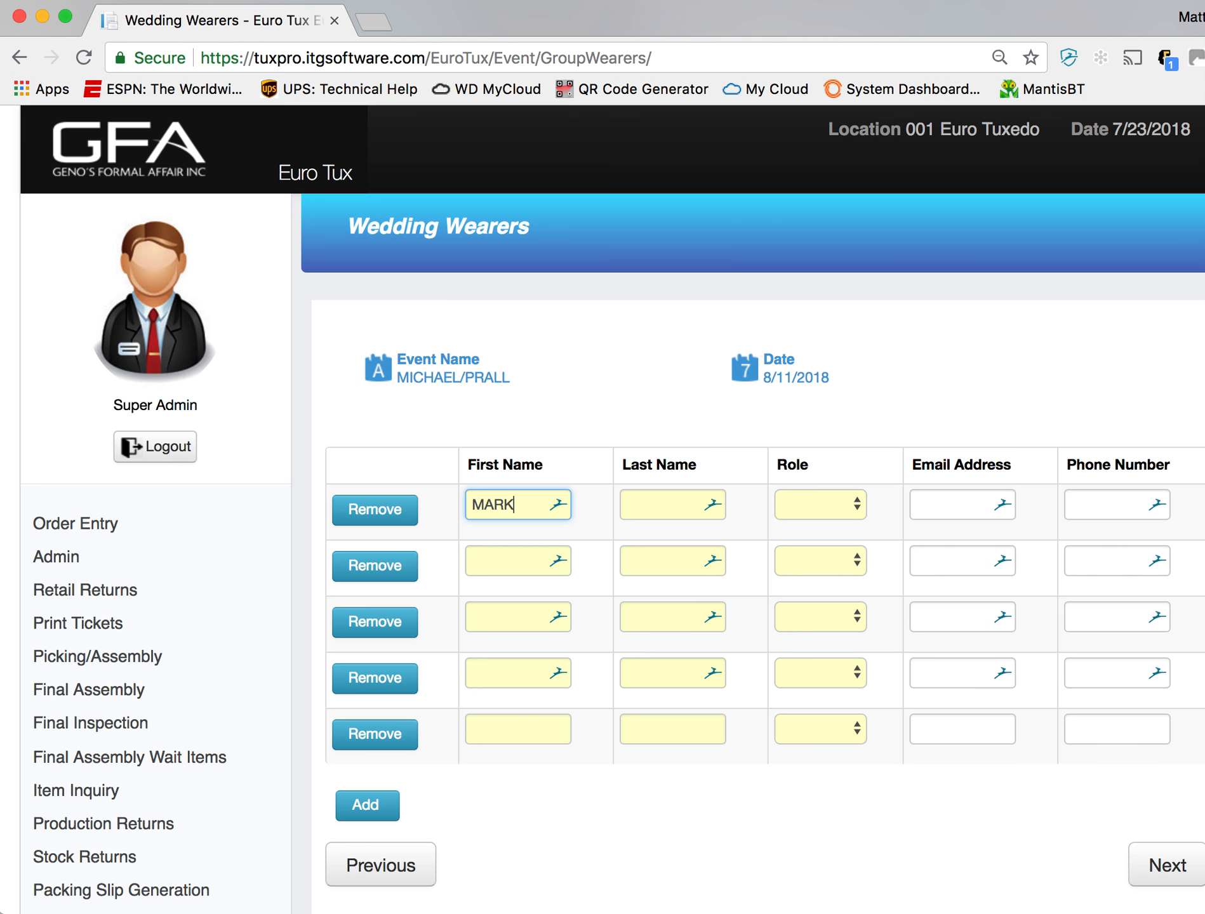
pyautogui.press('Tab')
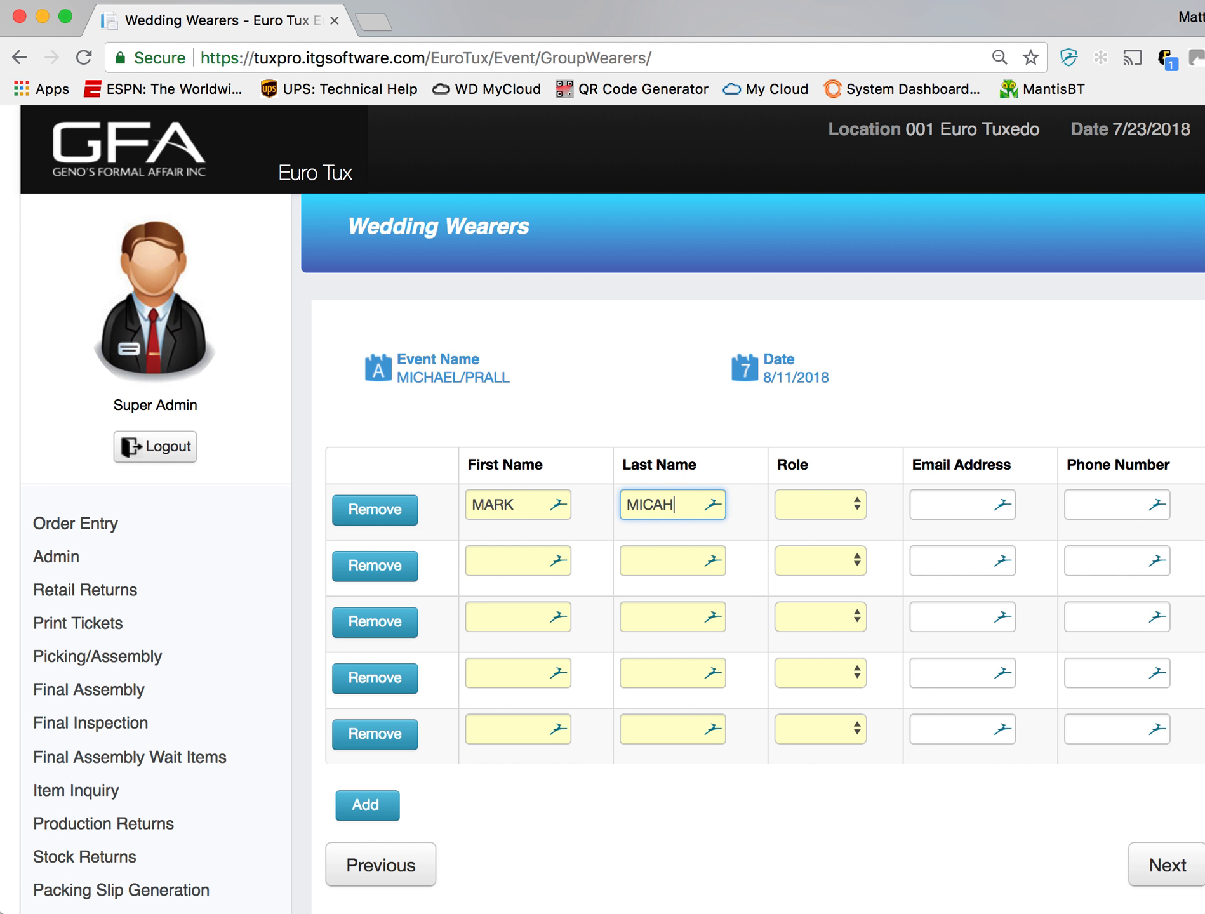
# - Set the first wearer's role to Groom, leaving the e-mail address and phone number empty
pyautogui.press('Tab')
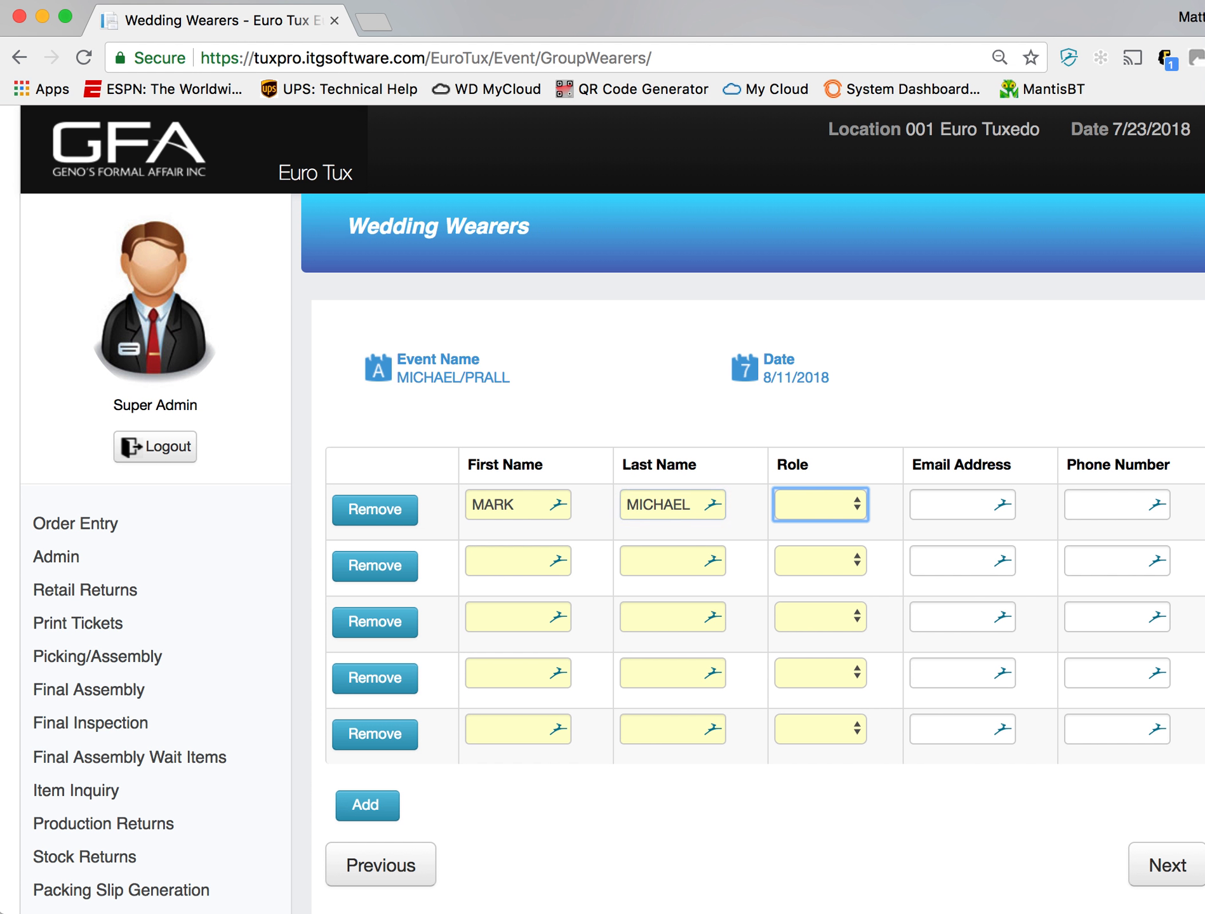
pyautogui.press('g')
pyautogui.press('Tab')
pyautogui.press('Tab')
pyautogui.press('Tab')
pyautogui.press('Tab')
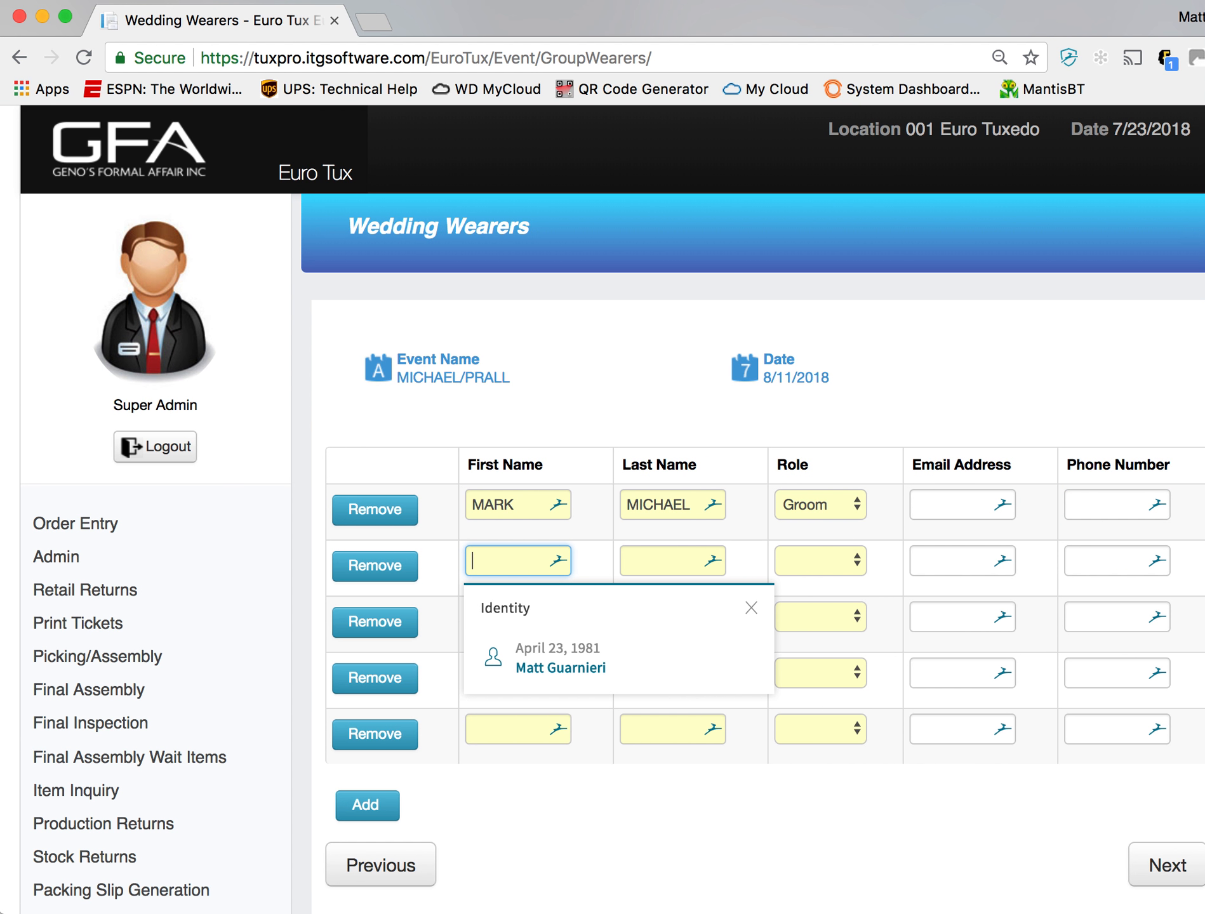
# - Fill in the second wearer row with first name SSS, last name SSS and the role Groomsman
pyautogui.write('SSS')
pyautogui.press('Tab')
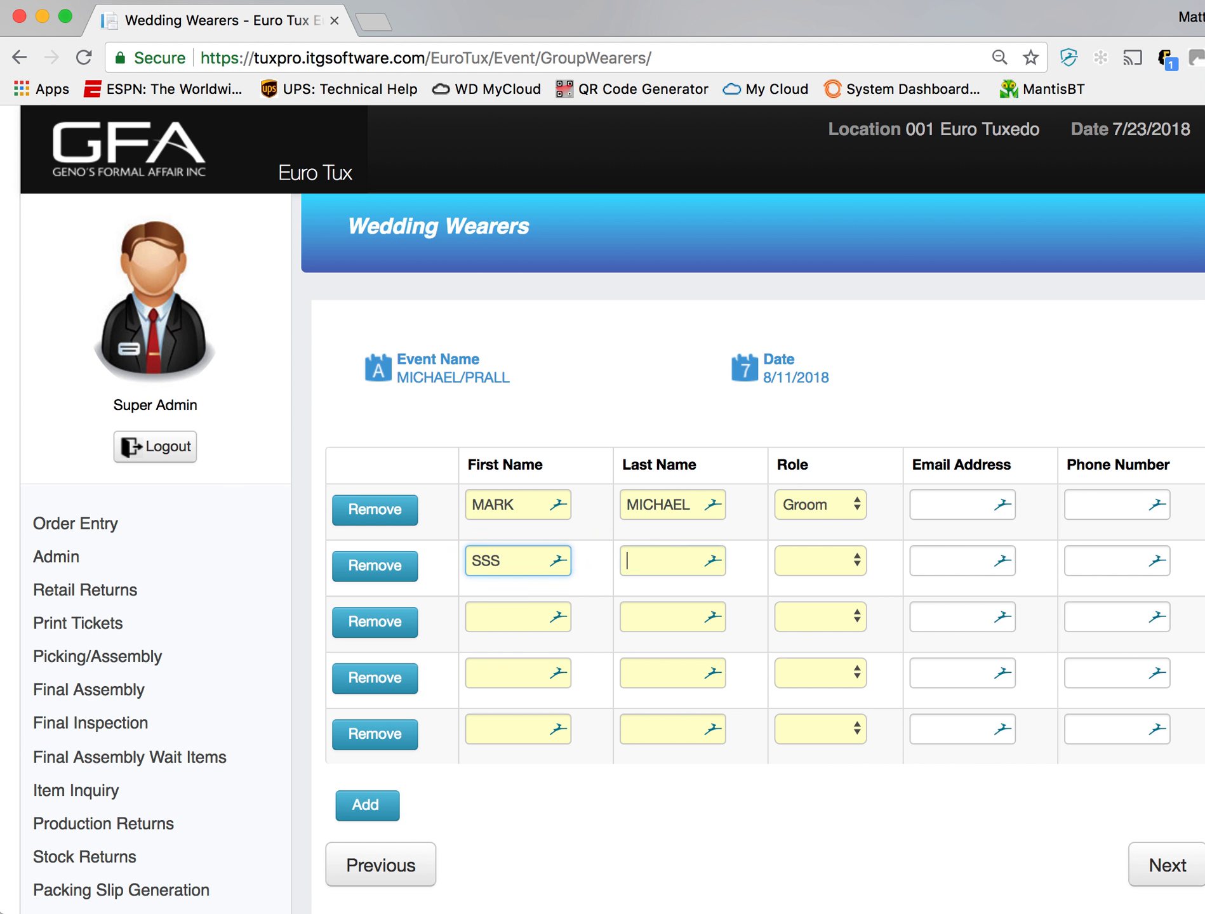
pyautogui.write('SSS')
pyautogui.press('Tab')
pyautogui.press('g')
pyautogui.press('g')
pyautogui.press('Tab')
pyautogui.press('Tab')
pyautogui.press('Tab')
pyautogui.press('Tab')
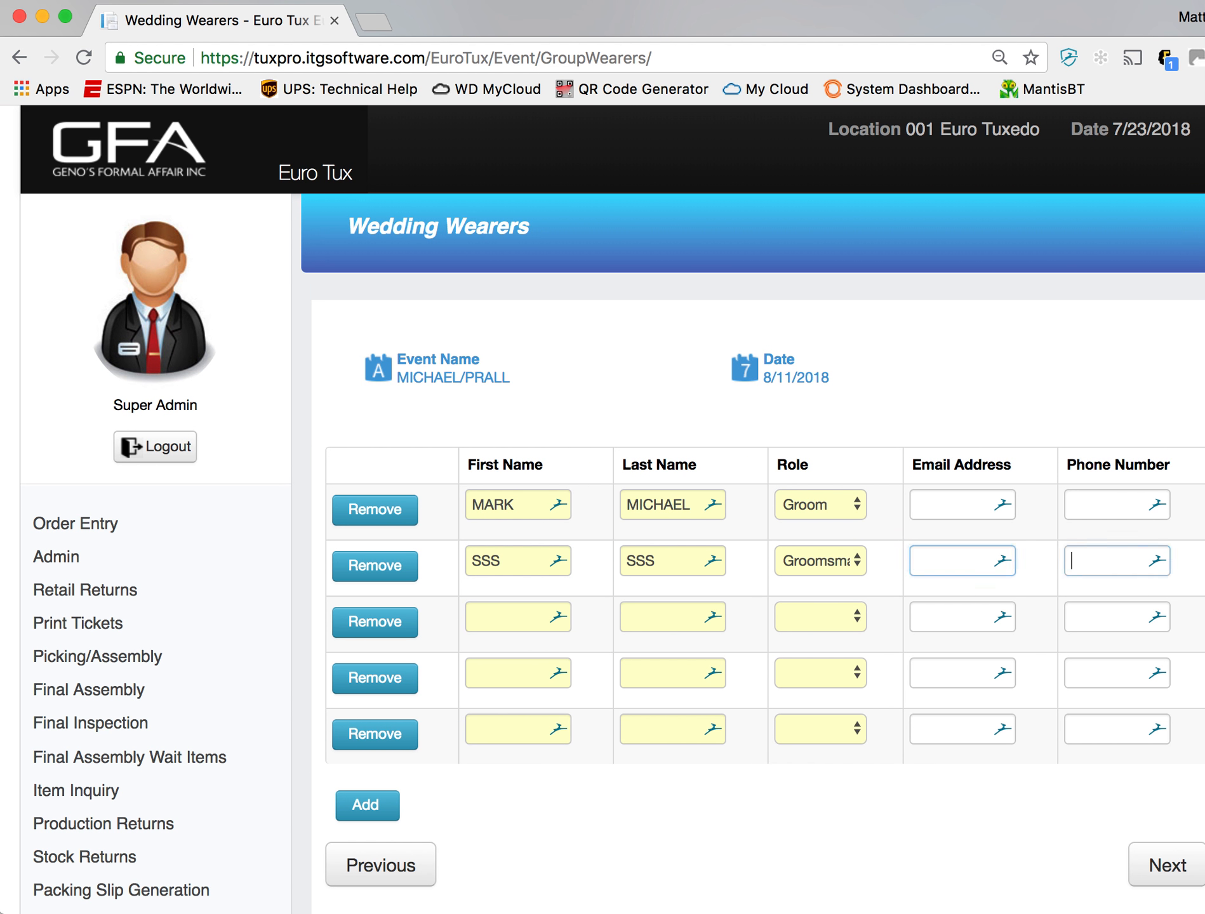
# - Fill in the third wearer row with first name LL, last name LL and the role Groomsman, leaving the contact fields empty
pyautogui.write('LL')
pyautogui.press('Tab')
pyautogui.write('LL')
pyautogui.press('Tab')
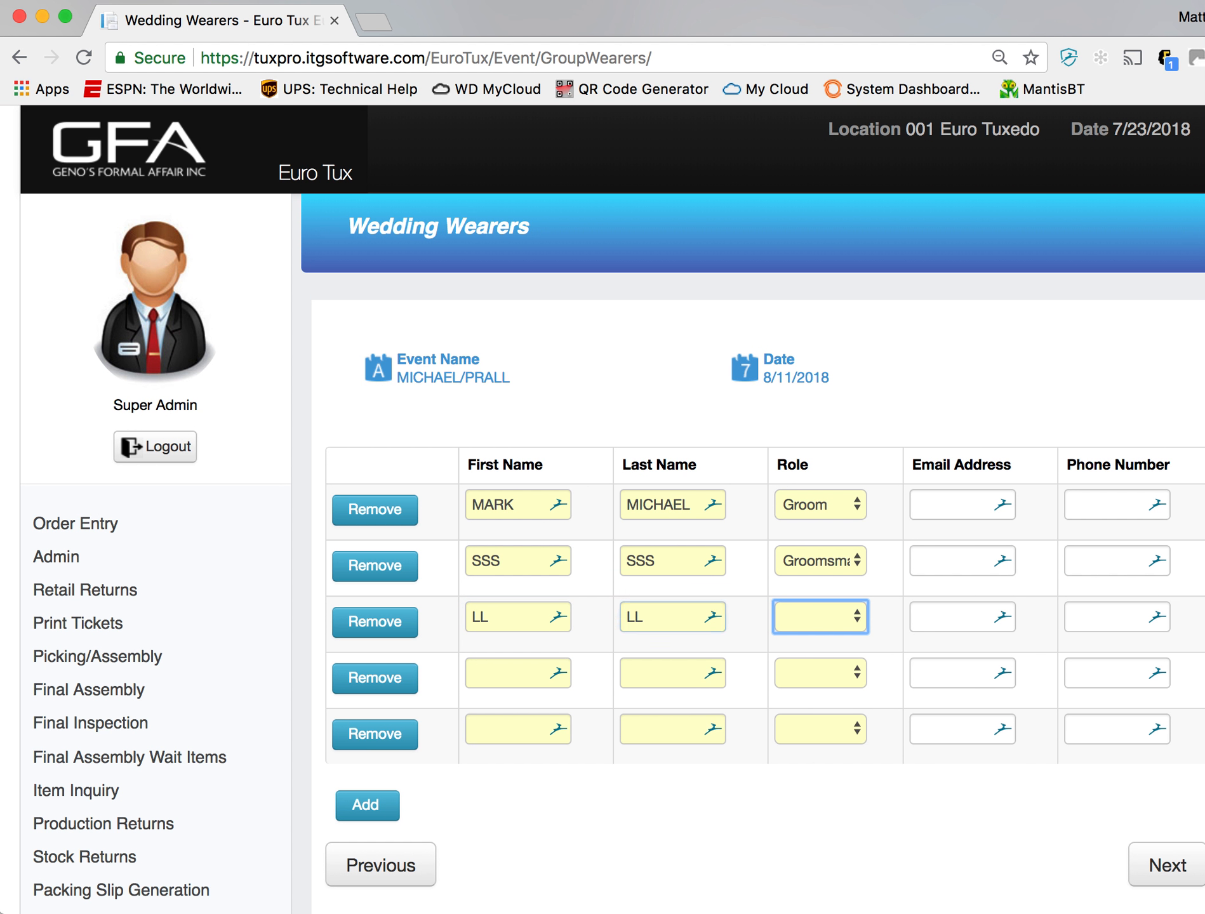
pyautogui.press('g')
pyautogui.press('g')
pyautogui.press('Tab')
pyautogui.press('Tab')
pyautogui.press('Tab')
# - Fill in the fourth wearer row with first name NN, last name NN and the role Groomsman, without contact details
pyautogui.press('Tab')
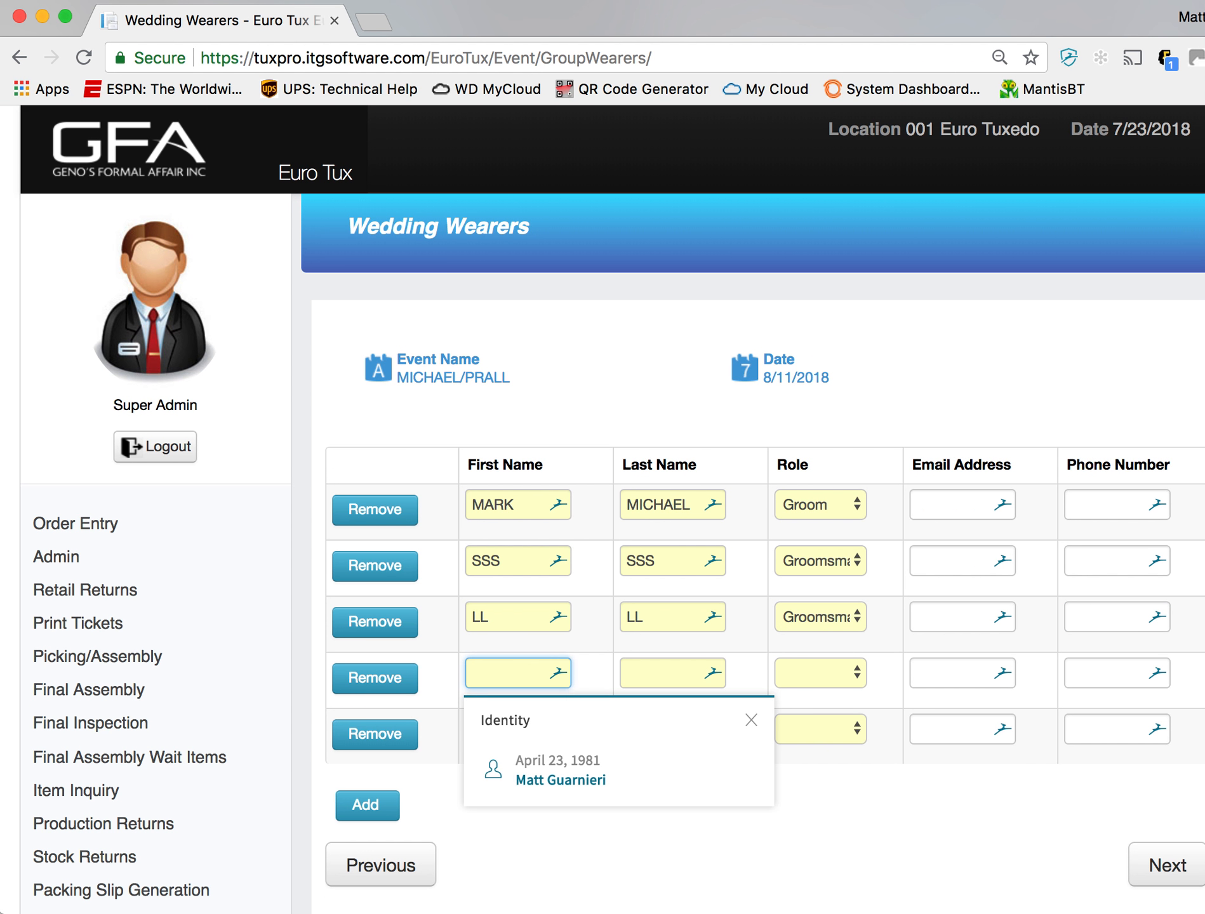
pyautogui.write('NN')
pyautogui.press('Tab')
pyautogui.write('NN')
pyautogui.press('Tab')
pyautogui.press('g')
pyautogui.press('g')
pyautogui.press('Tab')
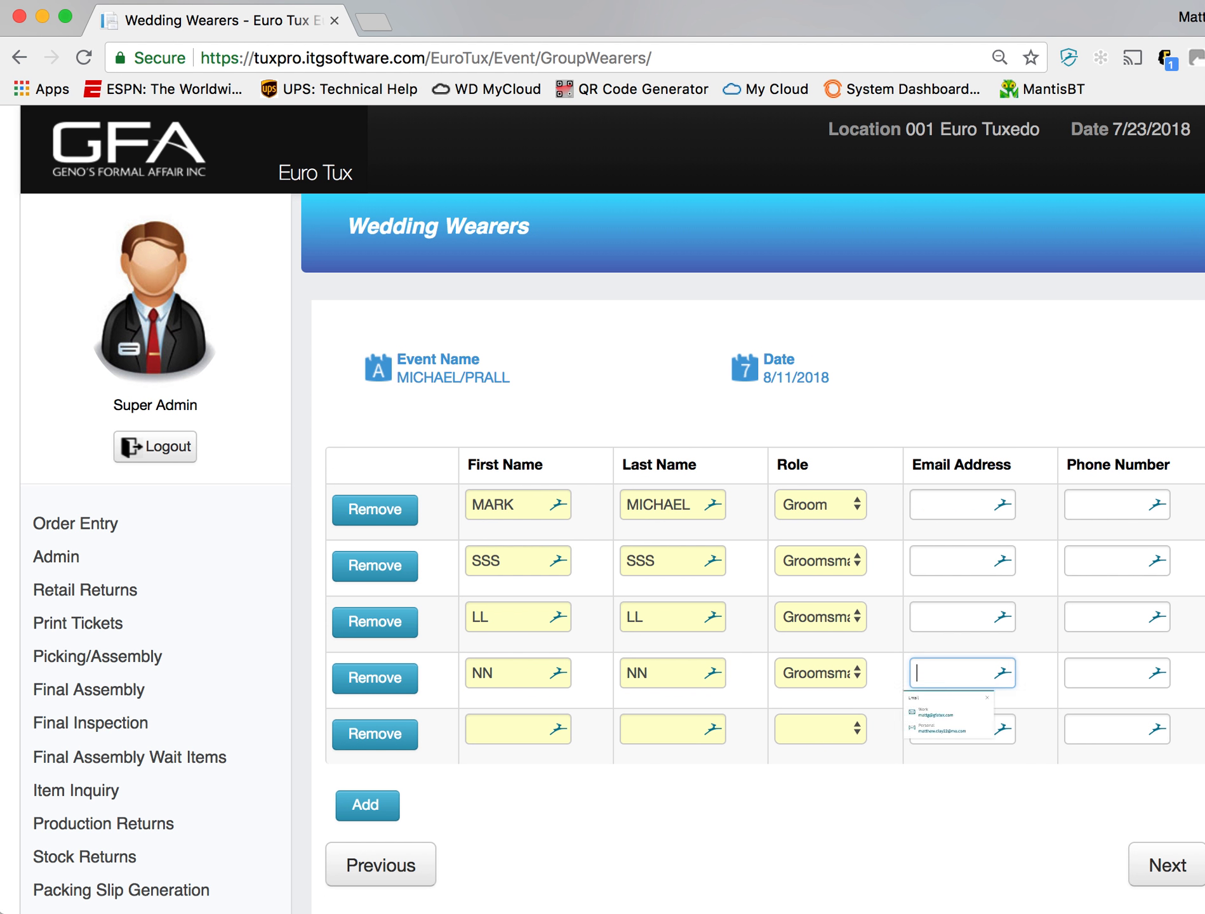
# - Fill in the fifth wearer row as VV VV with the role Groomsman and continue to the wedding registry
pyautogui.press('Tab')
pyautogui.press('Tab')
pyautogui.press('Tab')
pyautogui.write('VV')
pyautogui.press('Tab')
pyautogui.write('VV')
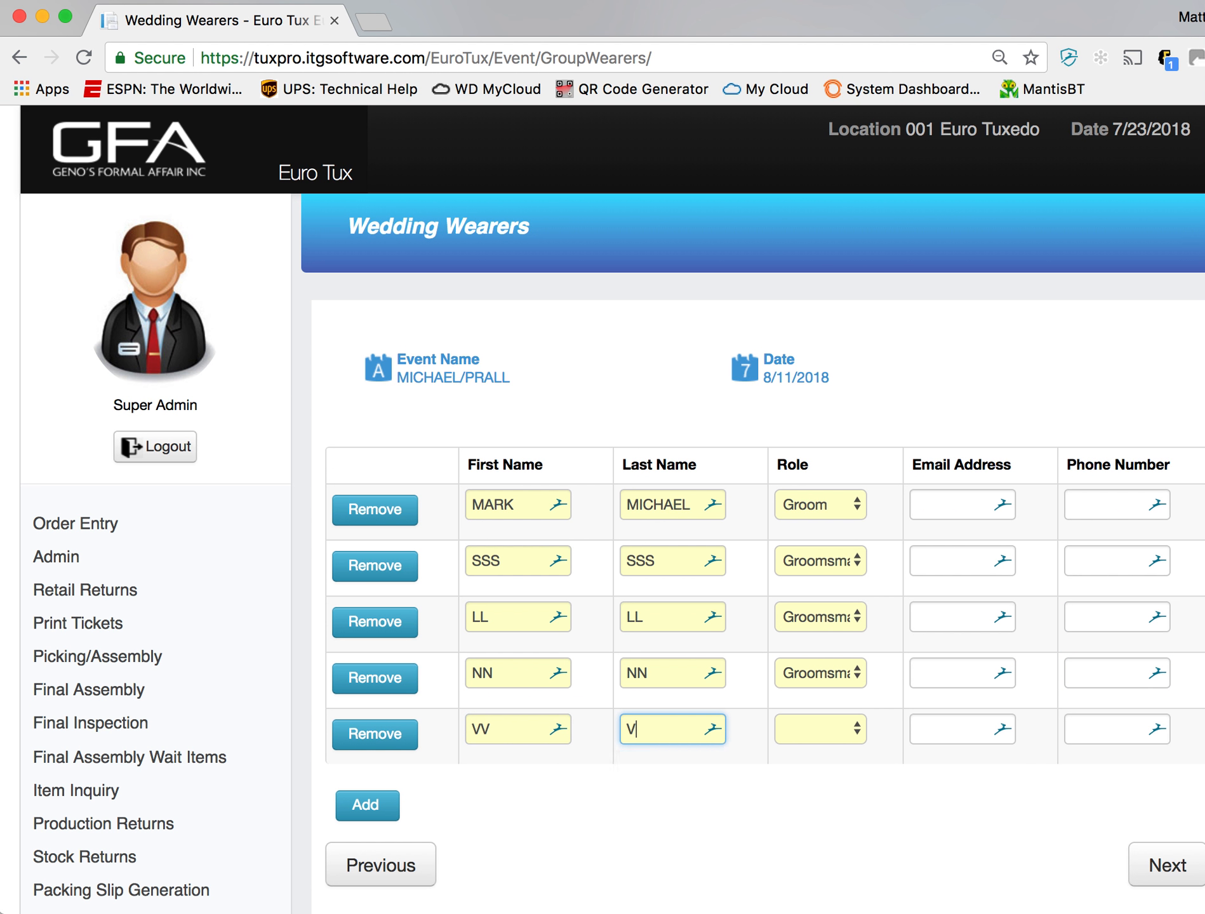
pyautogui.press('Tab')
pyautogui.press('g')
pyautogui.press('g')
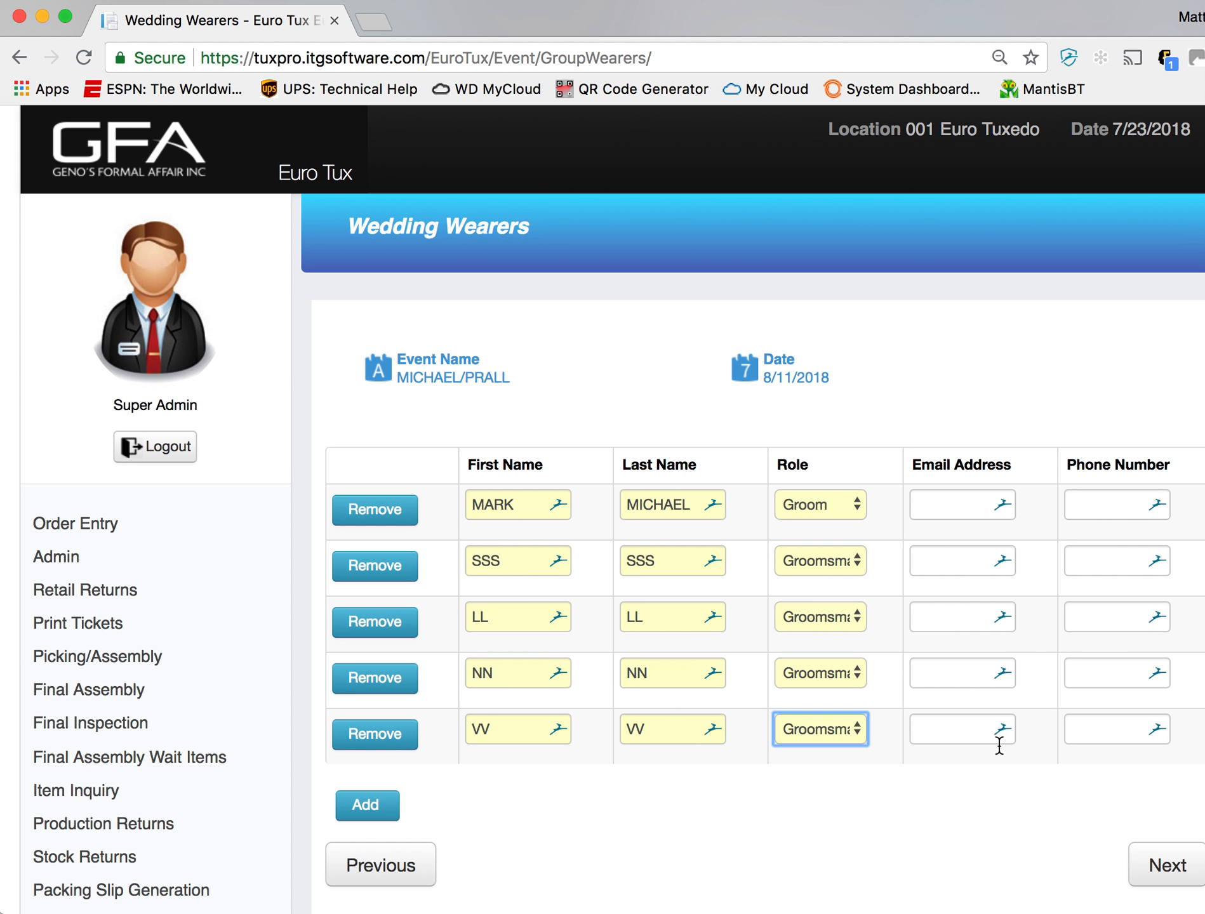
pyautogui.click(1167, 866)
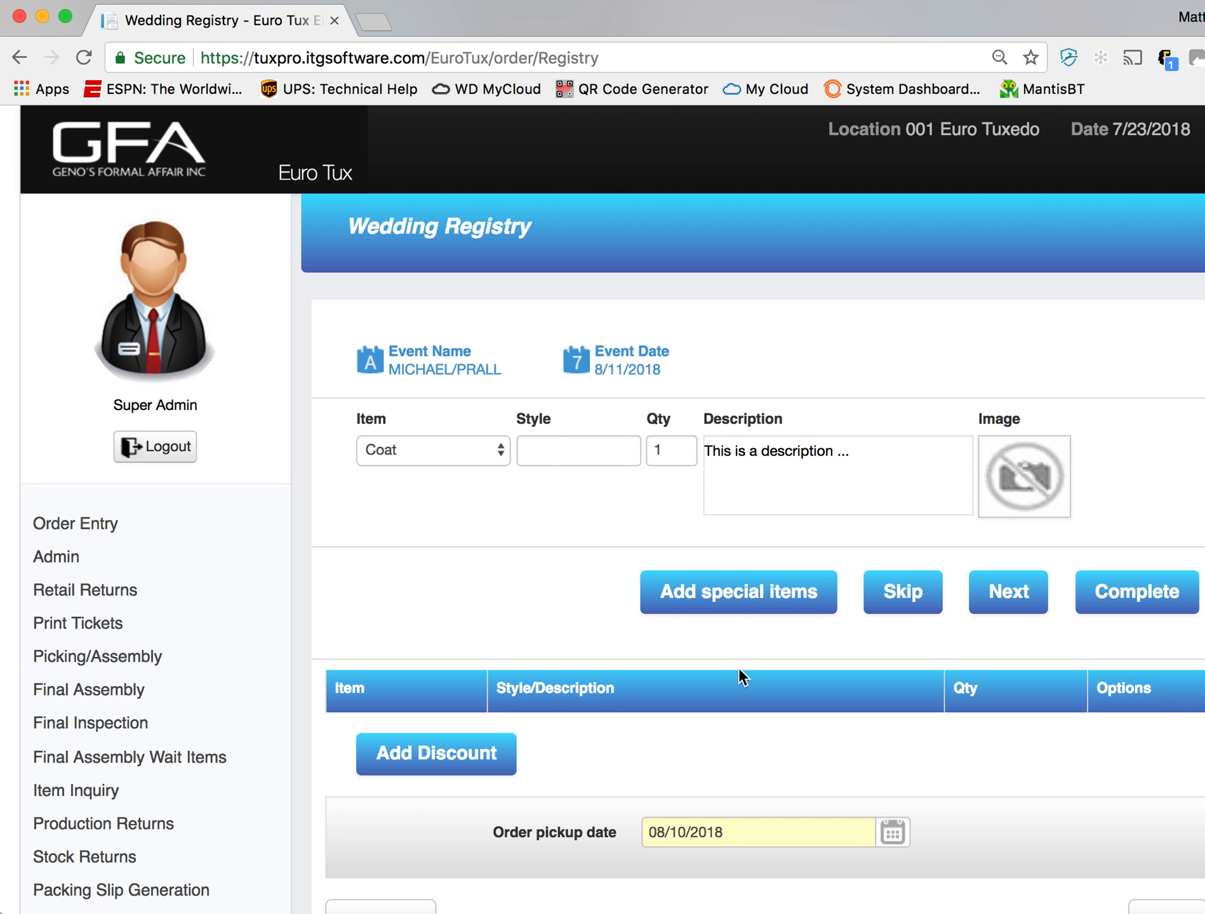
# - Add coat style 101 and pants style 201 to the wedding registry
pyautogui.click(563, 453)
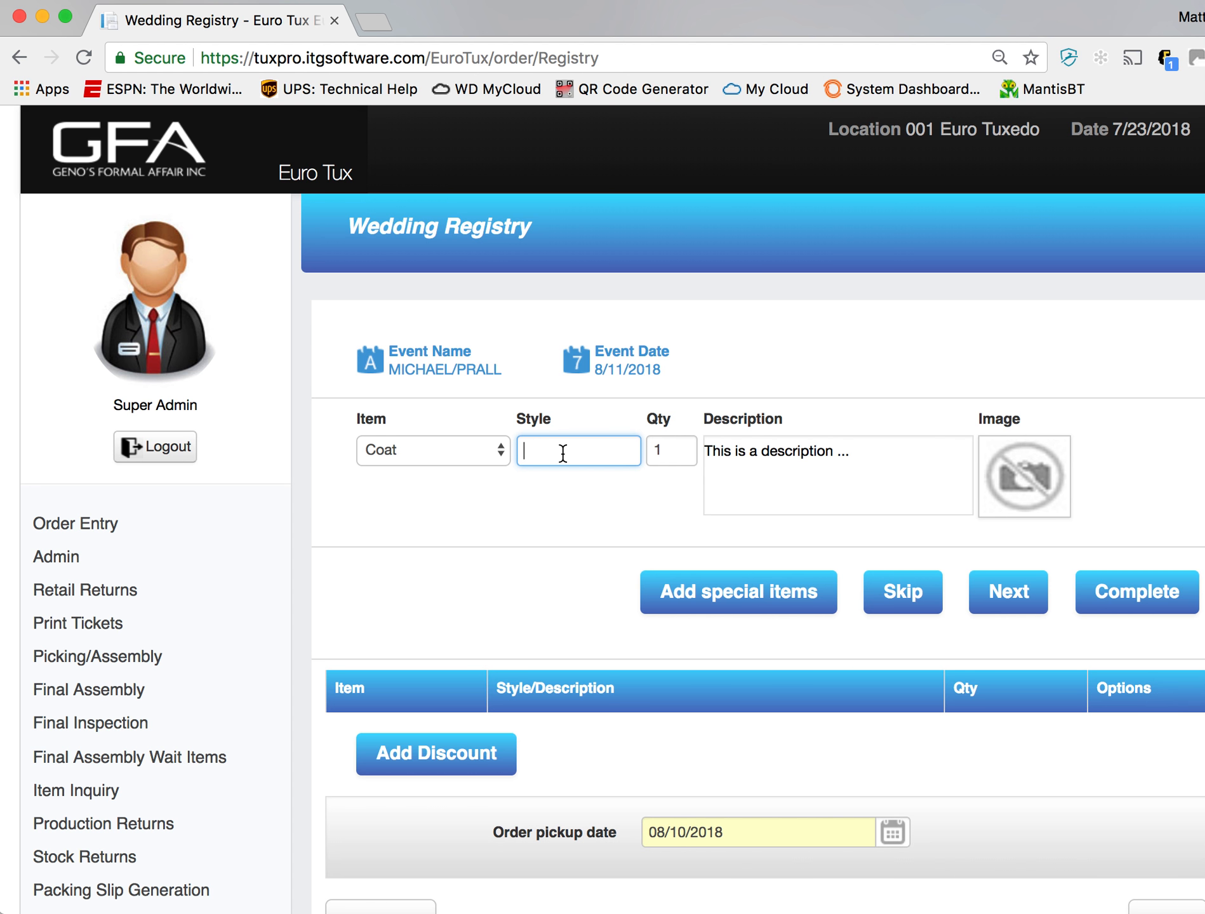
pyautogui.write('101')
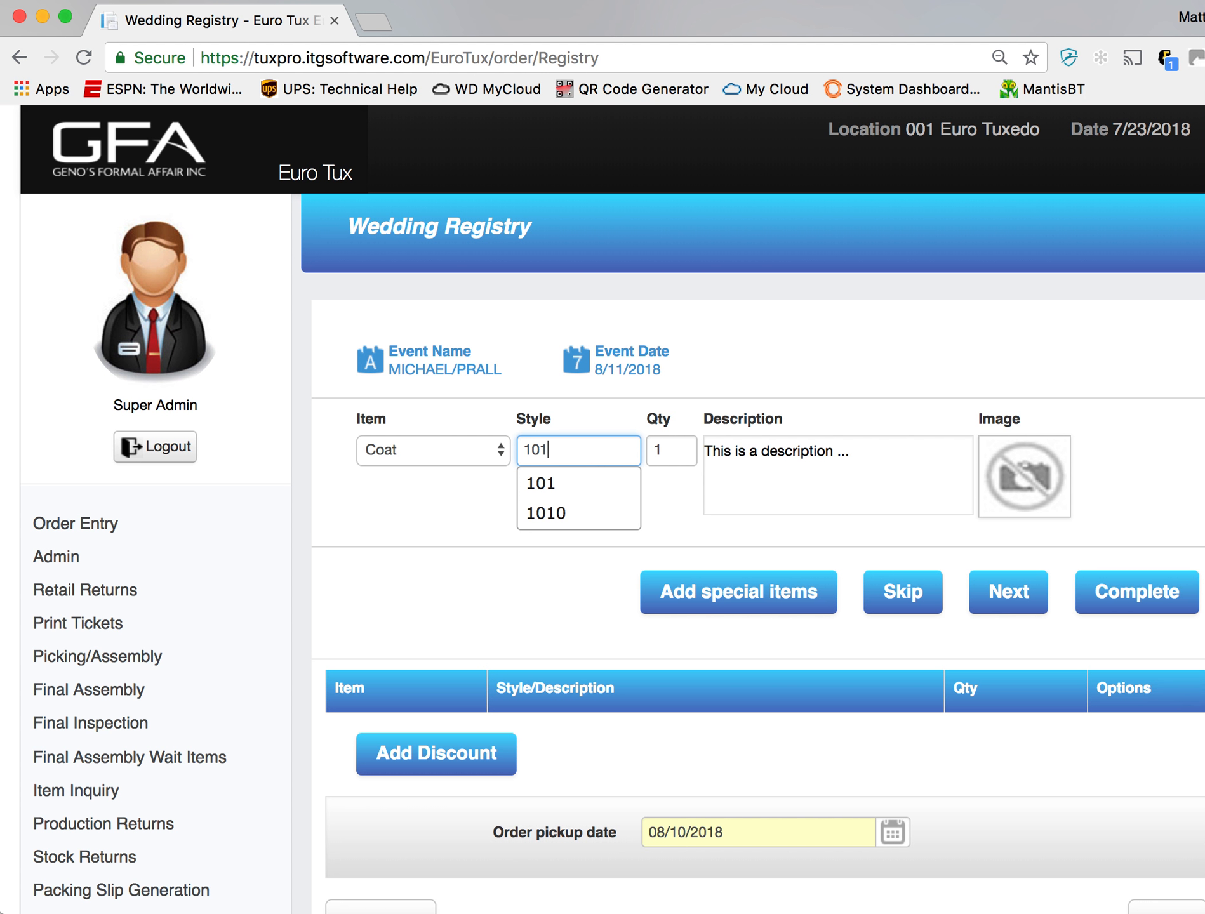
pyautogui.press('Return')
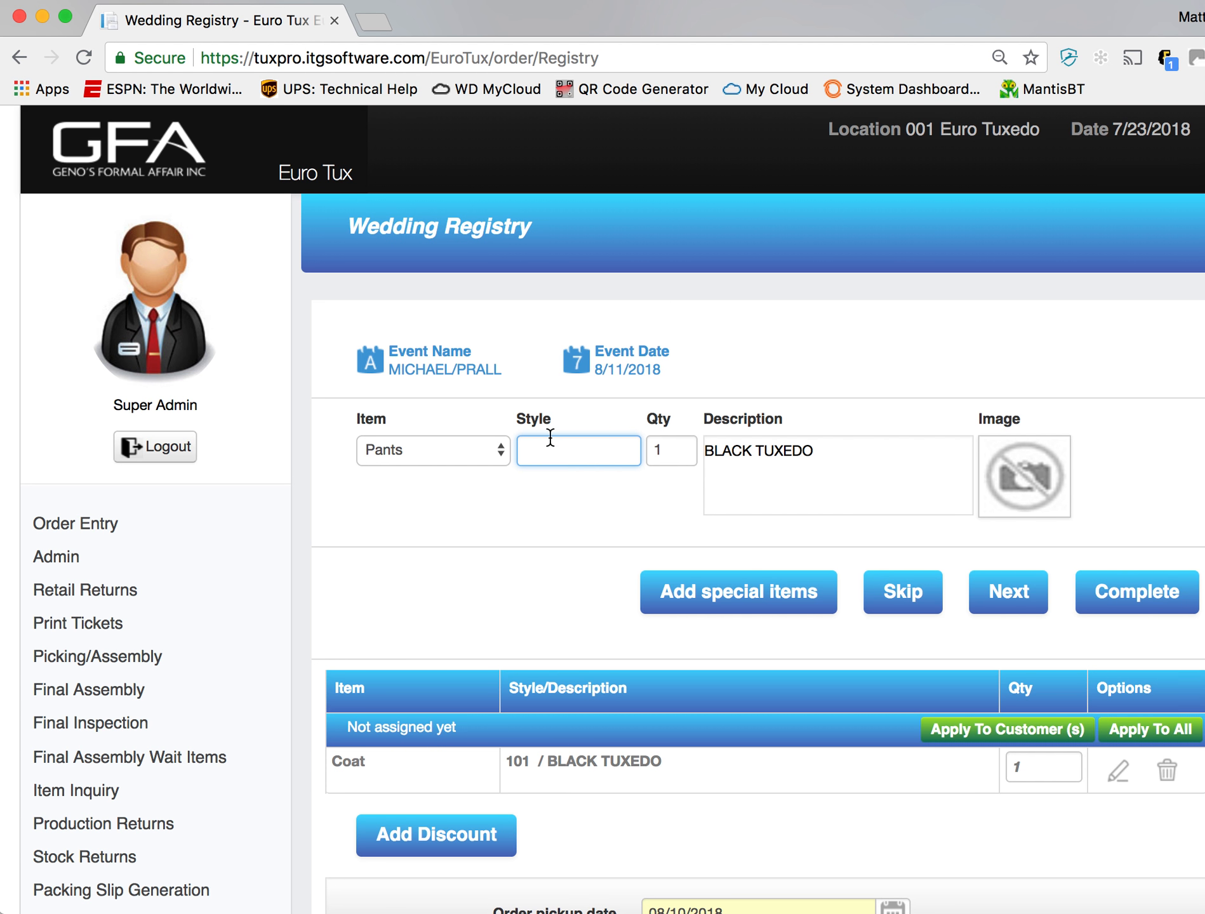
pyautogui.write('201')
pyautogui.press('Tab')
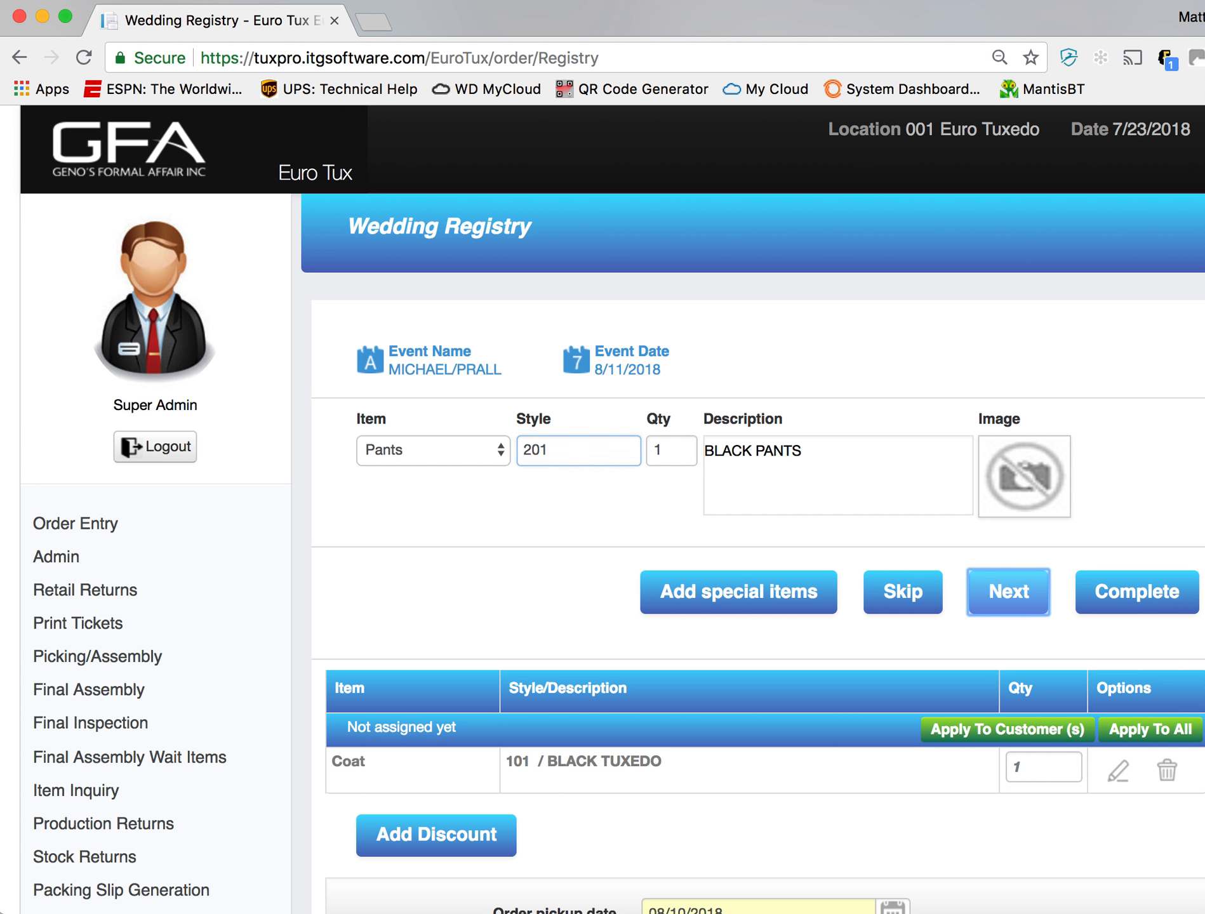
pyautogui.press('Return')
# - Add shirt style 301 and vest style 10CANV to the wedding registry
pyautogui.write('301')
pyautogui.press('Tab')
pyautogui.press('Return')
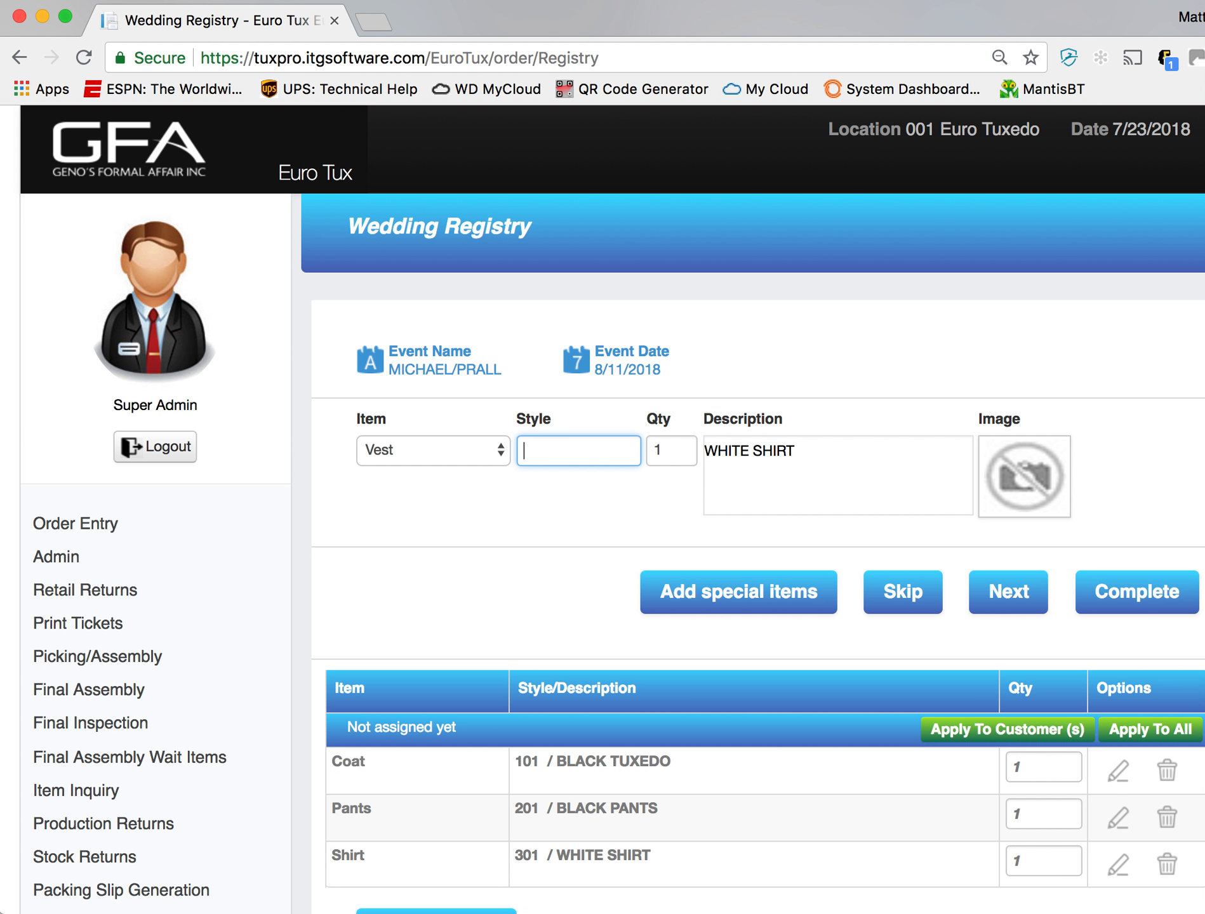
pyautogui.write('10CANV')
pyautogui.press('Tab')
pyautogui.press('Return')
# - Add tie style 10WISWT and shoes style ABLK to the wedding registry
pyautogui.write('10WISWT')
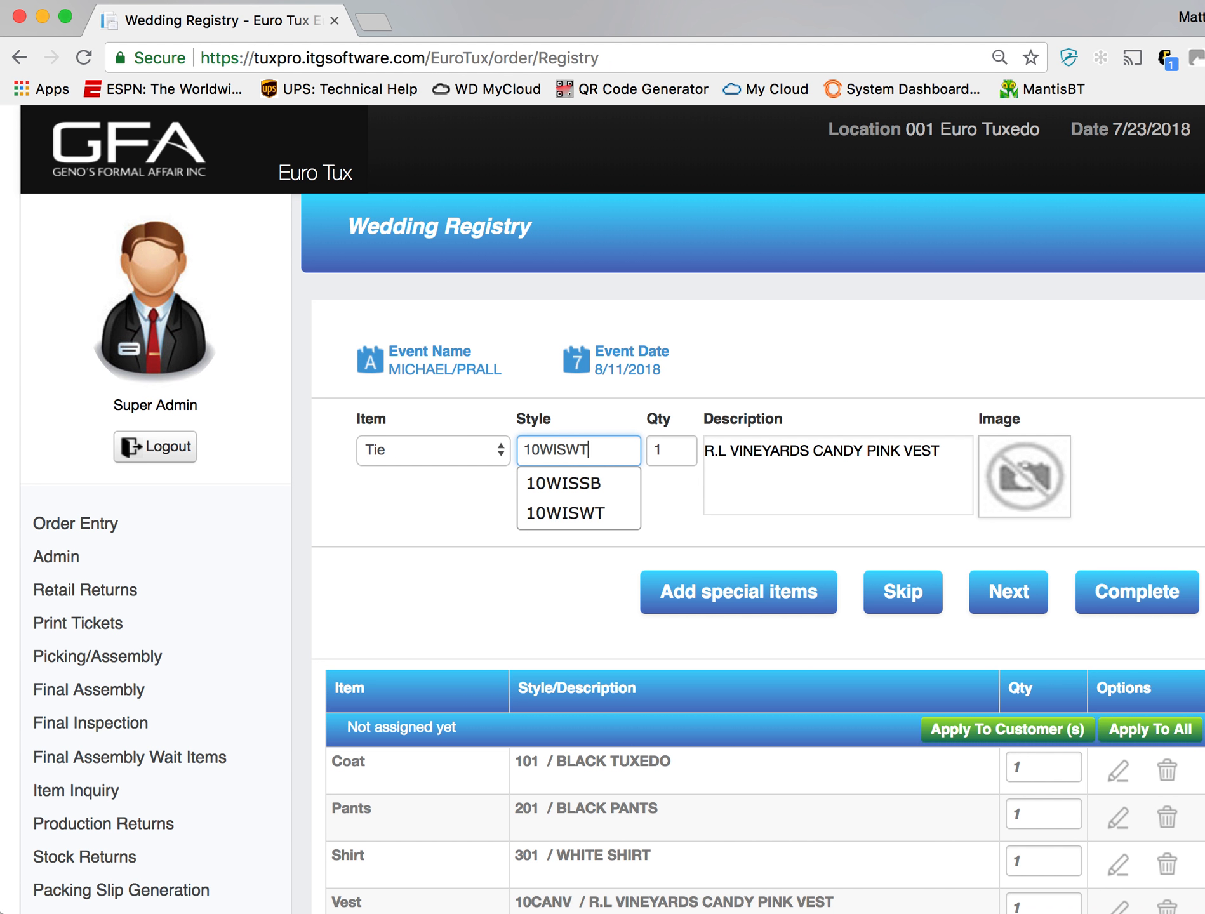
pyautogui.press('Tab')
pyautogui.press('Return')
pyautogui.write('ABLK')
pyautogui.press('Tab')
pyautogui.press('Return')
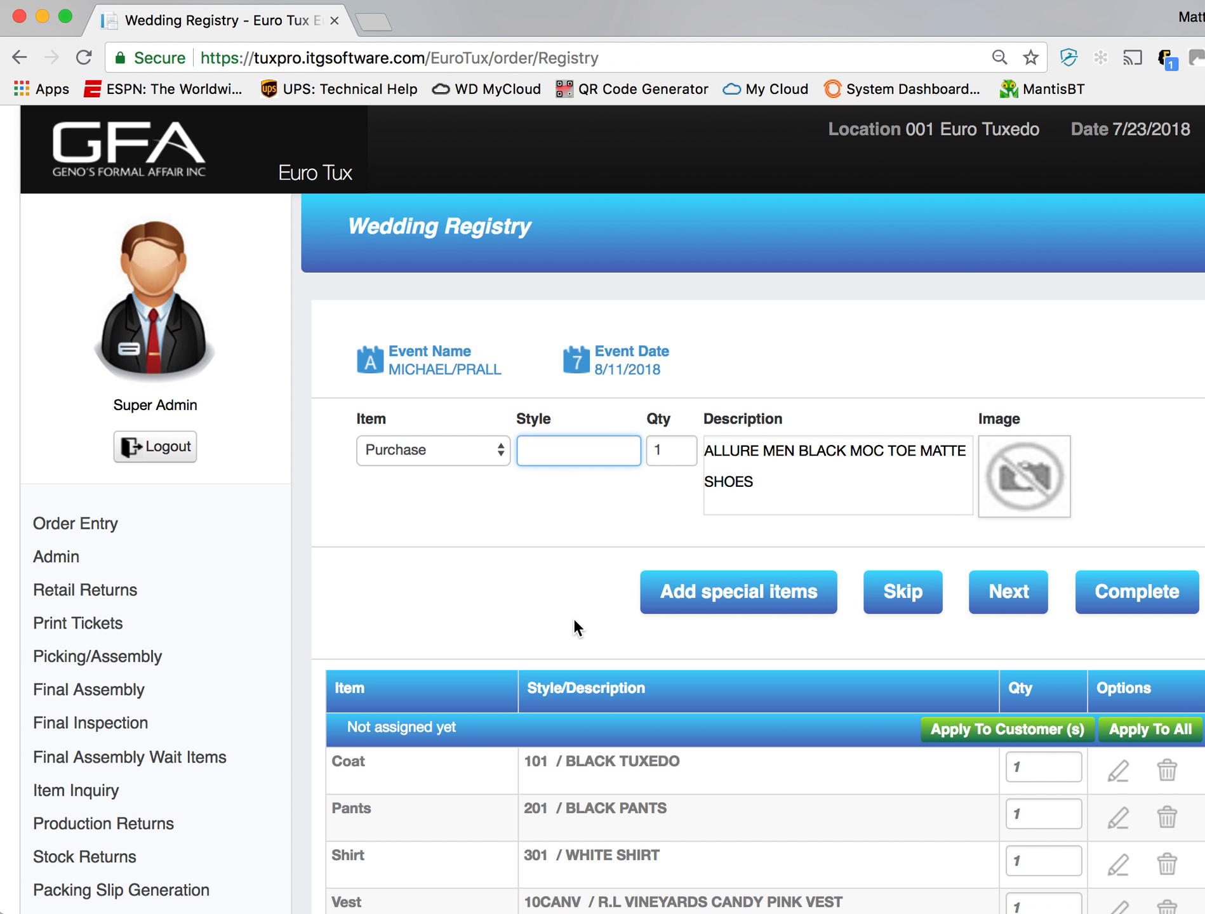
# - Apply the unassigned outfit items to all wearers of the wedding
pyautogui.scroll(-3, 578, 628)
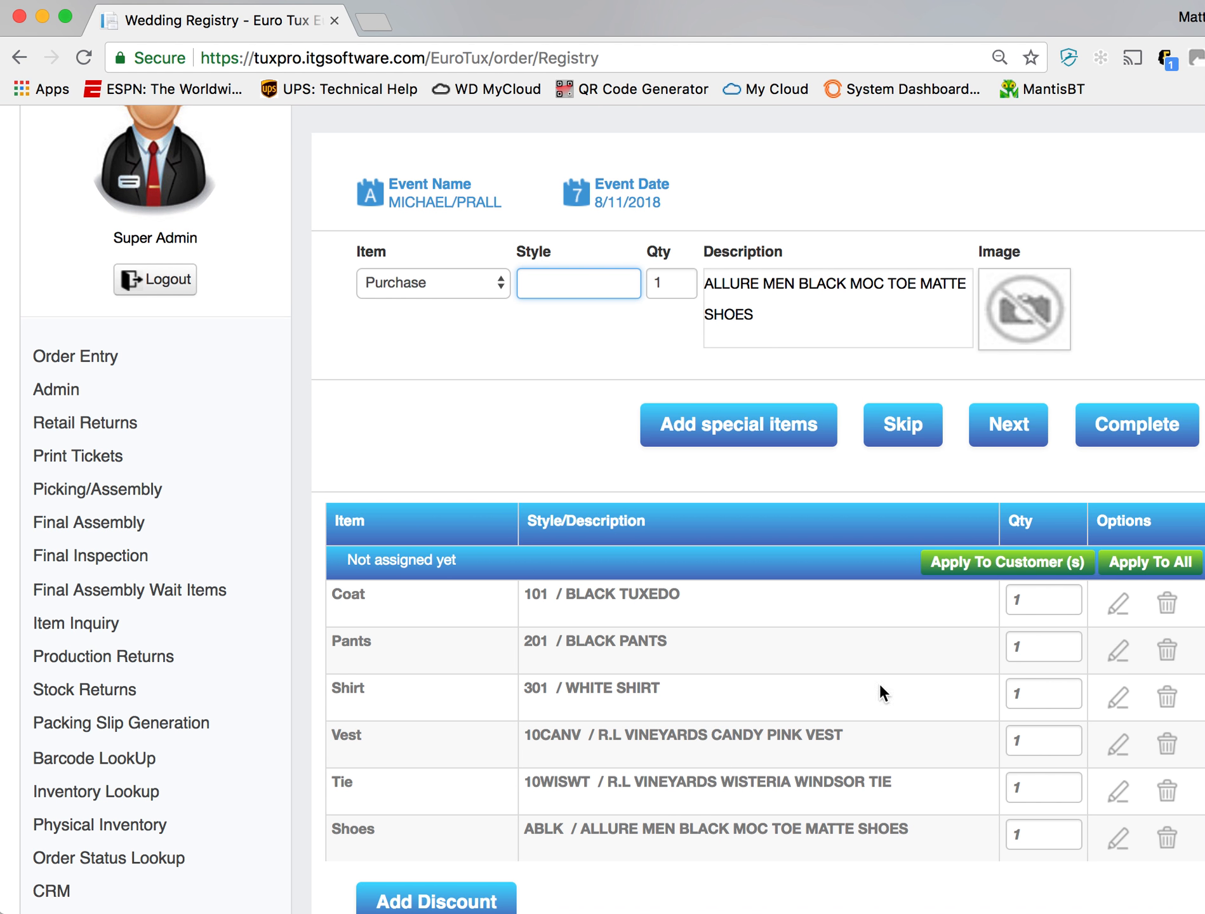
pyautogui.scroll(-1, 882, 646)
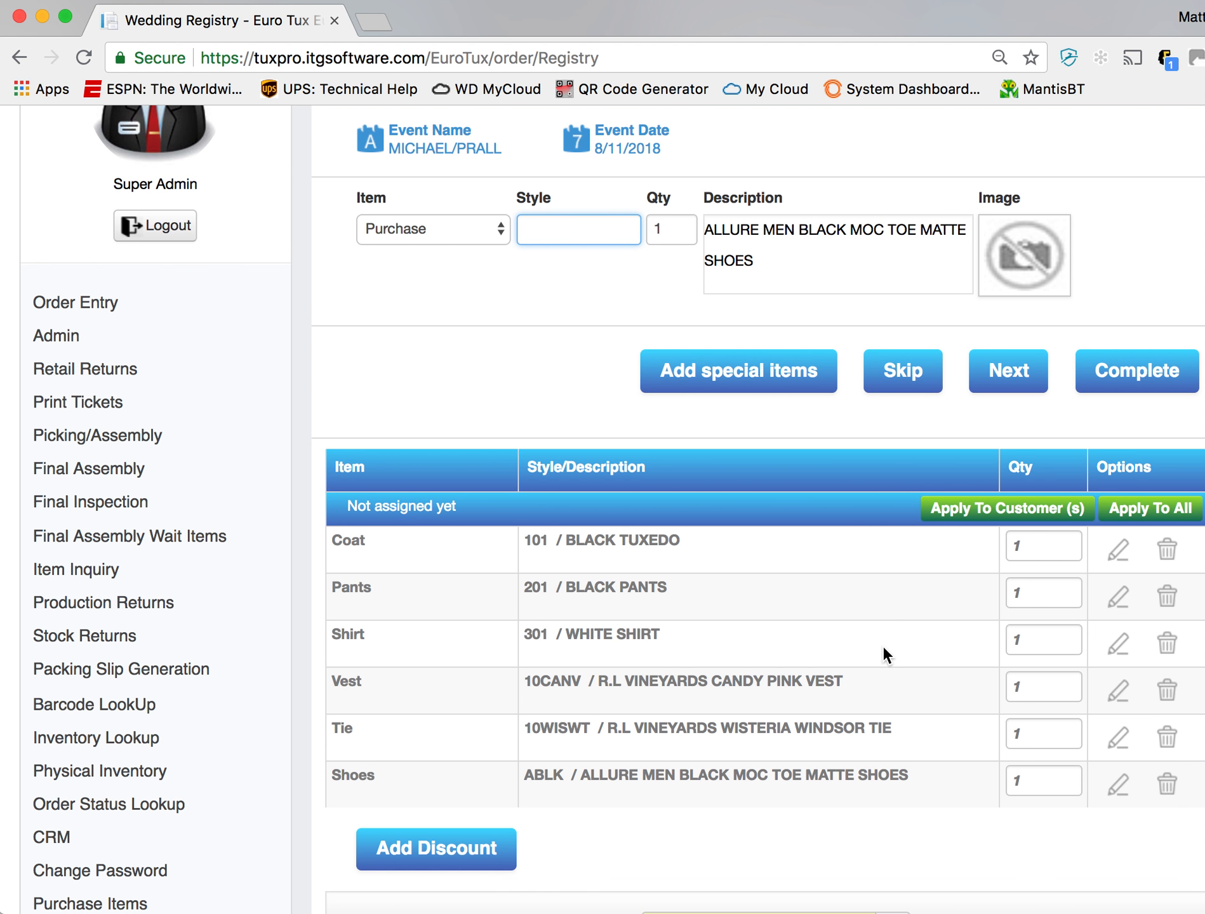
pyautogui.click(1146, 512)
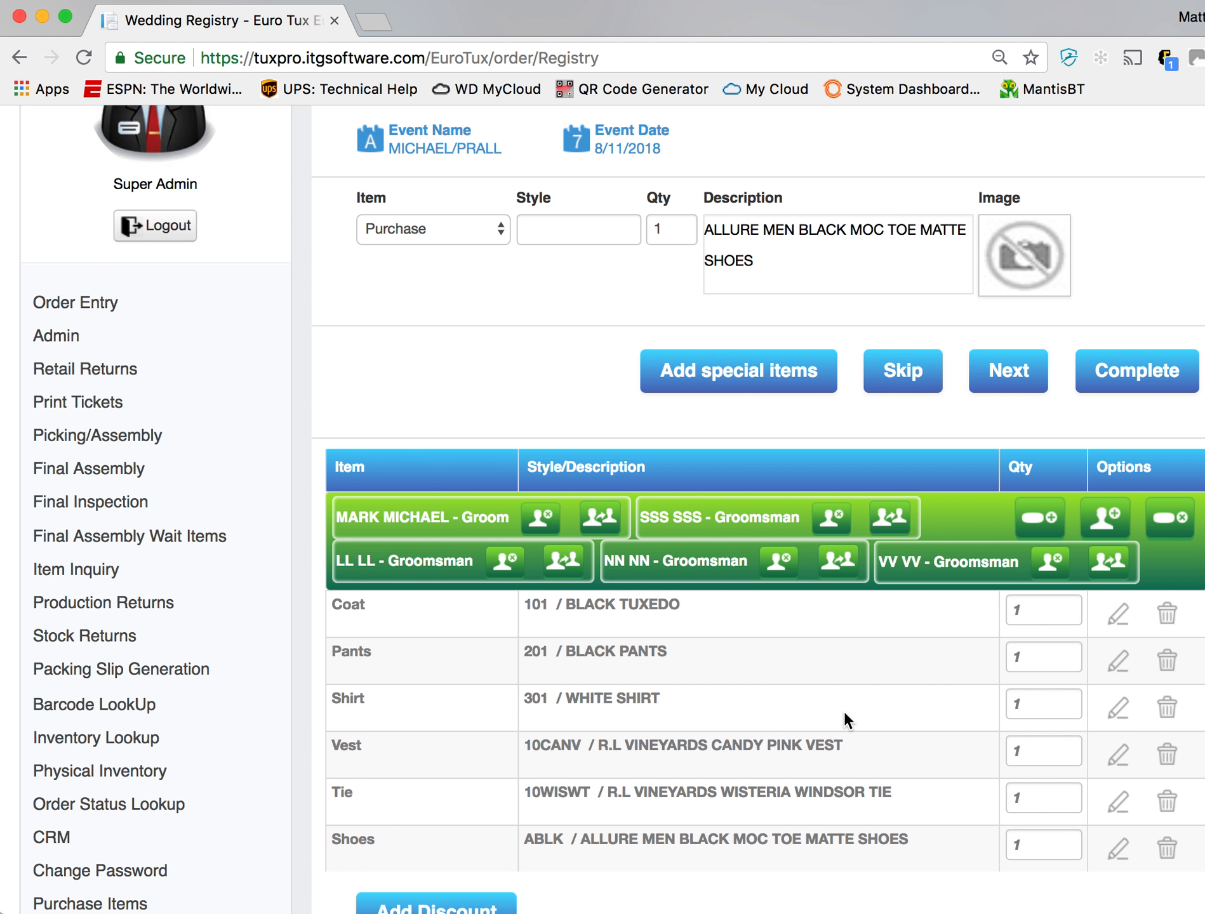
# - Split the groom off from the shared outfit group into a separate group with the same items
pyautogui.scroll(-1, 845, 712)
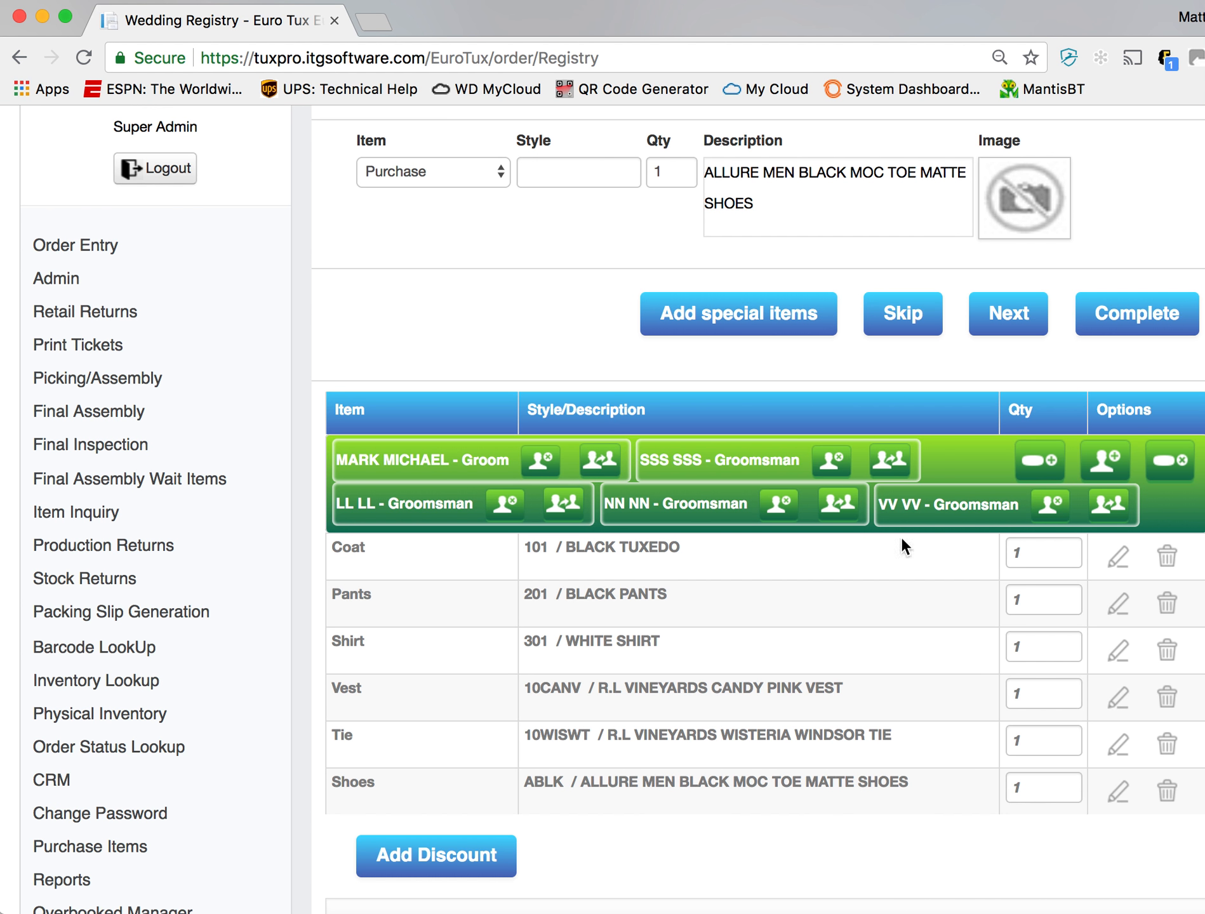
pyautogui.scroll(-2, 731, 665)
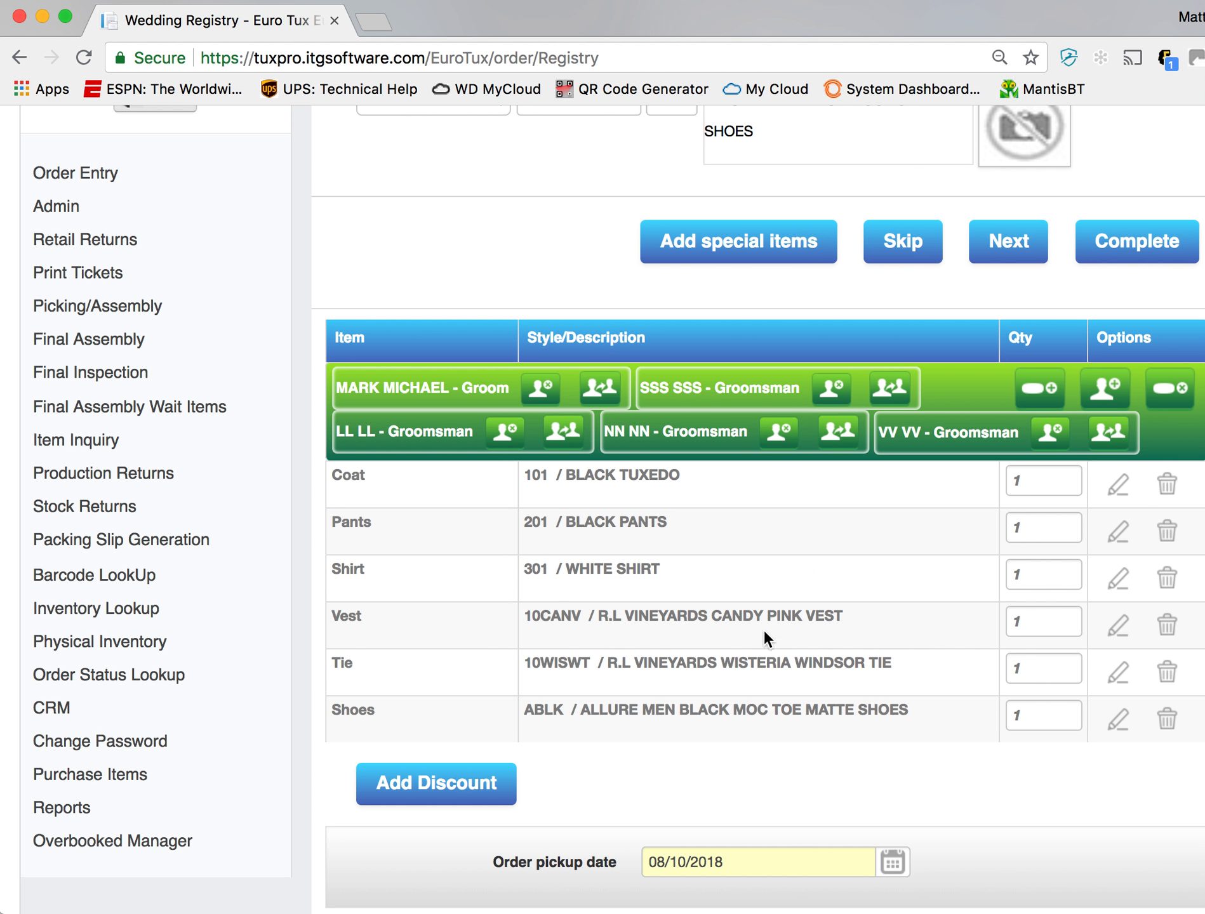
pyautogui.click(604, 396)
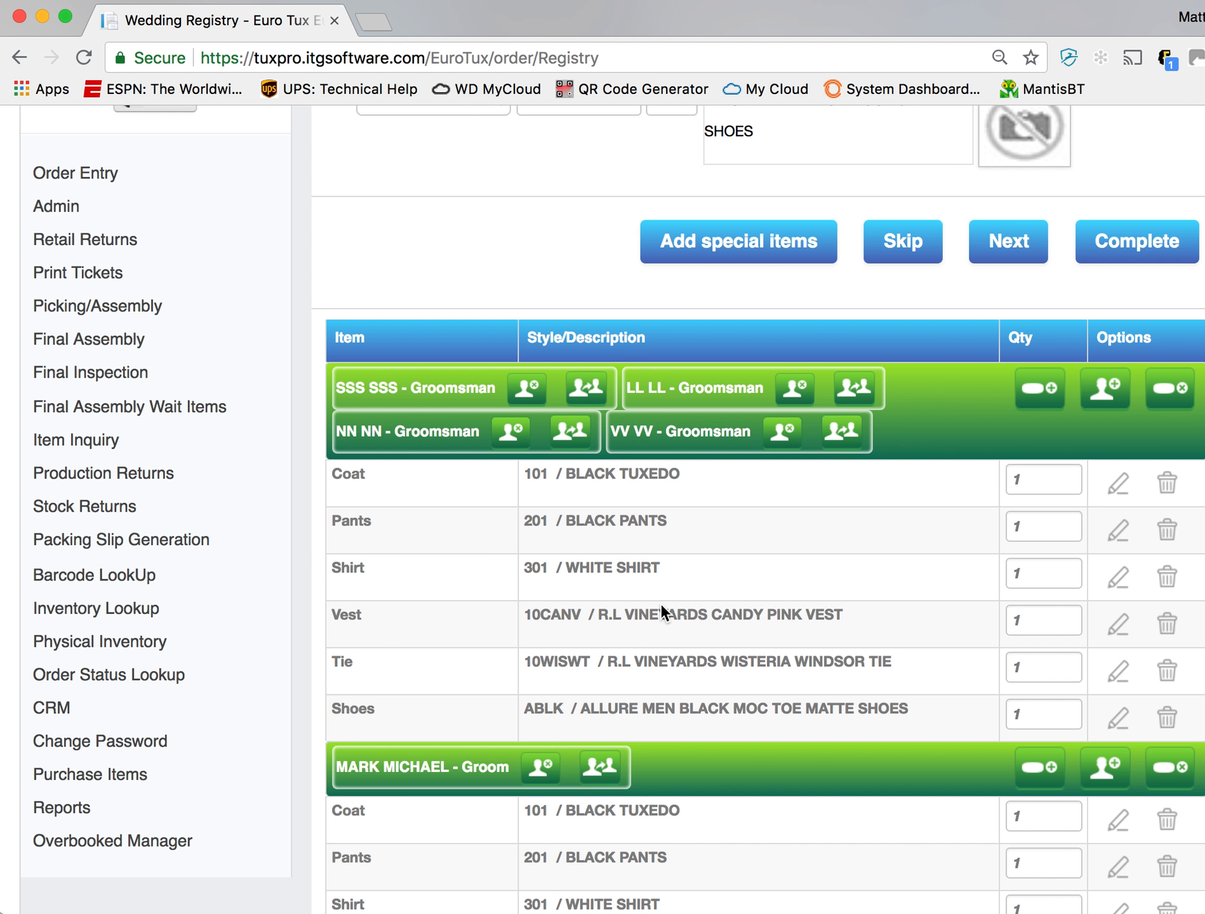
# - Change the tie in the groom's outfit to style 10WHTWT, the white Windsor tie, and save it
pyautogui.scroll(-3, 659, 603)
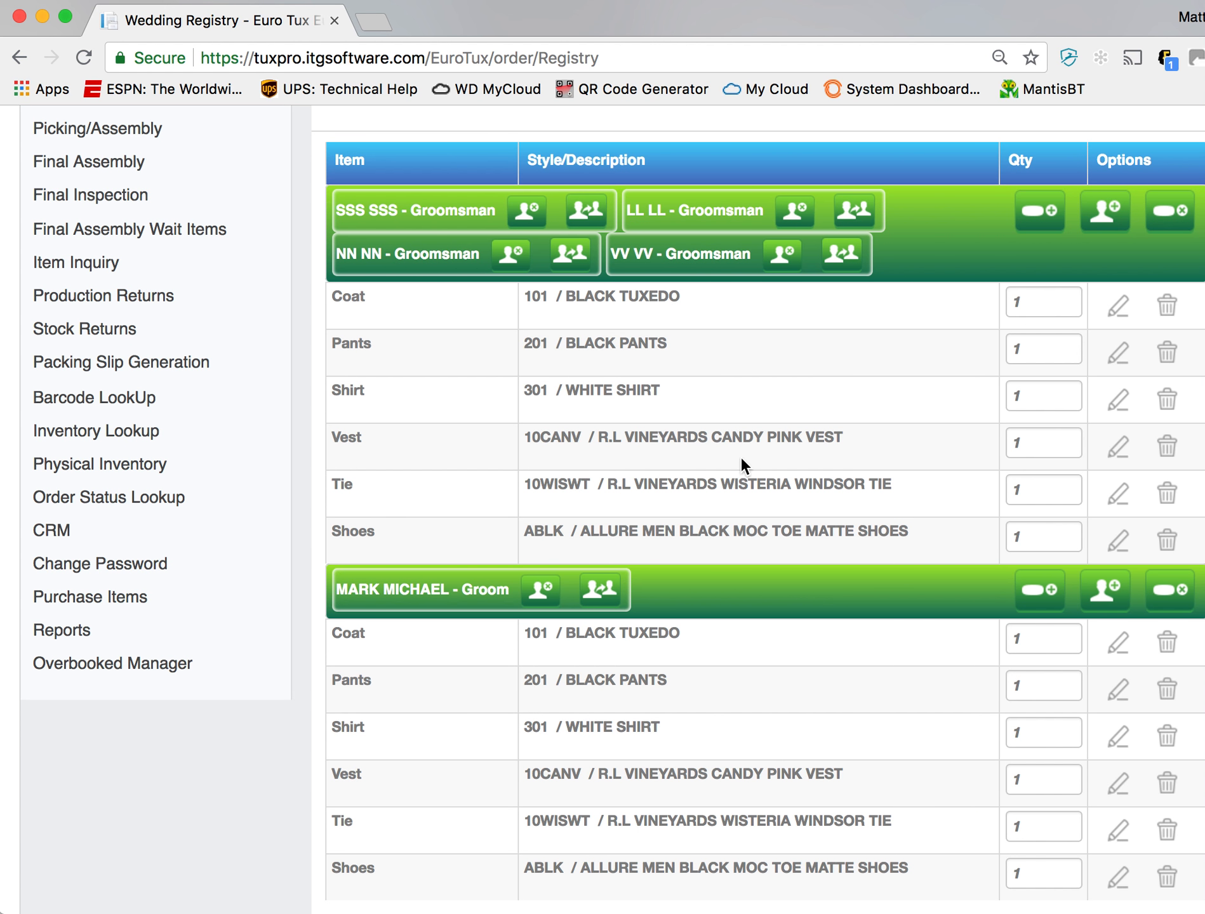
pyautogui.scroll(-3, 769, 509)
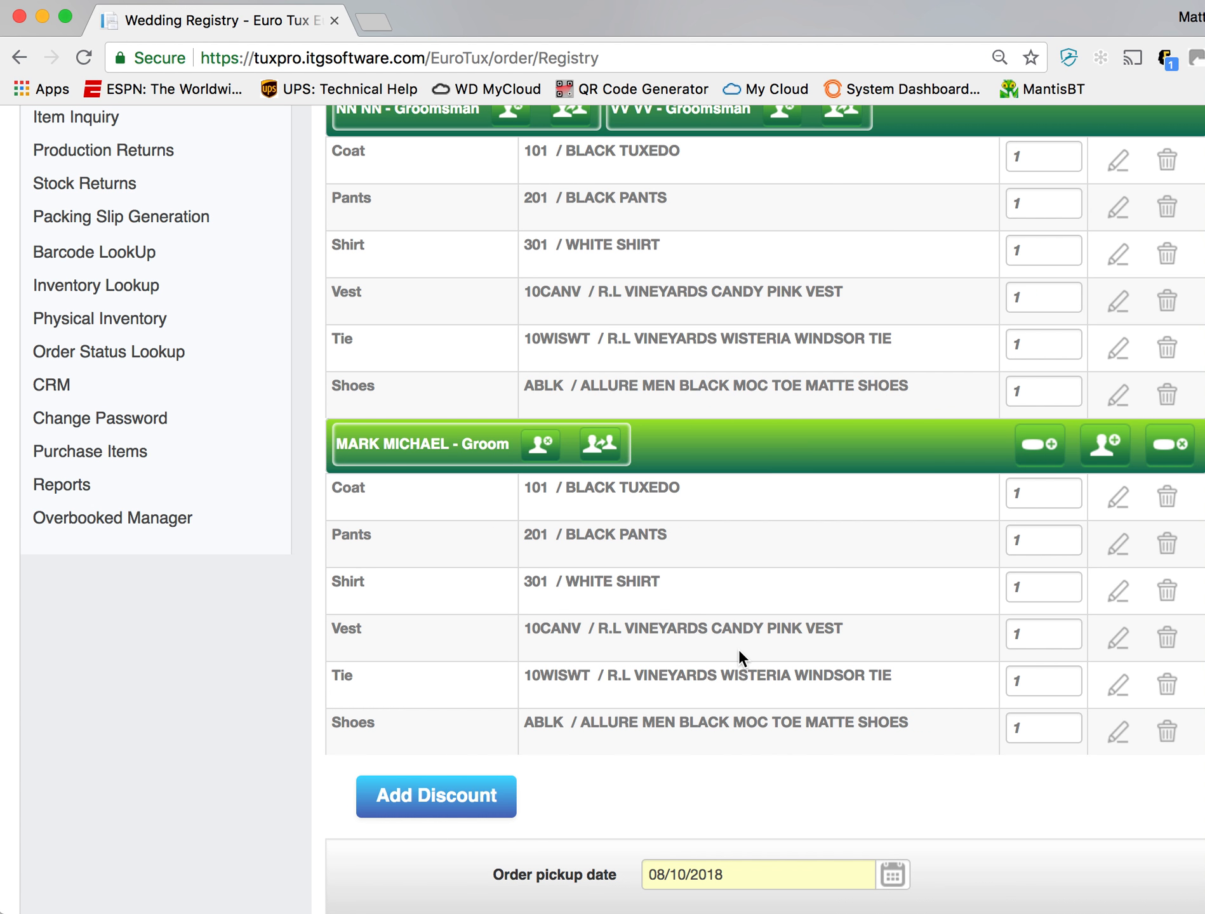
pyautogui.click(1121, 685)
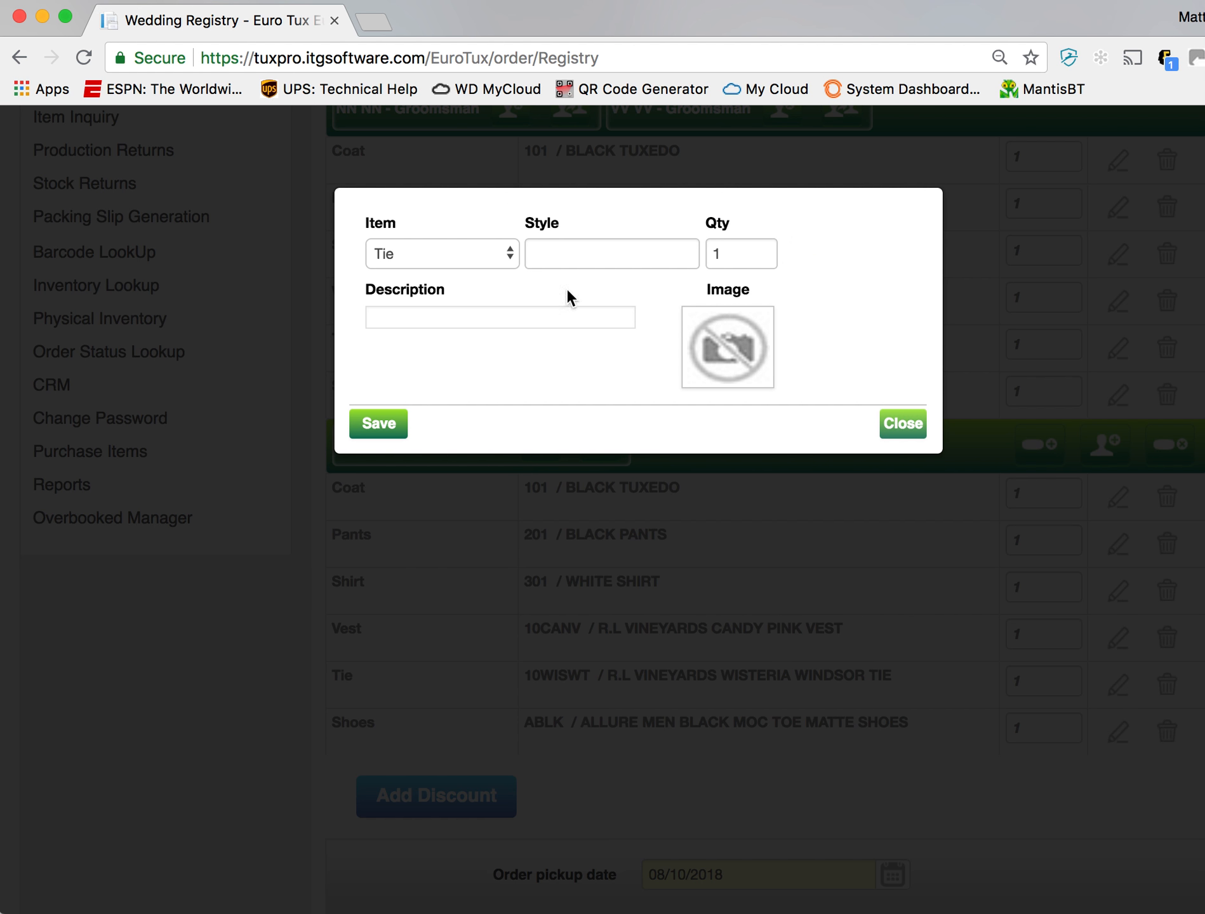
pyautogui.click(582, 262)
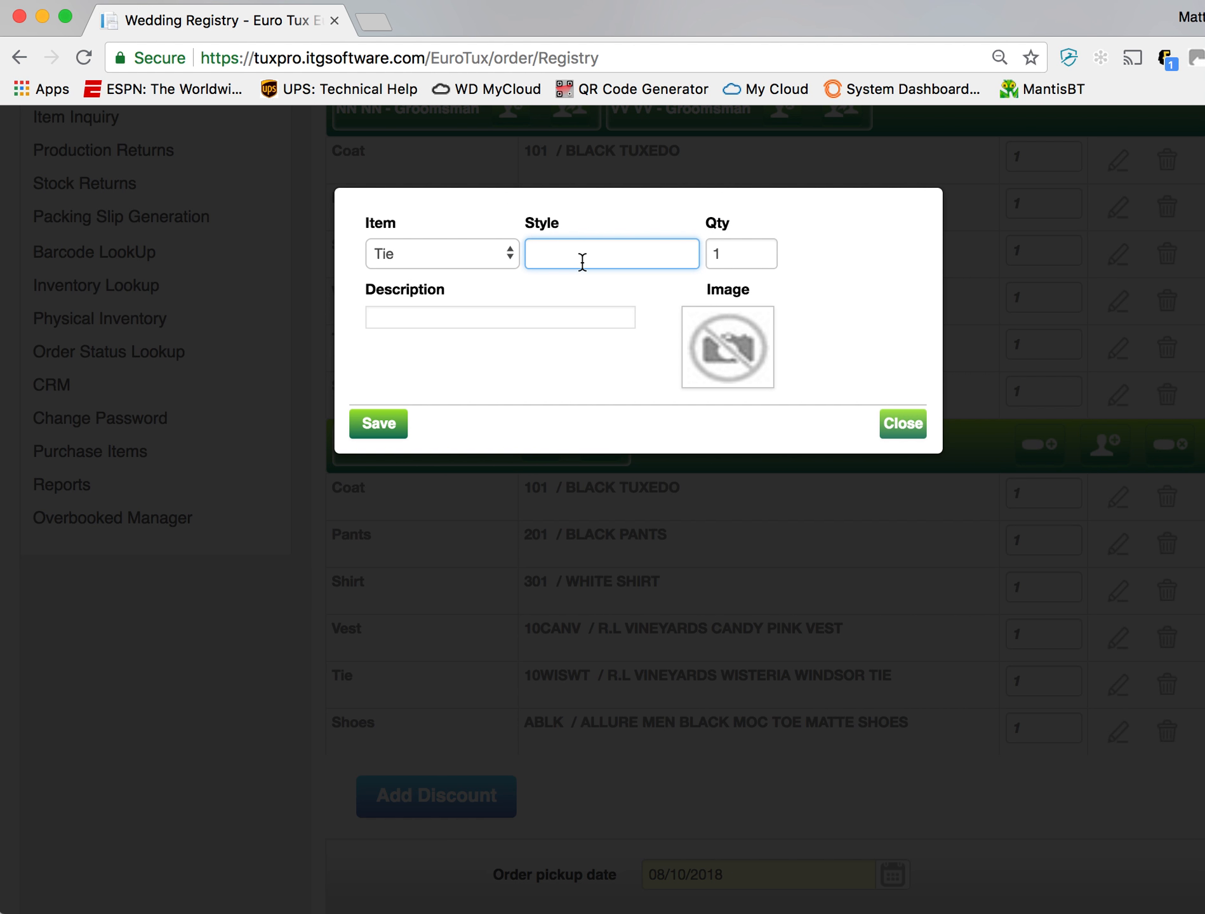
pyautogui.write('10W')
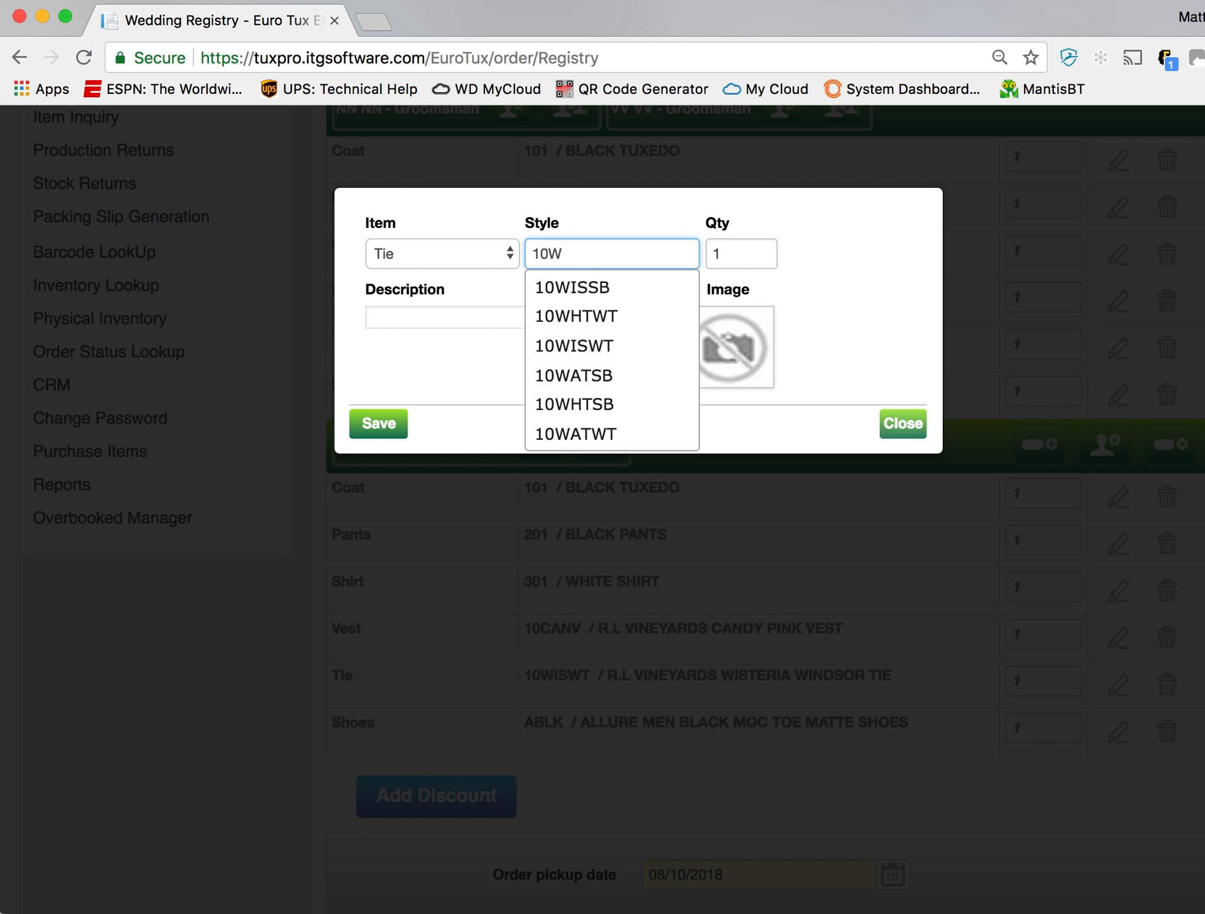
pyautogui.click(607, 315)
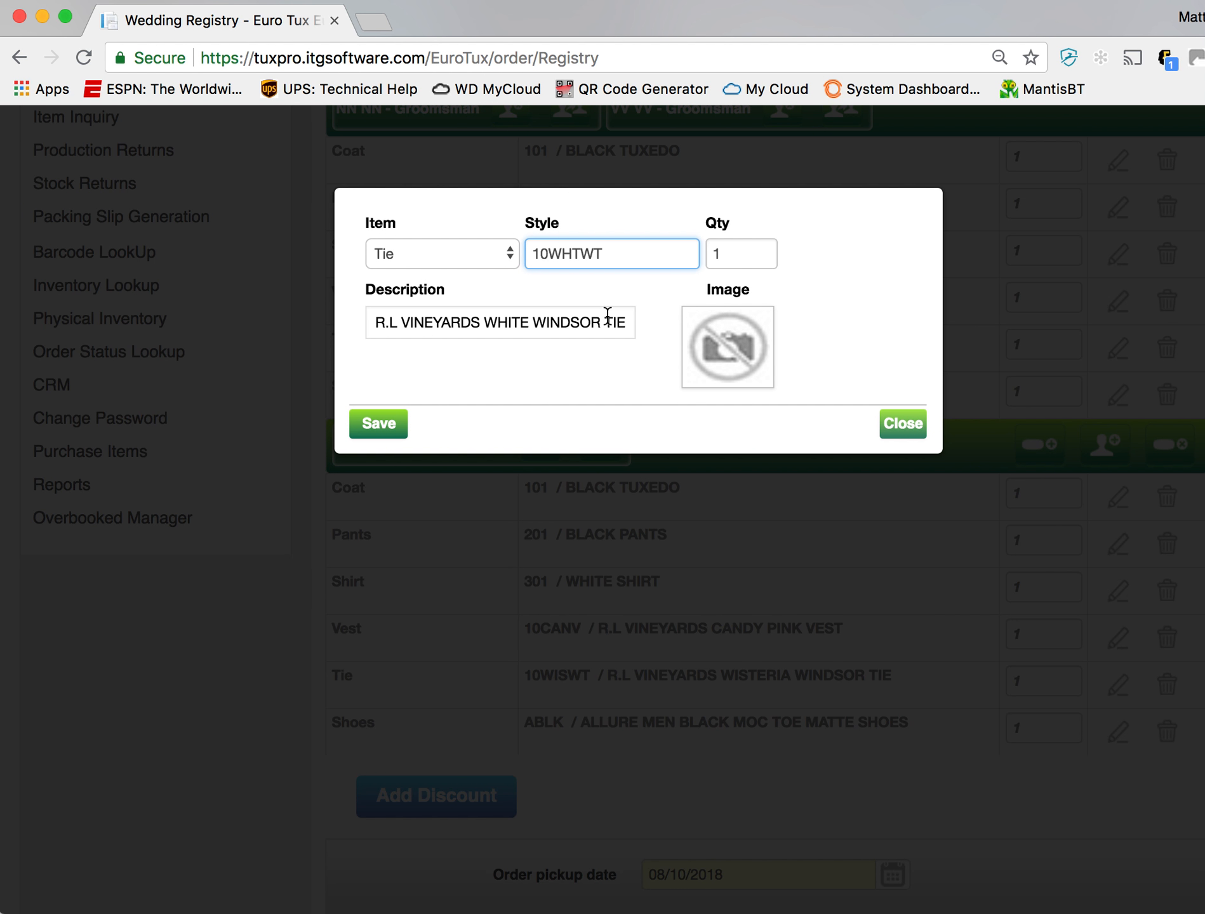
pyautogui.click(375, 424)
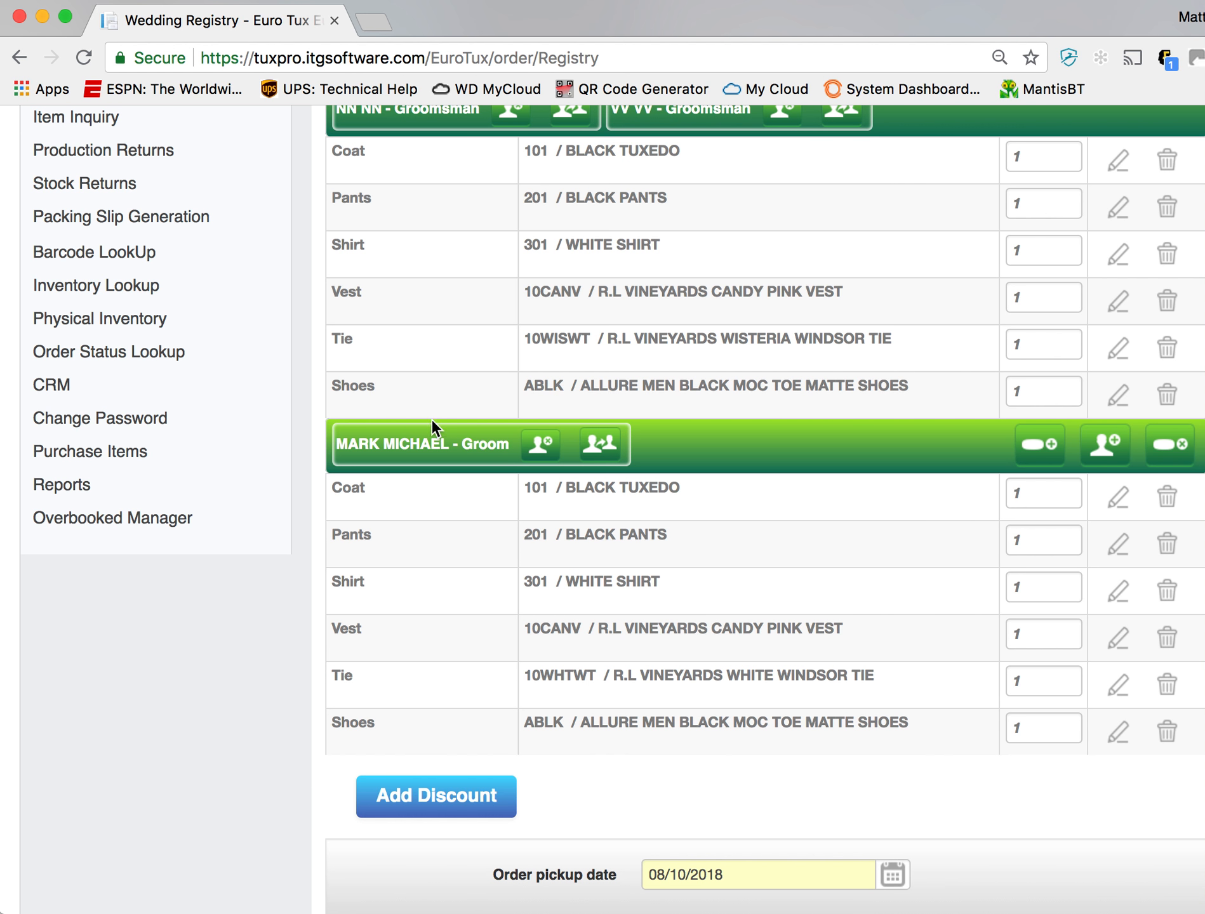
# - Add a Purchase item with style 206-M-001, black glitter loafer shoes, to the groom's outfit
pyautogui.scroll(4, 552, 515)
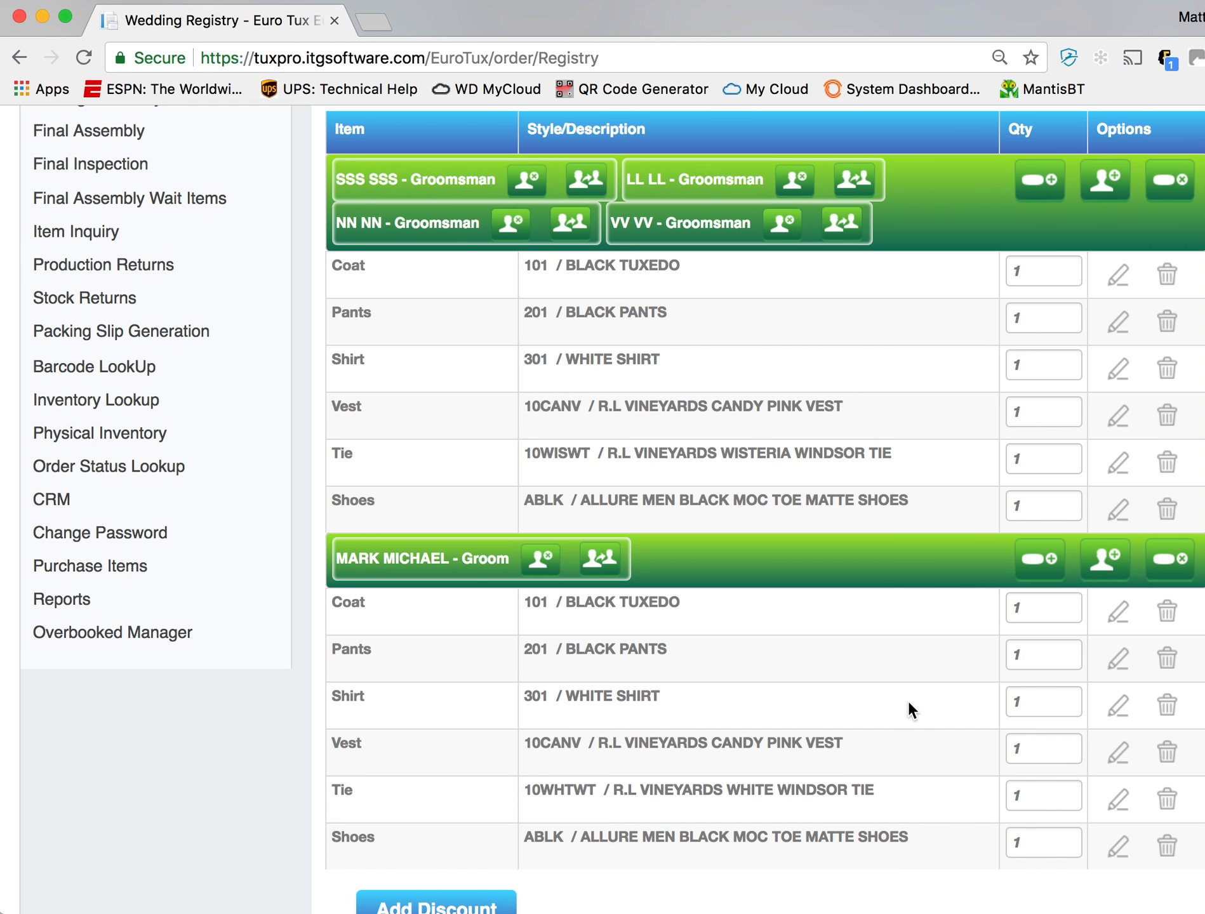
pyautogui.scroll(-3, 685, 714)
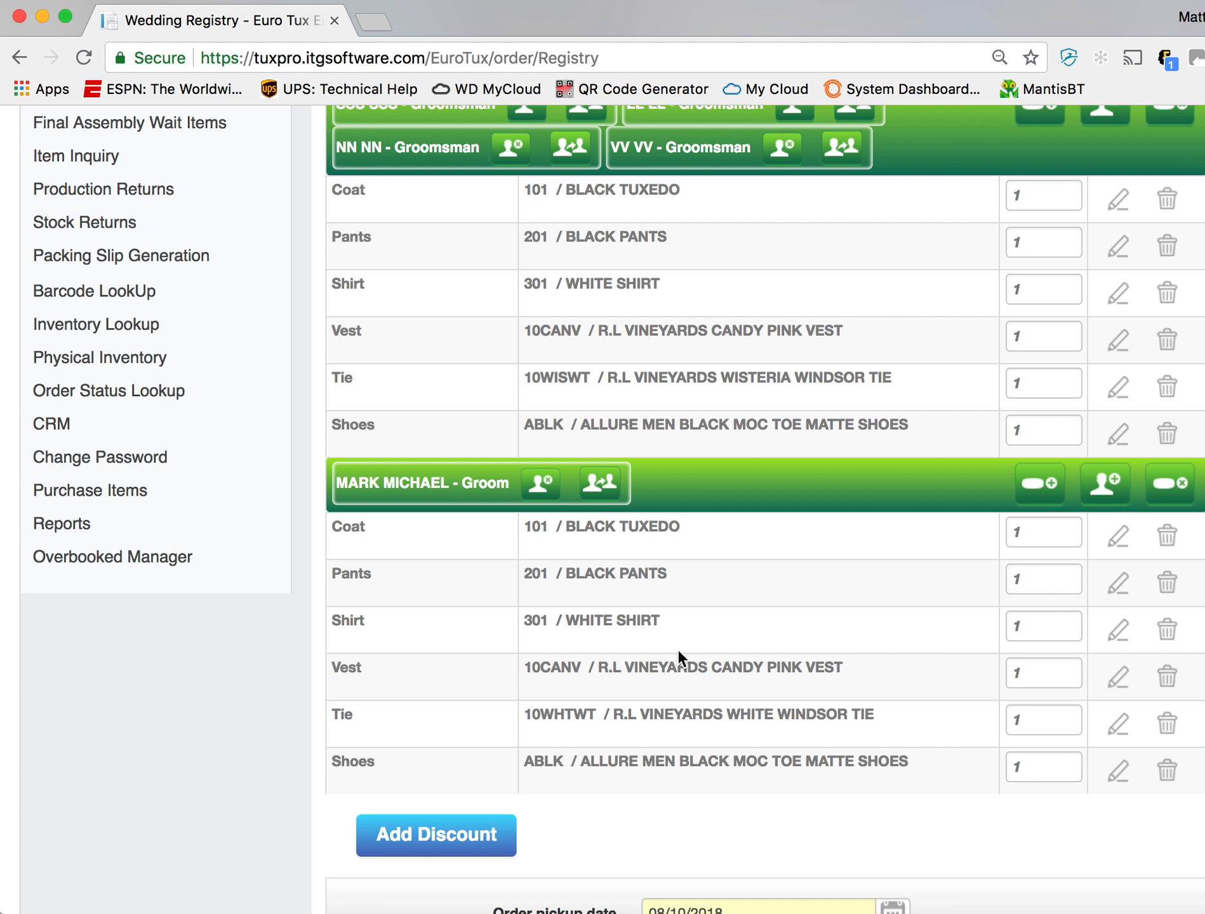
pyautogui.click(1054, 487)
pyautogui.click(515, 265)
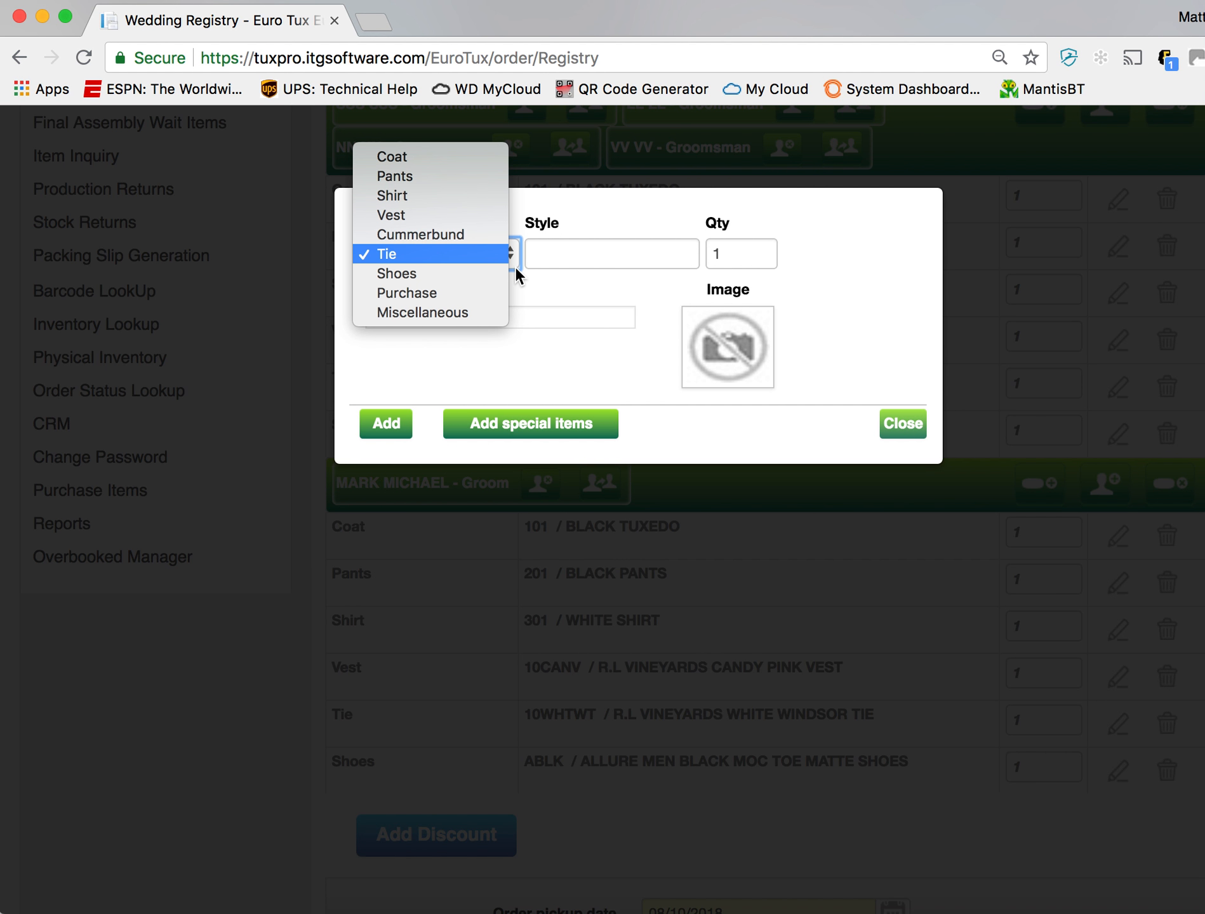
pyautogui.click(485, 293)
pyautogui.click(633, 243)
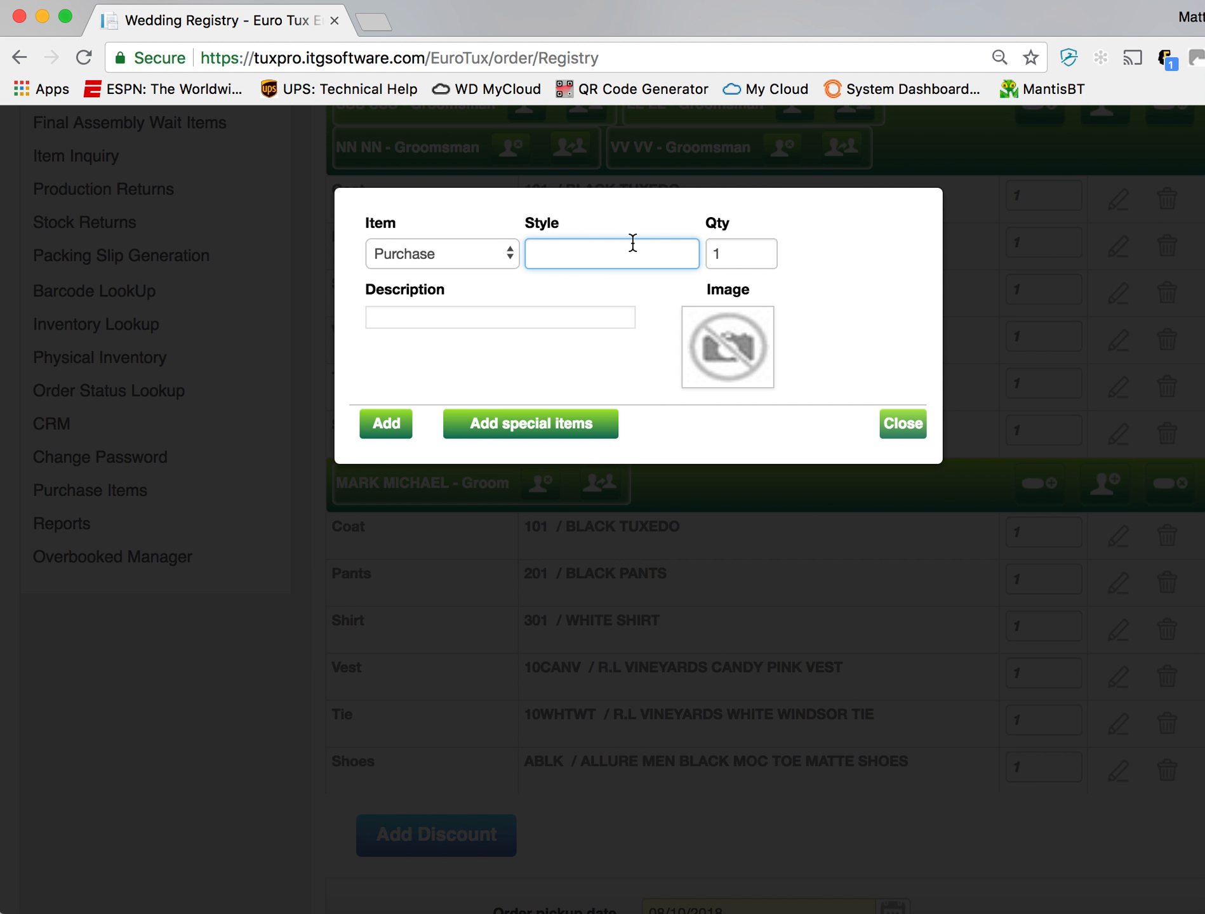
pyautogui.write('10C')
pyautogui.press('BackSpace')
pyautogui.press('BackSpace')
pyautogui.press('BackSpace')
pyautogui.write('20')
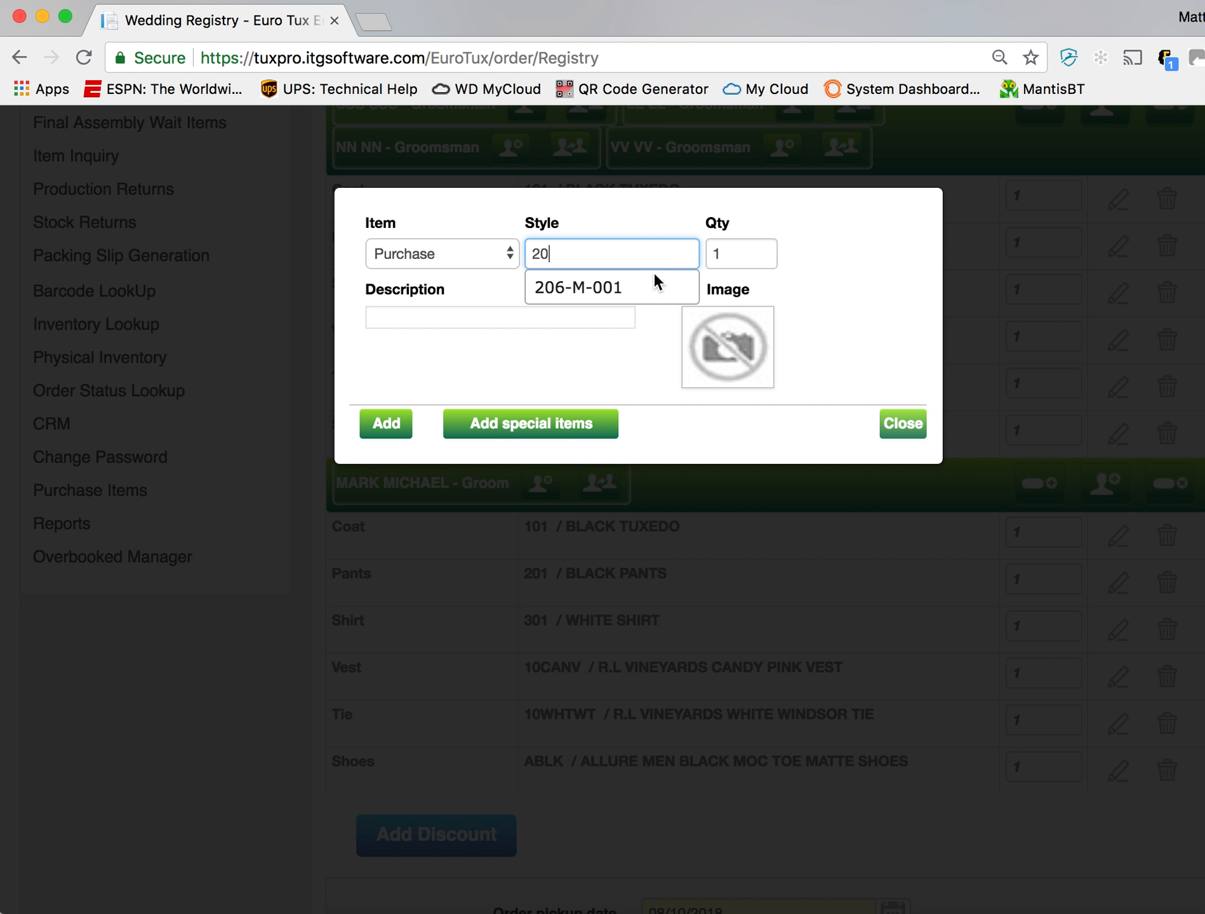
pyautogui.click(659, 286)
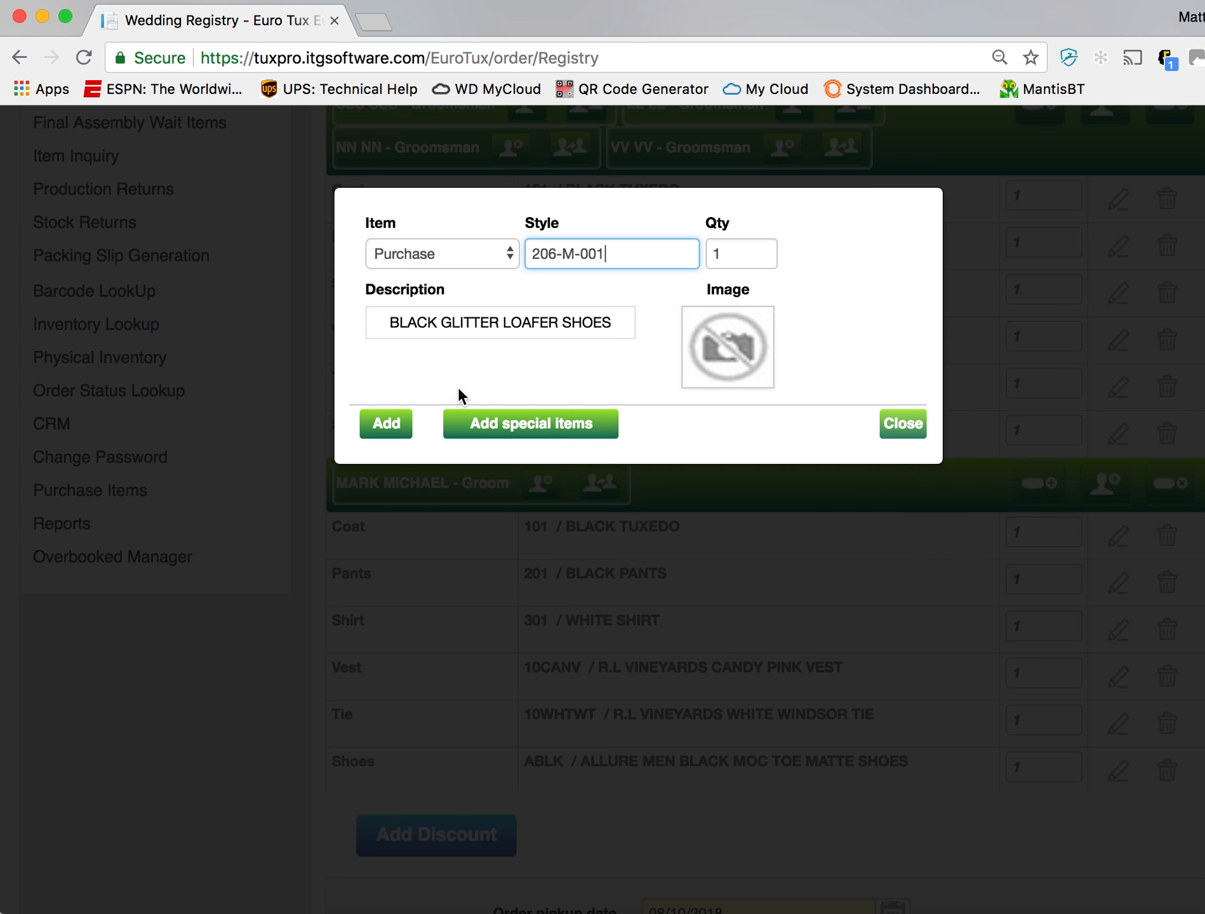
pyautogui.click(391, 432)
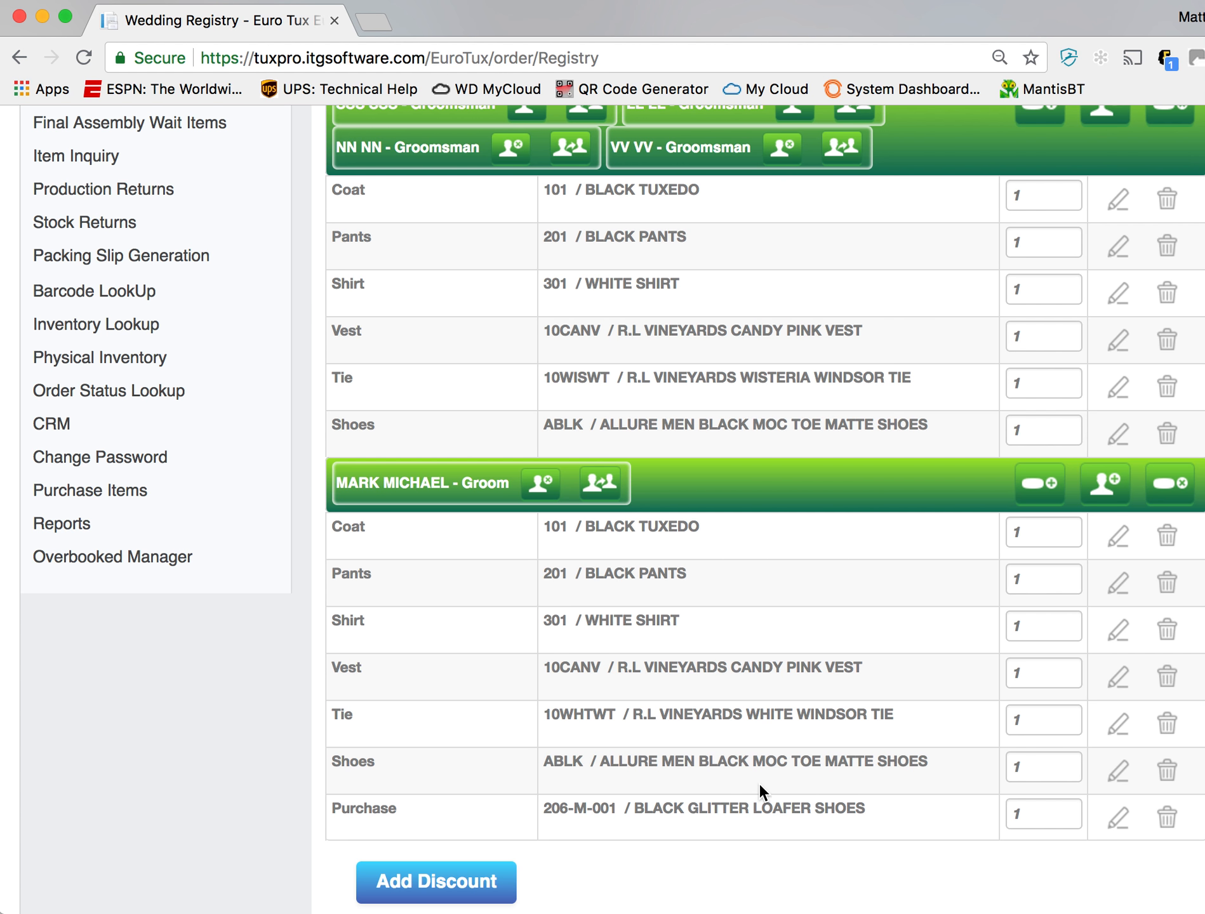
# - Open the discount section of the wedding order and assign the Groom Free discount to the groom
pyautogui.scroll(-3, 761, 791)
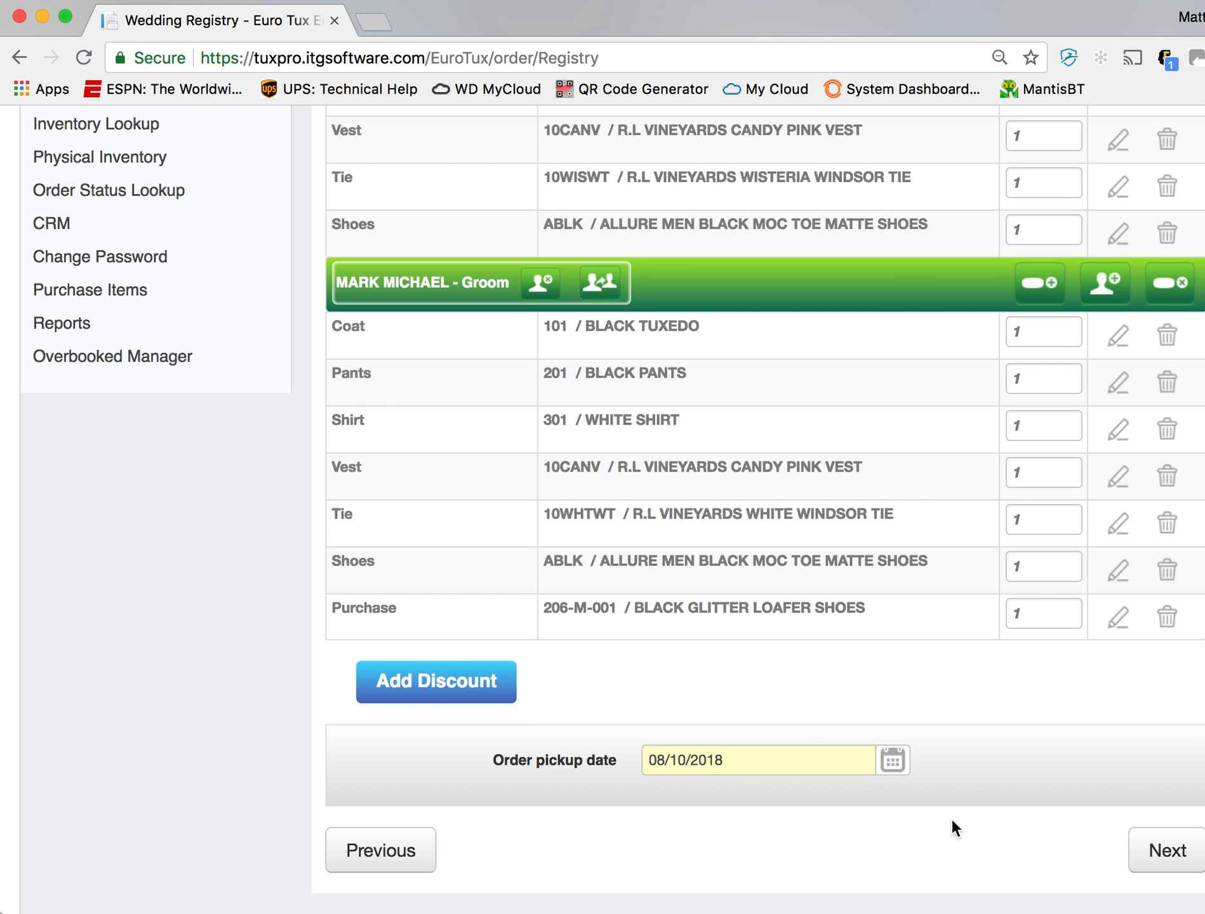
pyautogui.click(432, 697)
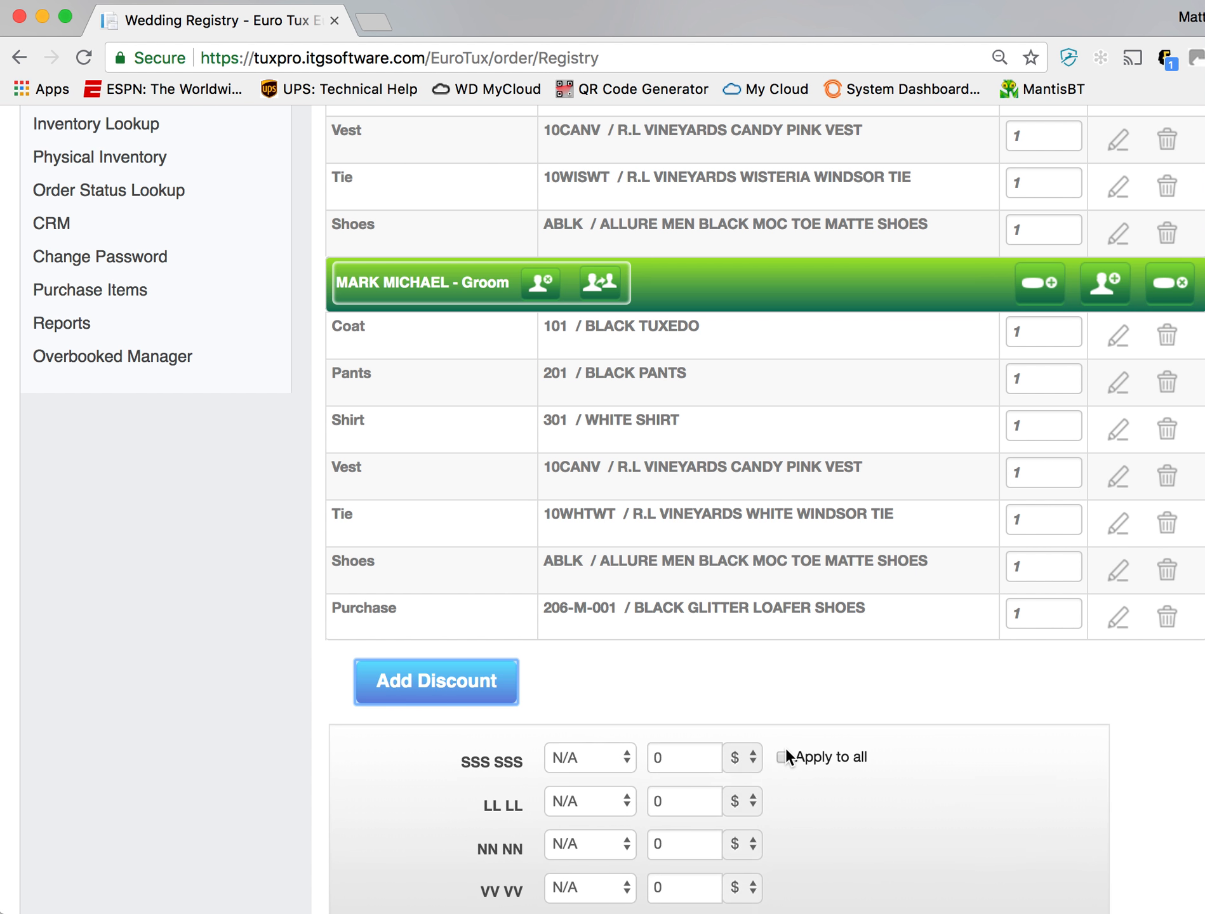
pyautogui.scroll(-3, 786, 756)
pyautogui.click(660, 793)
pyautogui.click(629, 798)
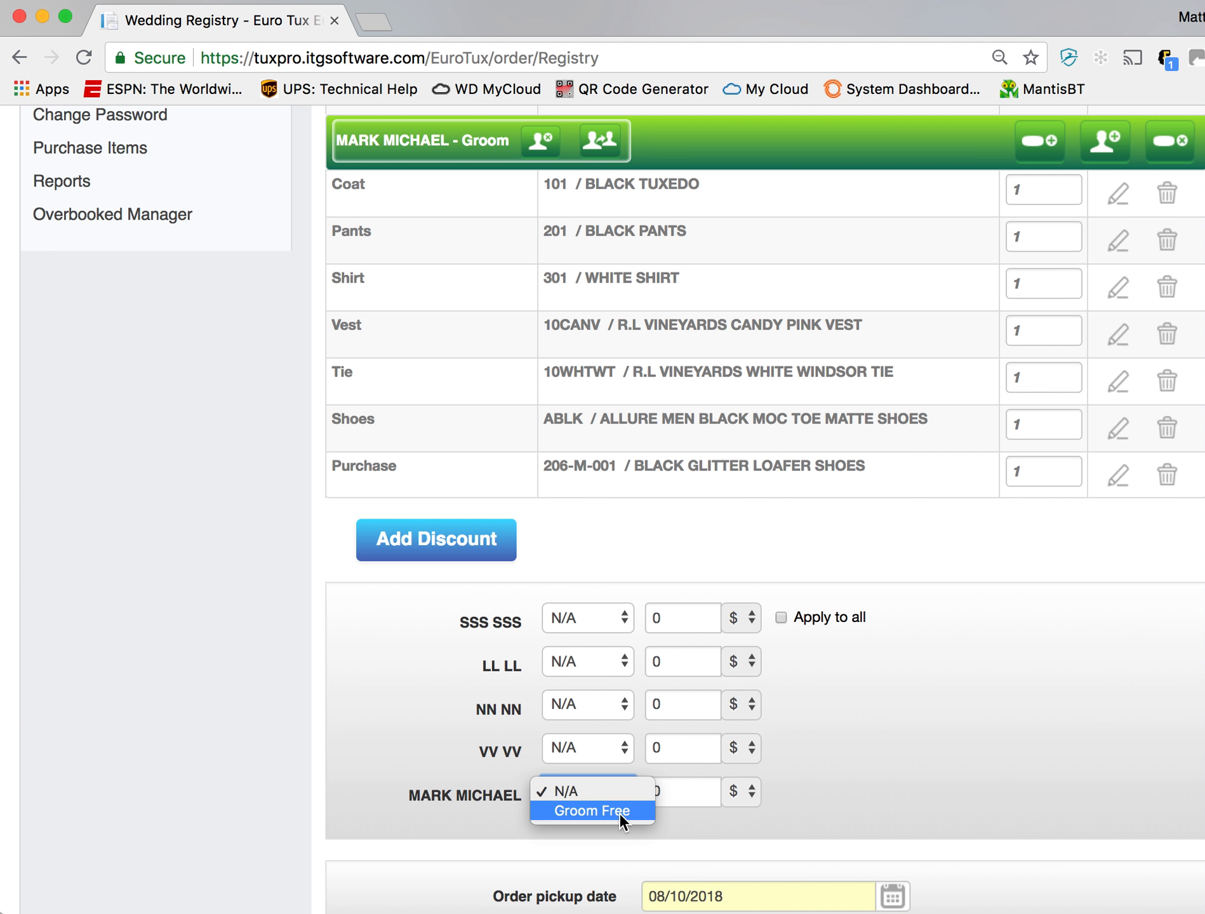
pyautogui.click(620, 813)
# - Enter a discount of 50 dollars for each of the four groomsmen
pyautogui.click(649, 616)
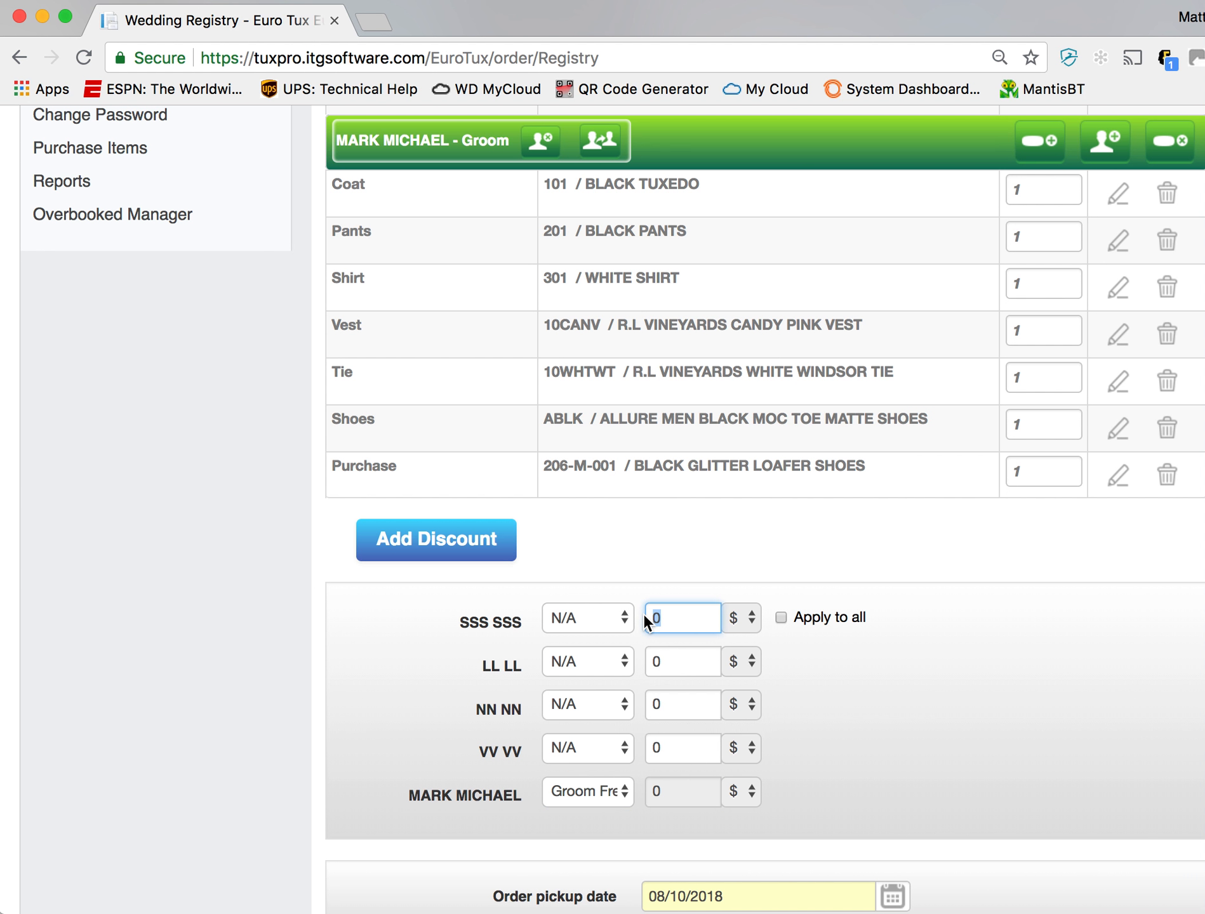
pyautogui.doubleClick(691, 614)
pyautogui.click(682, 652)
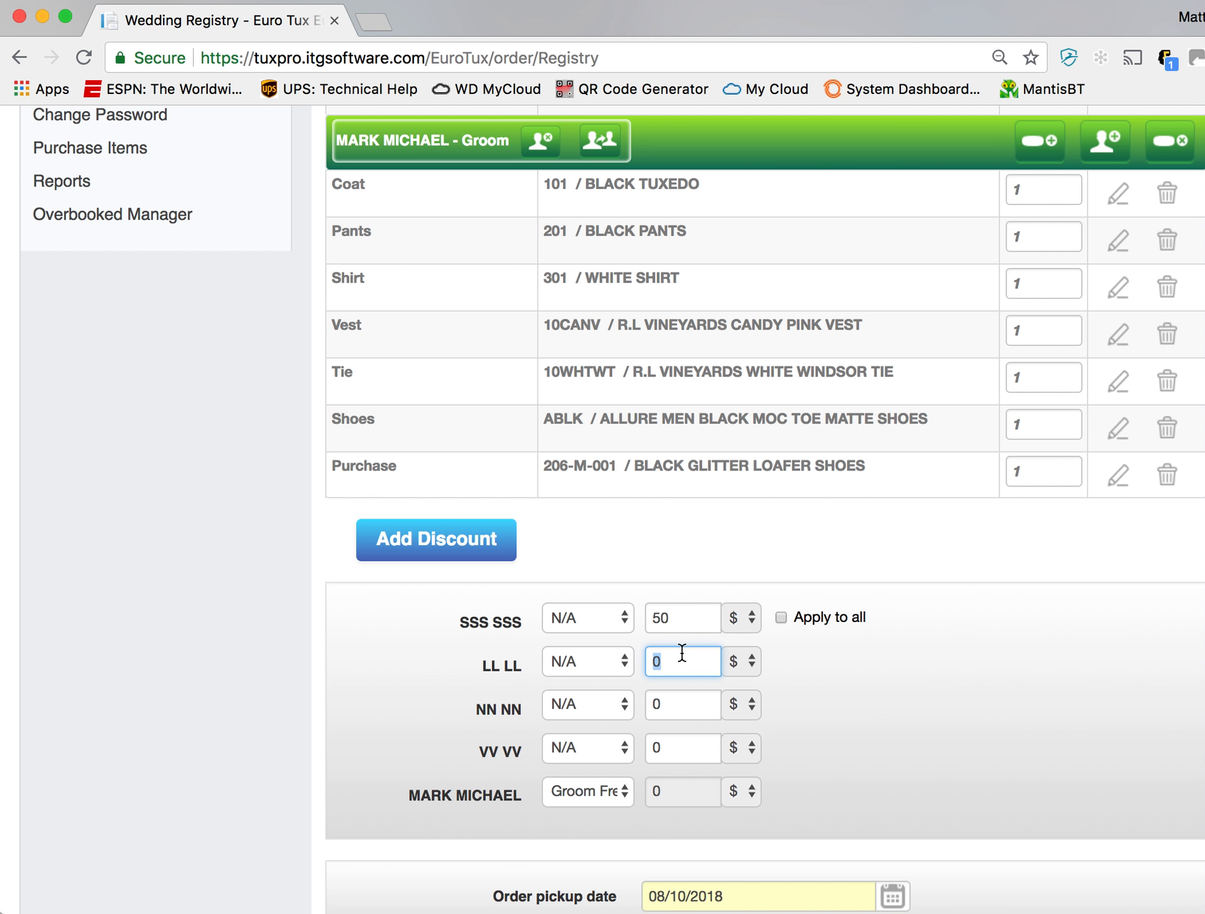
pyautogui.click(753, 627)
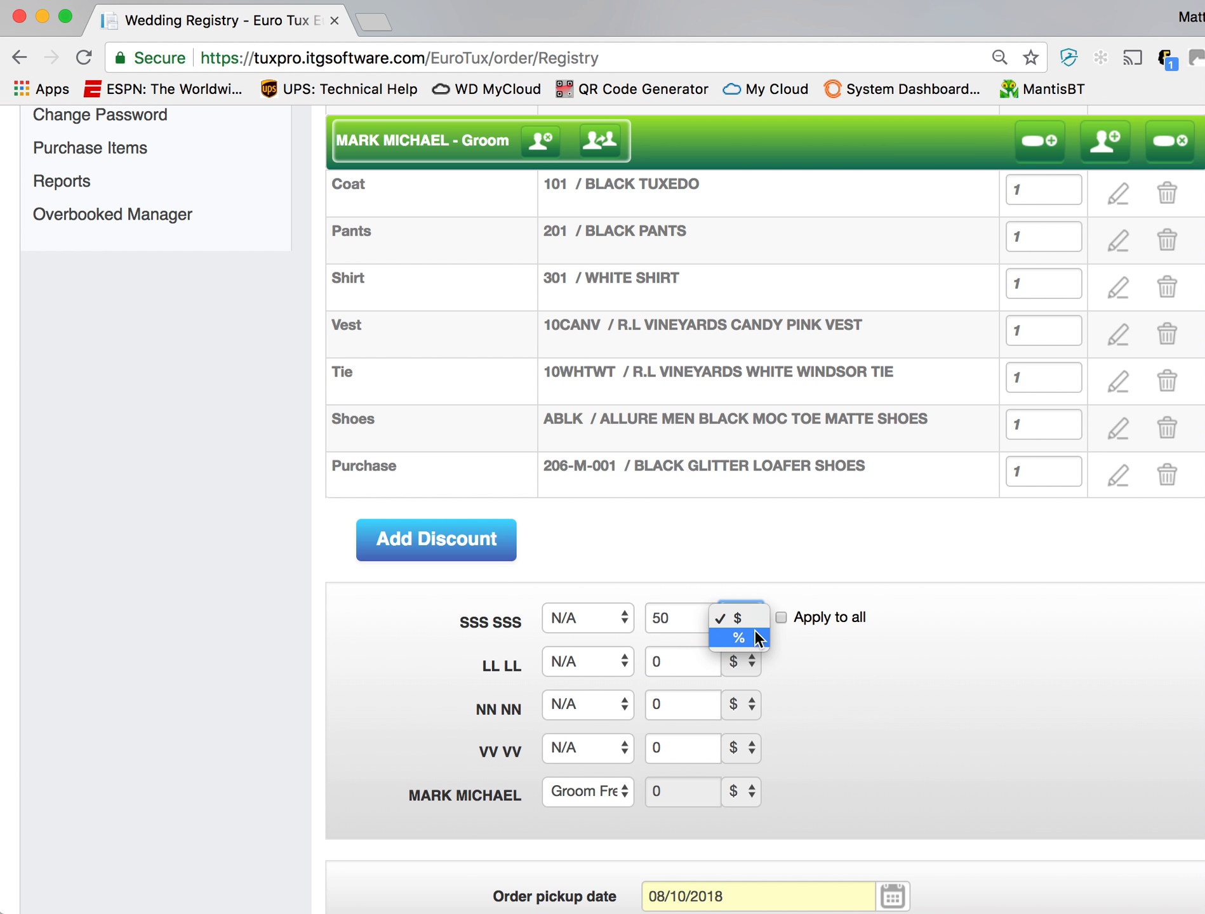
pyautogui.click(685, 662)
pyautogui.write('50')
pyautogui.click(680, 704)
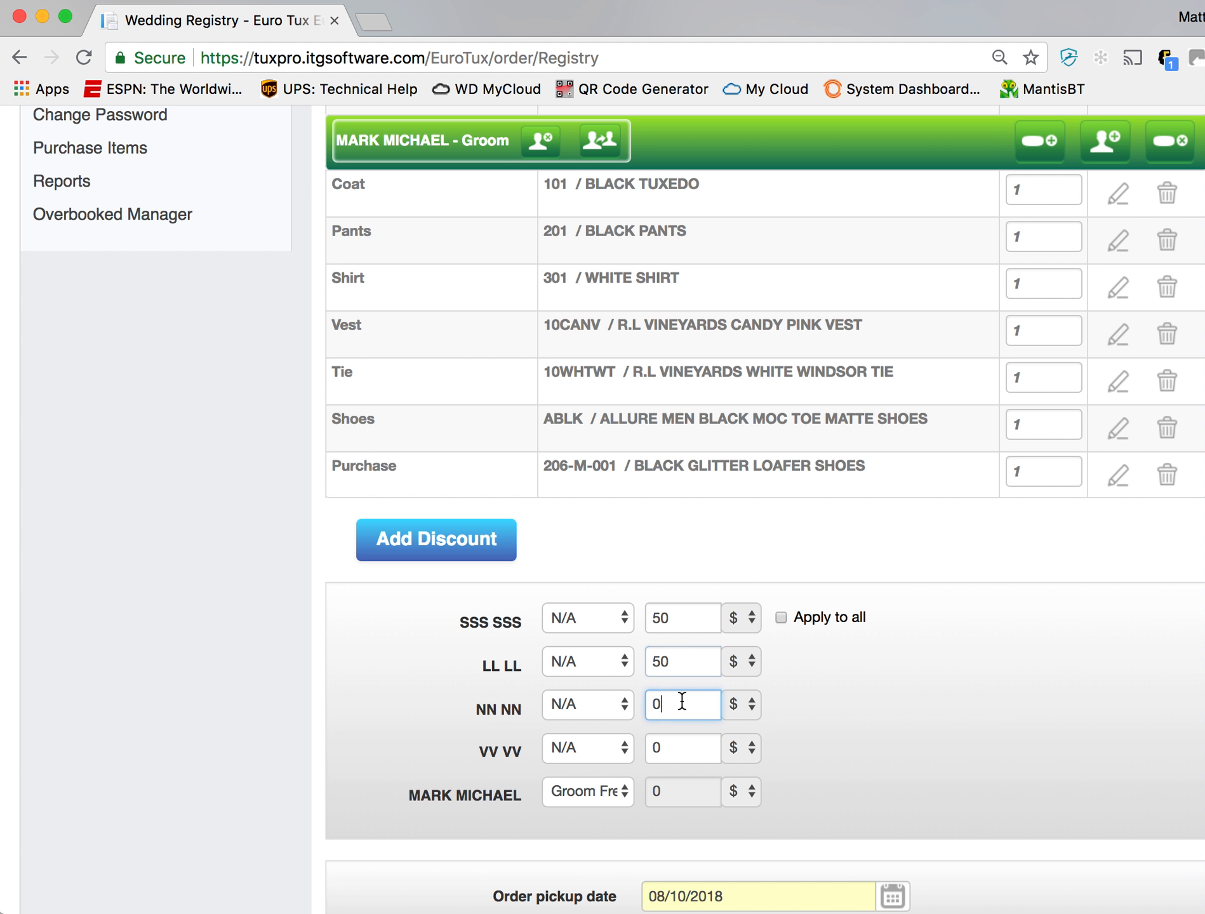
pyautogui.write('50')
pyautogui.click(677, 742)
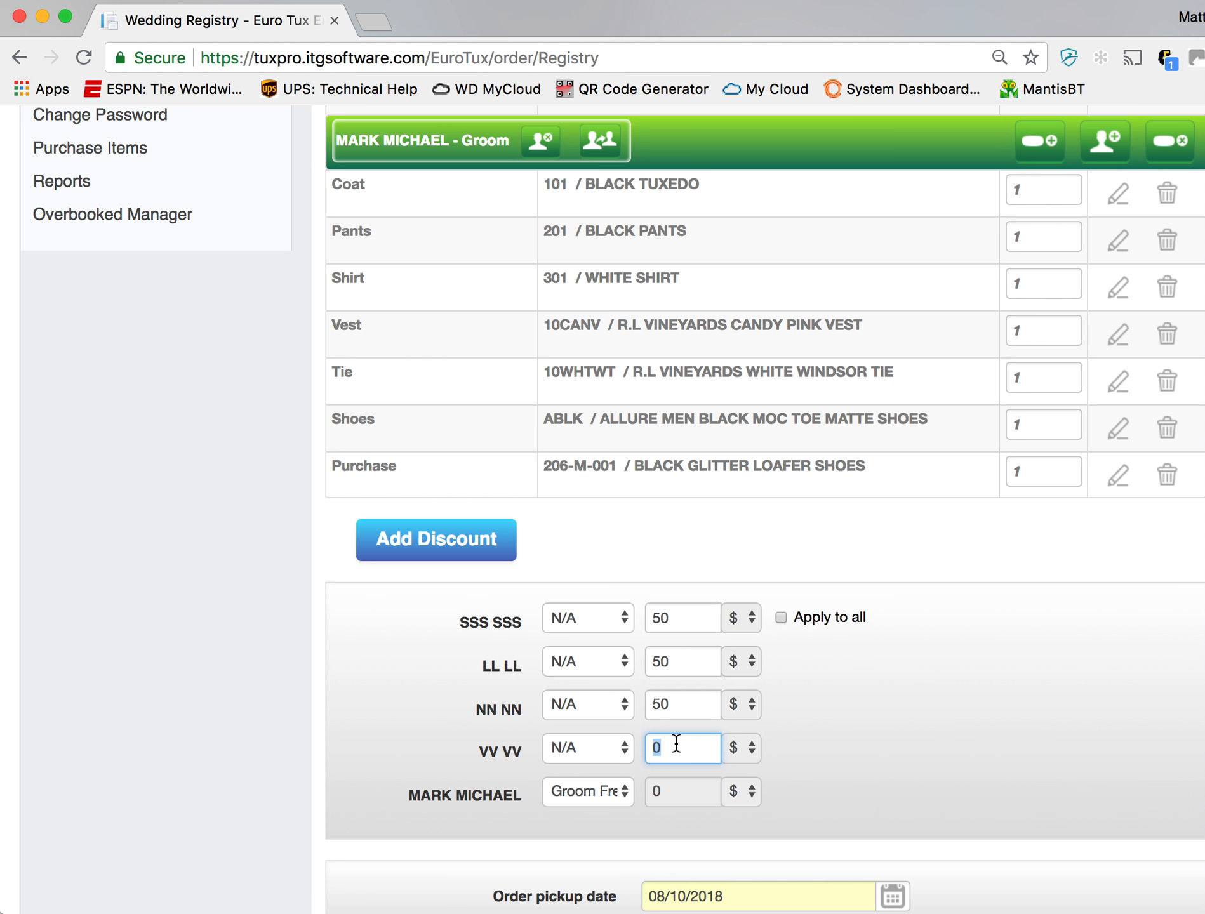
pyautogui.write('50')
# - Submit the registry with its discounts and continue to the registration summary
pyautogui.scroll(-3, 921, 717)
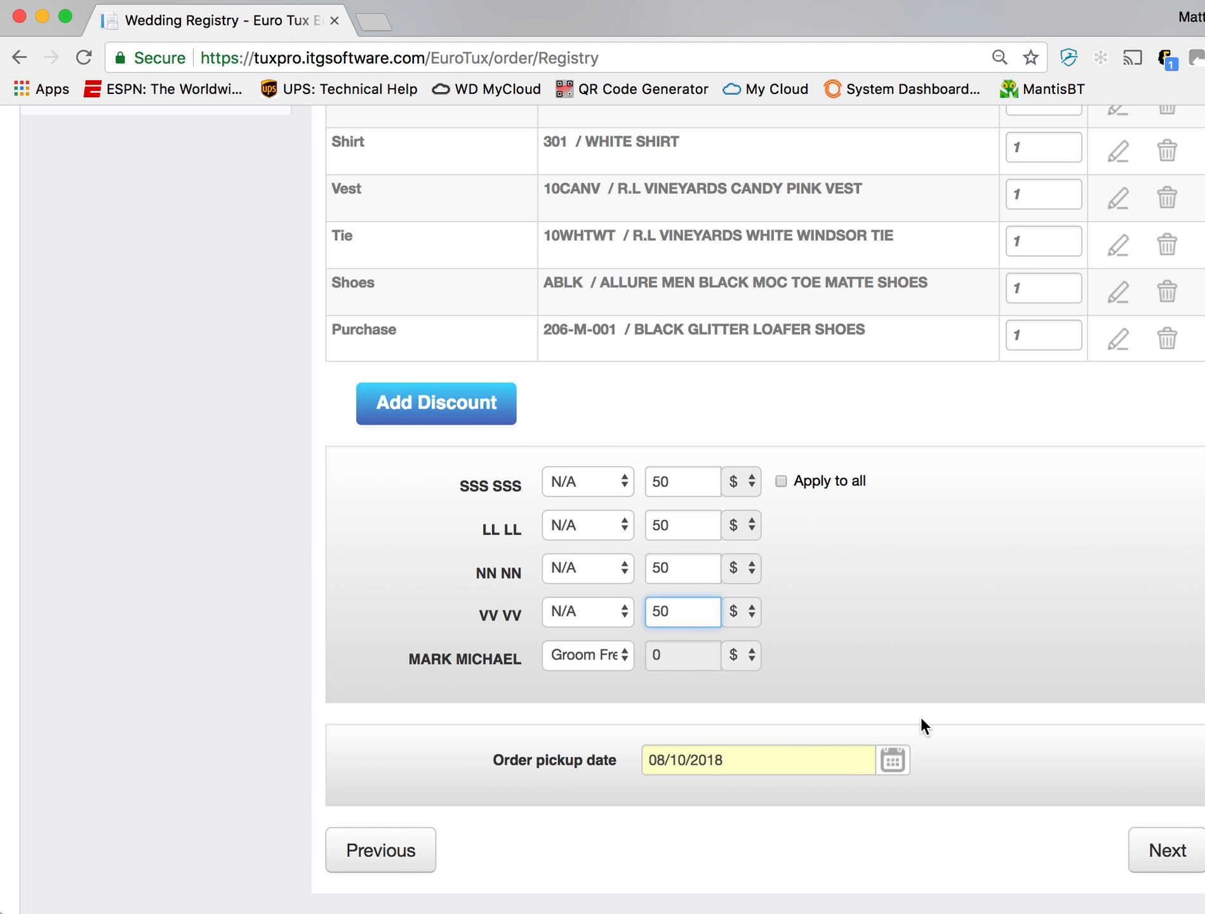
pyautogui.click(1164, 867)
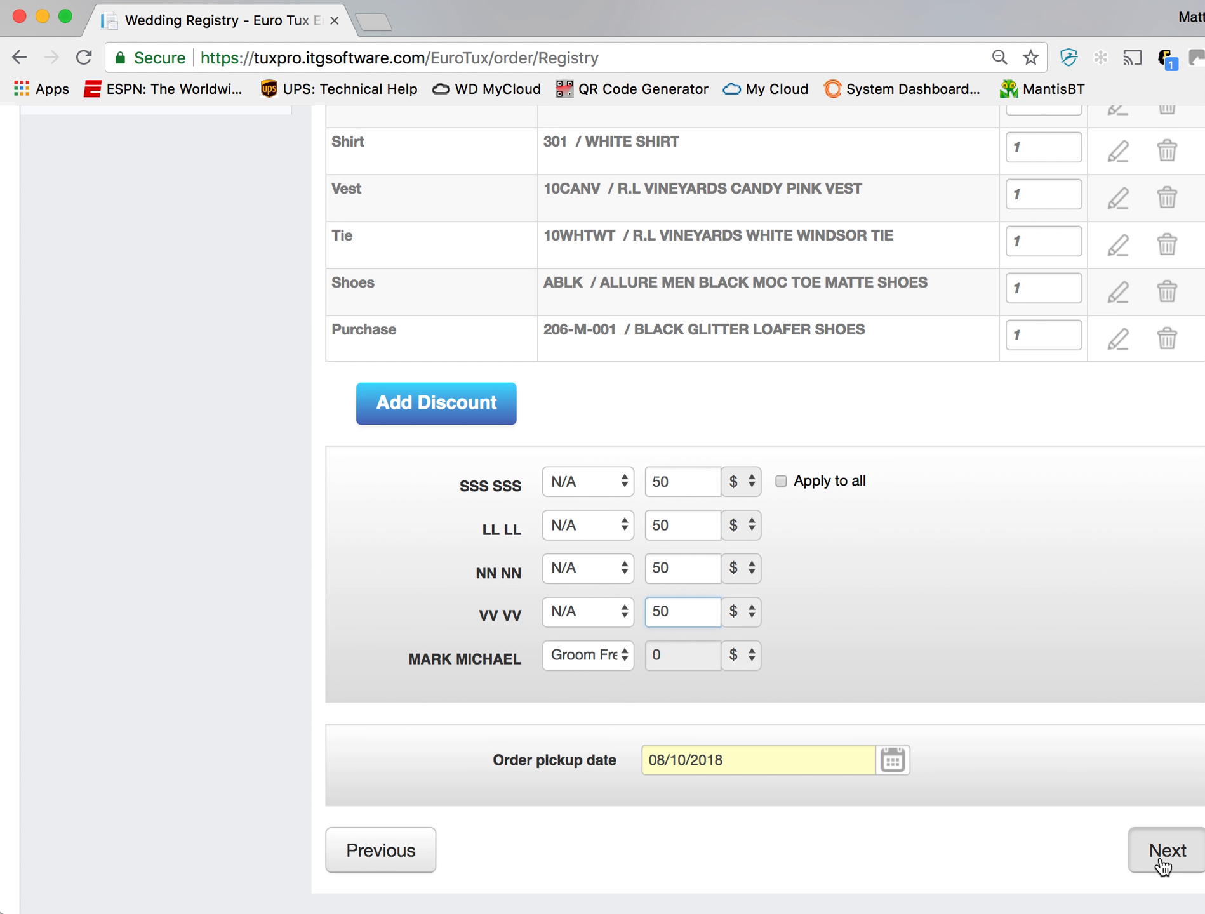
pyautogui.click(1164, 866)
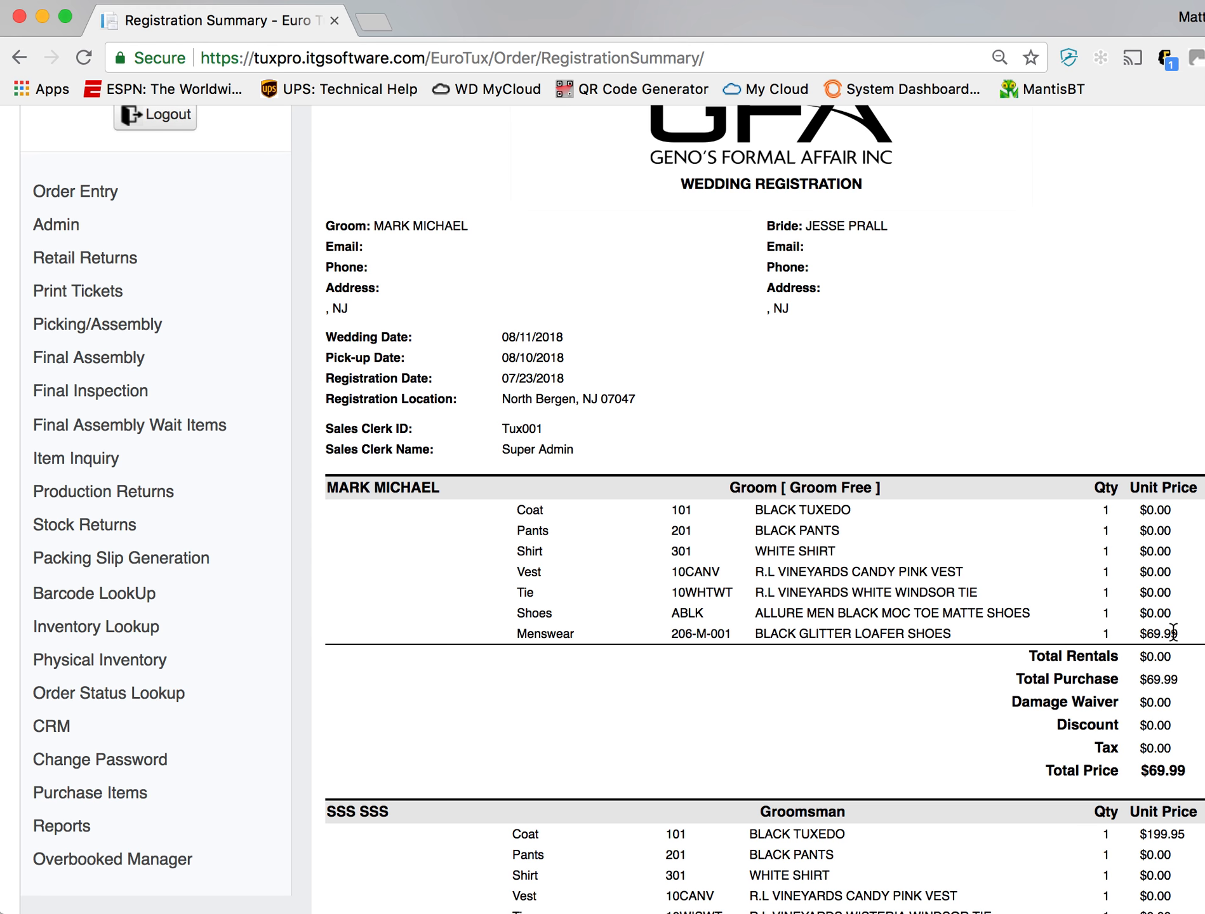
# - Review the registration summary, checking the groom's purchase price and each groomsman's rental prices, discount and total
pyautogui.moveTo(1180, 634); pyautogui.dragTo(1141, 633)
pyautogui.scroll(-3, 1166, 700)
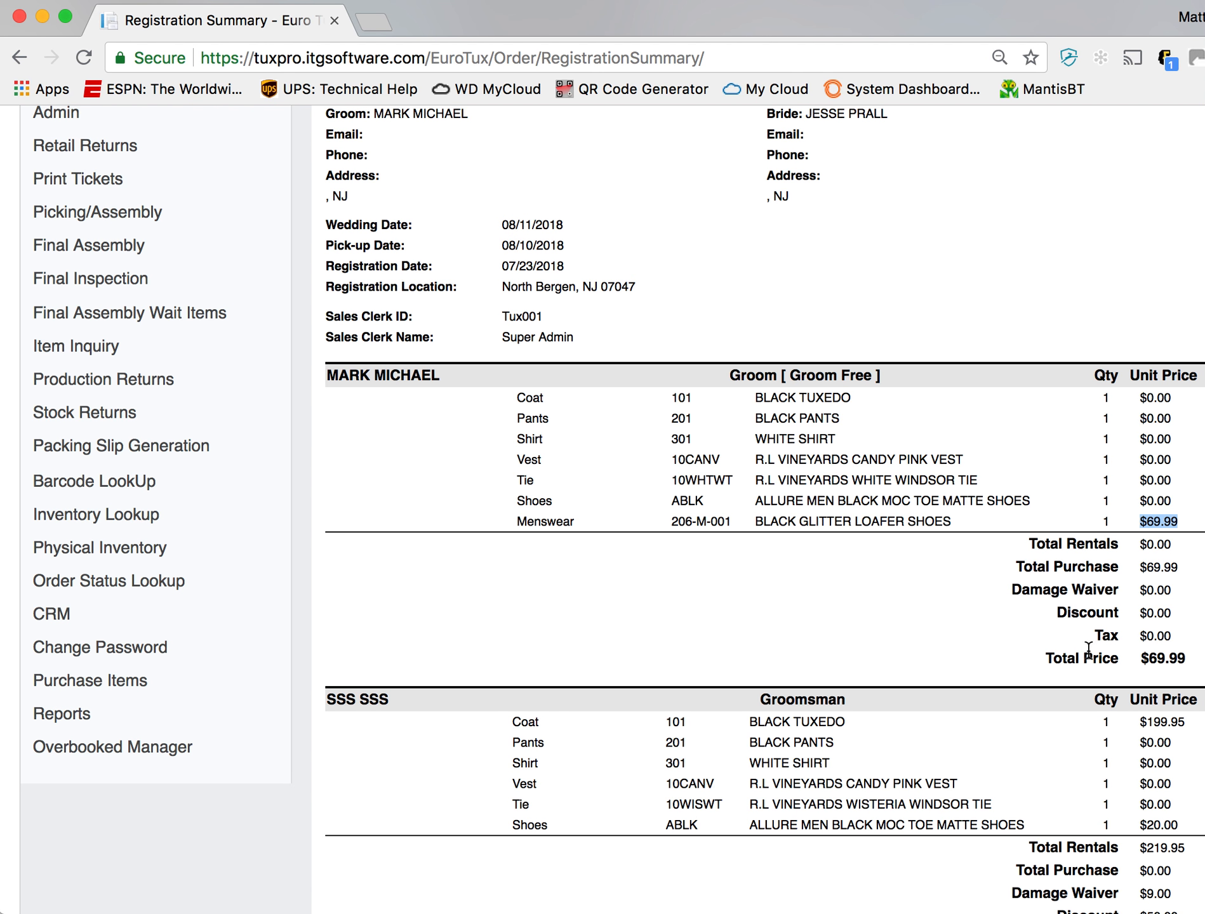
pyautogui.click(1178, 643)
pyautogui.scroll(-3, 1101, 615)
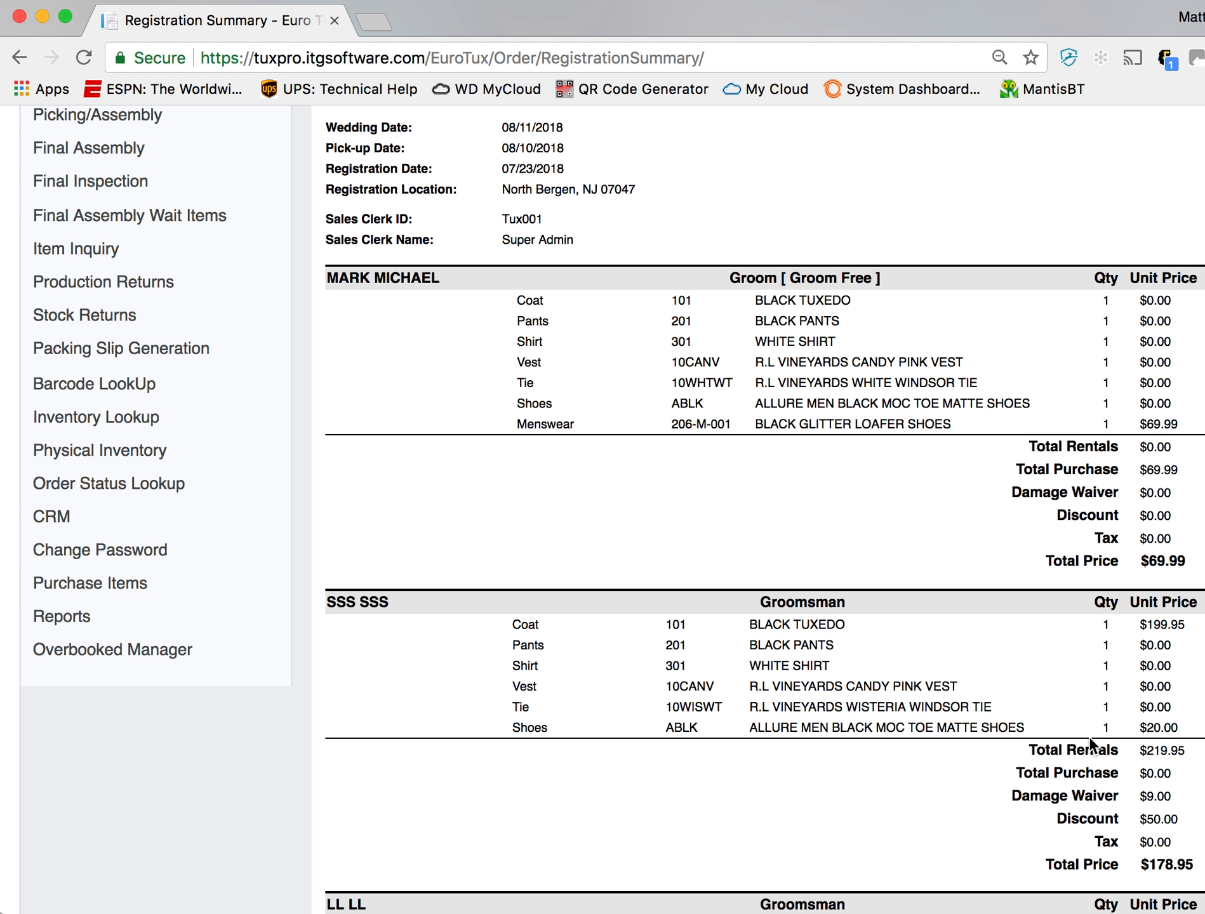
pyautogui.scroll(-2, 1089, 744)
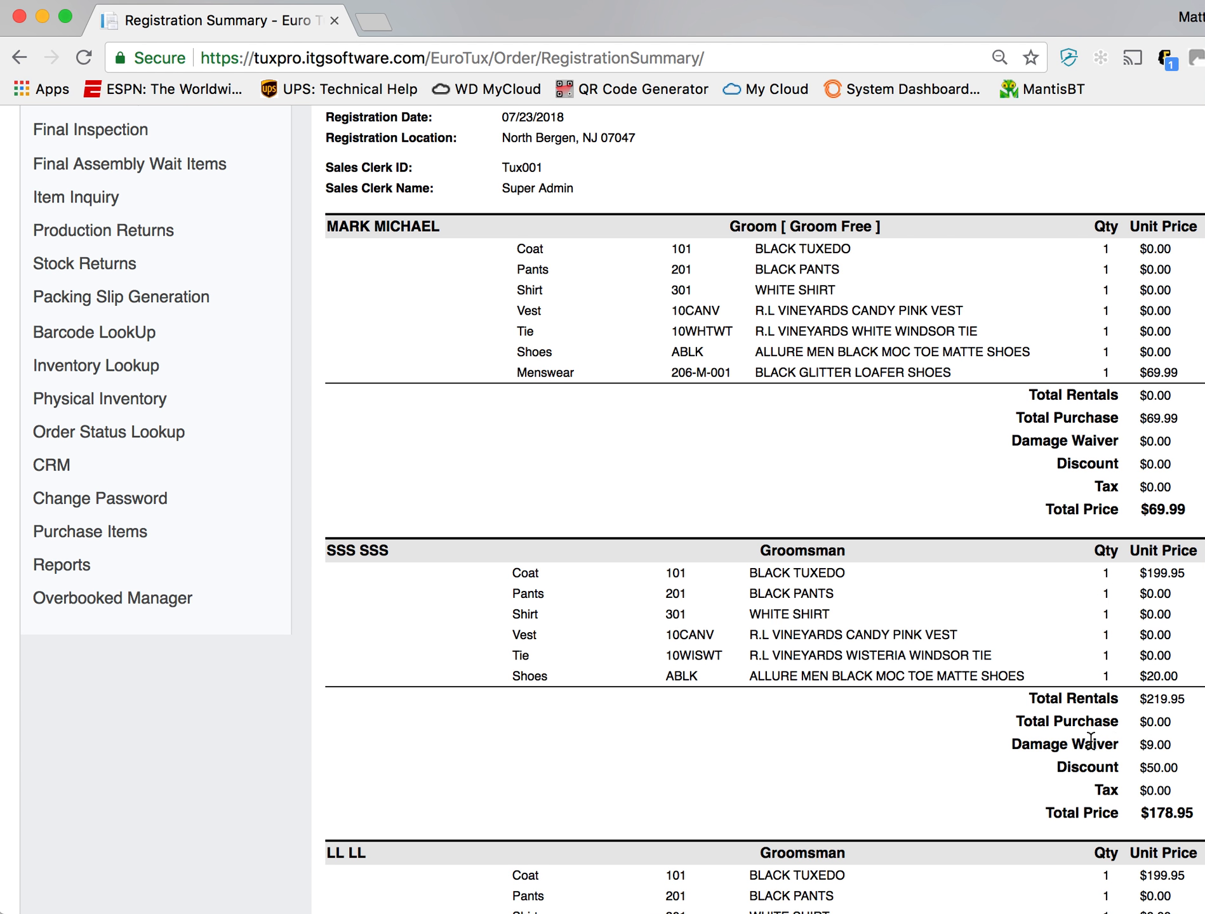
pyautogui.doubleClick(1156, 768)
pyautogui.scroll(-10, 1158, 774)
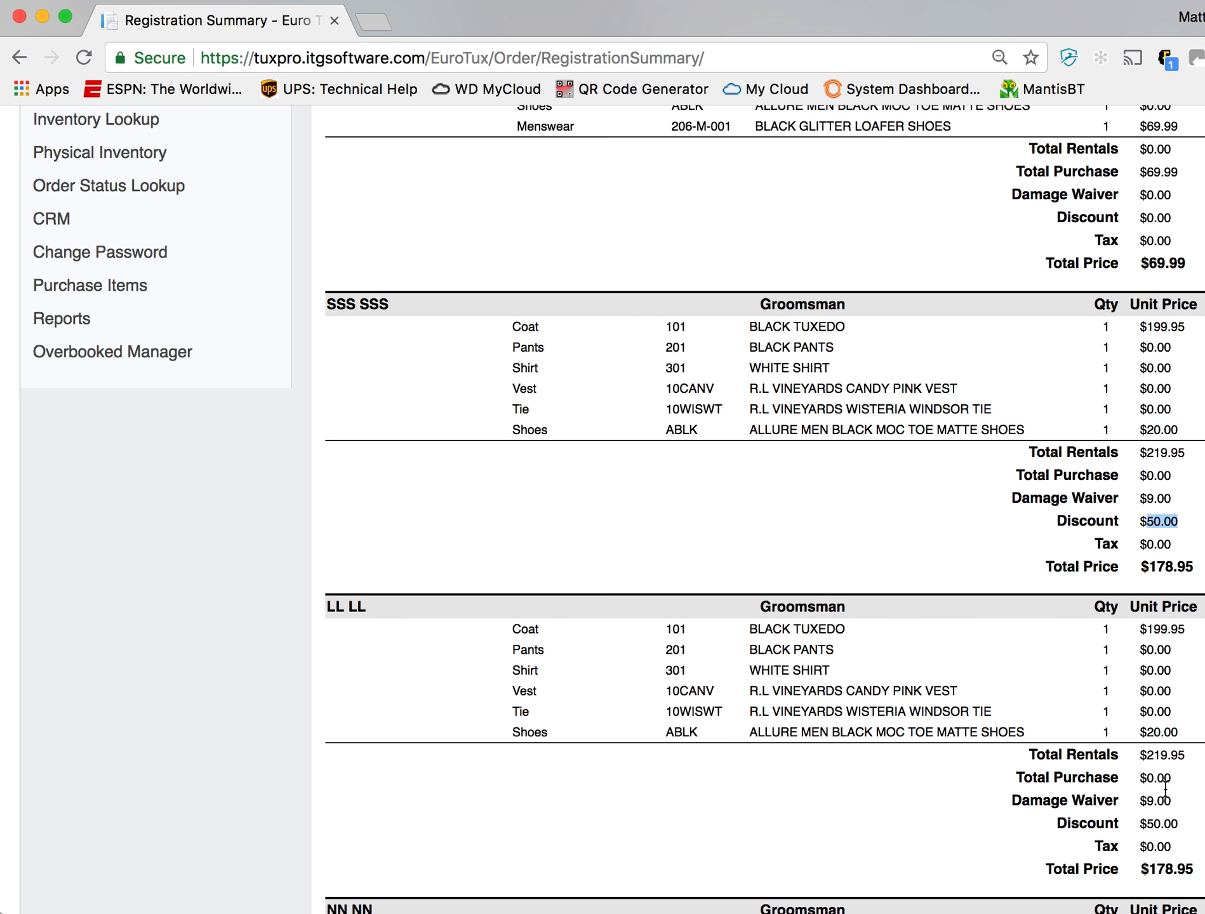
pyautogui.scroll(-5, 1185, 600)
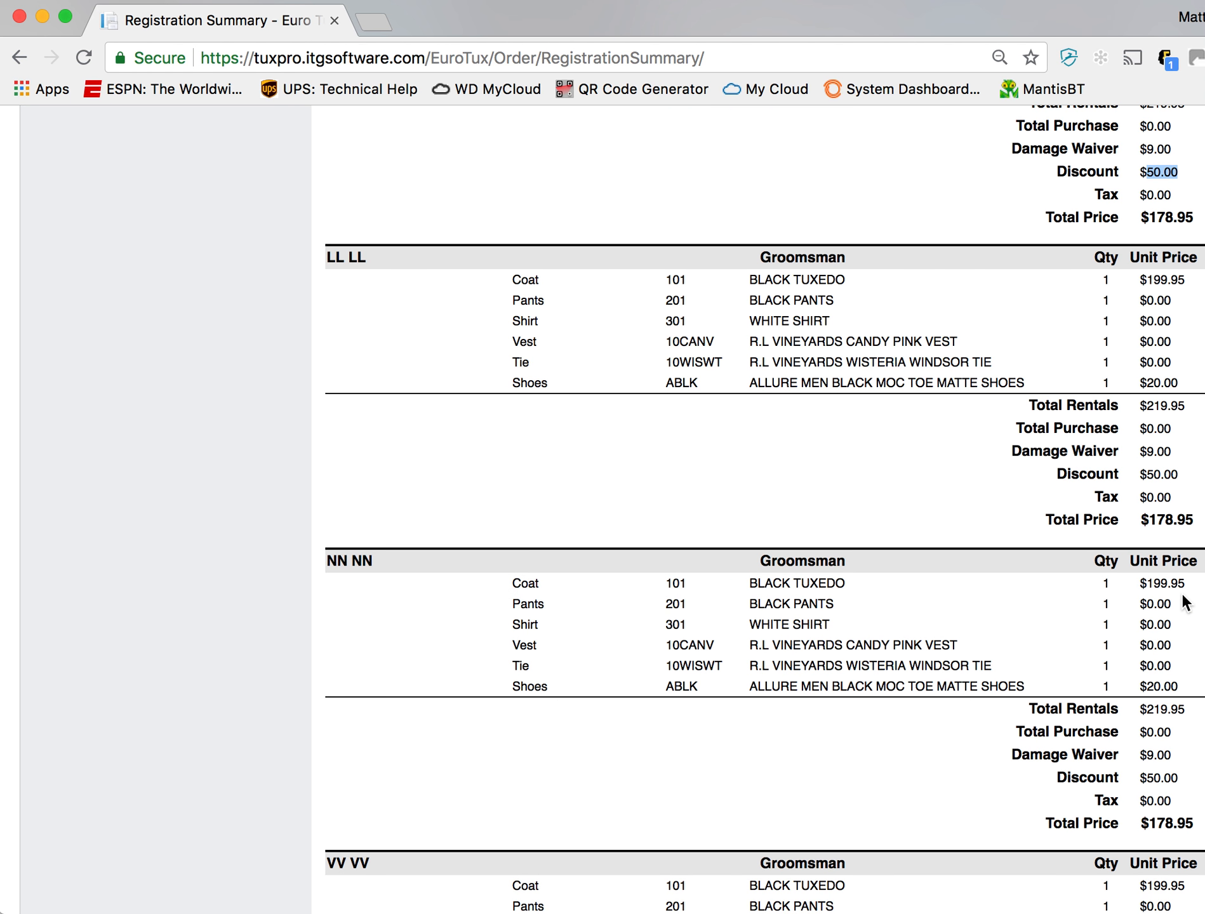
pyautogui.scroll(-6, 1185, 603)
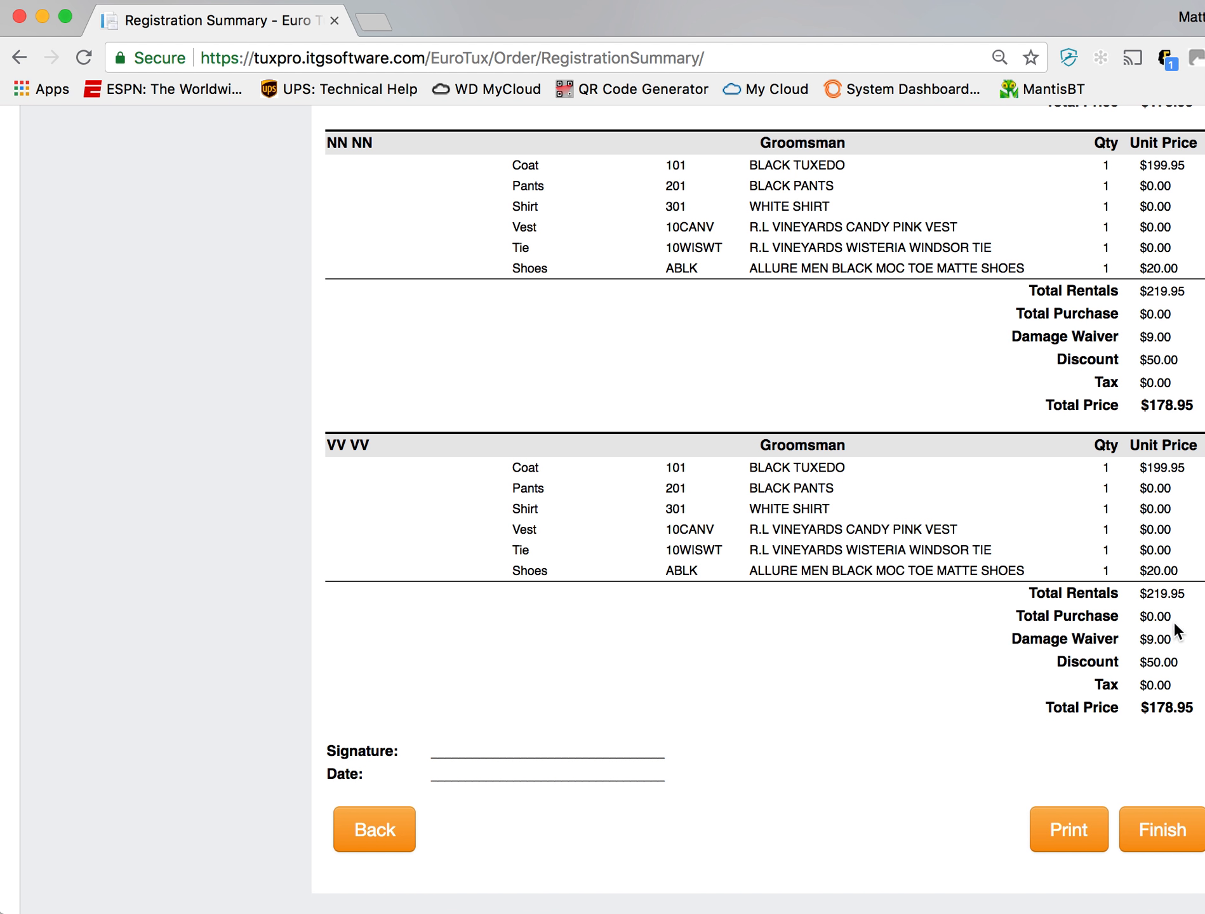
# - Finish the wedding registration and return to the Retail main page
pyautogui.click(1174, 830)
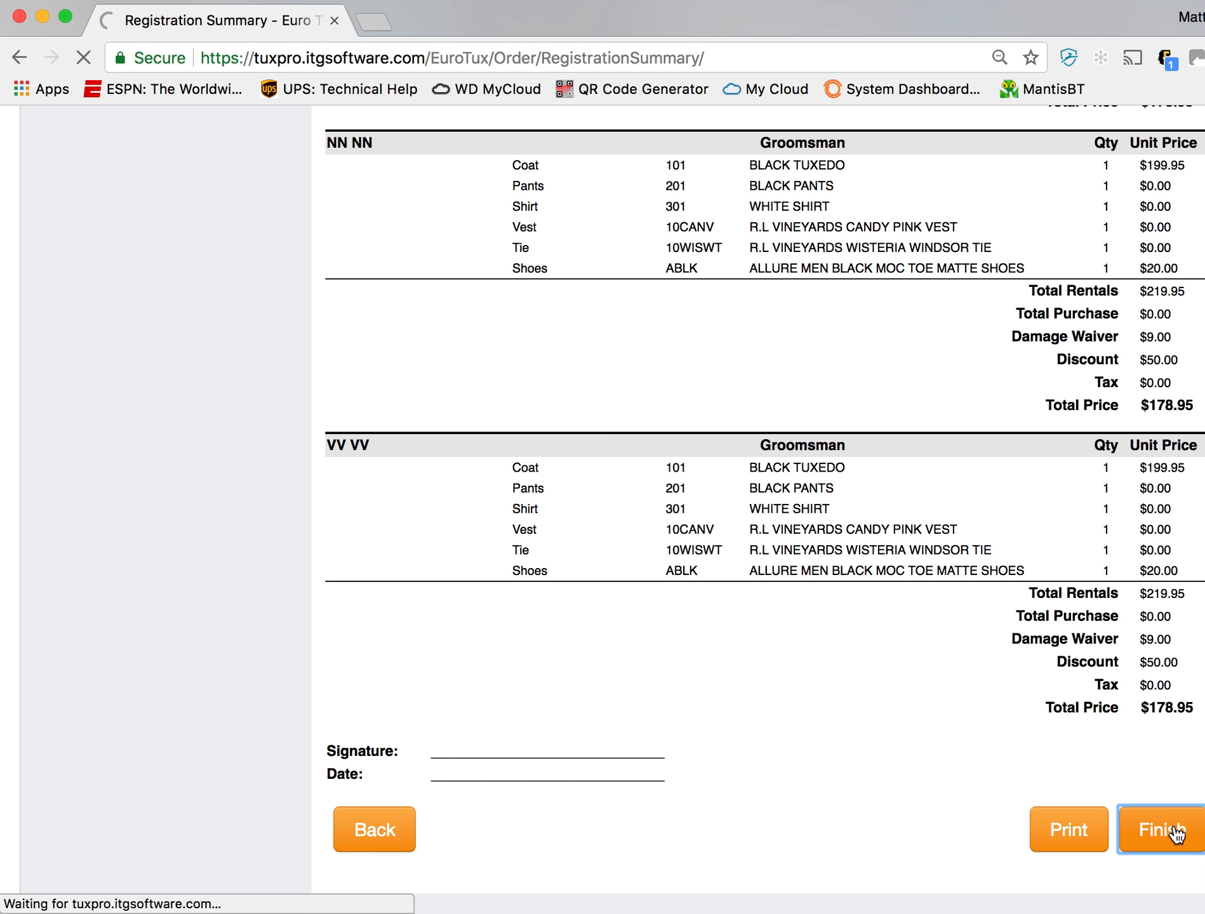
pyautogui.scroll(15, 868, 724)
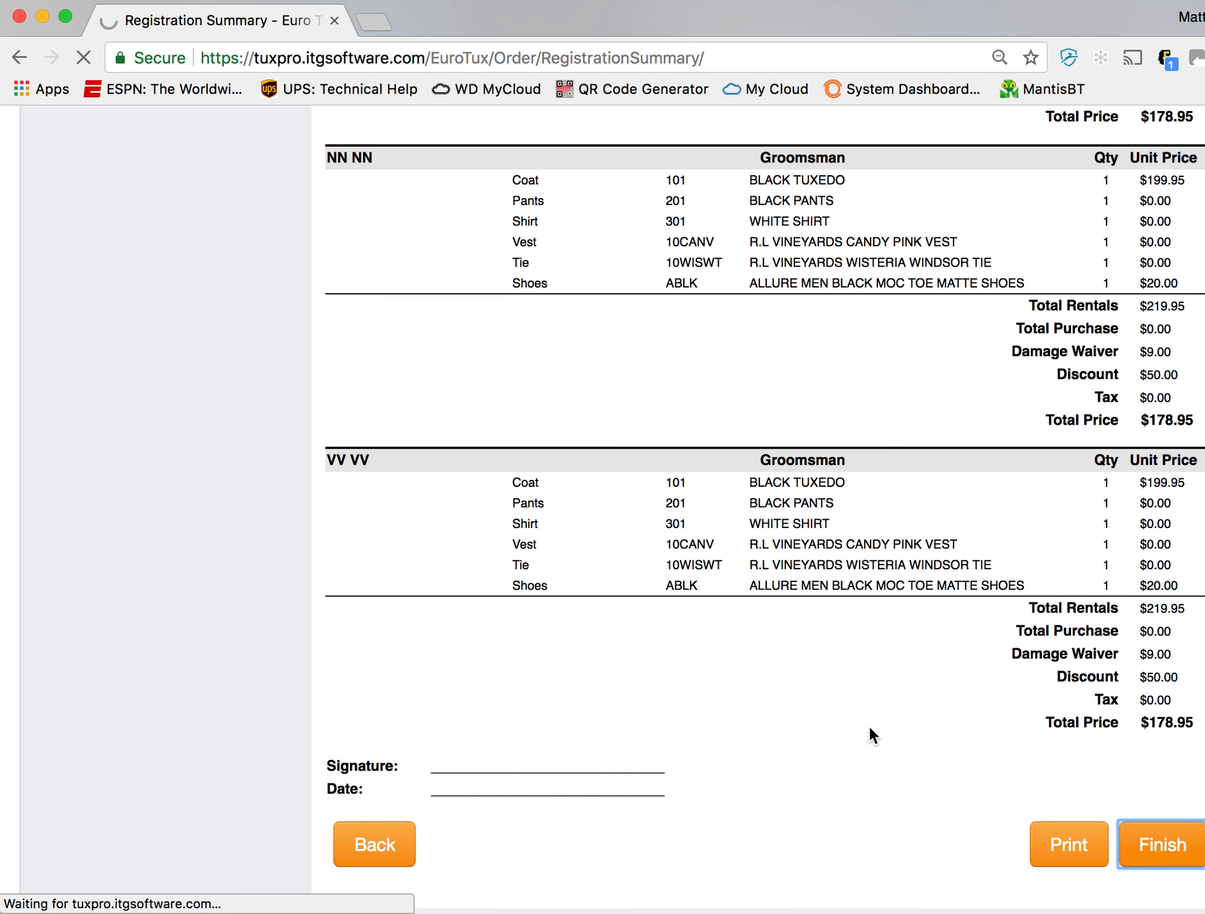
pyautogui.scroll(5, 868, 724)
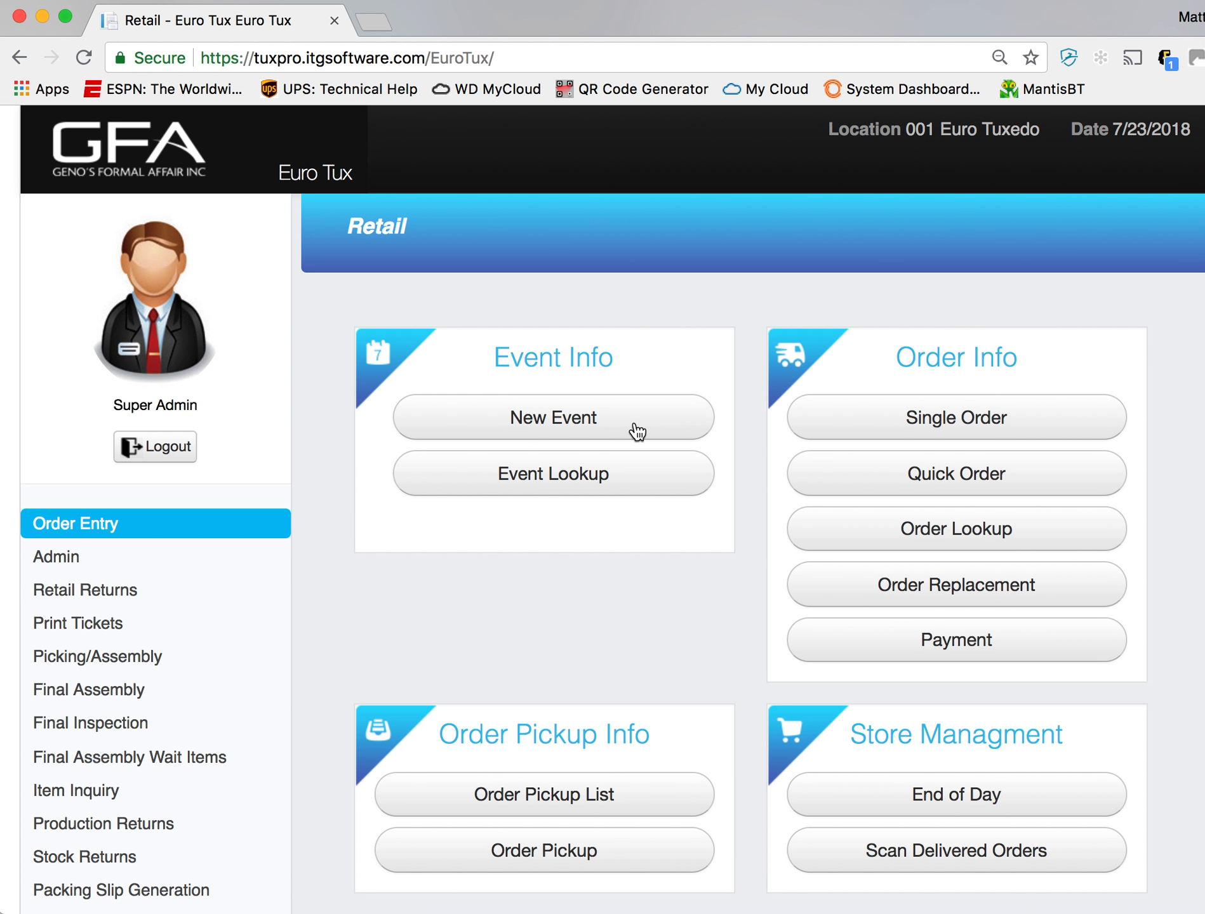
pyautogui.click(632, 484)
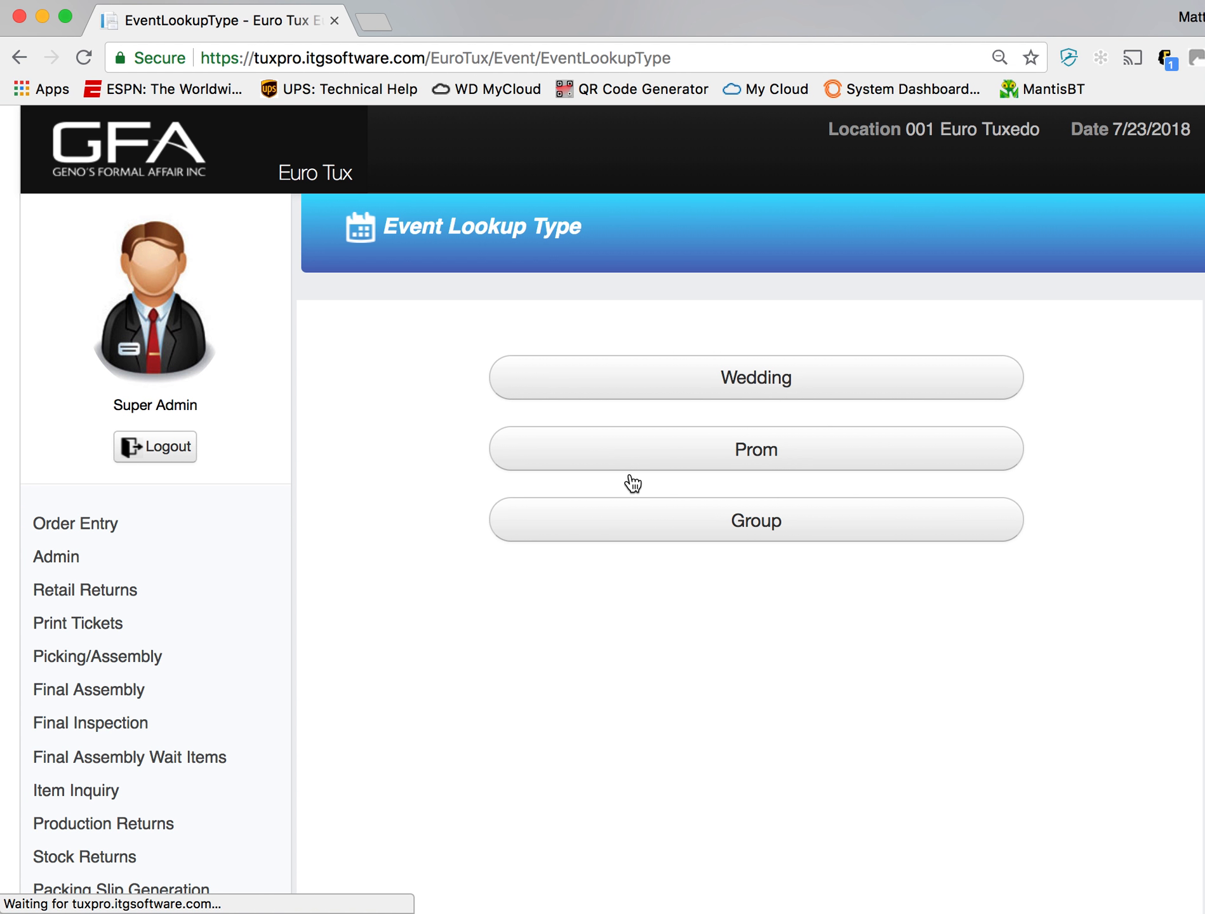
pyautogui.click(890, 386)
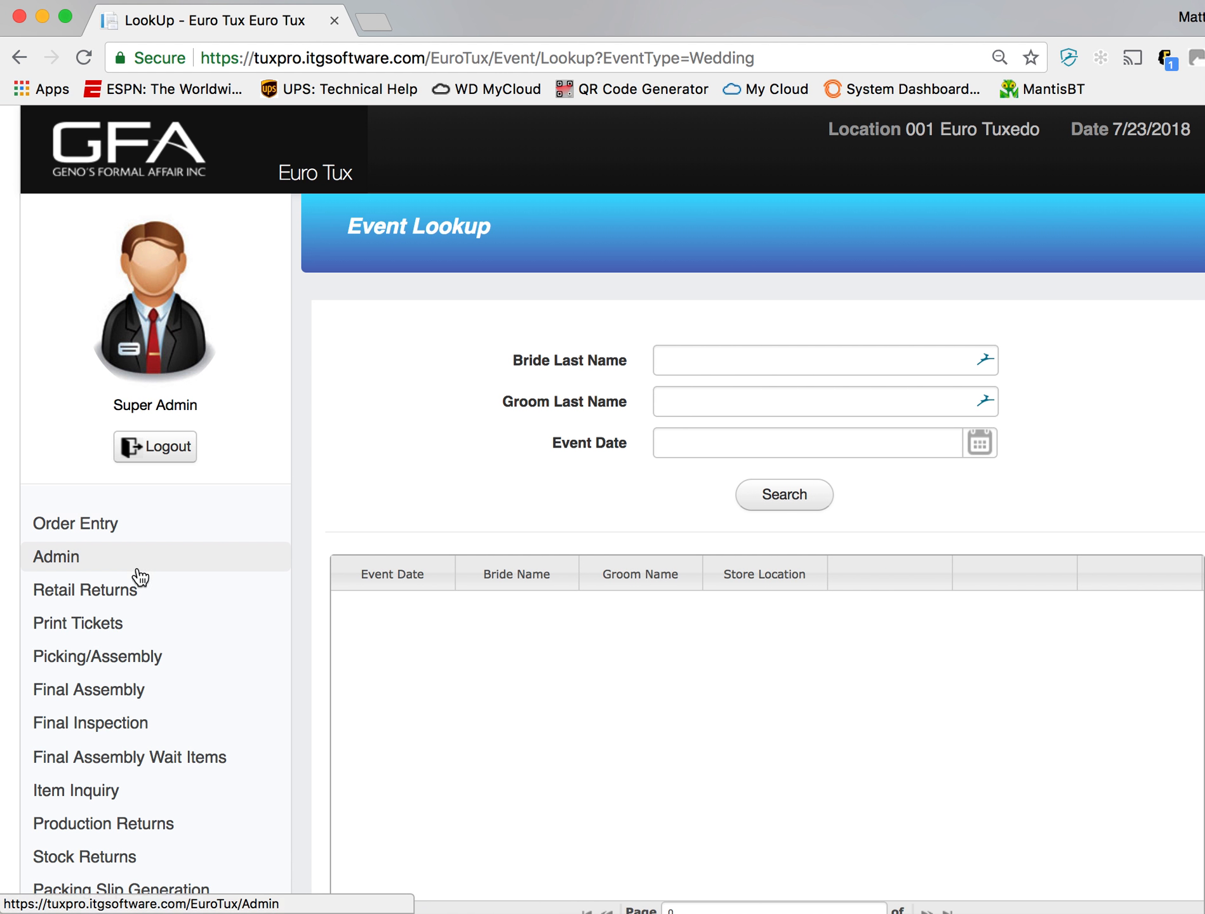
pyautogui.click(126, 539)
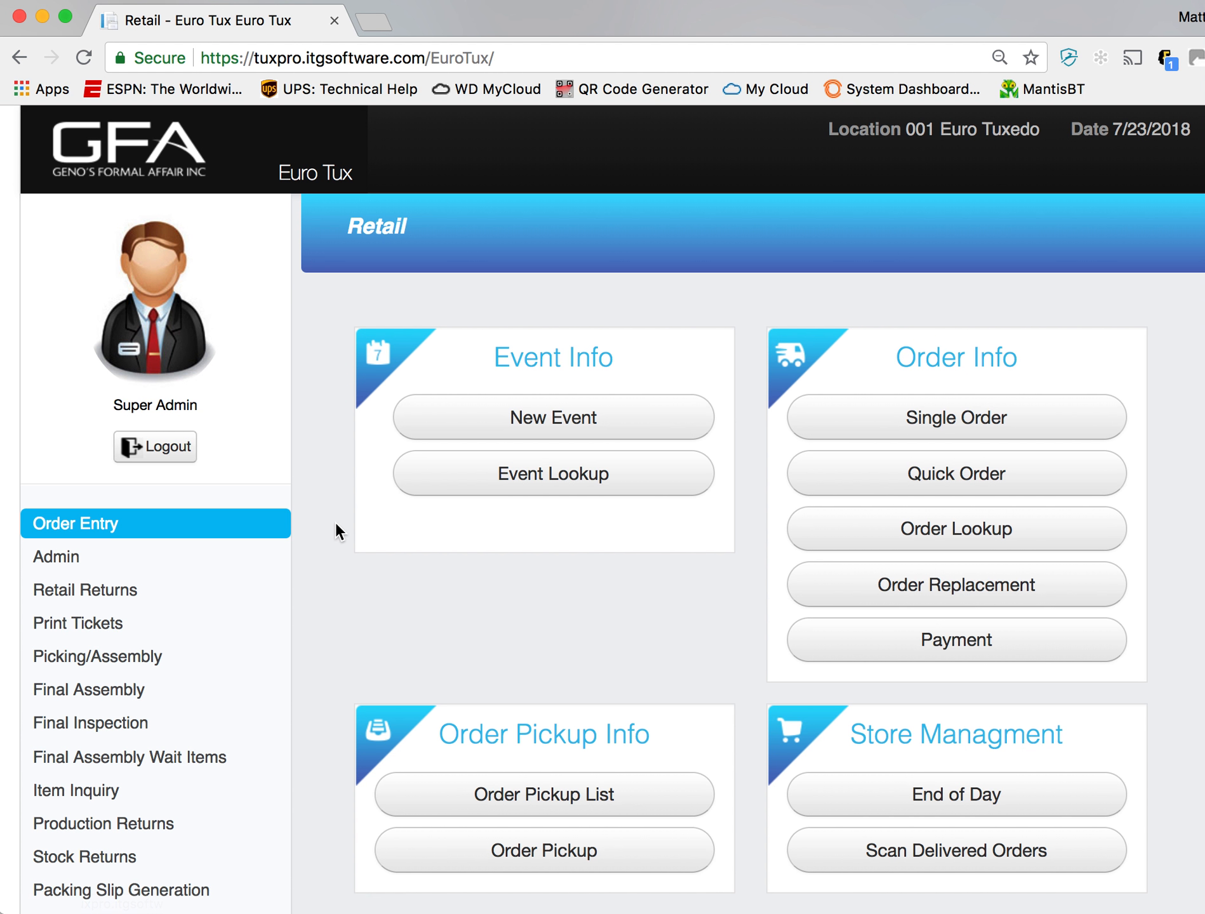
# - Look up the registered wedding event by the first letters of the groom's last name
pyautogui.click(592, 489)
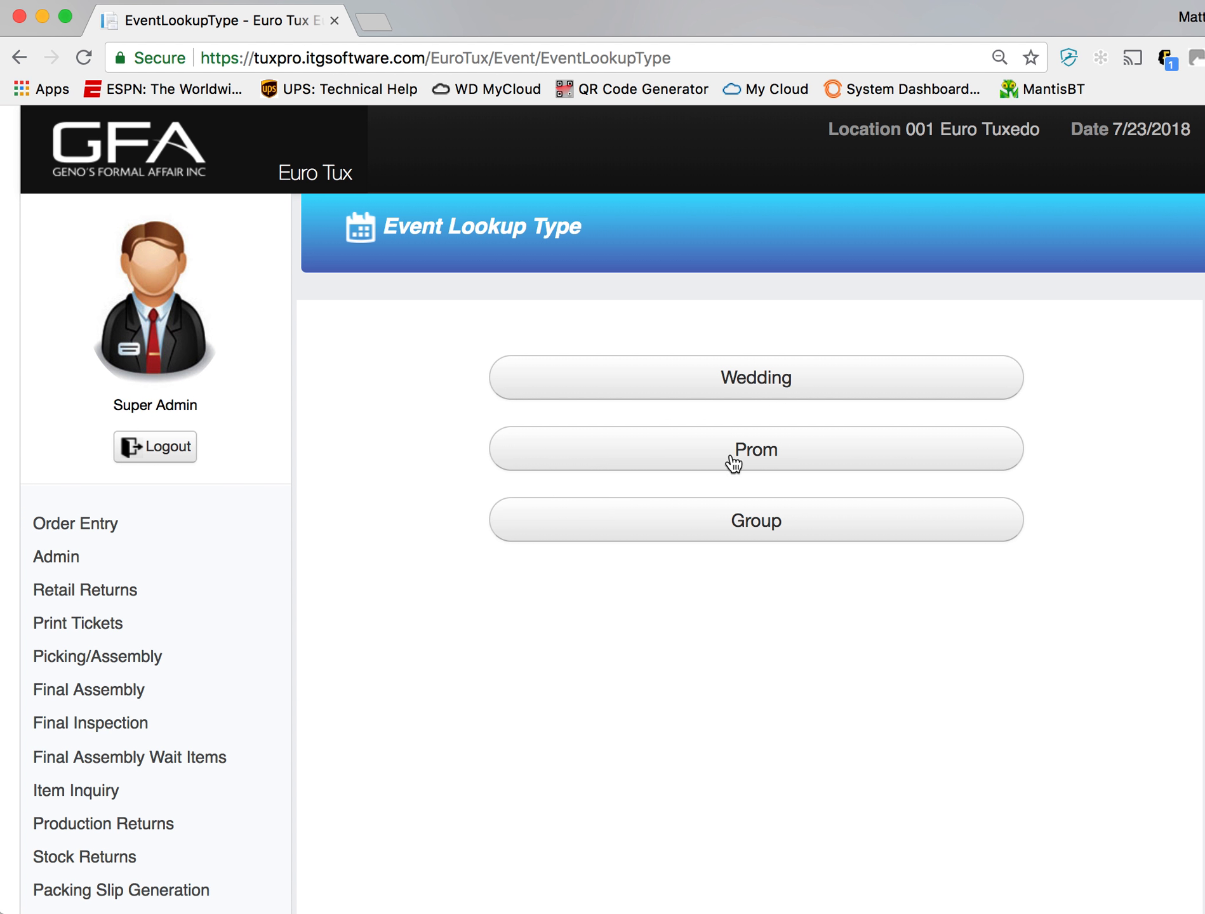
pyautogui.click(768, 378)
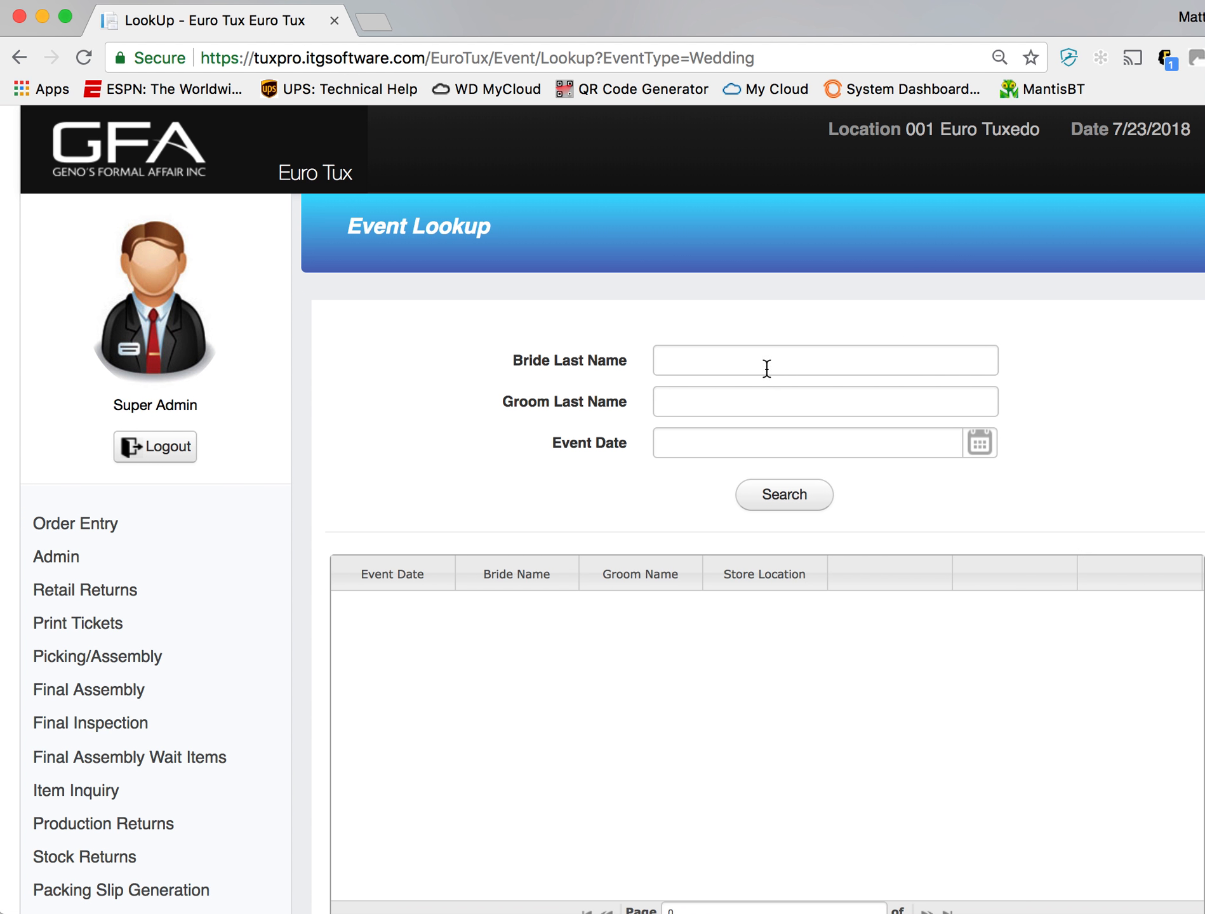
pyautogui.click(814, 367)
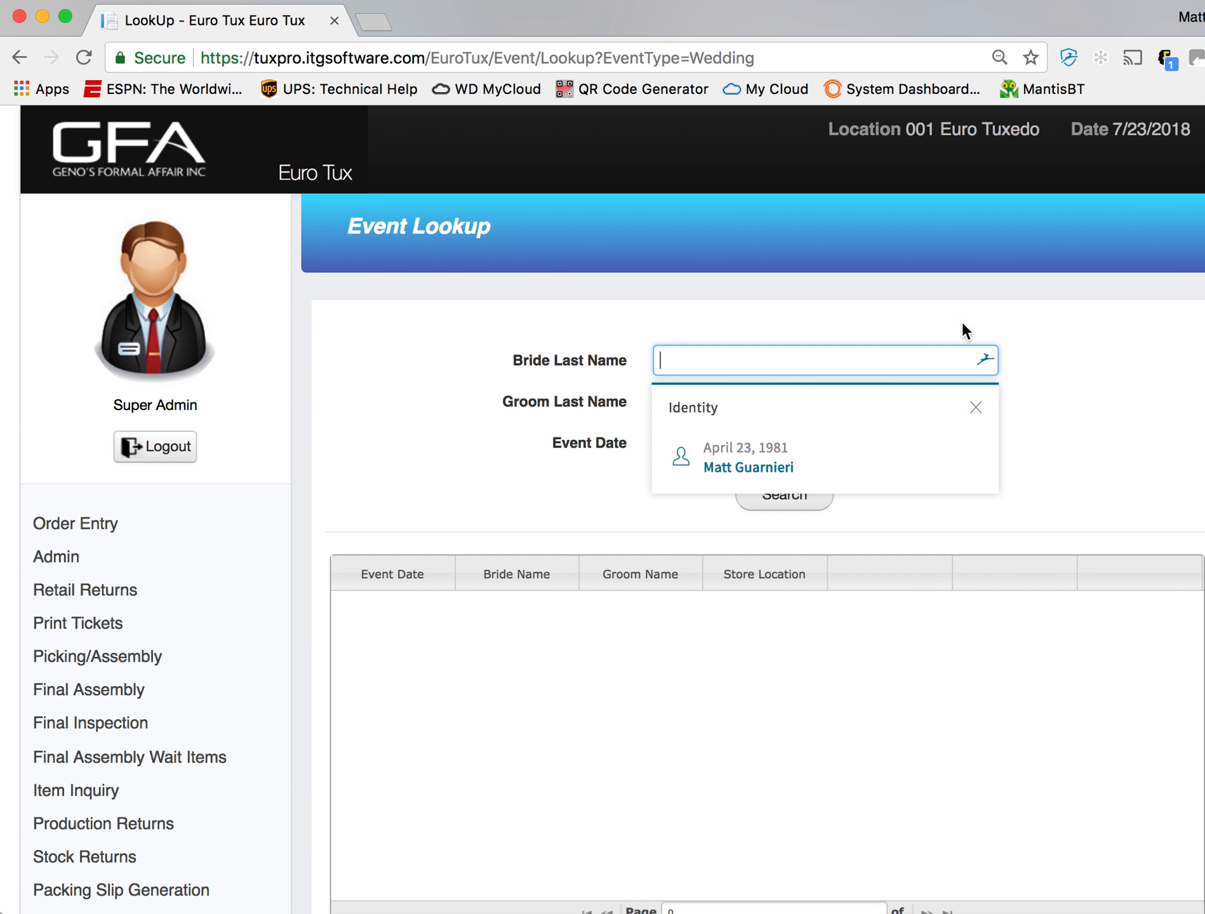
pyautogui.click(973, 409)
pyautogui.click(860, 398)
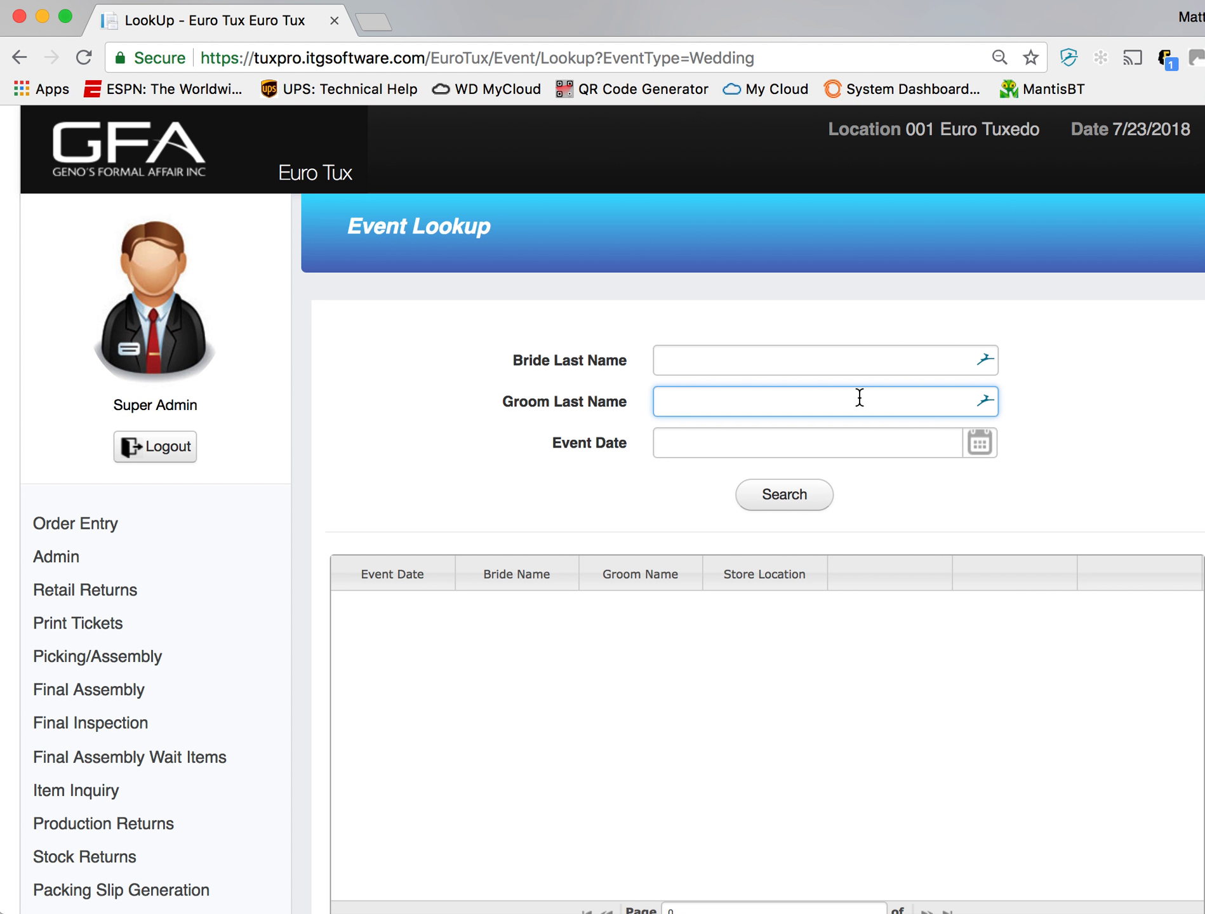
pyautogui.write('MICH')
pyautogui.press('BackSpace')
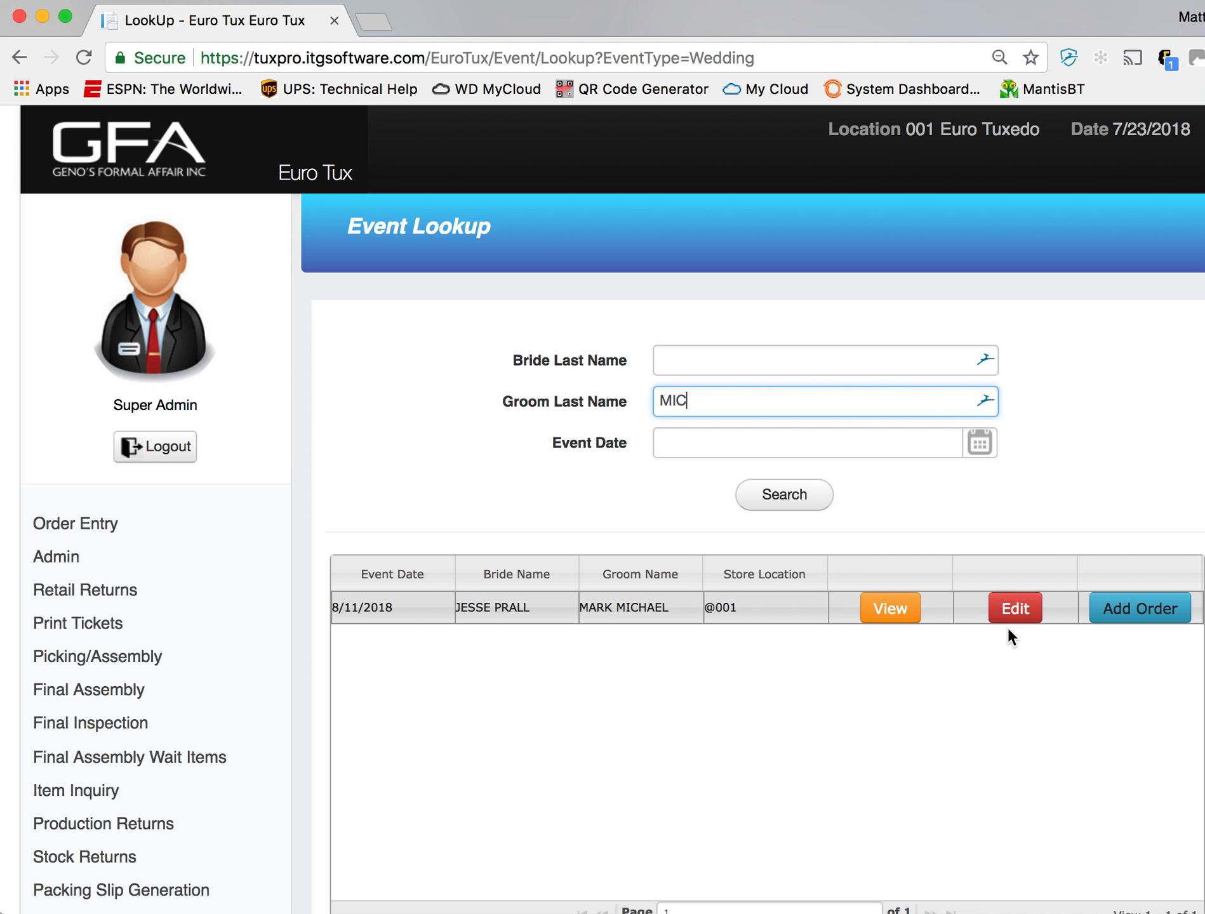
# - View the wedding's event summary and inspect the first groomsman's expanded contact and outfit details, then collapse them
pyautogui.click(893, 613)
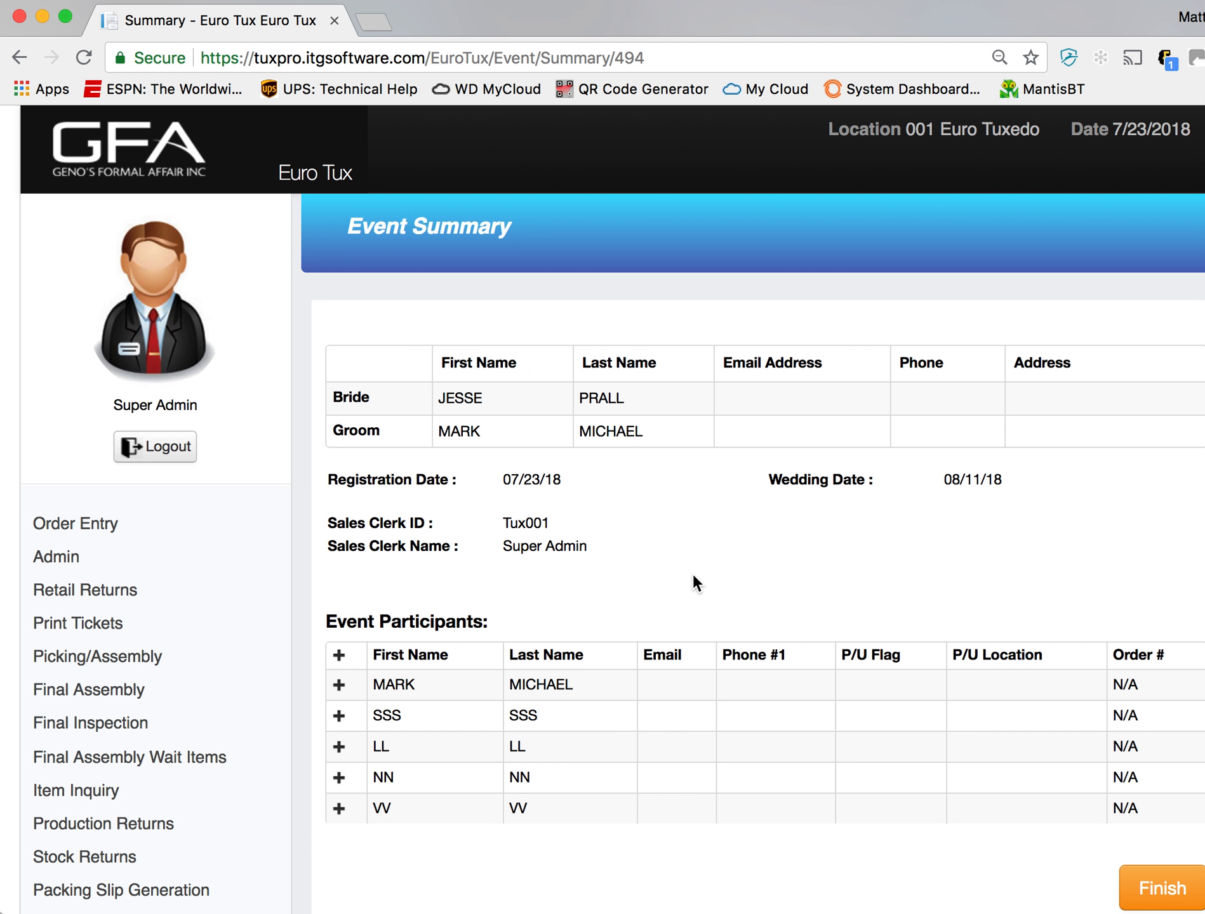
pyautogui.scroll(-3, 694, 576)
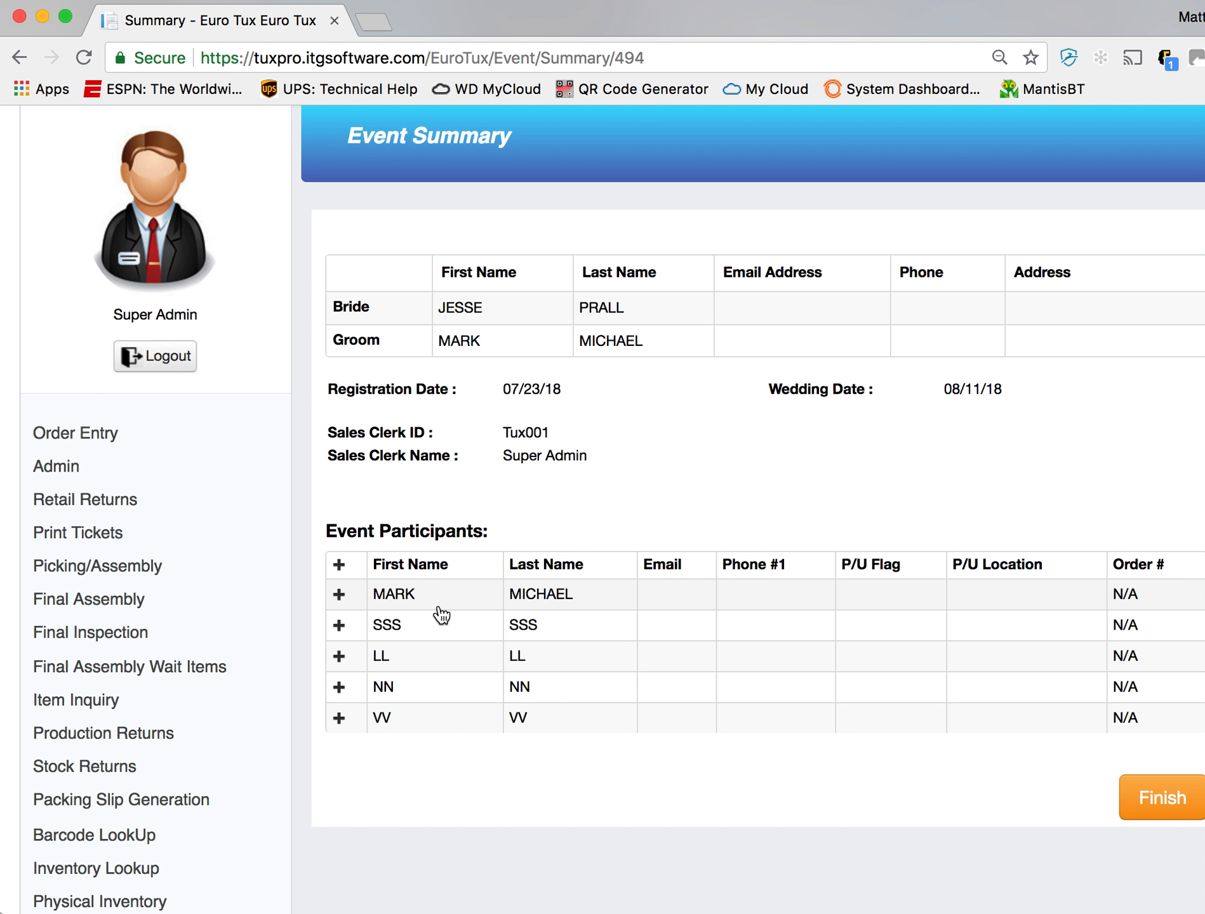
pyautogui.scroll(-5, 442, 614)
pyautogui.click(341, 481)
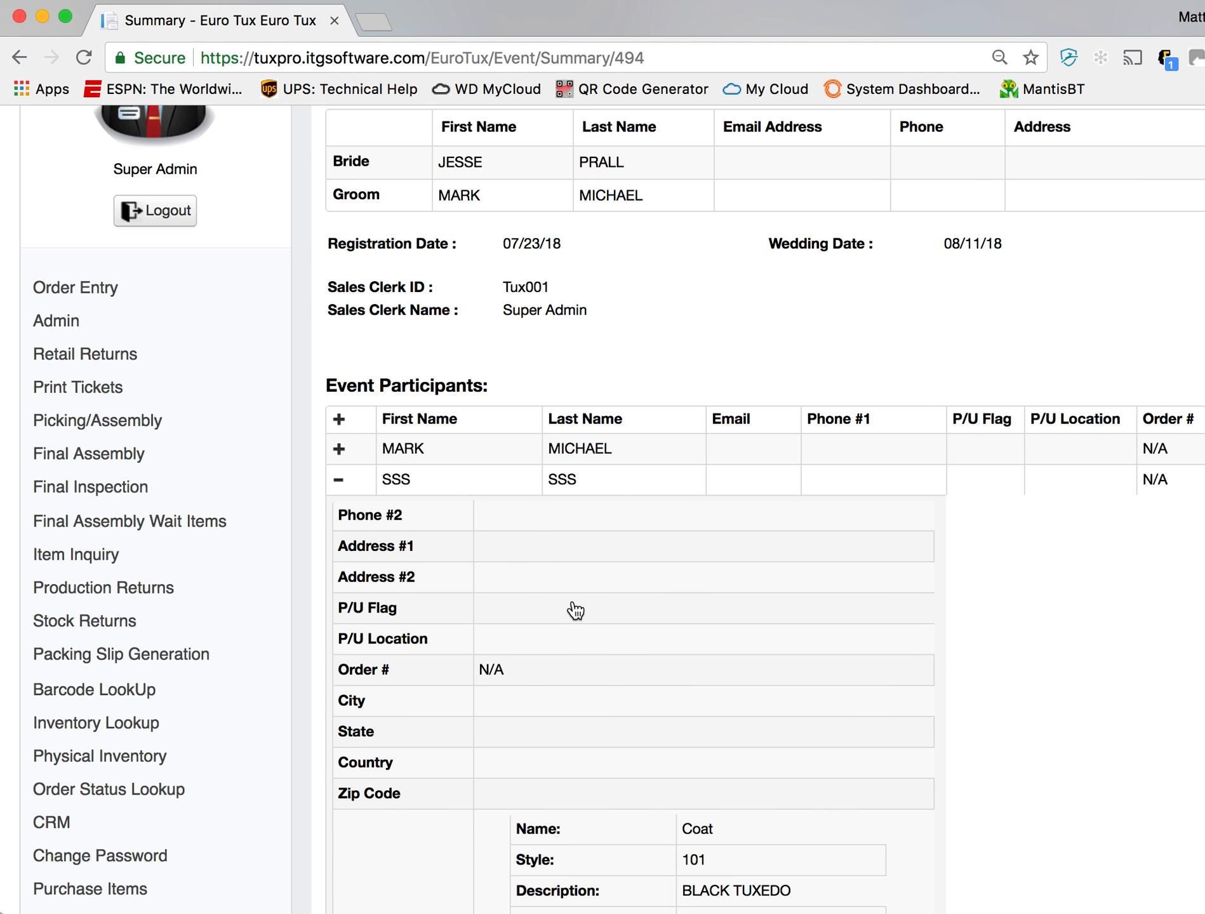
pyautogui.scroll(-10, 574, 609)
pyautogui.scroll(7, 573, 612)
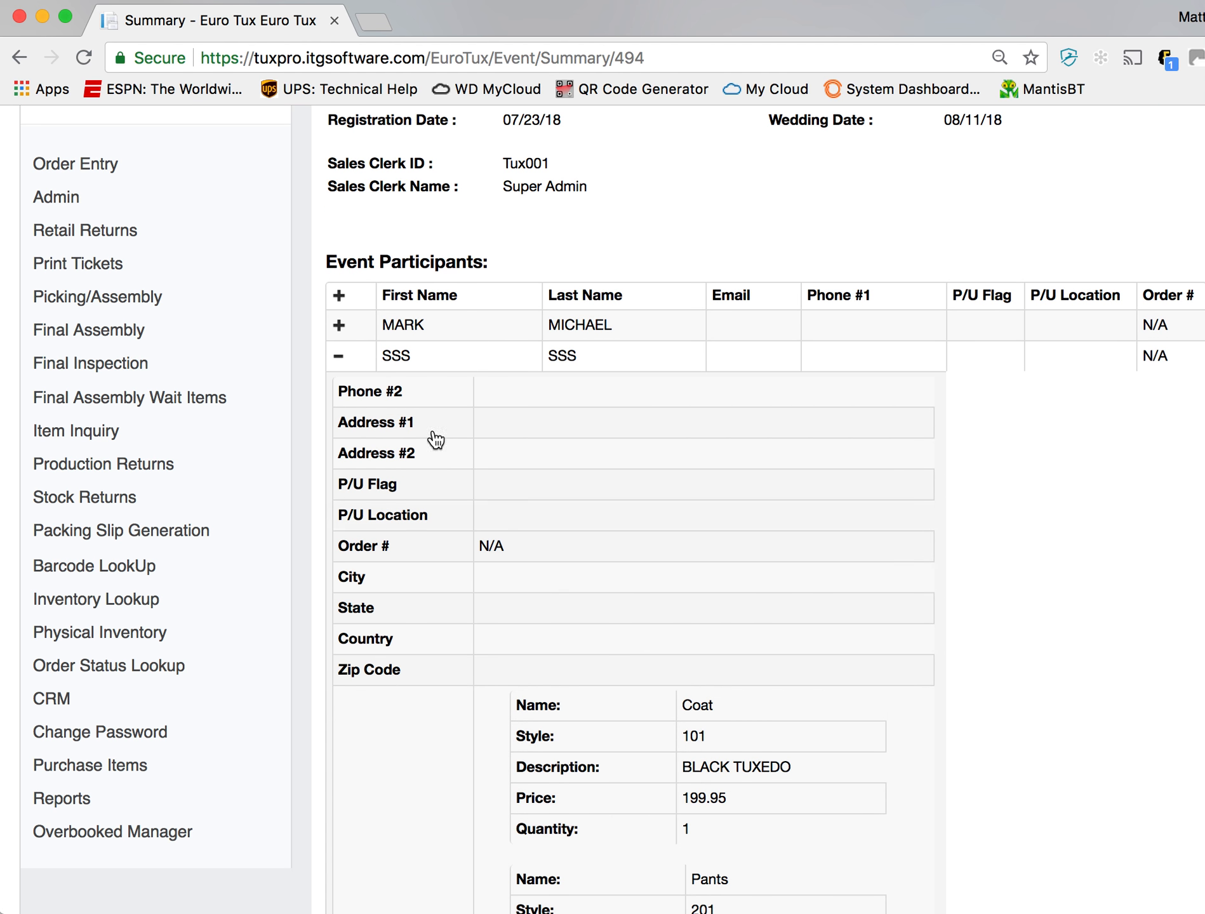
pyautogui.click(340, 358)
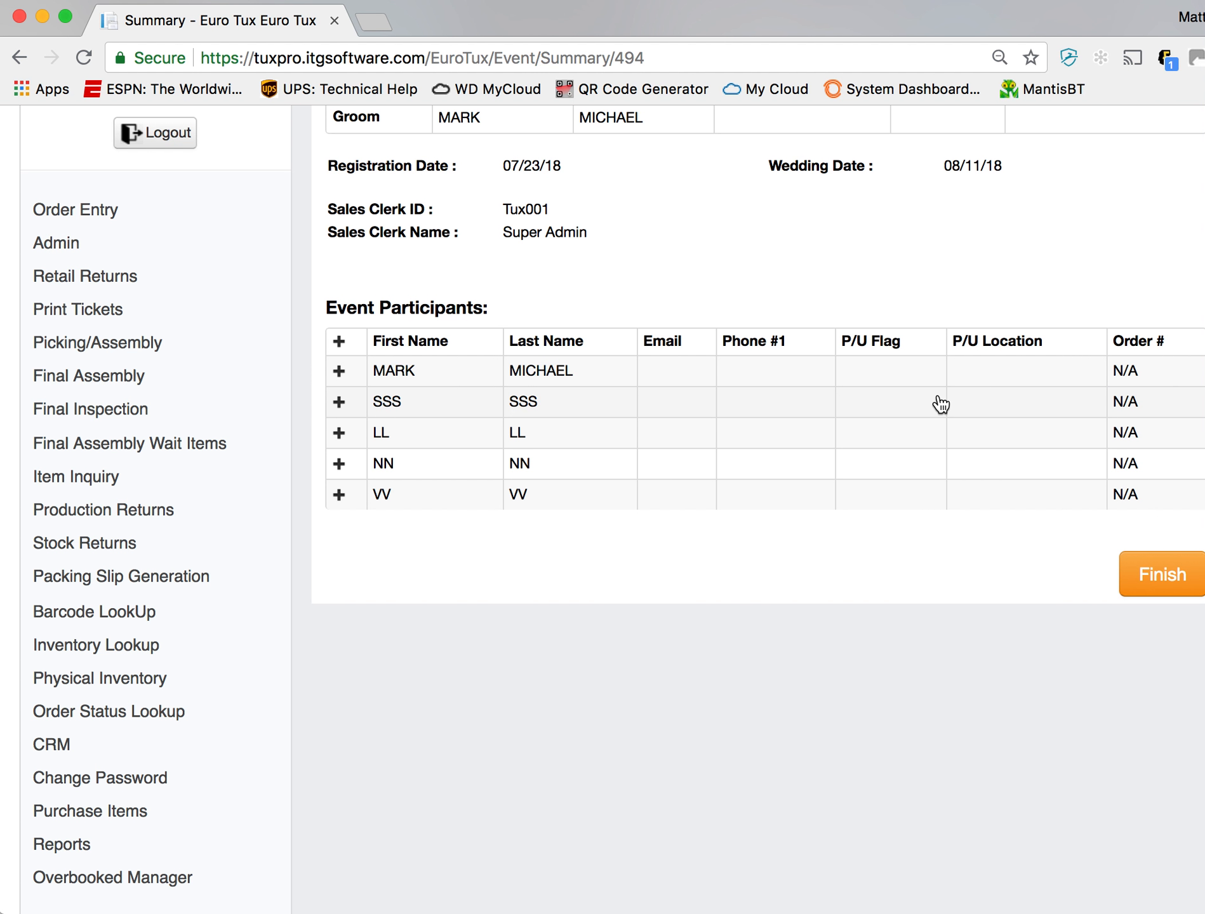
# - Return to the wedding event lookup and rerun the search by the groom's last name
pyautogui.scroll(3, 591, 273)
pyautogui.click(20, 58)
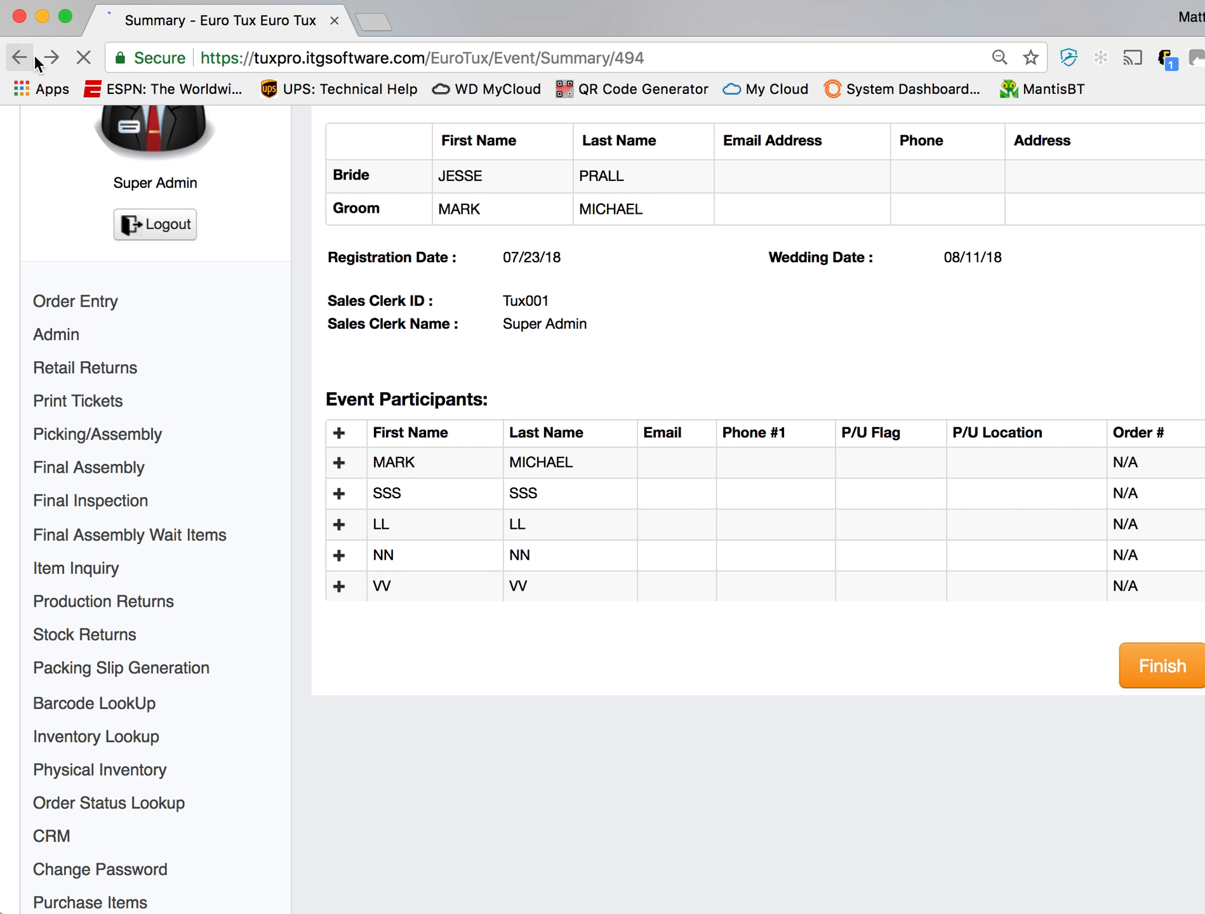
pyautogui.click(805, 503)
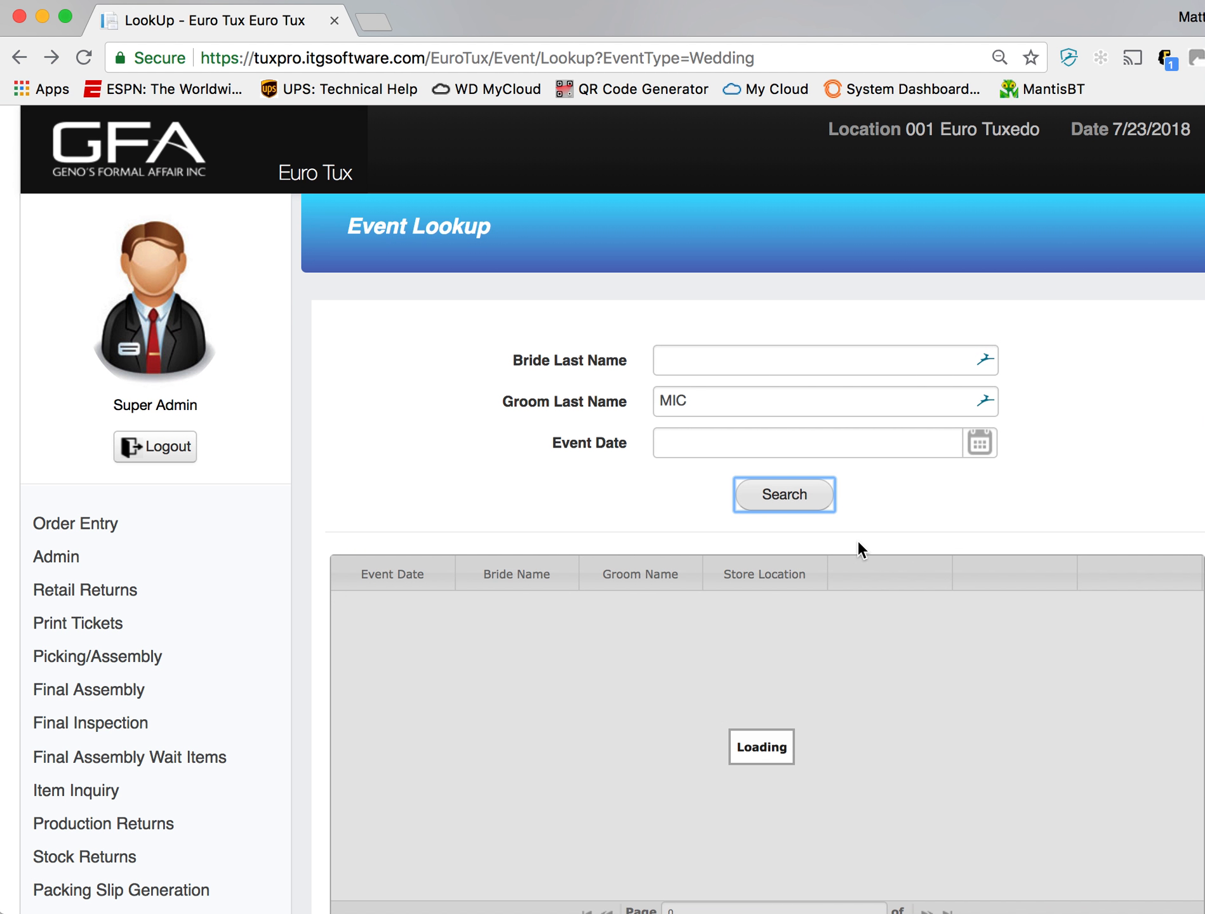
# - Start an order from the found wedding event for the first listed groomsman
pyautogui.click(1132, 613)
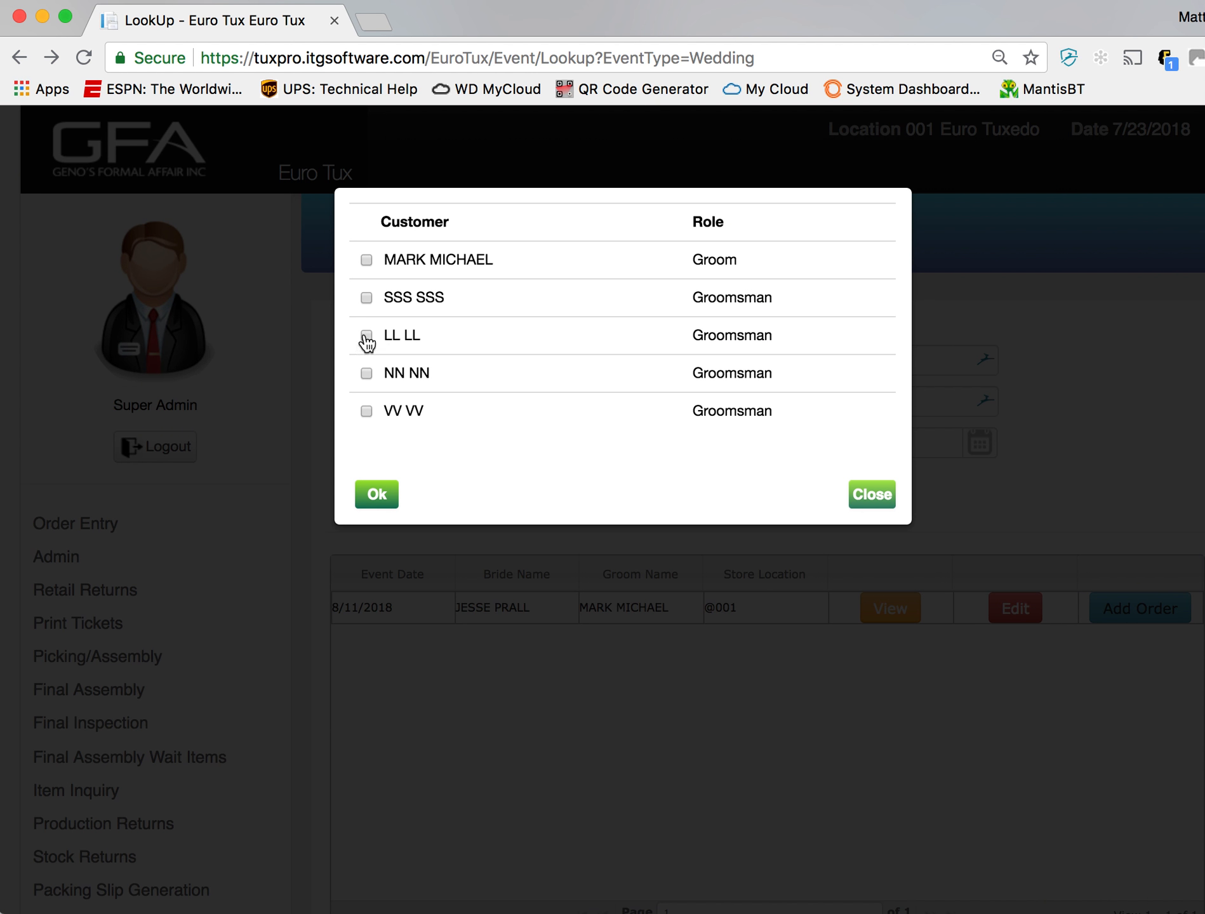
pyautogui.click(366, 297)
pyautogui.click(377, 494)
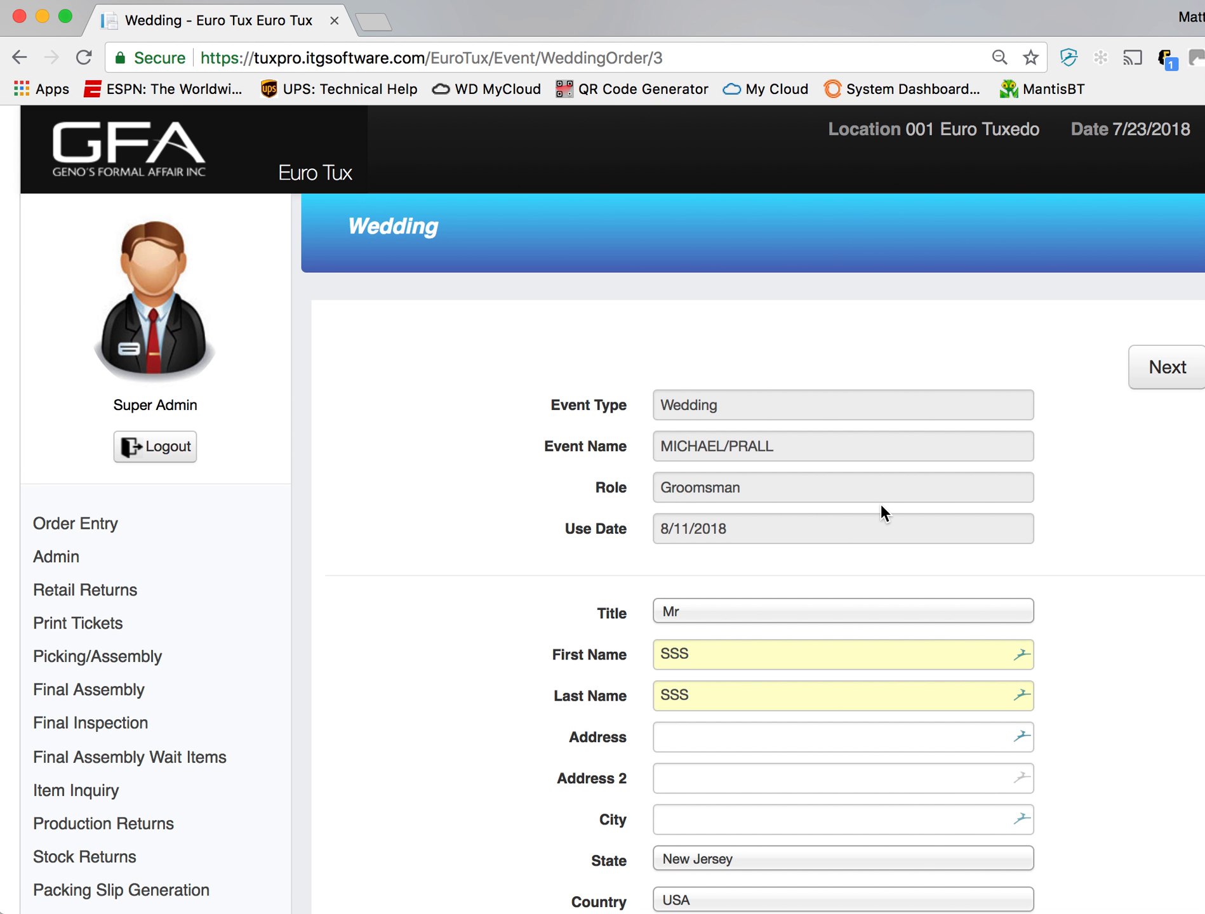
# - Enter the groomsman's cell phone number in the wedding order's primary phone field
pyautogui.scroll(-3, 1008, 493)
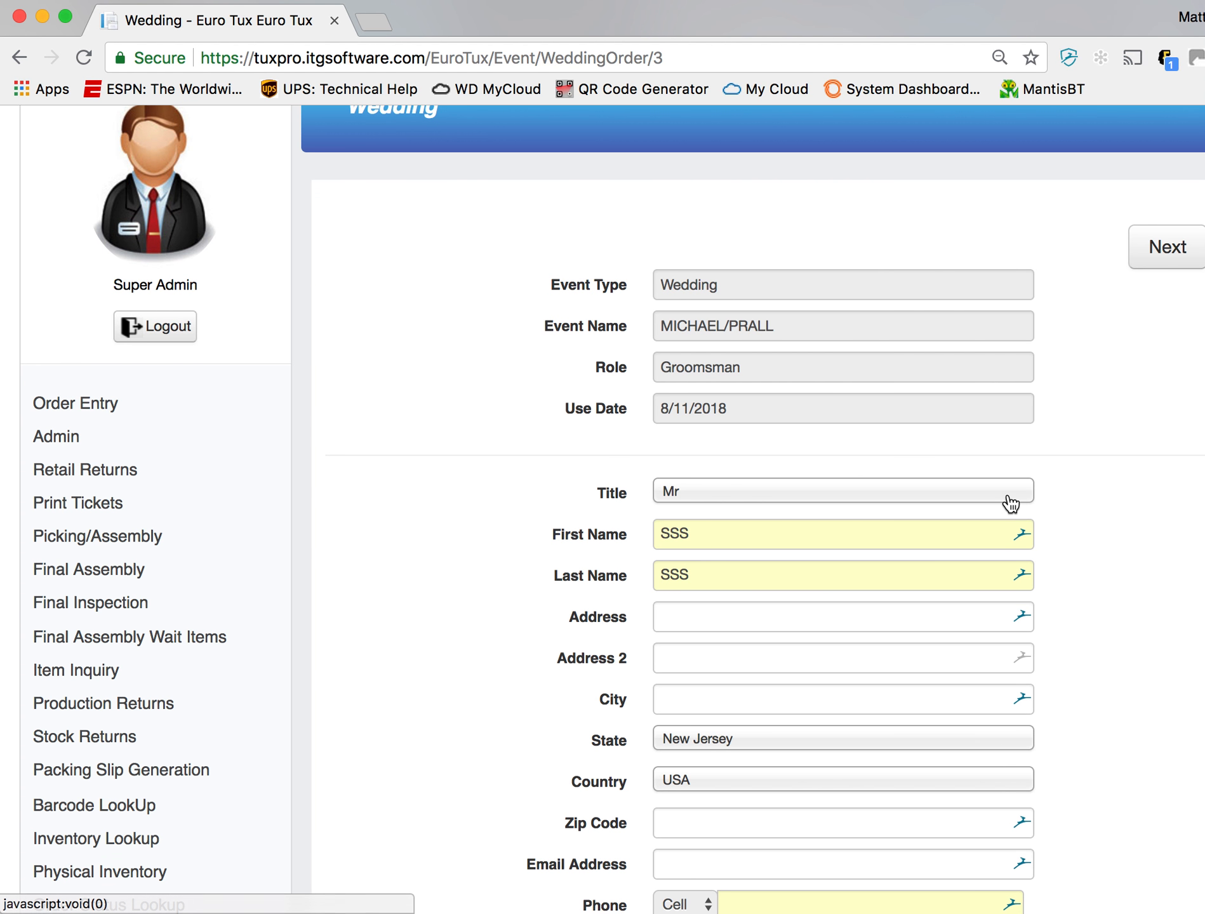
pyautogui.scroll(-3, 929, 603)
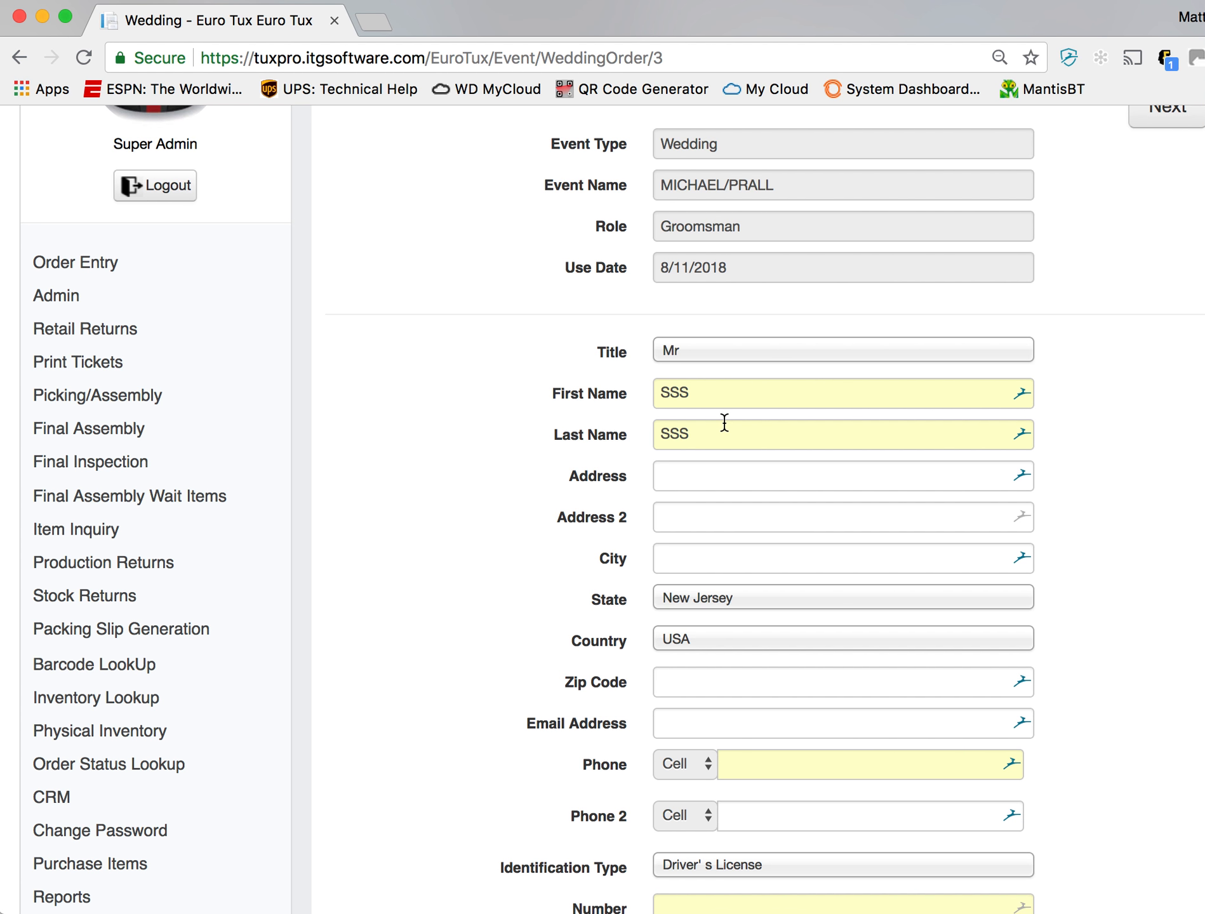
pyautogui.scroll(-2, 774, 616)
pyautogui.click(794, 682)
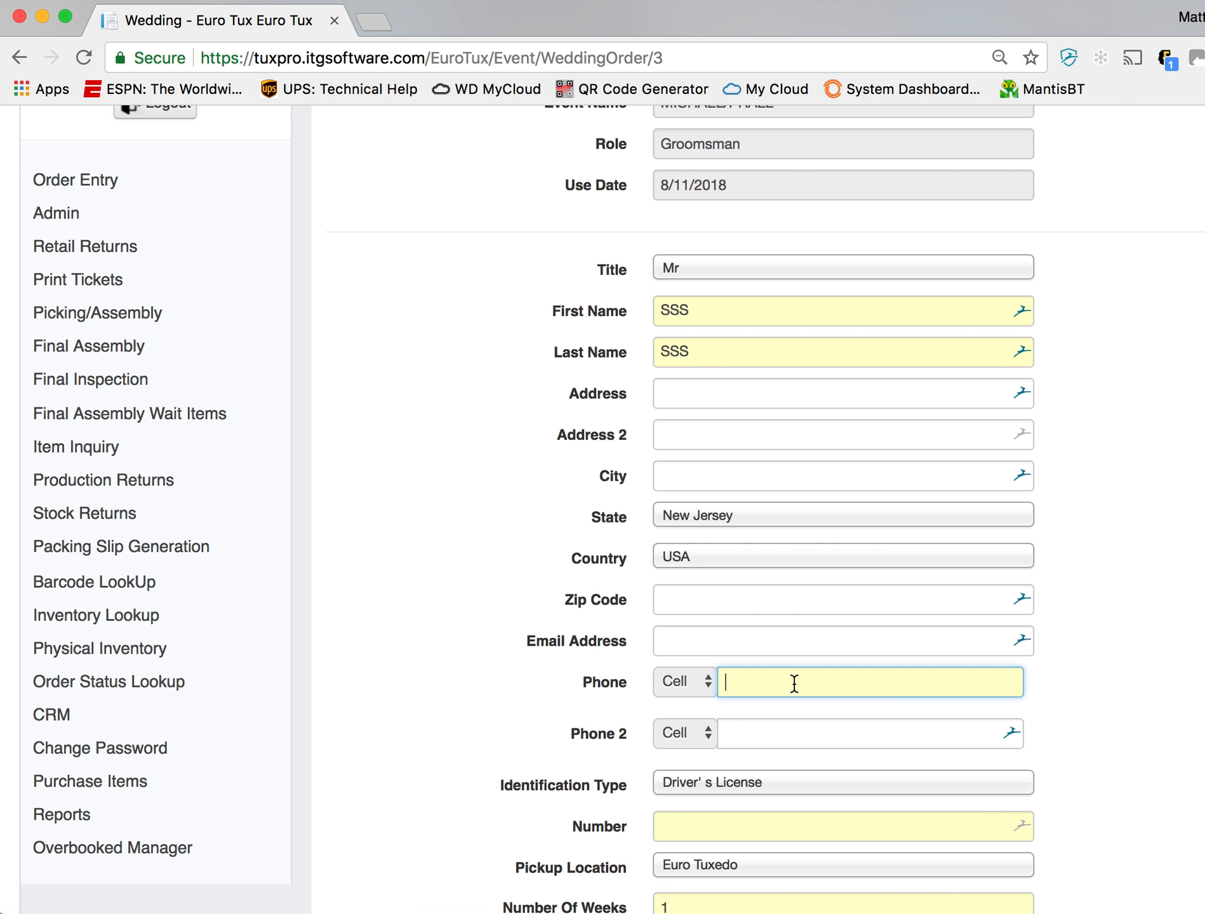
pyautogui.write('888-888-8888')
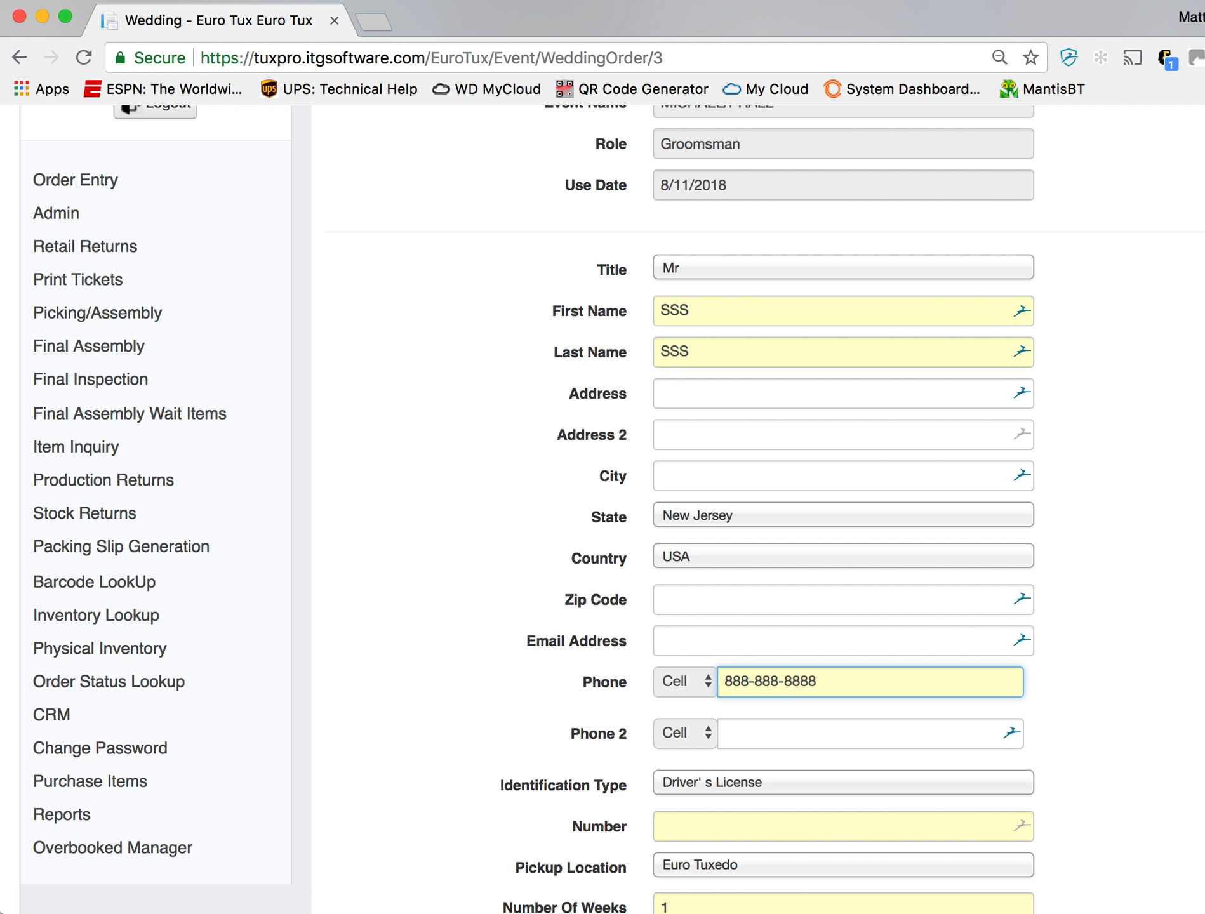
# - Enter the groomsman's driver's license number and continue to the order details
pyautogui.click(819, 831)
pyautogui.write('888888')
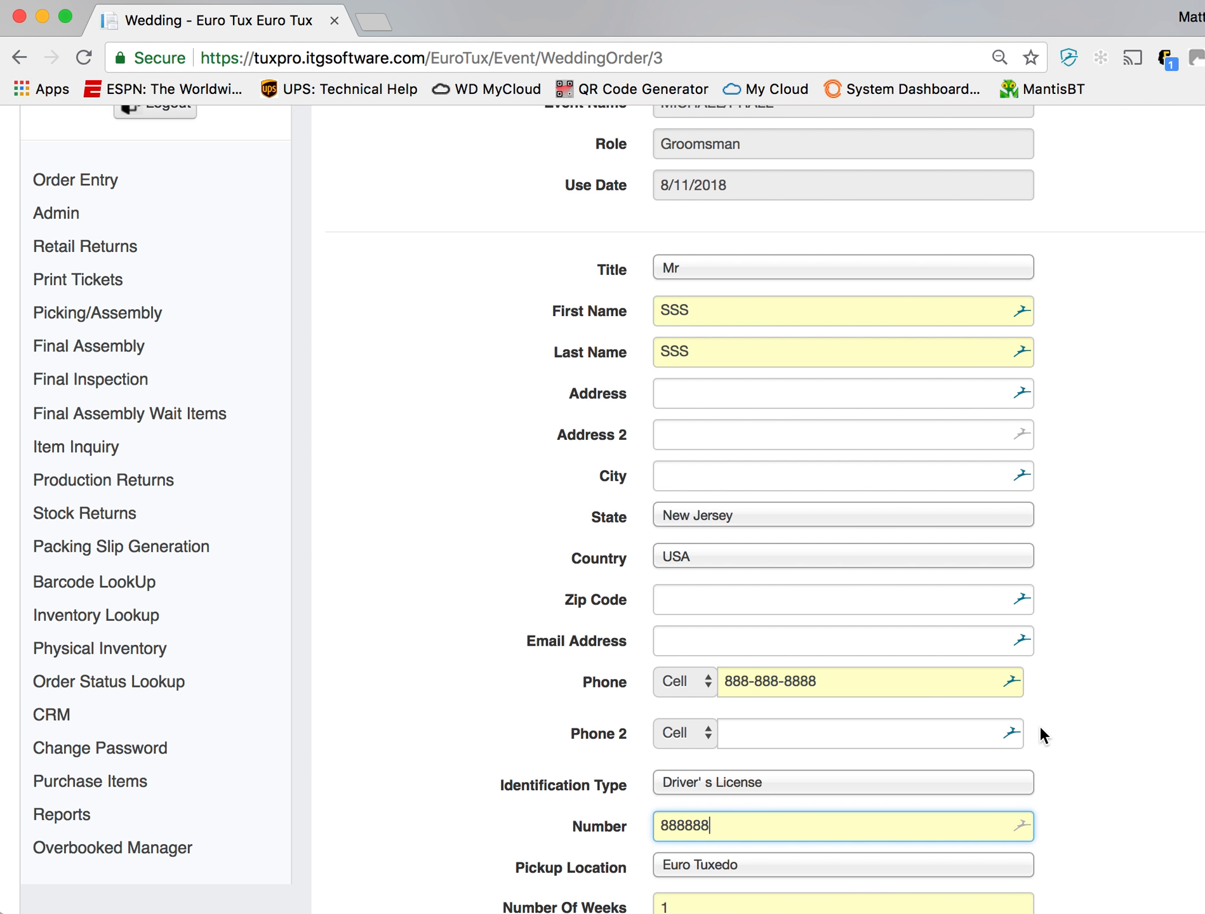
pyautogui.scroll(-3, 1041, 731)
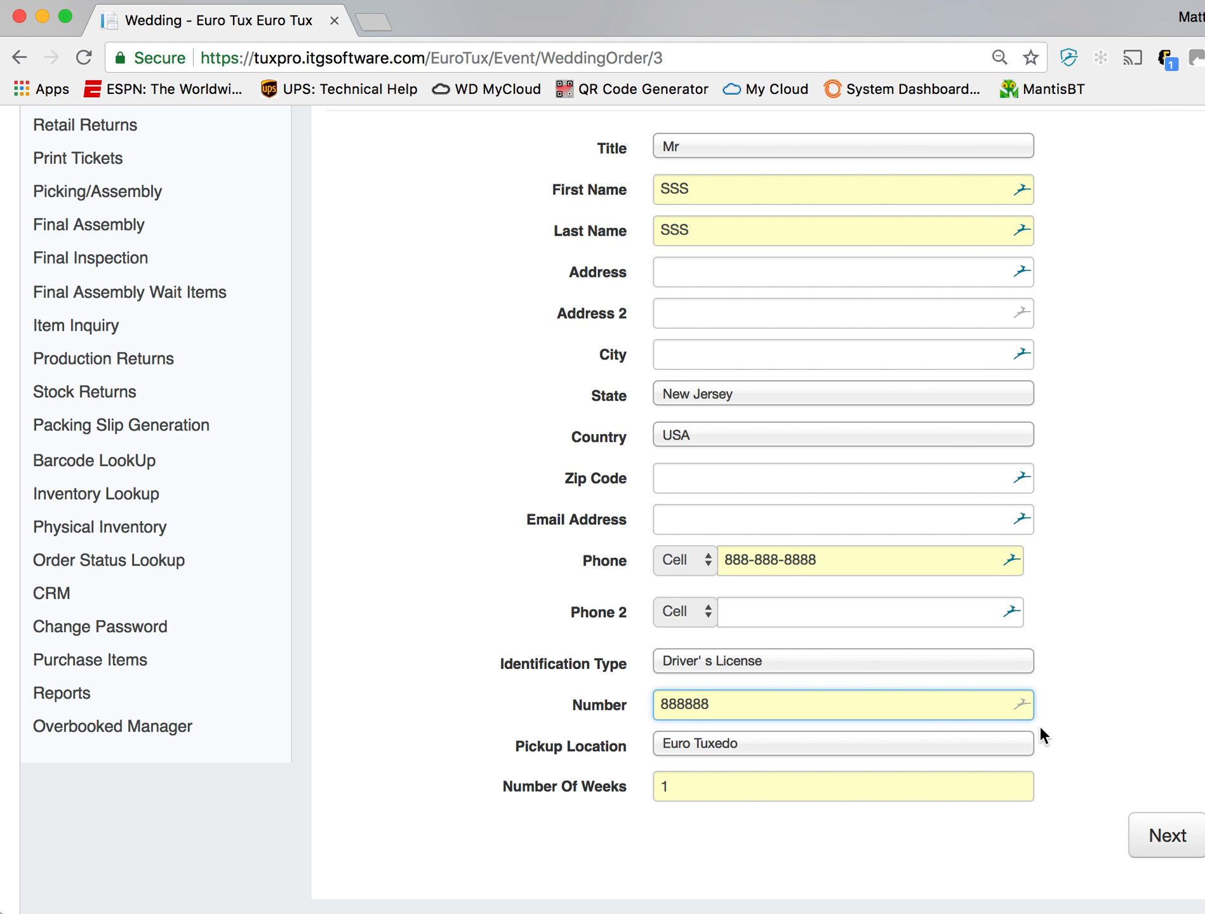
pyautogui.click(1153, 837)
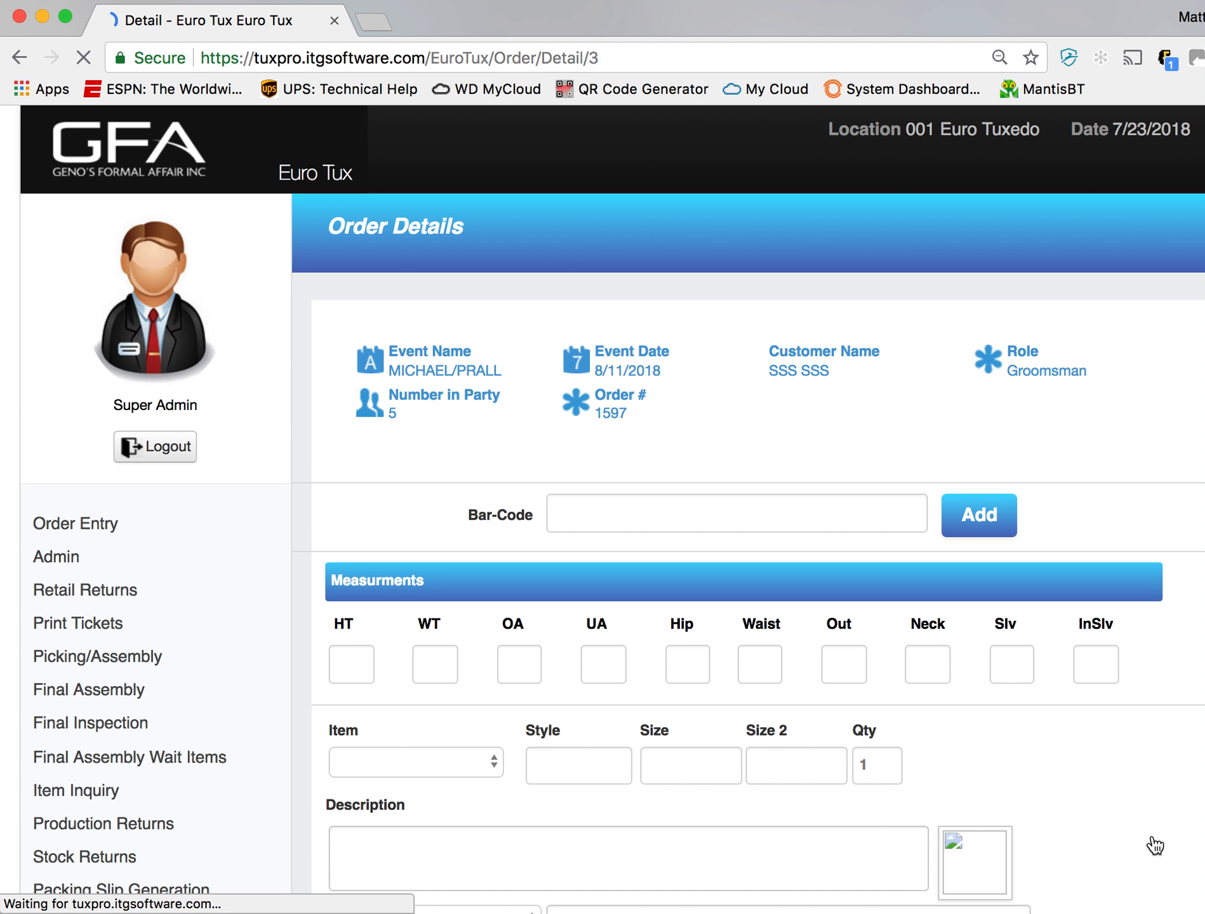
# - Set the size of the coat, style 101, to 40R in the order's item list
pyautogui.scroll(-3, 911, 676)
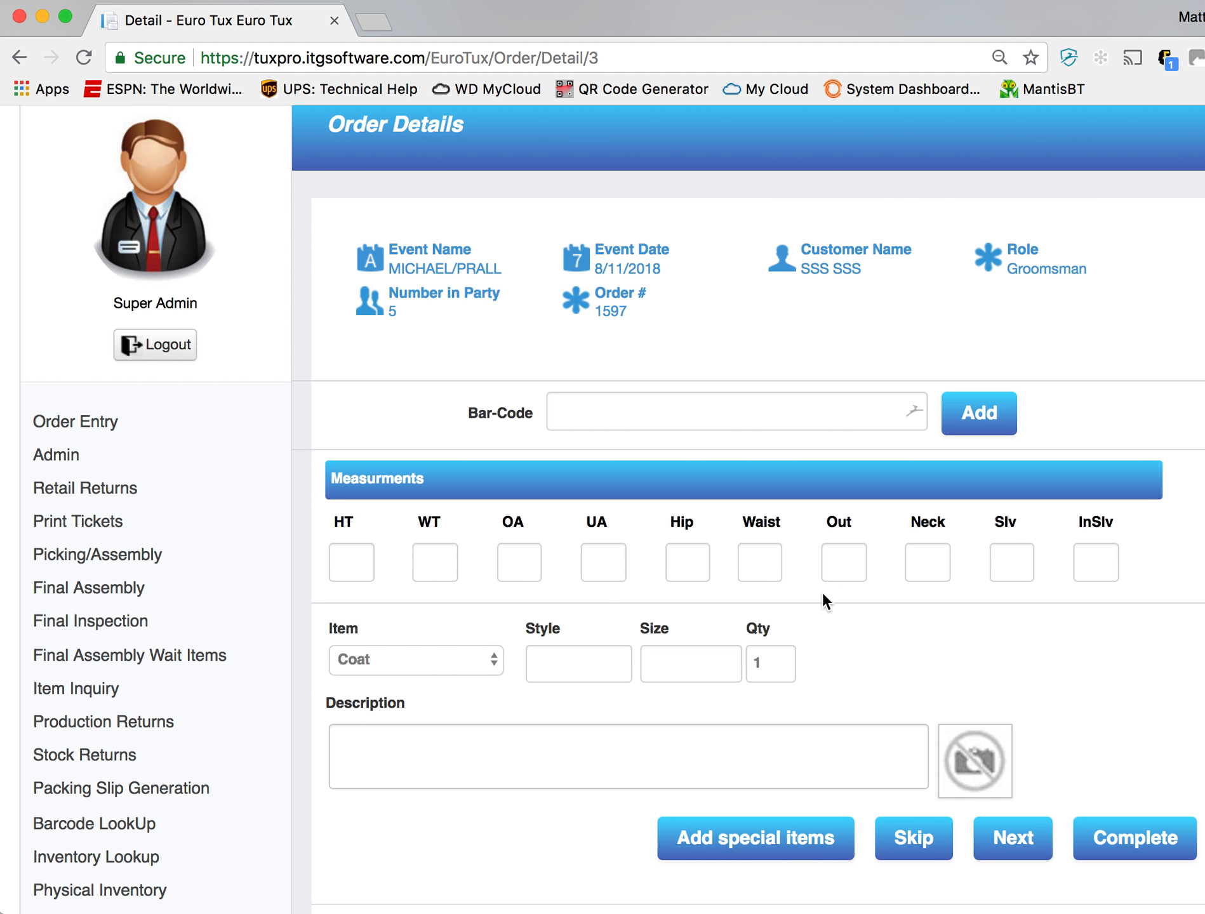
pyautogui.scroll(-10, 648, 487)
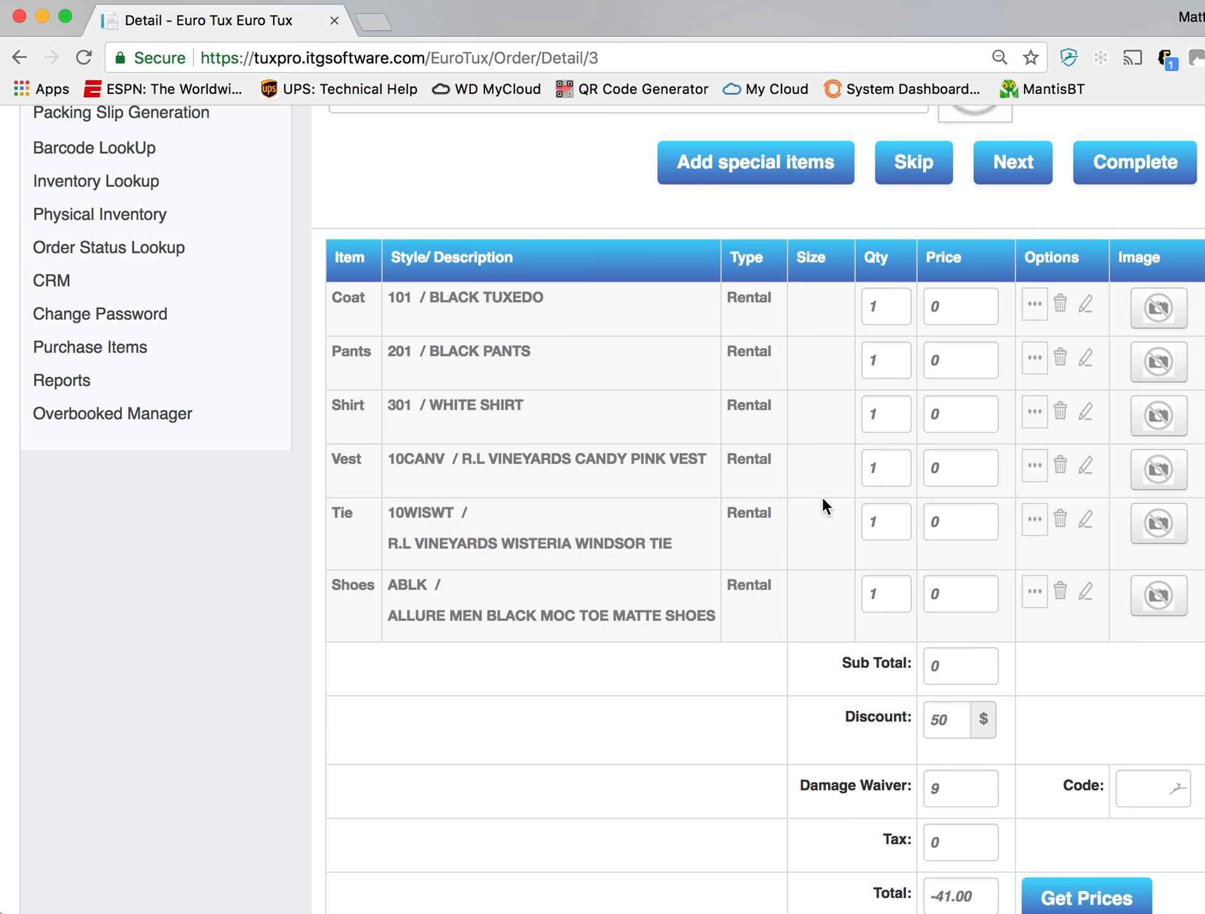
pyautogui.click(1086, 305)
pyautogui.click(595, 515)
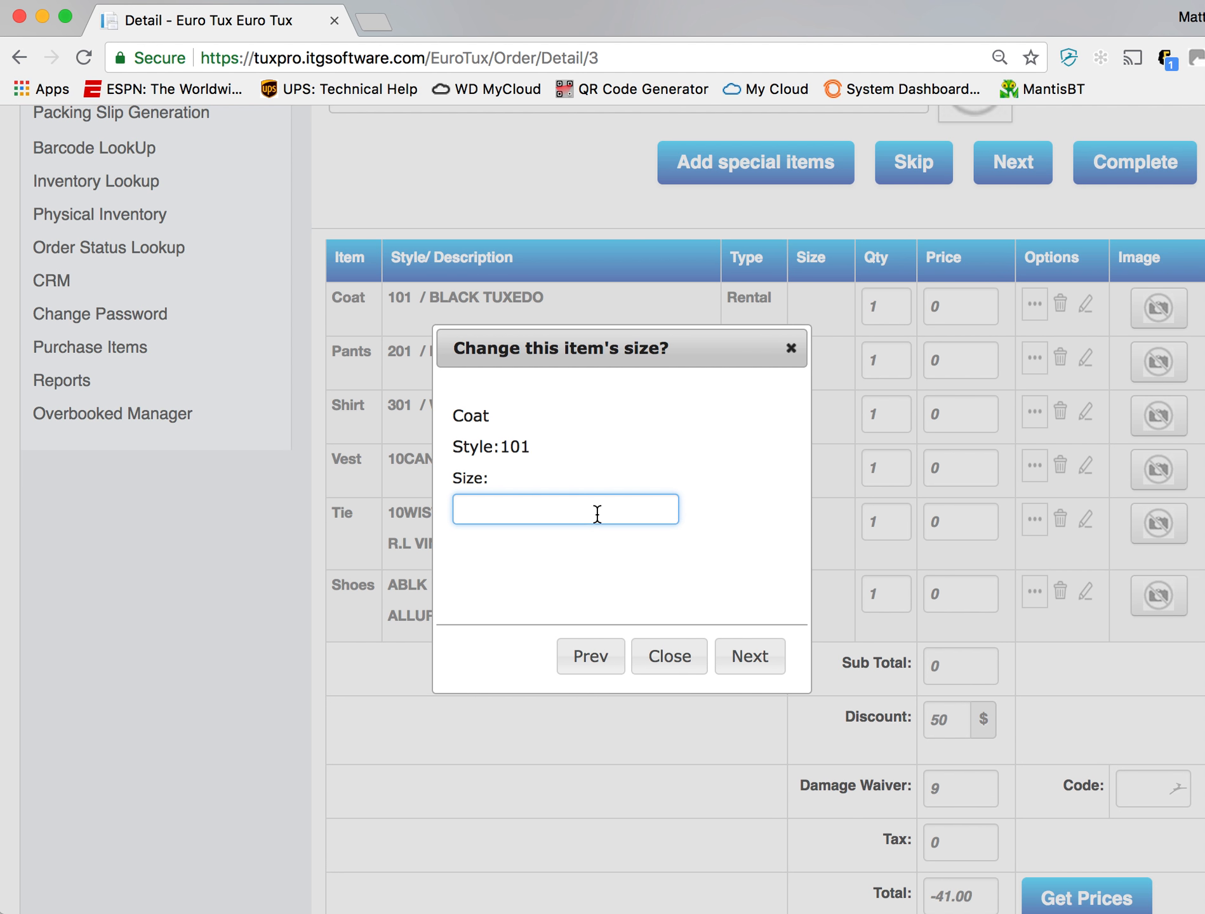
pyautogui.write('40R')
pyautogui.press('Tab')
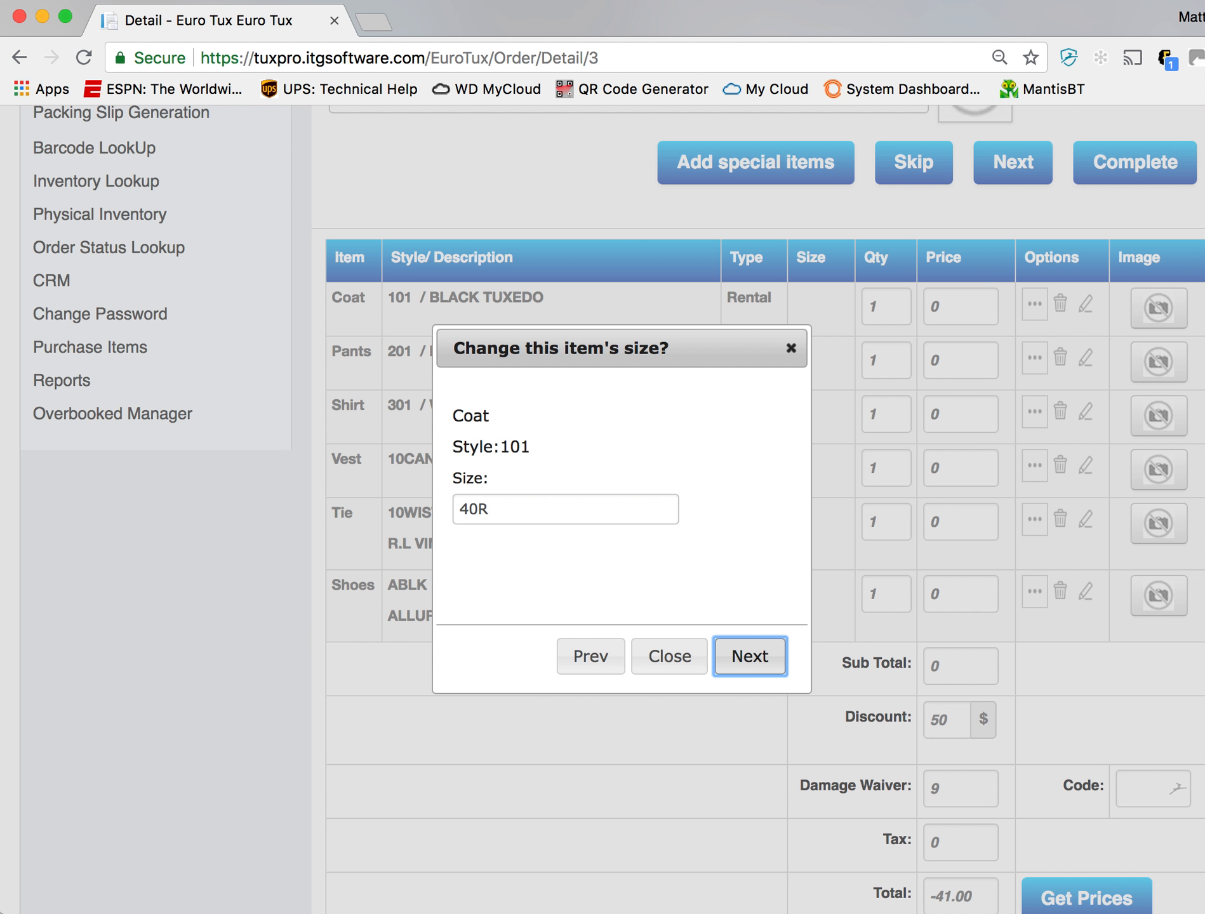
pyautogui.press('Return')
# - Set the pants to size 34R with outseam 00 and the shirt to size M5
pyautogui.press('Tab')
pyautogui.write('00')
pyautogui.press('Tab')
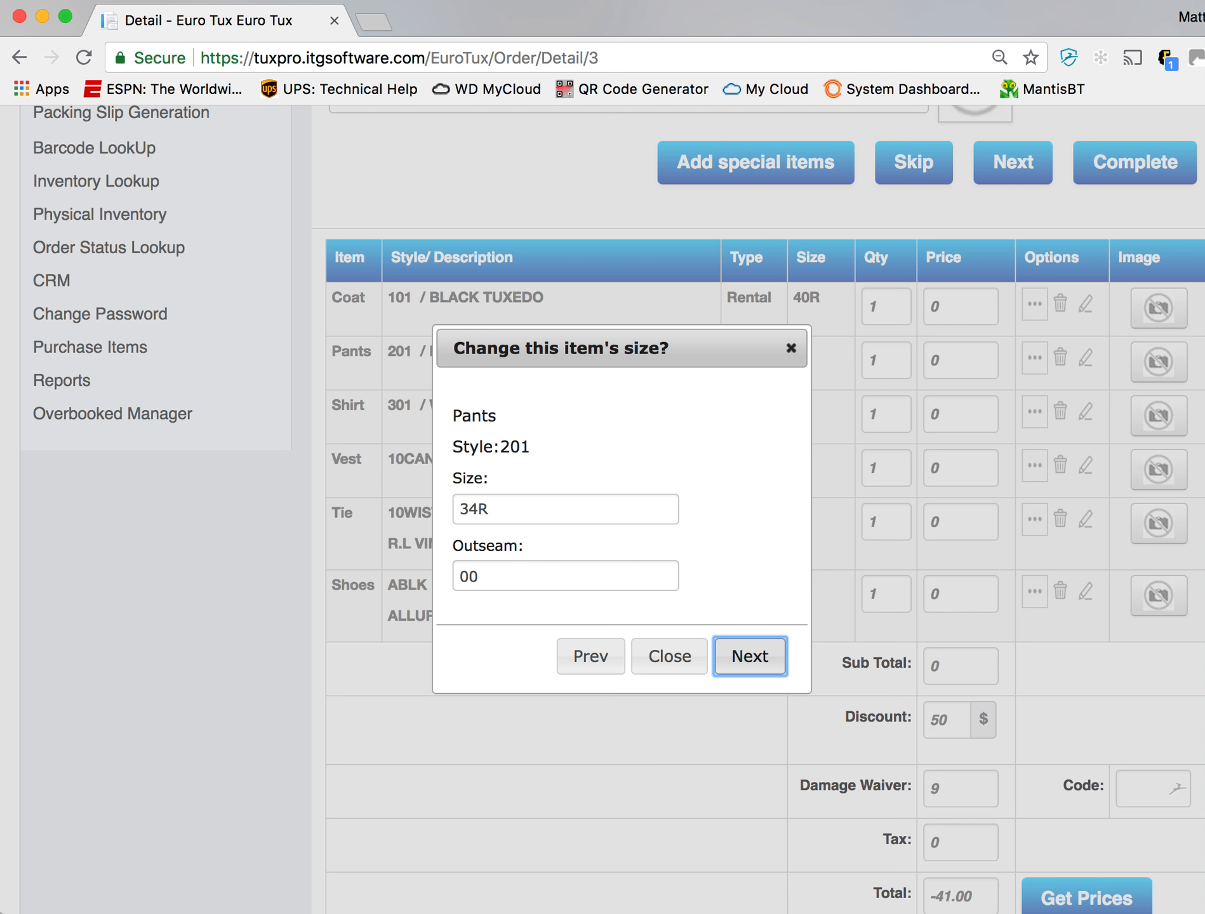
pyautogui.press('Return')
pyautogui.write('M5')
pyautogui.press('Tab')
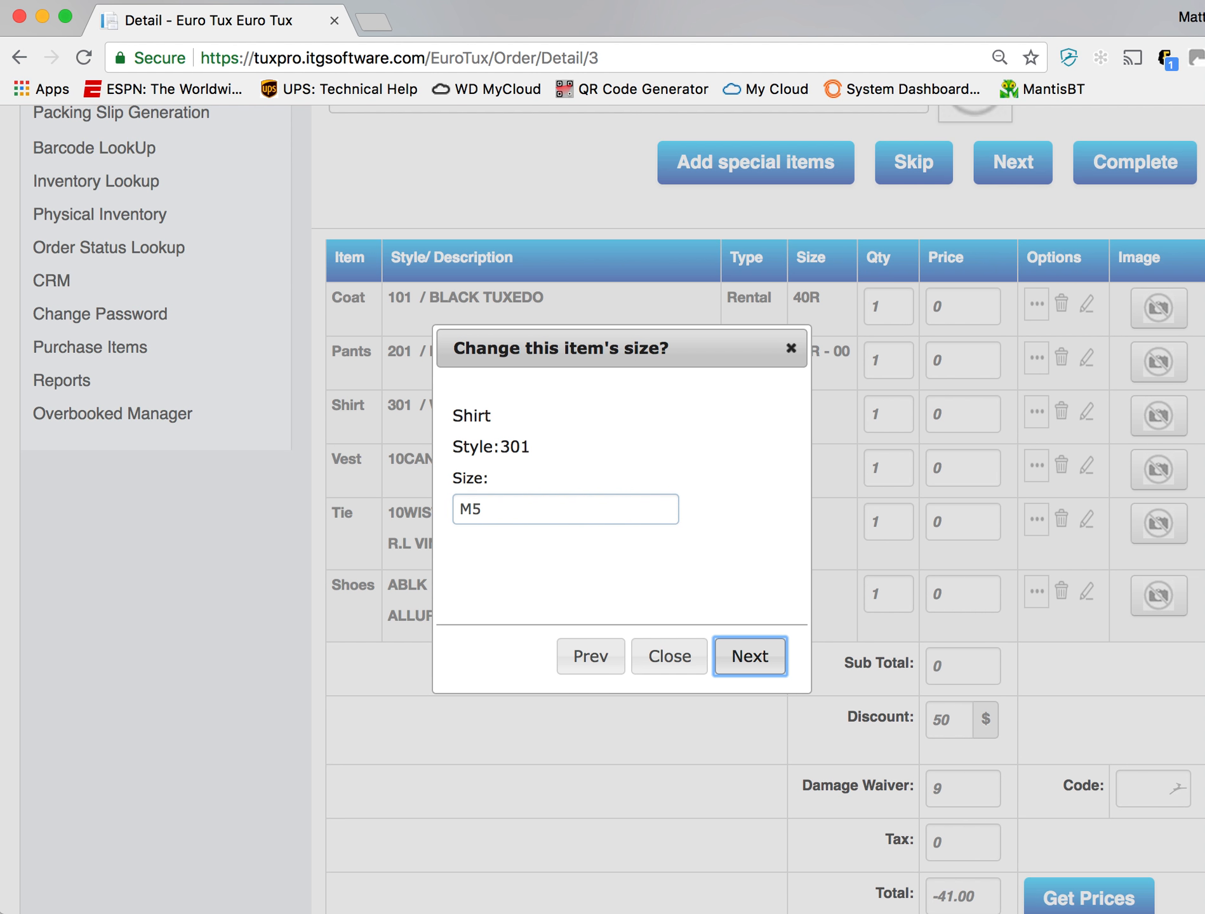
pyautogui.press('Return')
# - Set both the vest and the tie to size M
pyautogui.write('M')
pyautogui.press('Tab')
pyautogui.press('Return')
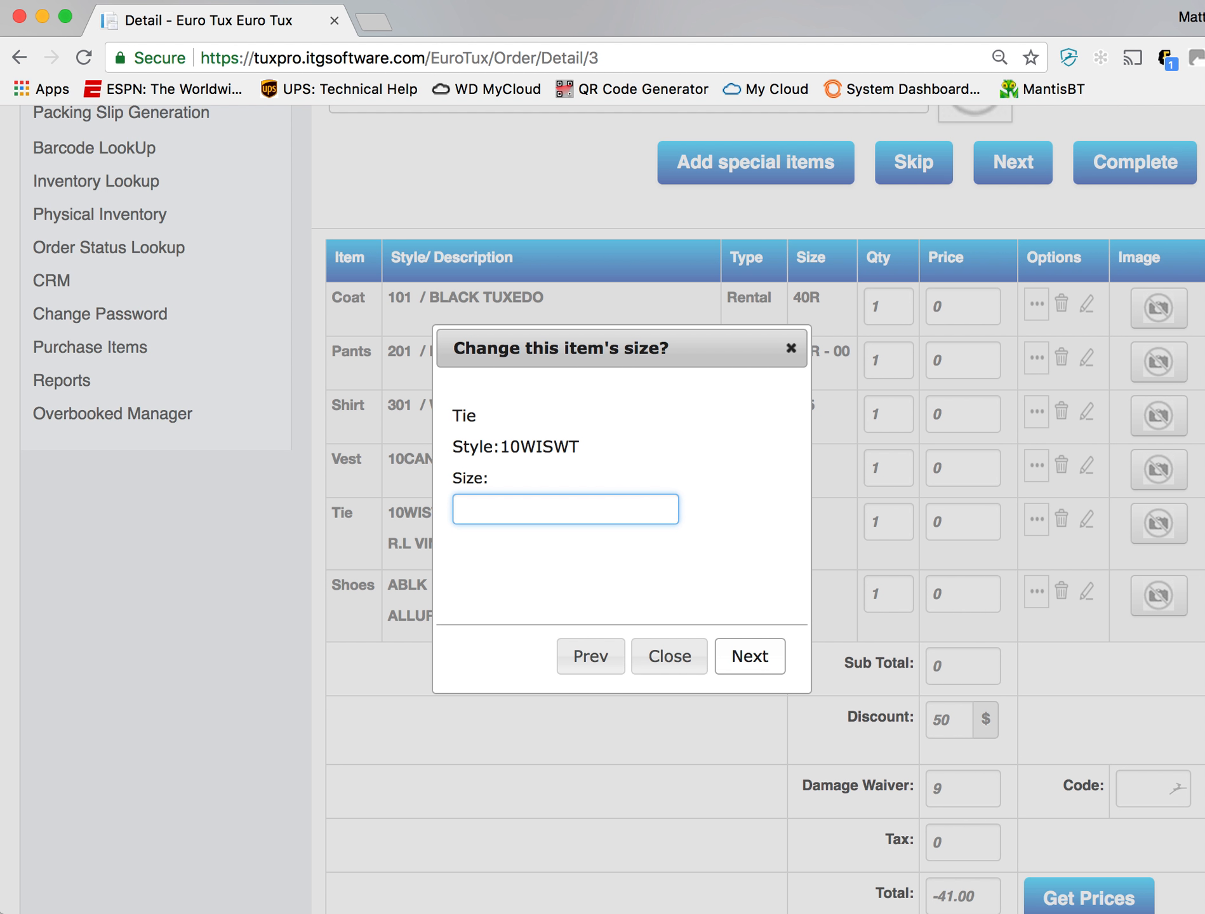
pyautogui.write('M')
pyautogui.press('Tab')
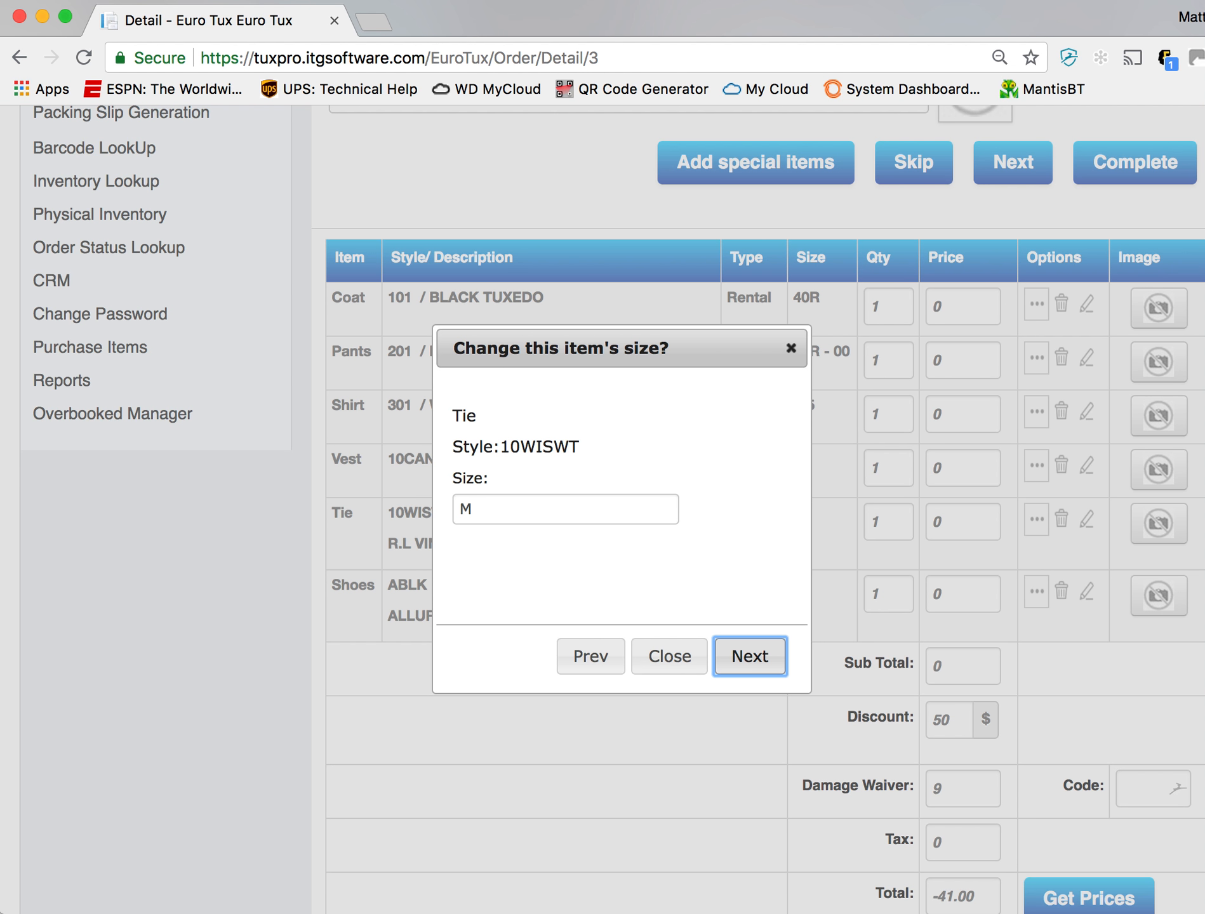
pyautogui.press('Return')
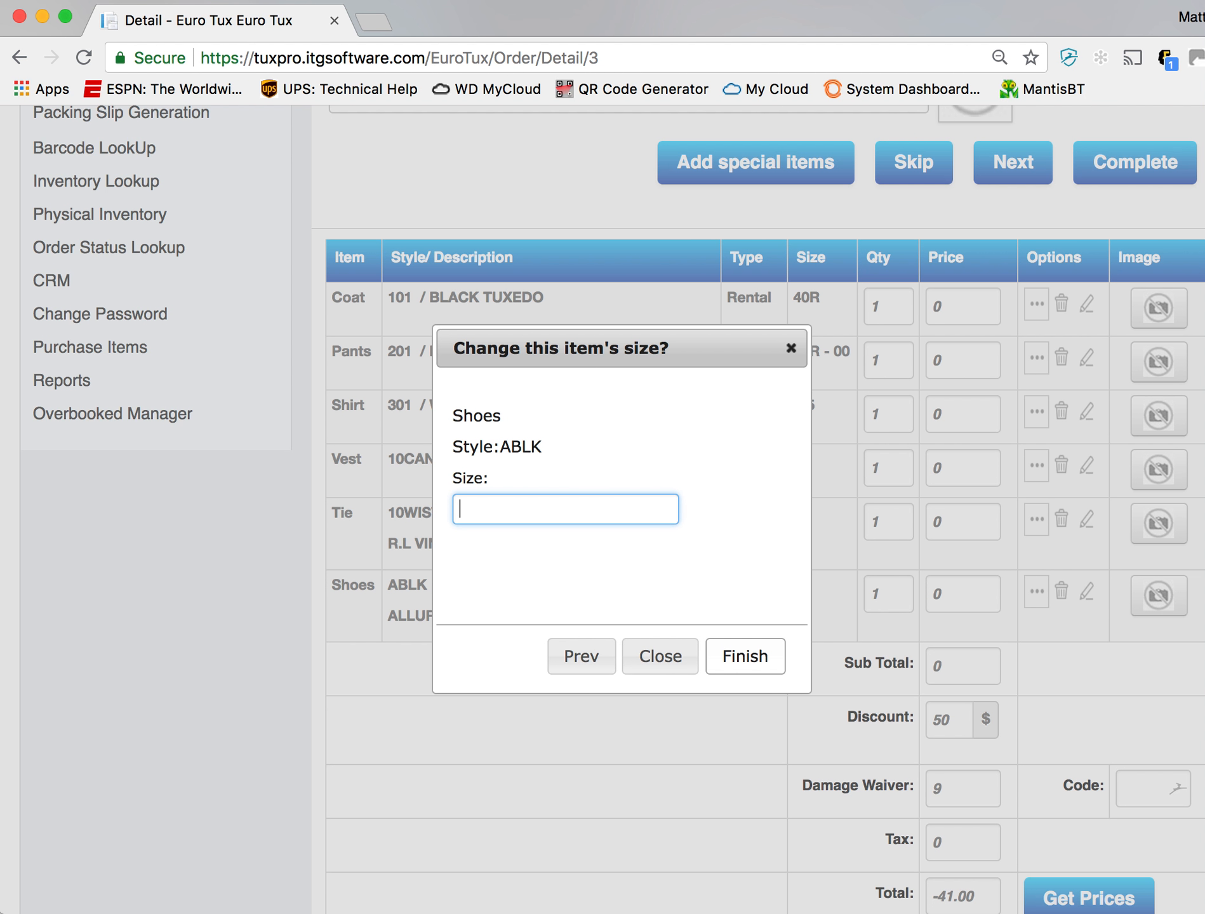
# - Set the shoes, style ABLK, to size 10M and finish the item sizing
pyautogui.write('10M')
pyautogui.press('Tab')
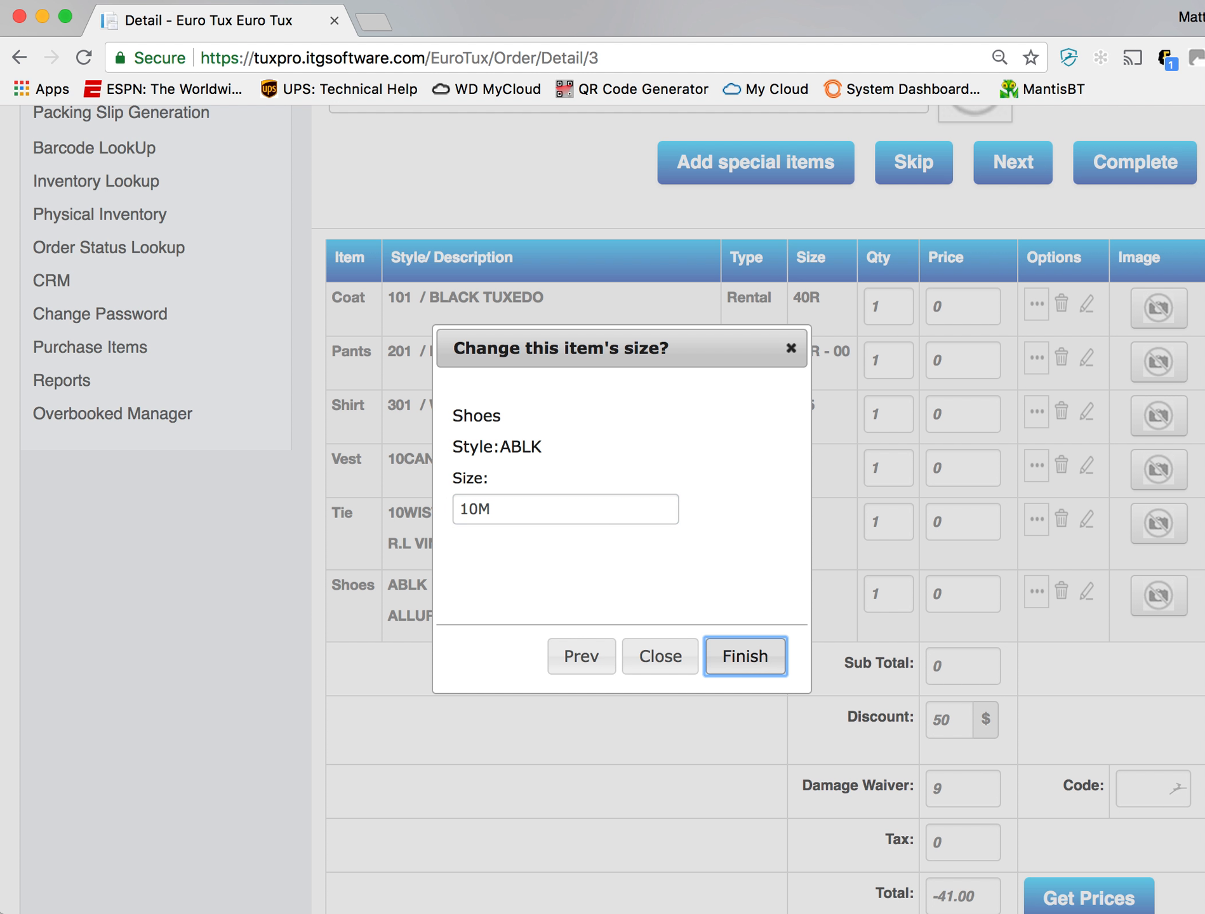
pyautogui.press('Return')
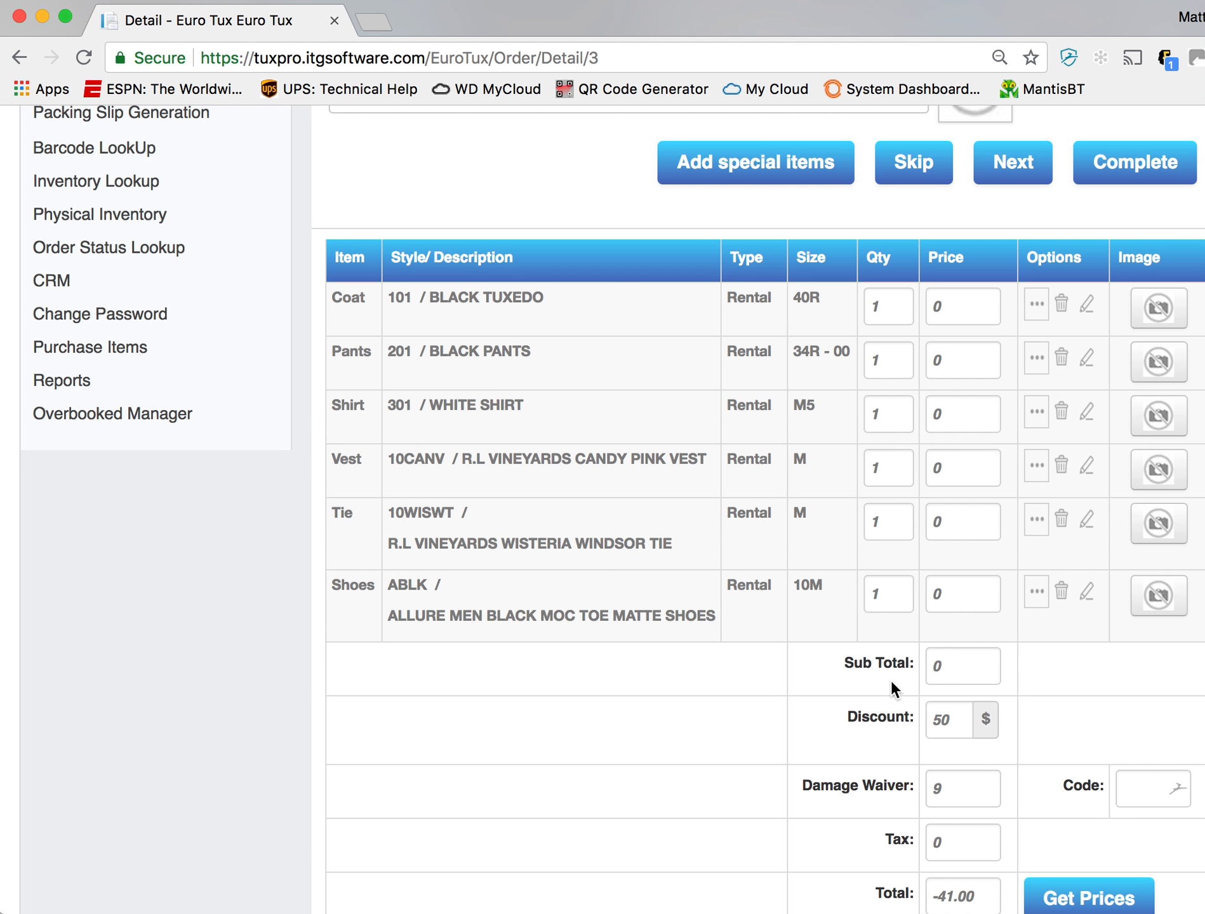
# - Retrieve the prices for the groomsman's order and review the item rows
pyautogui.scroll(-5, 1034, 751)
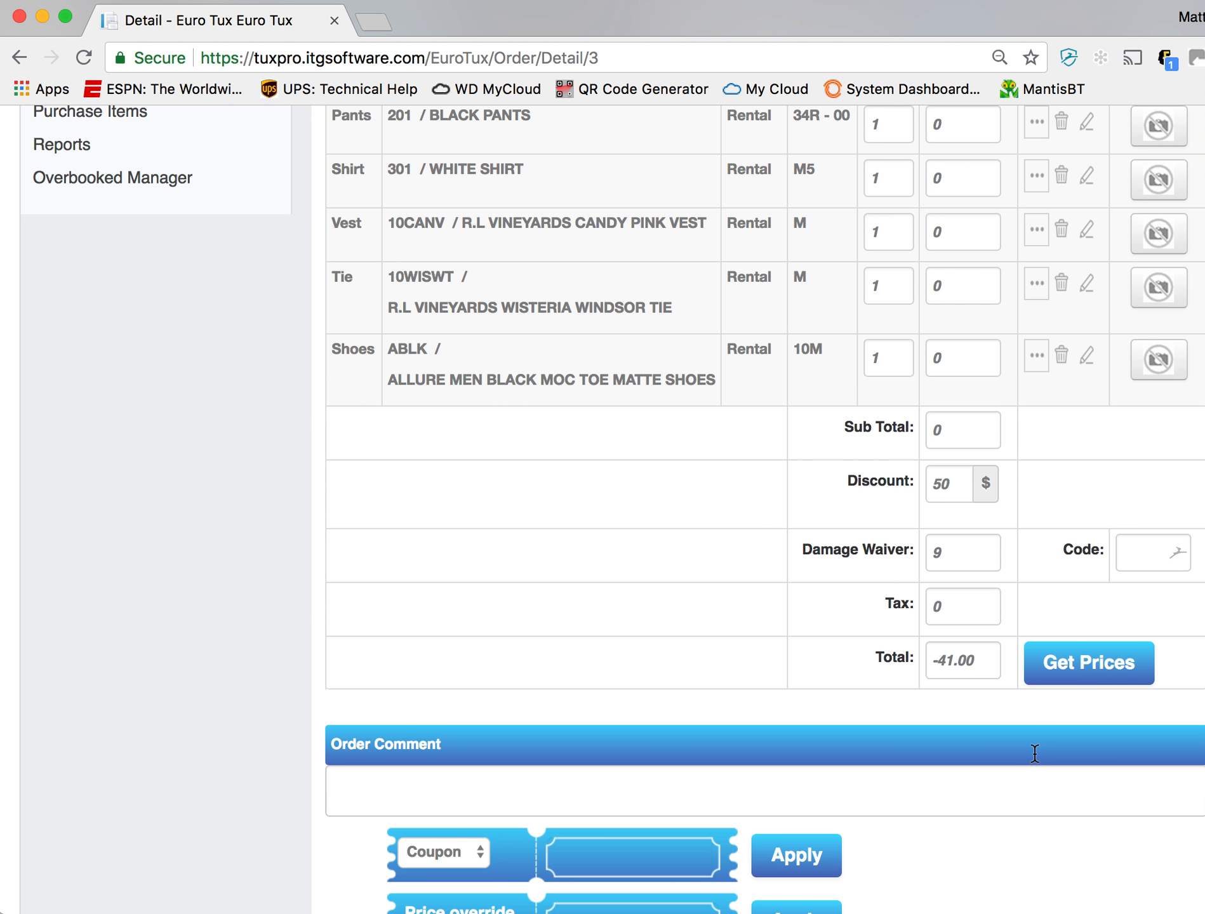
pyautogui.click(1091, 666)
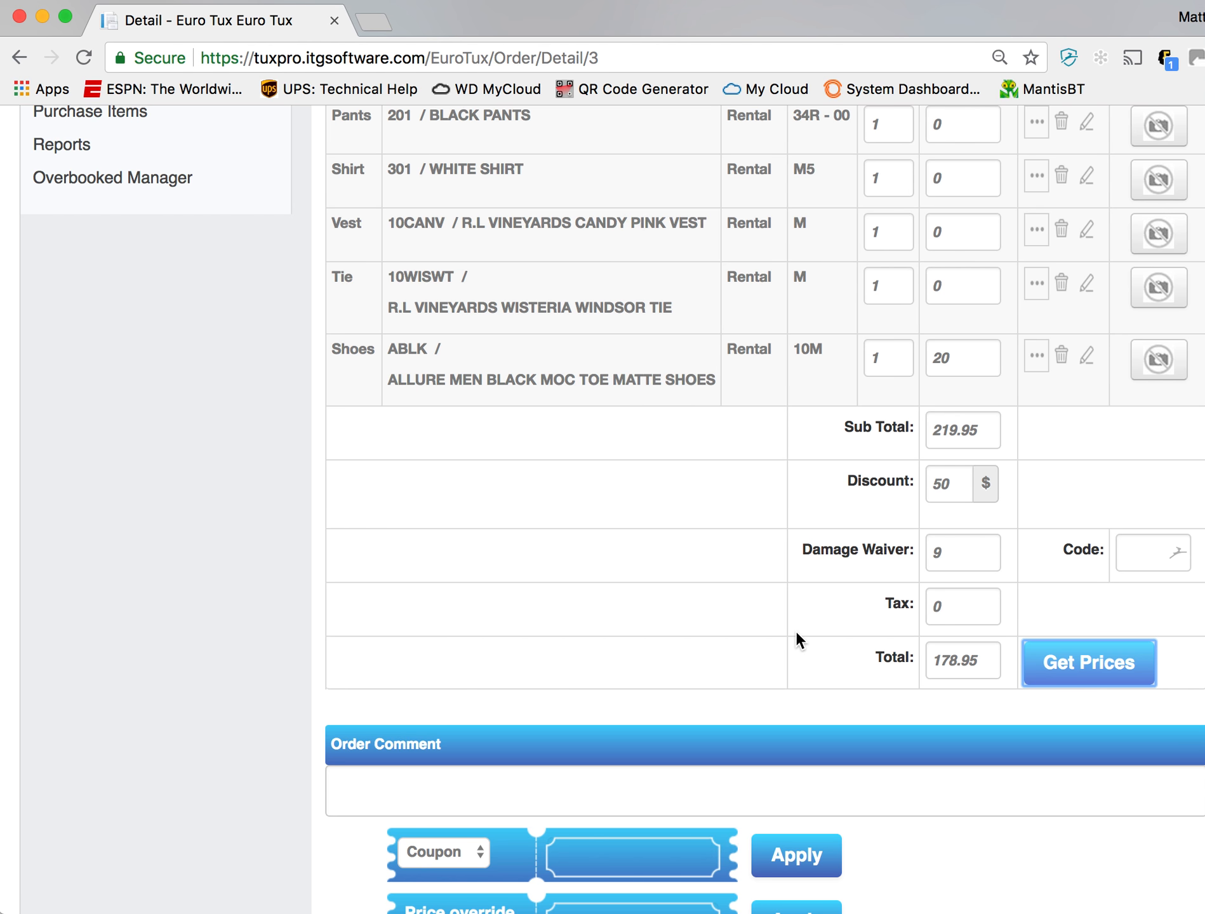
pyautogui.scroll(4, 796, 631)
pyautogui.scroll(5, 796, 632)
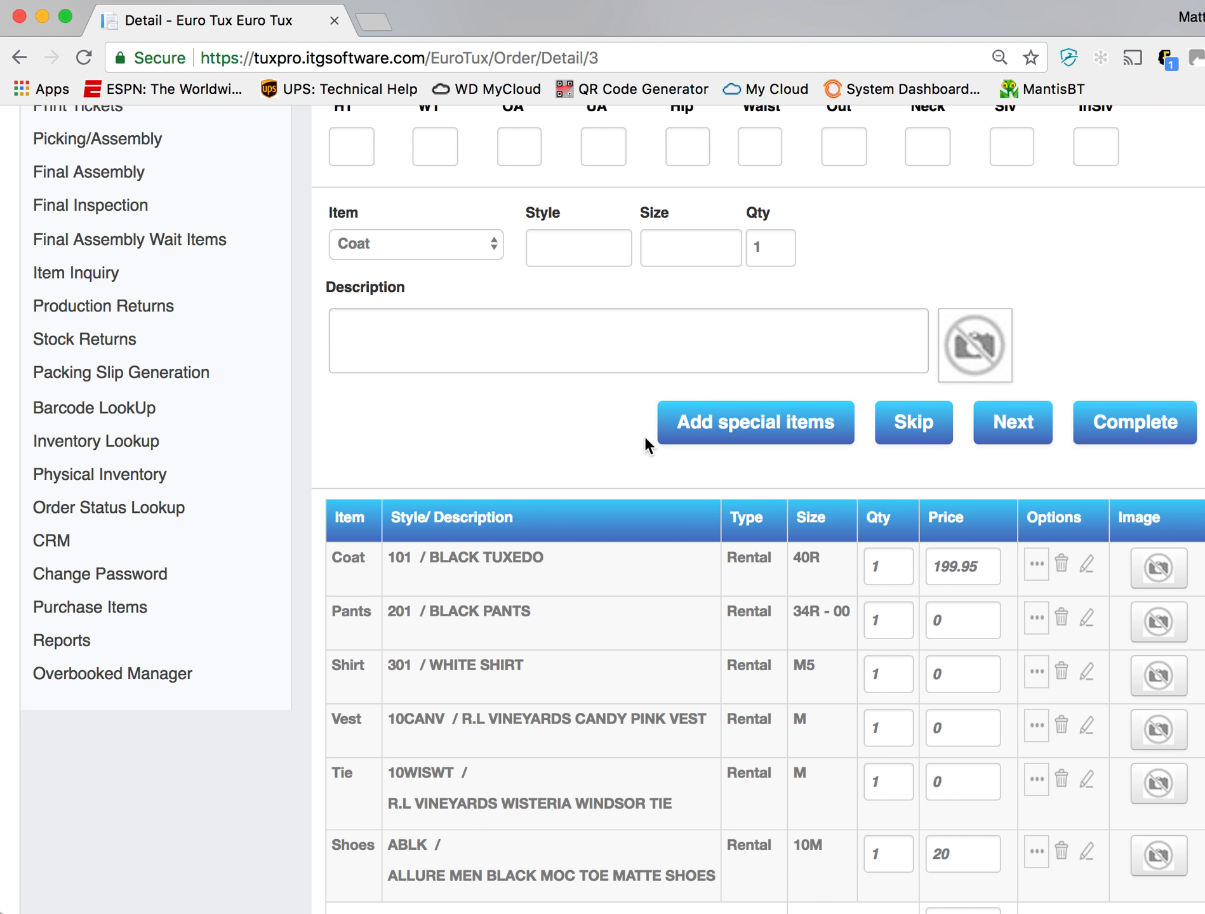
# - Try to add a coat with style 201 and size 38R to the order
pyautogui.scroll(2, 645, 436)
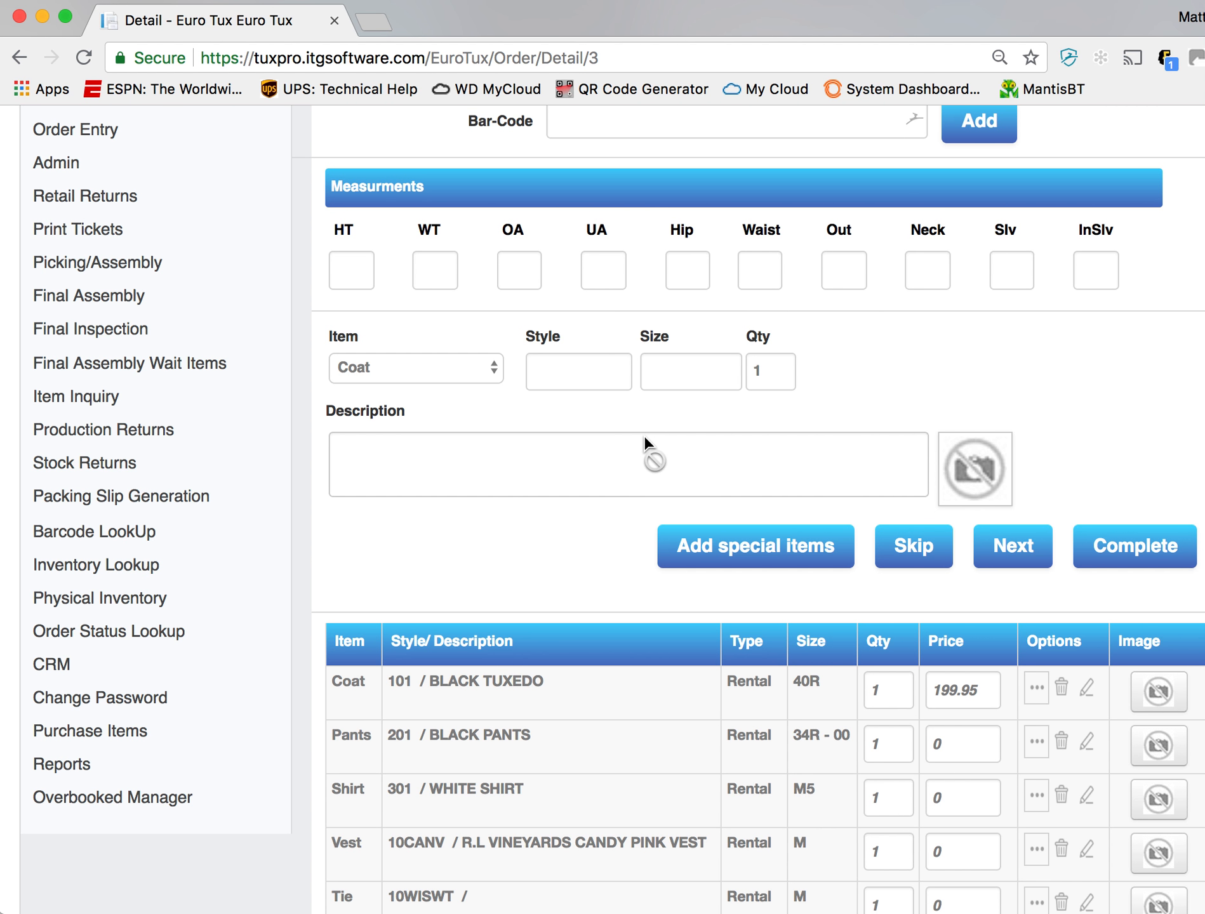
pyautogui.scroll(2, 644, 437)
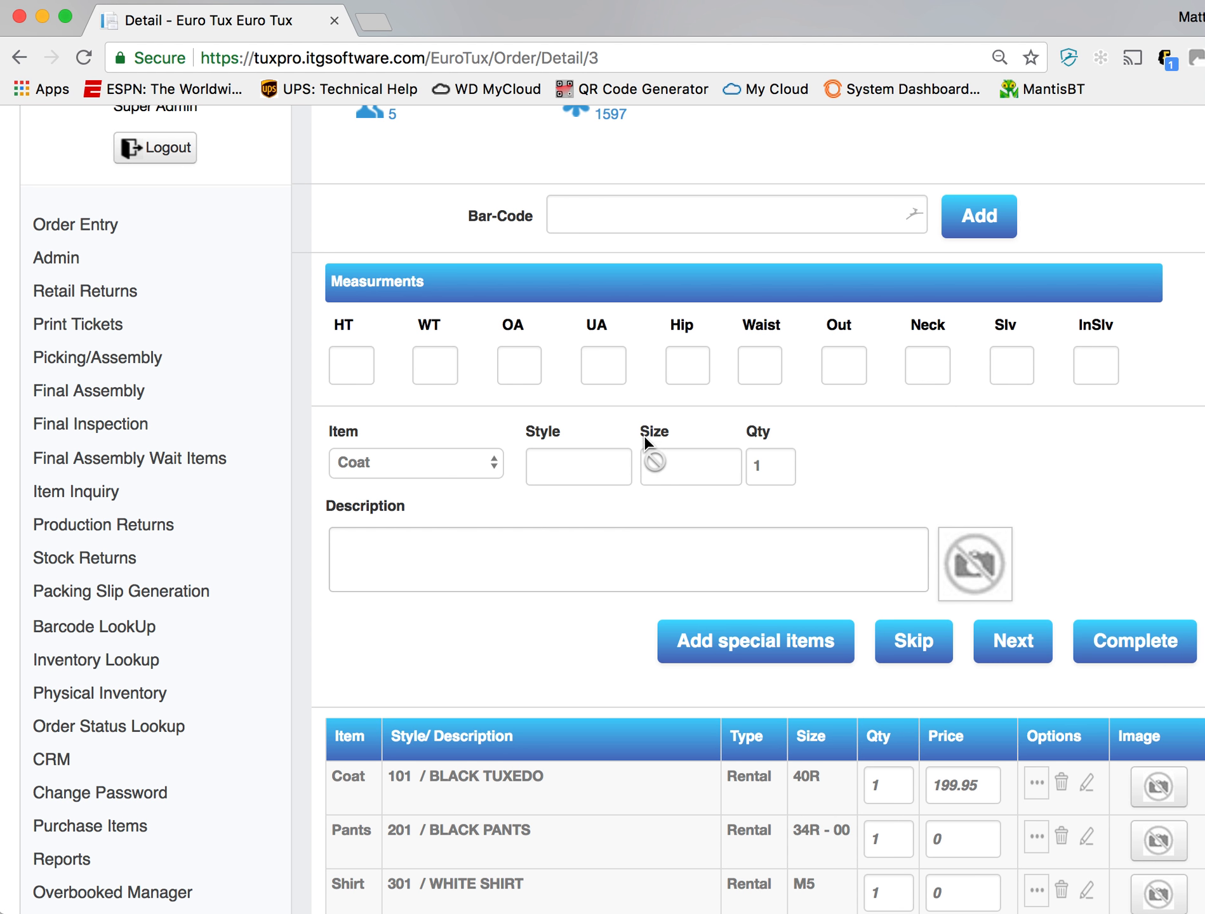
pyautogui.click(542, 473)
pyautogui.write('20')
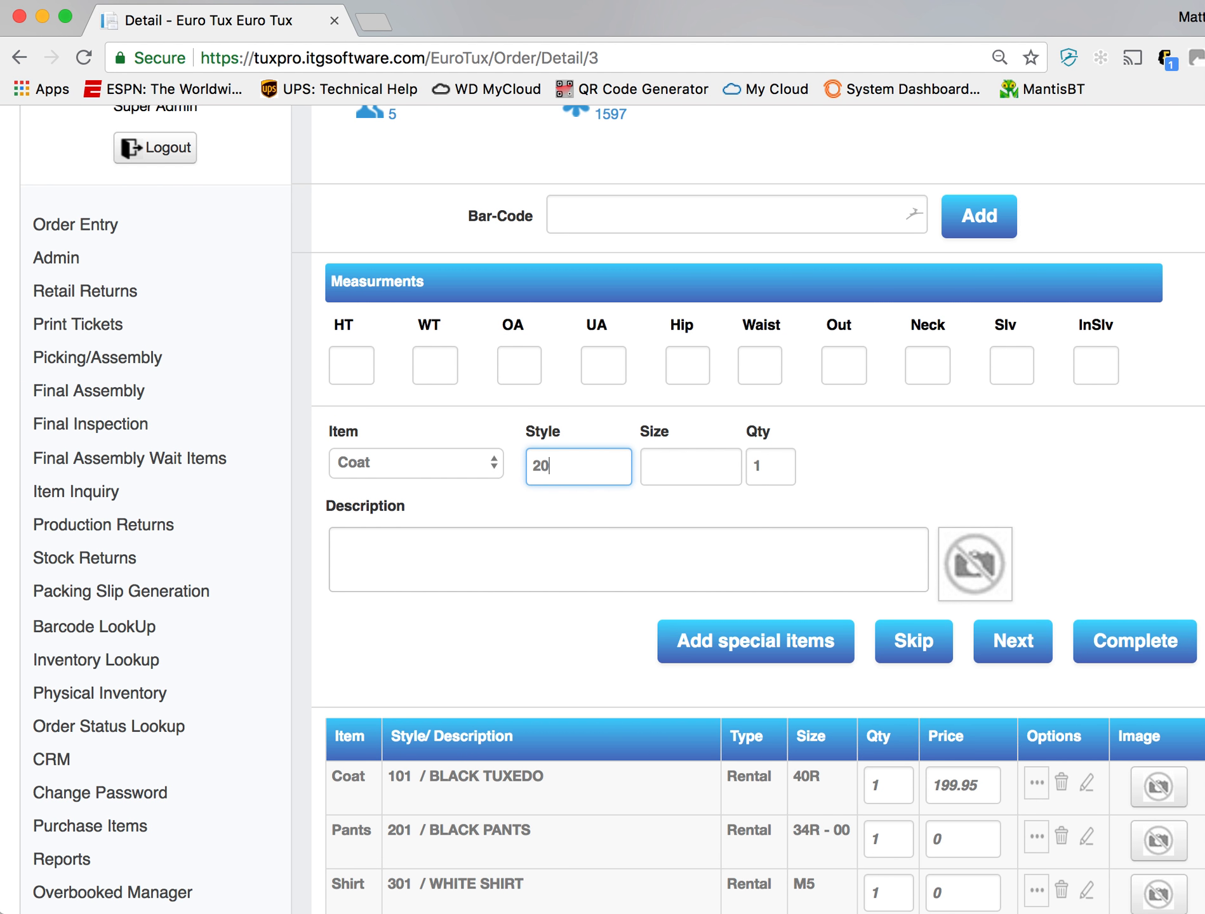
pyautogui.write('1')
pyautogui.press('Tab')
pyautogui.write('4')
pyautogui.press('BackSpace')
pyautogui.write('38R')
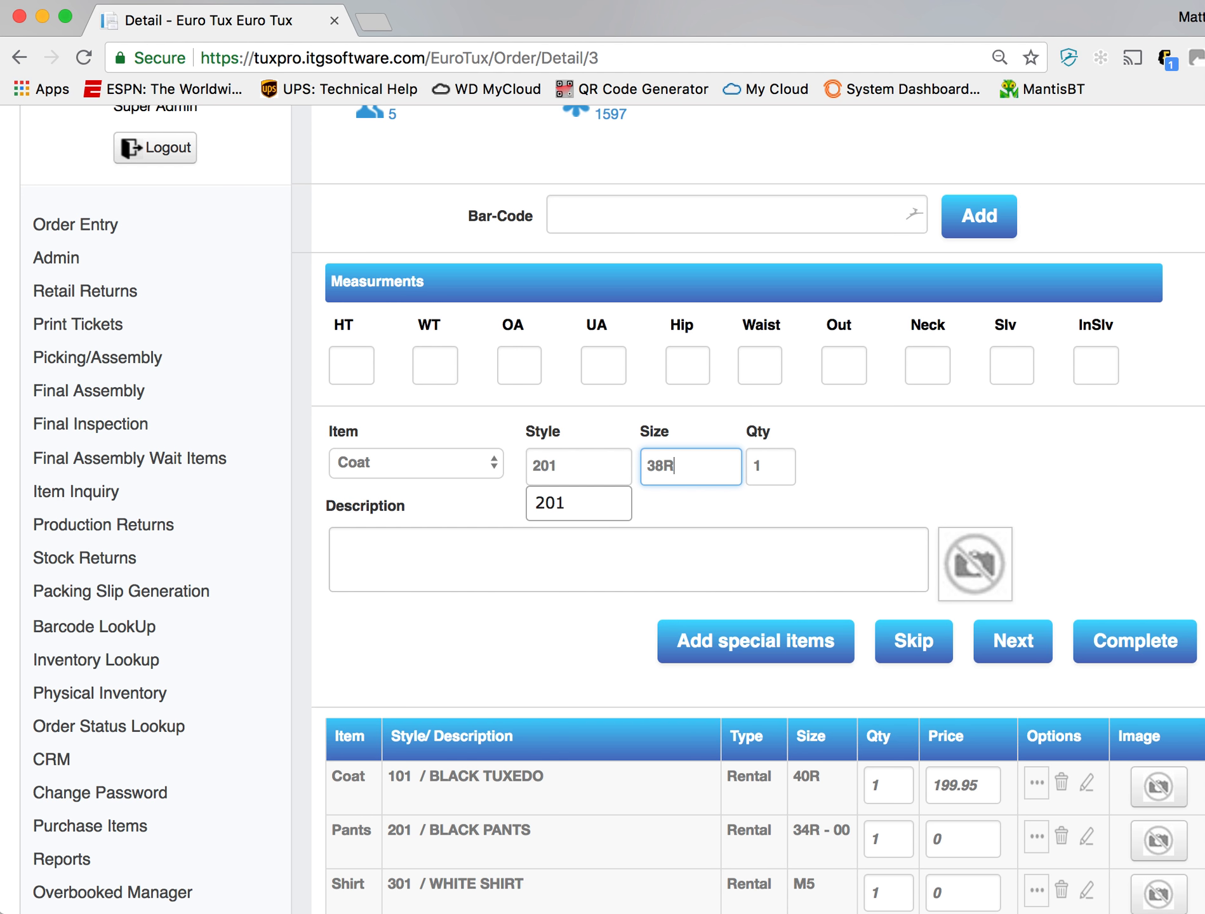
pyautogui.press('Return')
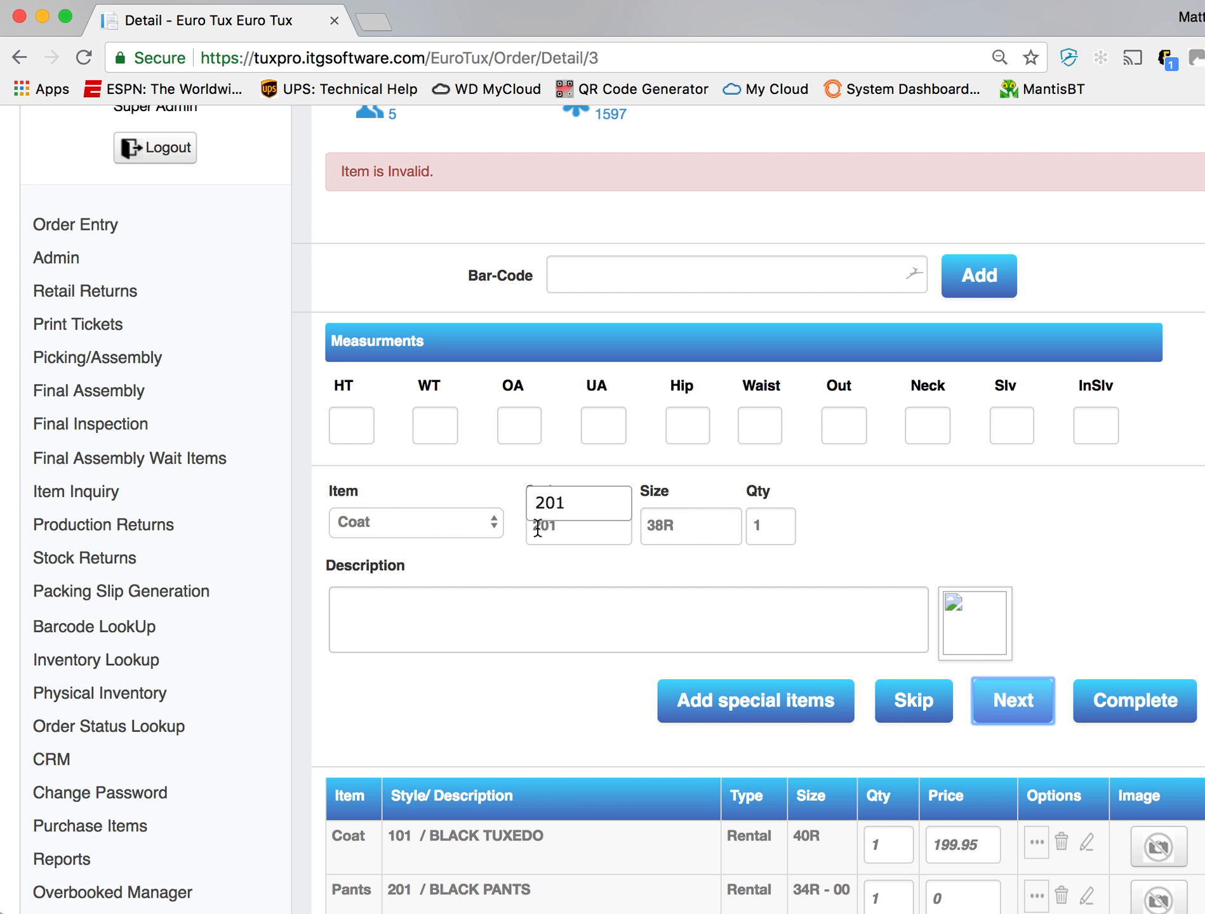
# - Reselect style 201 for the coat entry and try submitting it again in size 38R
pyautogui.click(557, 503)
pyautogui.click(700, 520)
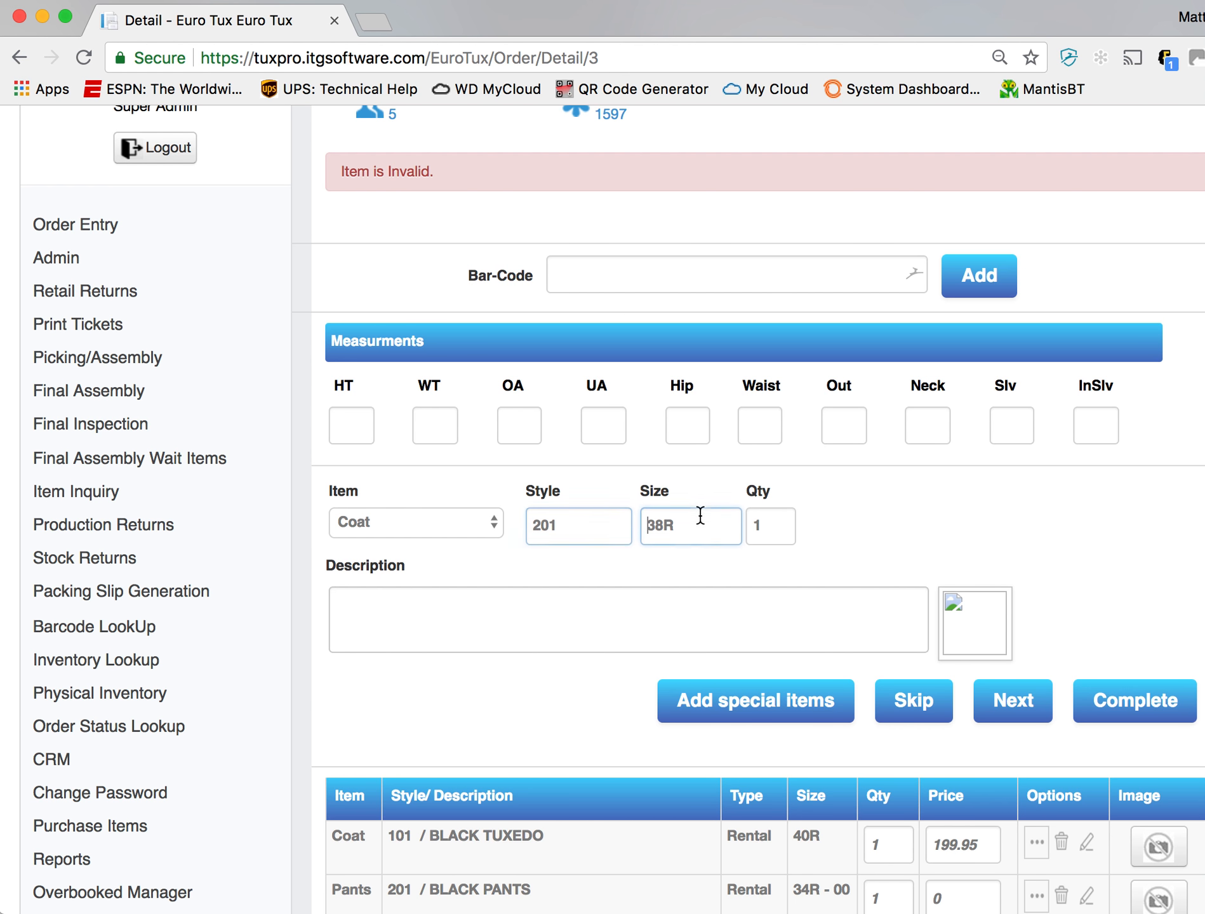
pyautogui.click(1018, 706)
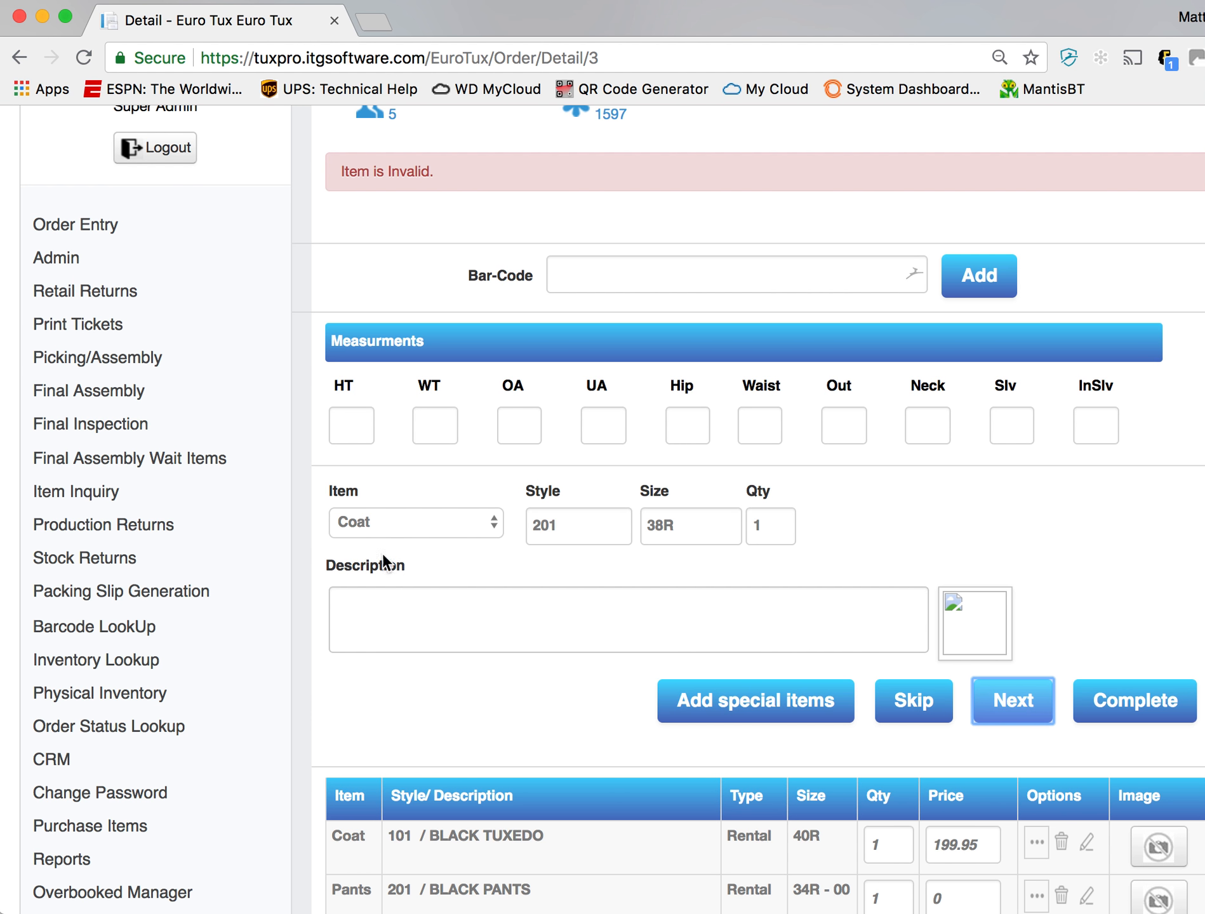
# - Change the coat entry's style to 102, try to add it in size 38R, and dismiss the resulting alert
pyautogui.click(578, 533)
pyautogui.doubleClick(578, 532)
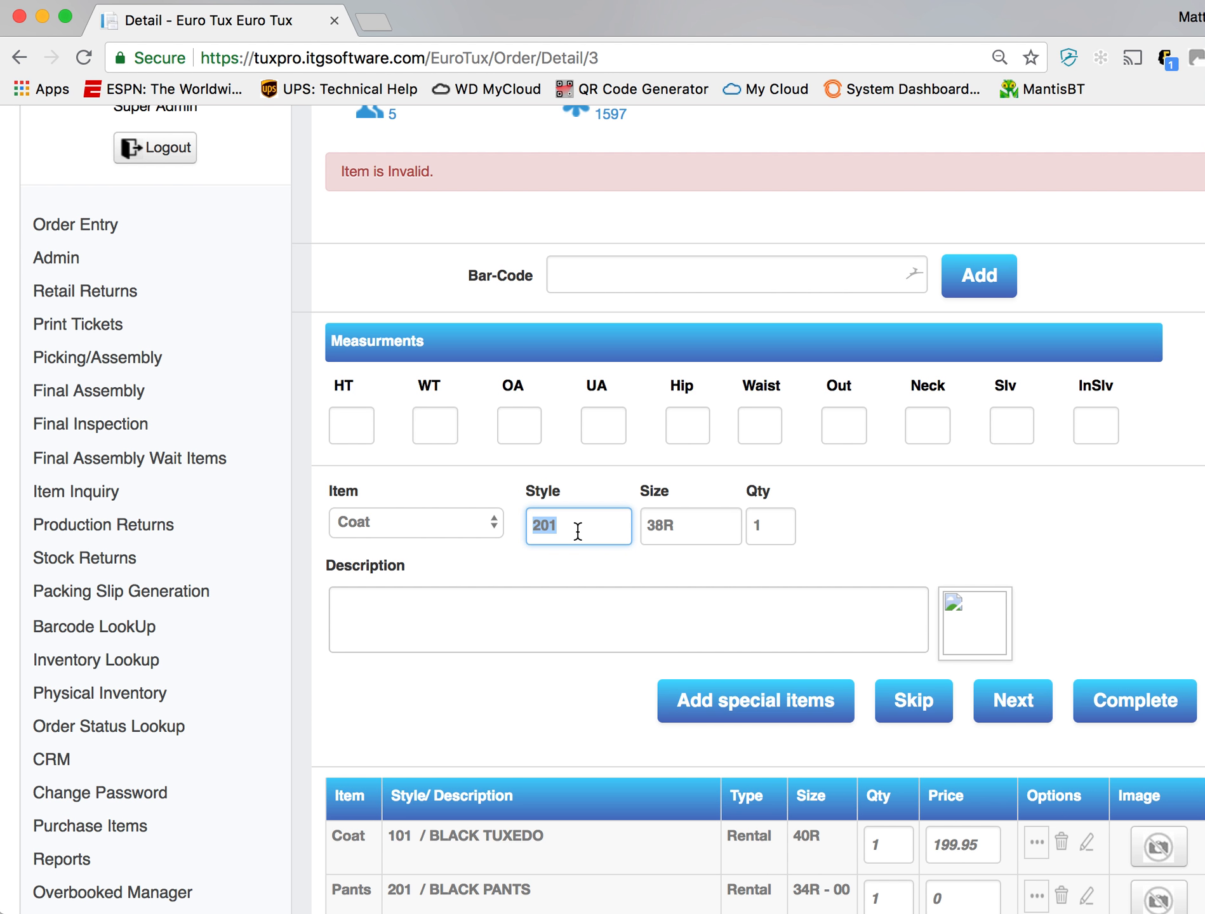
pyautogui.write('102')
pyautogui.press('Tab')
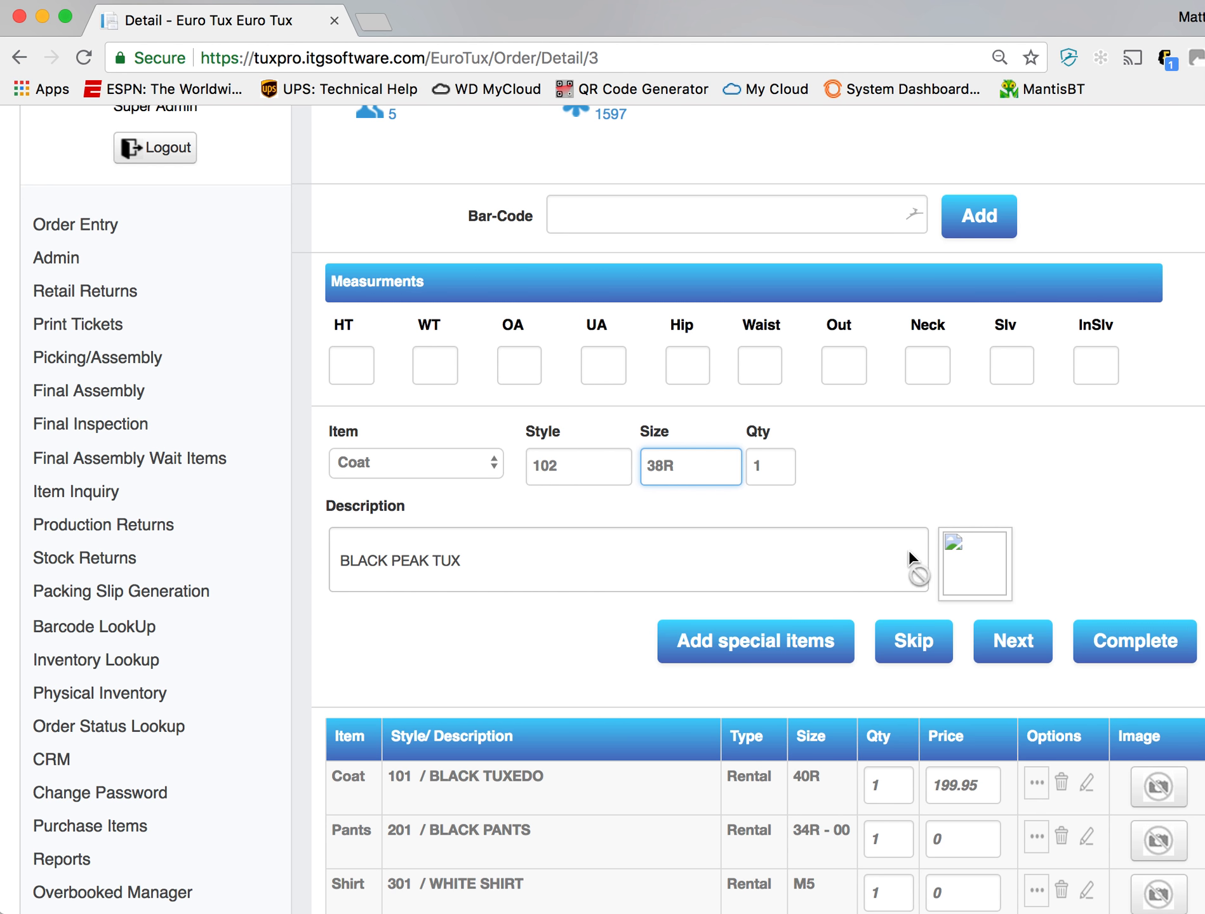
pyautogui.click(1025, 649)
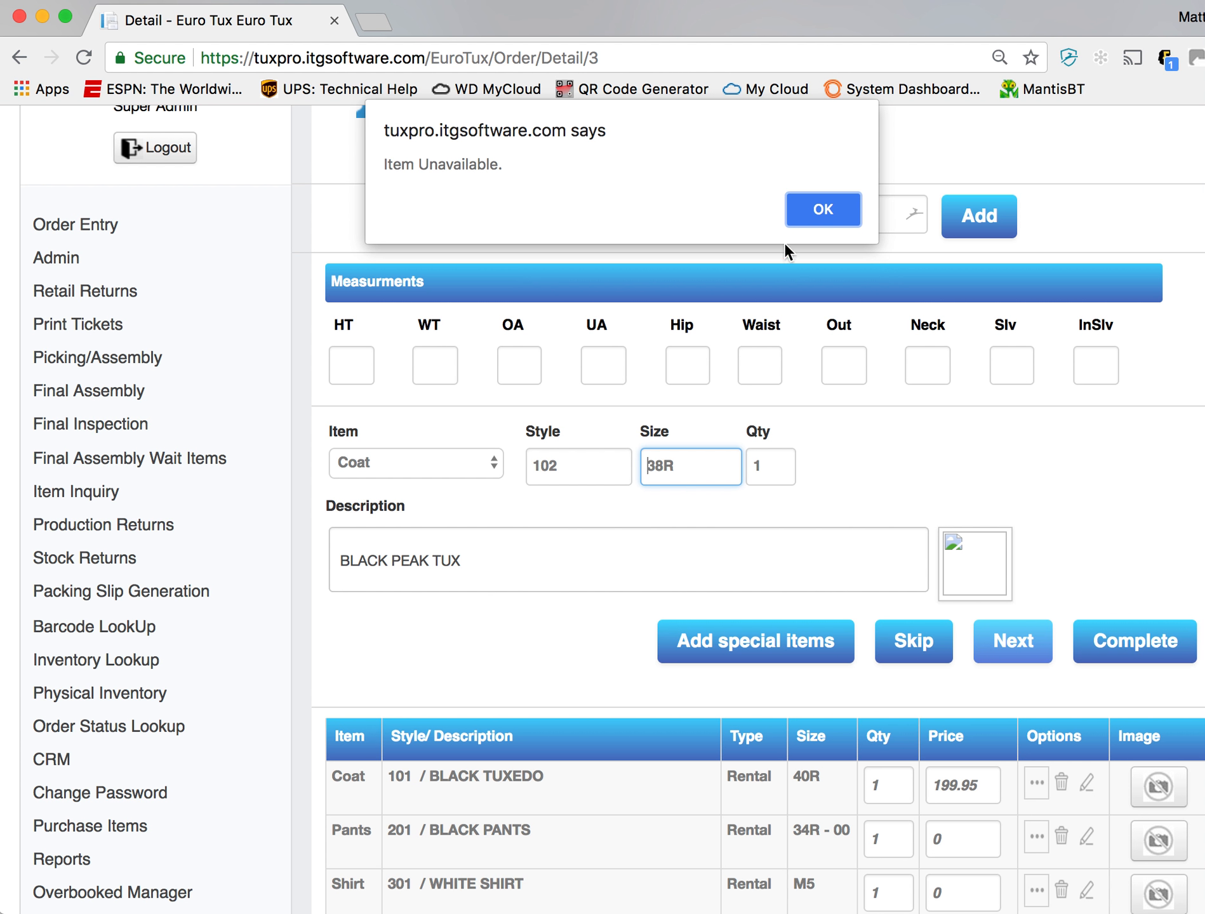
pyautogui.click(801, 222)
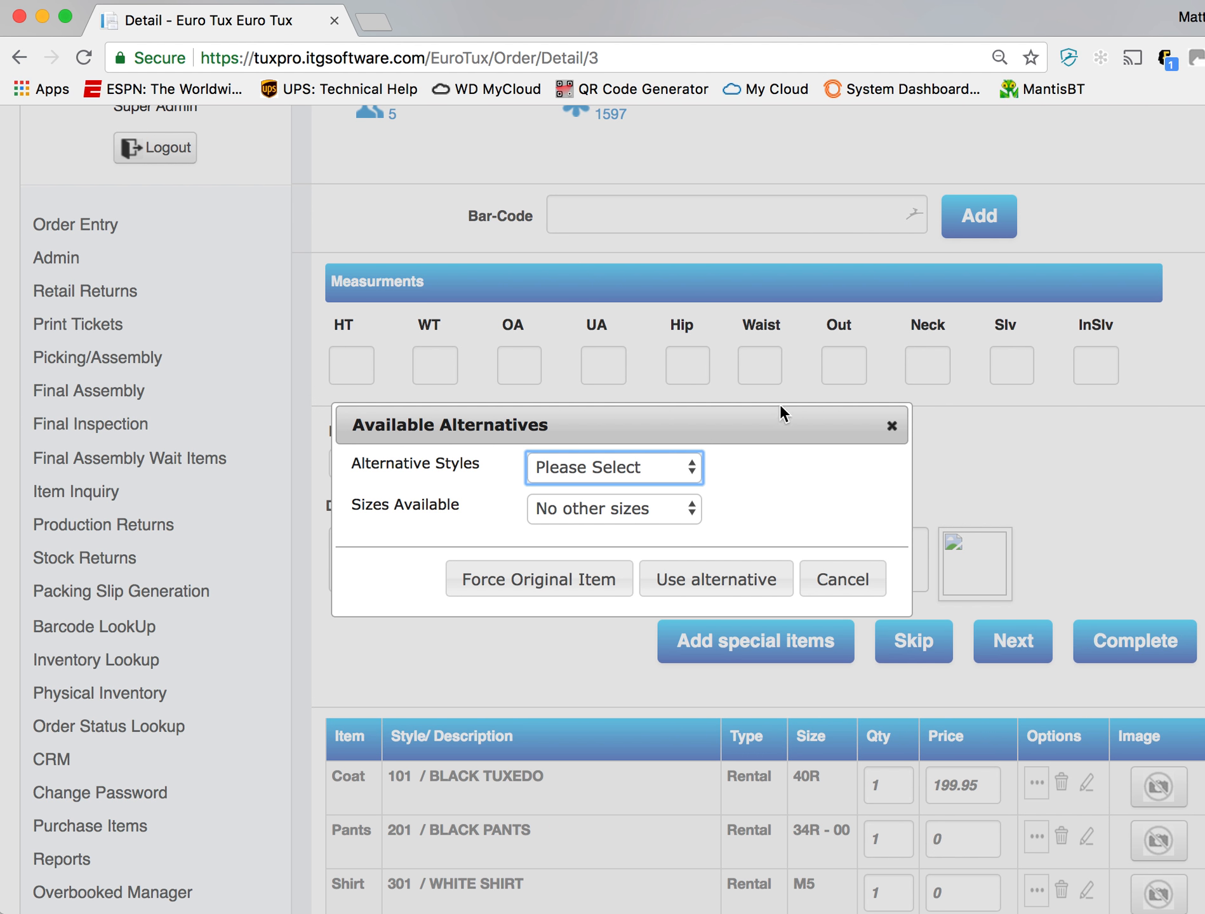
# - Move the Available Alternatives dialog clear of the item entry and examine the alternative styles and available sizes
pyautogui.moveTo(748, 423); pyautogui.dragTo(626, 228)
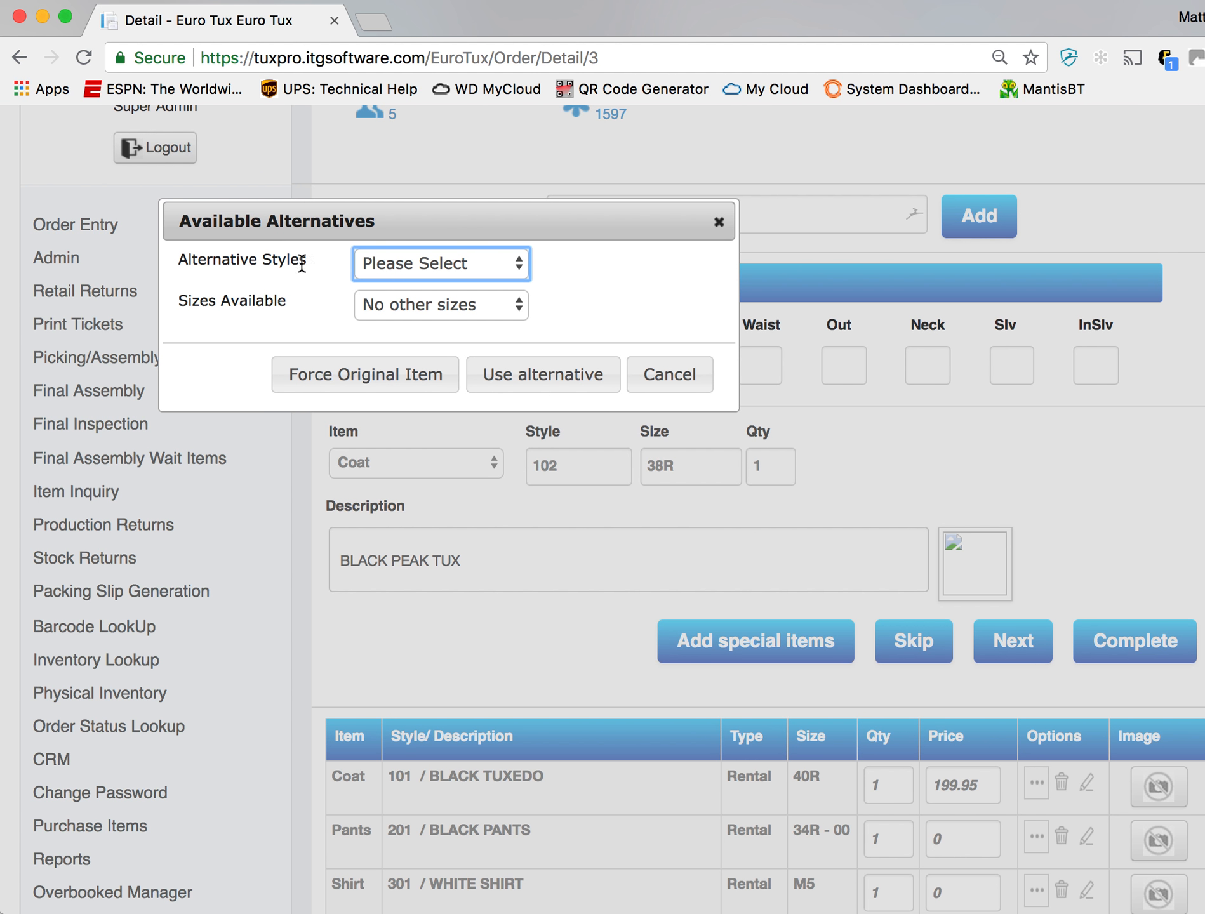
pyautogui.moveTo(302, 263); pyautogui.dragTo(179, 256)
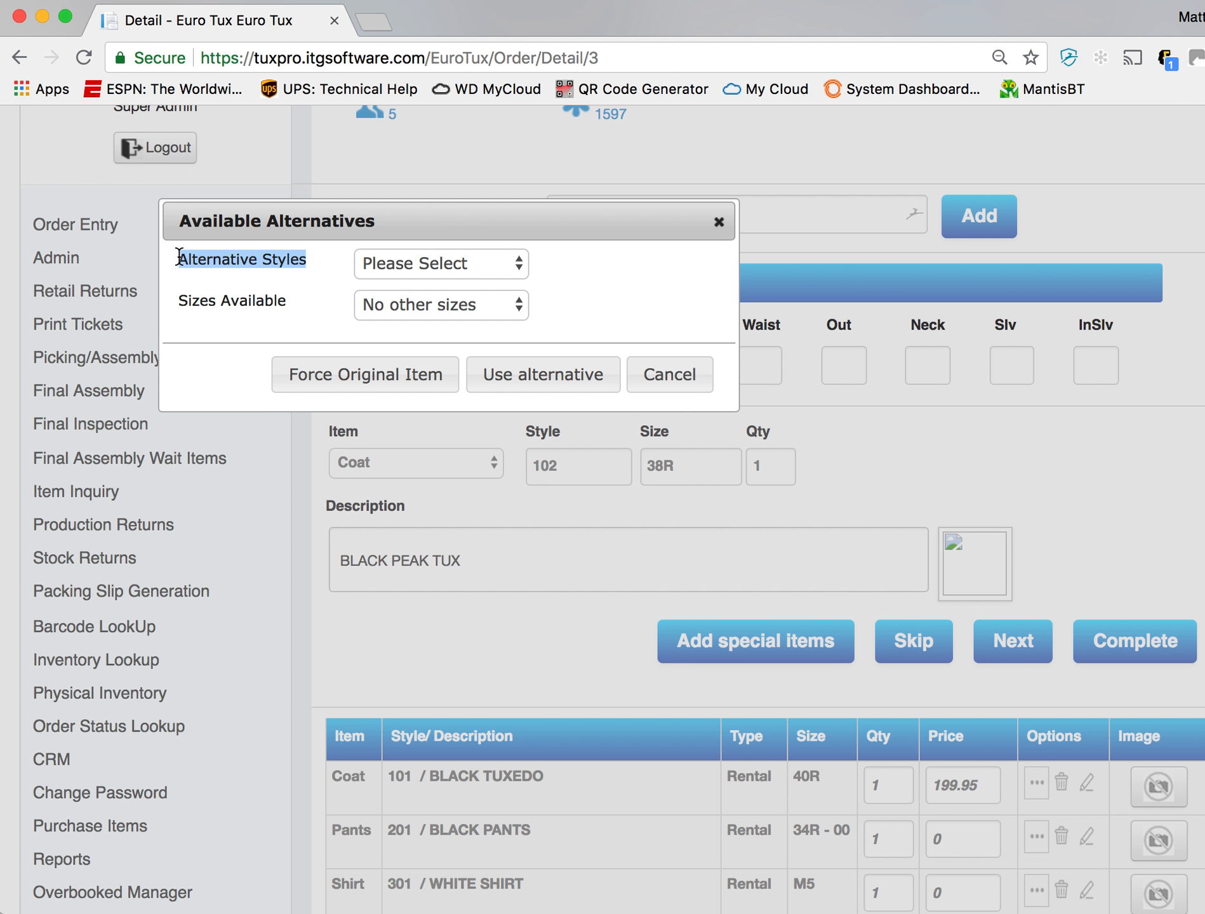
pyautogui.click(465, 267)
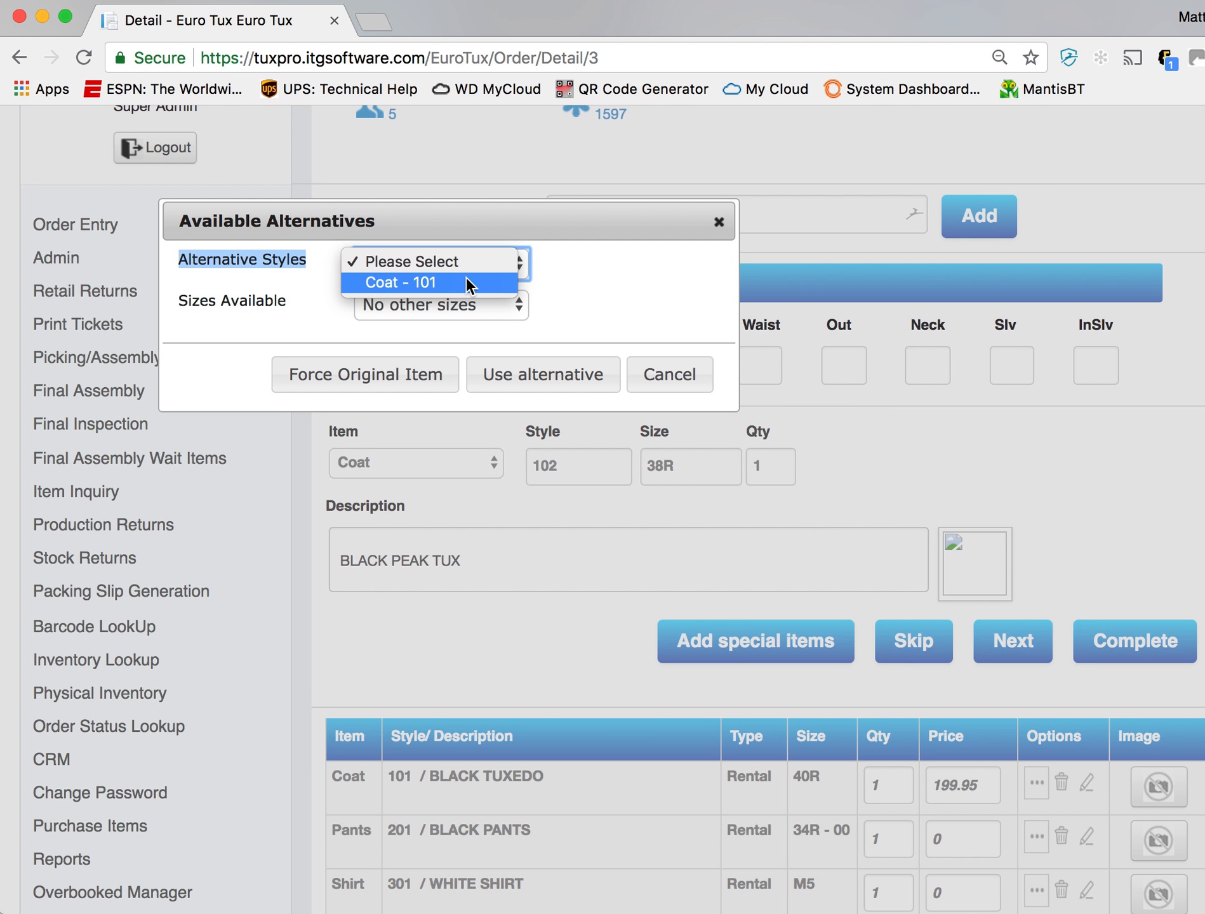
pyautogui.click(562, 266)
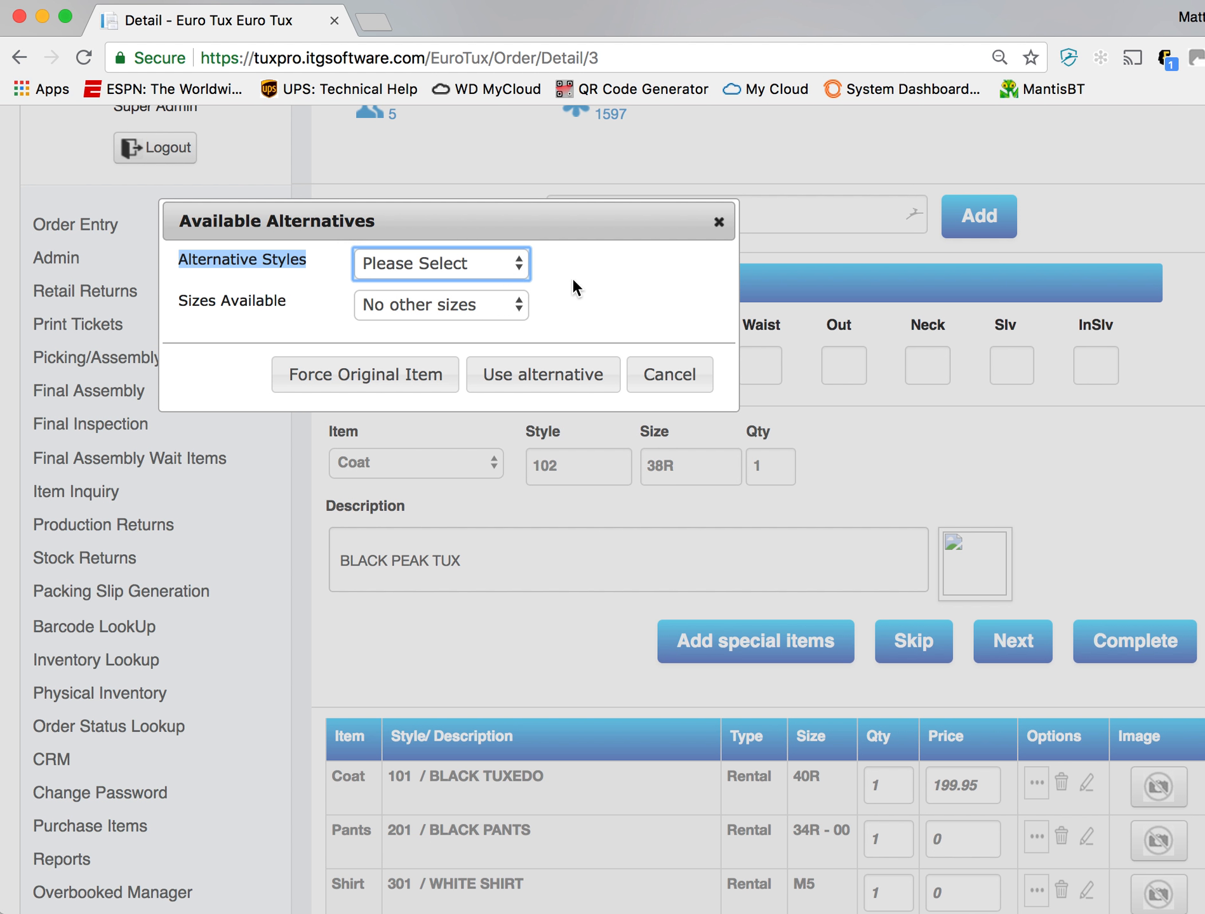
pyautogui.click(512, 311)
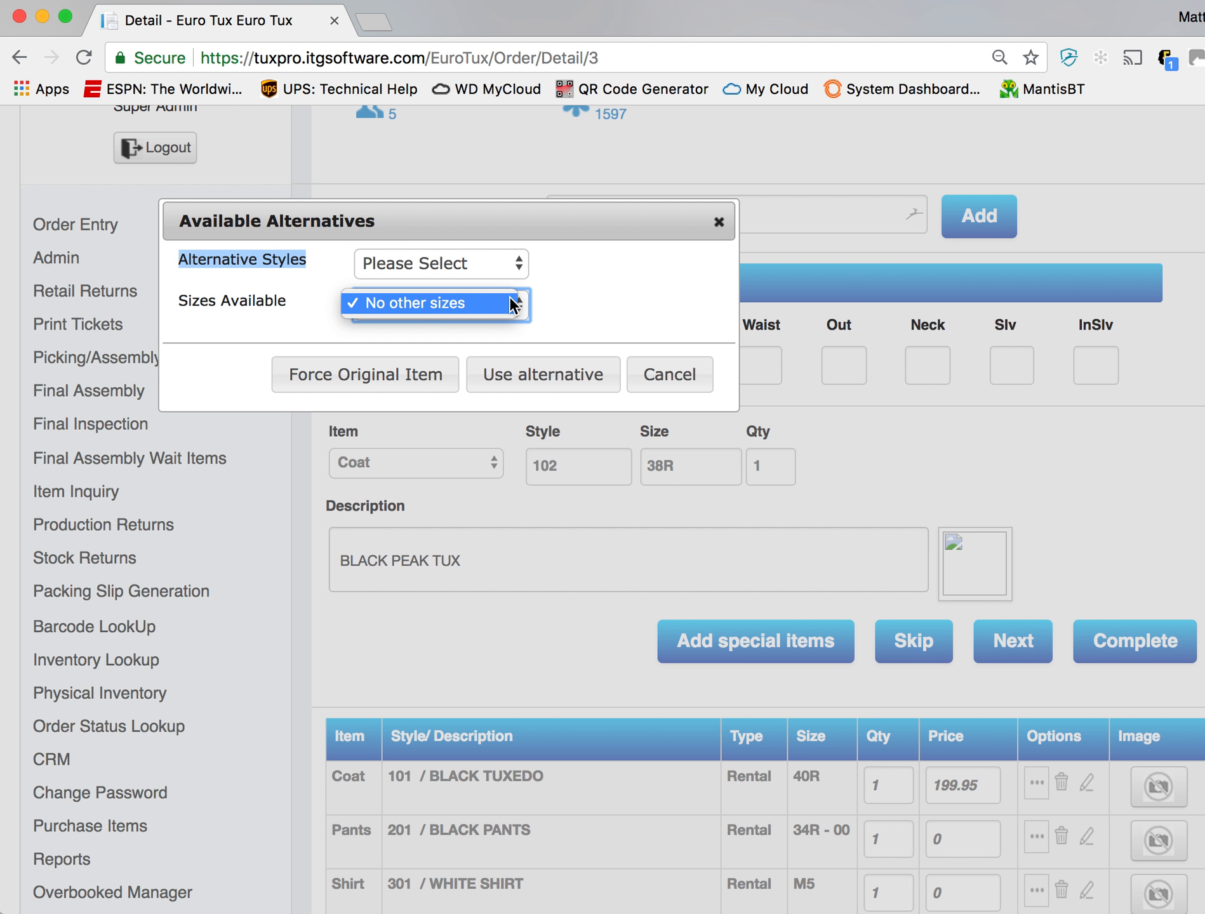
pyautogui.click(619, 325)
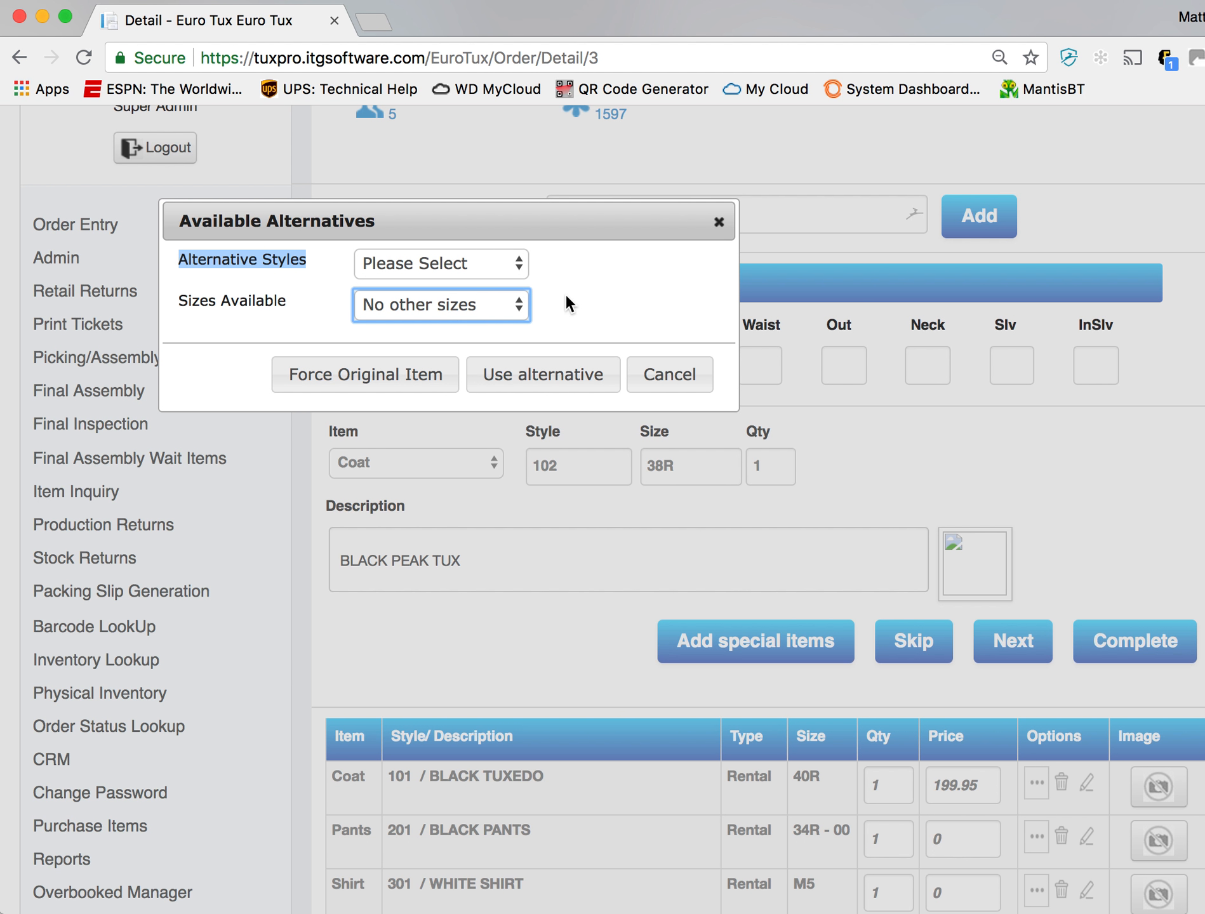
# - Choose Coat - 101 as the alternative style and examine the sizes offered for it
pyautogui.click(492, 261)
pyautogui.click(487, 277)
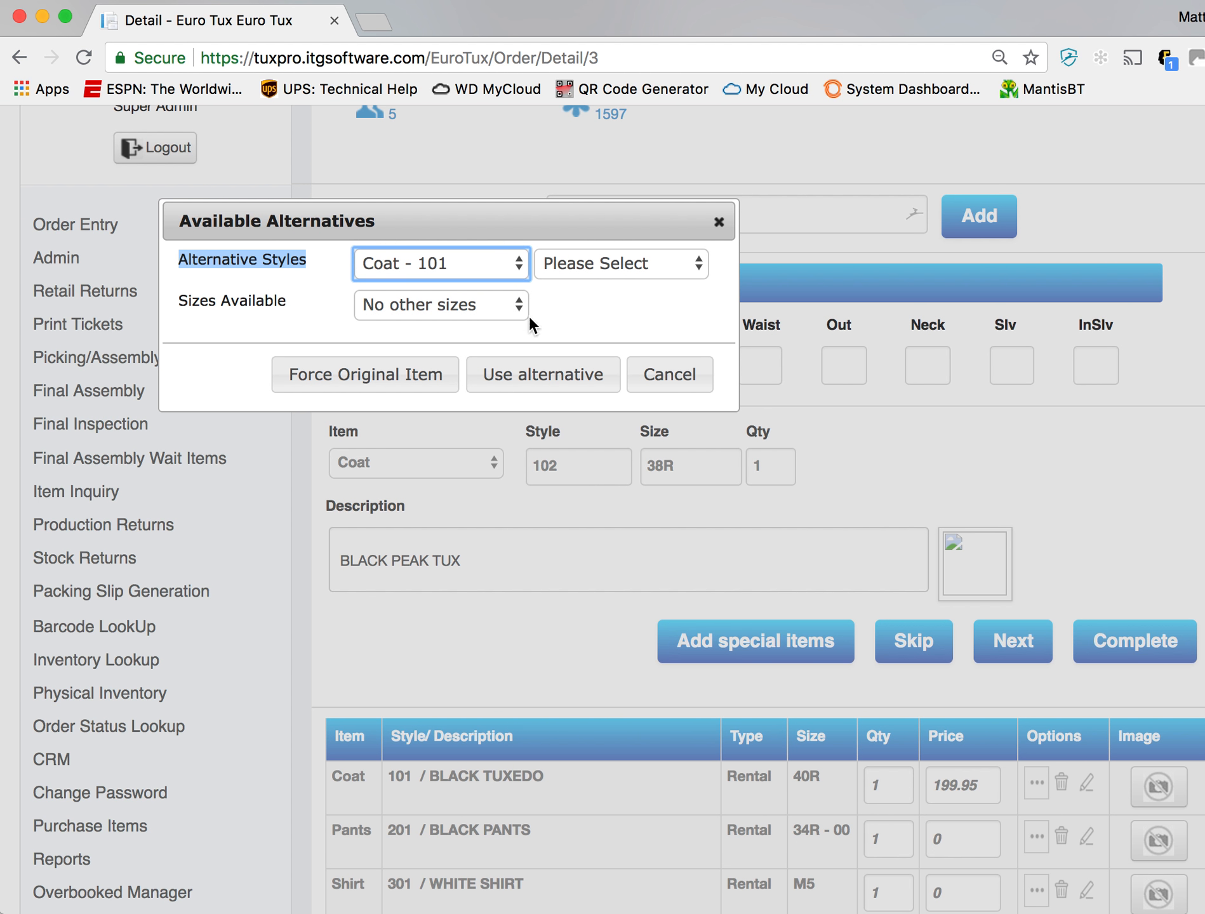
pyautogui.click(640, 263)
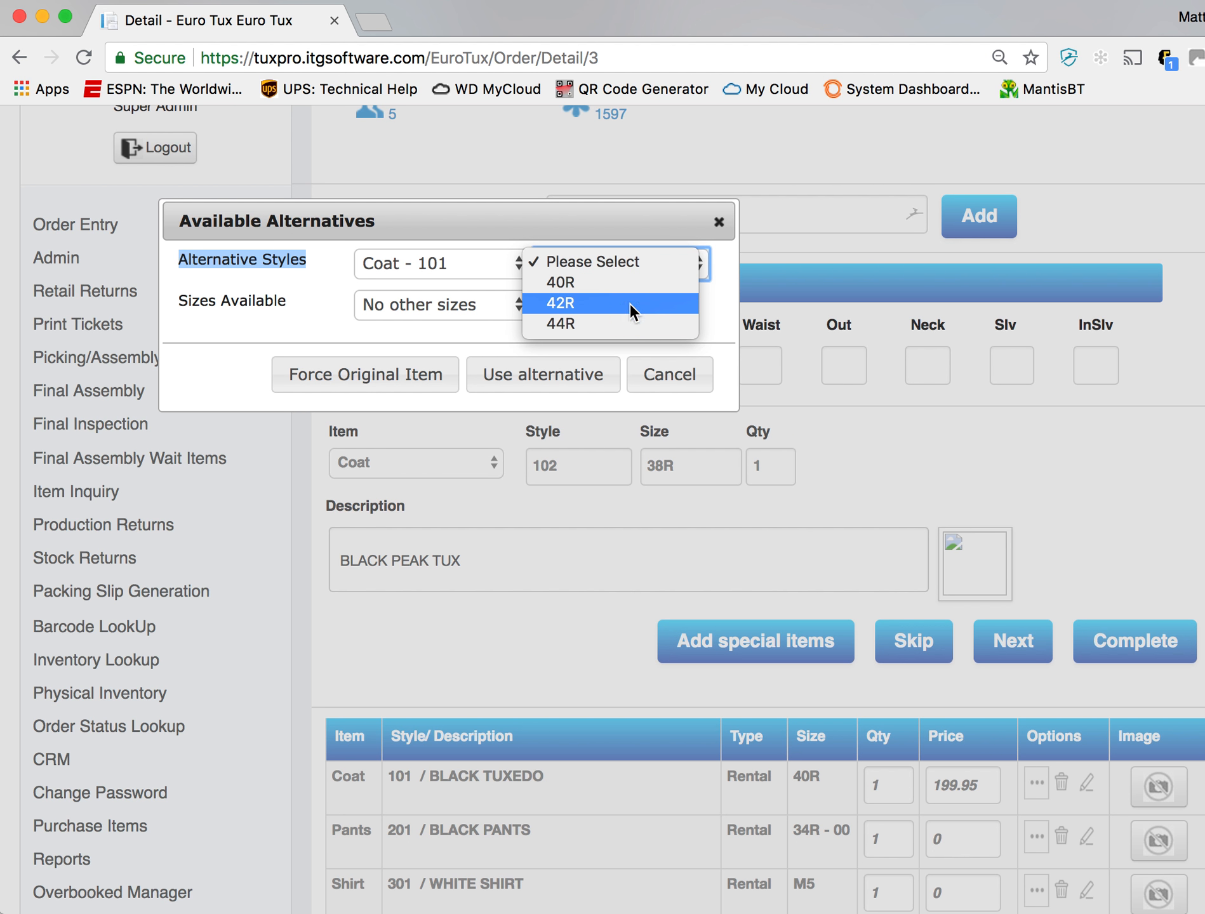
pyautogui.click(414, 343)
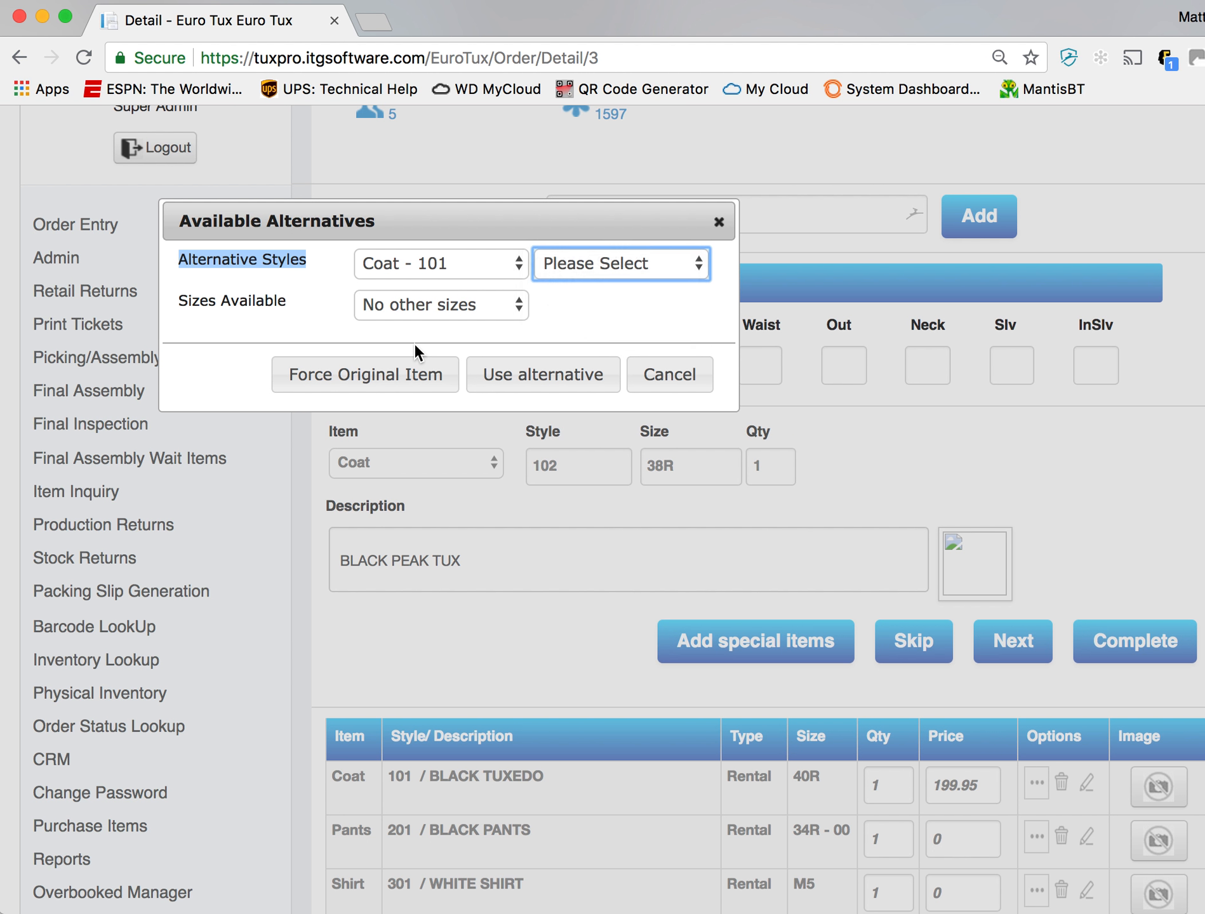
# - Force the original style 102 coat in size 38R onto the order
pyautogui.click(389, 385)
pyautogui.scroll(-5, 660, 494)
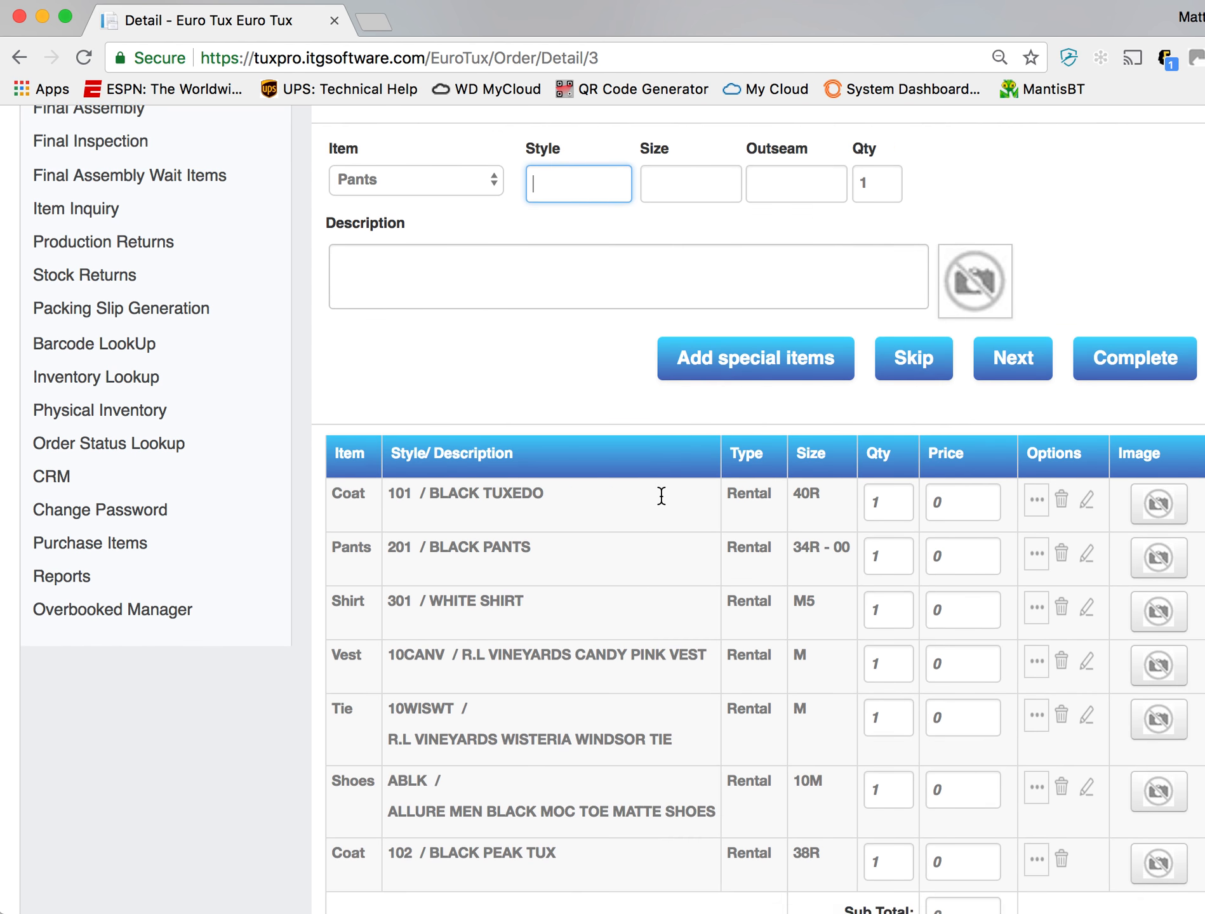
pyautogui.scroll(-2, 661, 495)
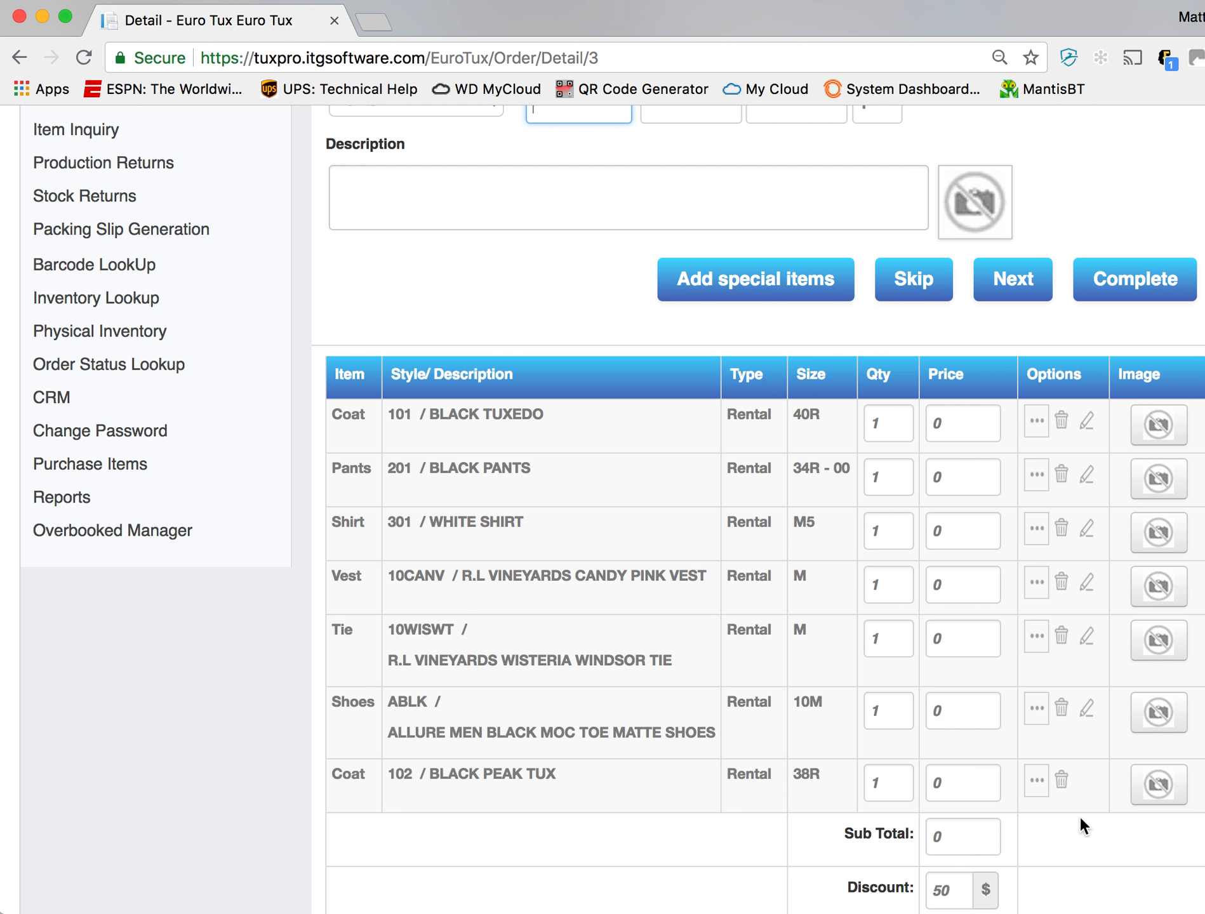
# - Delete the style 102 BLACK PEAK TUX coat from the order's item list and confirm the deletion
pyautogui.scroll(-1, 1092, 844)
pyautogui.click(1061, 754)
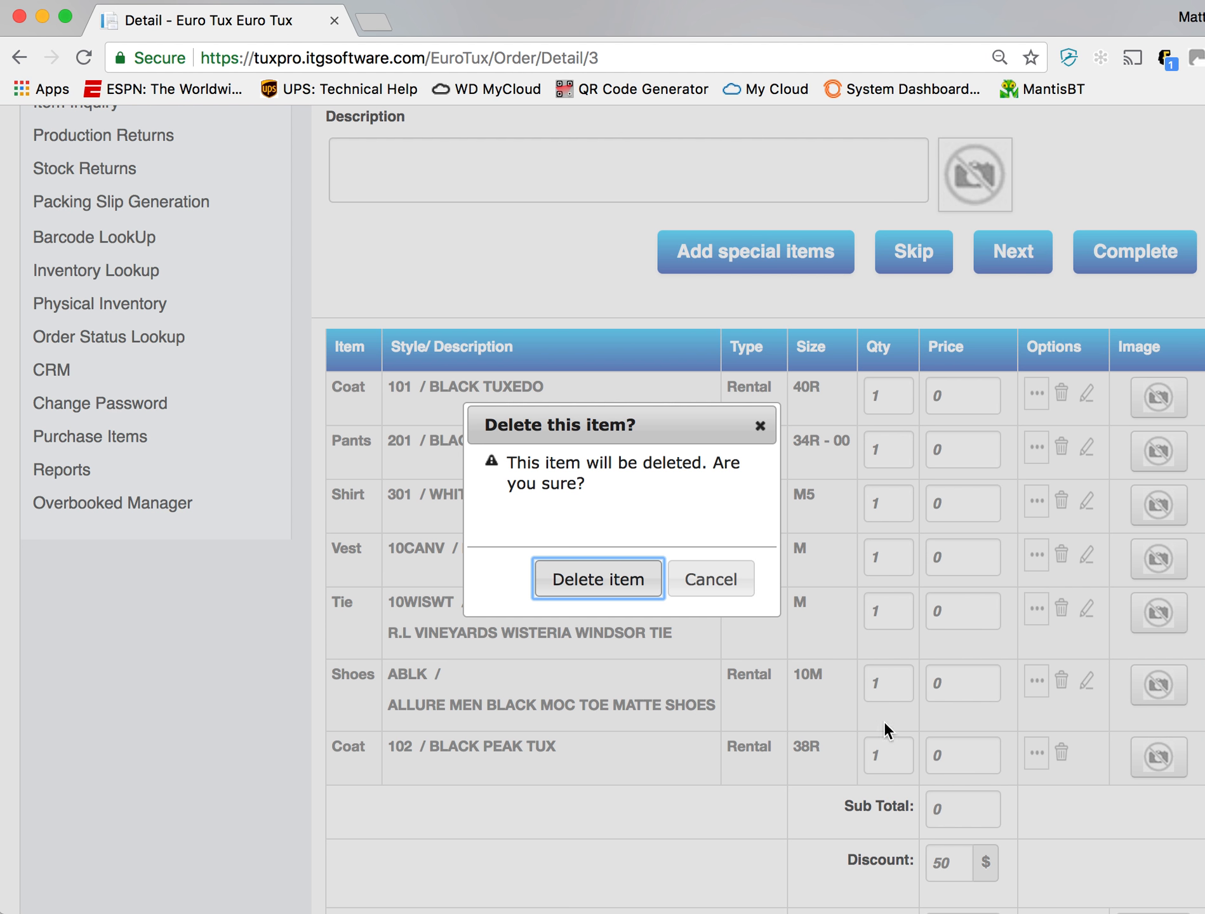
pyautogui.click(622, 580)
# - Proceed from the item entry to the order summary and review the ordered items, charges and balance due
pyautogui.scroll(-10, 911, 735)
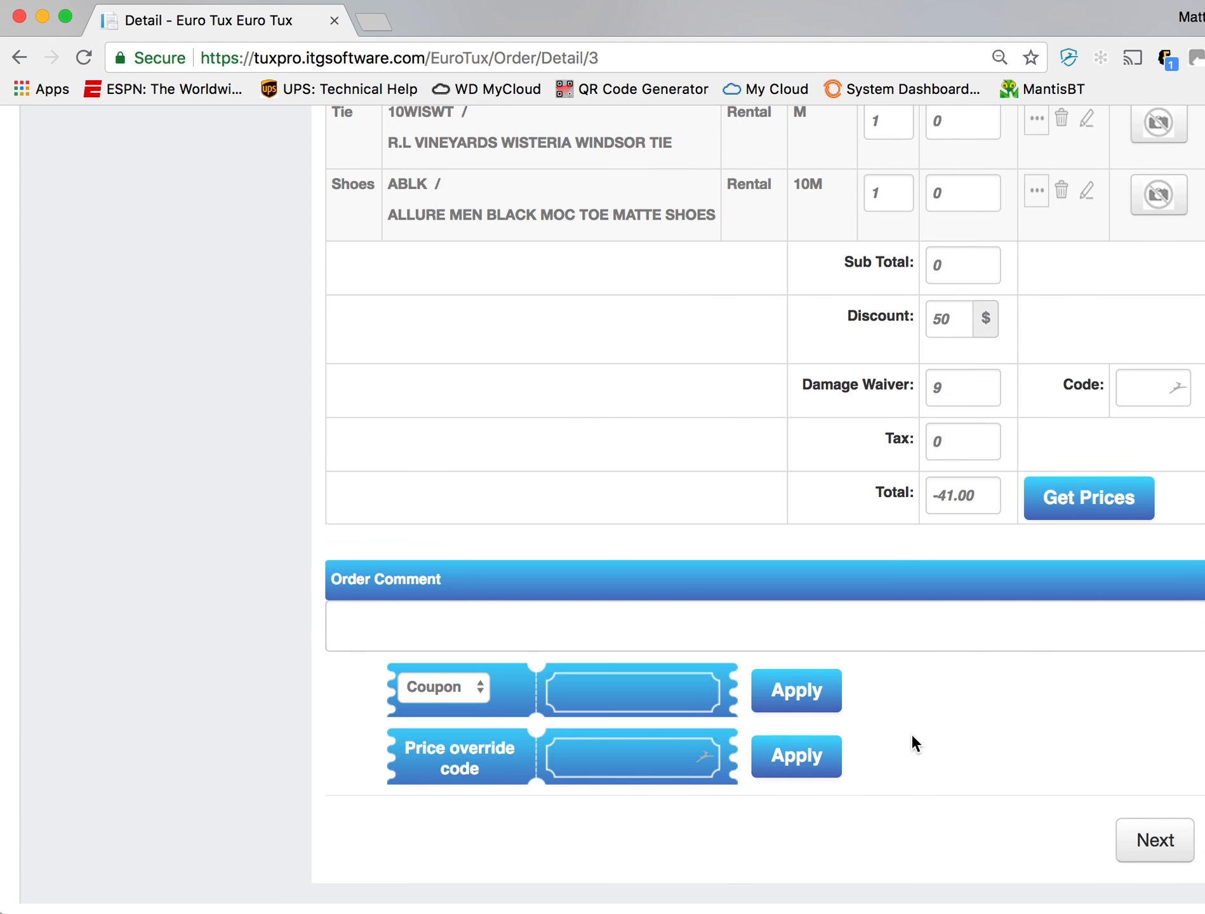
pyautogui.click(1155, 859)
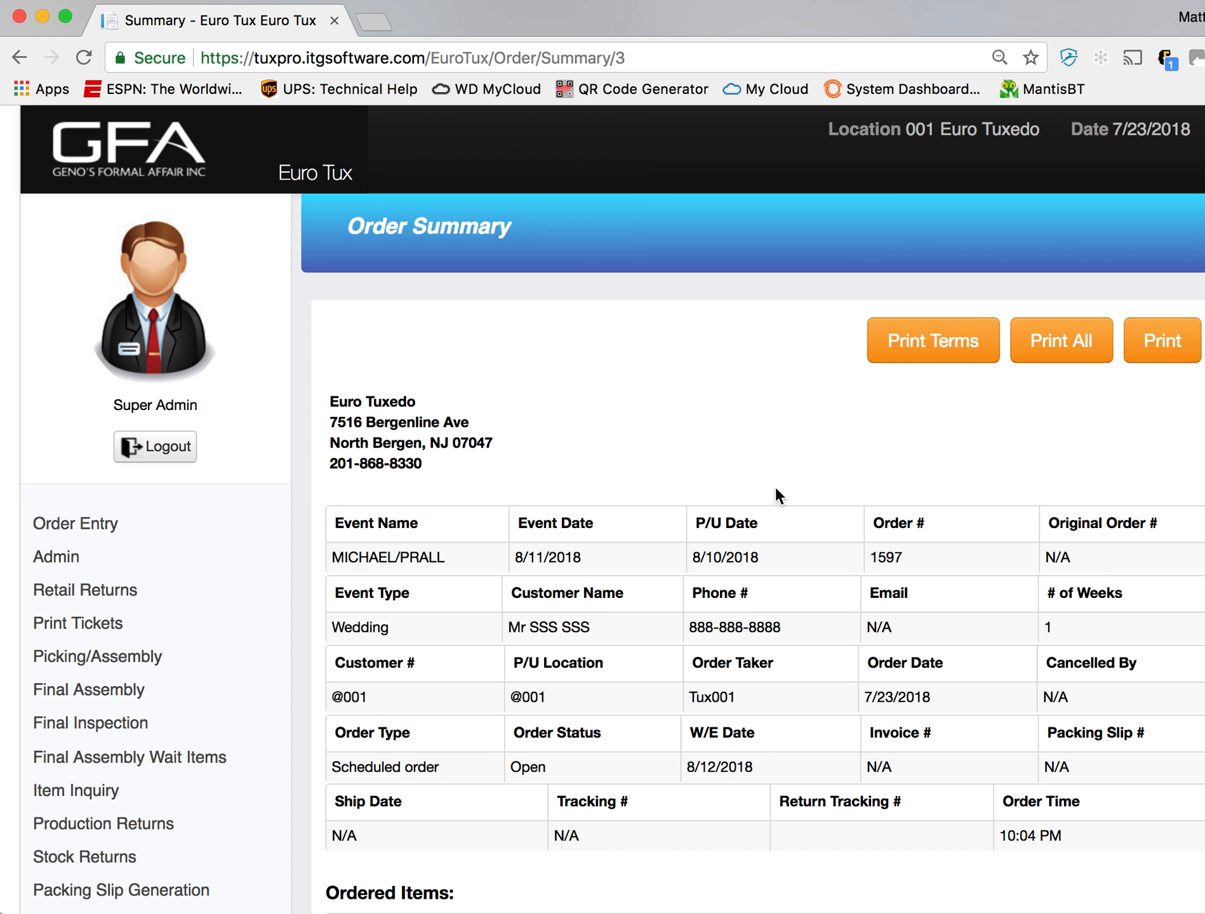
pyautogui.scroll(-5, 768, 454)
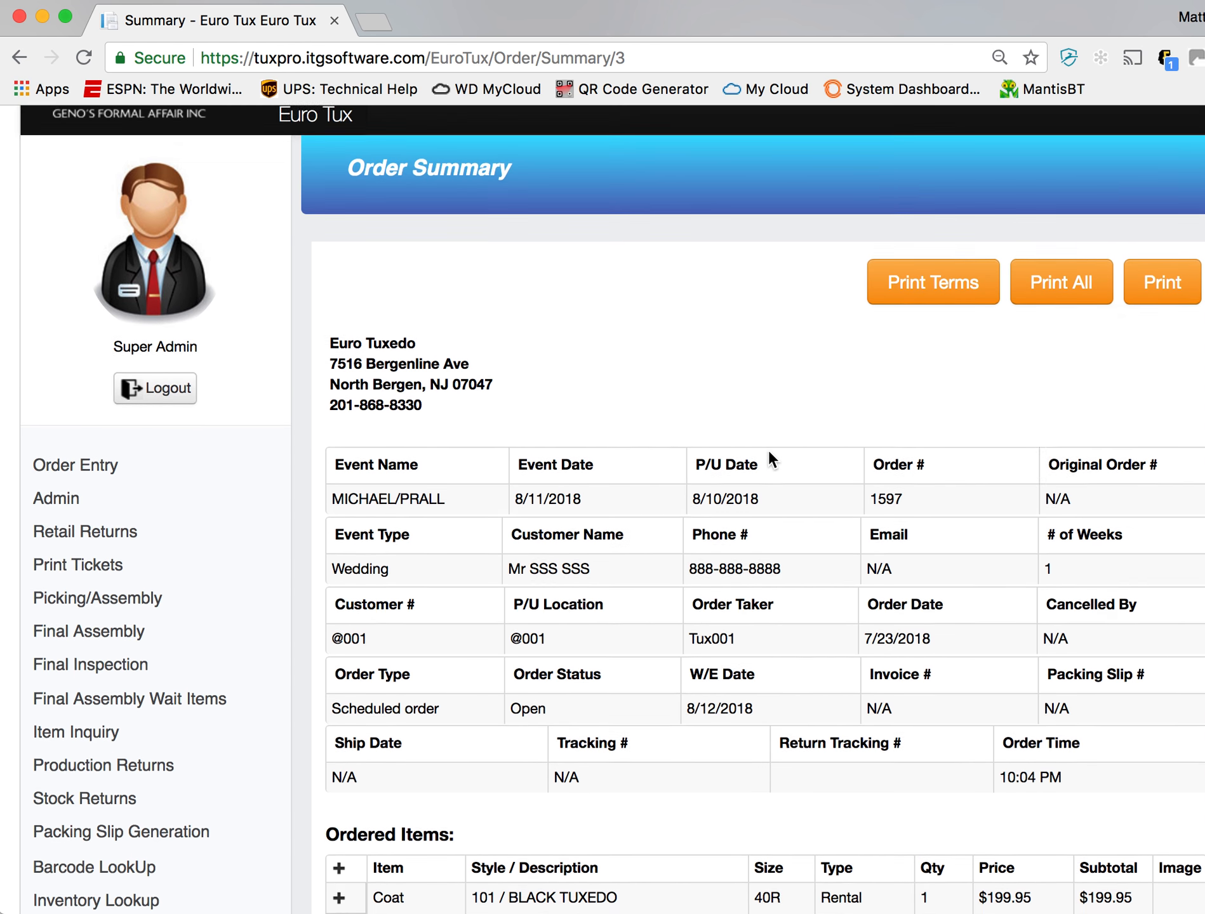
pyautogui.scroll(-5, 768, 454)
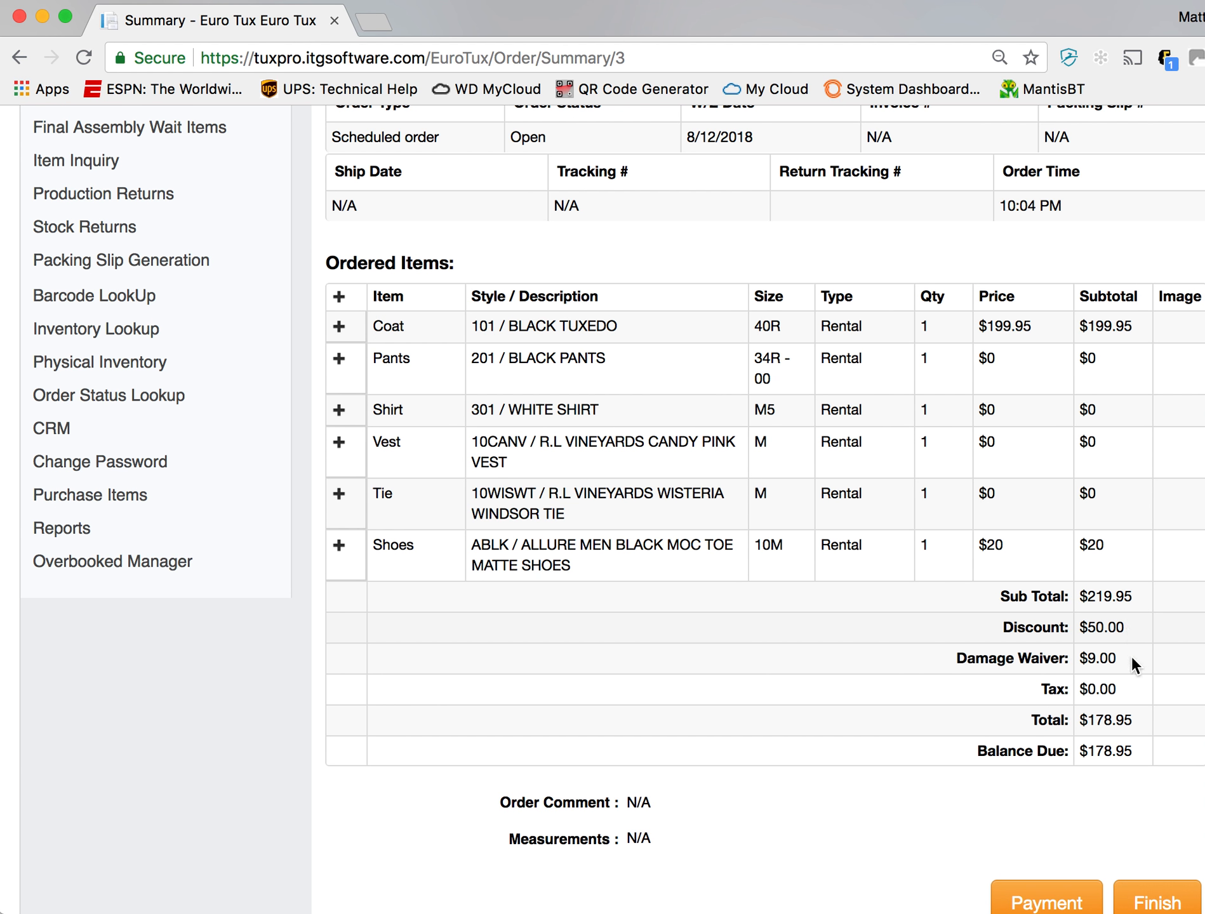
pyautogui.moveTo(1080, 720); pyautogui.dragTo(1096, 743)
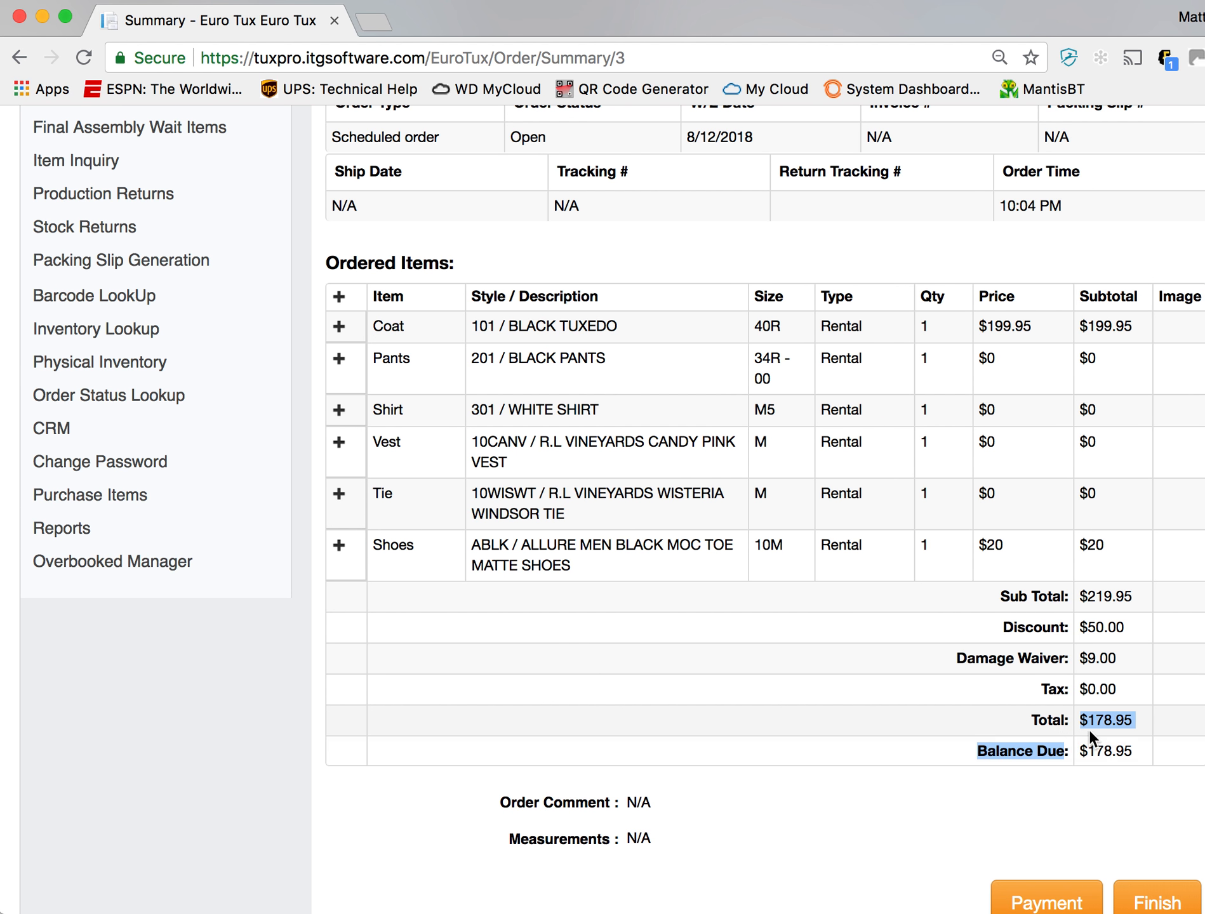
pyautogui.scroll(-3, 1095, 743)
pyautogui.click(1121, 682)
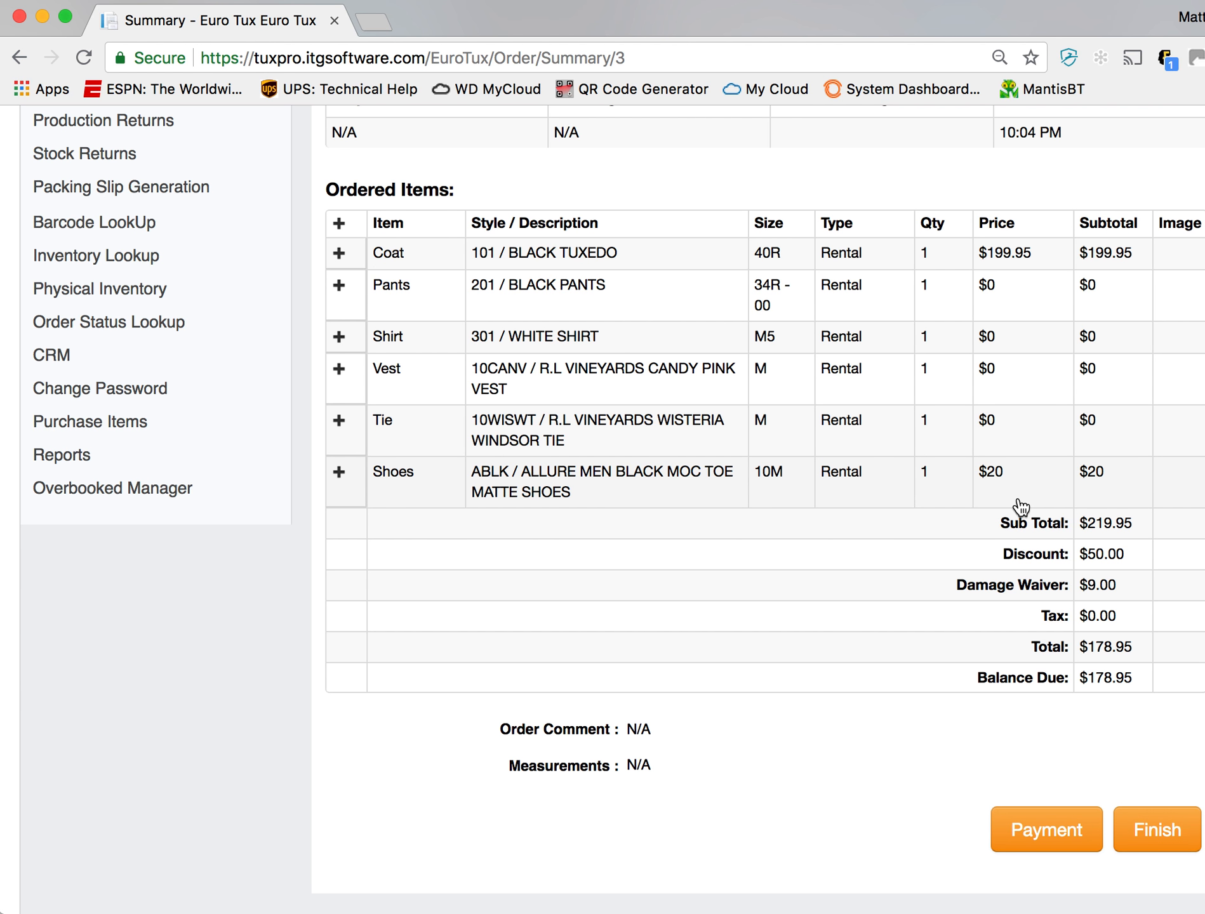
pyautogui.scroll(10, 1016, 505)
pyautogui.scroll(-10, 1017, 502)
# - Open the order's payment page, keep Cash as the payment method and enter a deposit of 50
pyautogui.click(1053, 833)
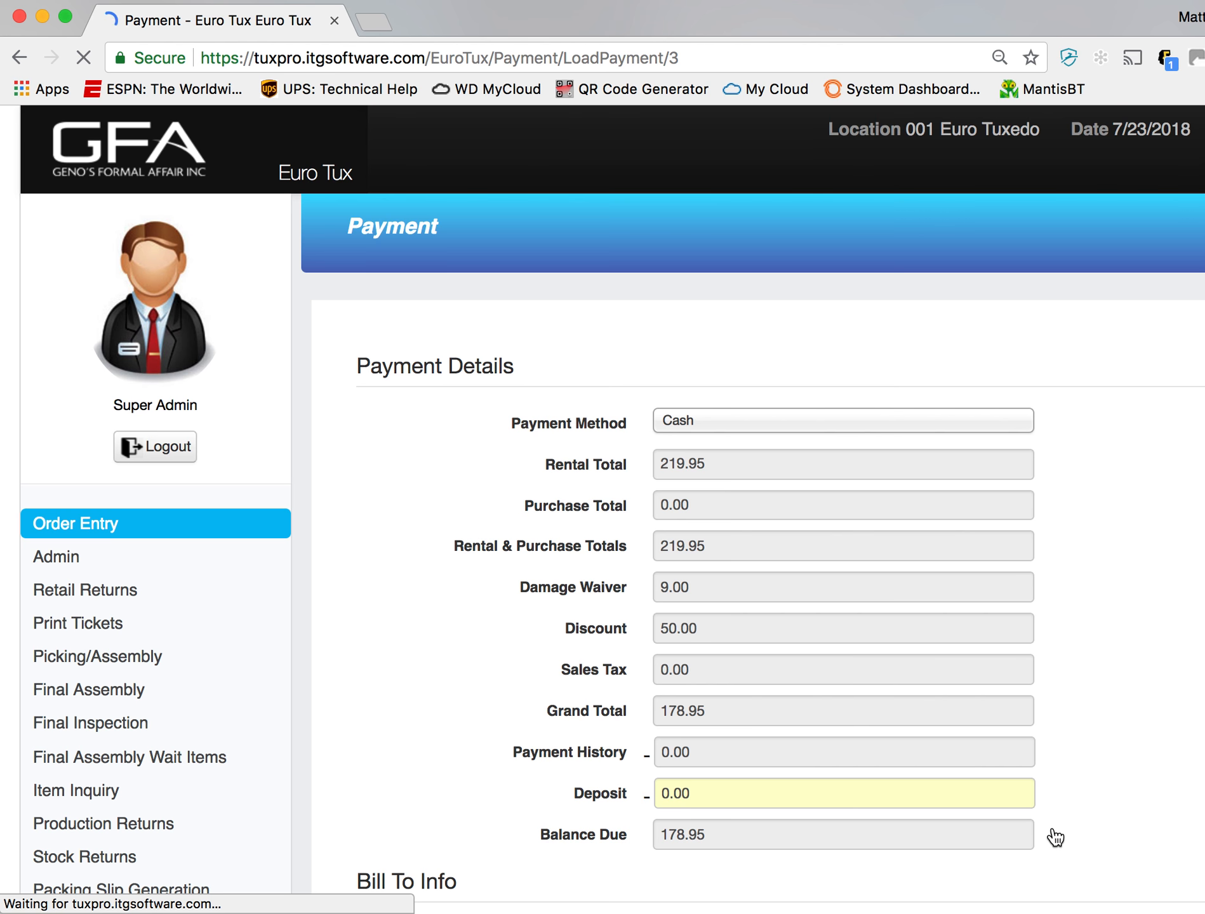
pyautogui.click(846, 419)
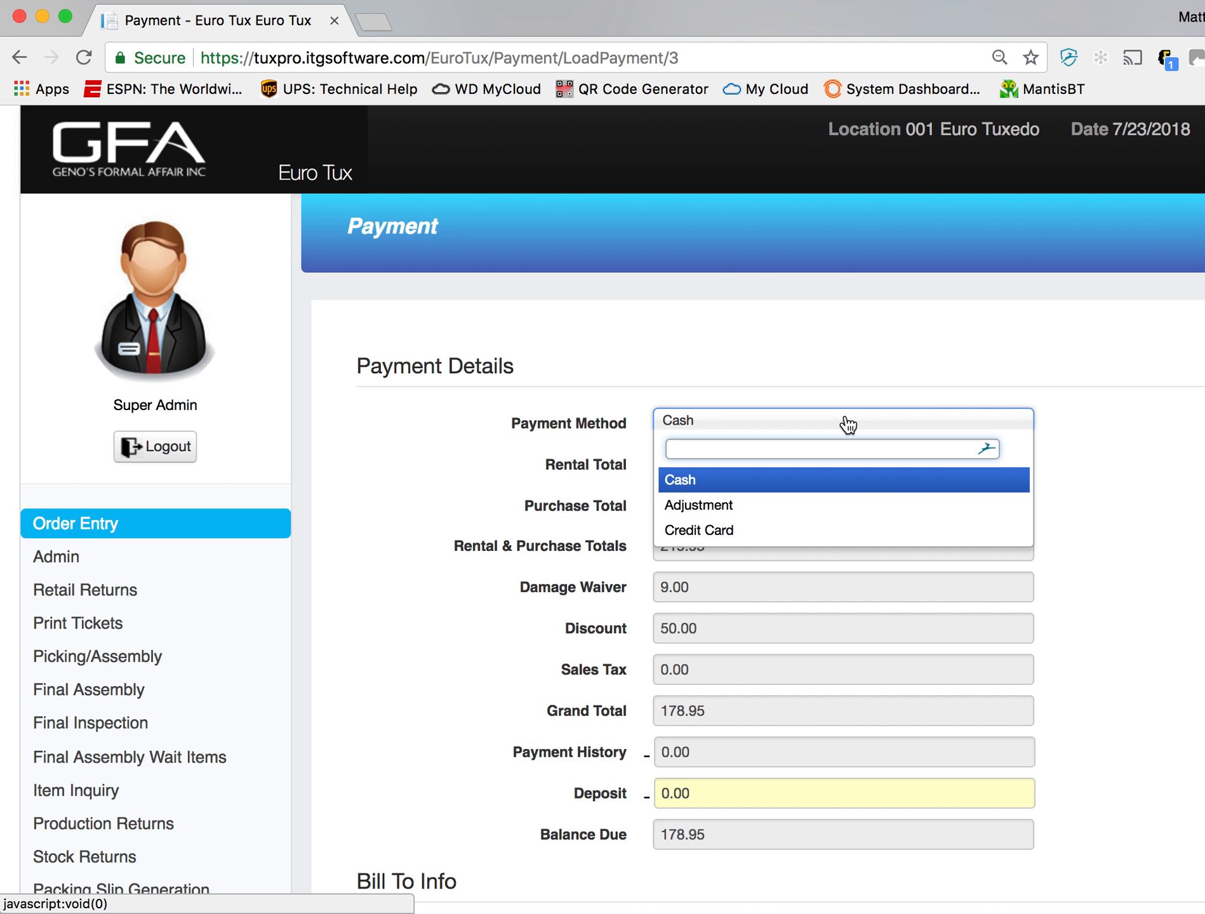
pyautogui.click(1071, 465)
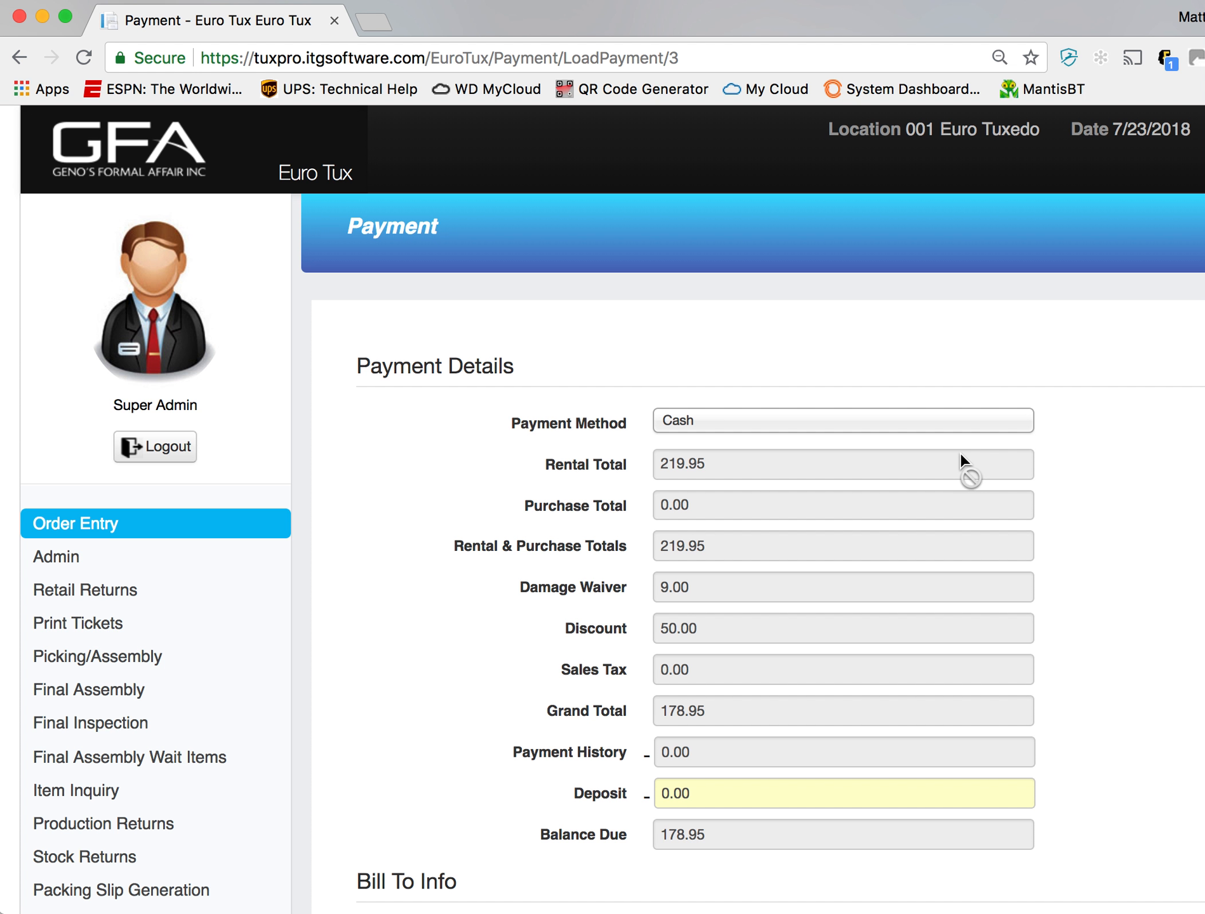
pyautogui.click(908, 435)
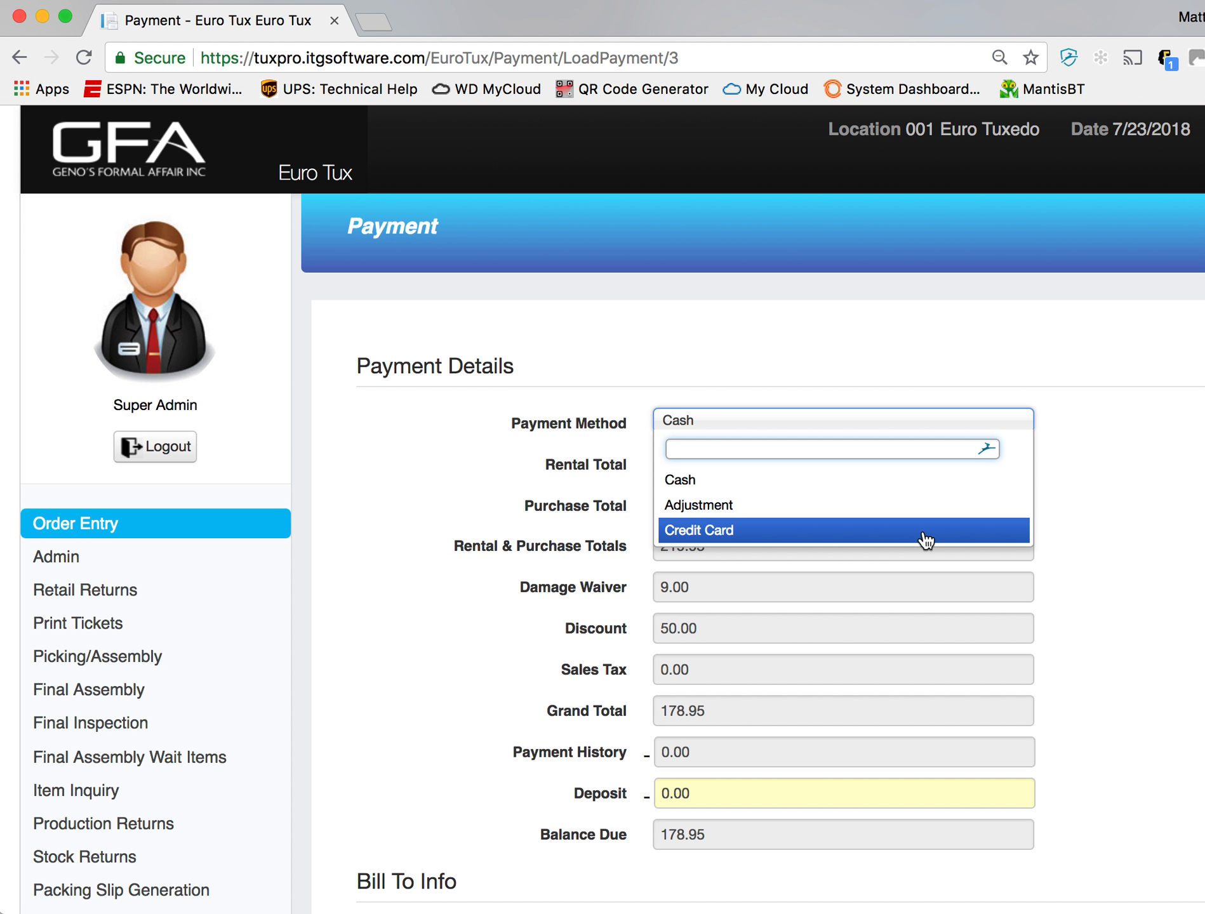
pyautogui.click(889, 479)
pyautogui.click(733, 794)
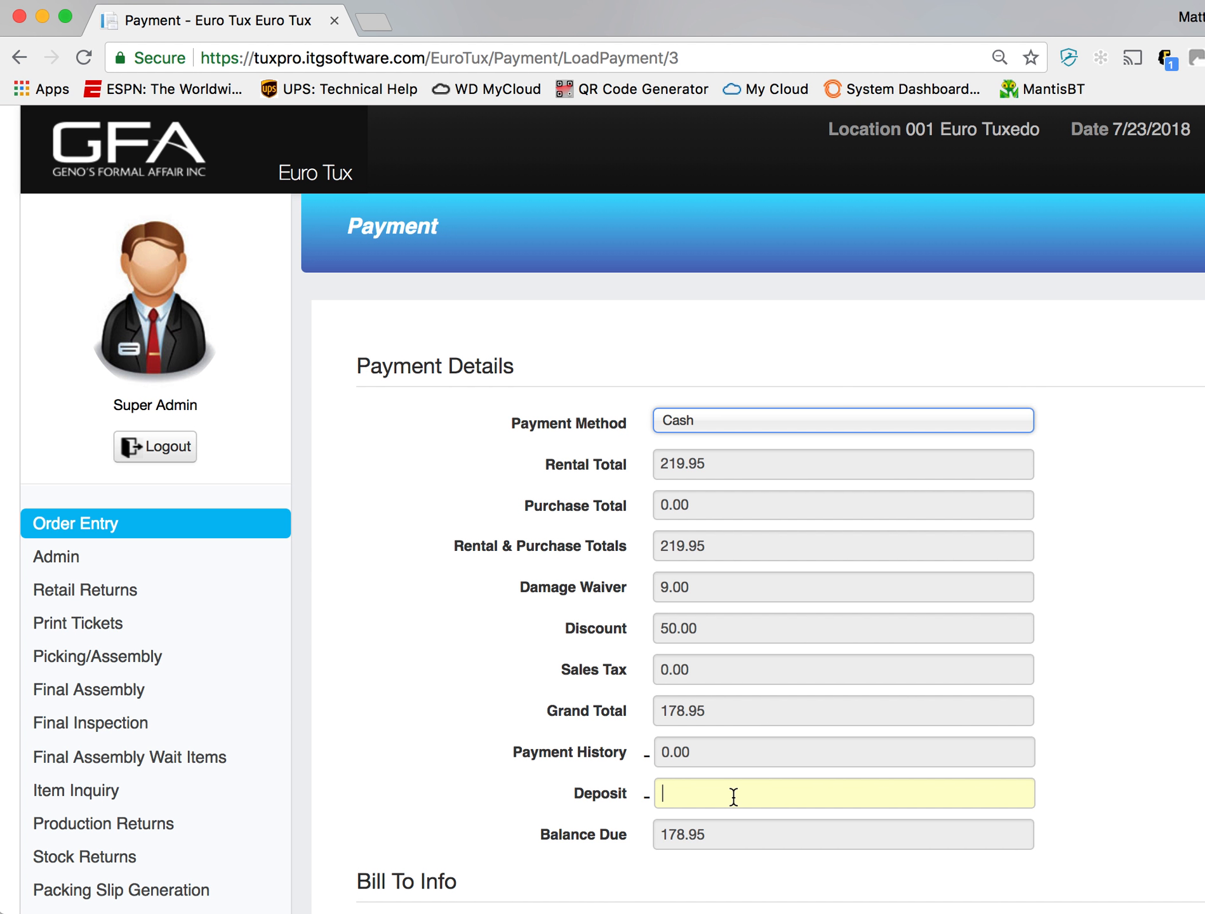
pyautogui.write('50')
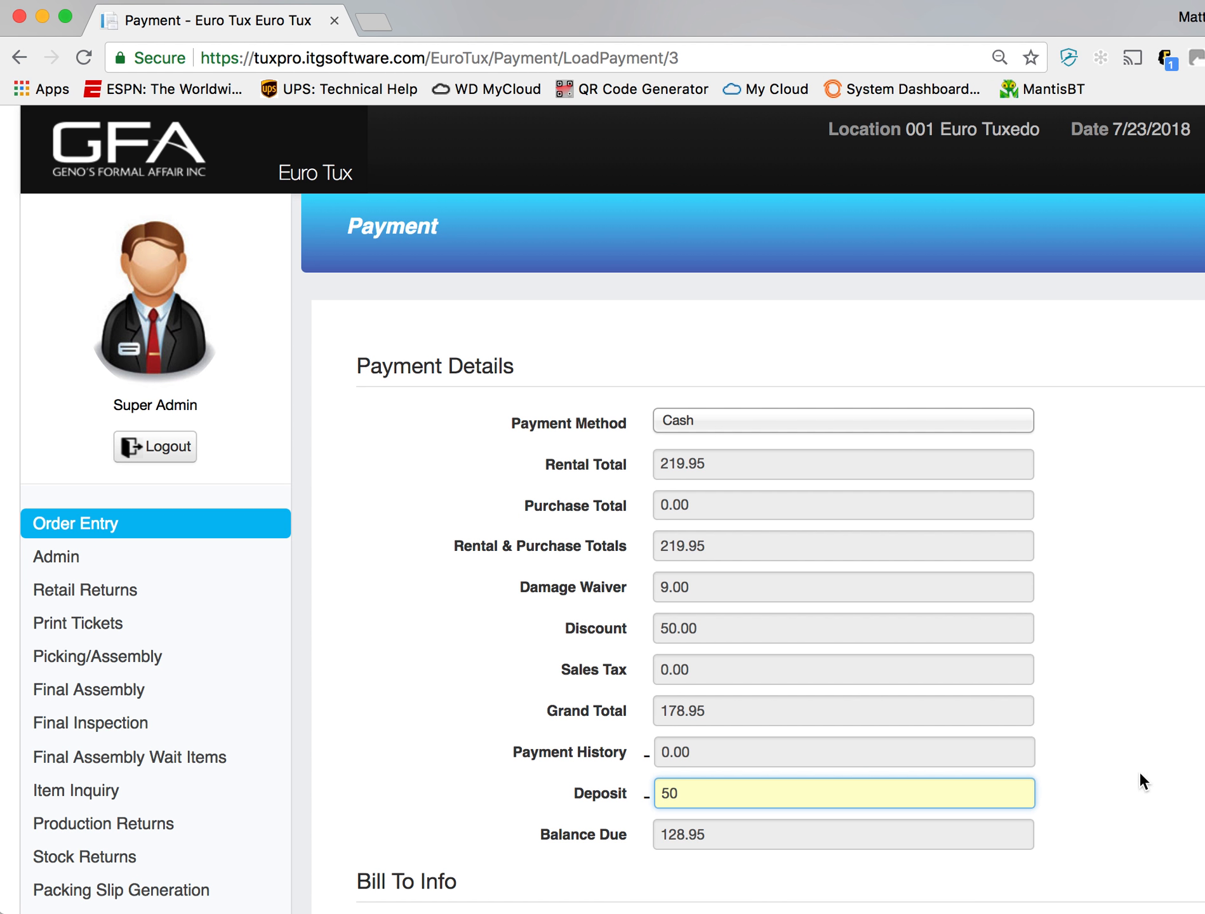
pyautogui.click(1085, 755)
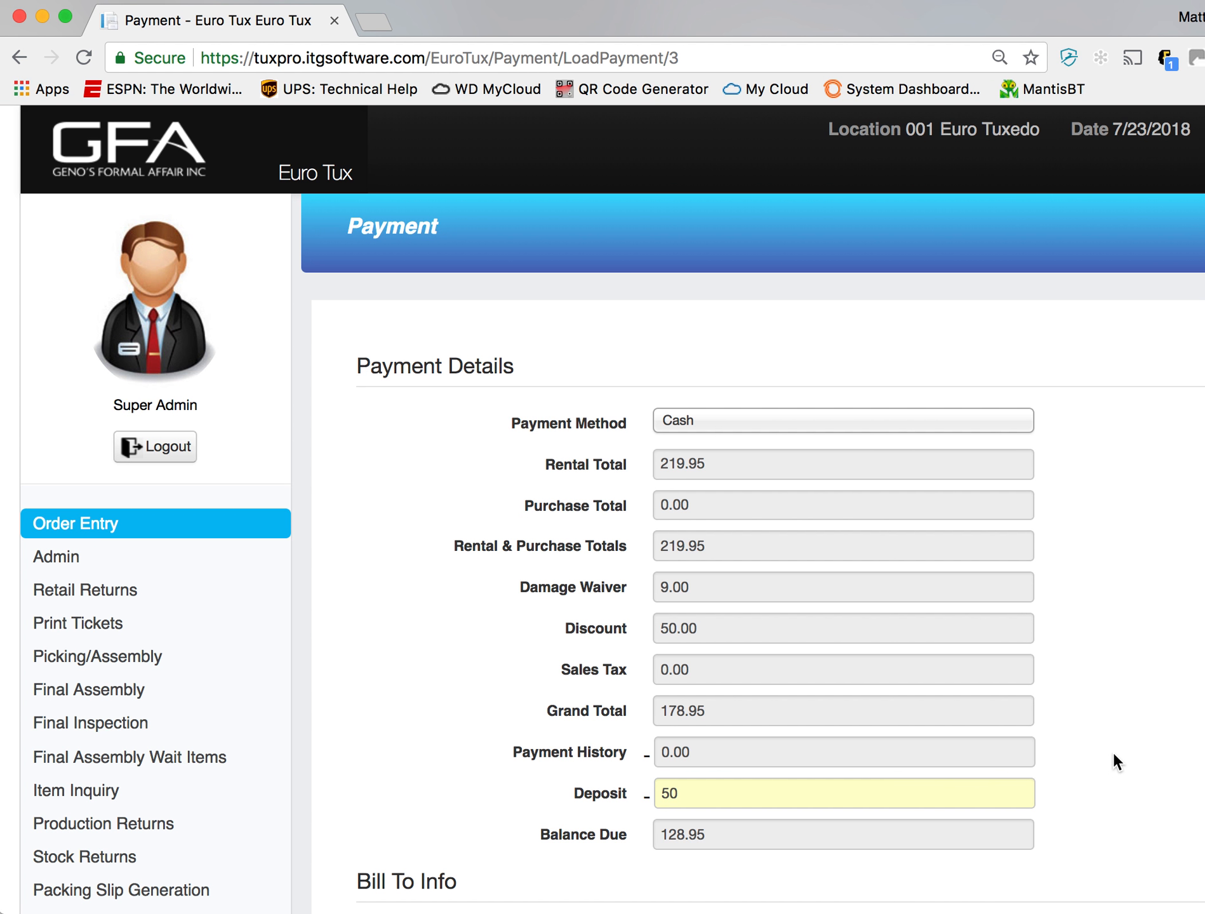
# - Submit the cash payment and set the tendered amount to 100 in the payment response
pyautogui.scroll(-6, 1113, 752)
pyautogui.scroll(-3, 1111, 753)
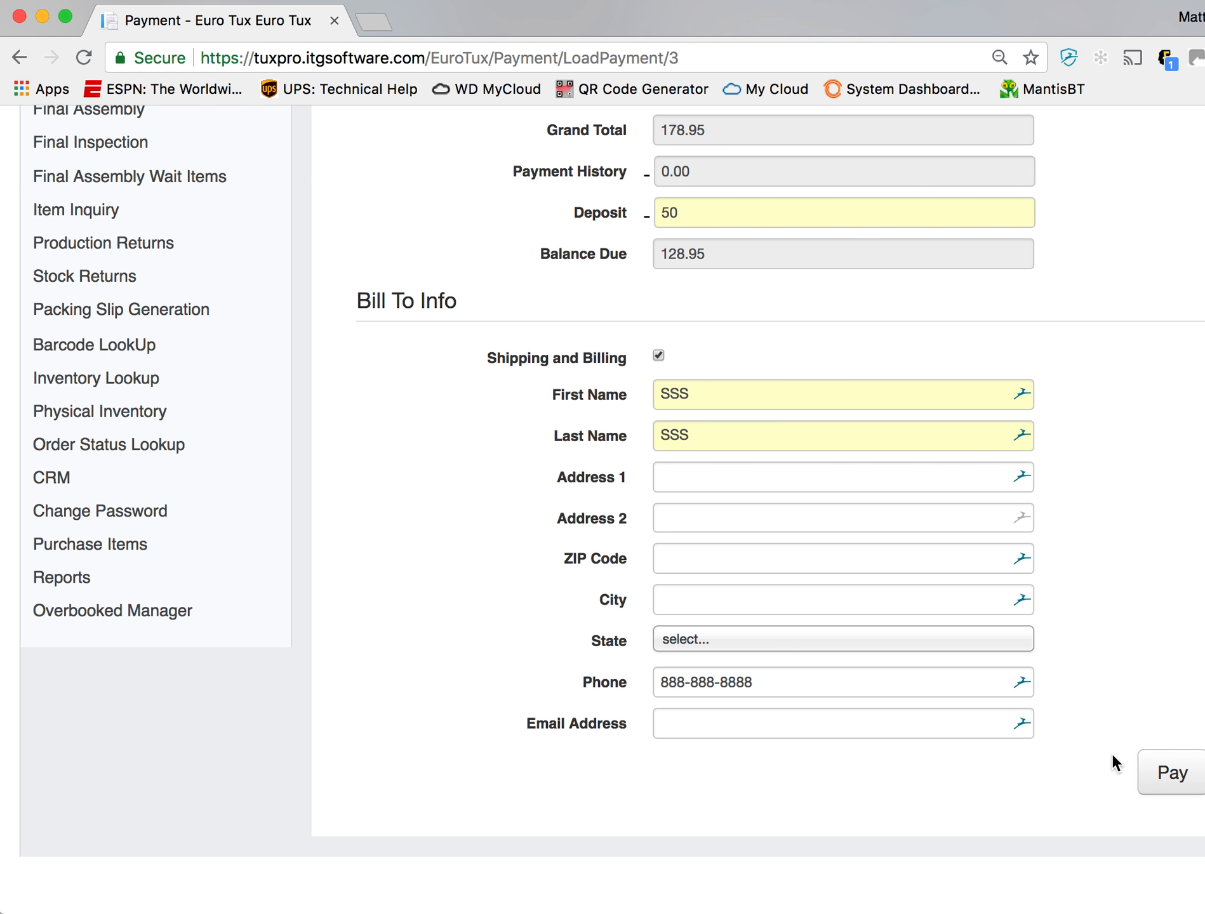
pyautogui.click(1157, 769)
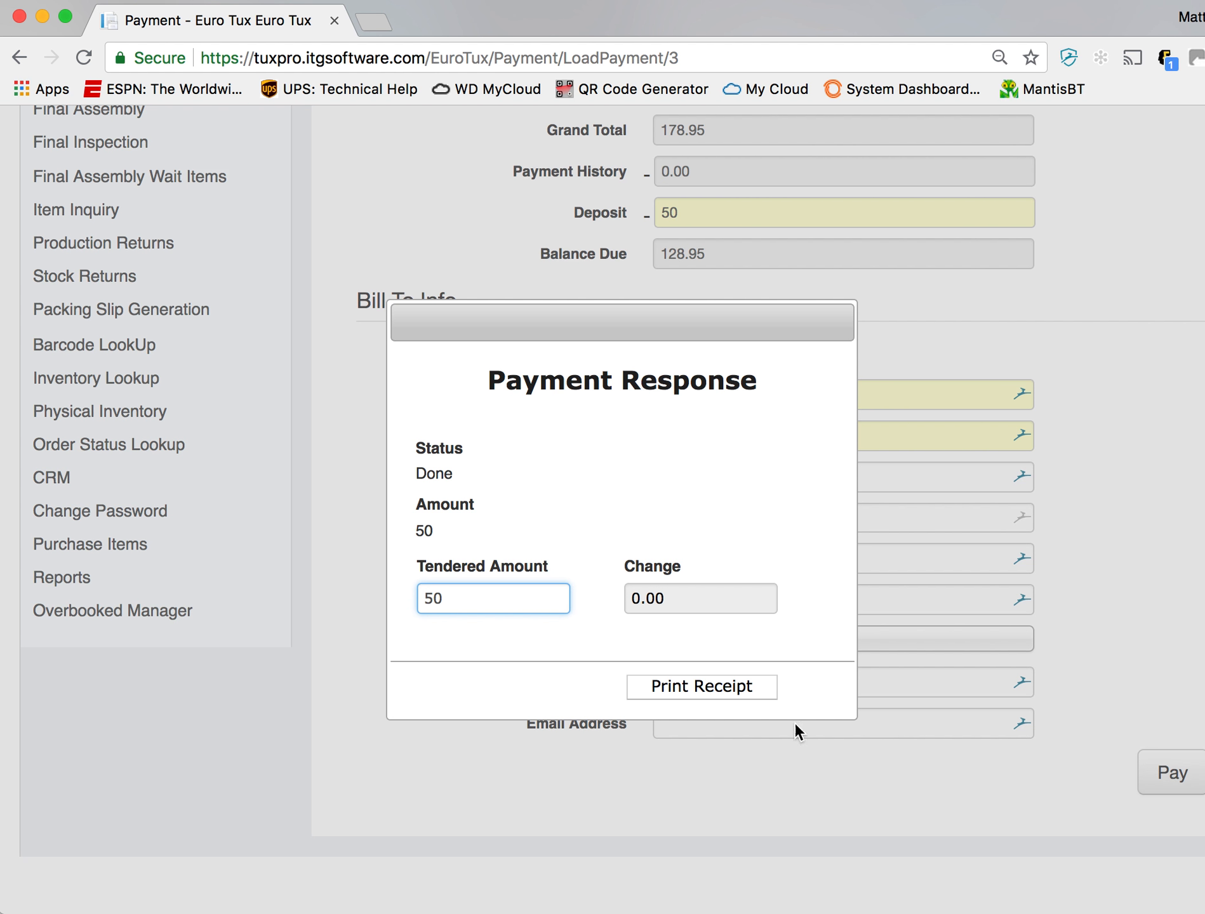
pyautogui.doubleClick(531, 608)
pyautogui.write('100')
# - Open the receipt's print preview, examine its items and payment totals, and leave the preview and payment response without printing
pyautogui.click(703, 693)
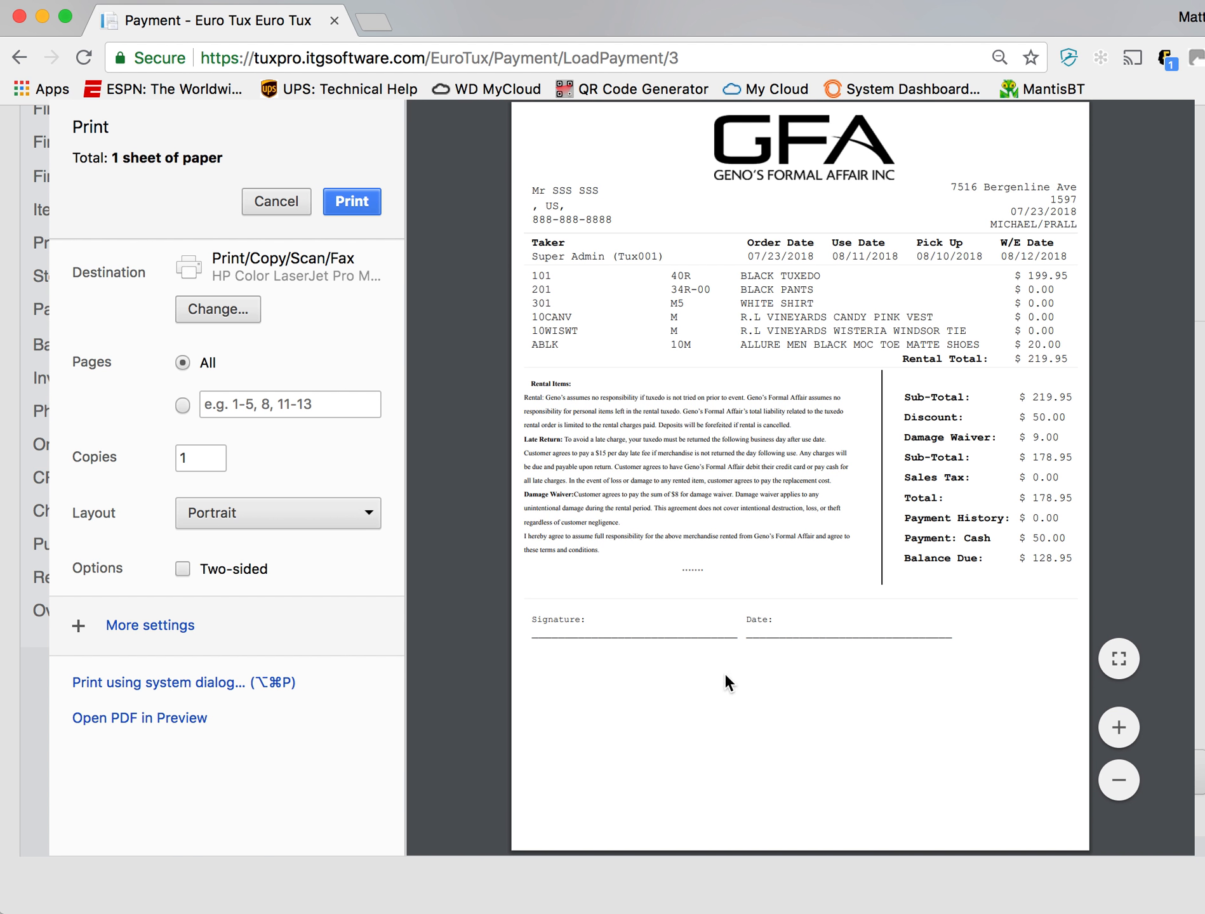
pyautogui.click(1118, 727)
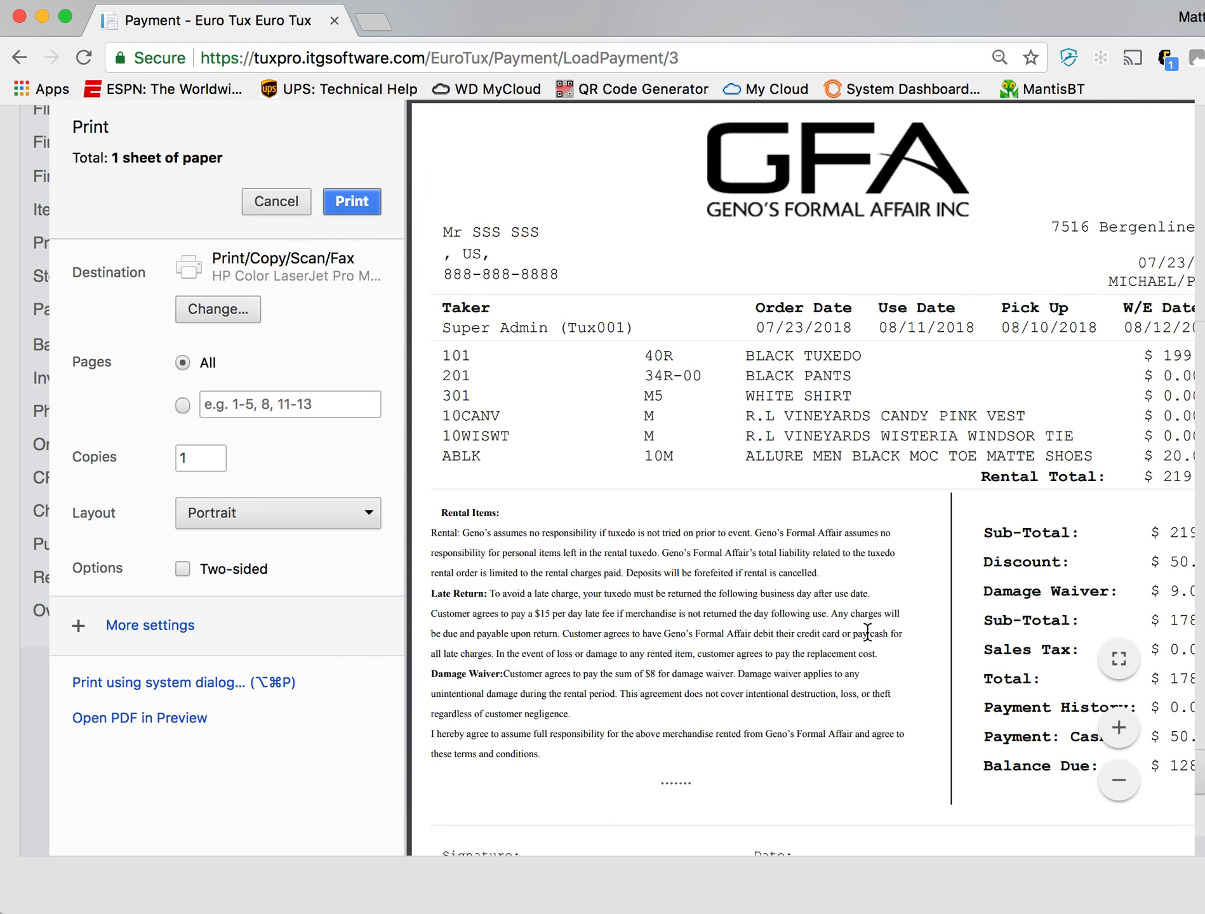
pyautogui.scroll(-1, 867, 632)
pyautogui.hscroll(1, 868, 632)
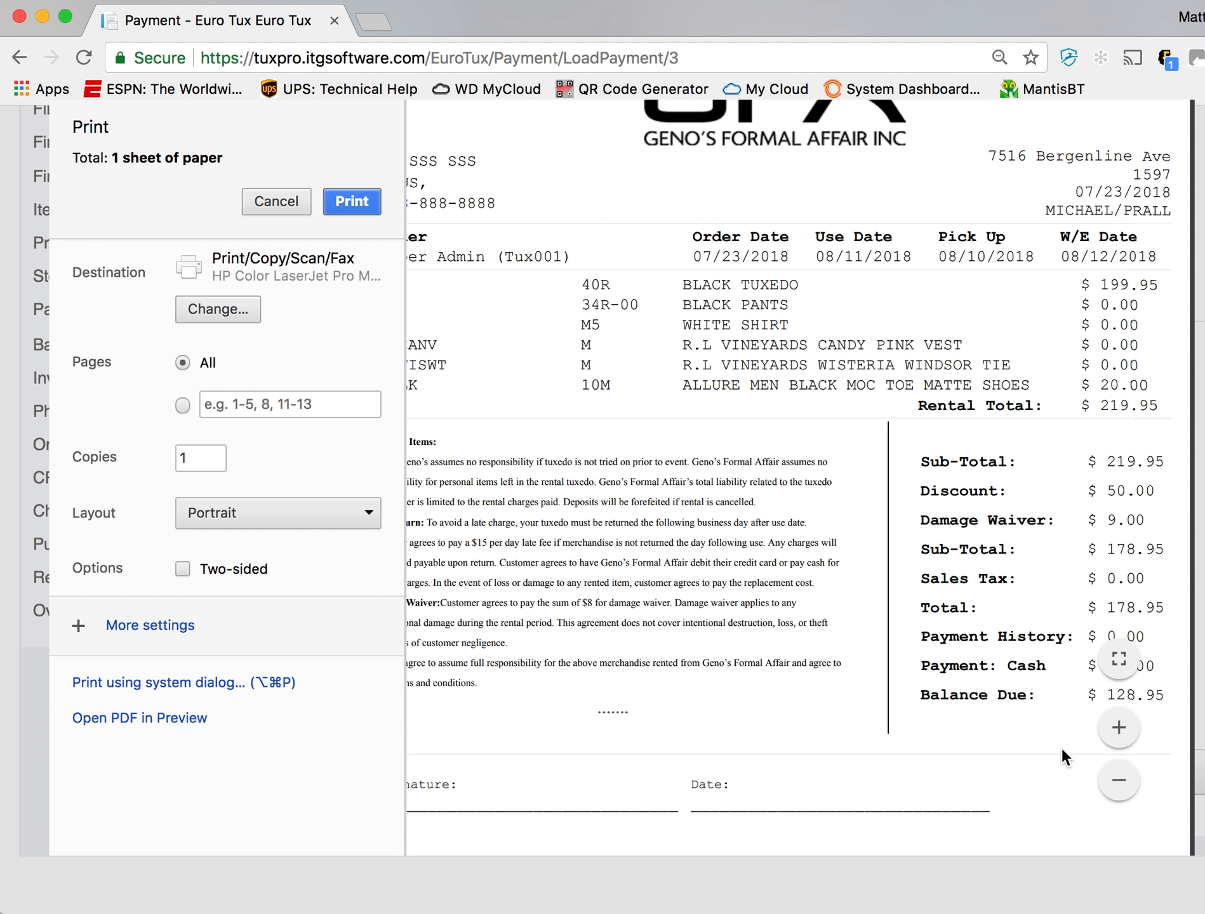
pyautogui.click(1120, 728)
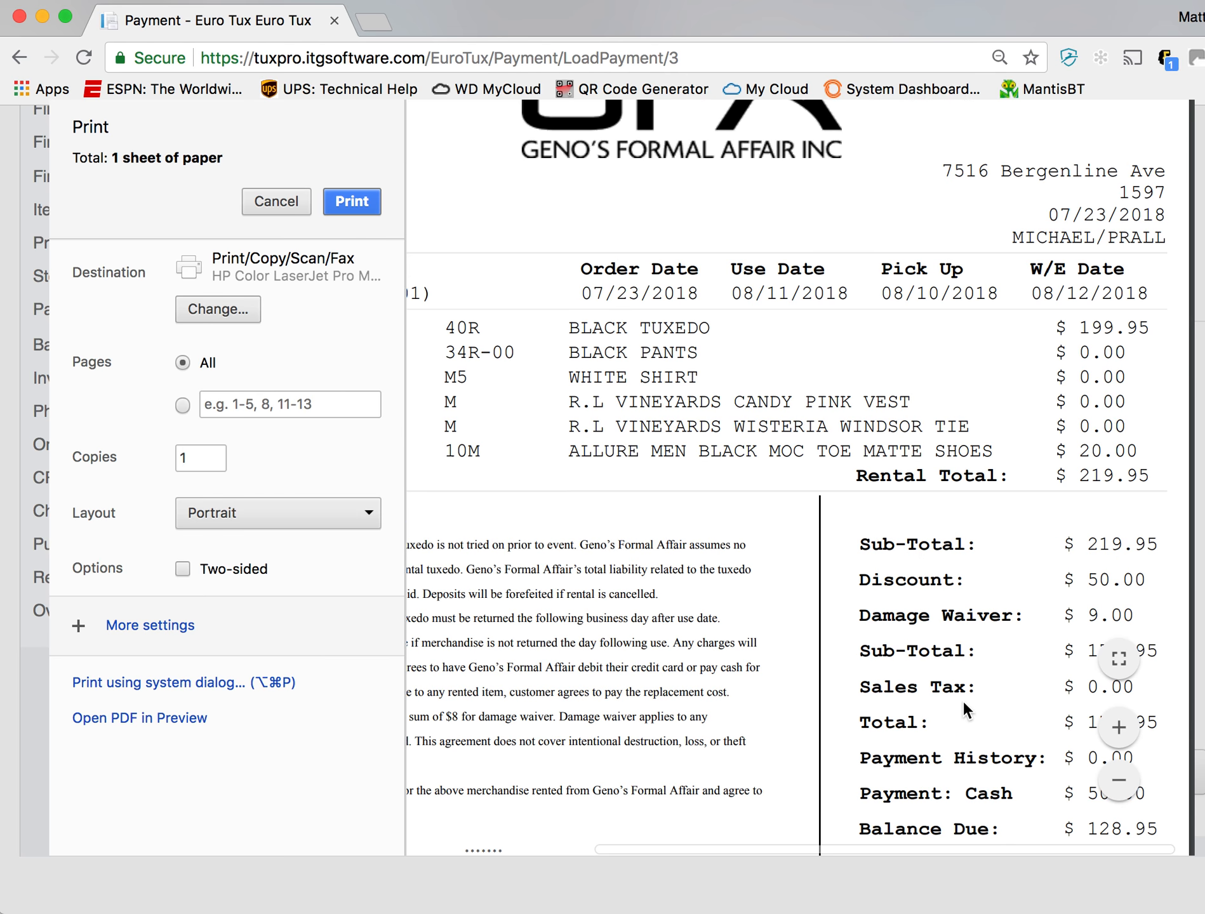
pyautogui.hscroll(5, 962, 700)
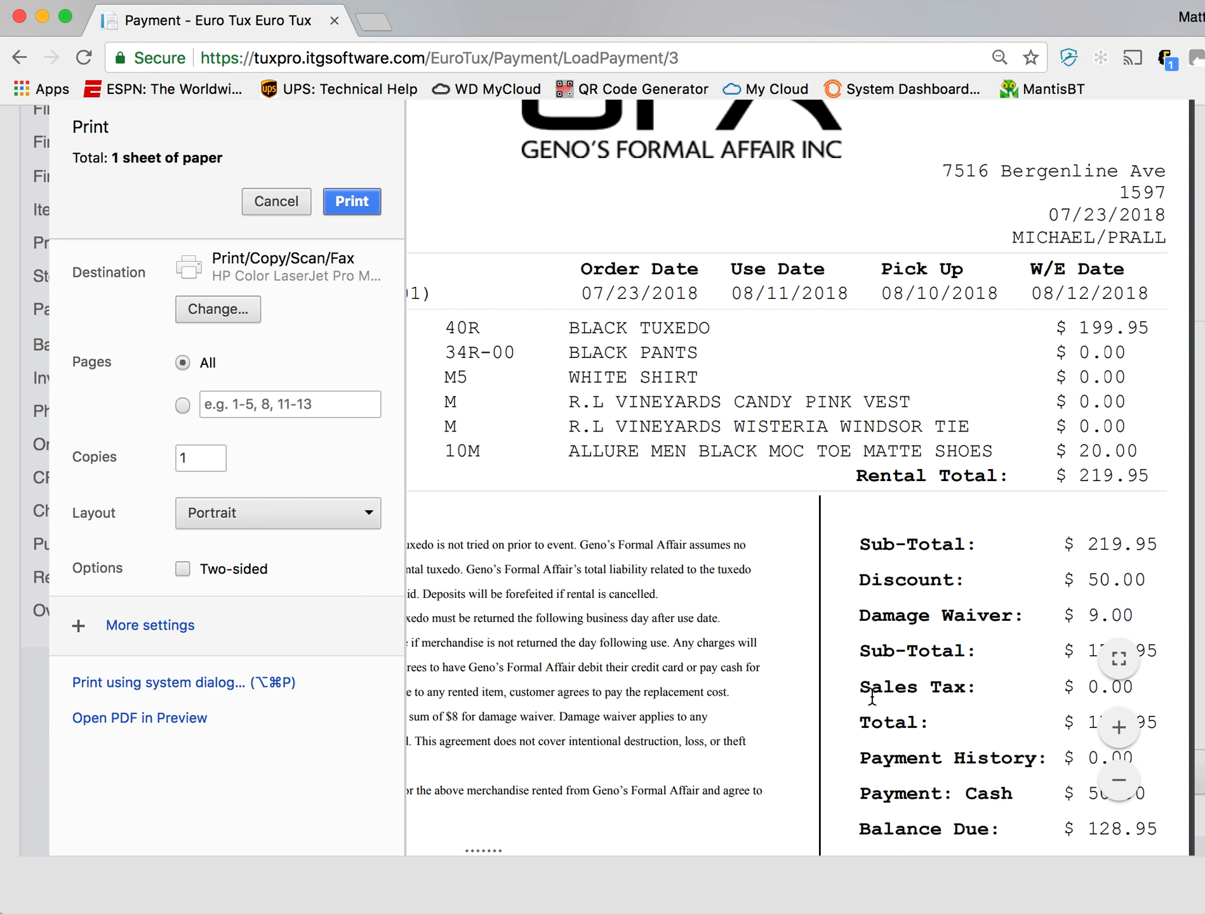
pyautogui.moveTo(885, 674)
pyautogui.mouseDown()
pyautogui.moveTo(898, 800)
pyautogui.moveTo(904, 681)
pyautogui.mouseUp()
pyautogui.scroll(-5, 910, 660)
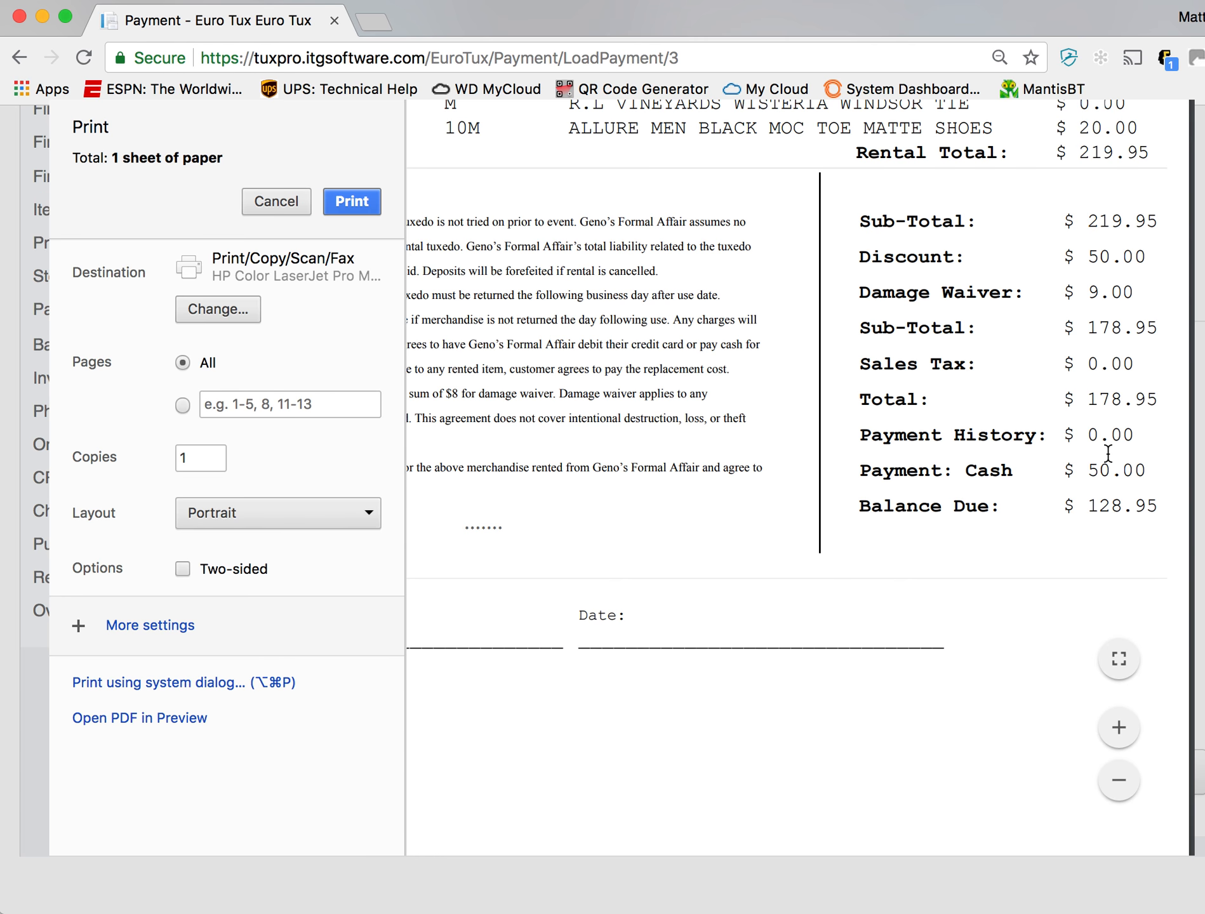
pyautogui.click(294, 202)
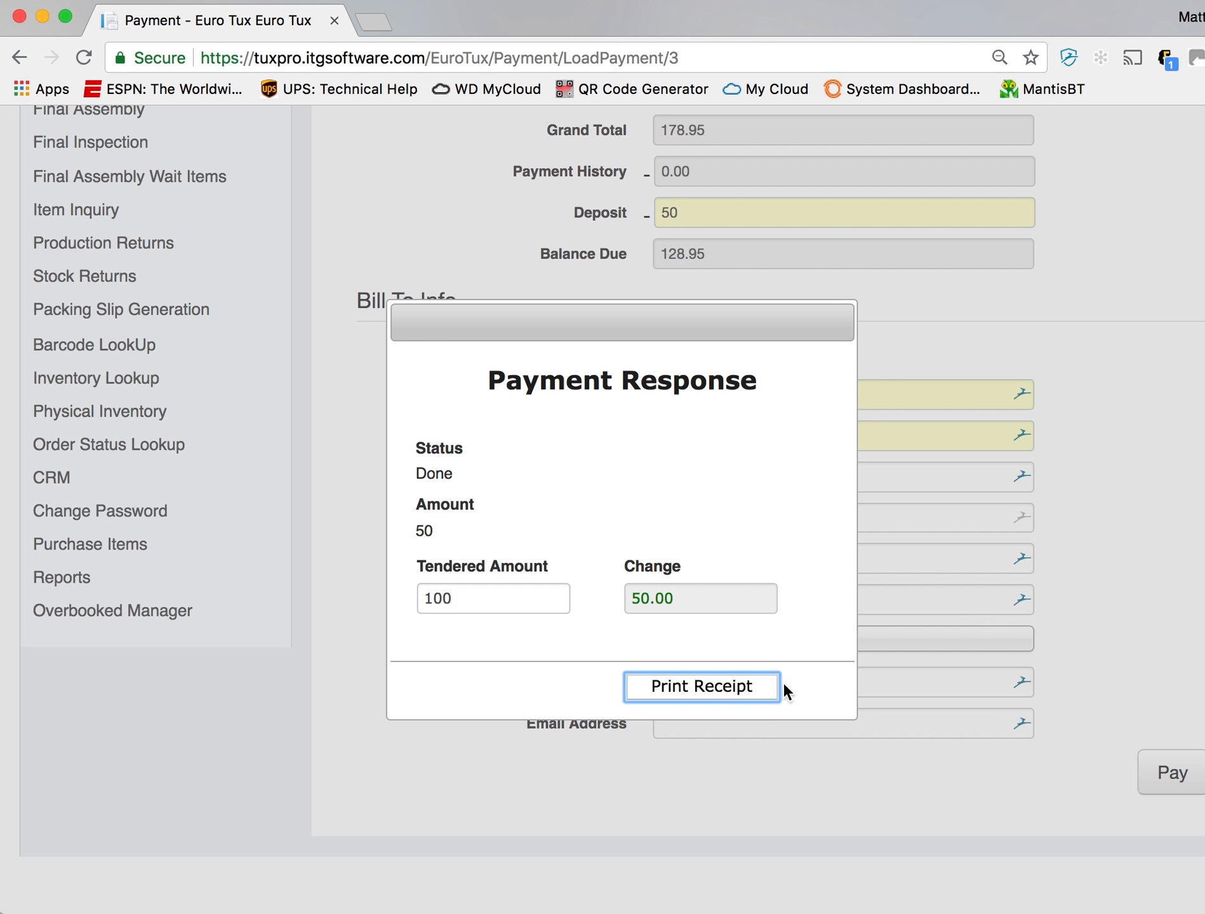
pyautogui.click(766, 693)
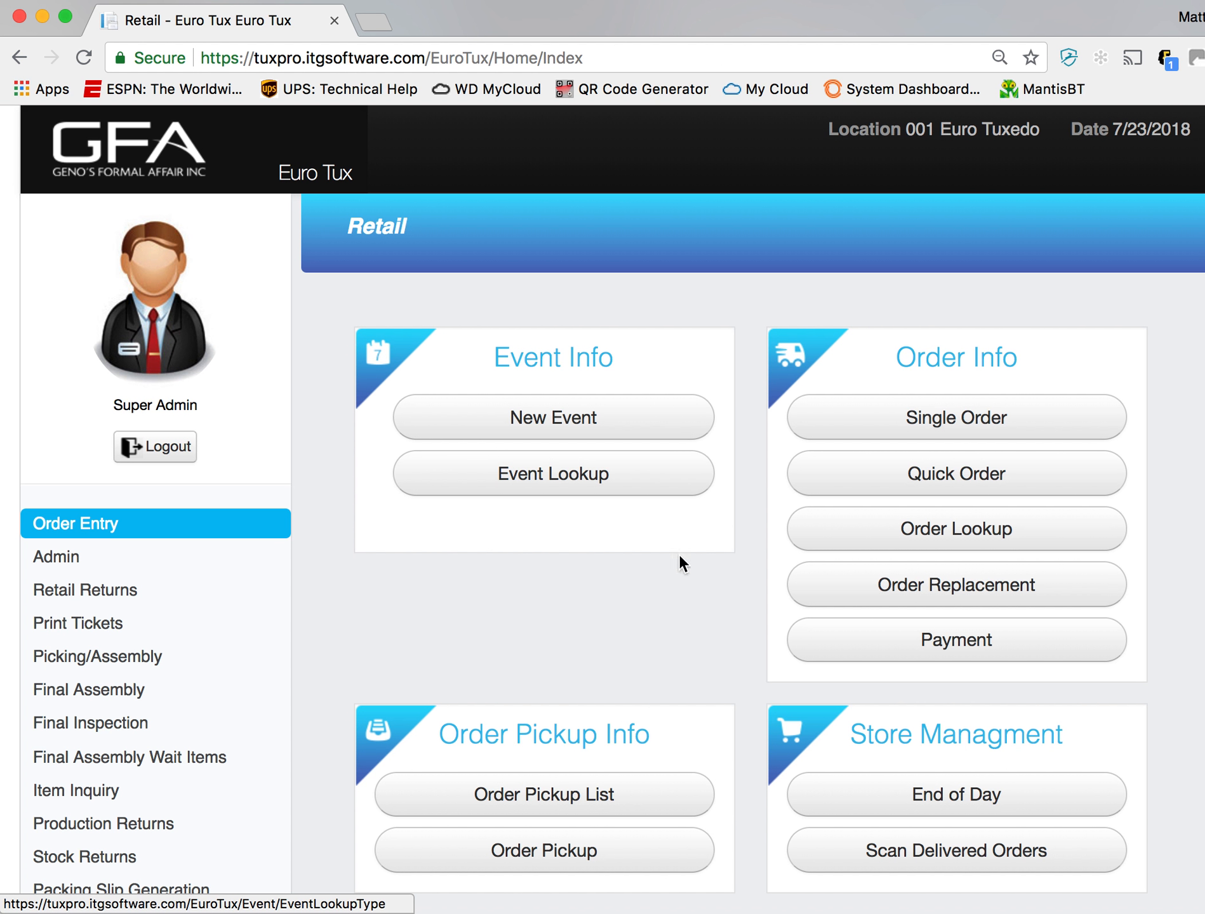
# - Open the Single Order form, examine its customer, rental and pickup fields, and return to the Retail home page
pyautogui.click(1003, 419)
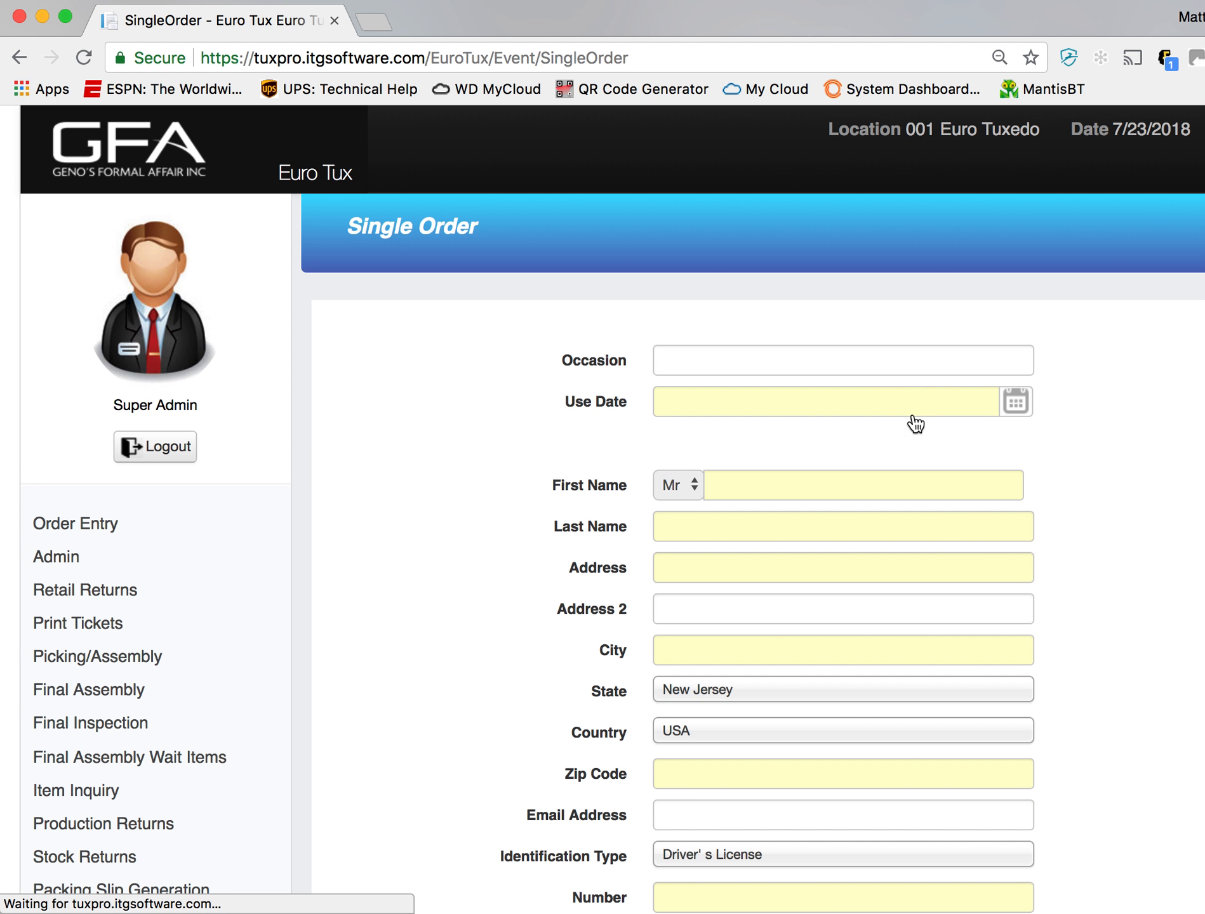
pyautogui.scroll(-3, 1073, 463)
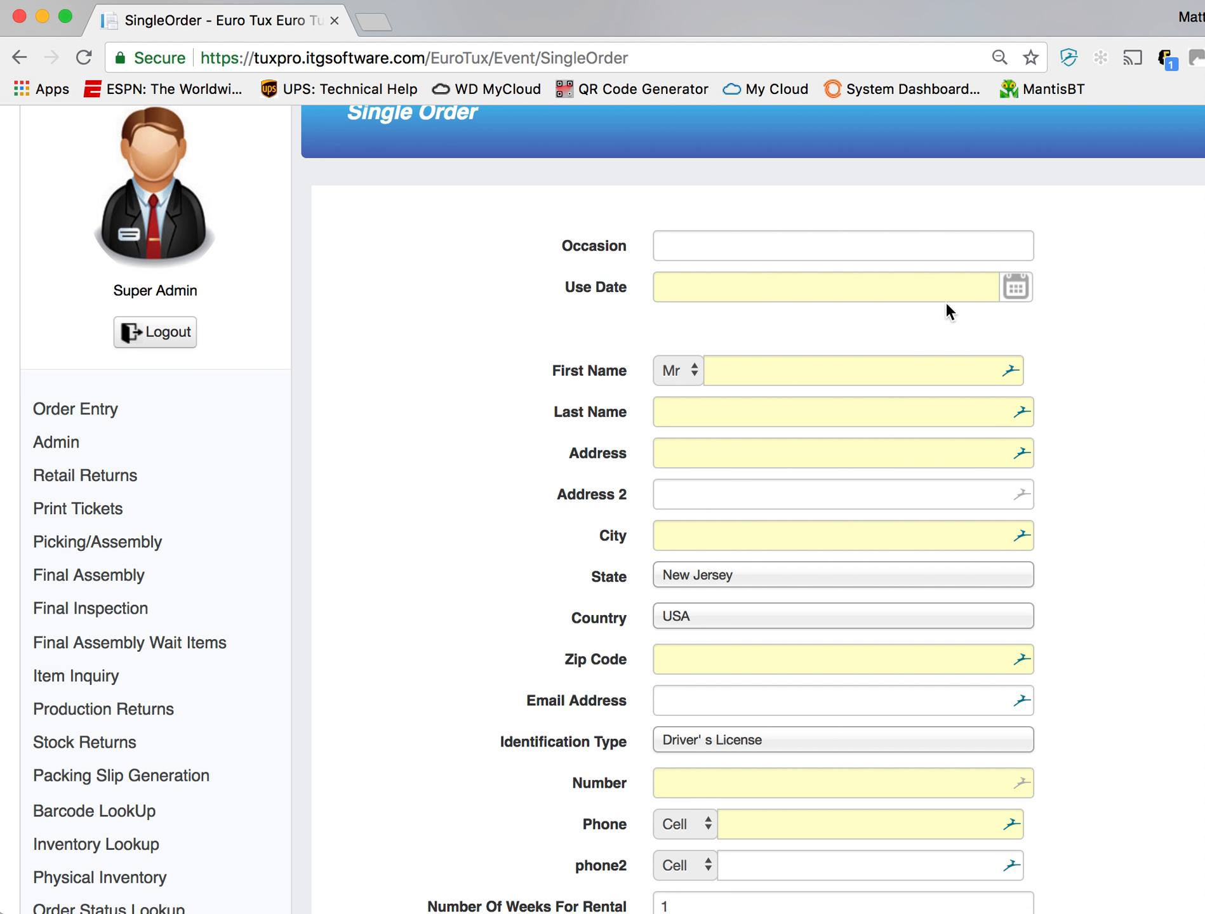
pyautogui.click(889, 255)
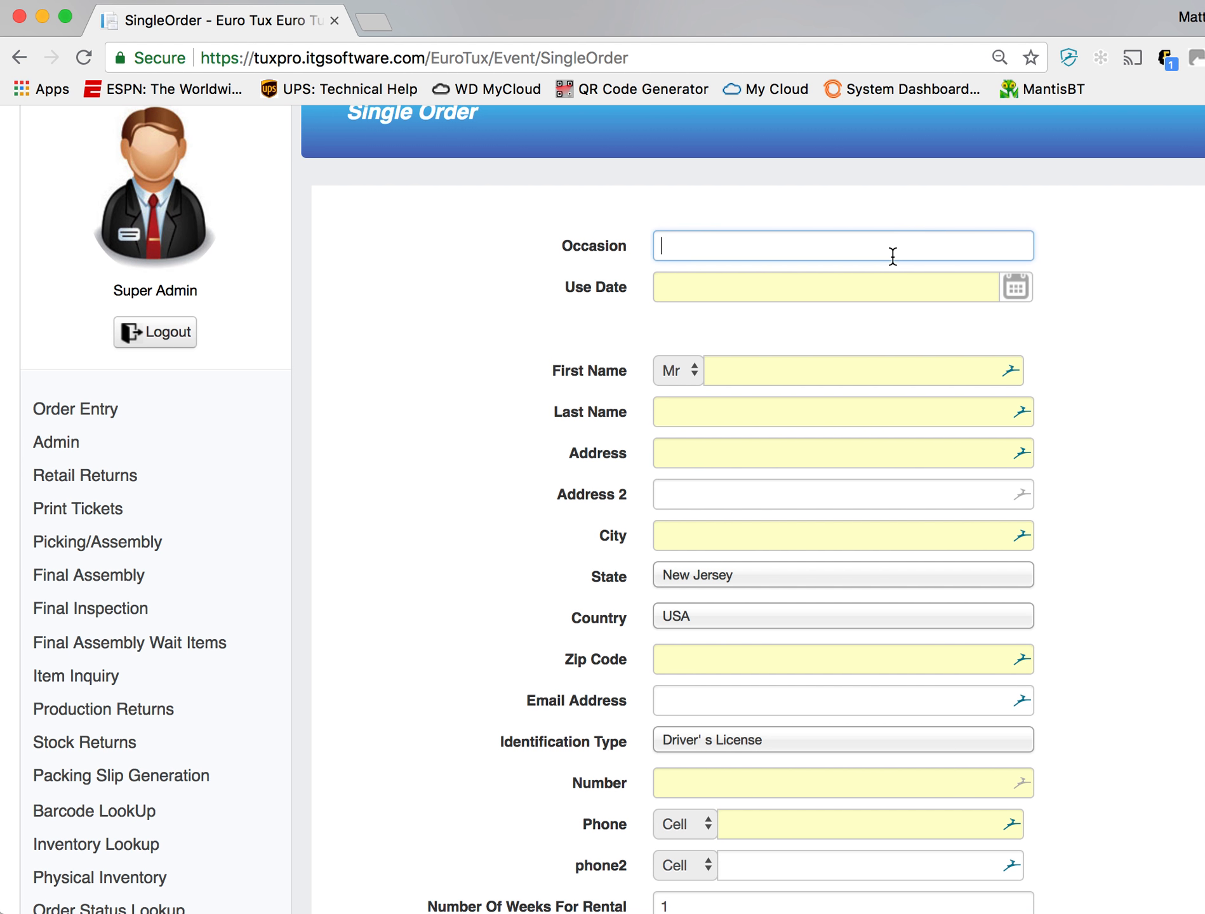
pyautogui.scroll(-3, 974, 685)
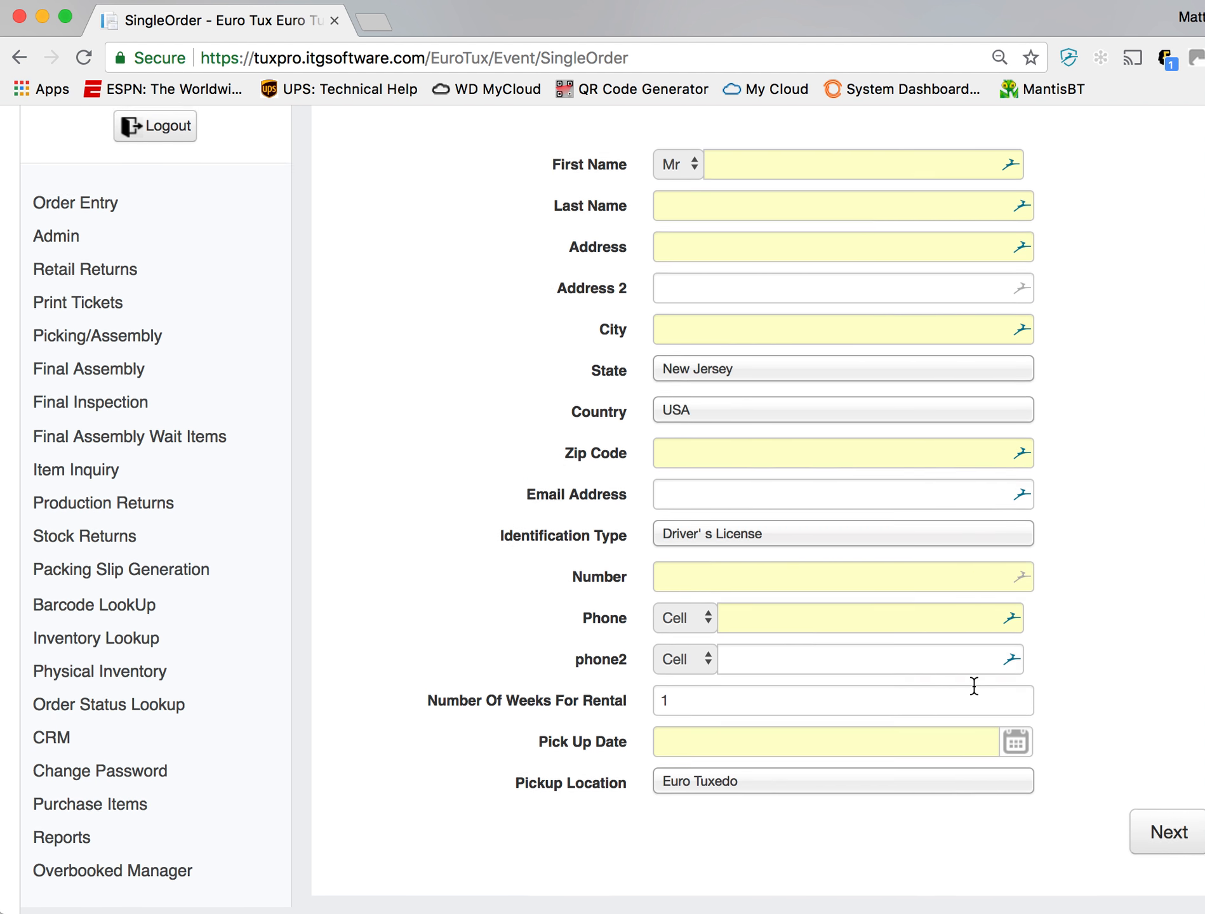
pyautogui.scroll(4, 974, 686)
pyautogui.scroll(1, 580, 518)
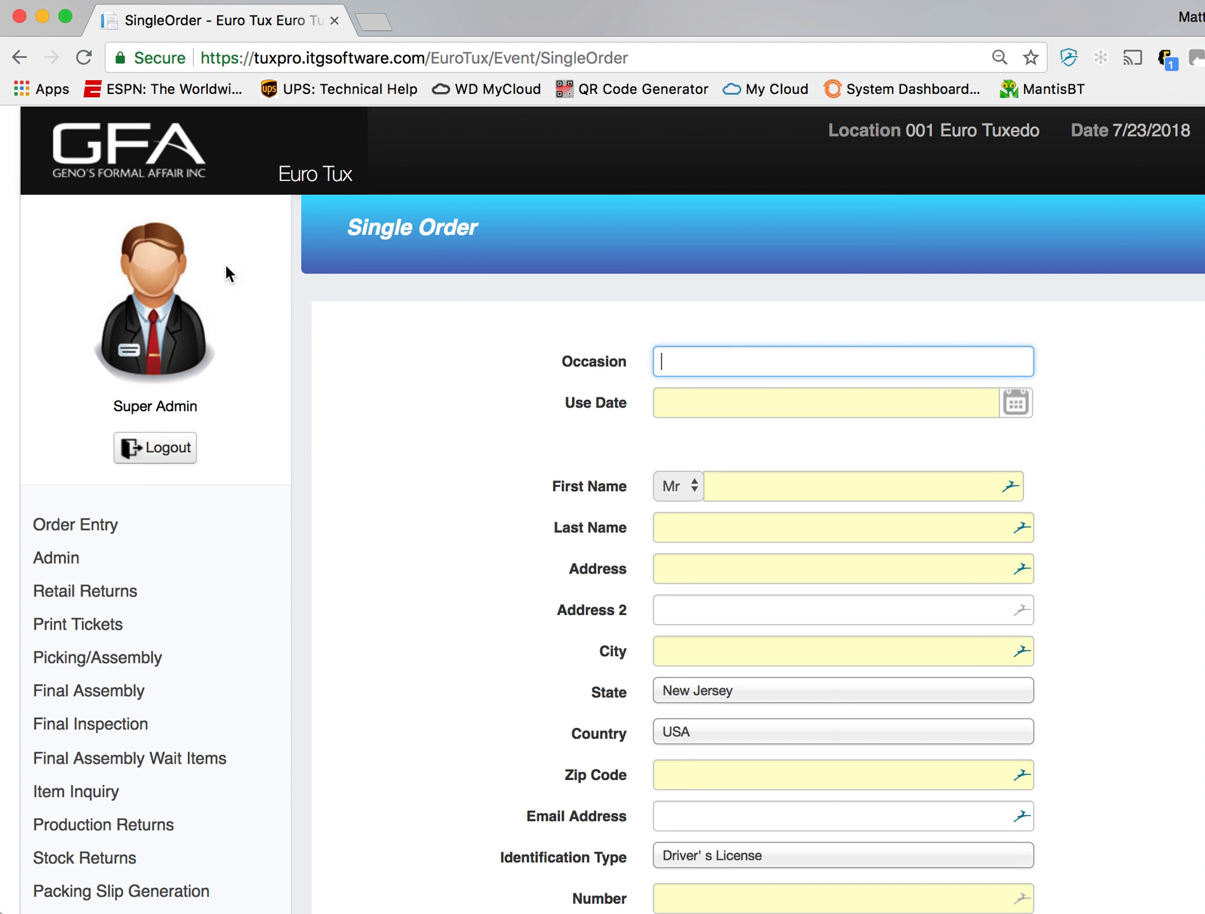
pyautogui.click(101, 162)
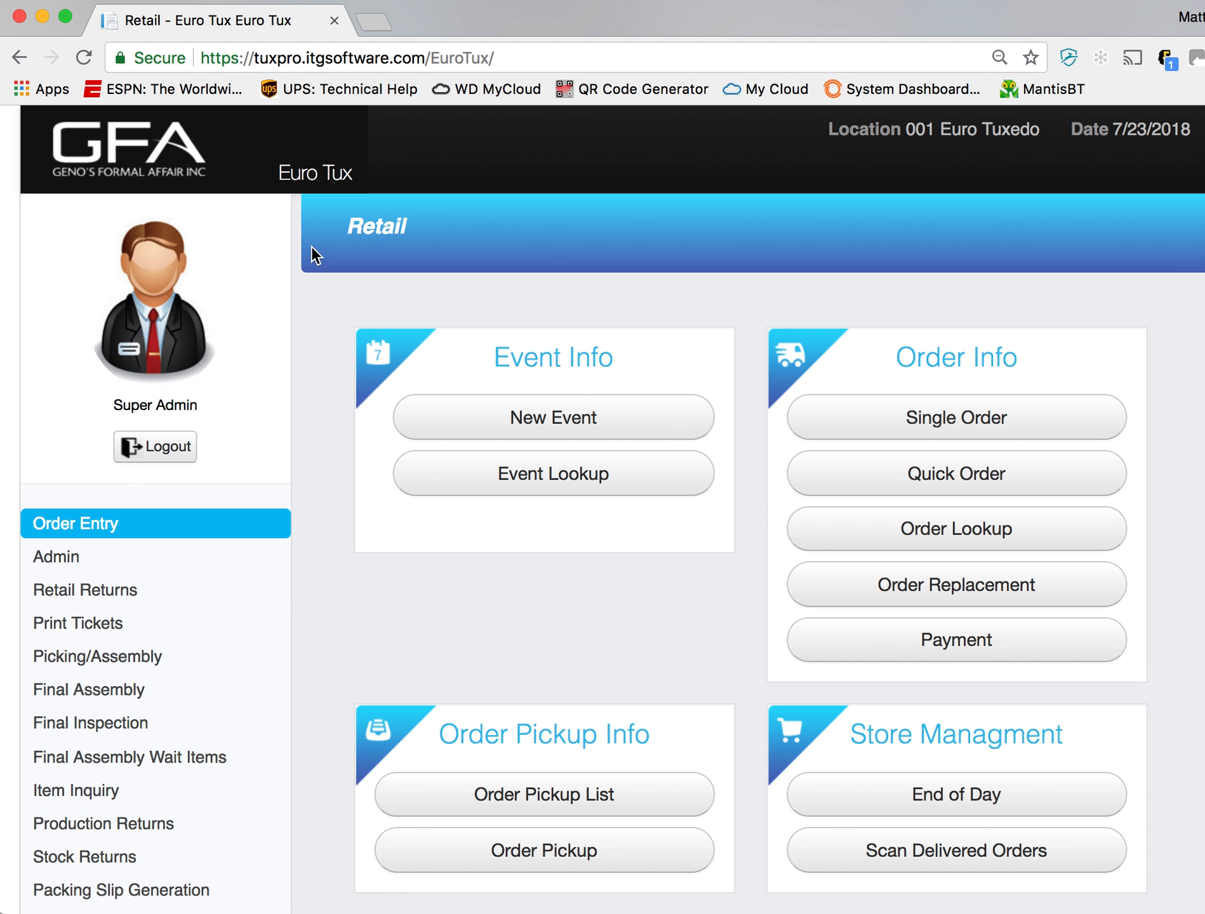
# - Open Order Lookup and search for the Henry Clay prom order by its order number
pyautogui.click(1043, 537)
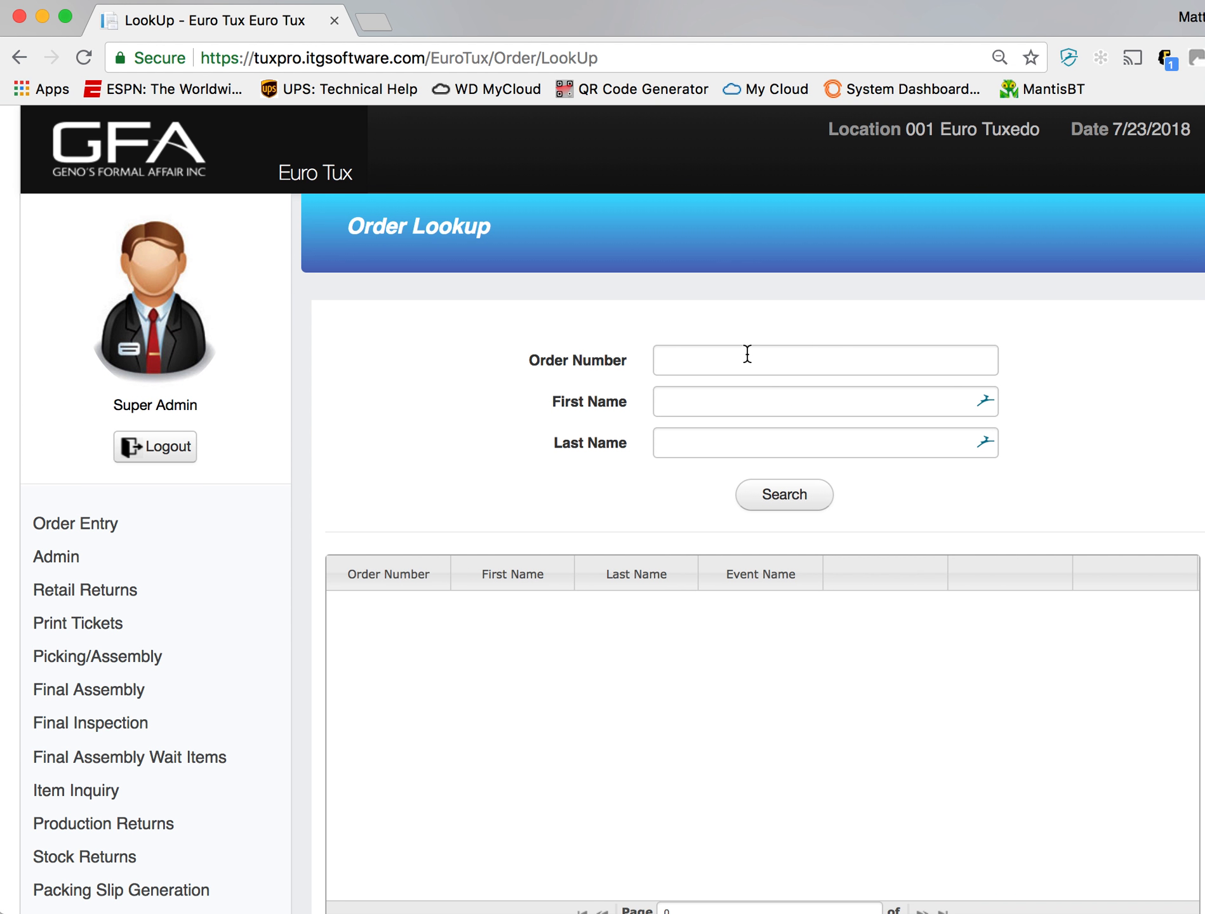
pyautogui.moveTo(665, 27); pyautogui.dragTo(694, 21)
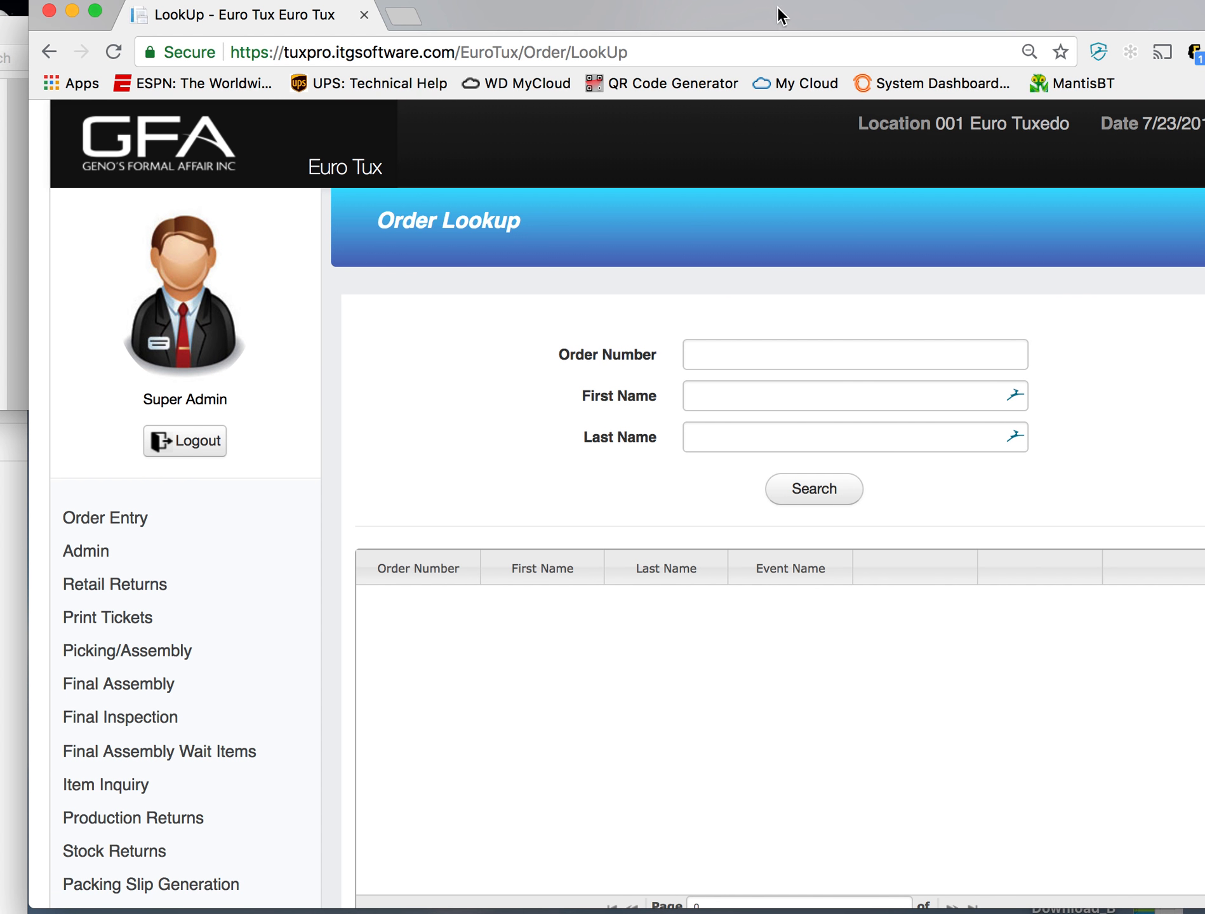
pyautogui.moveTo(780, 19); pyautogui.dragTo(712, 19)
pyautogui.click(797, 353)
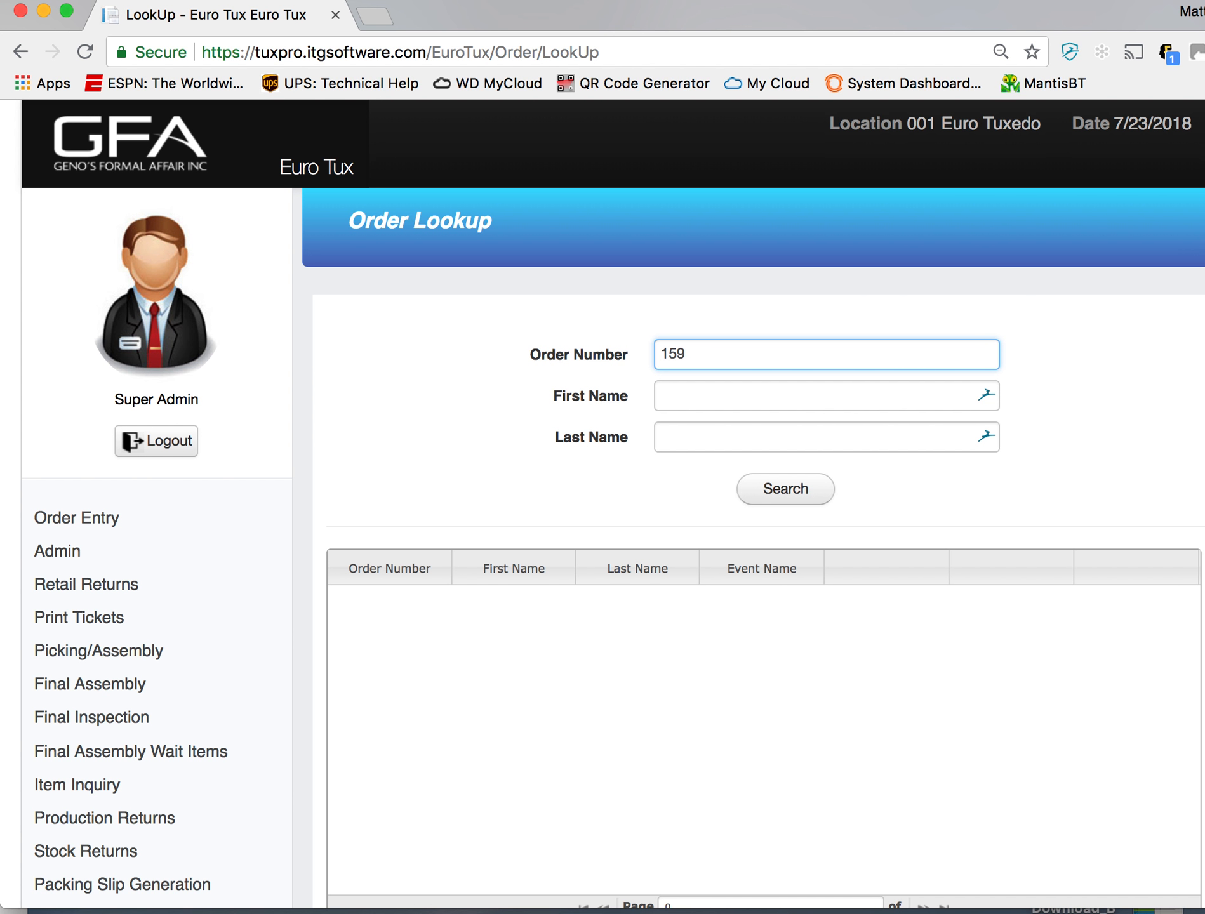
pyautogui.click(777, 501)
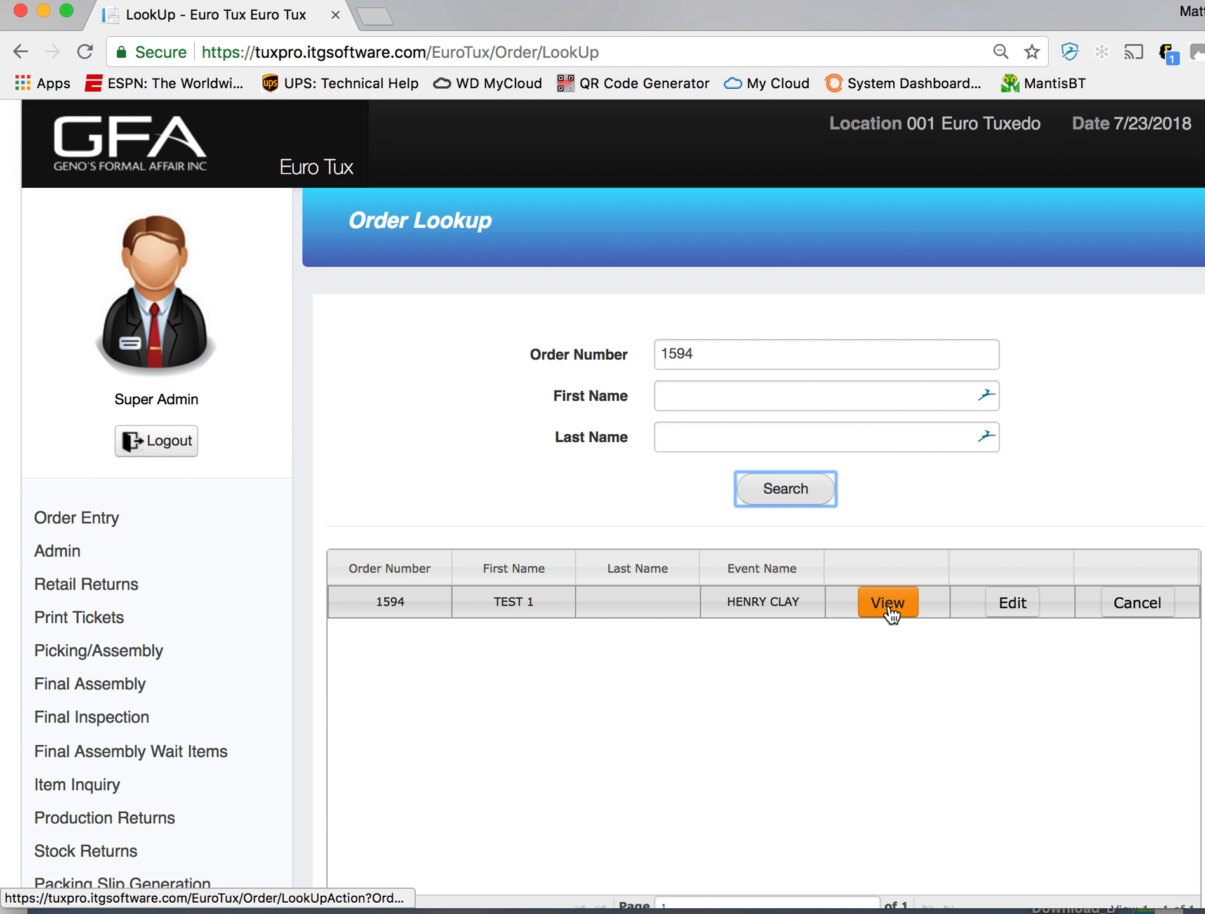
# - Replace the last digit of the order number and search for the Anderson County prom order
pyautogui.click(727, 356)
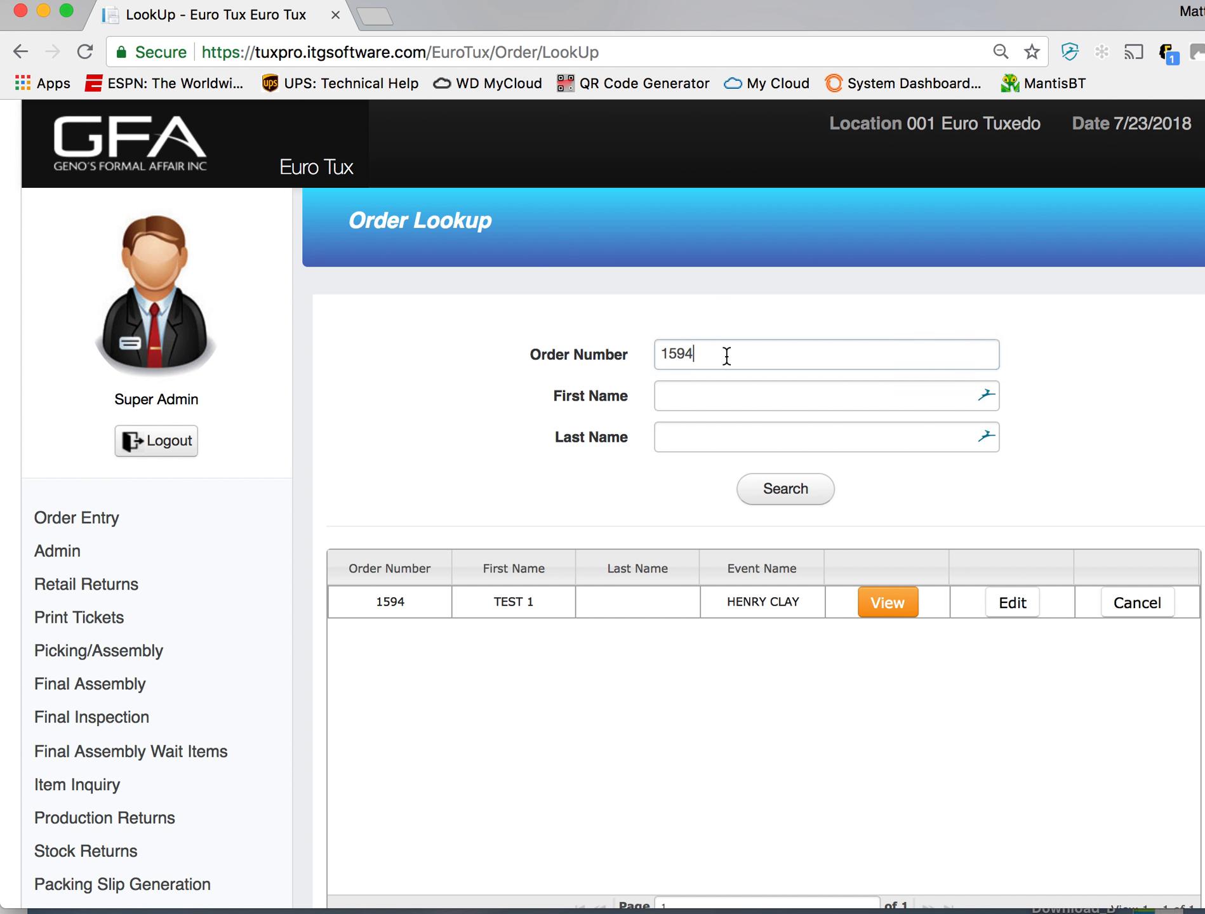
pyautogui.moveTo(726, 355); pyautogui.dragTo(685, 352)
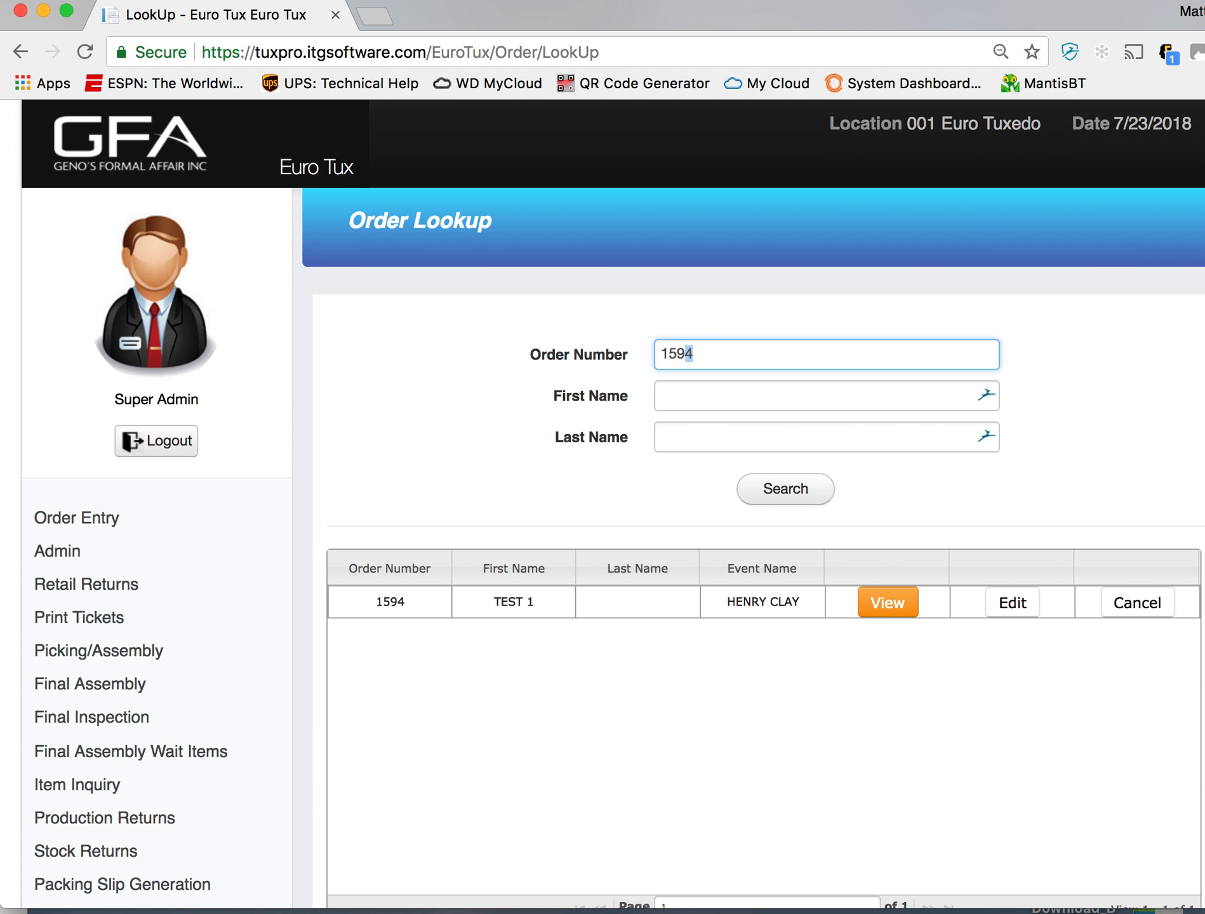
pyautogui.write('5')
pyautogui.press('Return')
# - Clear the order number and search for the groomsman's wedding order by the customer's first name
pyautogui.moveTo(728, 346); pyautogui.dragTo(610, 351)
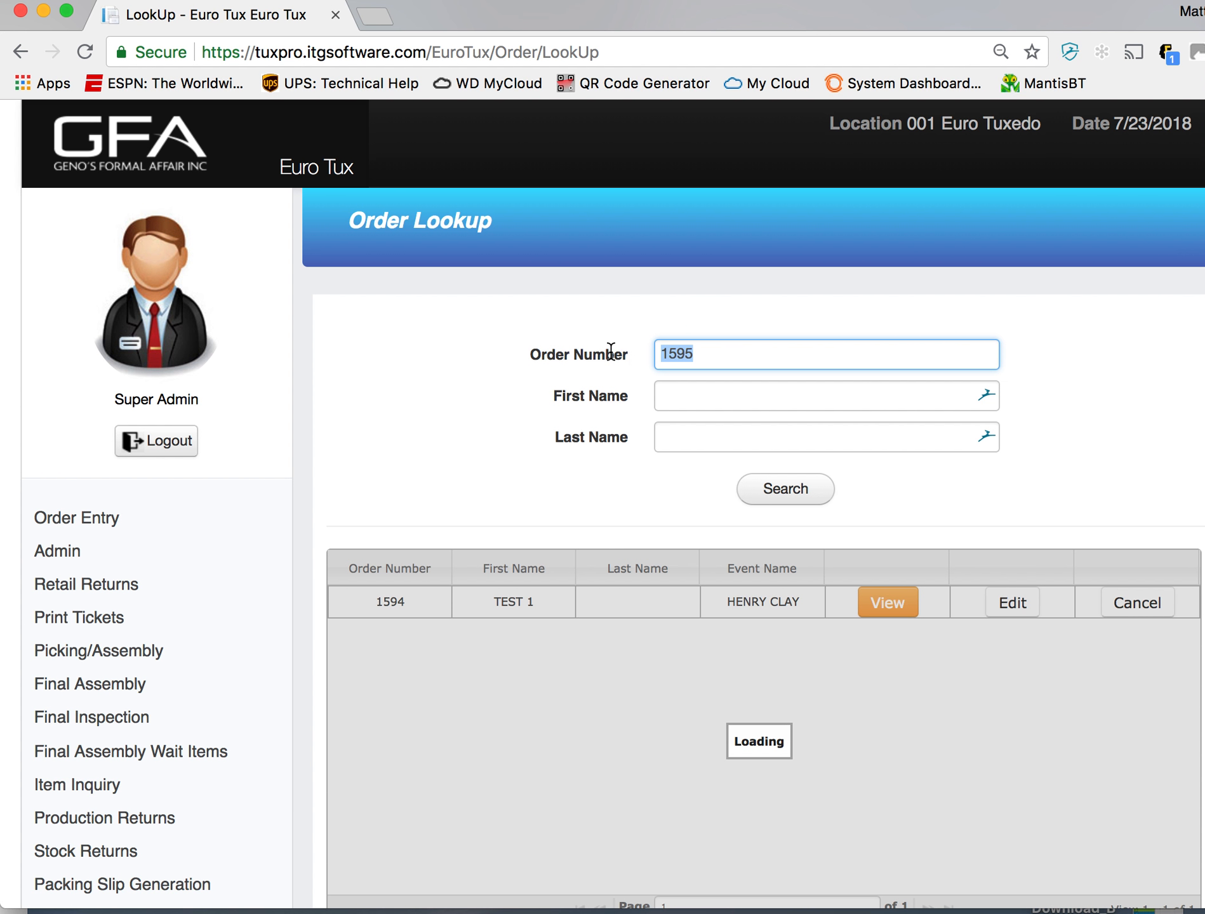
pyautogui.press('BackSpace')
pyautogui.press('Tab')
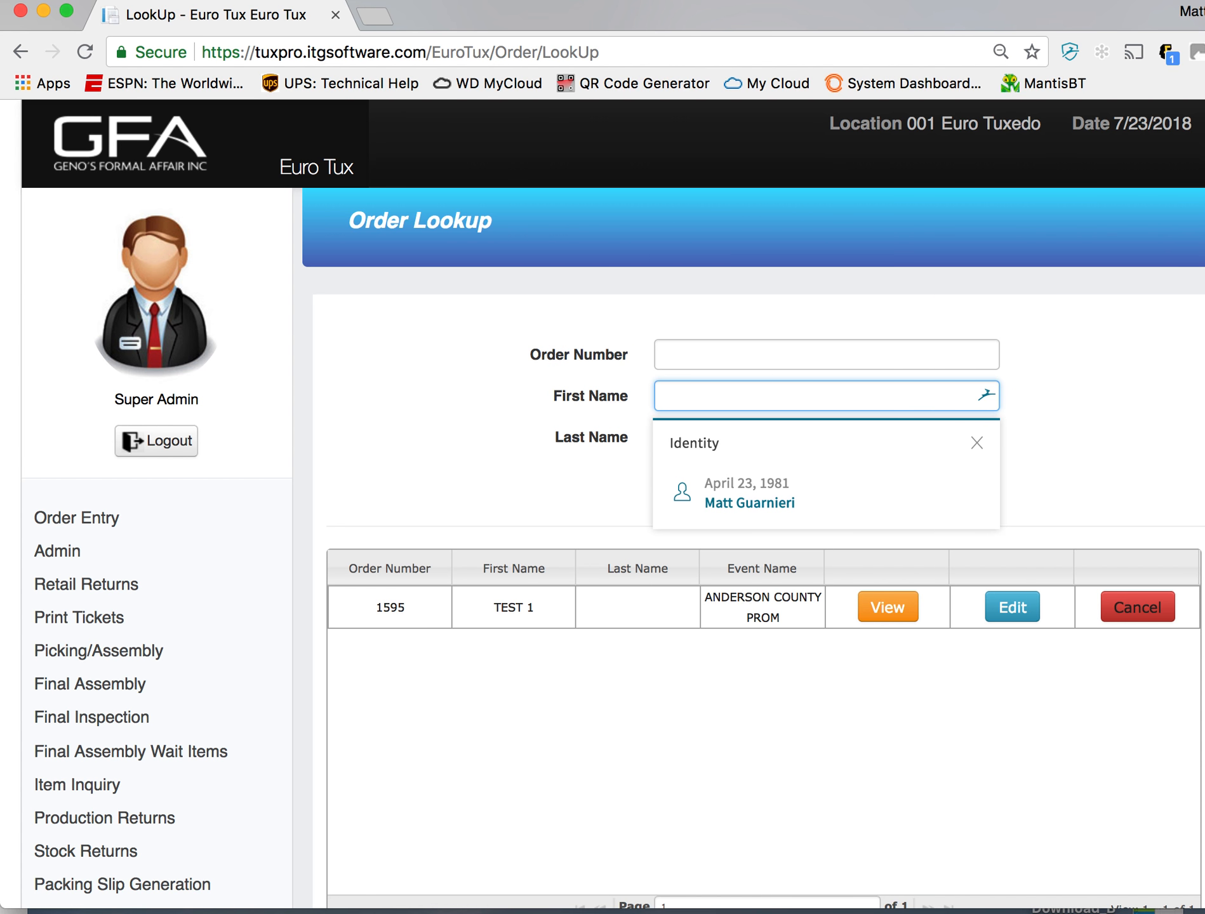
pyautogui.write('SSS')
pyautogui.click(794, 490)
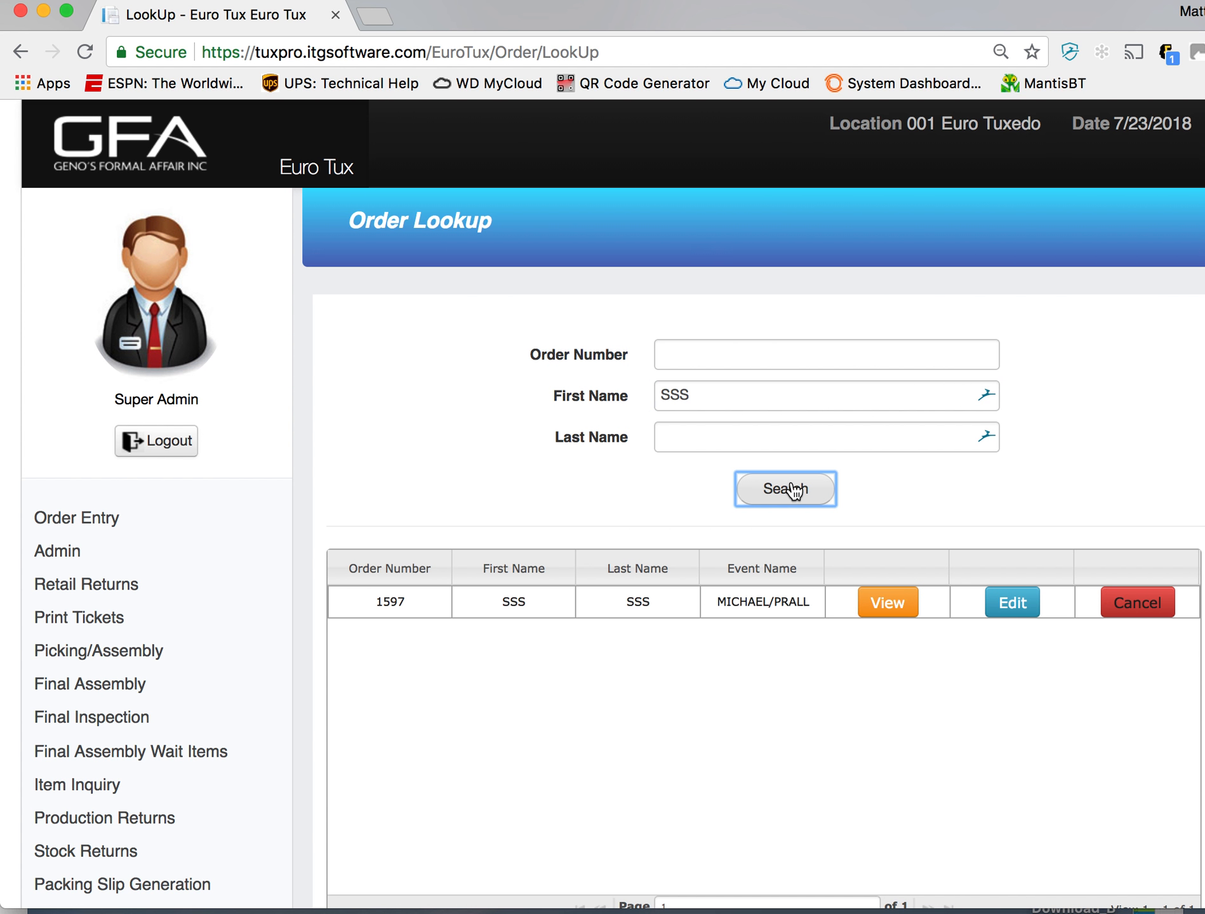
pyautogui.click(804, 699)
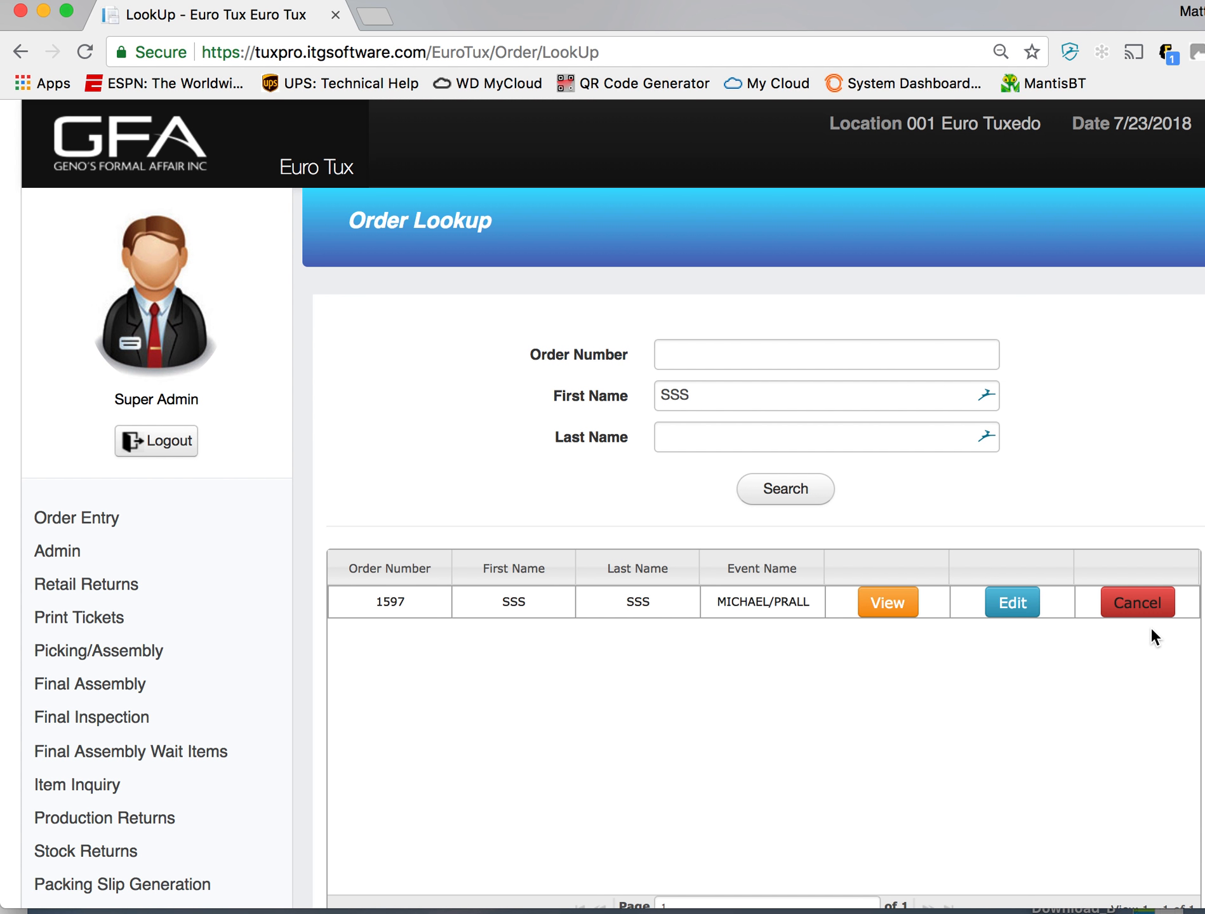
# - Open the groomsman's order for editing, keep Euro Tuxedo as its pickup location, and continue to the order details
pyautogui.click(1009, 613)
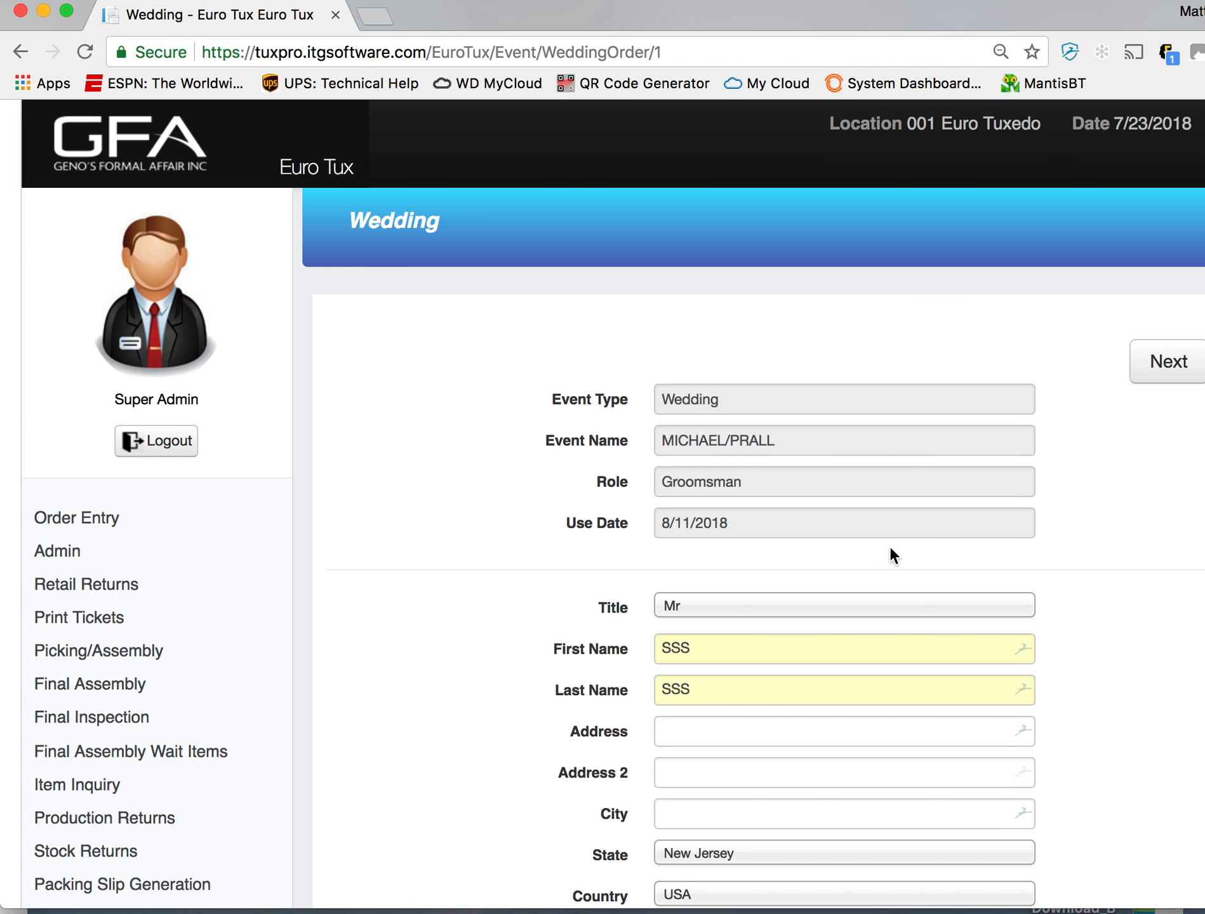
pyautogui.scroll(-10, 819, 527)
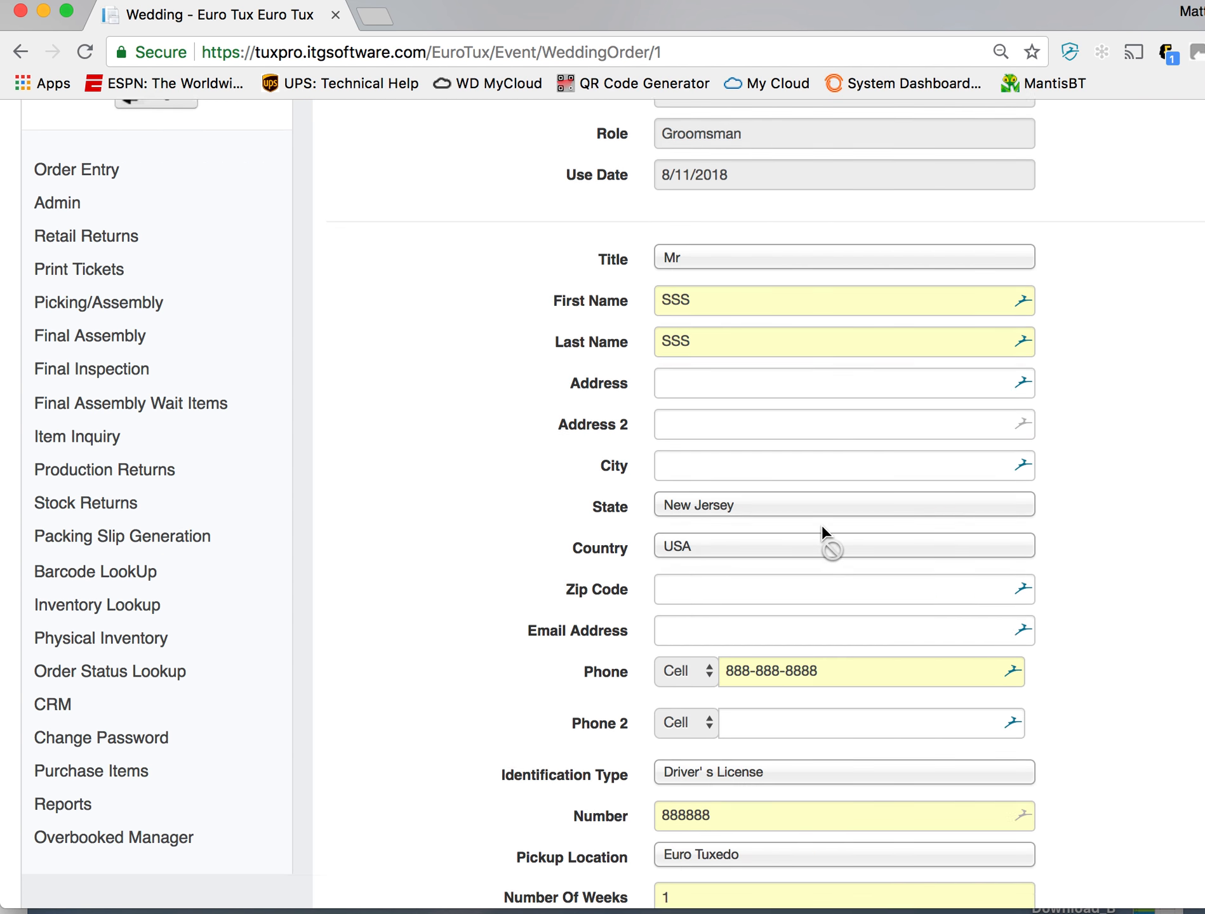
pyautogui.click(810, 736)
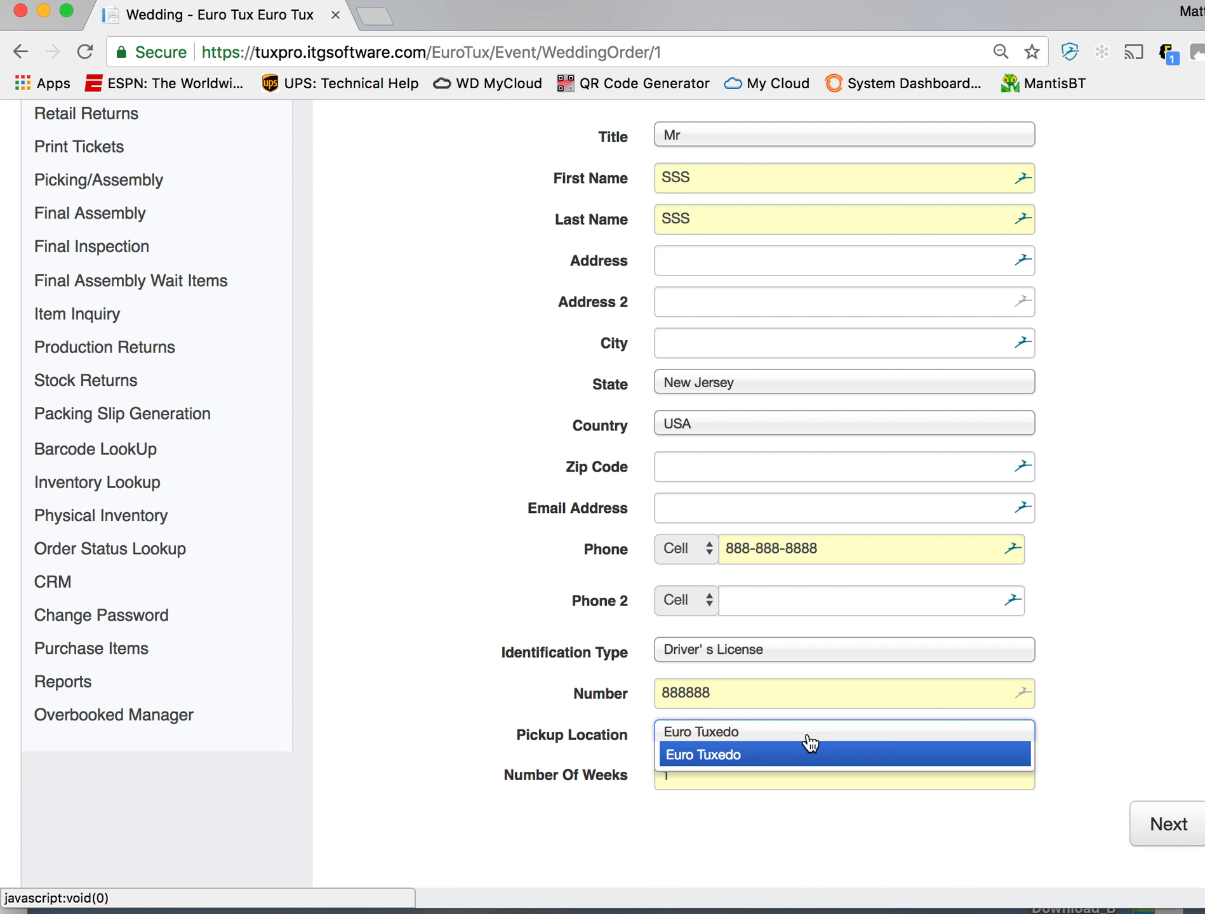
pyautogui.click(927, 753)
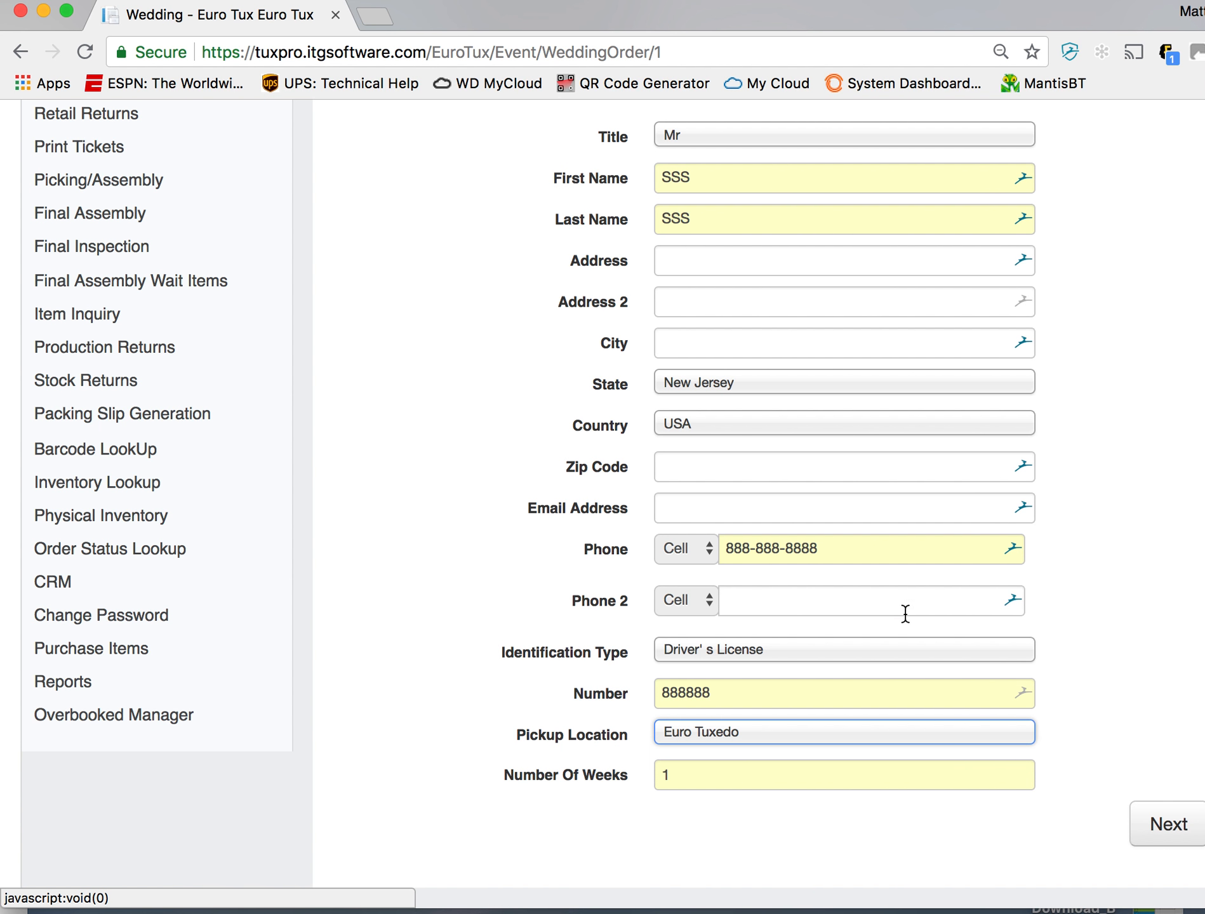
pyautogui.click(1155, 826)
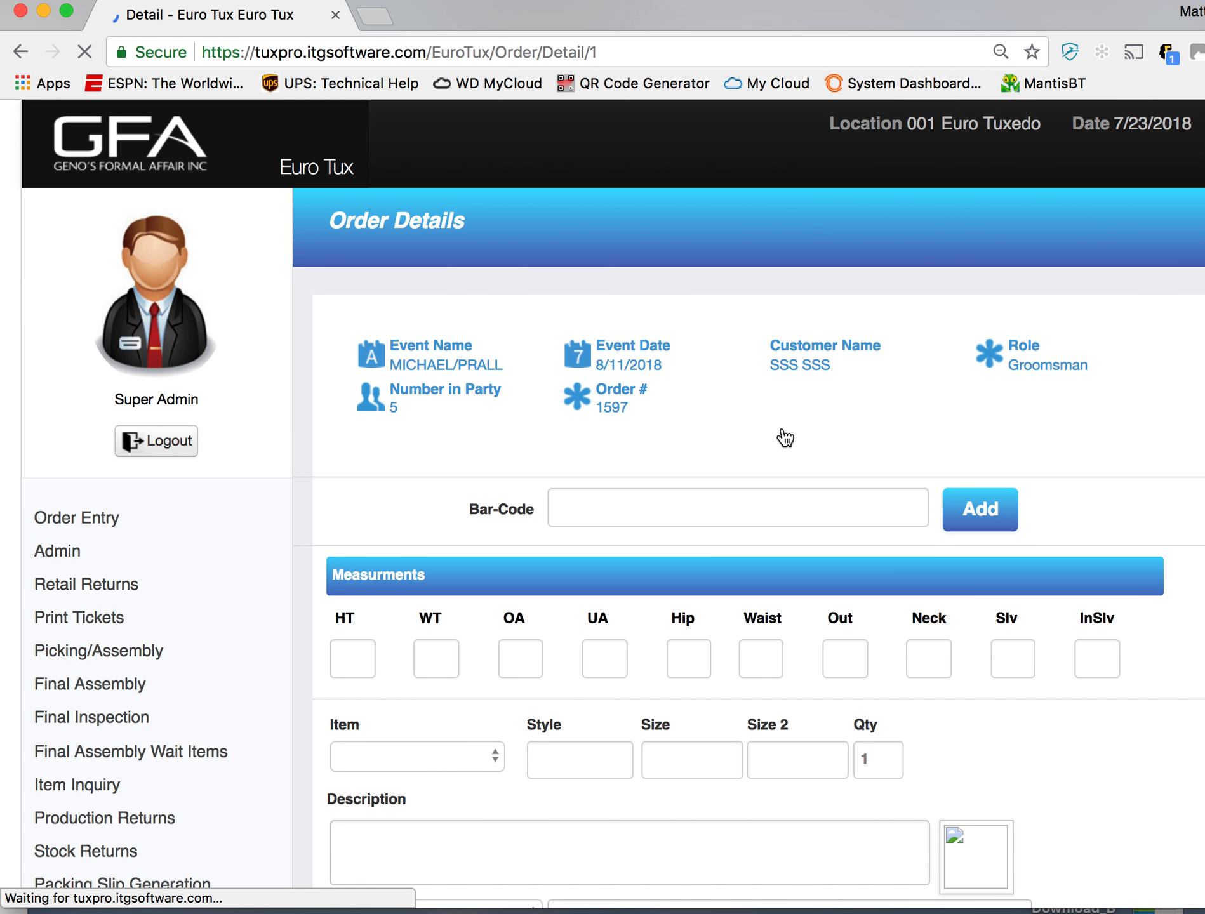
# - Delete the shoes from the ordered items and continue to the order summary
pyautogui.scroll(-10, 781, 427)
pyautogui.scroll(-1, 782, 427)
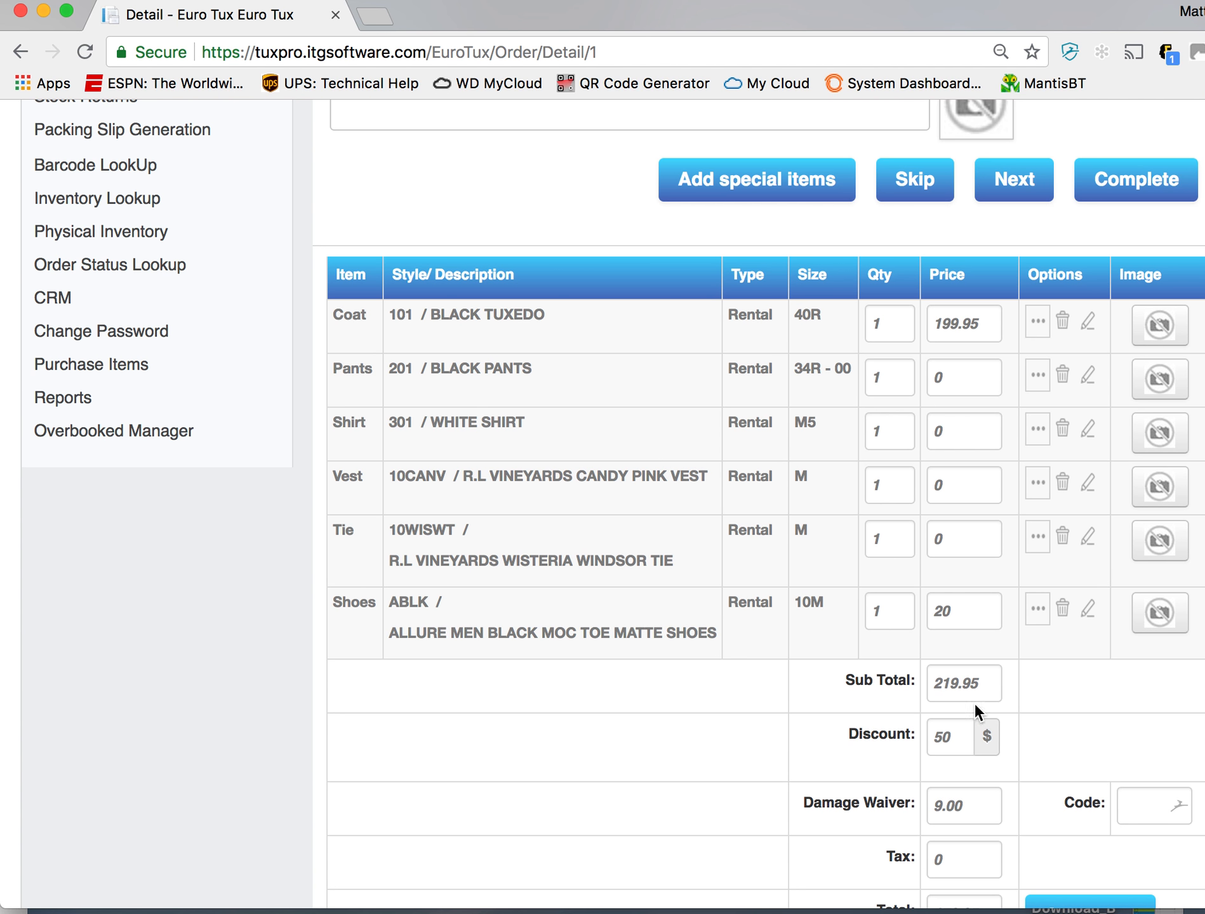
pyautogui.click(1063, 611)
pyautogui.click(584, 578)
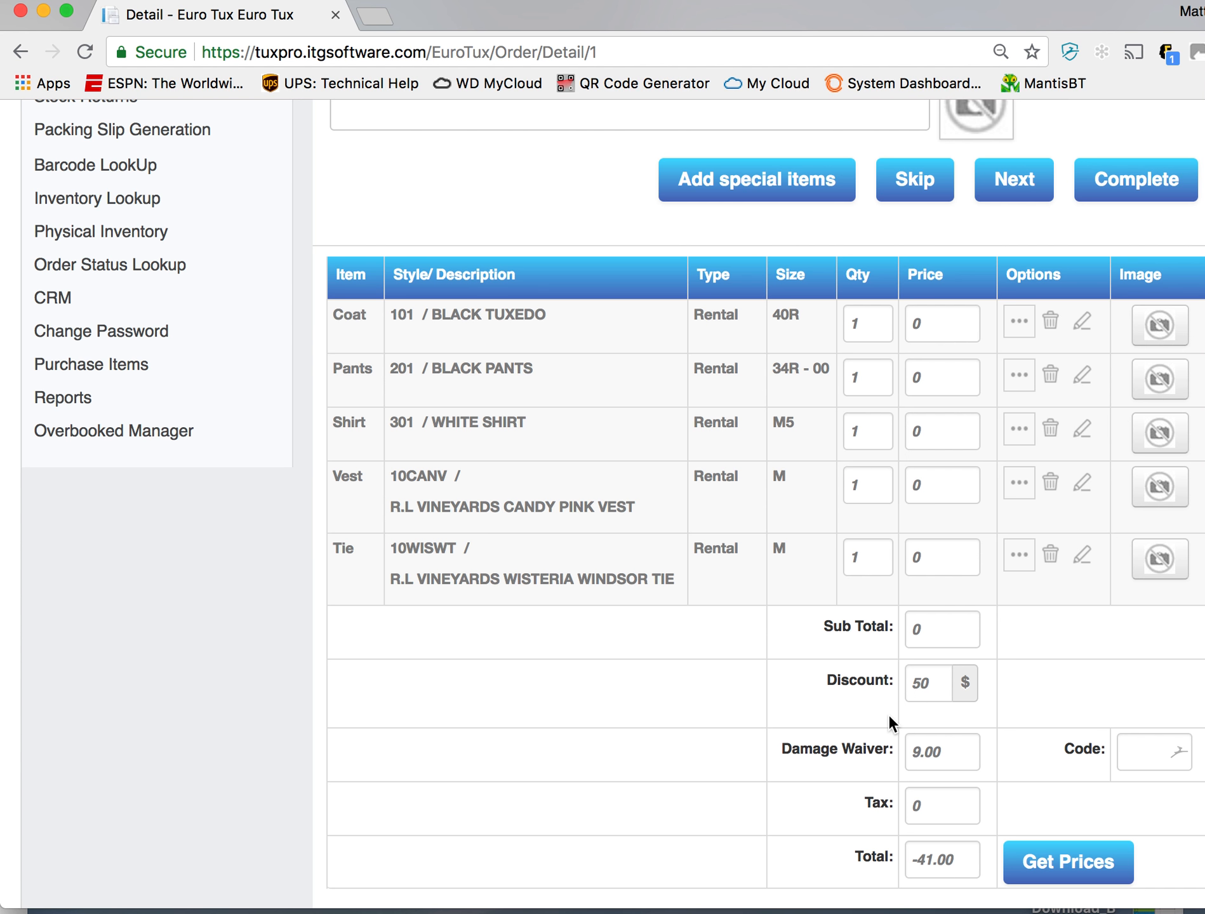
pyautogui.scroll(-6, 887, 715)
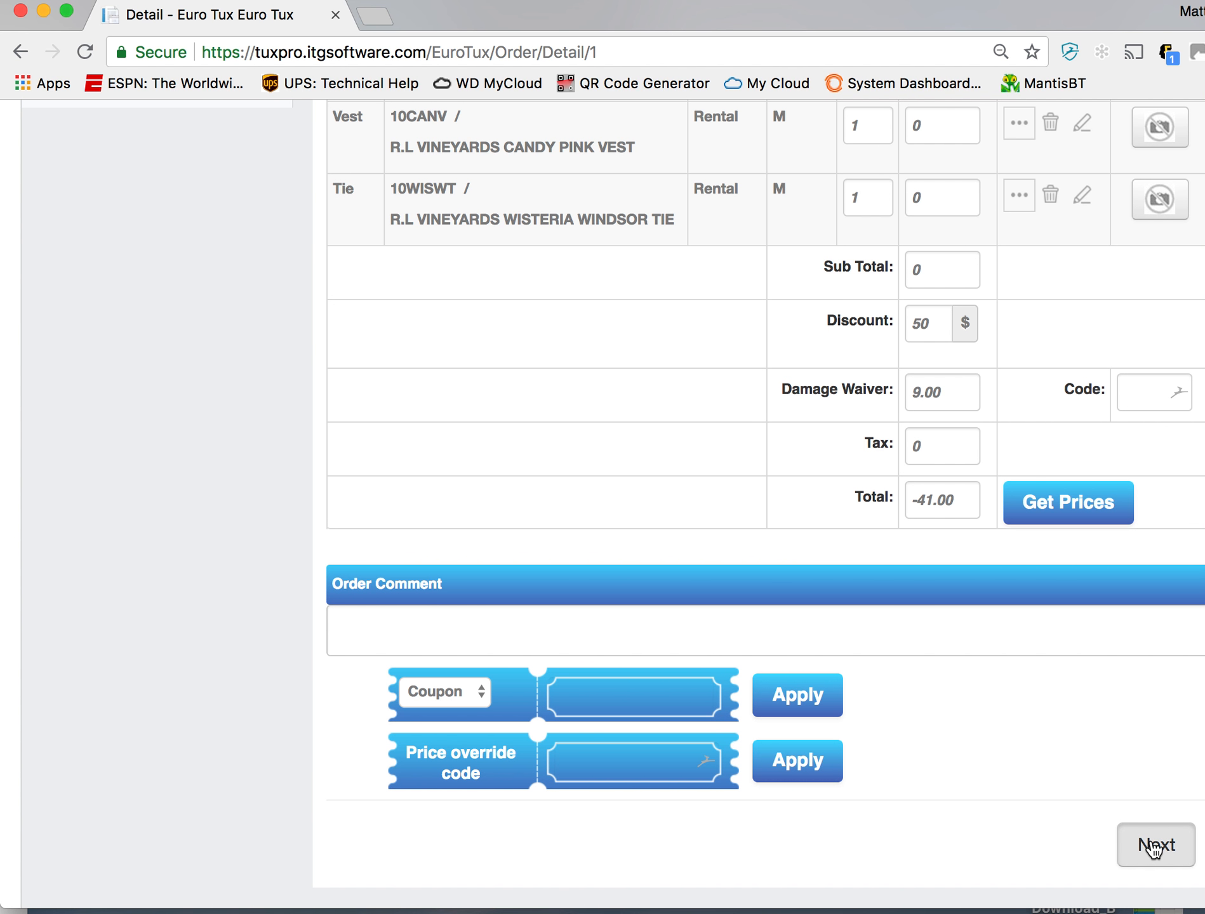
pyautogui.click(1153, 847)
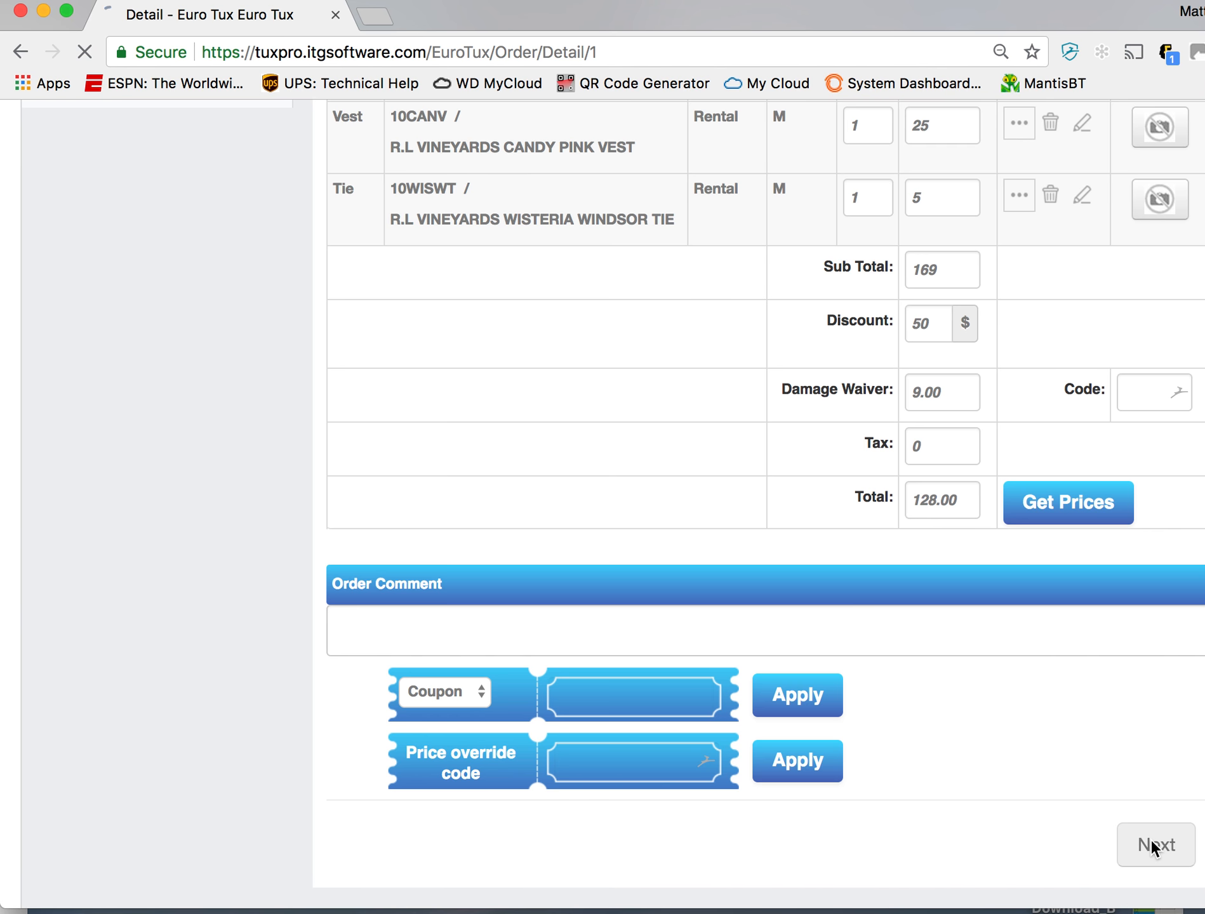
# - Examine the updated order's items, totals and event details in the summary, and return to the Retail home page
pyautogui.scroll(-10, 1083, 545)
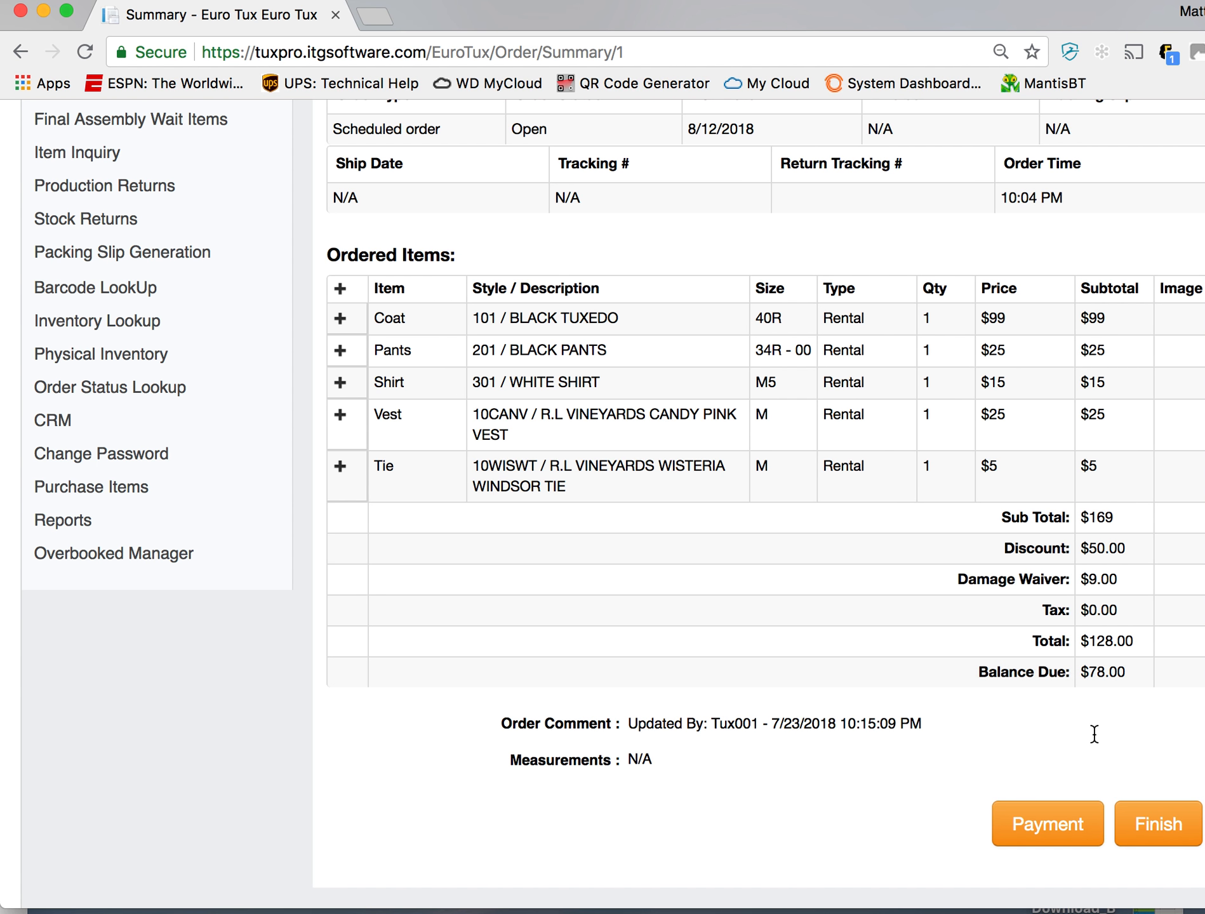
pyautogui.scroll(10, 693, 702)
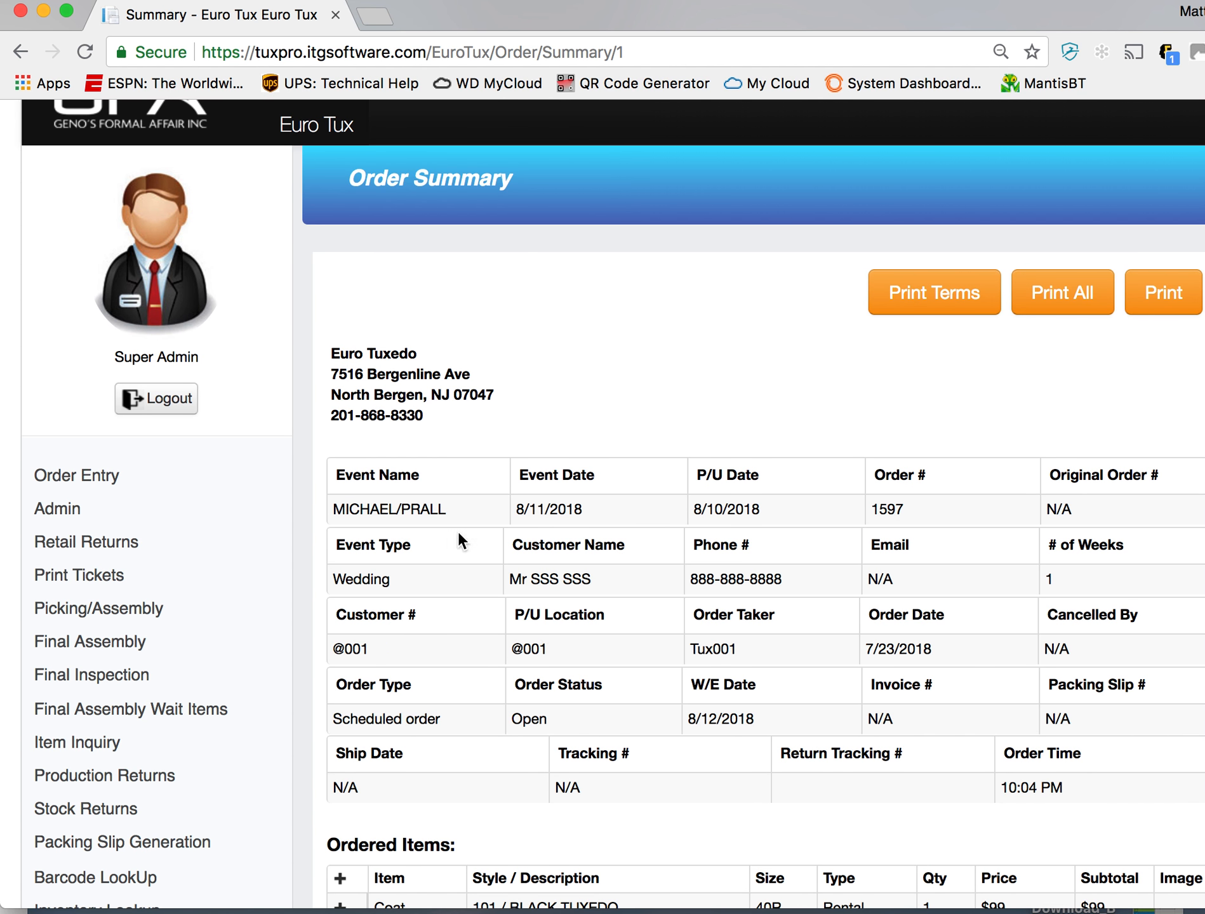
pyautogui.click(111, 475)
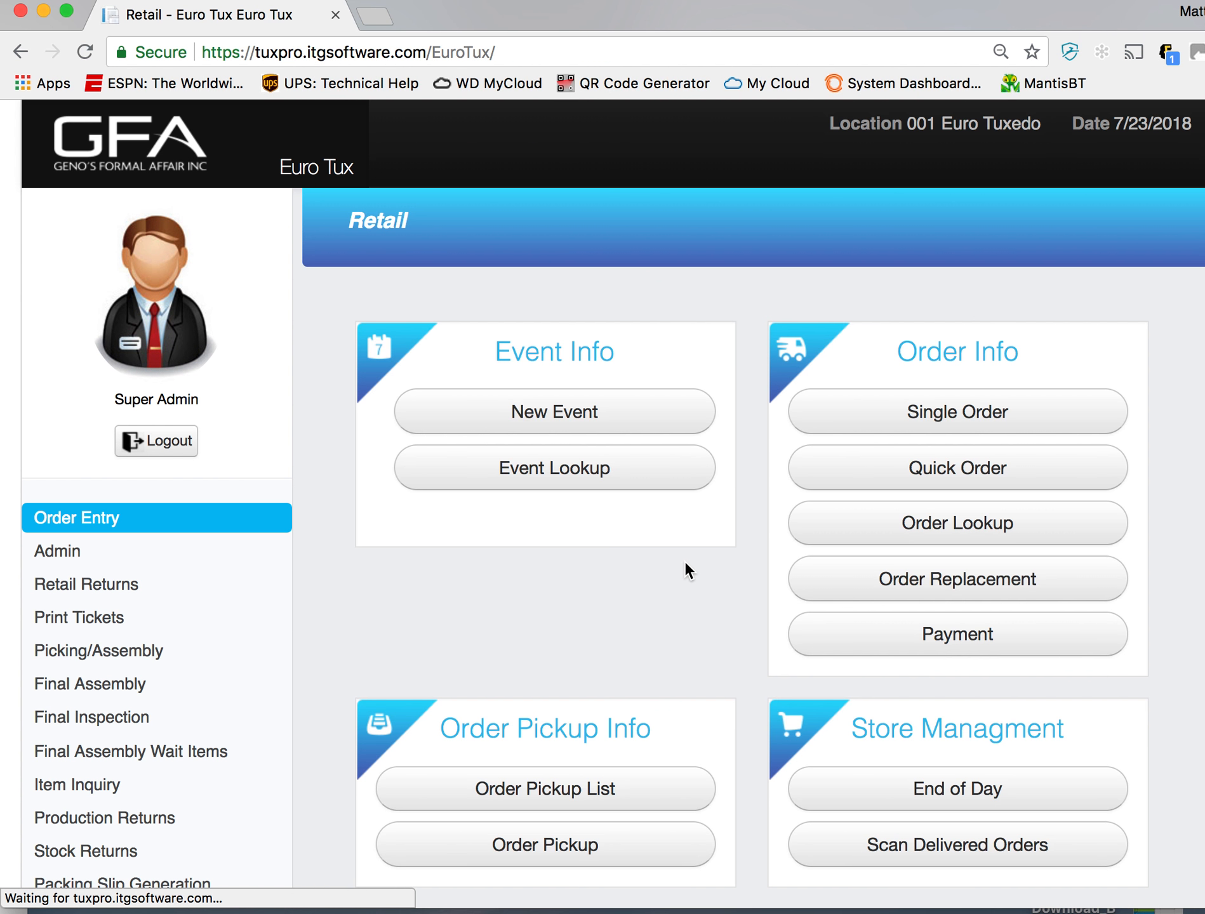
# - Search Order Lookup by the groomsman's order number and by the Henry Clay prom order's number
pyautogui.click(954, 532)
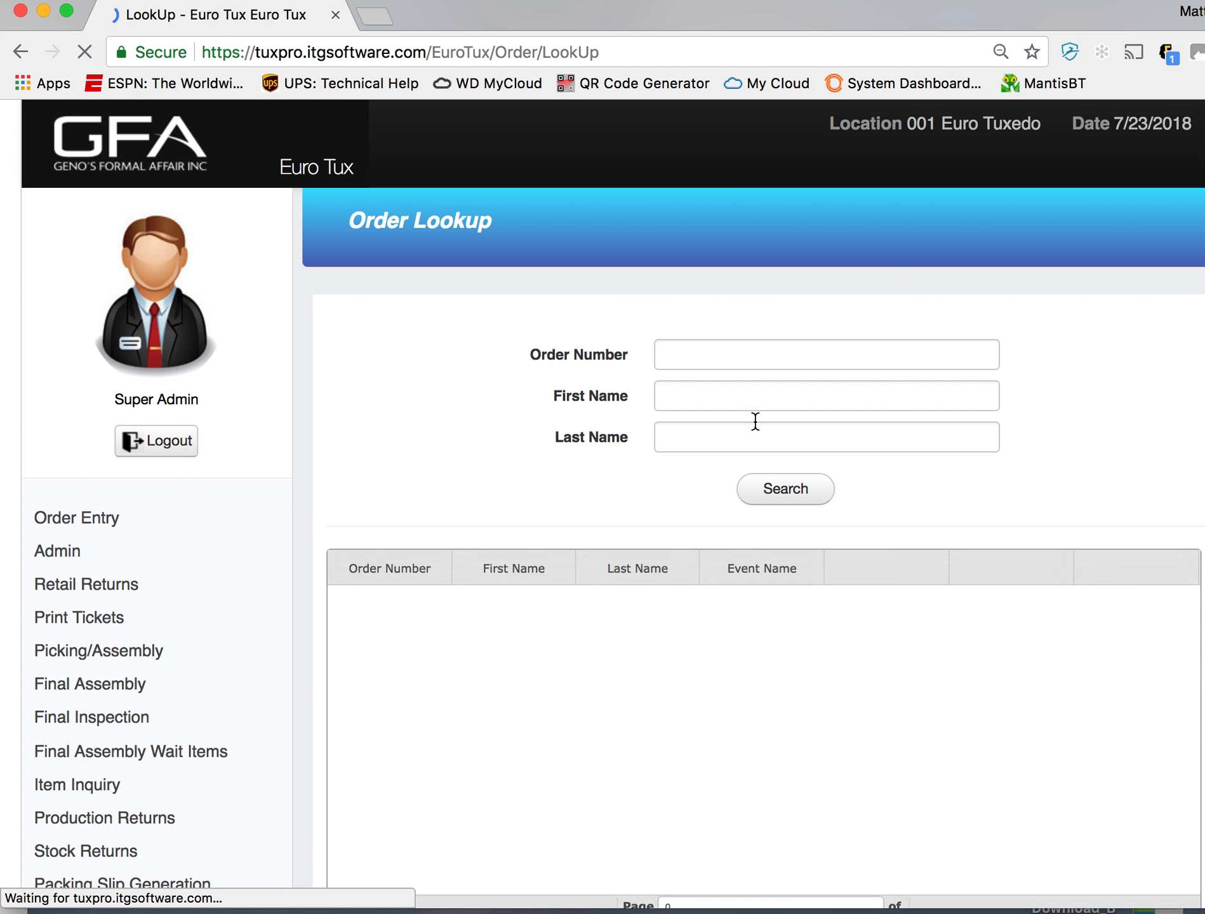
pyautogui.click(875, 358)
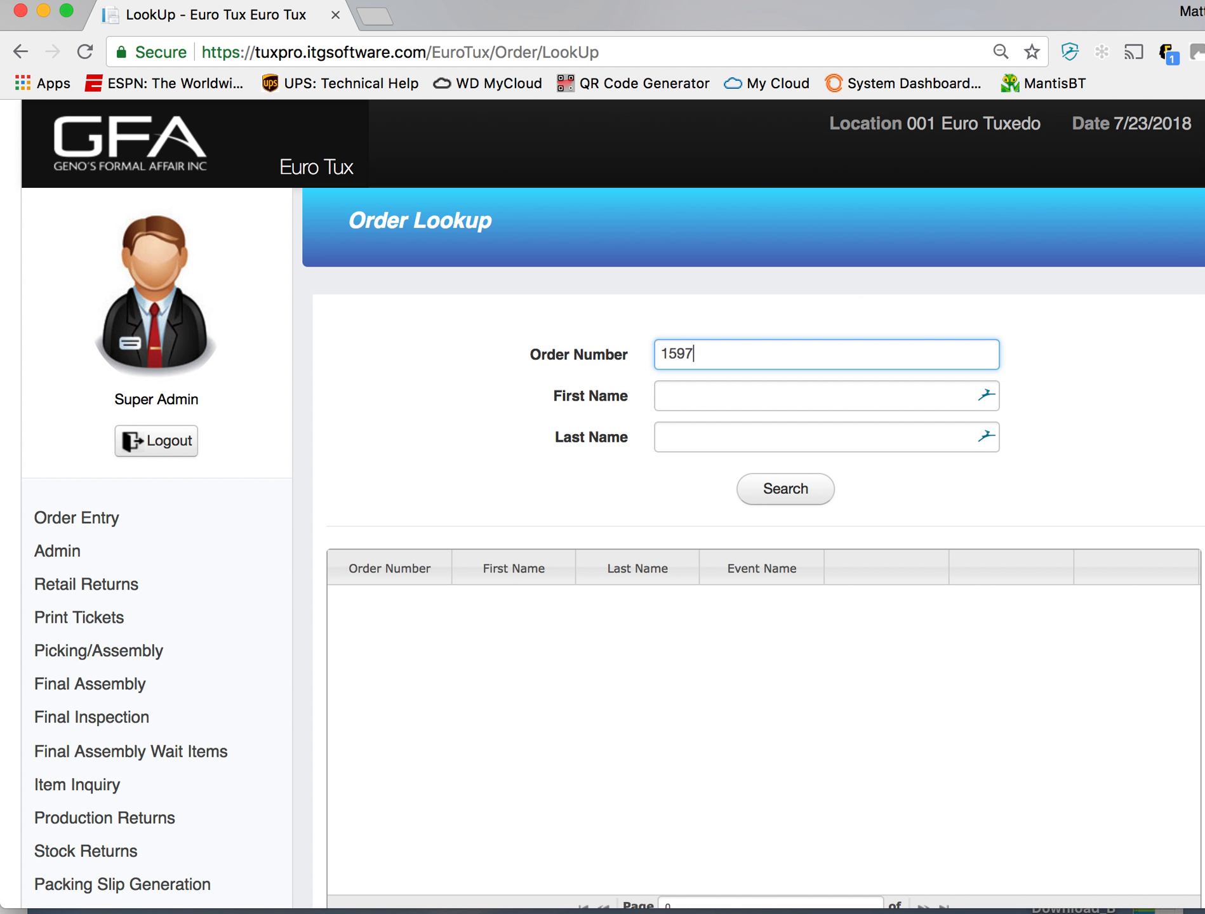
pyautogui.press('Return')
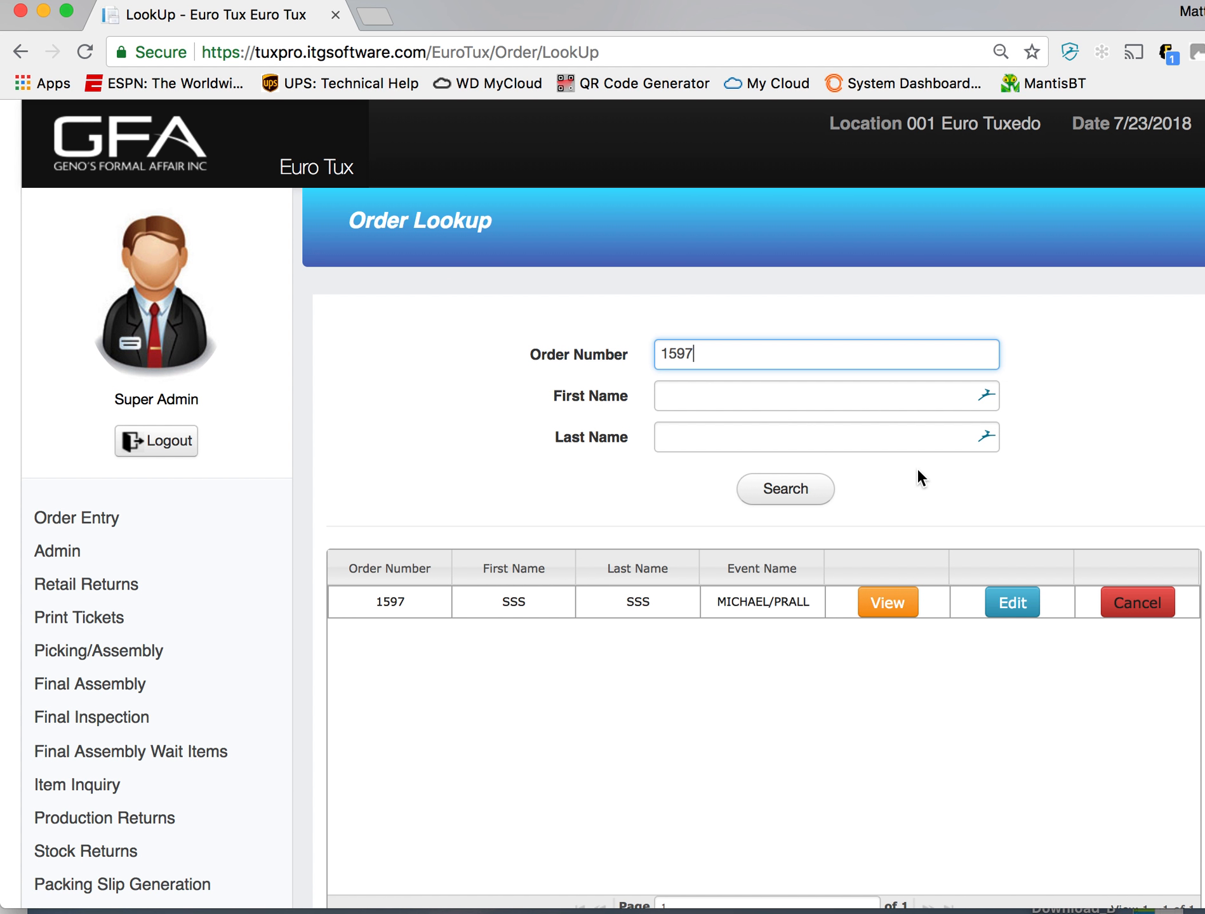
pyautogui.press('BackSpace')
pyautogui.write('4')
pyautogui.press('Return')
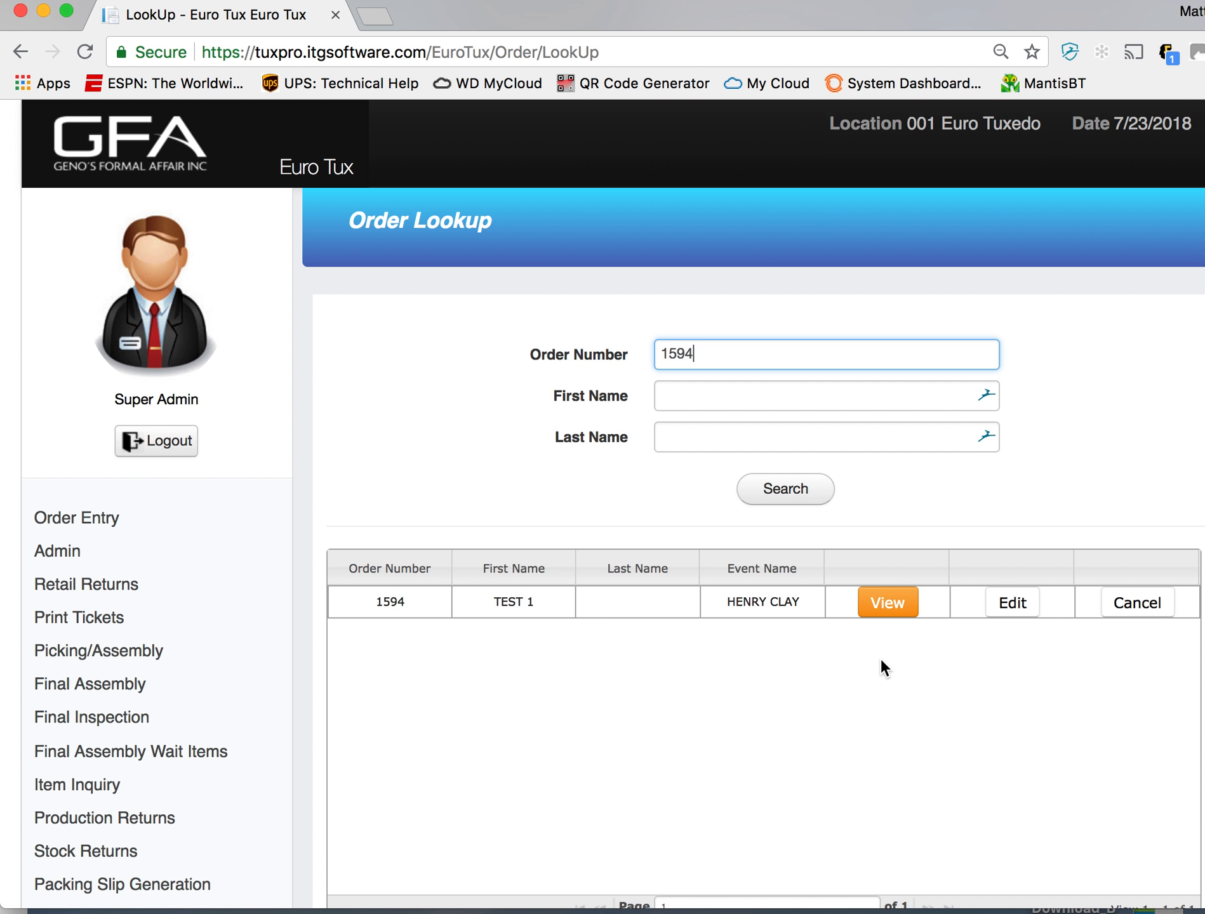
# - View the Henry Clay prom order's summary and examine its ordered items and order status
pyautogui.click(891, 606)
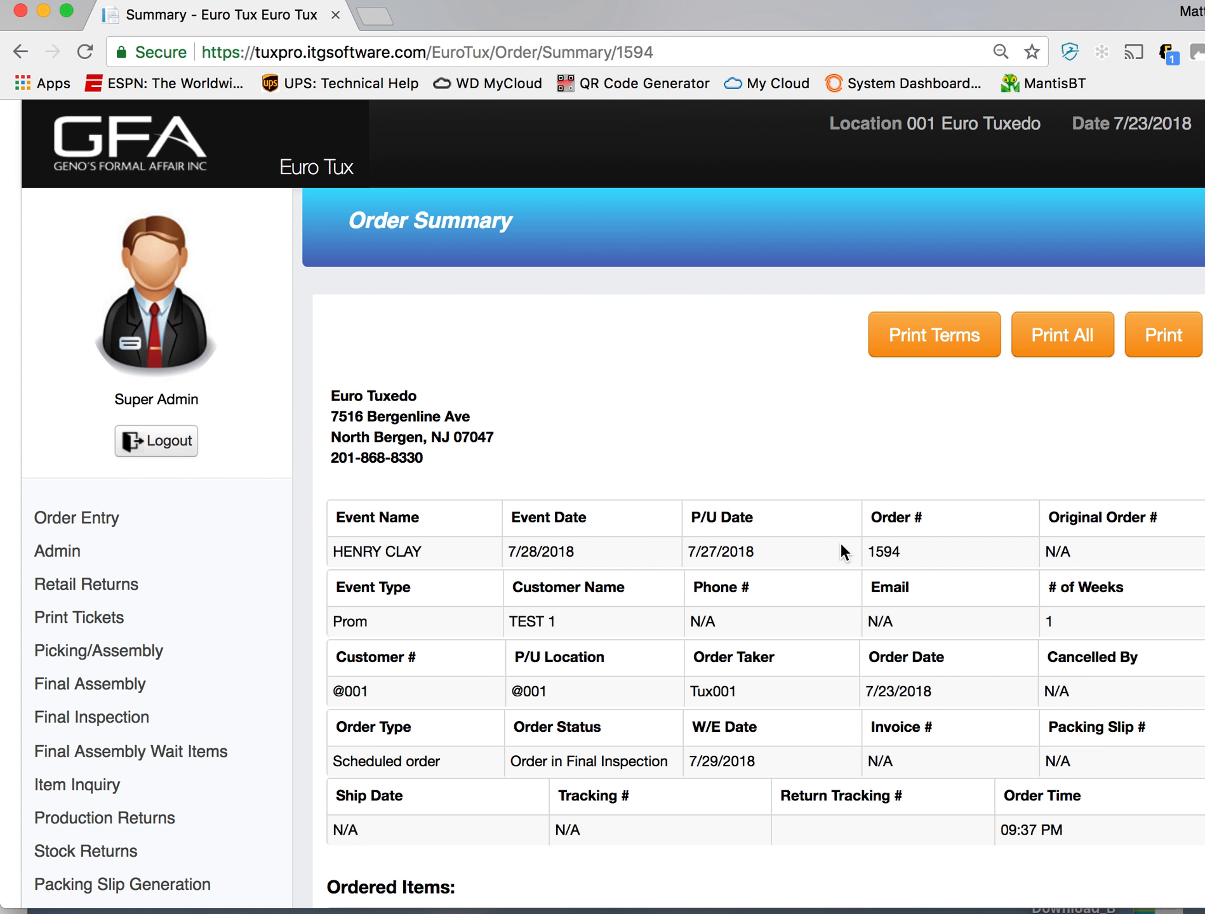
pyautogui.scroll(-5, 840, 544)
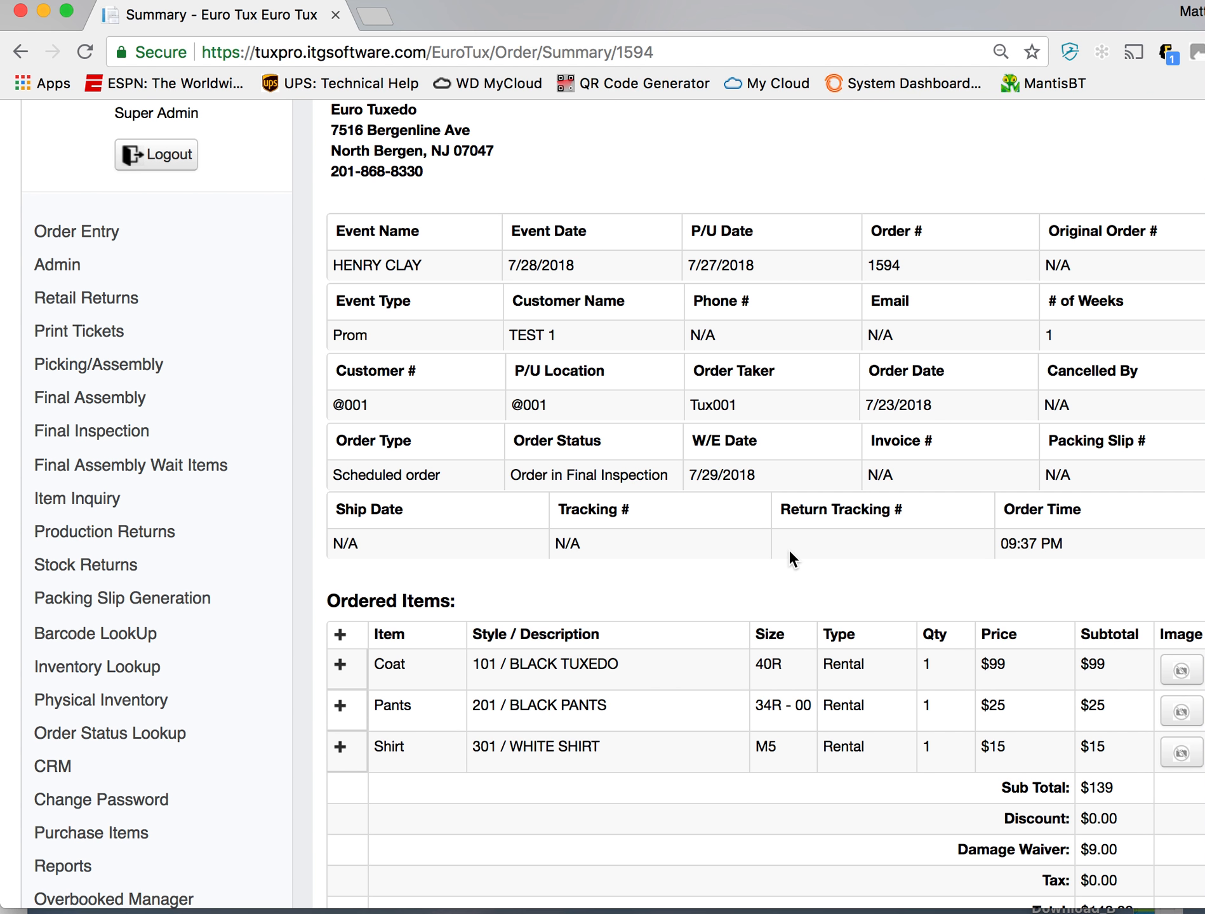
pyautogui.scroll(2, 782, 728)
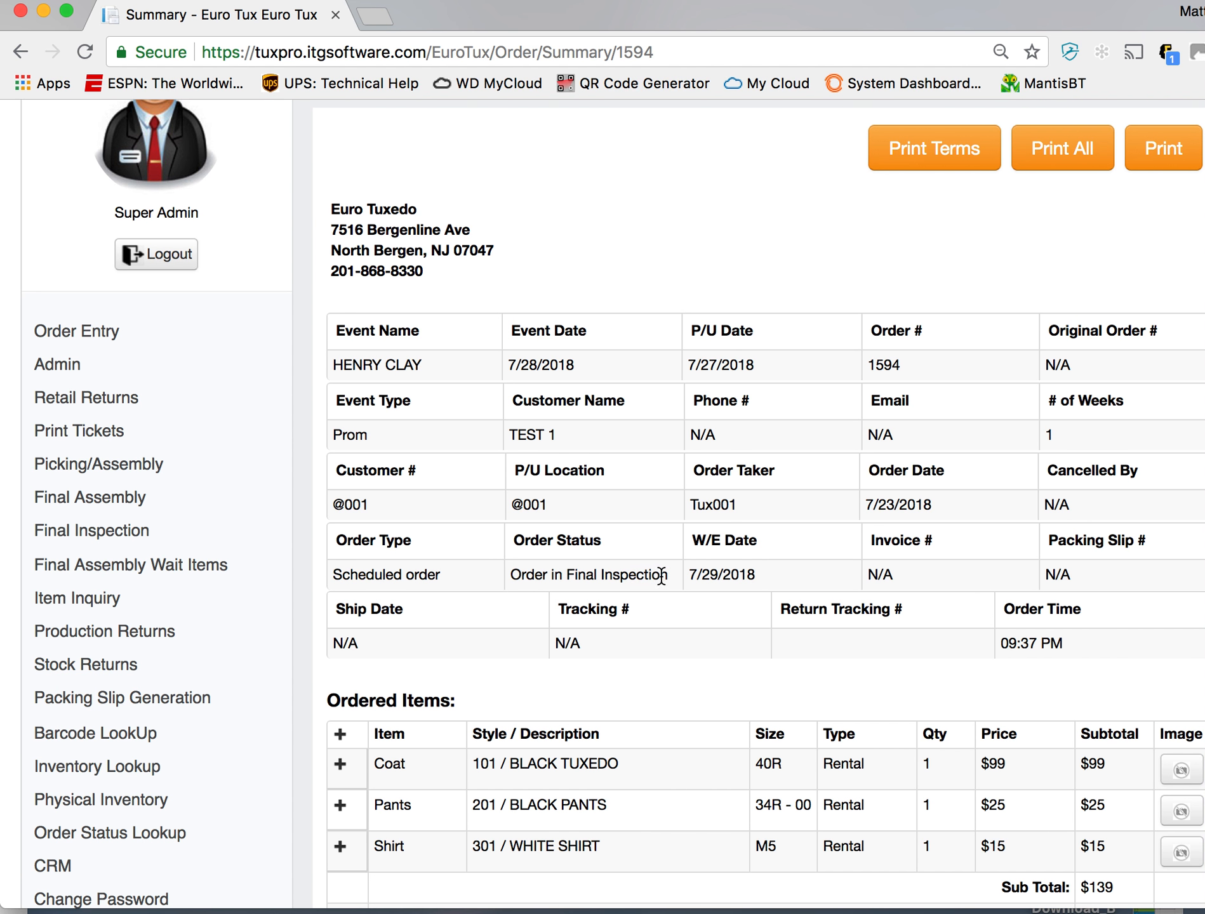
pyautogui.moveTo(661, 576); pyautogui.dragTo(517, 575)
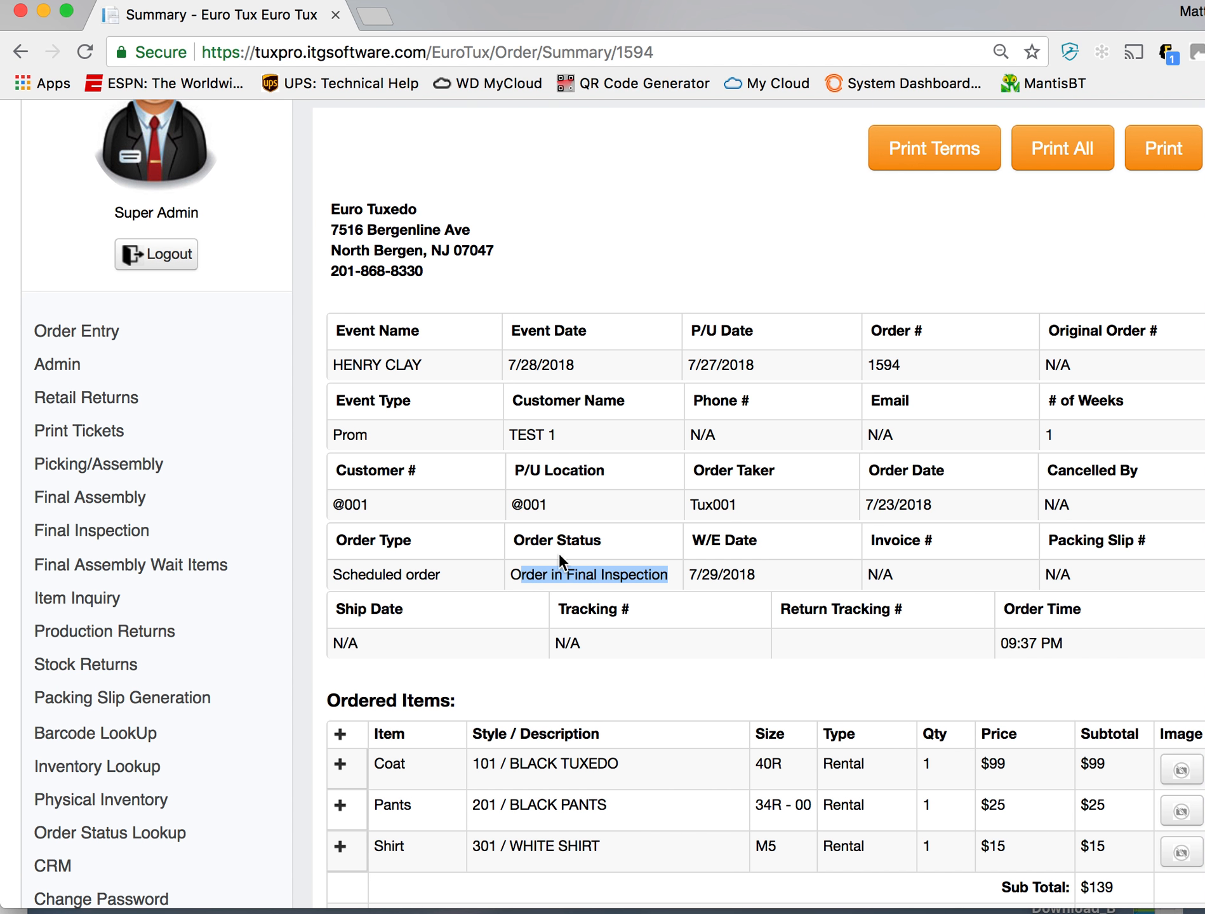
pyautogui.scroll(2, 573, 567)
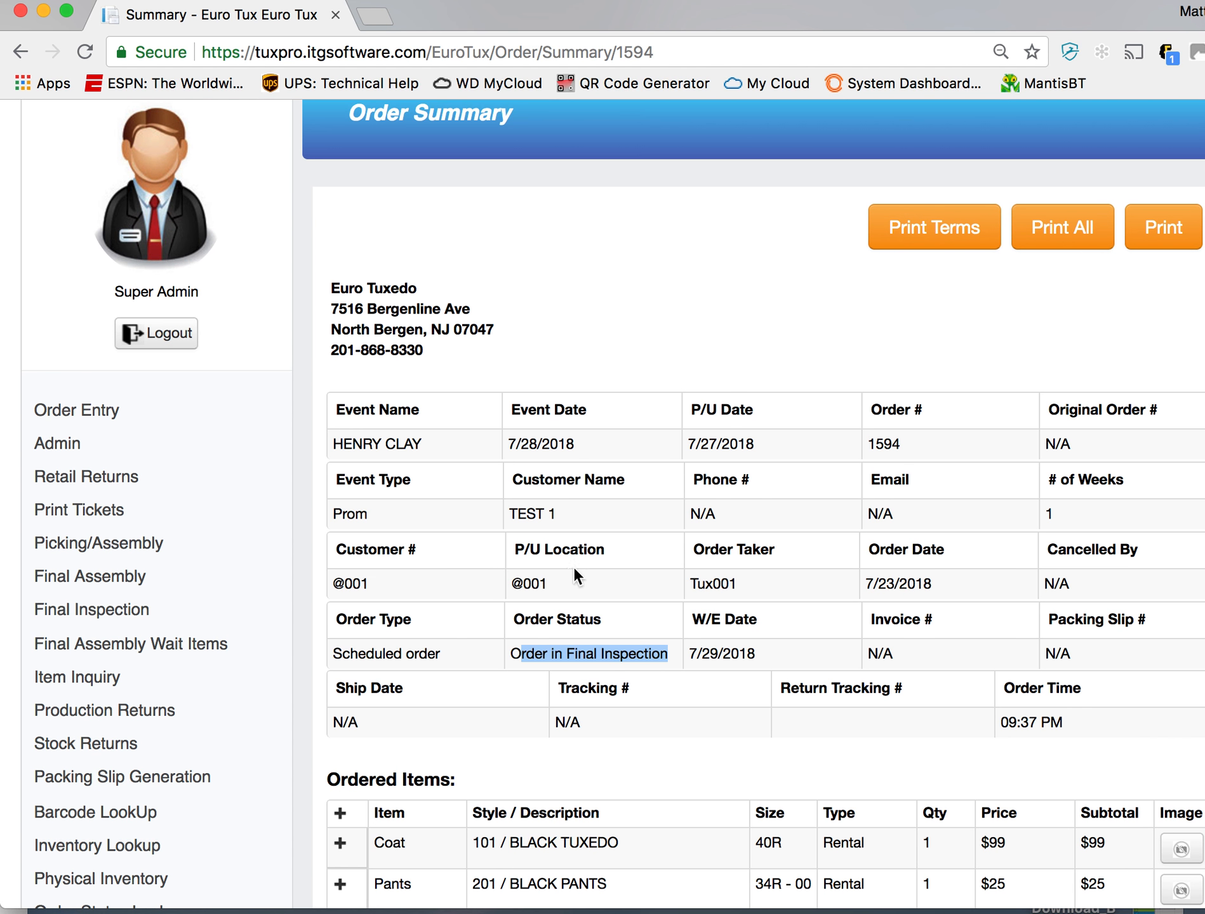
# - Search Order Replacement by the Henry Clay prom order's number
pyautogui.click(120, 413)
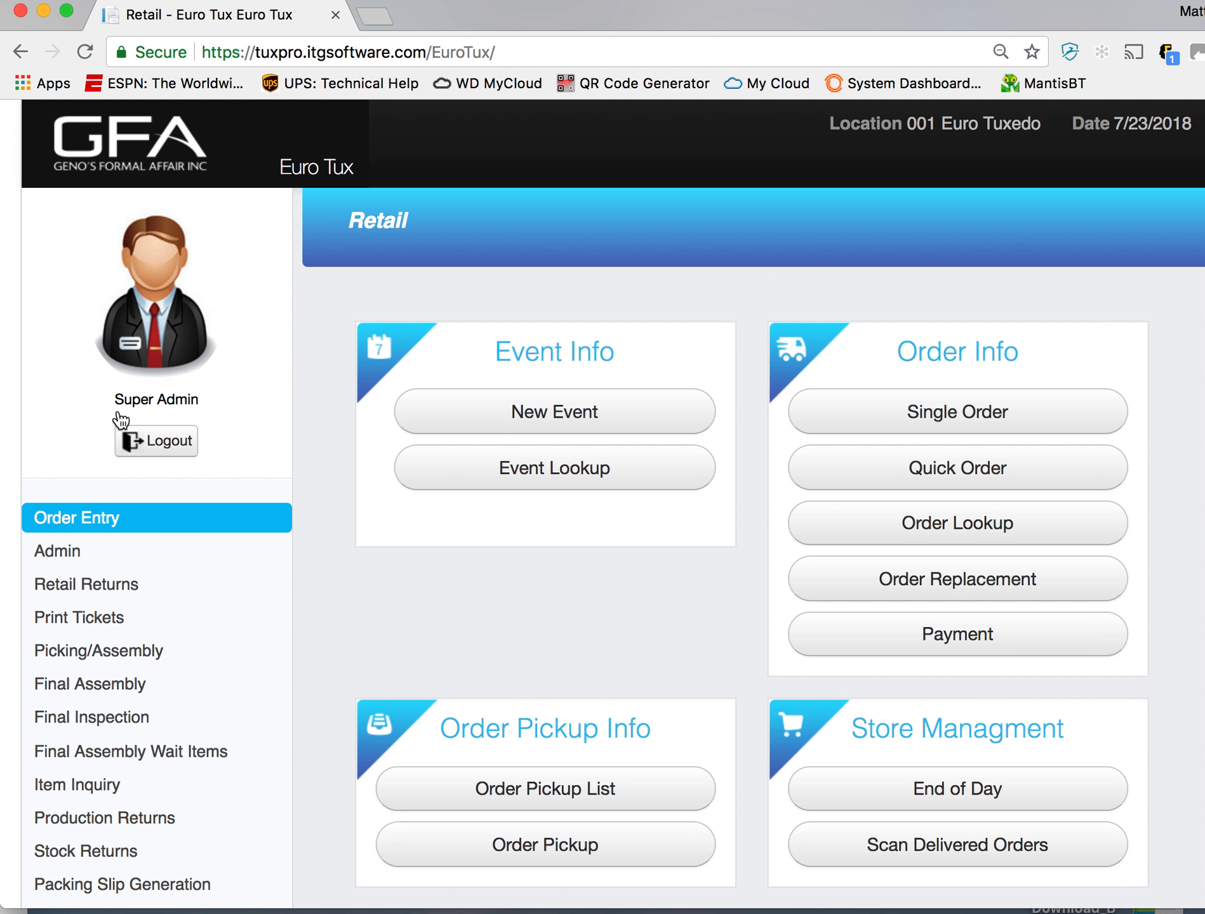
pyautogui.click(991, 602)
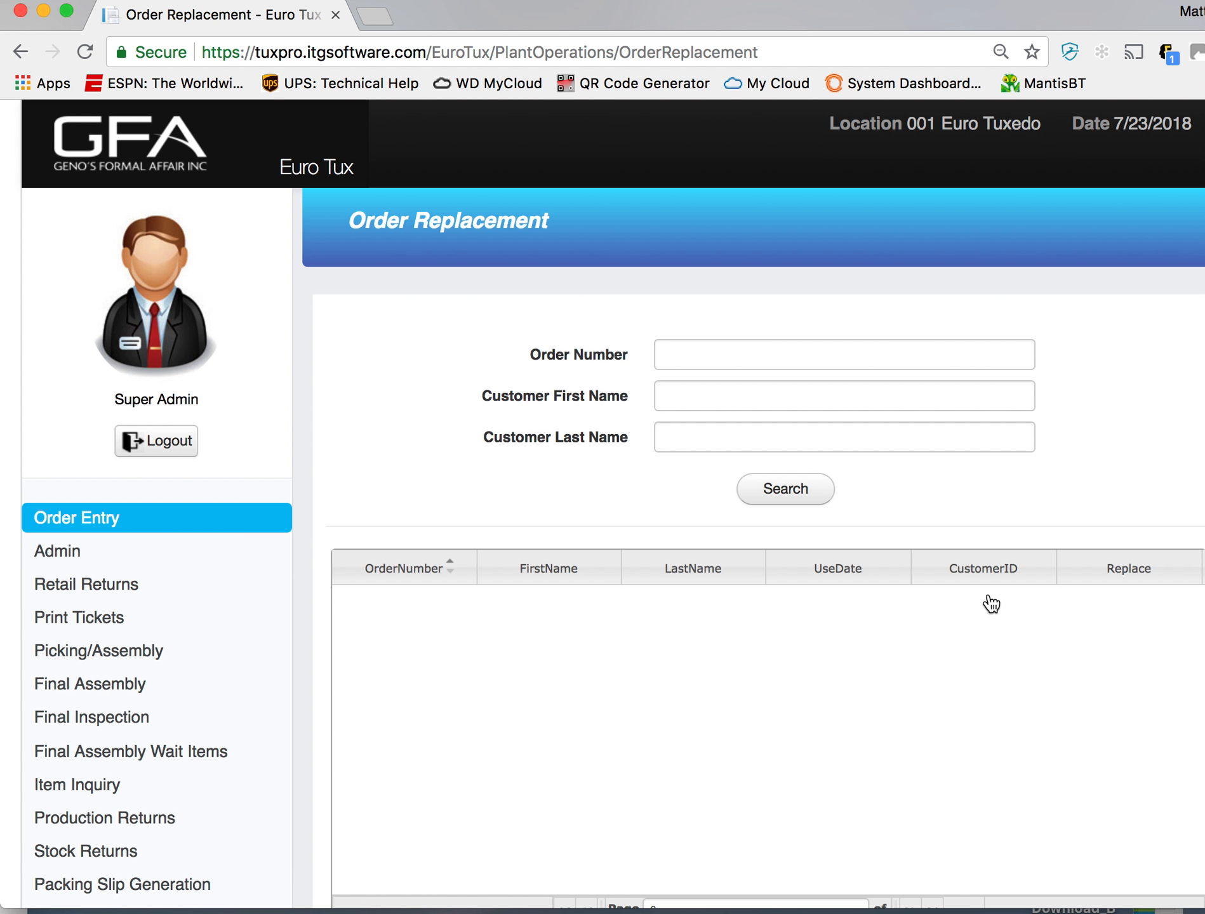
pyautogui.click(896, 356)
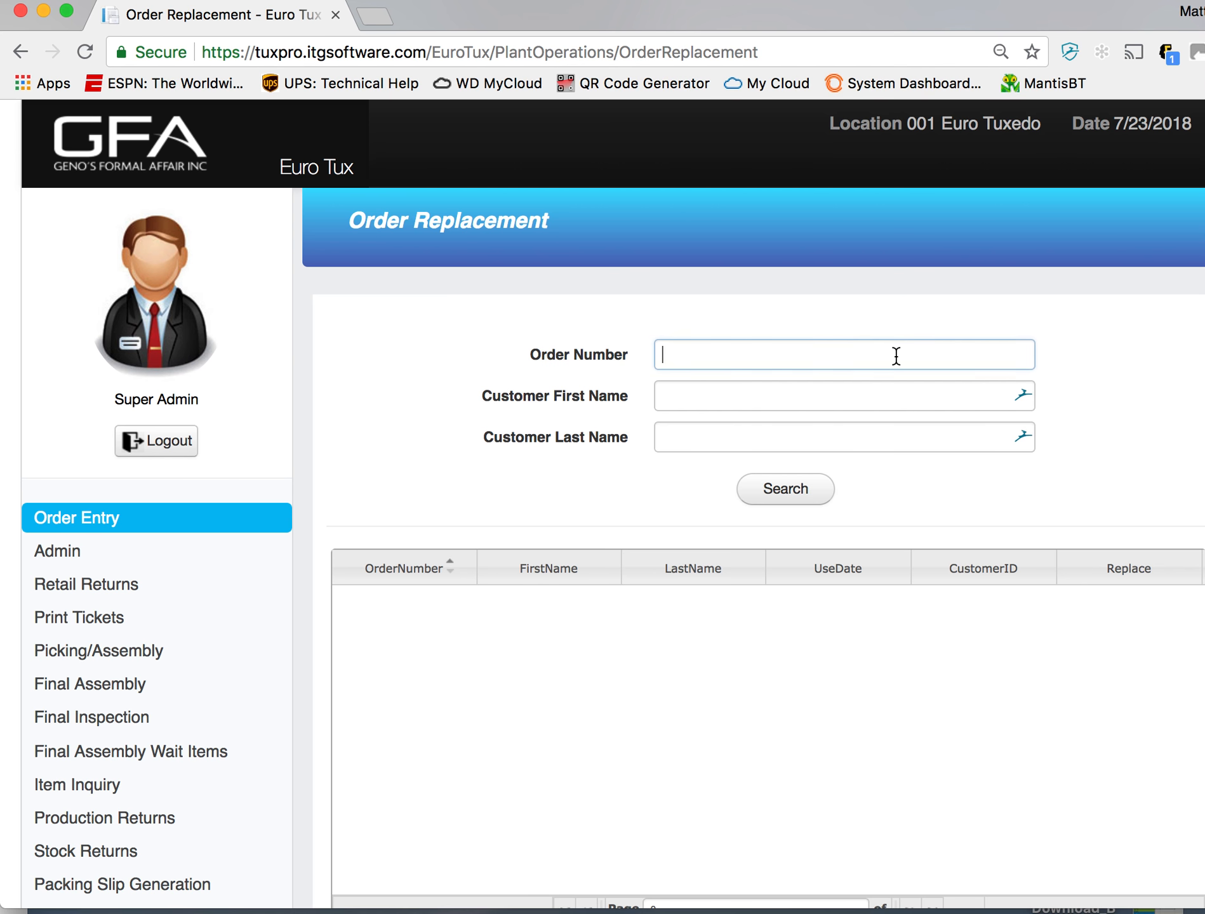
pyautogui.write('1594')
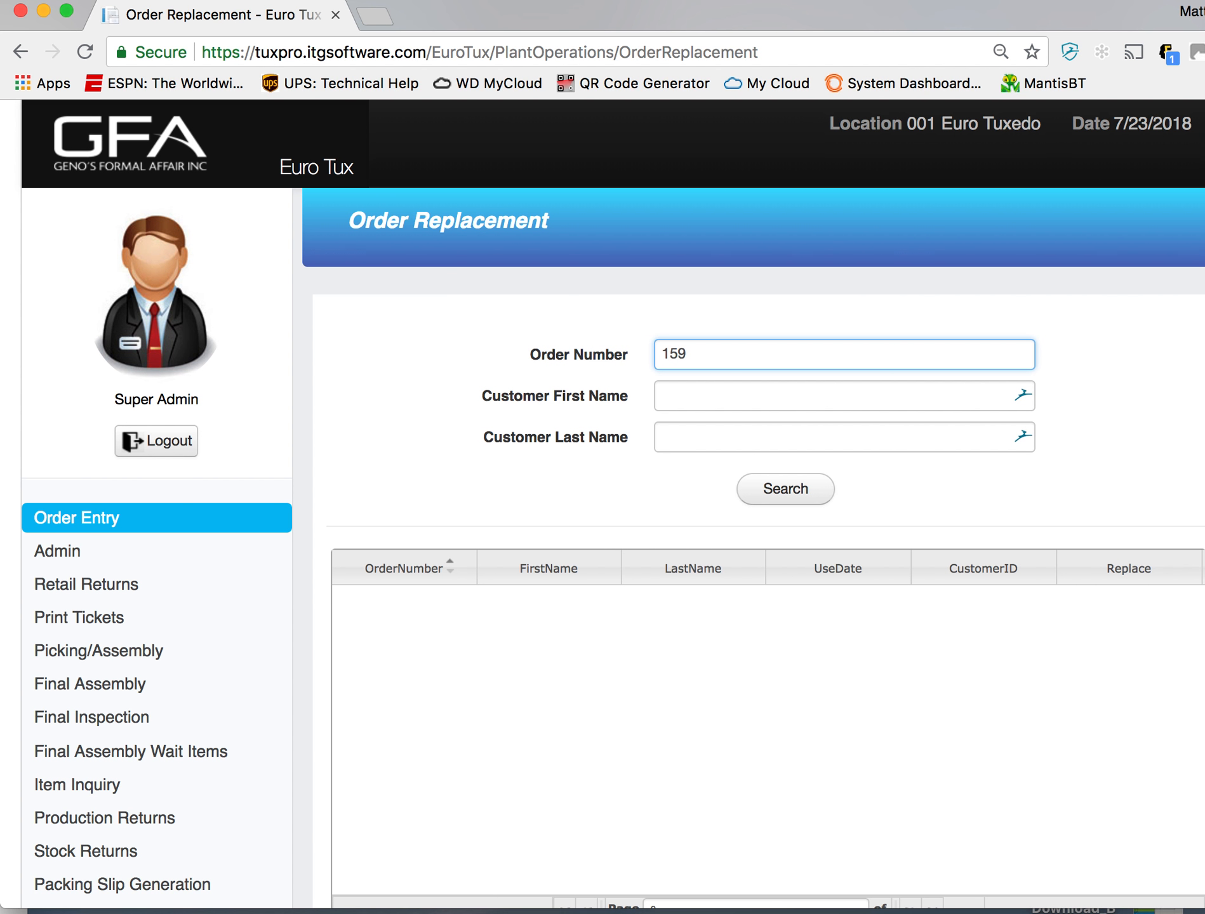
pyautogui.click(803, 493)
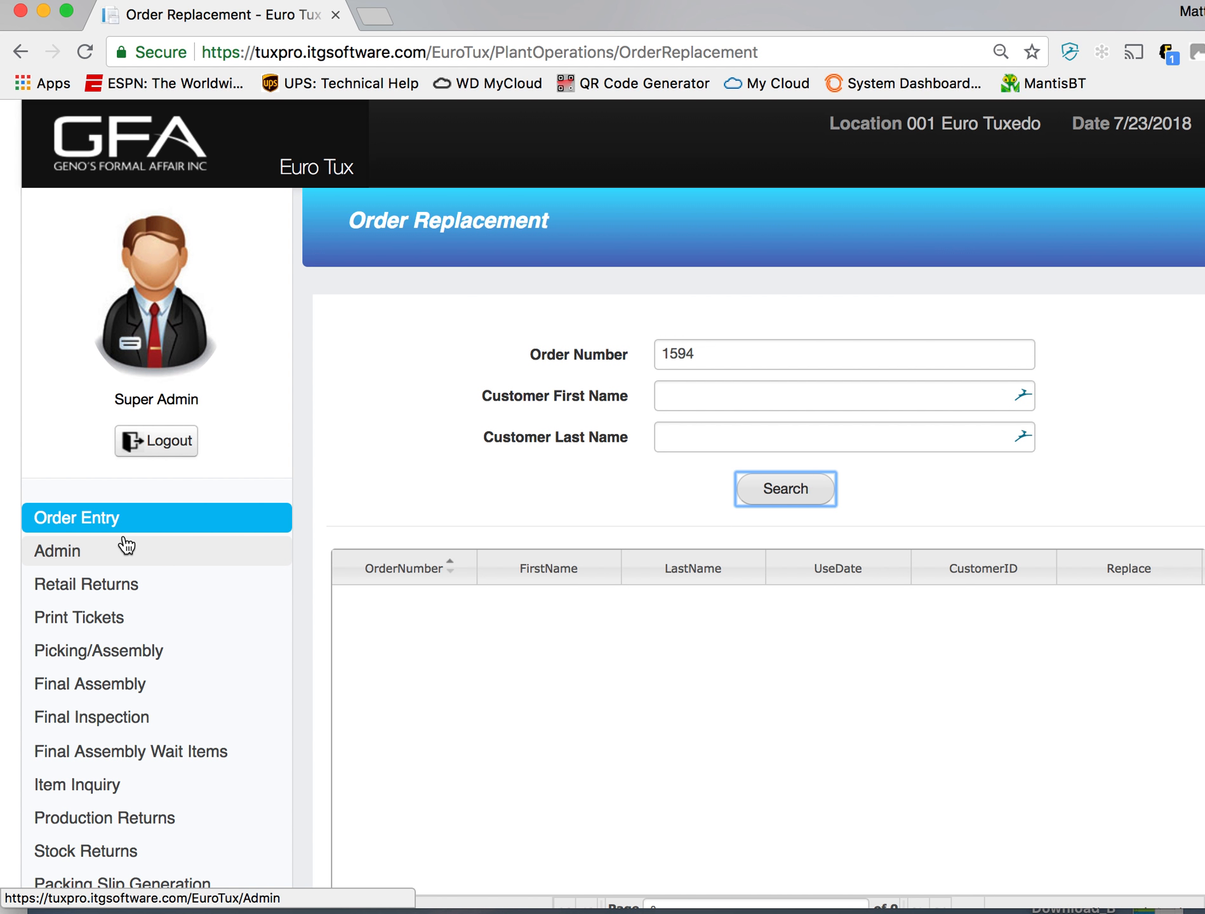
# - Find the Henry Clay prom order in the Admin section's Update Orders page by its order number
pyautogui.click(107, 559)
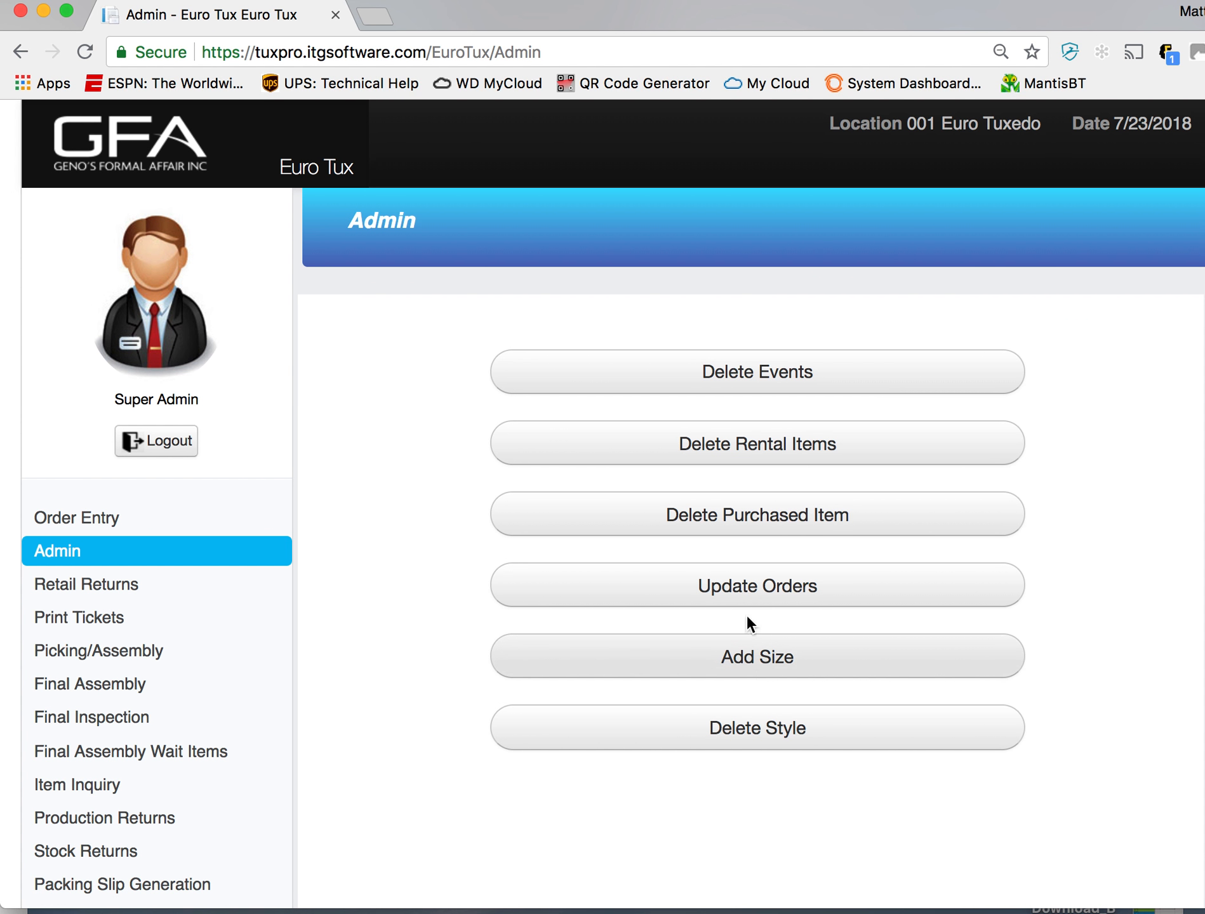
pyautogui.click(745, 586)
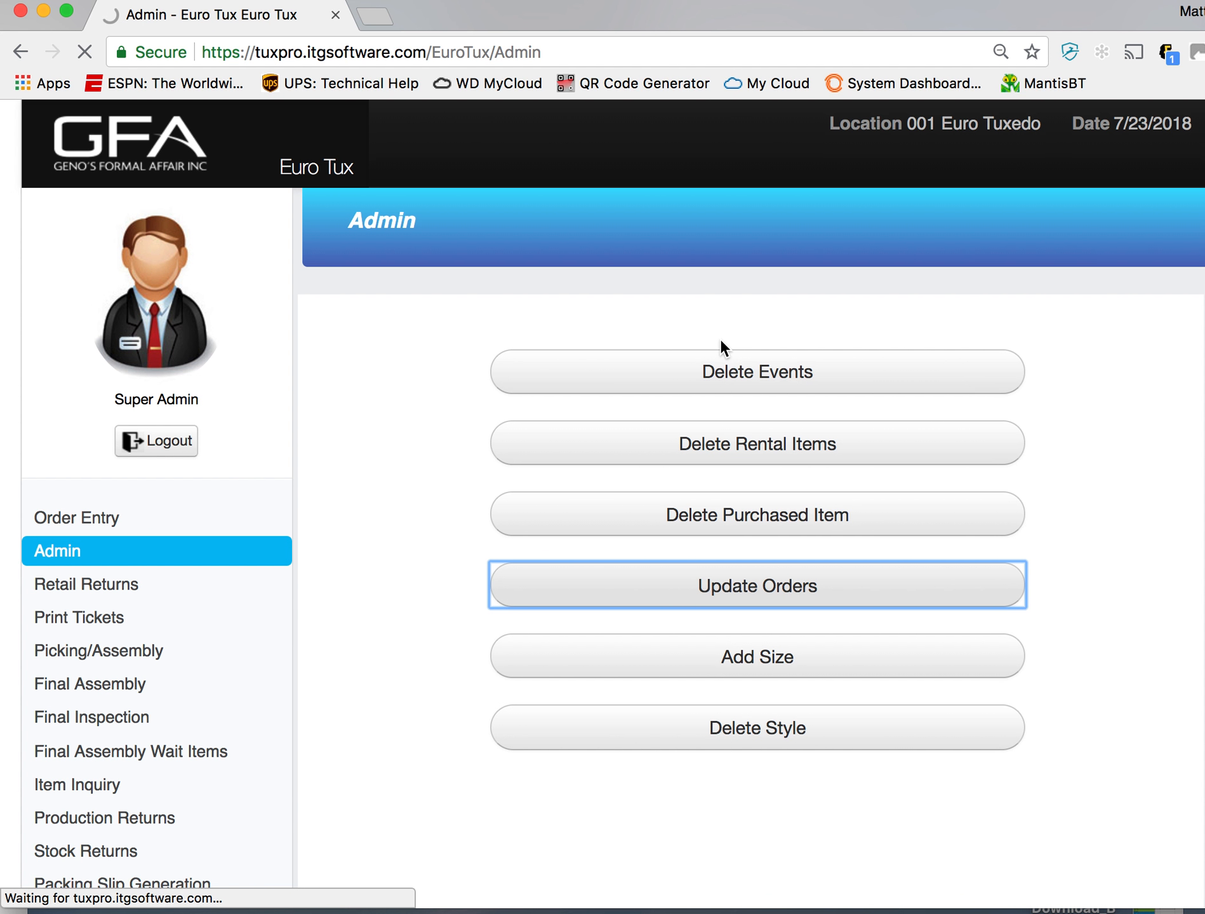
pyautogui.click(737, 349)
pyautogui.write('159')
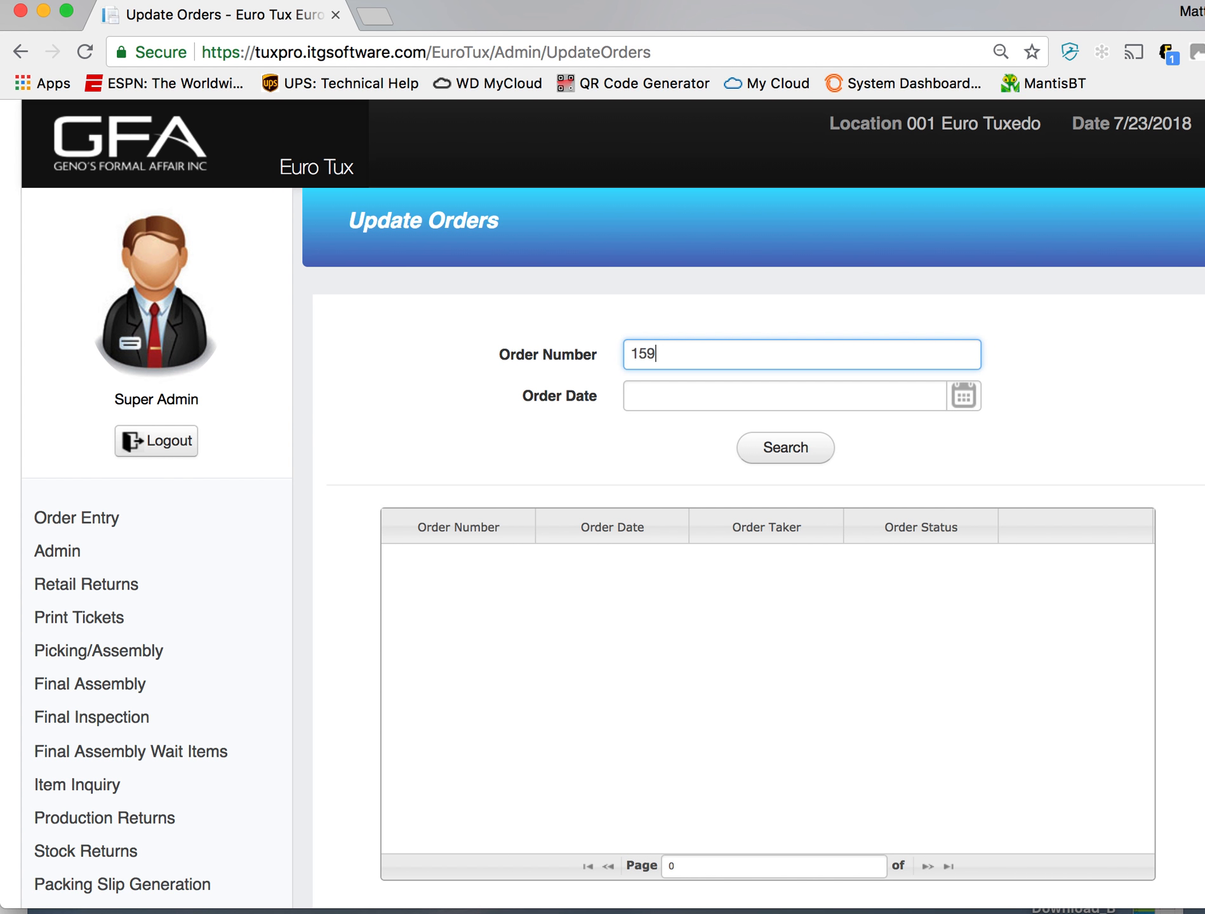
pyautogui.write('4')
pyautogui.click(799, 446)
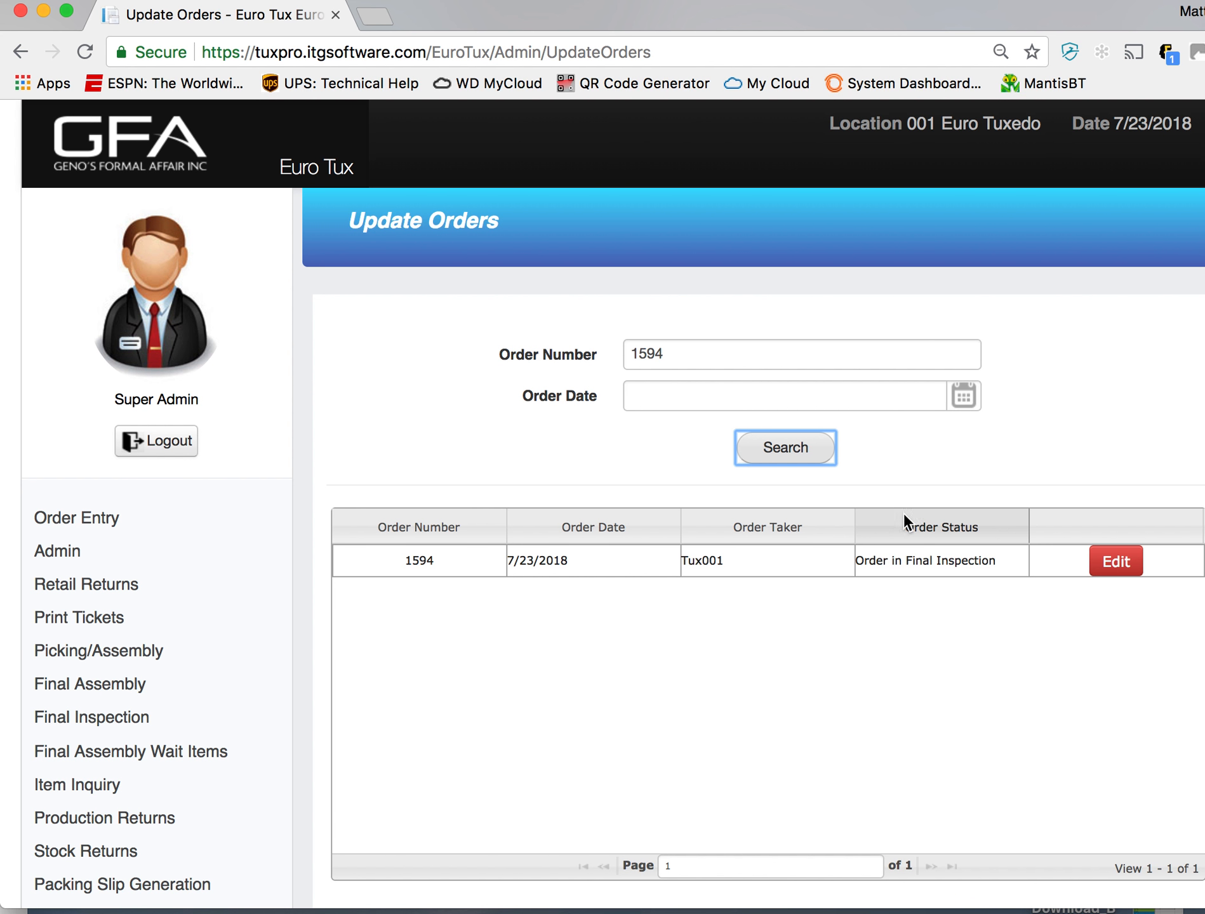
# - Edit the found order and update its status to Order has been Shipped
pyautogui.click(1102, 564)
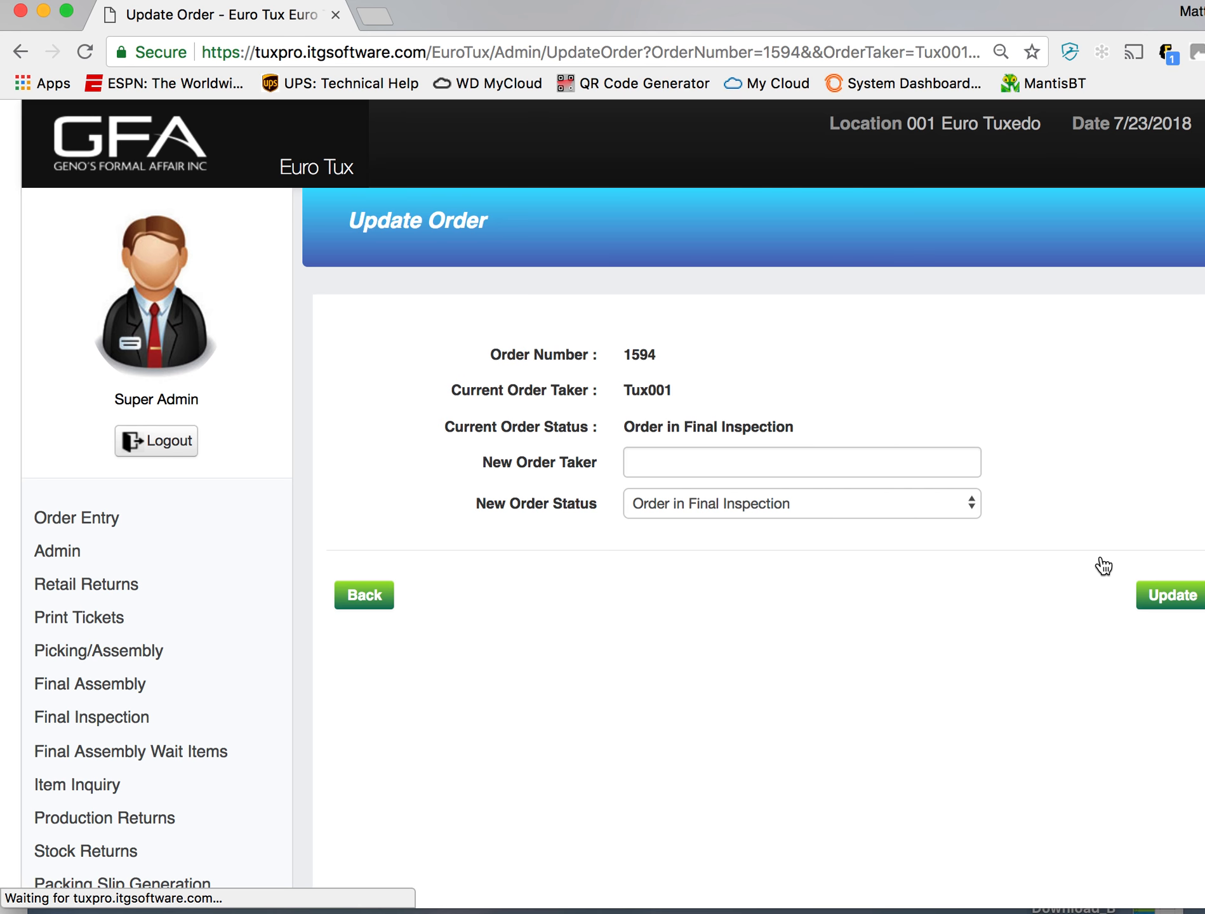
pyautogui.click(952, 503)
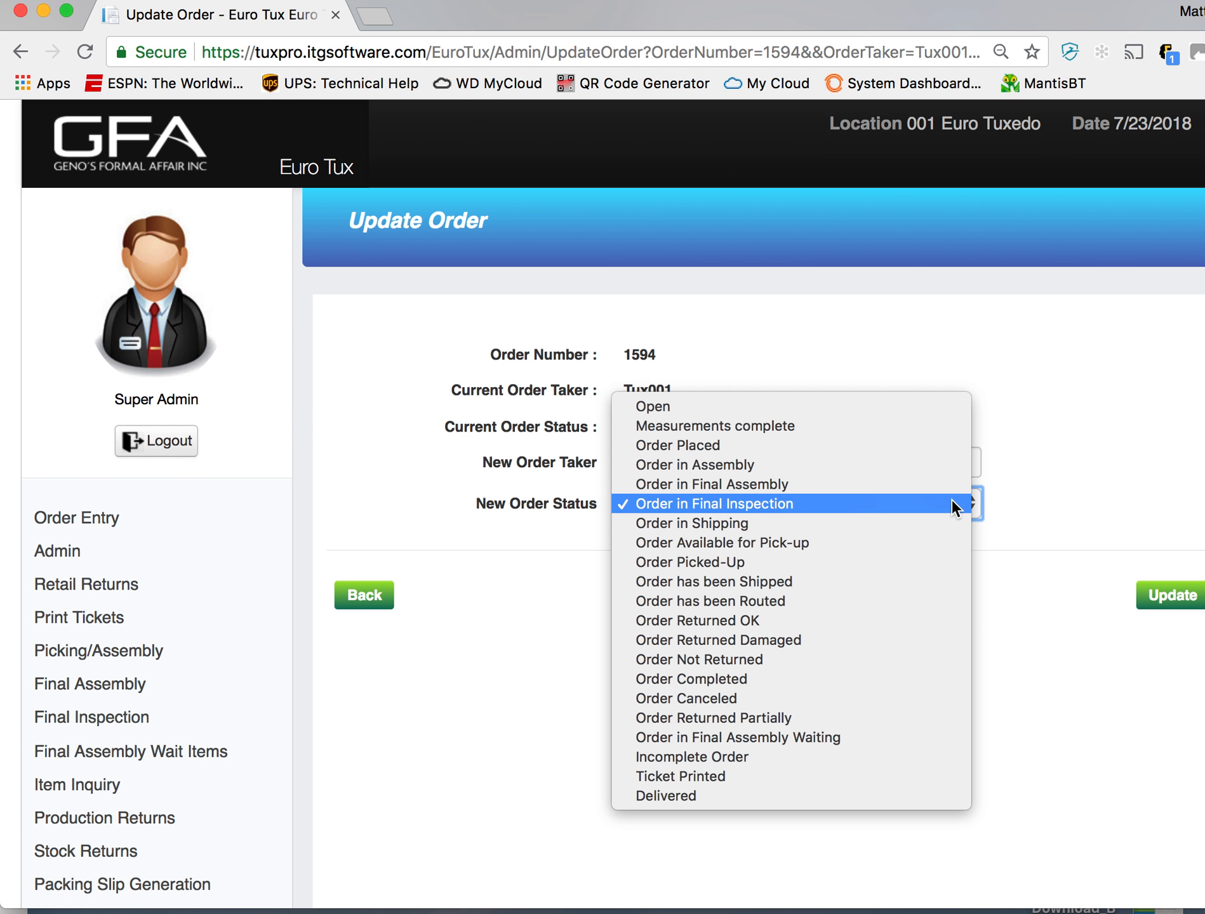
pyautogui.click(923, 582)
pyautogui.click(1175, 596)
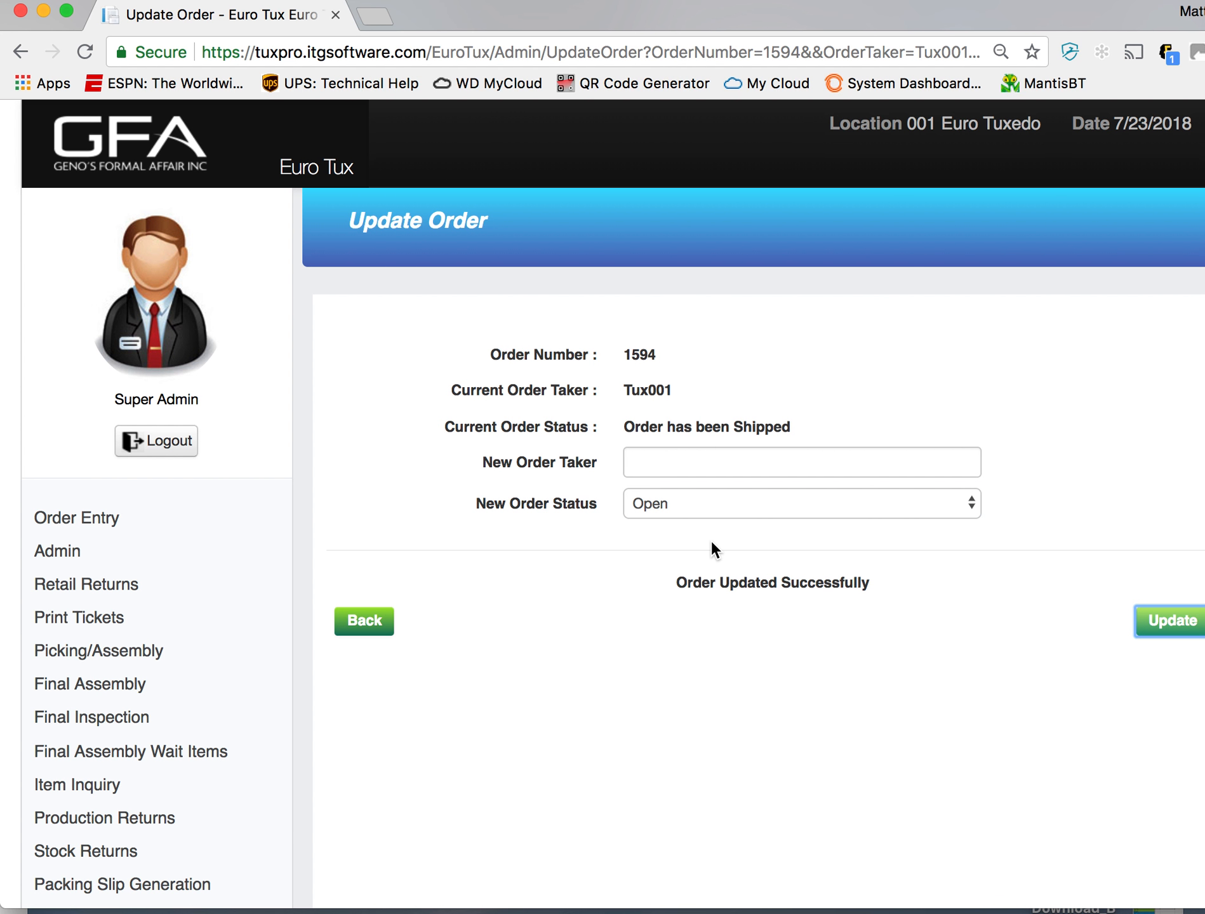
# - Return to Order Replacement and search again for the shipped Henry Clay prom order by its number
pyautogui.click(94, 519)
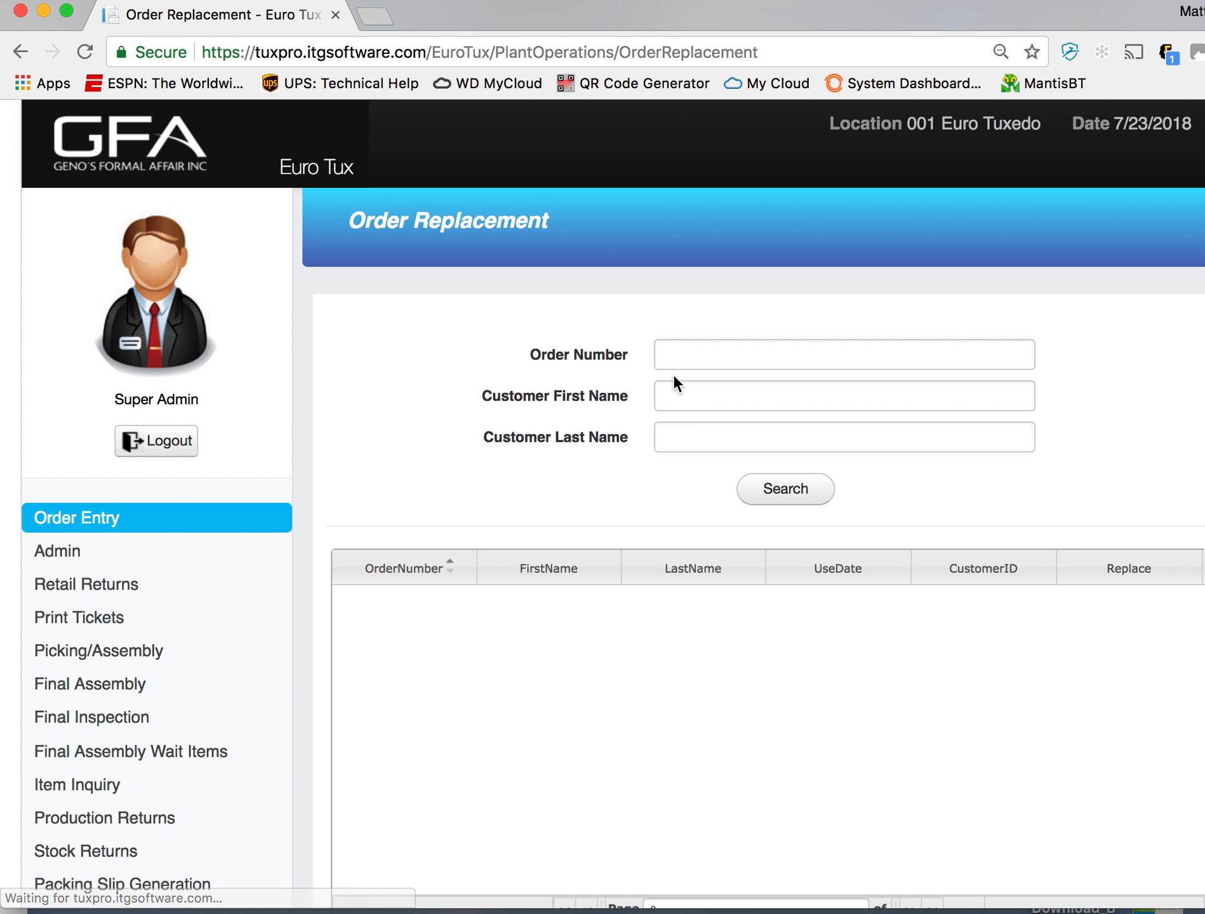
pyautogui.click(691, 357)
pyautogui.write('1594')
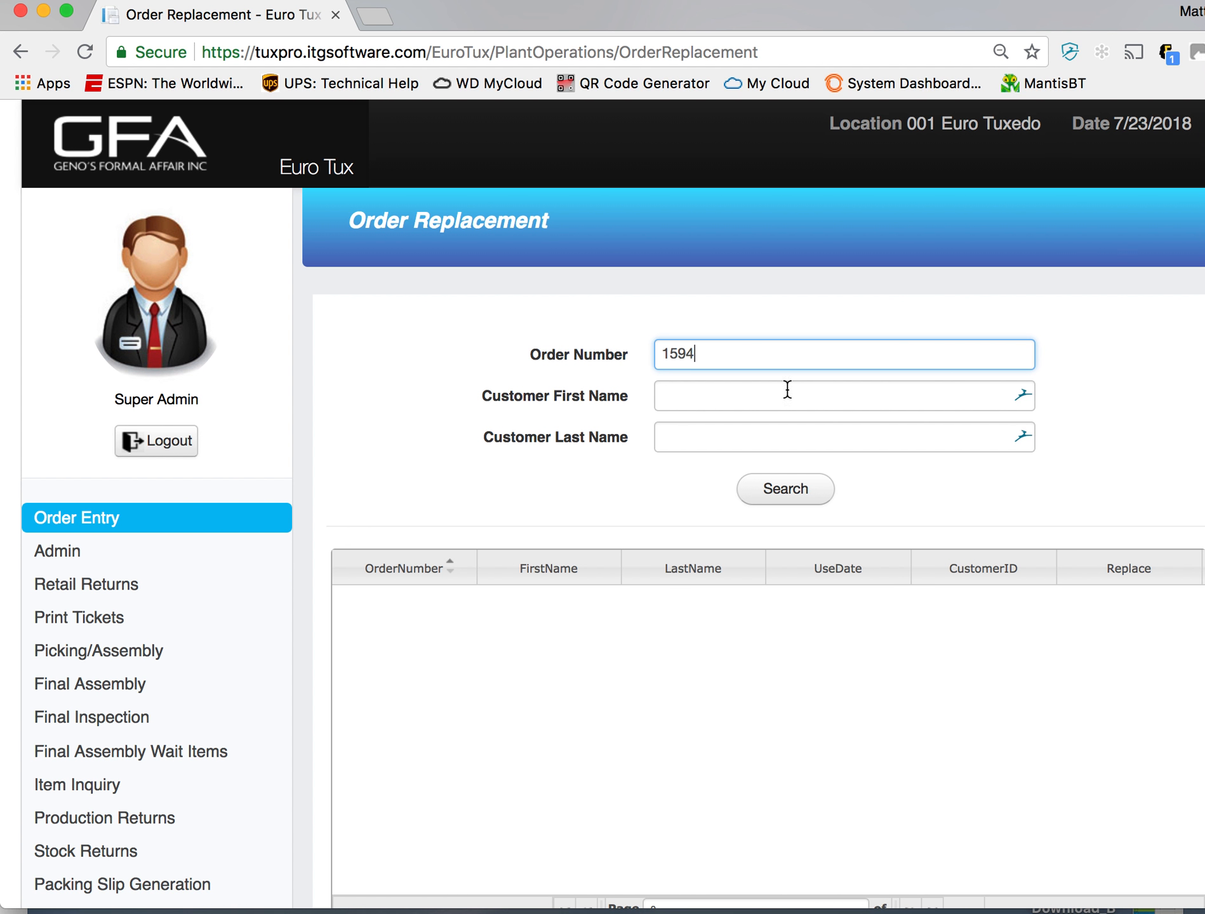
pyautogui.click(784, 494)
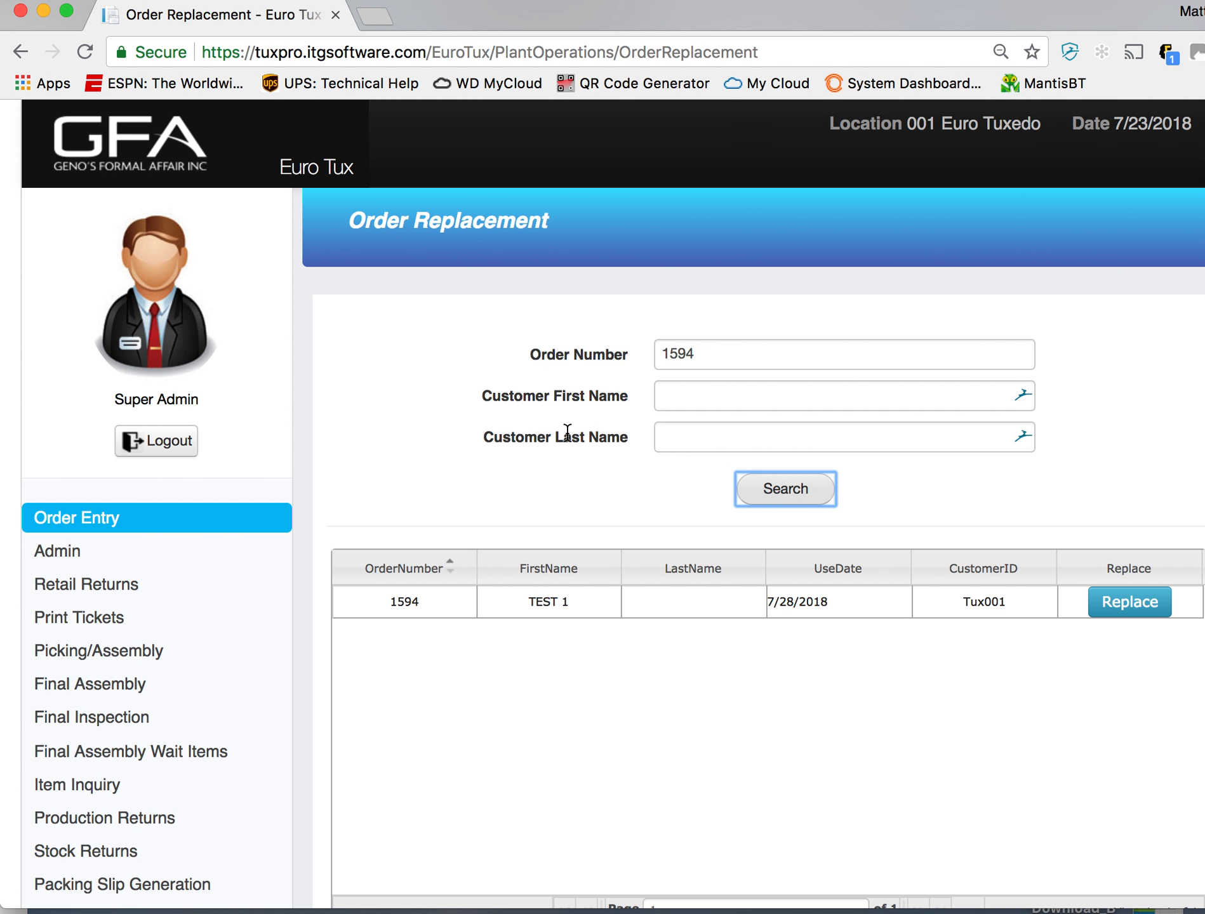
# - Open the order for replacement and select the coat and shirt as the items to replace
pyautogui.click(1120, 611)
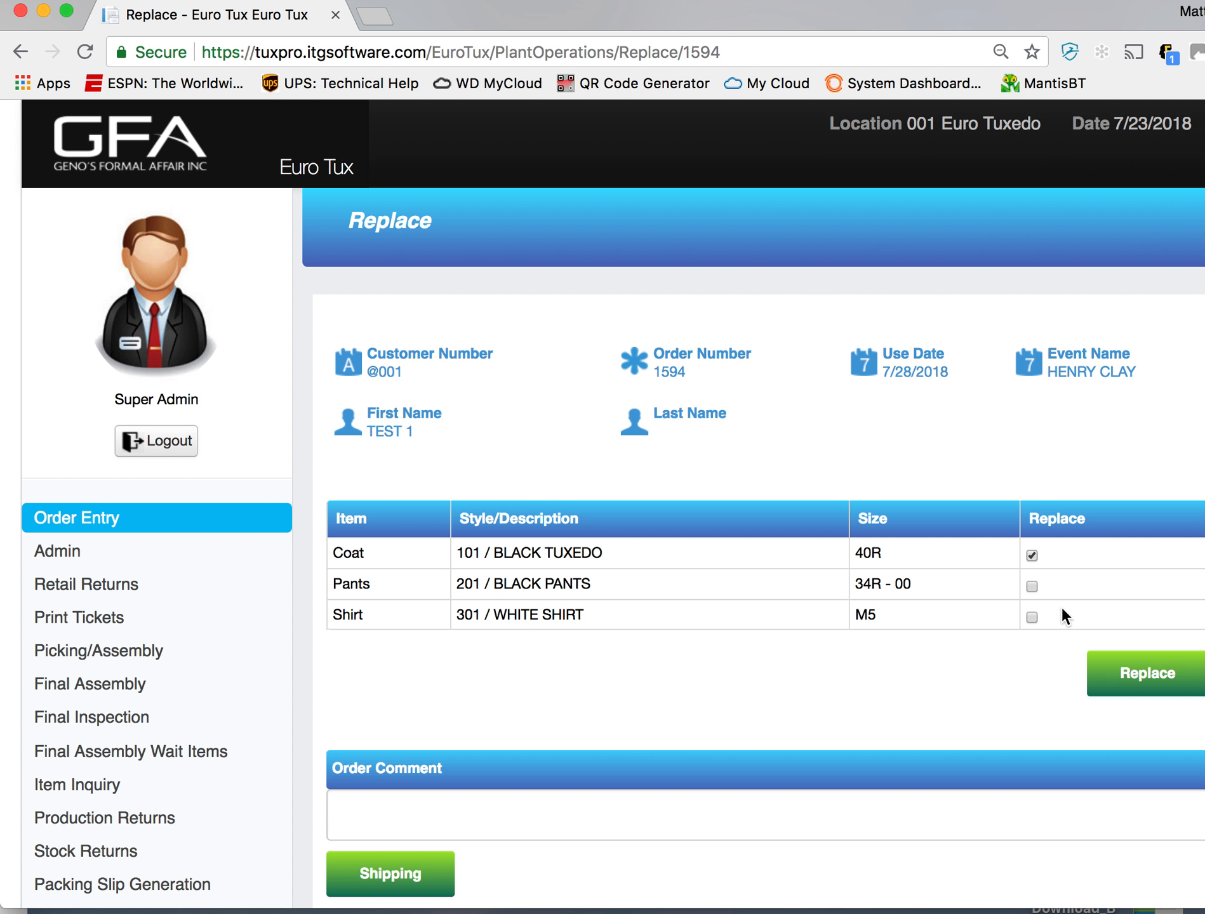
pyautogui.click(1033, 623)
pyautogui.click(1098, 694)
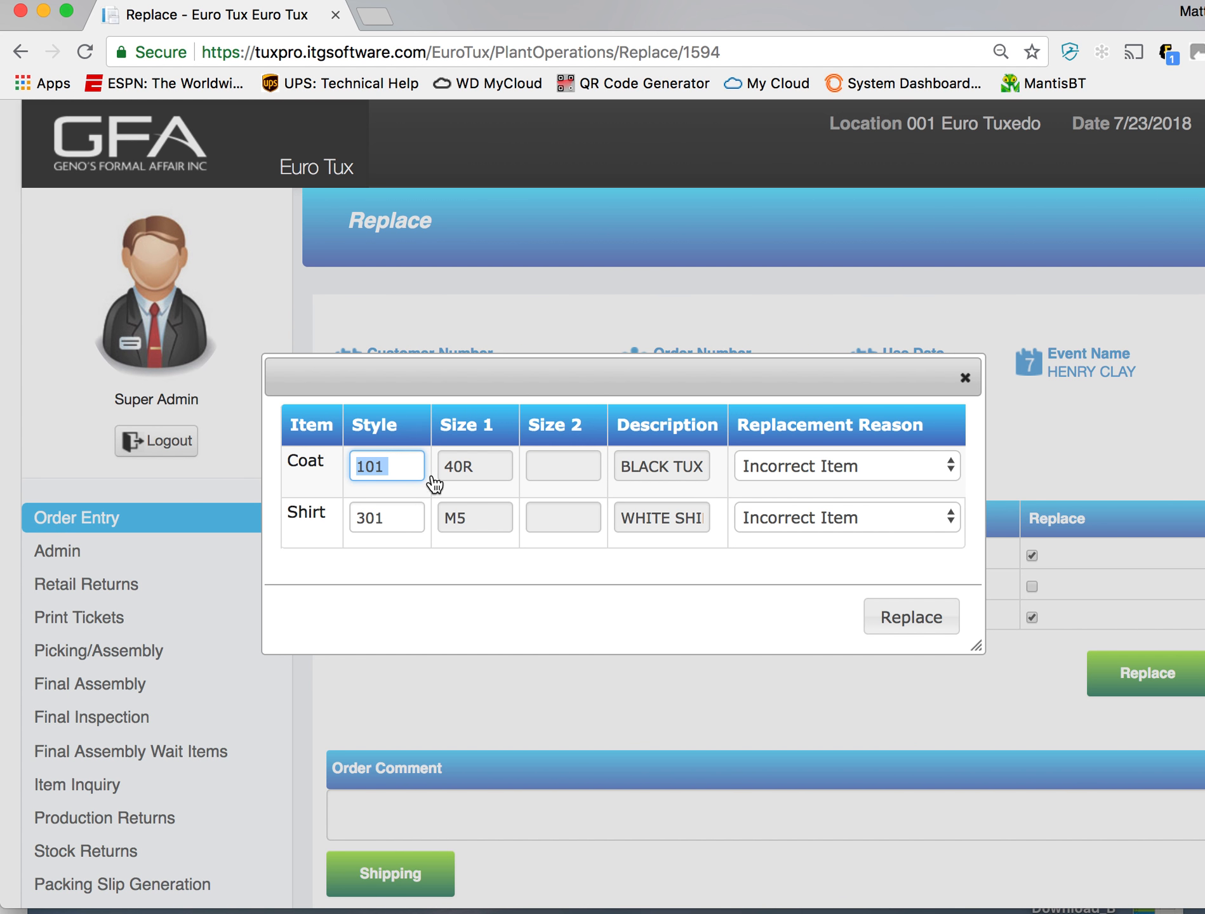
# - Set the replacement reason of both the coat and the shirt to Damaged Item and submit the replacement
pyautogui.click(885, 473)
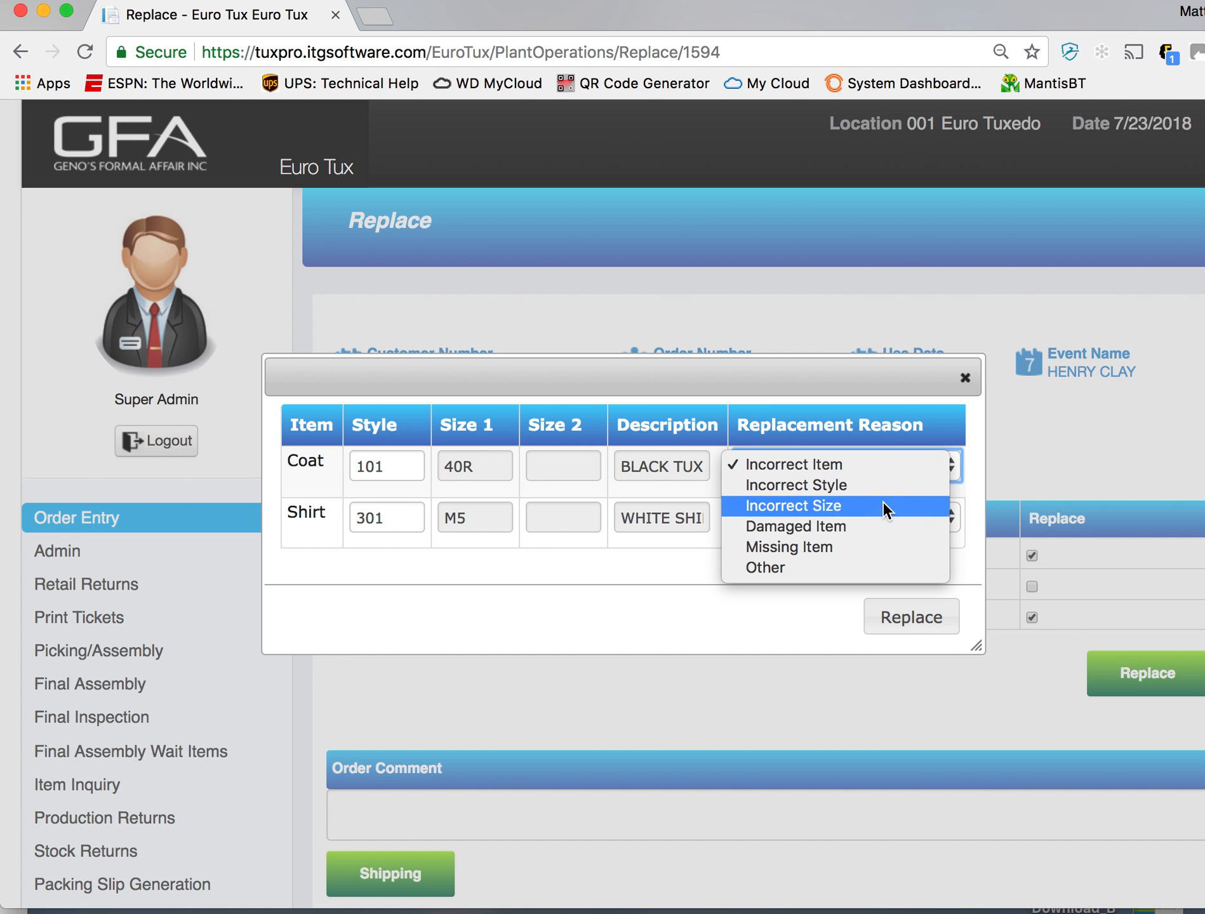
pyautogui.click(881, 524)
pyautogui.click(889, 521)
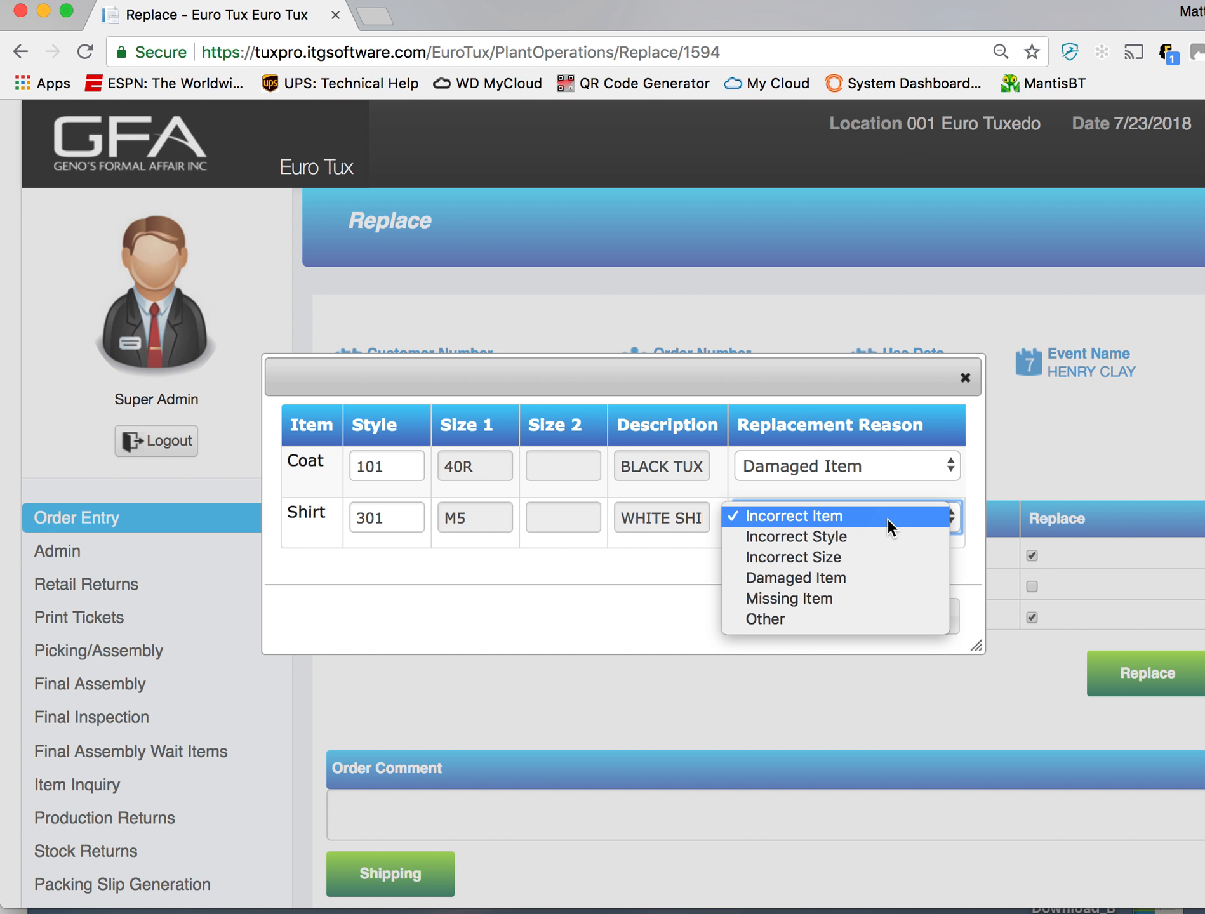
pyautogui.click(896, 582)
pyautogui.click(840, 466)
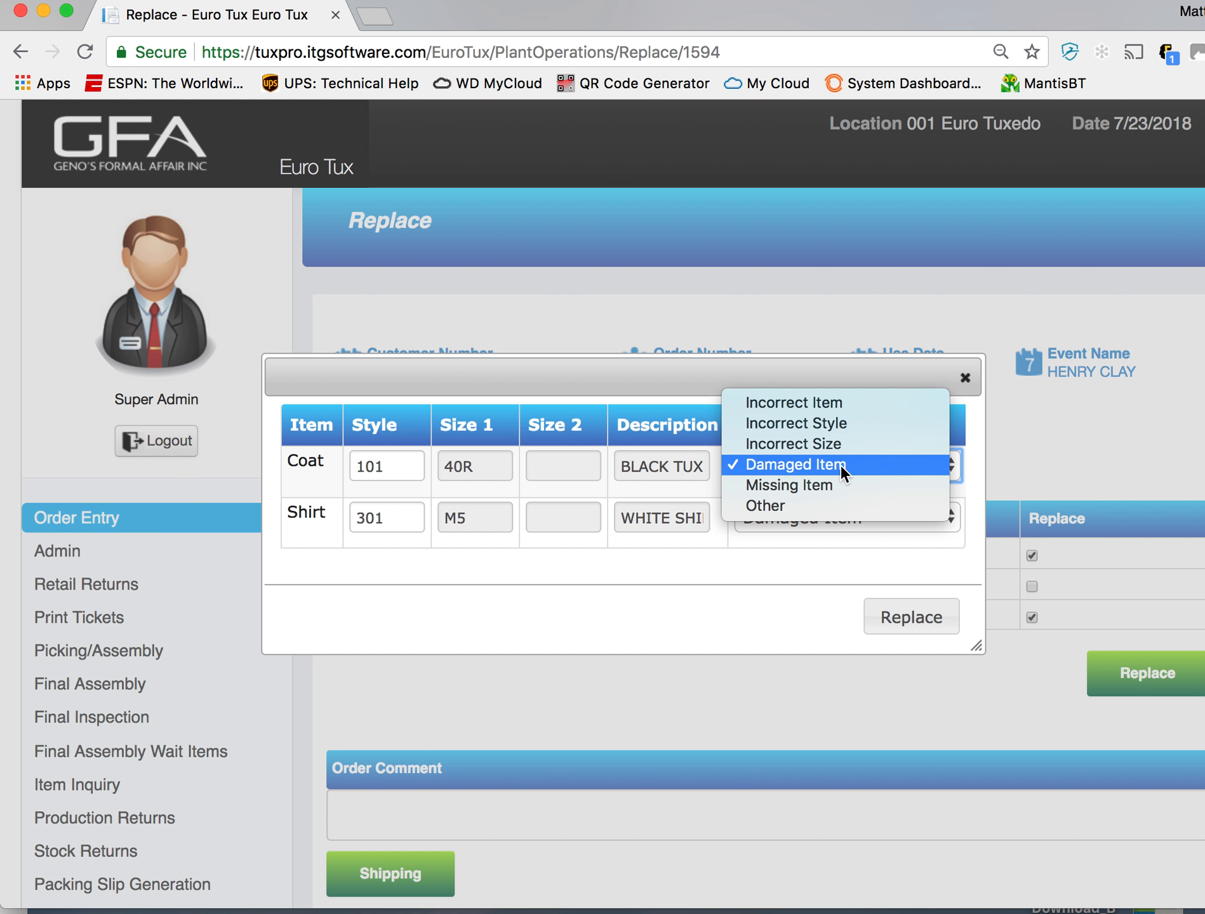
pyautogui.click(851, 534)
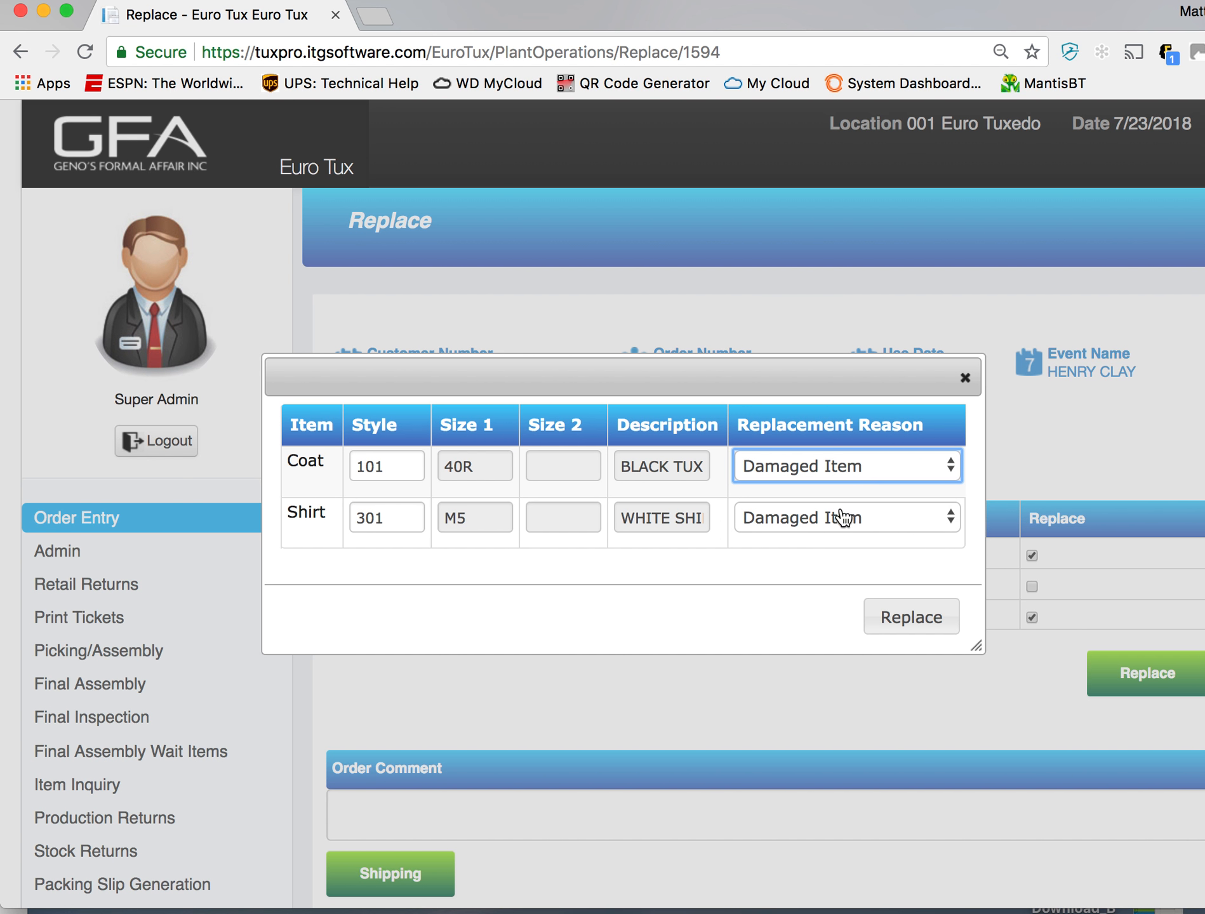
pyautogui.click(899, 618)
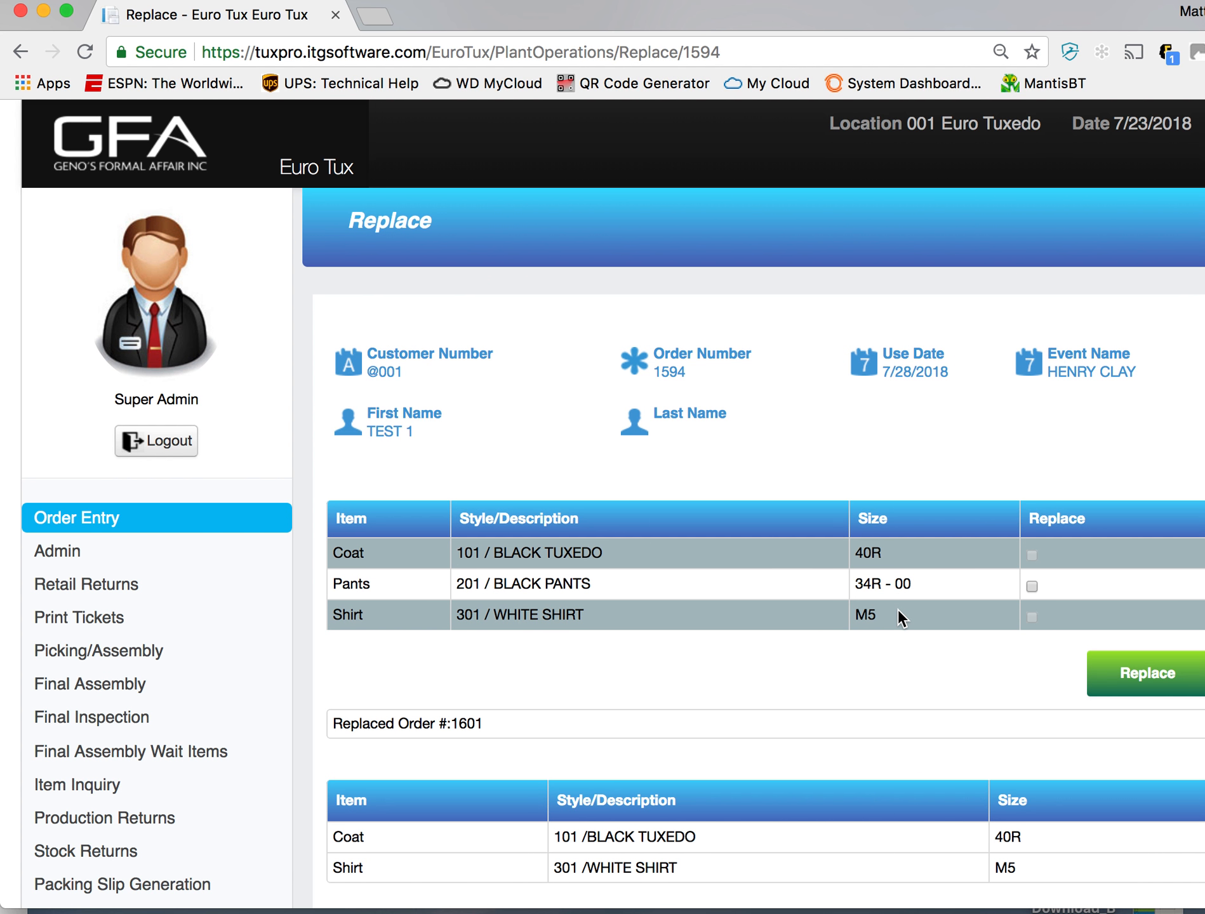
# - Open the replacement order's shipping details and enter pickup date 07/23/2018 and pickup time 12:00 PM
pyautogui.scroll(-3, 706, 708)
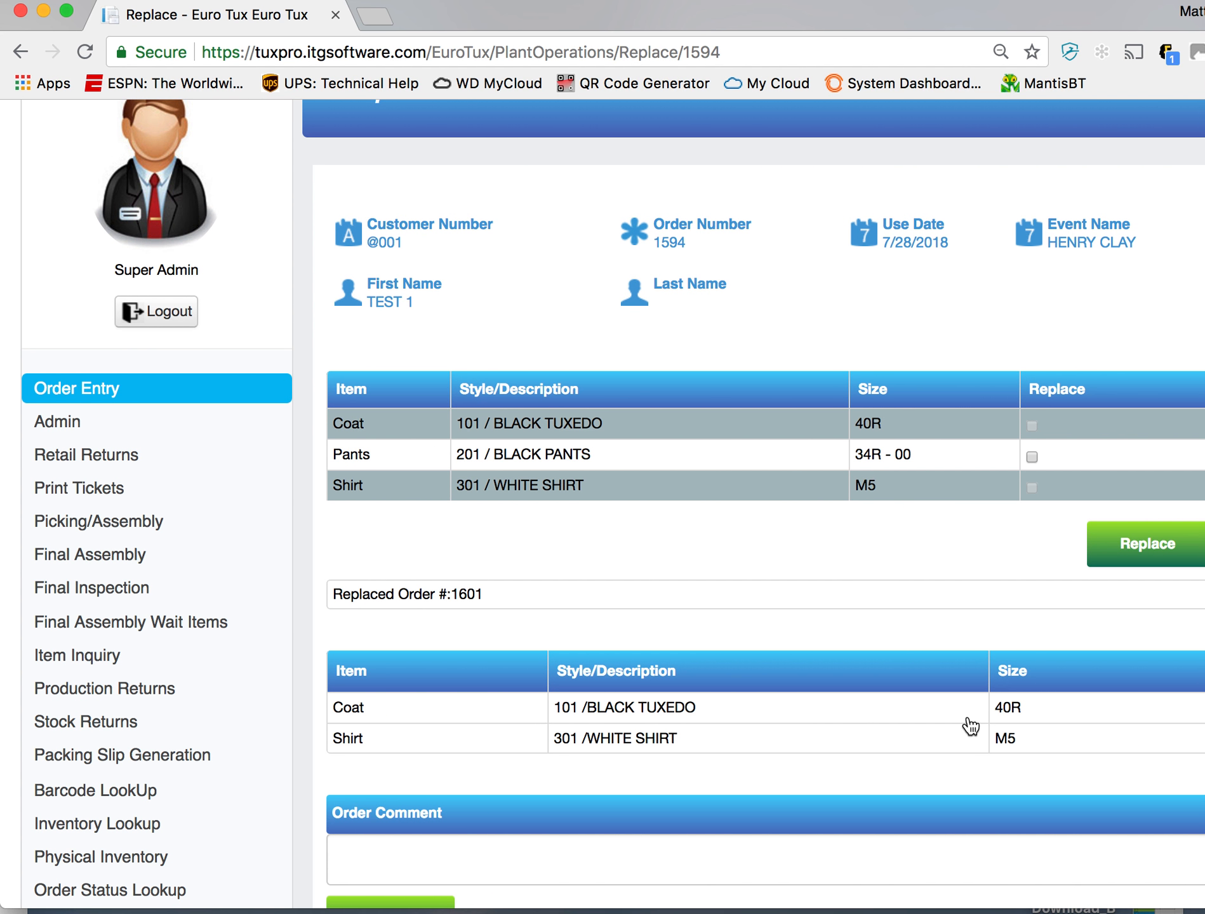
pyautogui.doubleClick(478, 594)
pyautogui.scroll(-2, 551, 646)
pyautogui.click(560, 796)
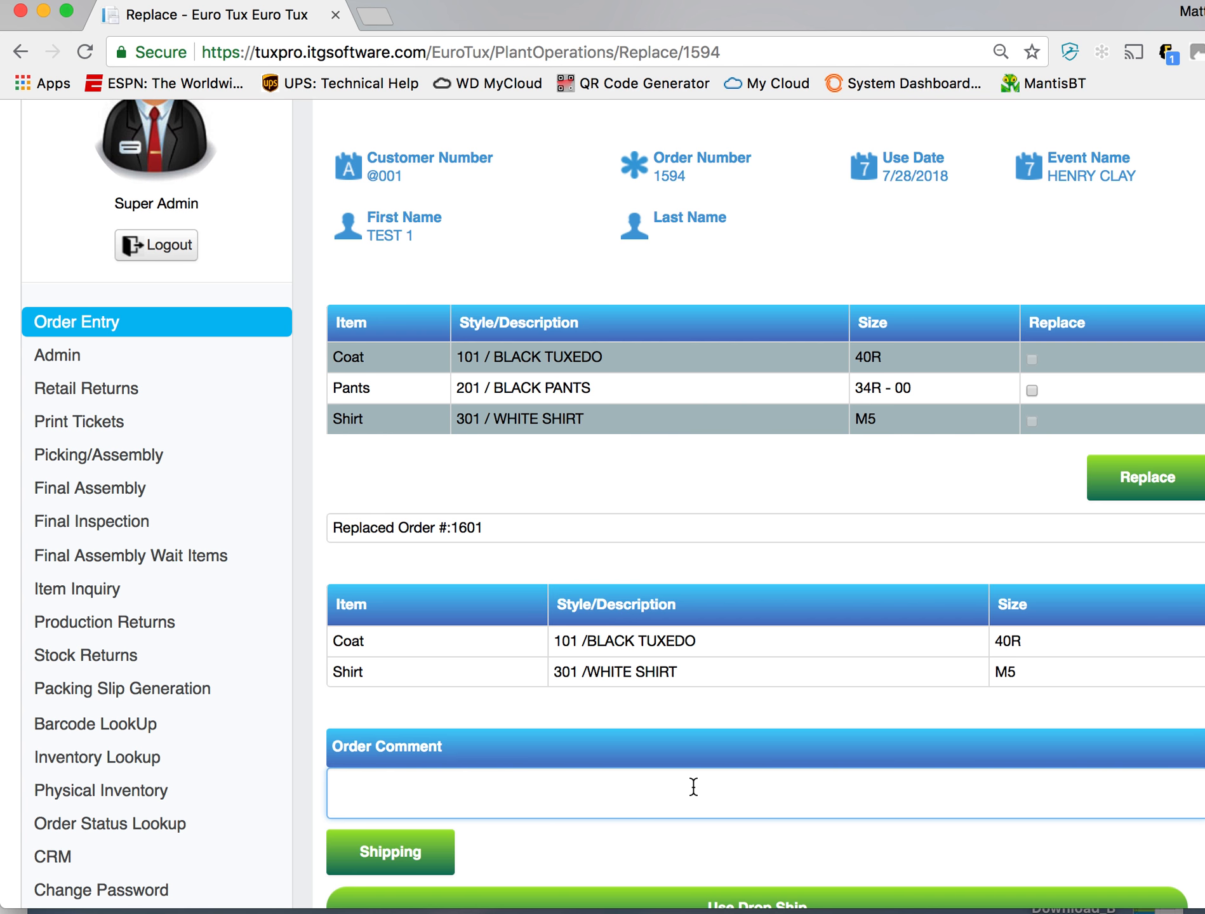
pyautogui.scroll(-3, 692, 787)
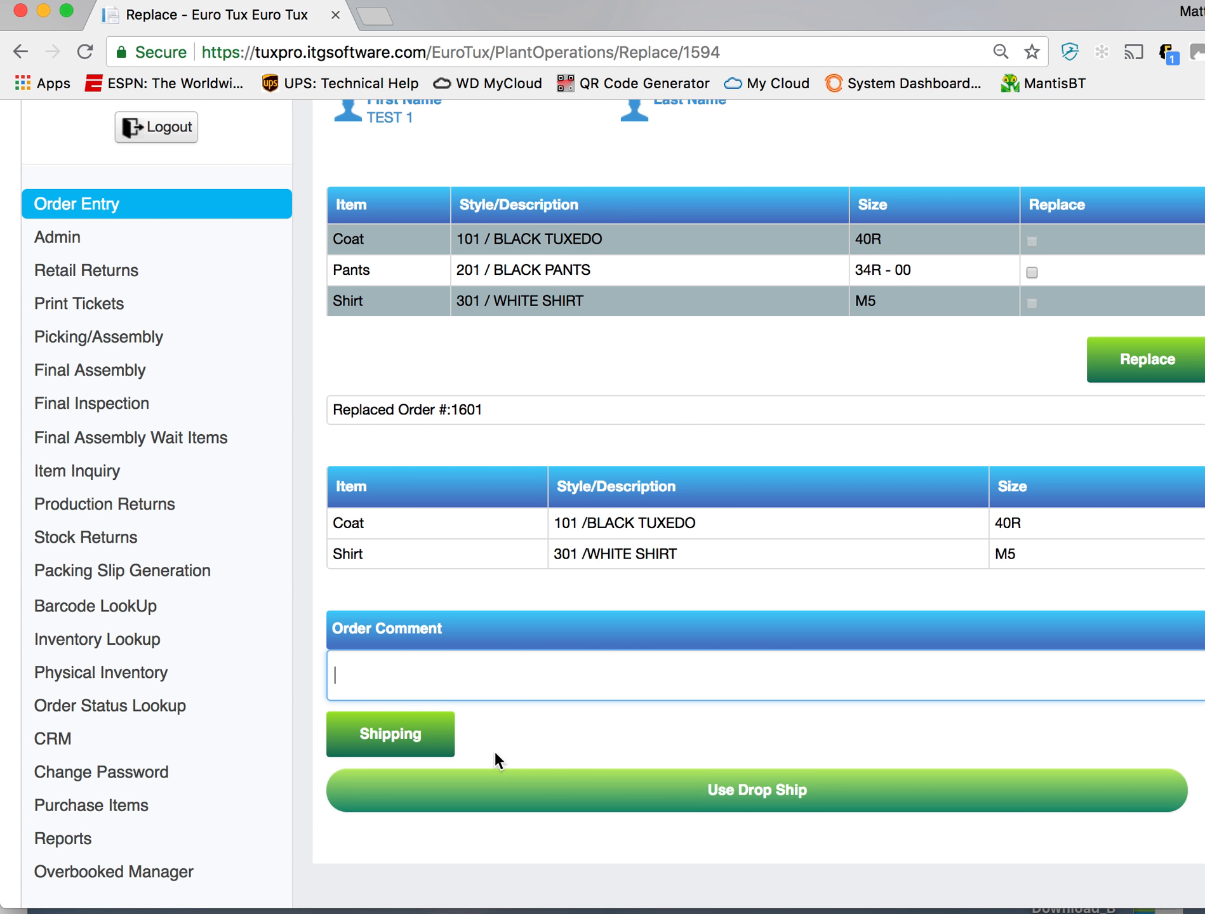
pyautogui.click(409, 730)
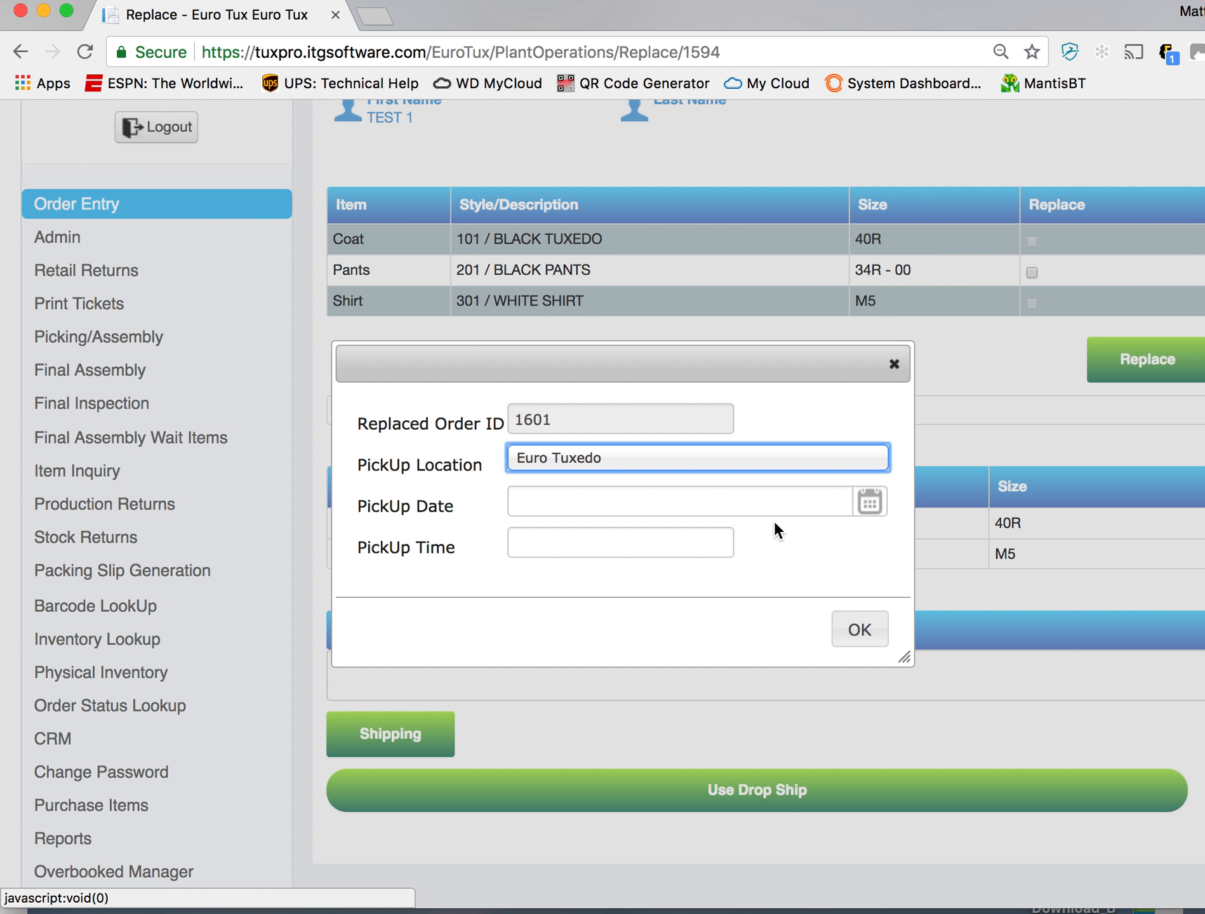
pyautogui.click(858, 509)
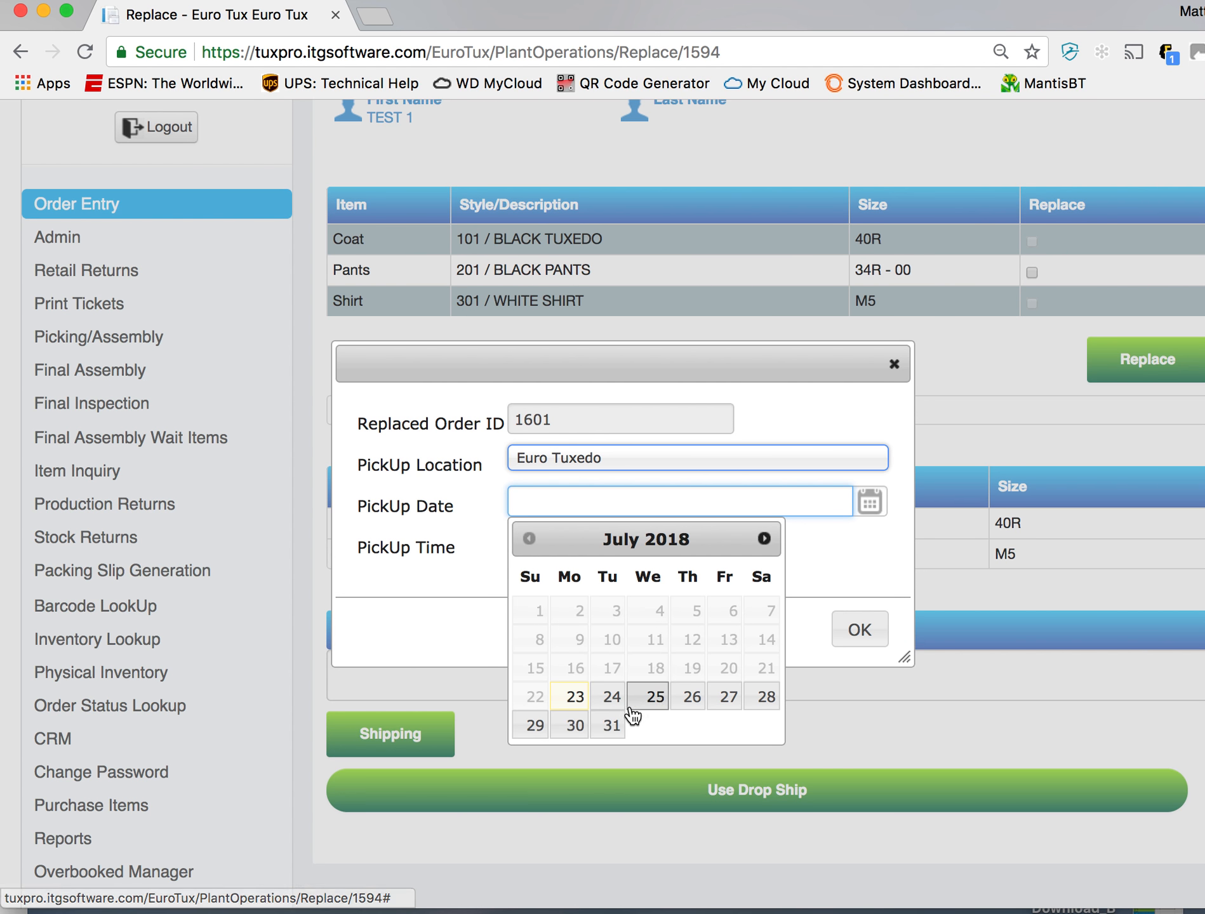
pyautogui.click(576, 698)
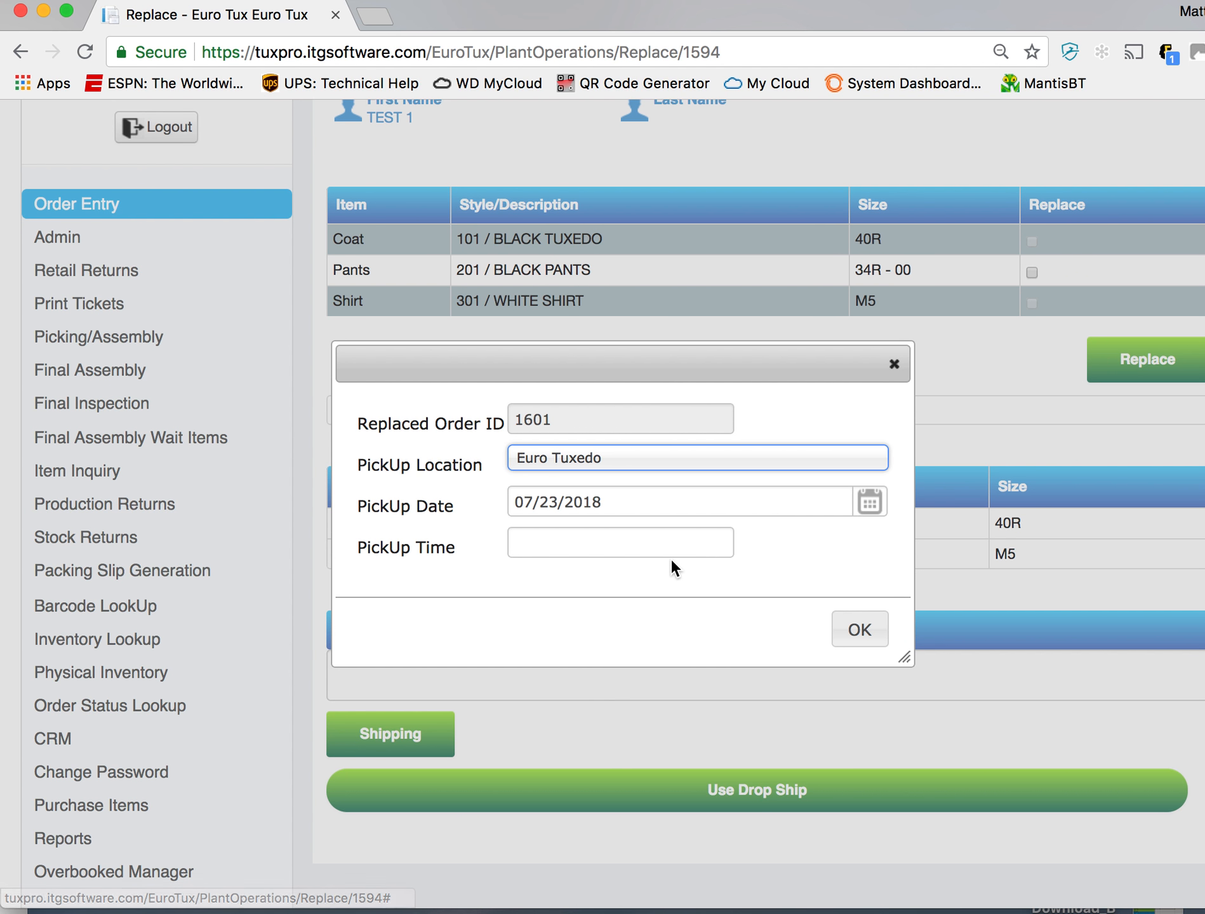
pyautogui.click(668, 552)
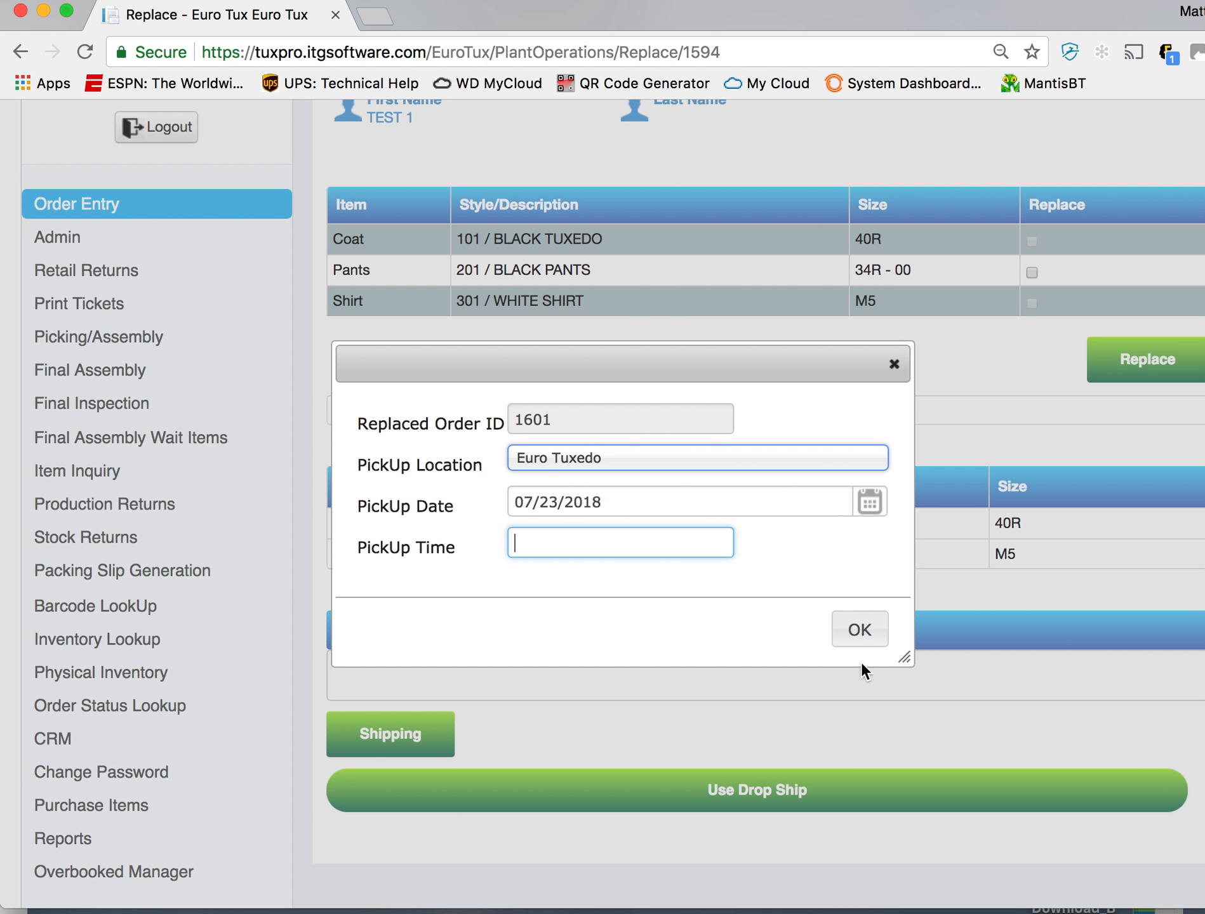
pyautogui.write('12')
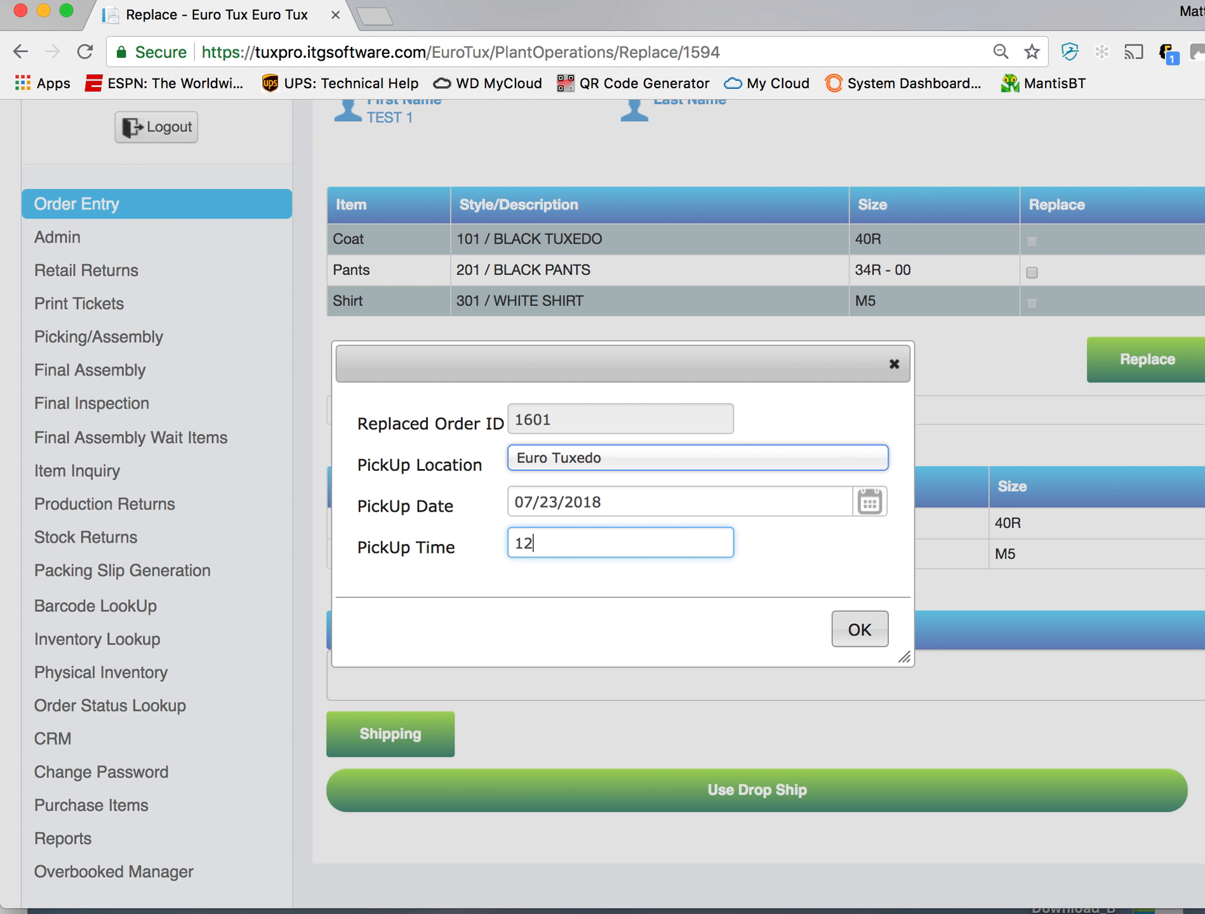
pyautogui.write(':00 PM')
# - Change the replacement order's pickup date to July 24, 2018 and confirm the shipping details
pyautogui.click(765, 511)
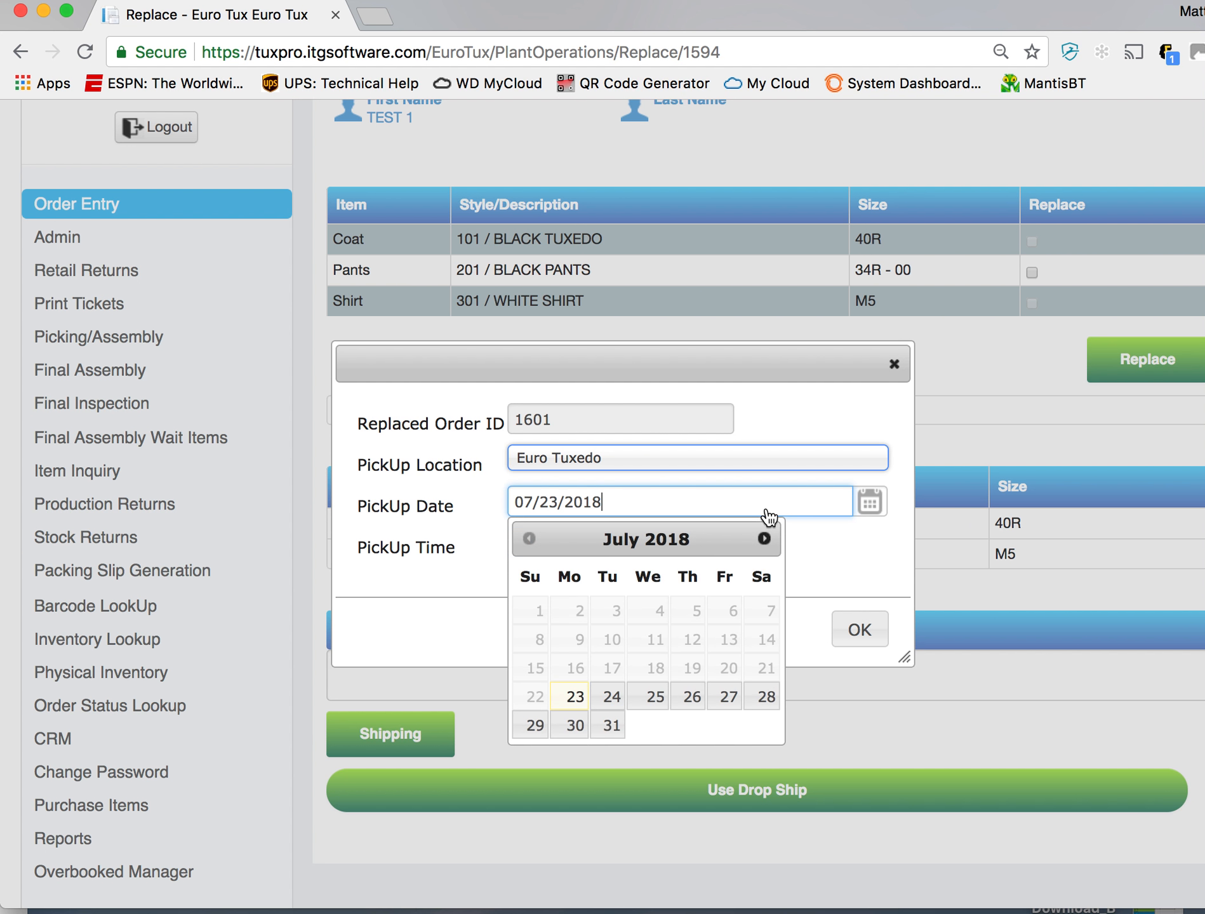
pyautogui.click(616, 693)
pyautogui.click(870, 635)
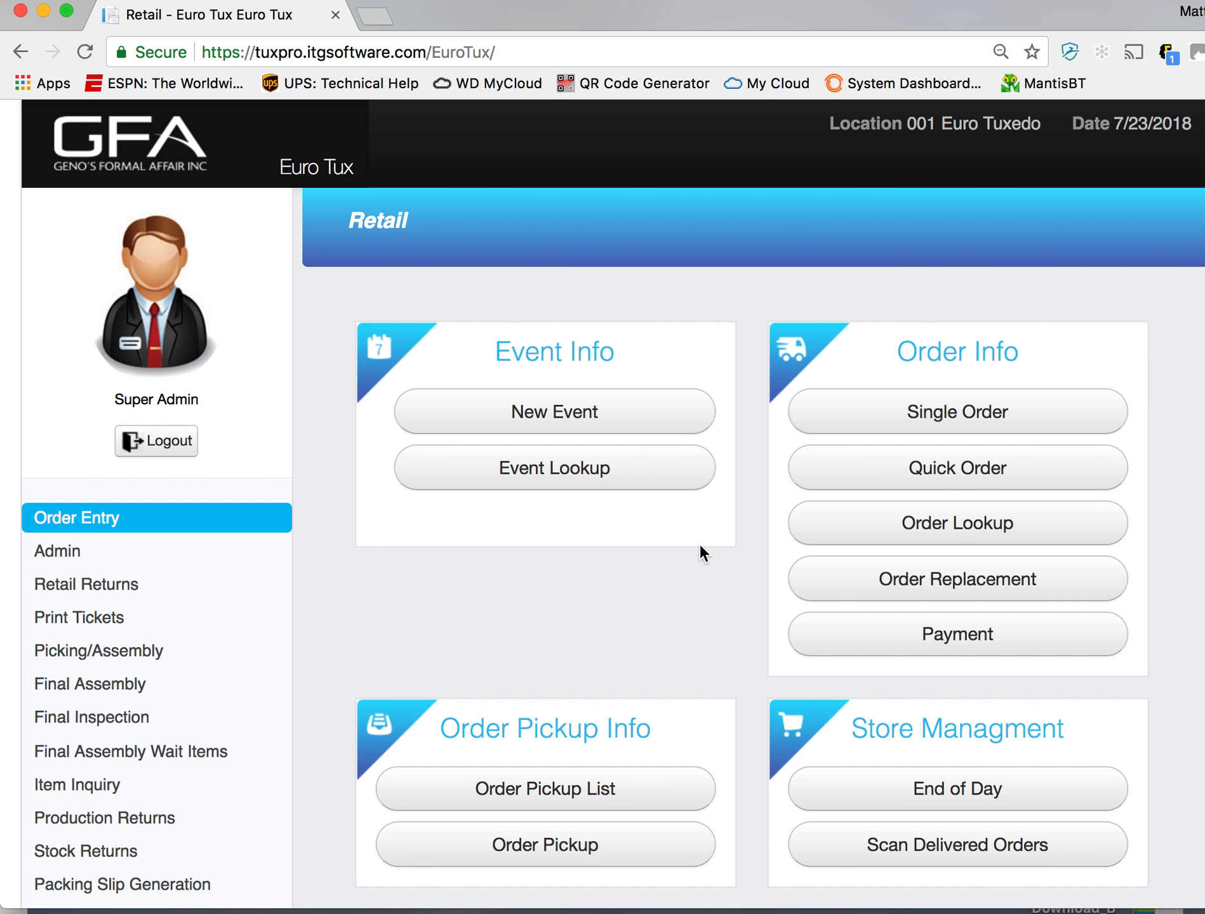
# - Look up the Henry Clay prom order in the Payment order lookup by its order number
pyautogui.click(944, 645)
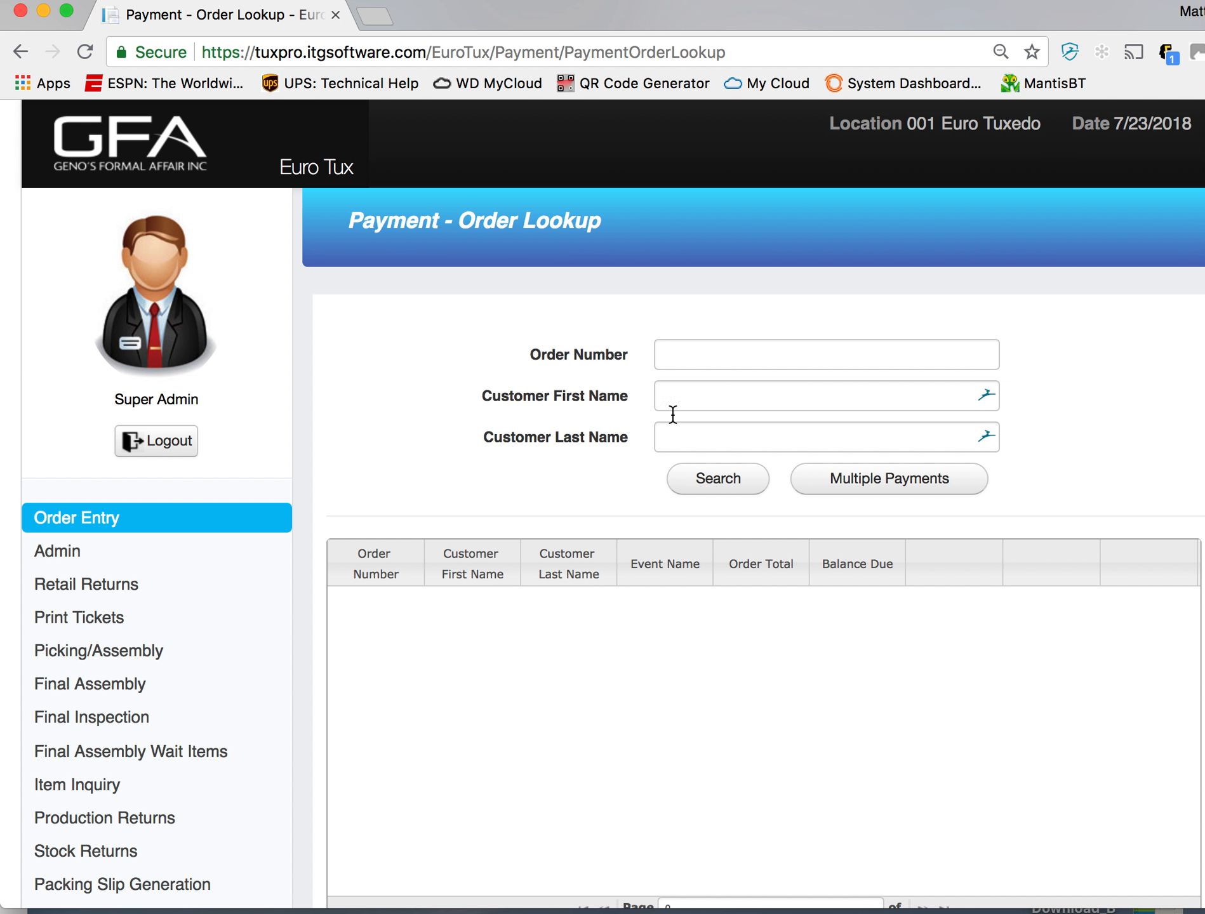
pyautogui.click(750, 360)
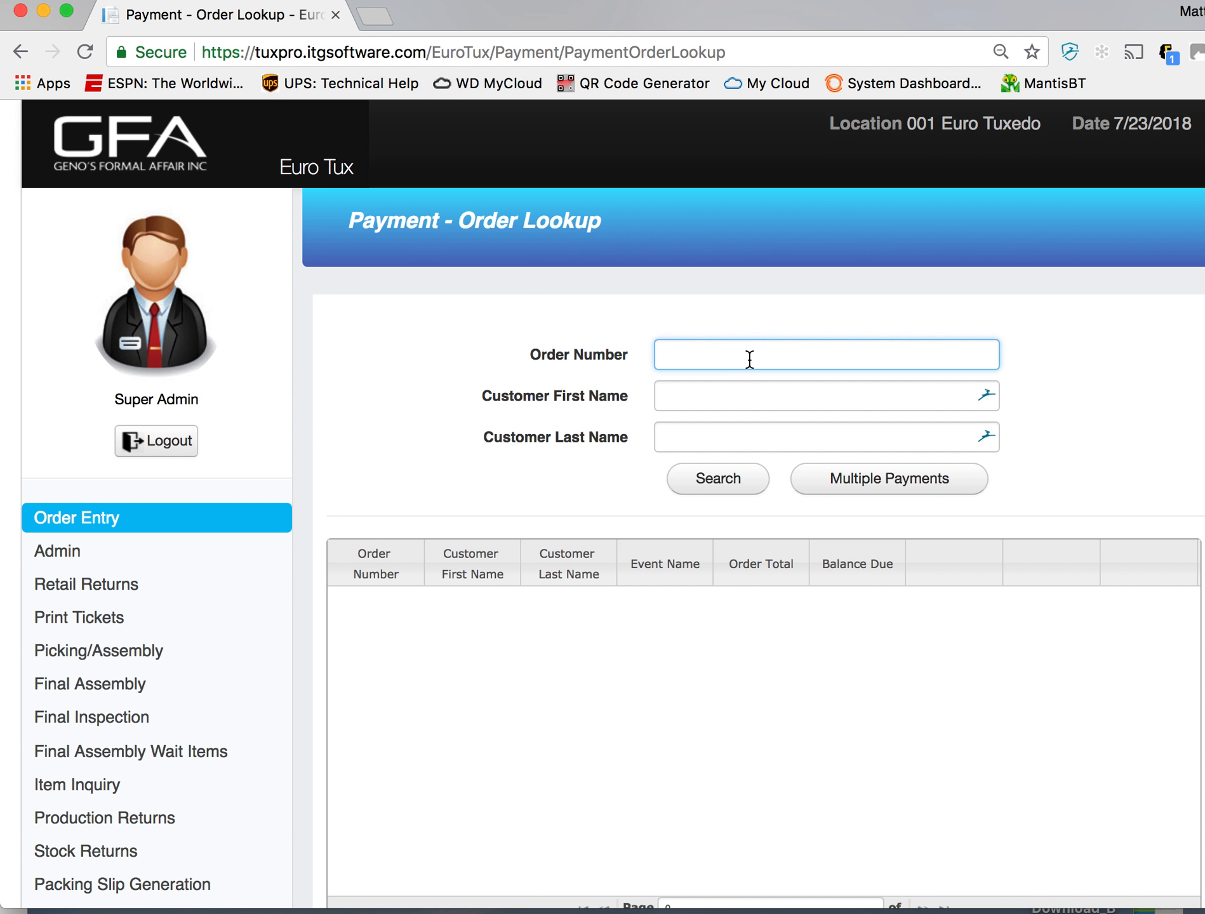
pyautogui.write('1594')
pyautogui.click(713, 488)
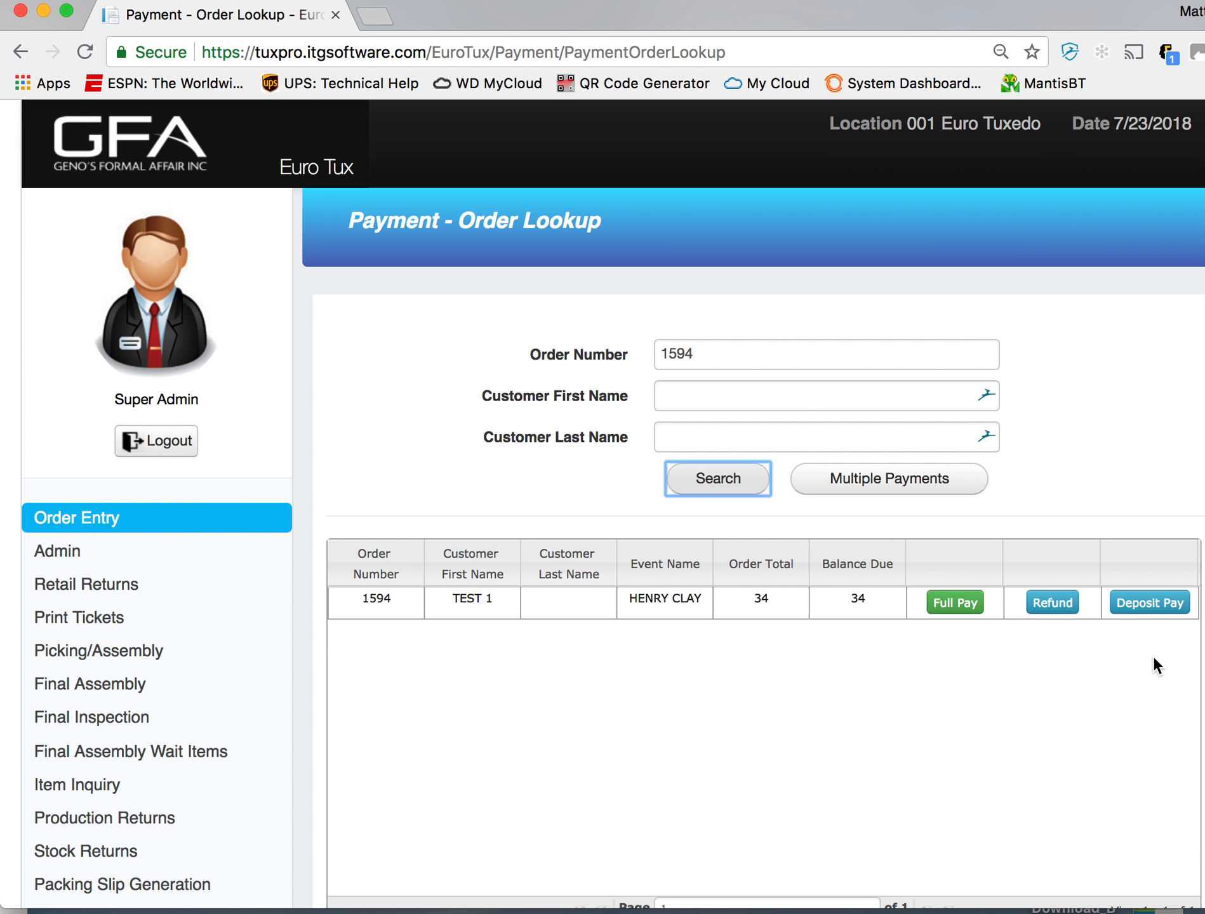
# - Open the Henry Clay order for full payment, set the deposit to 148, and try to submit the cash payment
pyautogui.click(962, 610)
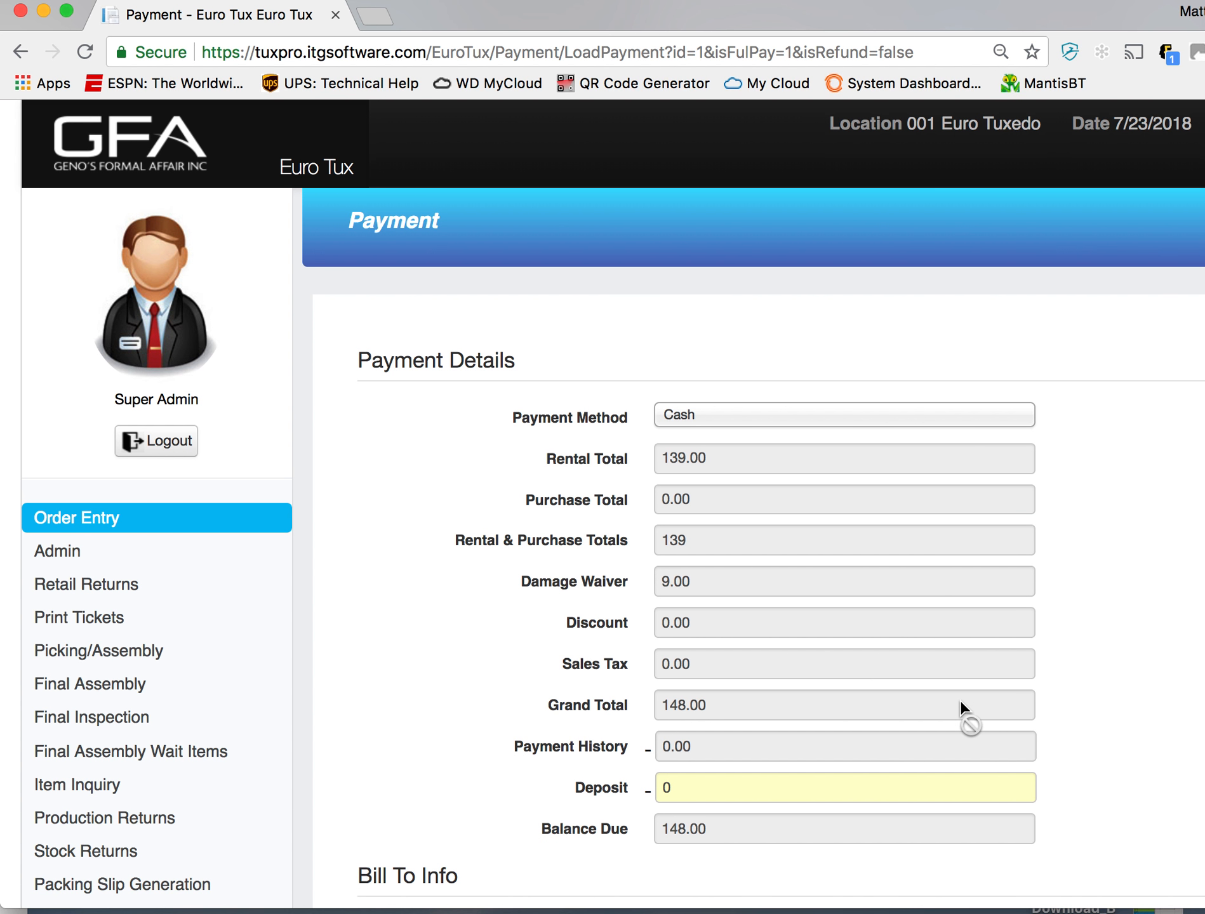
pyautogui.scroll(-5, 960, 699)
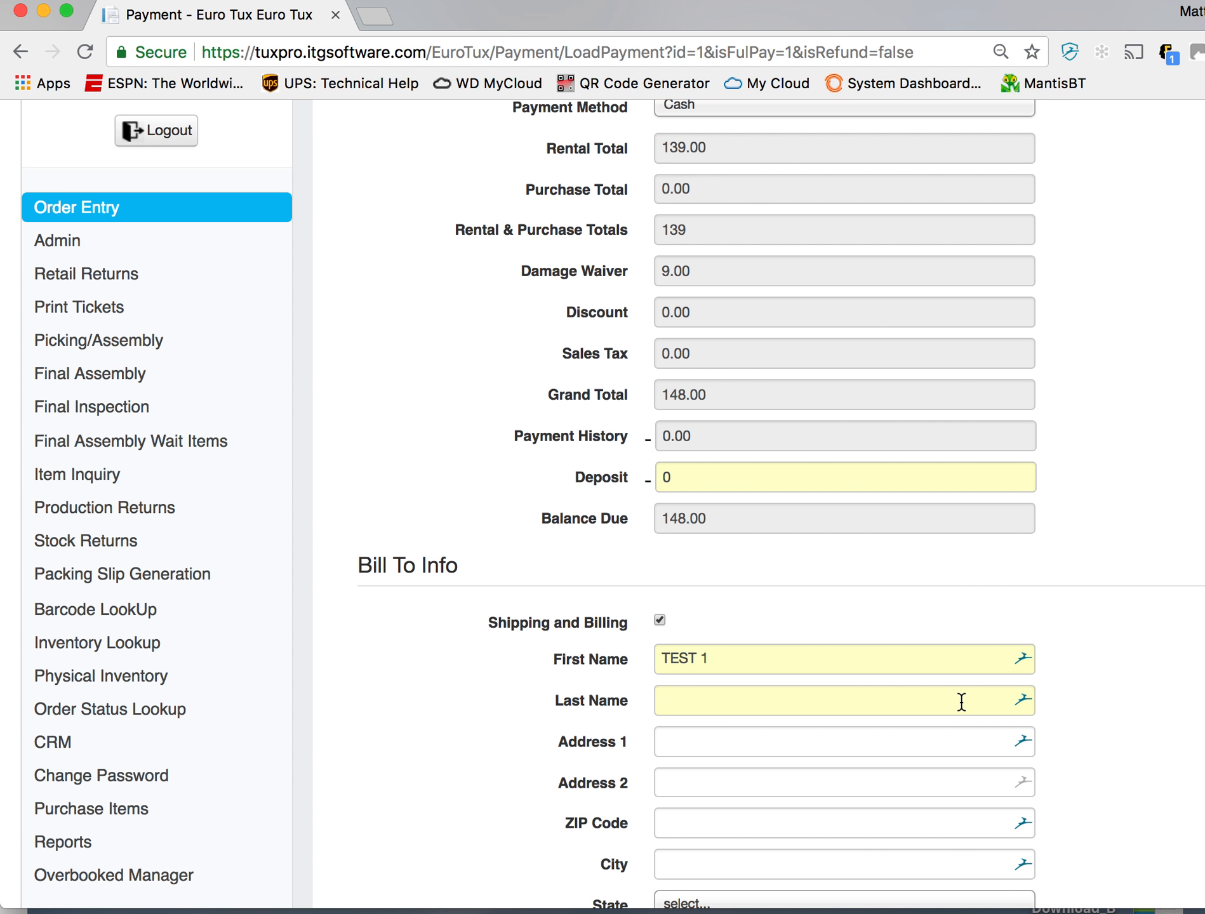
pyautogui.click(777, 478)
pyautogui.scroll(-5, 777, 478)
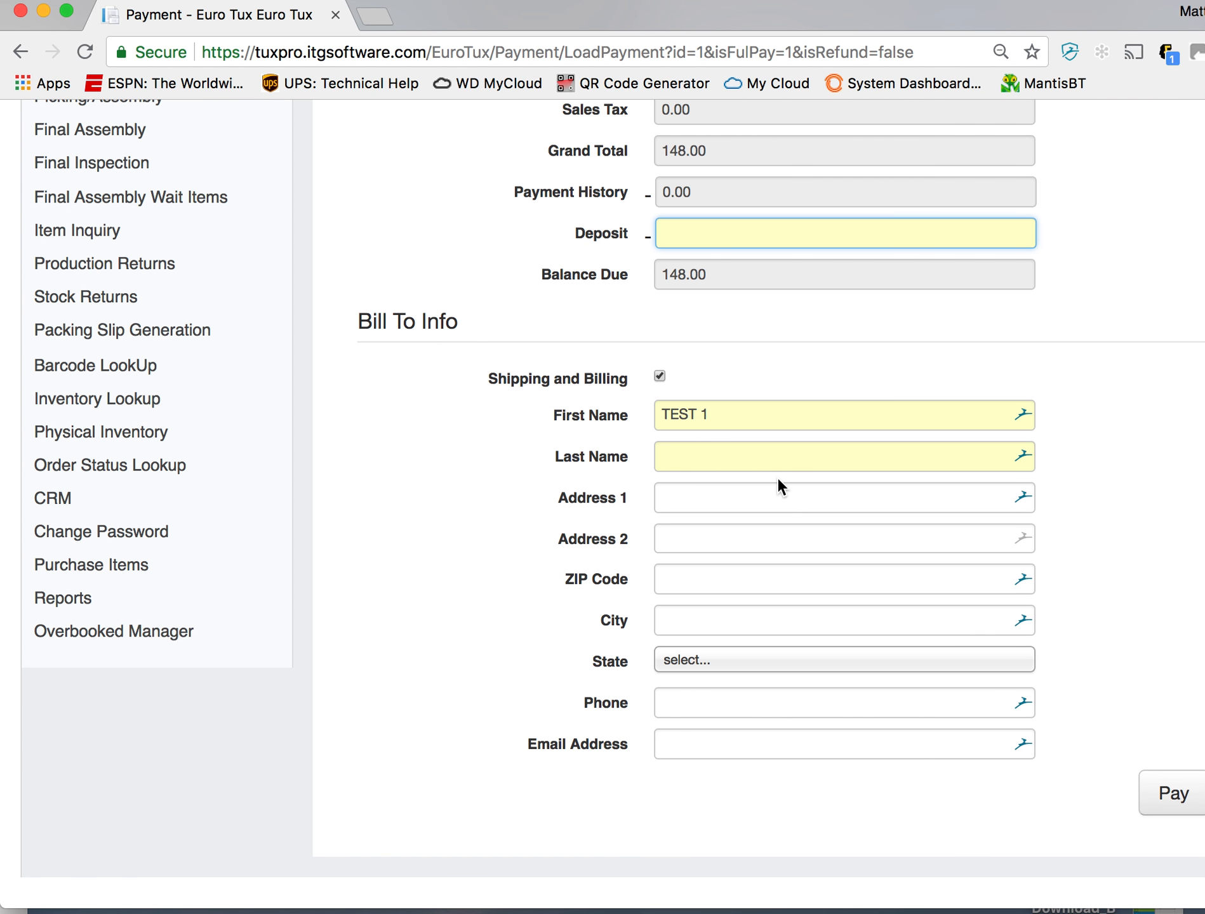
pyautogui.scroll(5, 778, 478)
pyautogui.scroll(3, 778, 478)
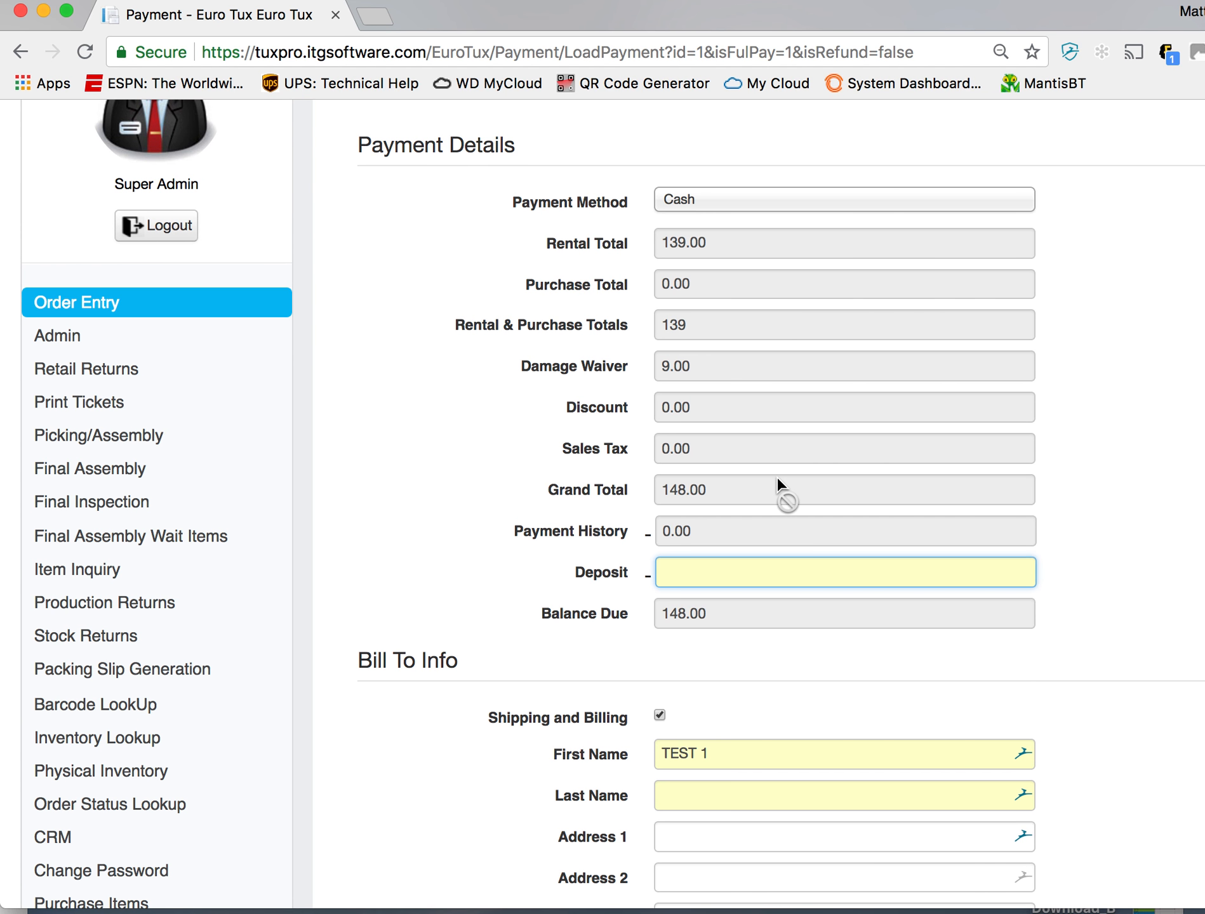
pyautogui.write('148')
pyautogui.scroll(-5, 1136, 590)
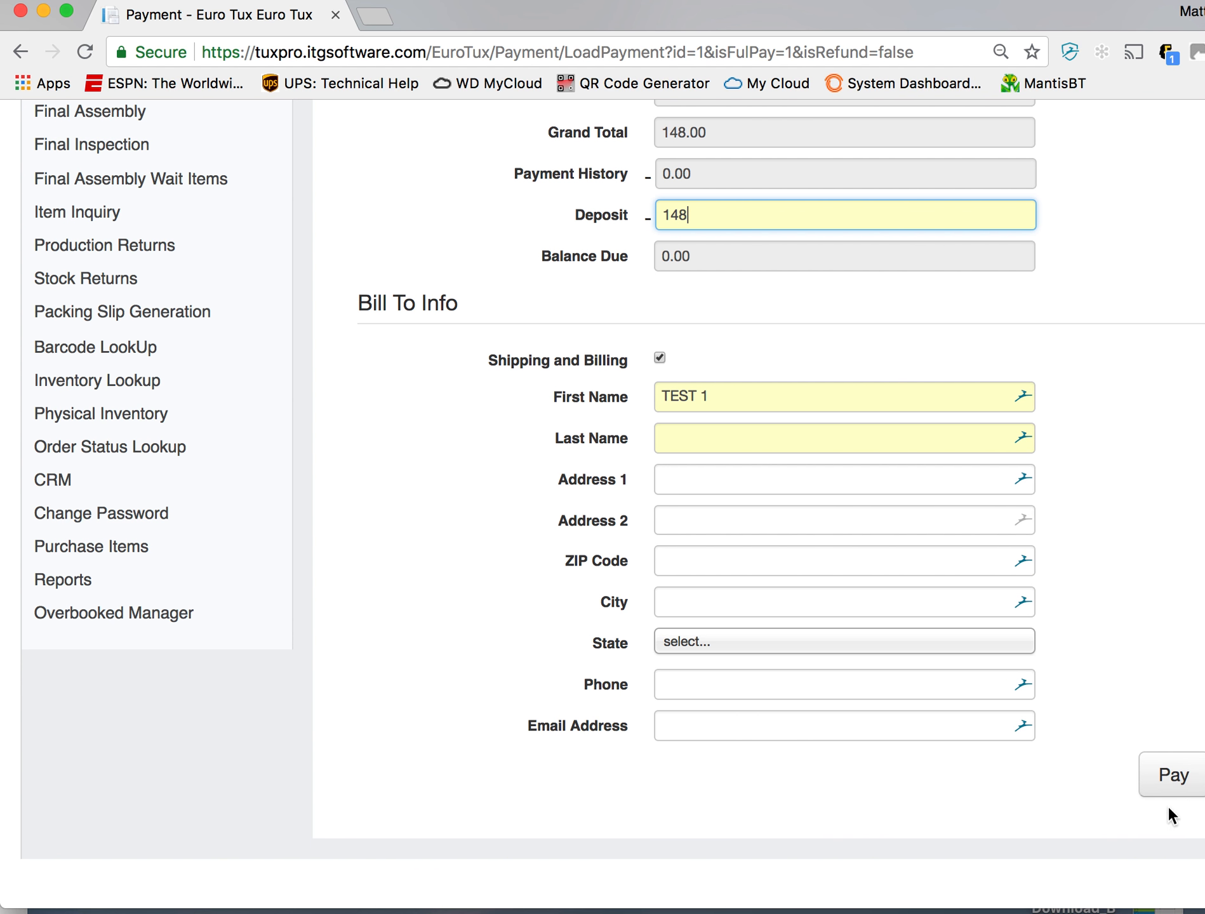
pyautogui.click(1168, 776)
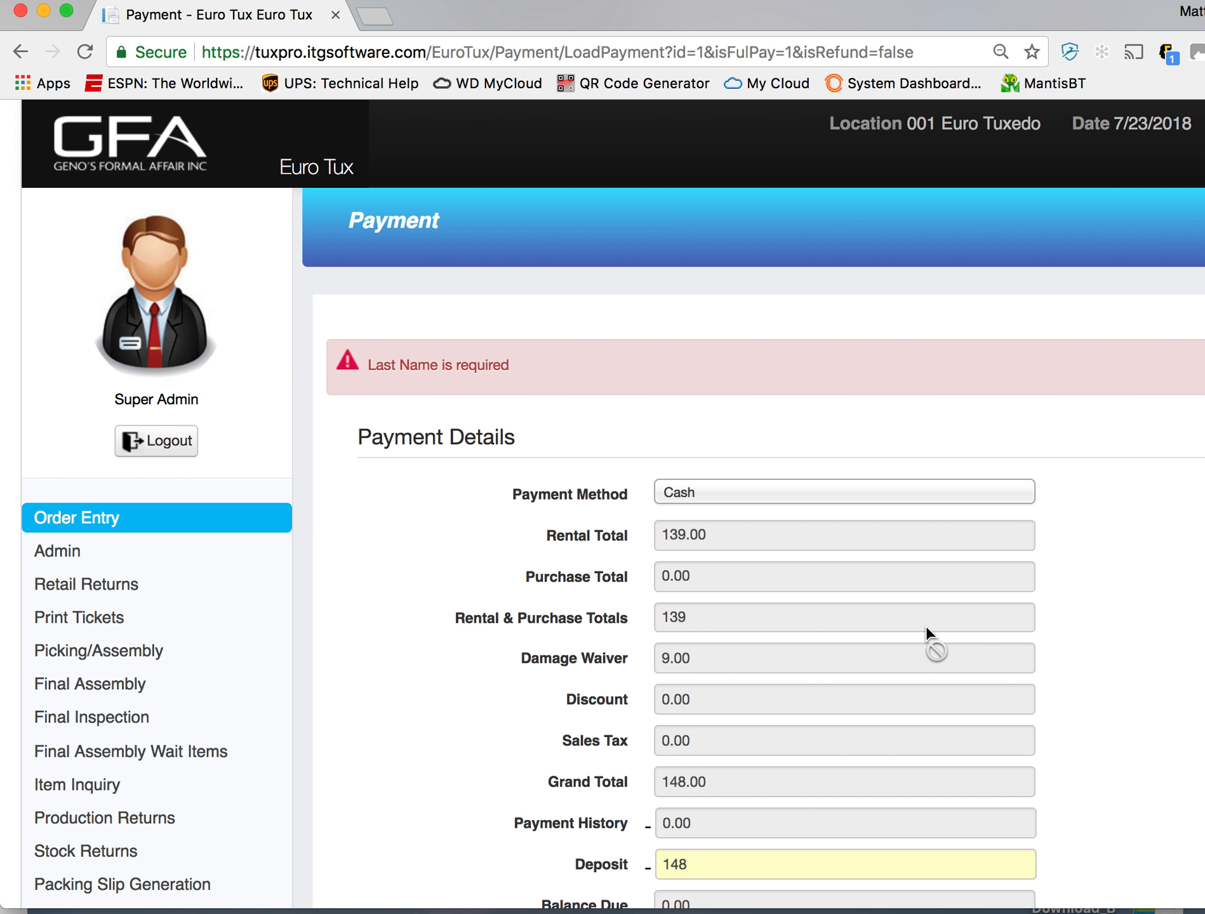
# - Enter the customer's last name in the billing information and submit the cash payment again
pyautogui.scroll(-6, 926, 632)
pyautogui.click(919, 659)
pyautogui.write('SSS')
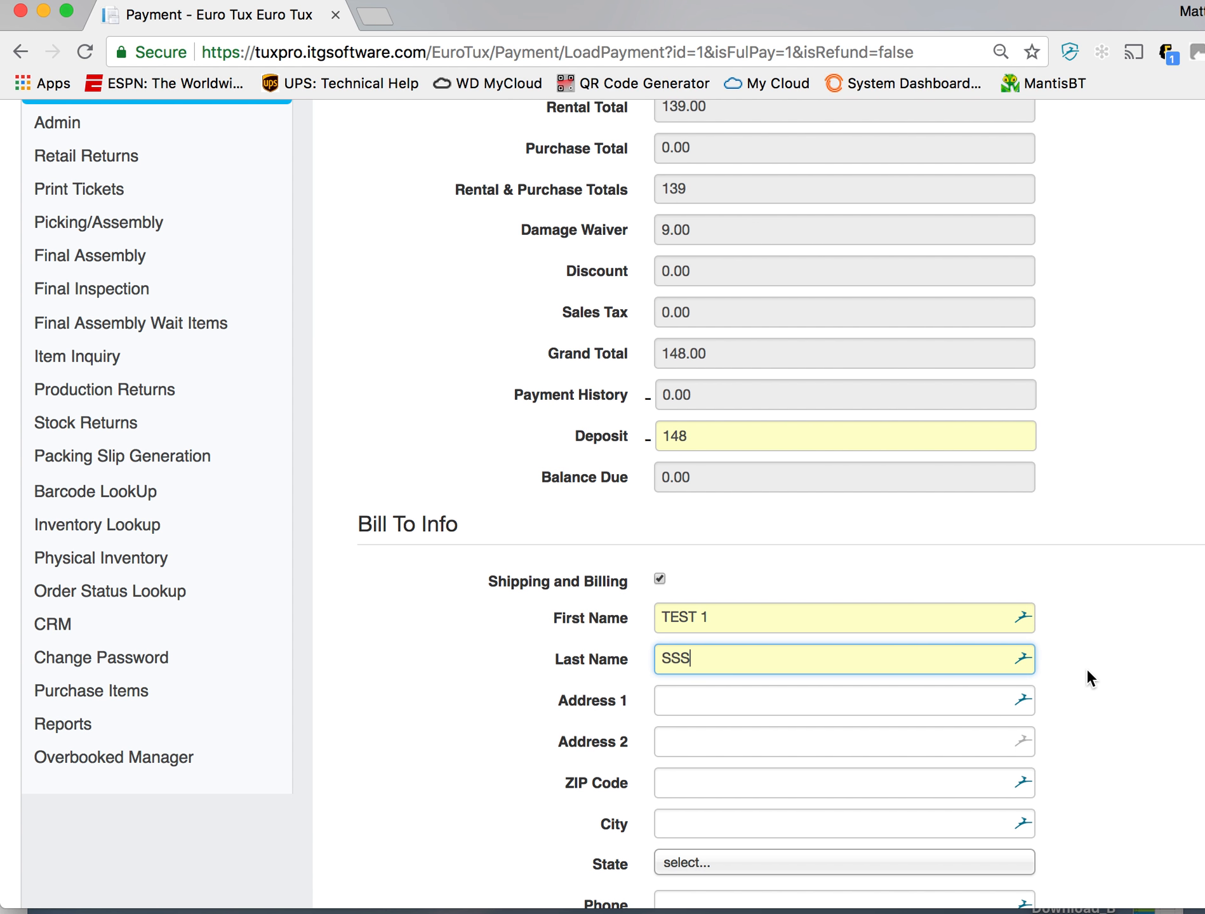
pyautogui.scroll(-4, 1087, 668)
pyautogui.click(1157, 735)
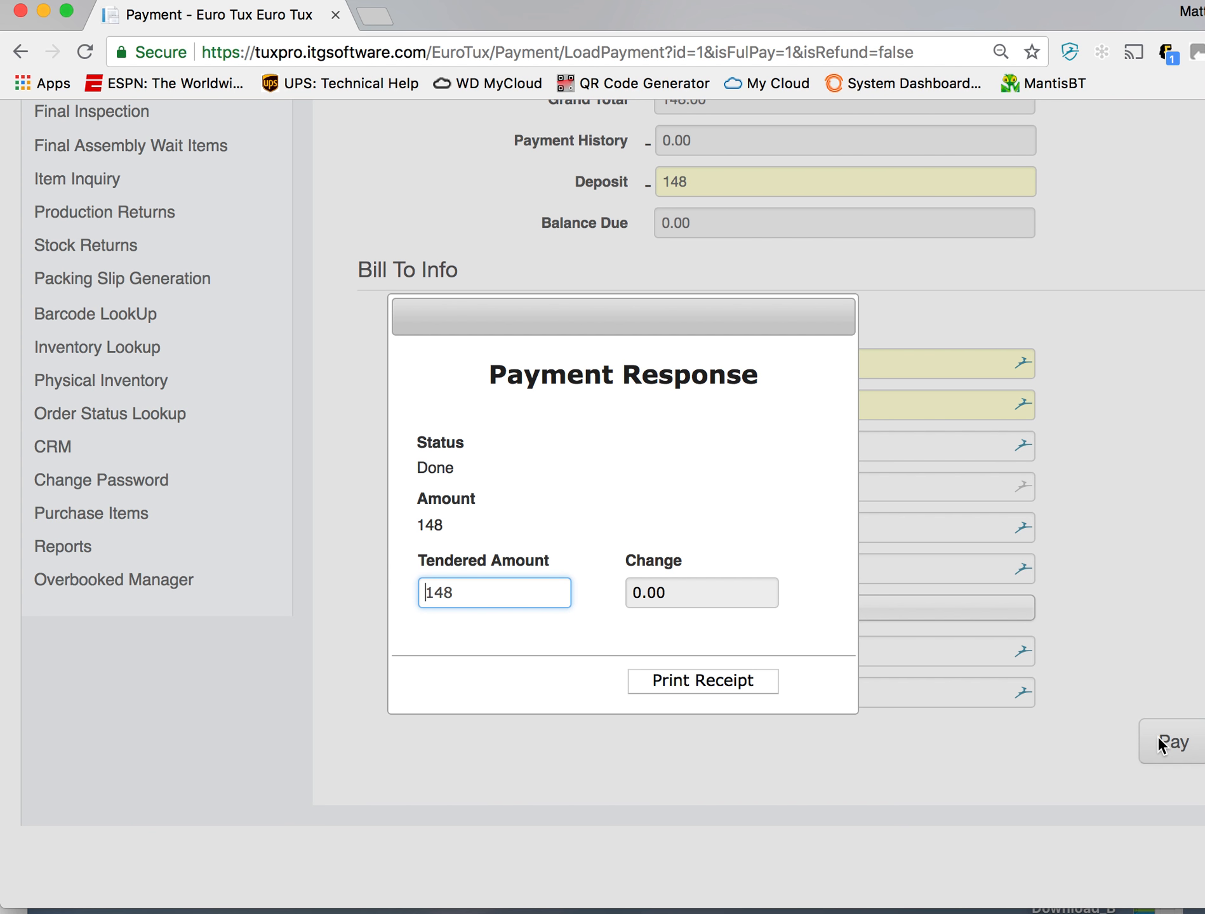
# - Open the print preview of the payment receipt and dismiss it without printing
pyautogui.click(715, 686)
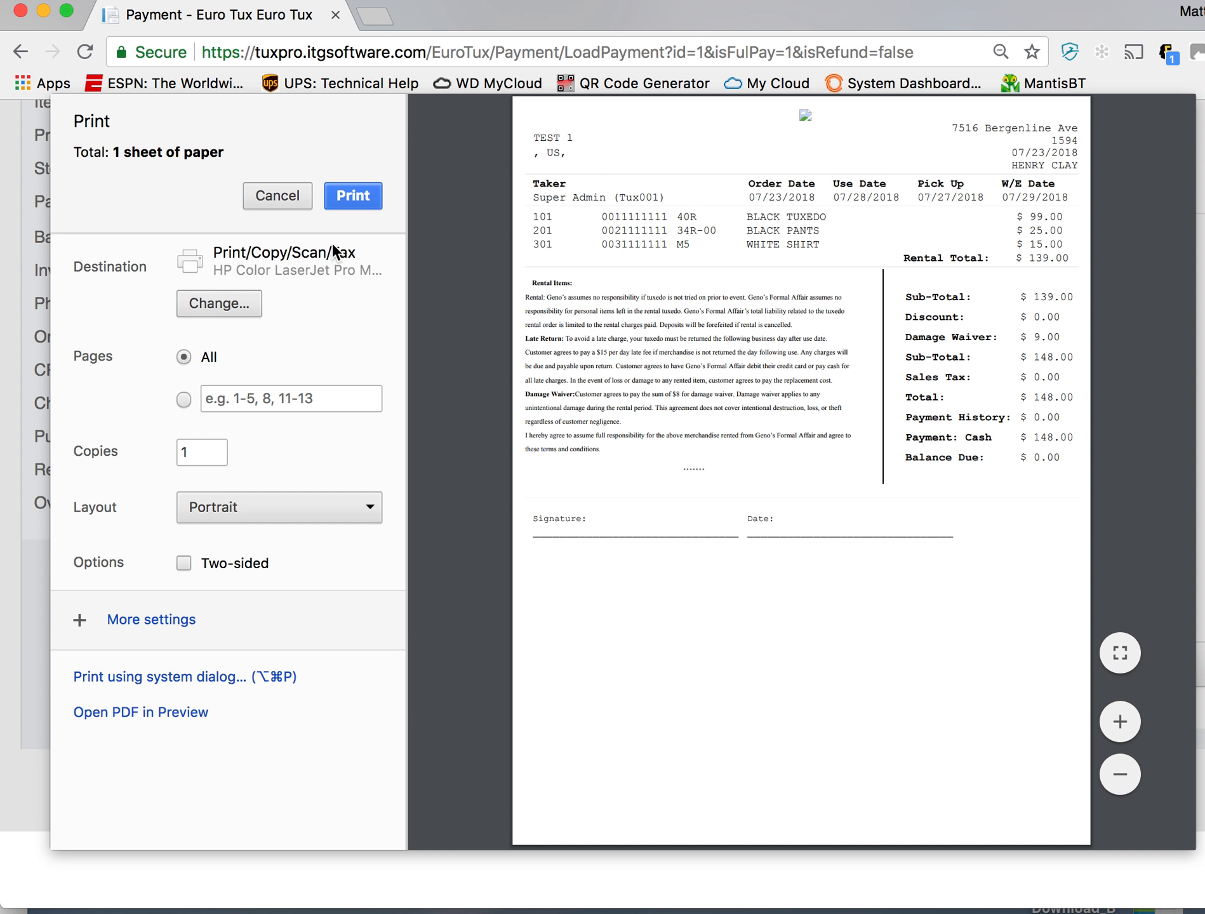
pyautogui.click(288, 198)
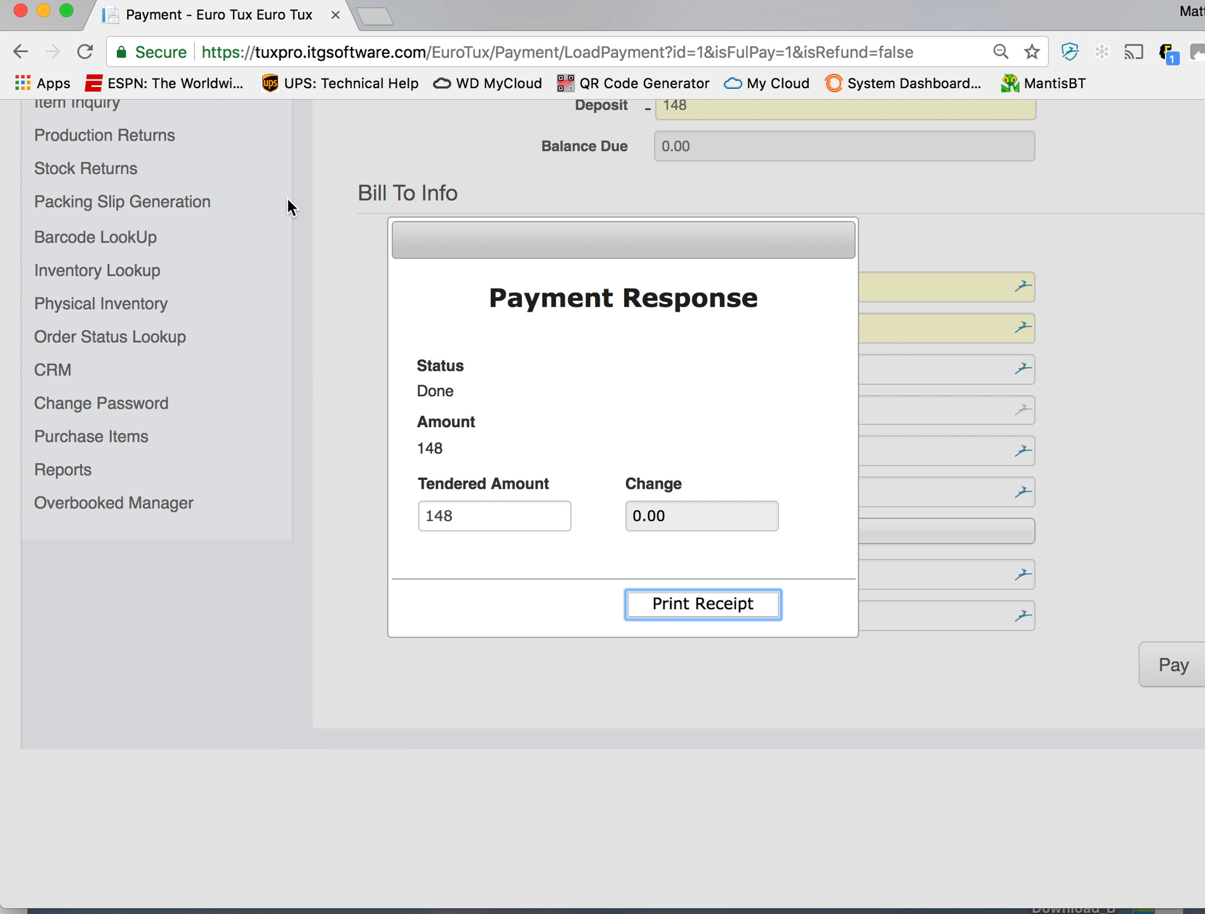